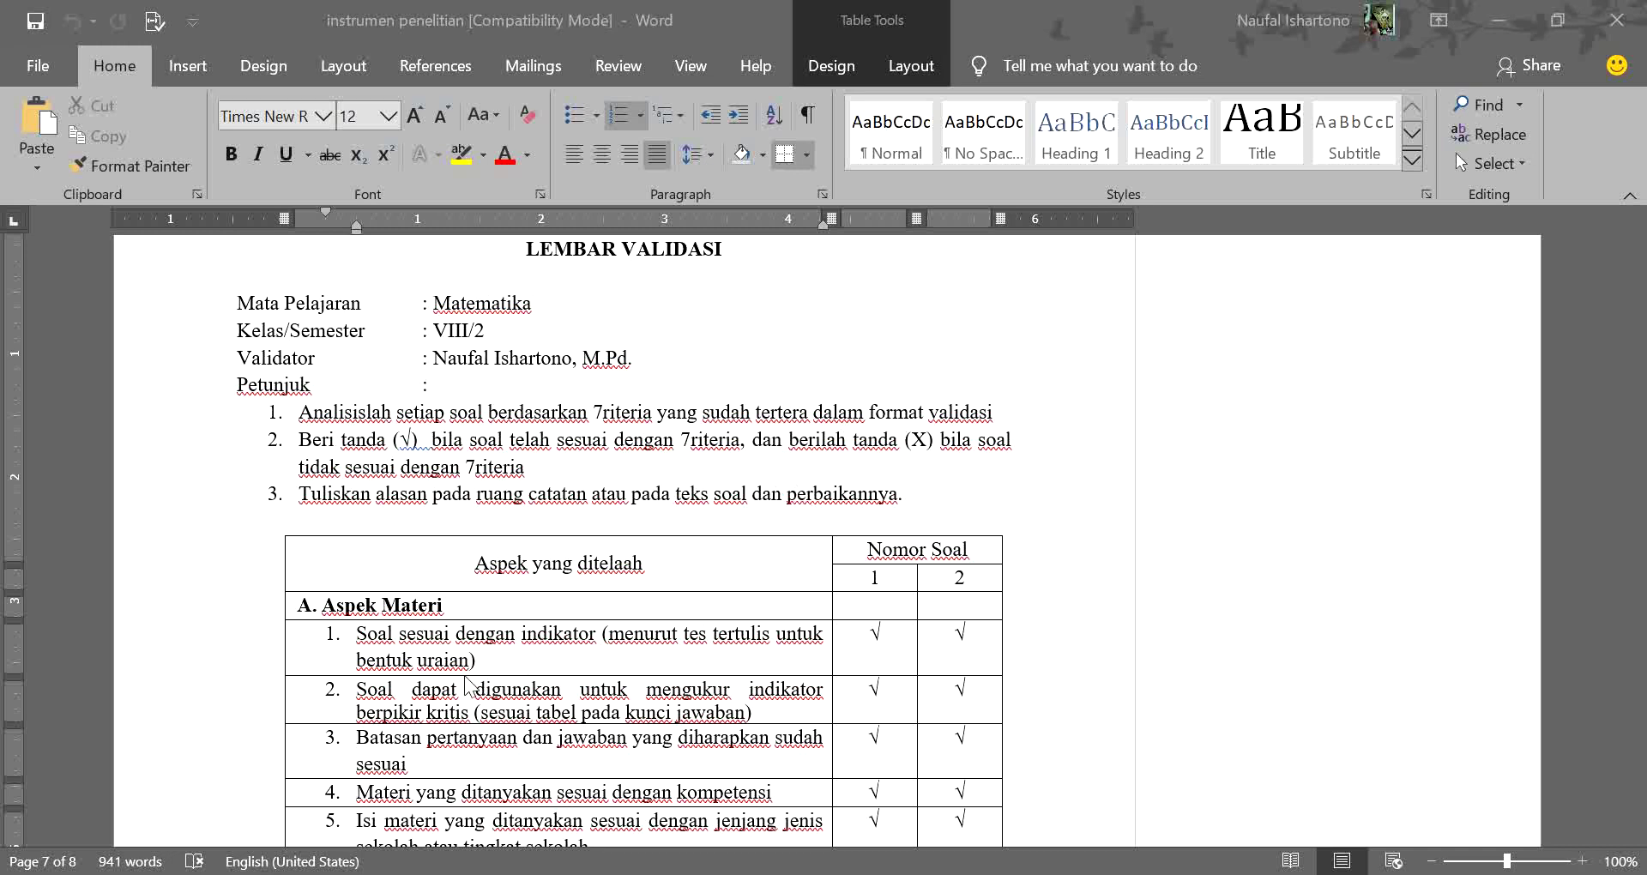
Step: Review the critical-thinking test questions, the answer key and the LEMBAR VALIDASI checklist in the research instrument document
{"action": "scroll", "coordinate": [419, 630], "scroll_direction": "down", "scroll_amount": 1}
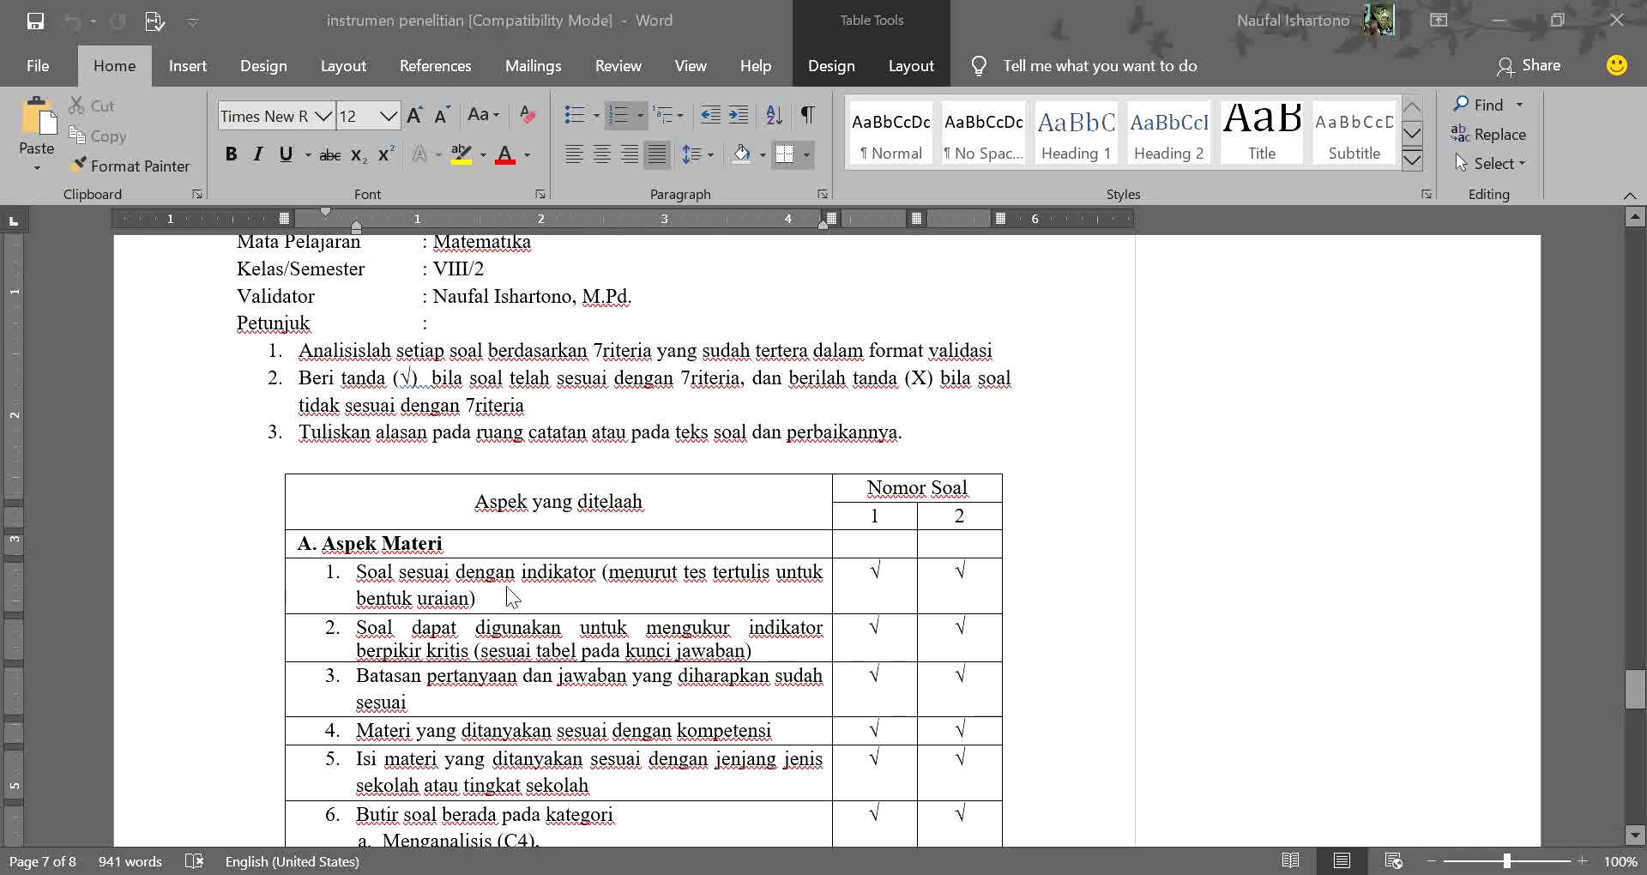
{"action": "scroll", "coordinate": [823, 534], "scroll_direction": "up", "scroll_amount": 15}
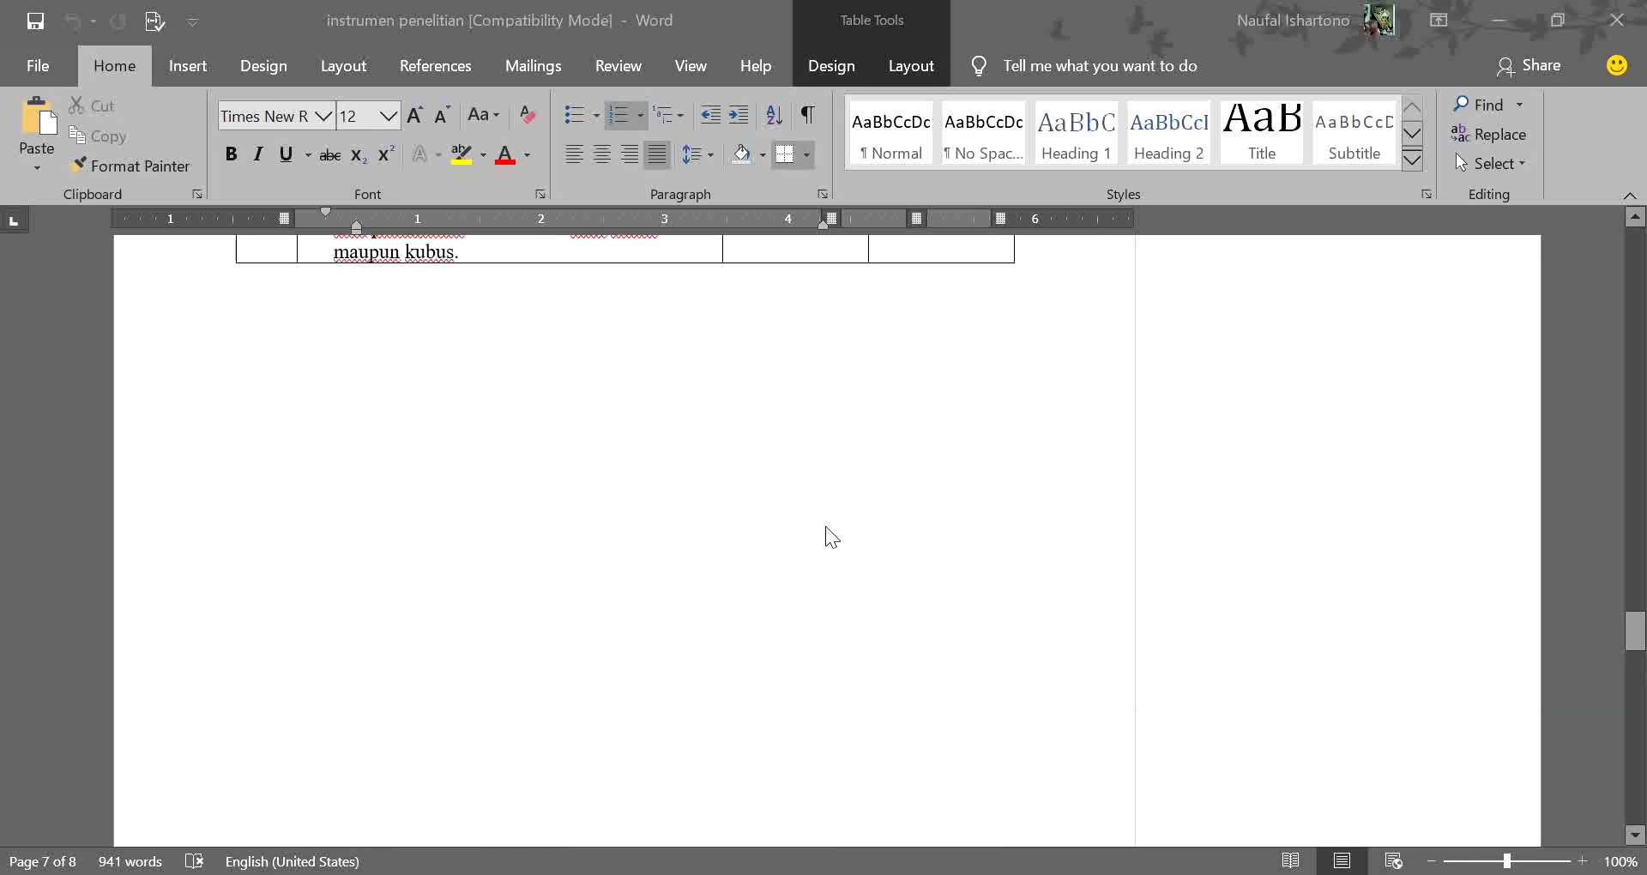
{"action": "scroll", "coordinate": [821, 534], "scroll_direction": "up", "scroll_amount": 15}
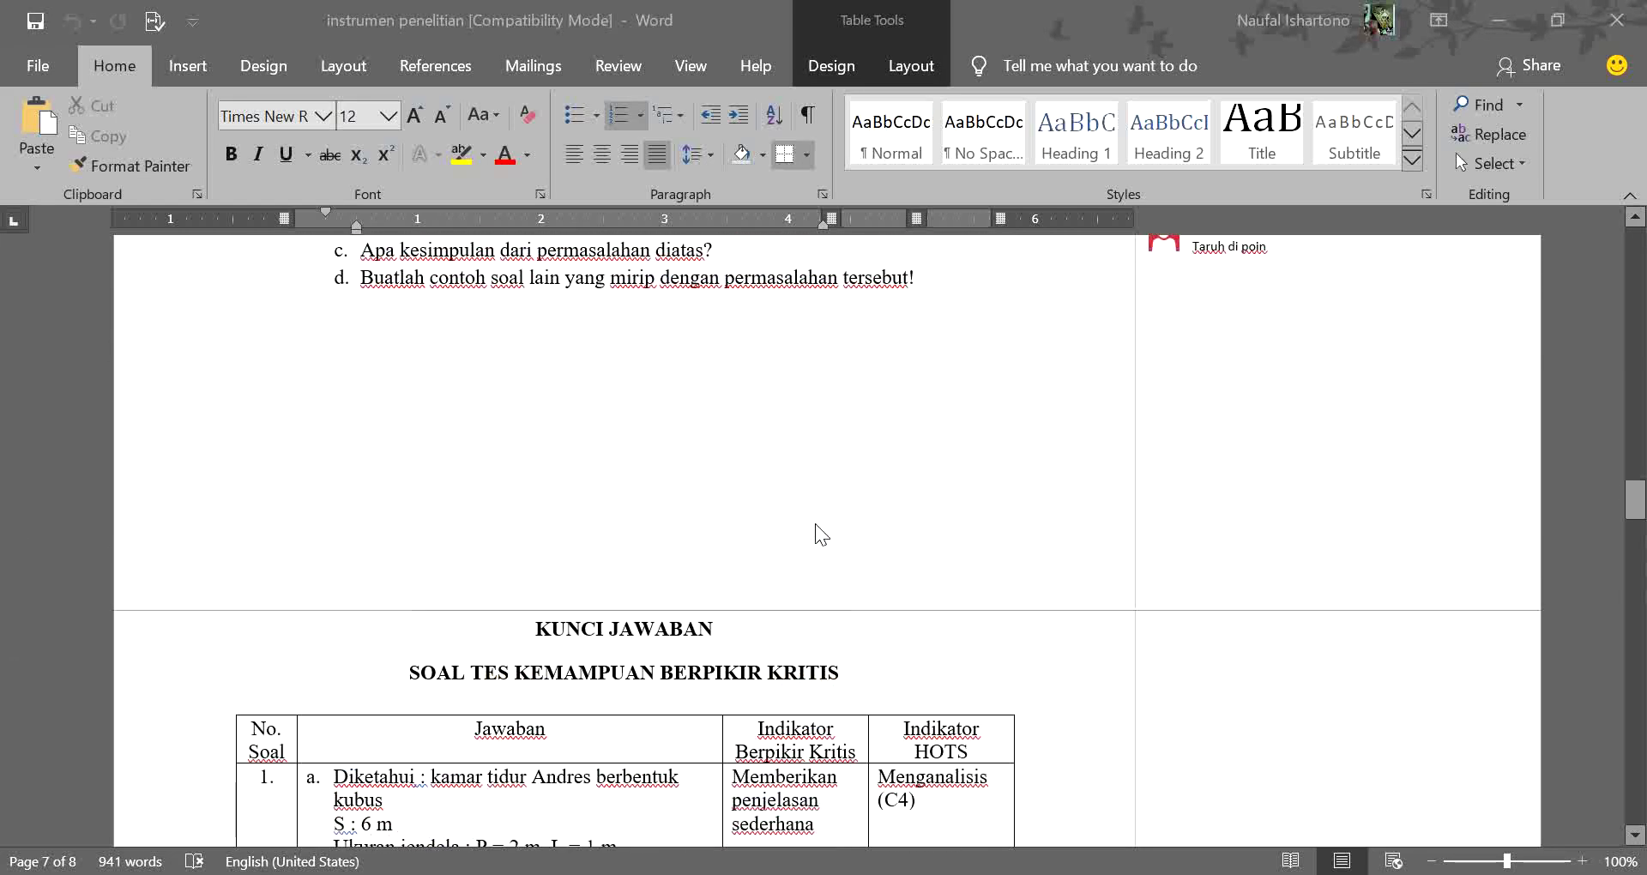
{"action": "scroll", "coordinate": [813, 534], "scroll_direction": "up", "scroll_amount": 15}
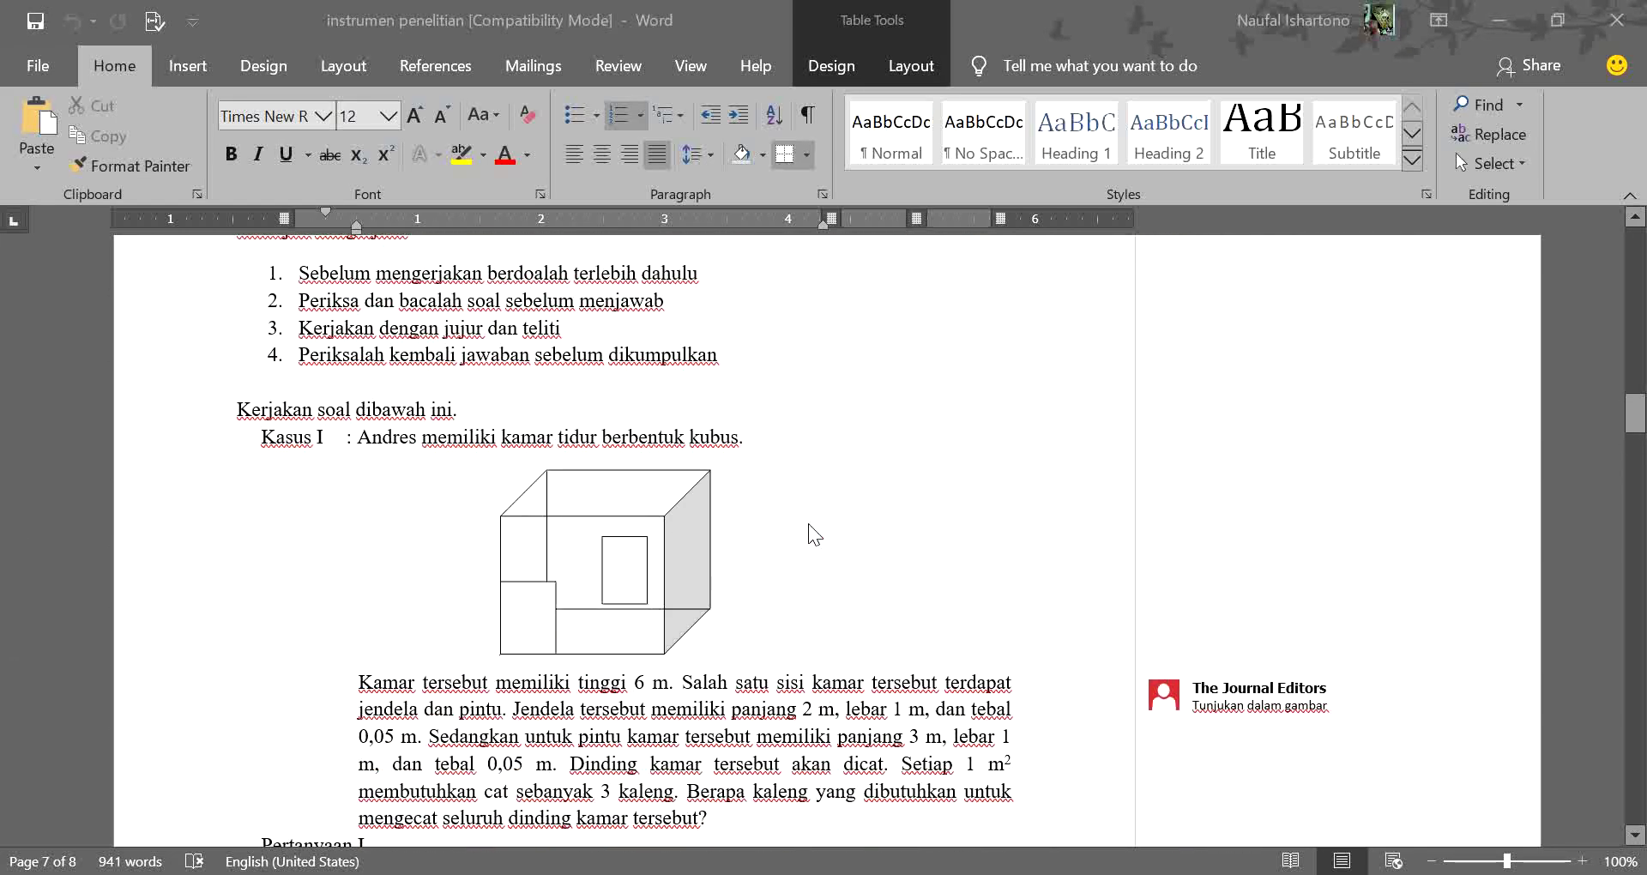
{"action": "scroll", "coordinate": [813, 534], "scroll_direction": "down", "scroll_amount": 10}
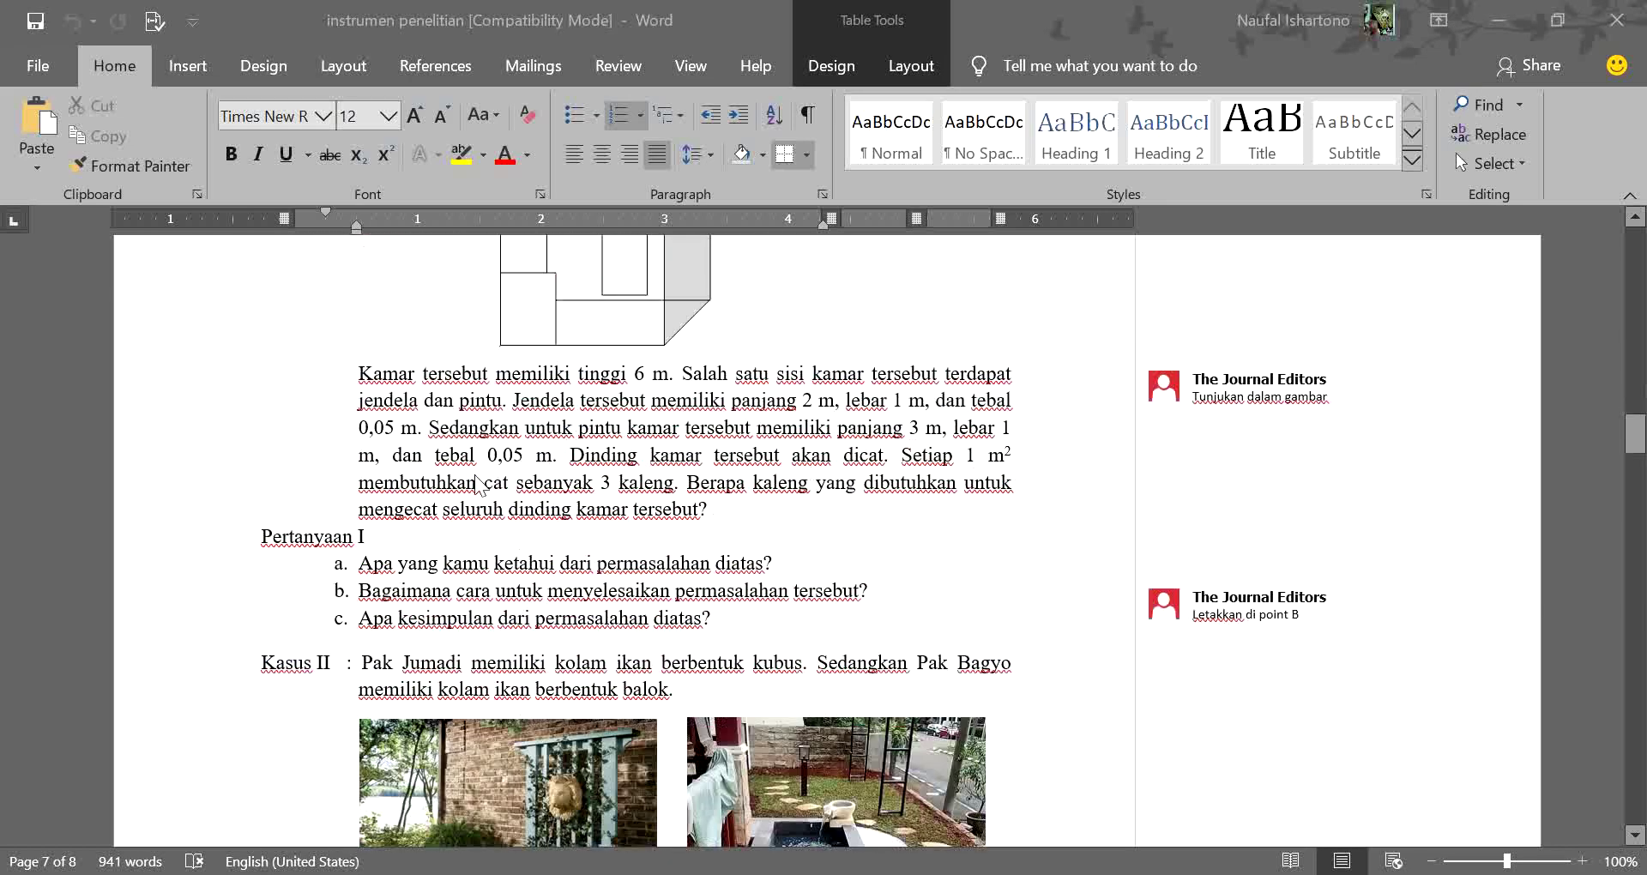
{"action": "scroll", "coordinate": [557, 508], "scroll_direction": "down", "scroll_amount": 20}
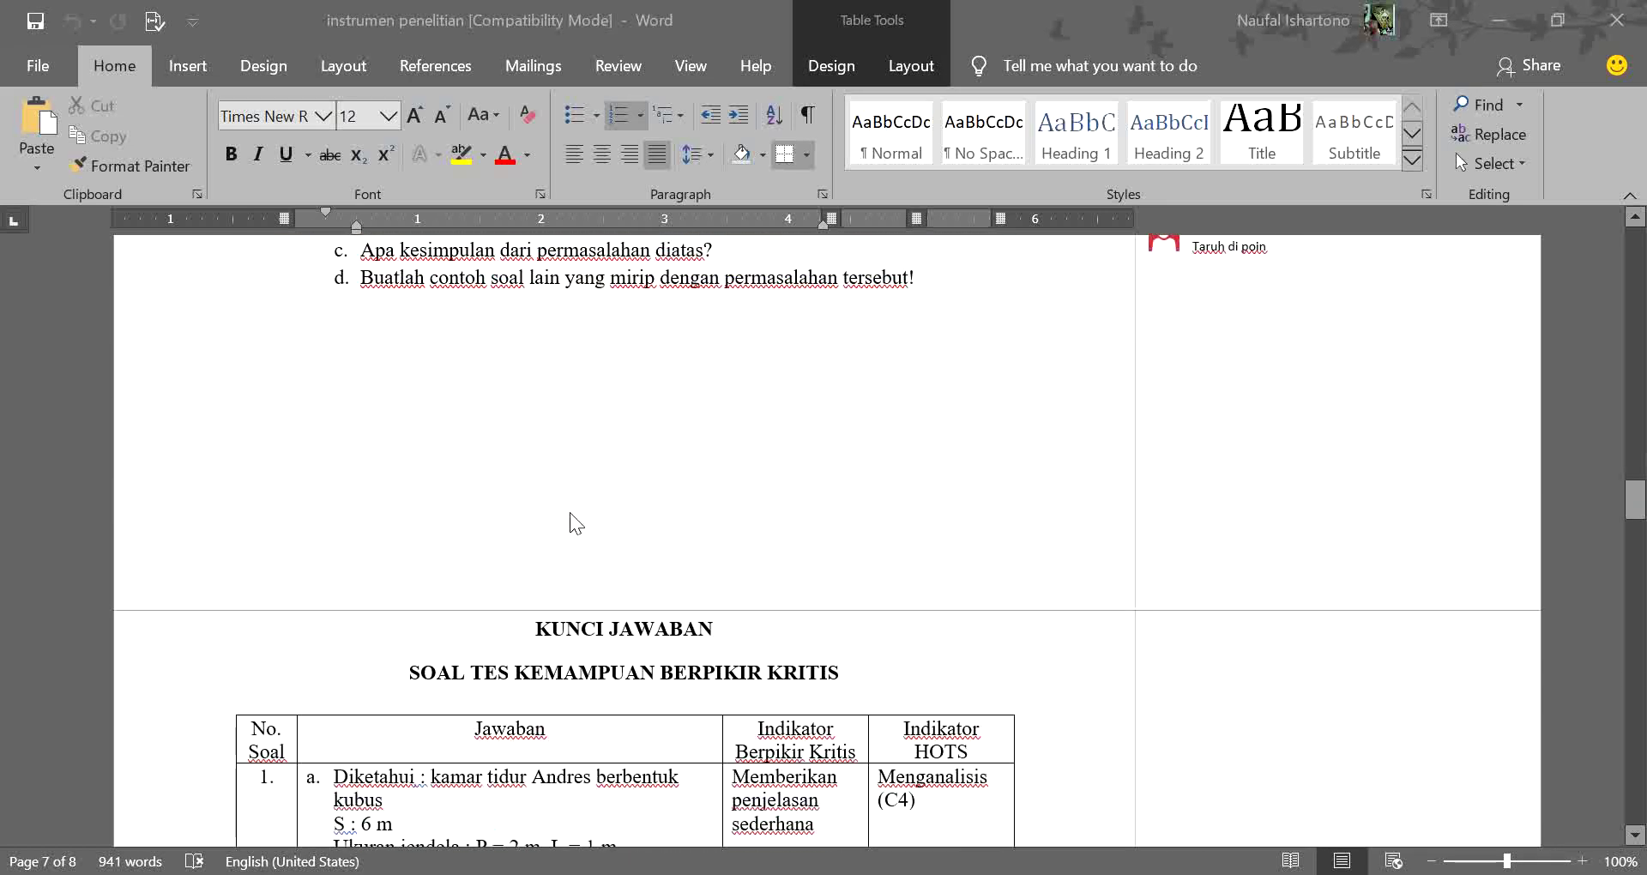
{"action": "scroll", "coordinate": [598, 512], "scroll_direction": "down", "scroll_amount": 15}
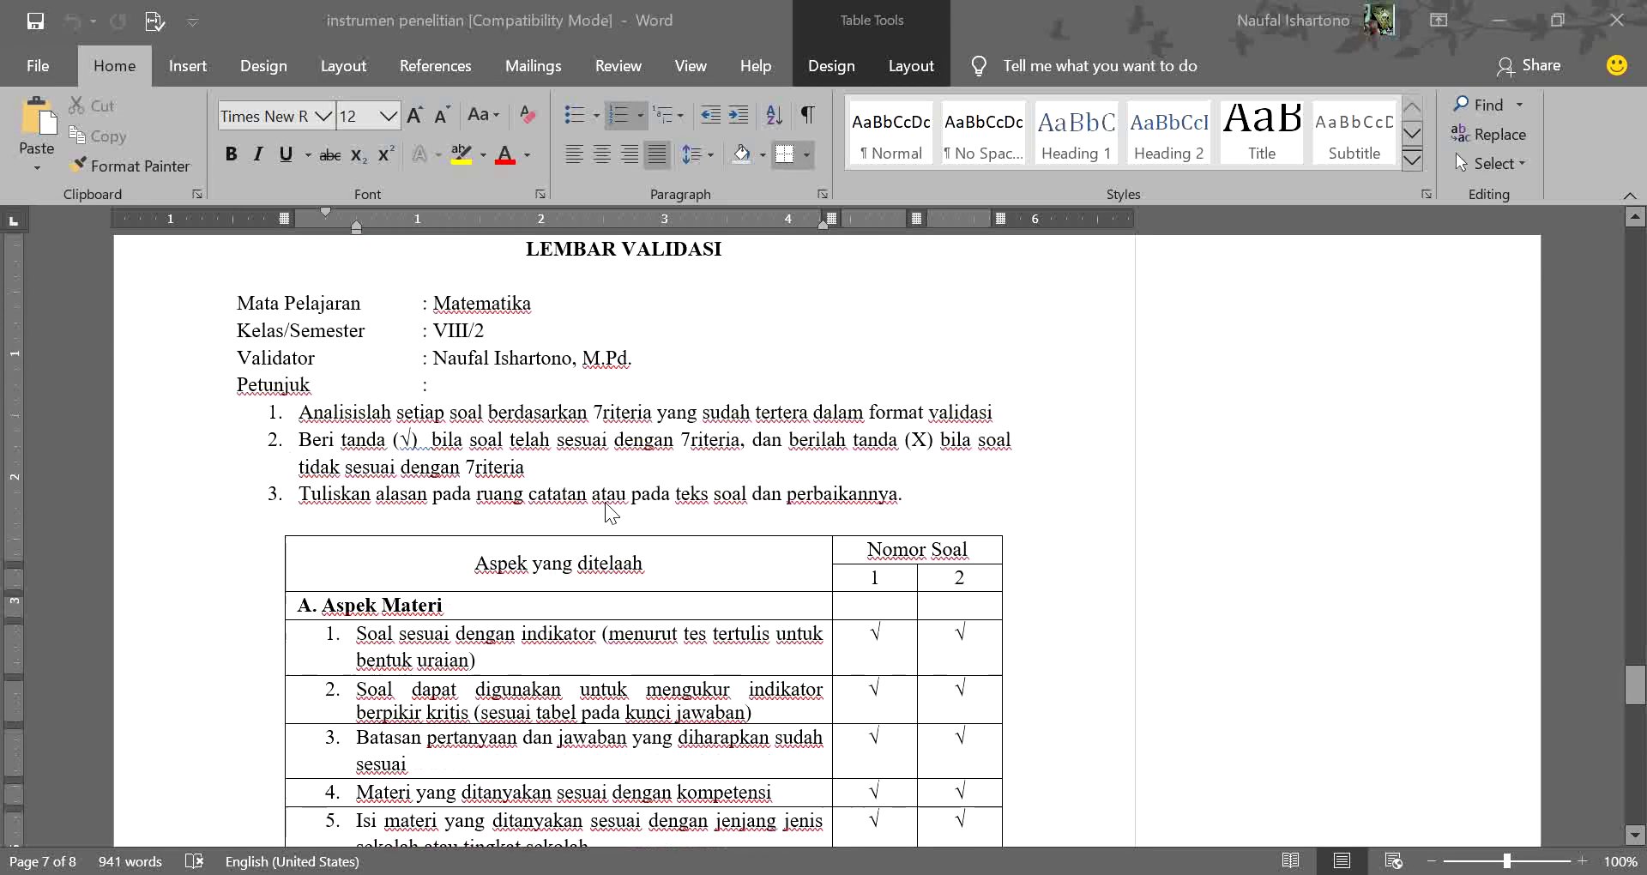
{"action": "scroll", "coordinate": [804, 527], "scroll_direction": "up", "scroll_amount": 3}
{"action": "scroll", "coordinate": [601, 480], "scroll_direction": "down", "scroll_amount": 6}
{"action": "scroll", "coordinate": [566, 396], "scroll_direction": "down", "scroll_amount": 1}
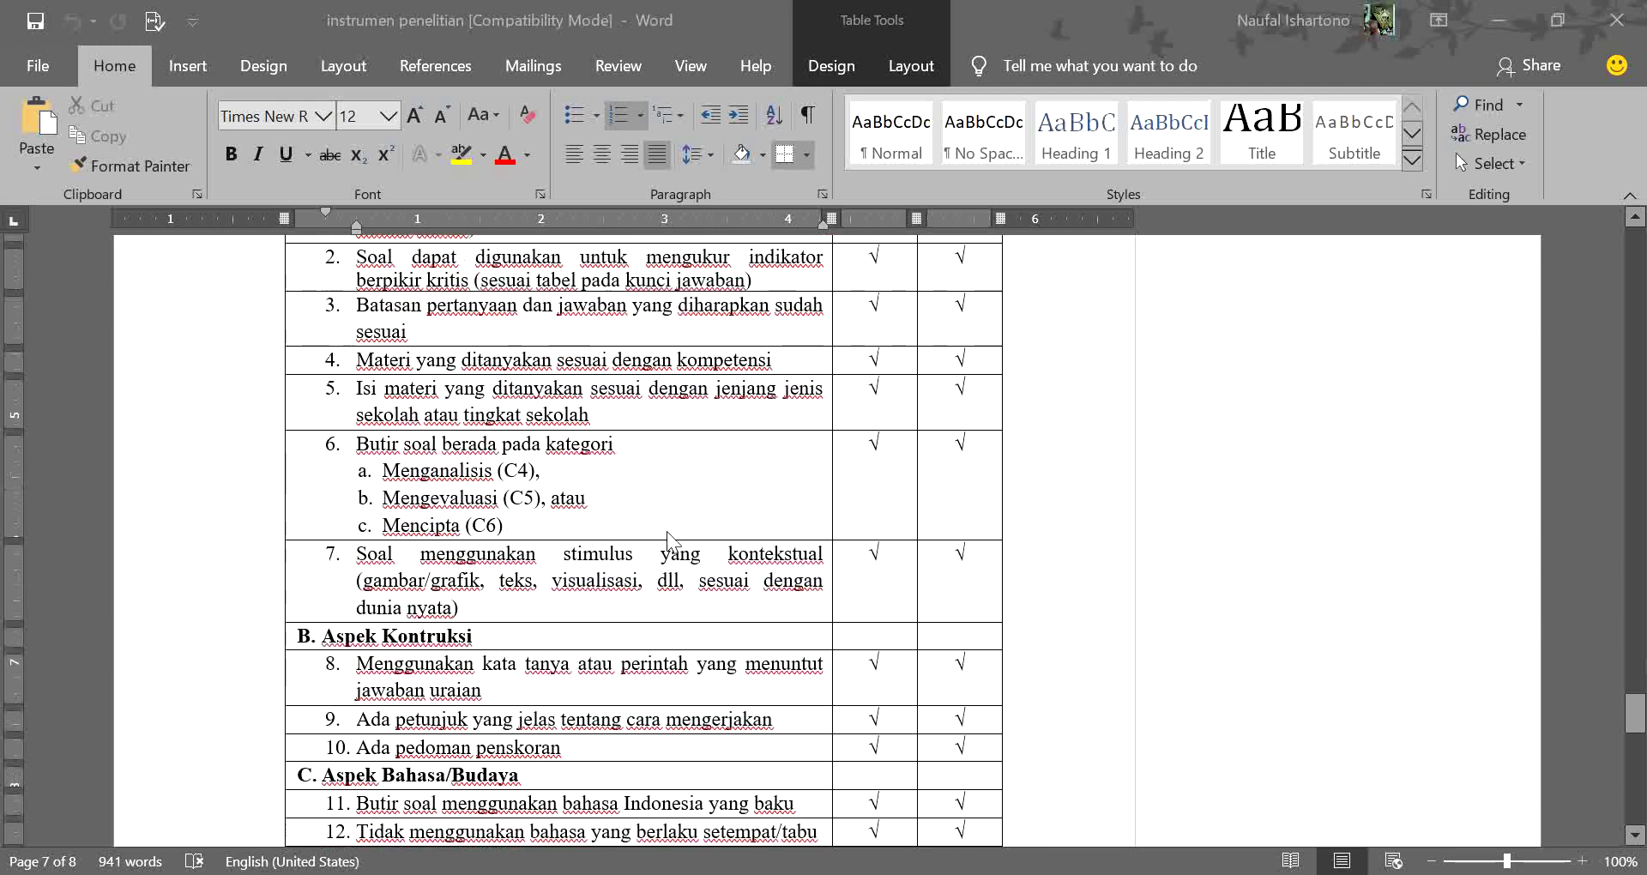
{"action": "scroll", "coordinate": [667, 542], "scroll_direction": "up", "scroll_amount": 4}
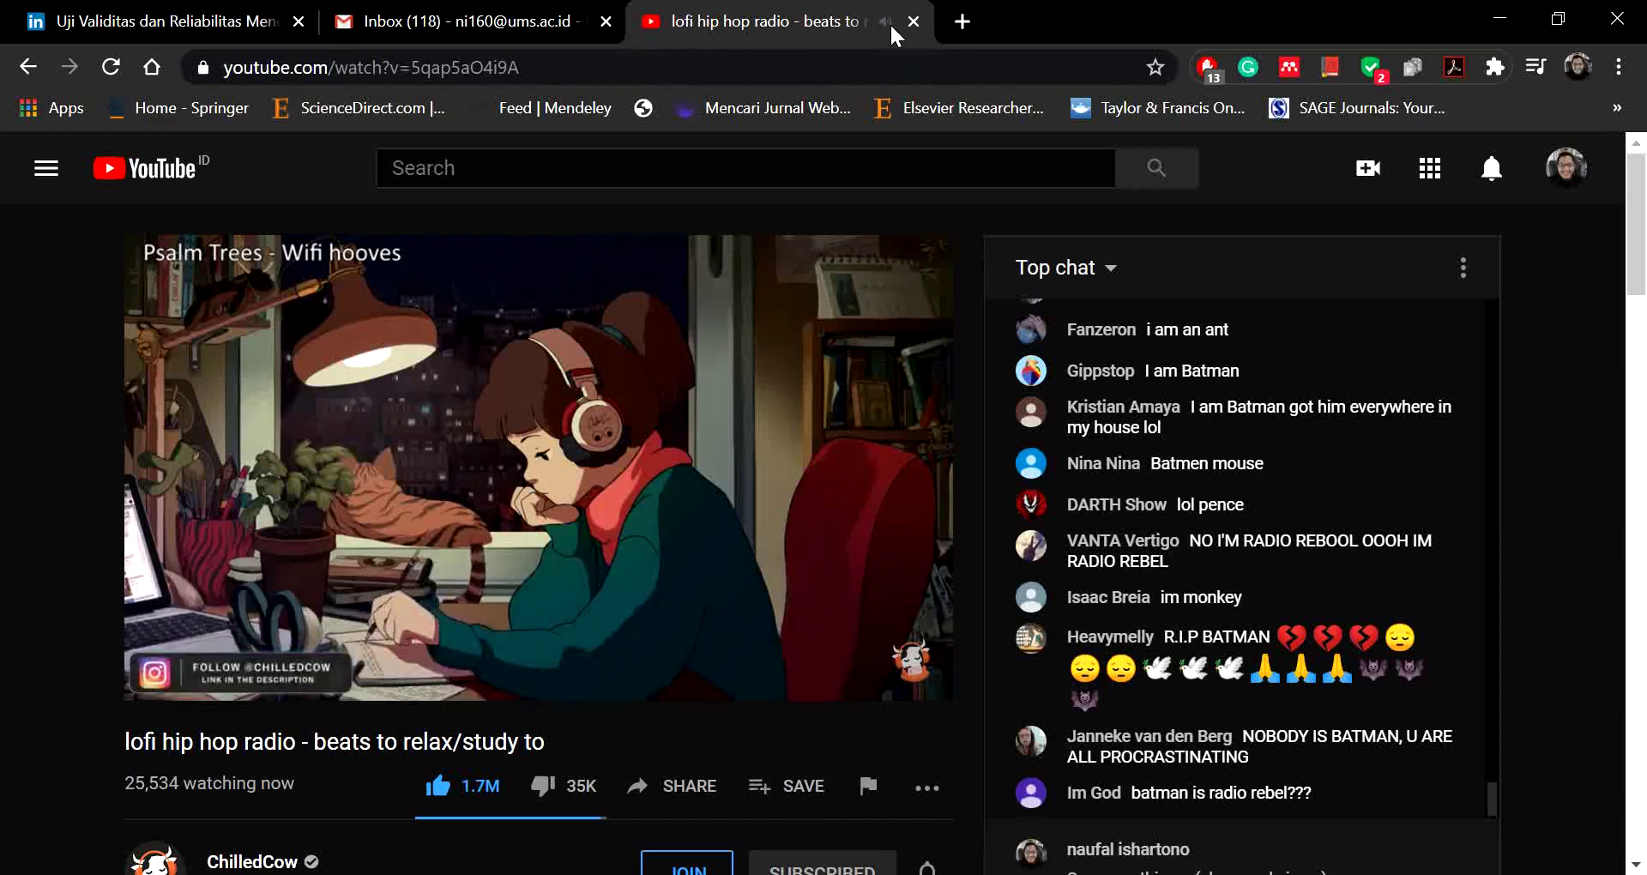
Step: Switch to the Chrome browser and open Google Drive in a new tab
{"action": "left_click", "coordinate": [961, 20]}
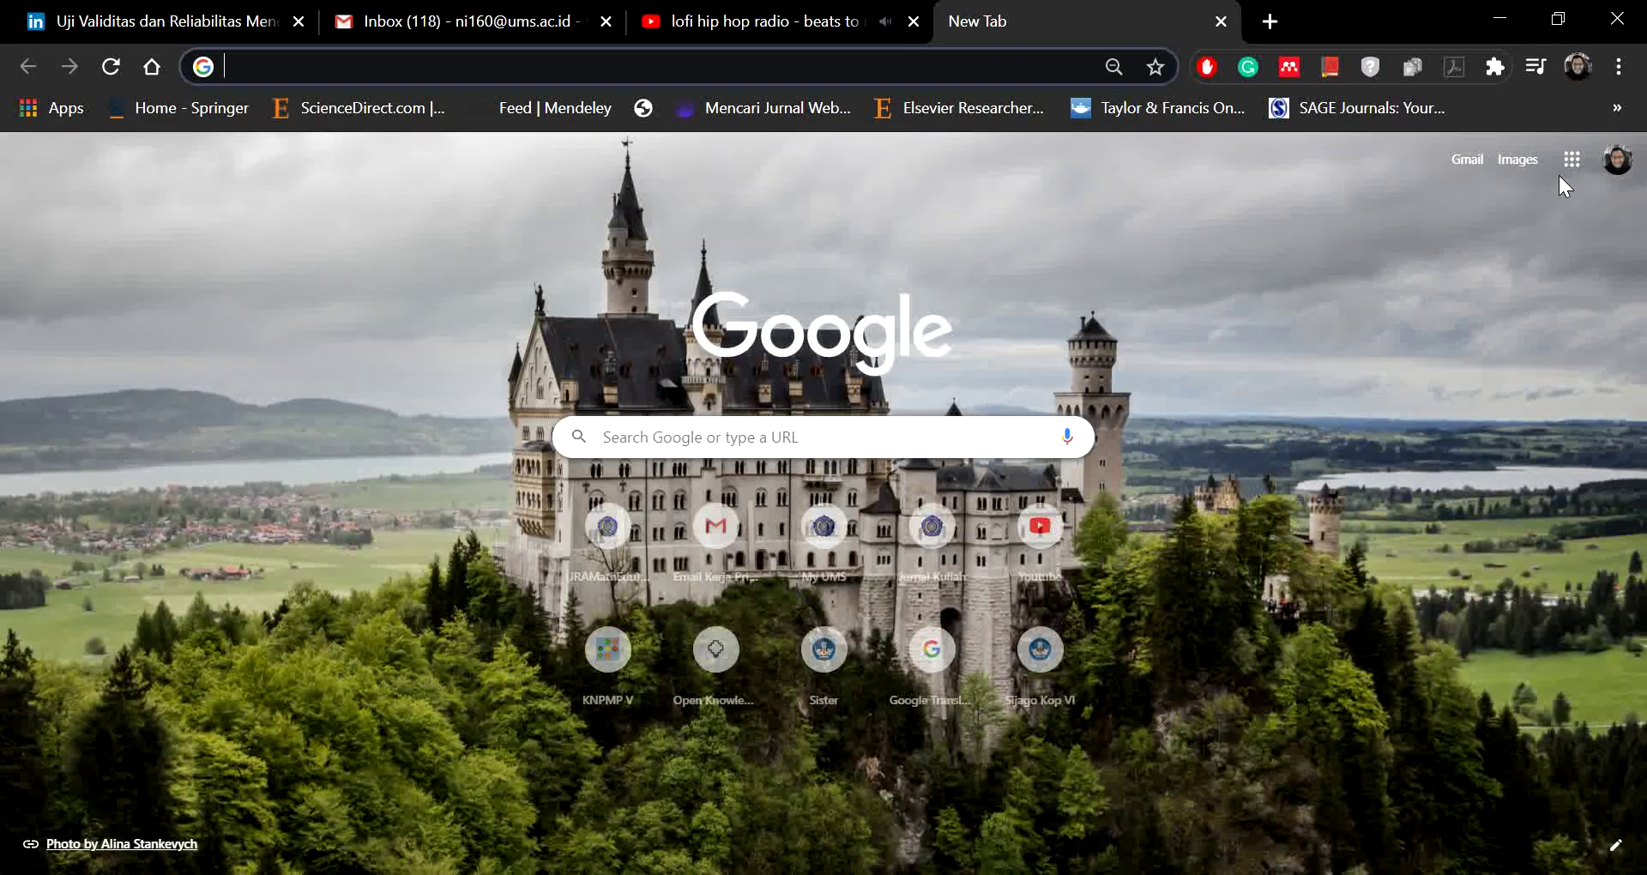
{"action": "left_click", "coordinate": [1584, 171]}
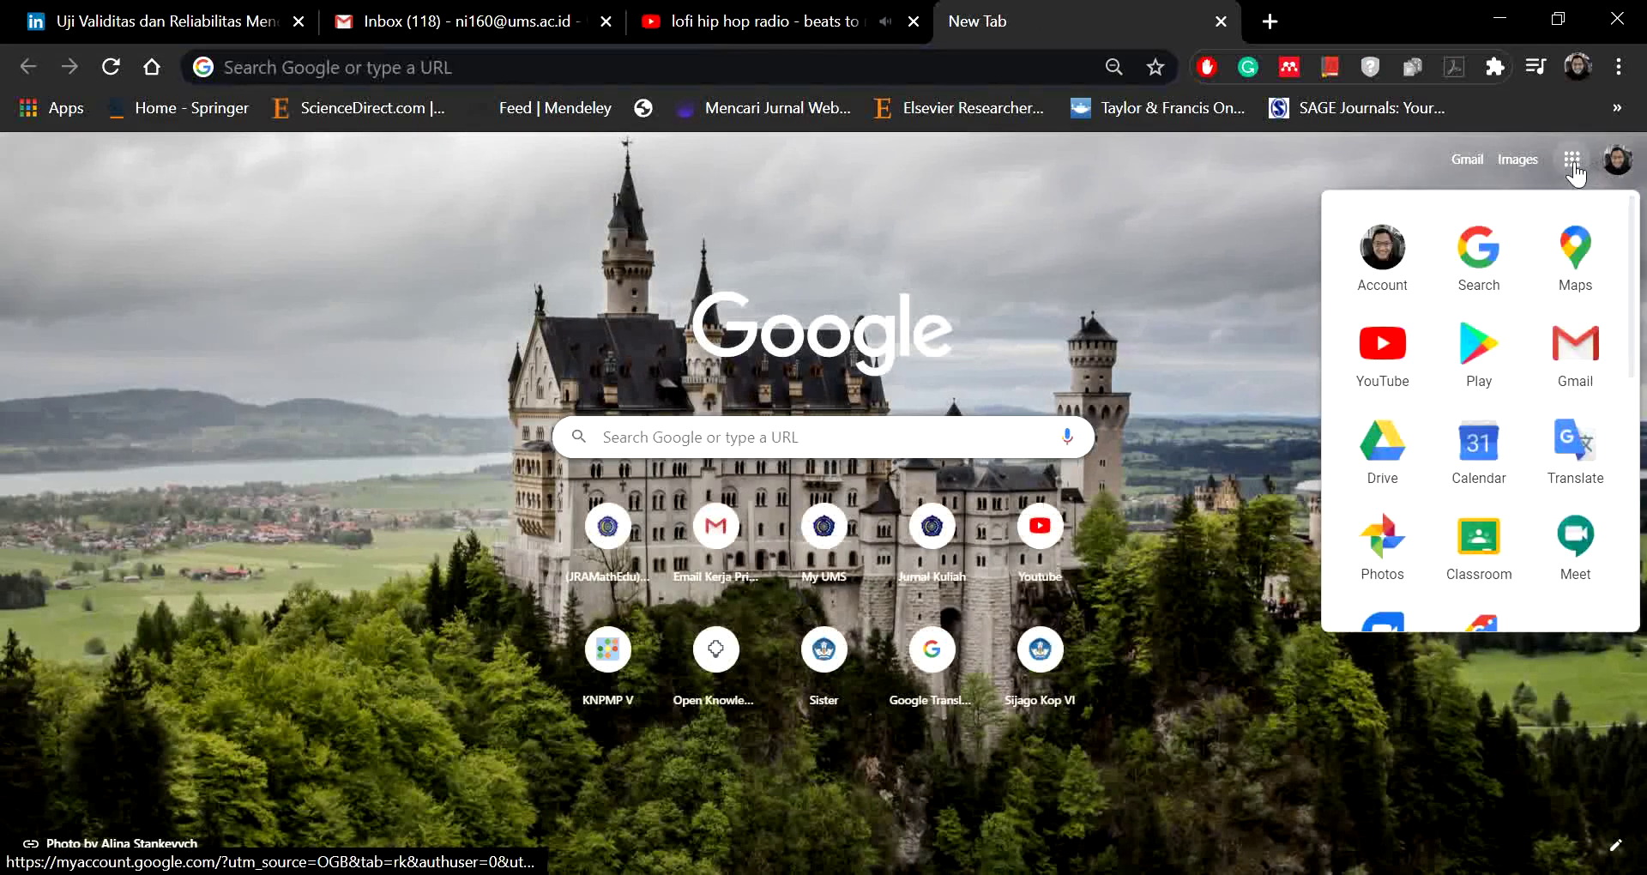
{"action": "left_click", "coordinate": [1390, 463]}
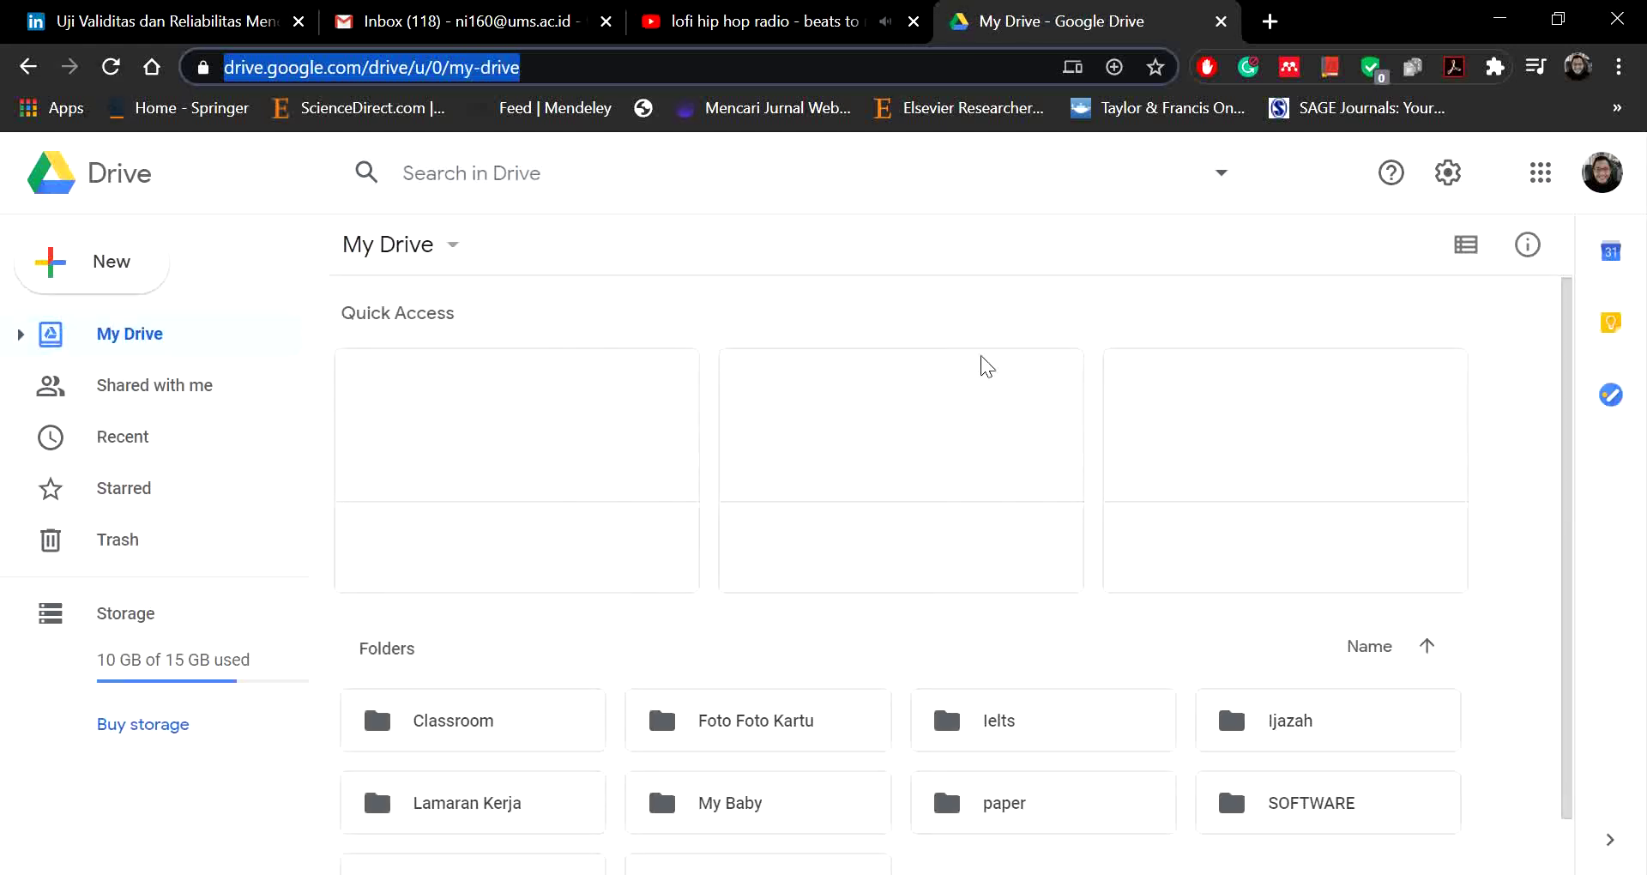
{"action": "scroll", "coordinate": [845, 463], "scroll_direction": "down", "scroll_amount": 1}
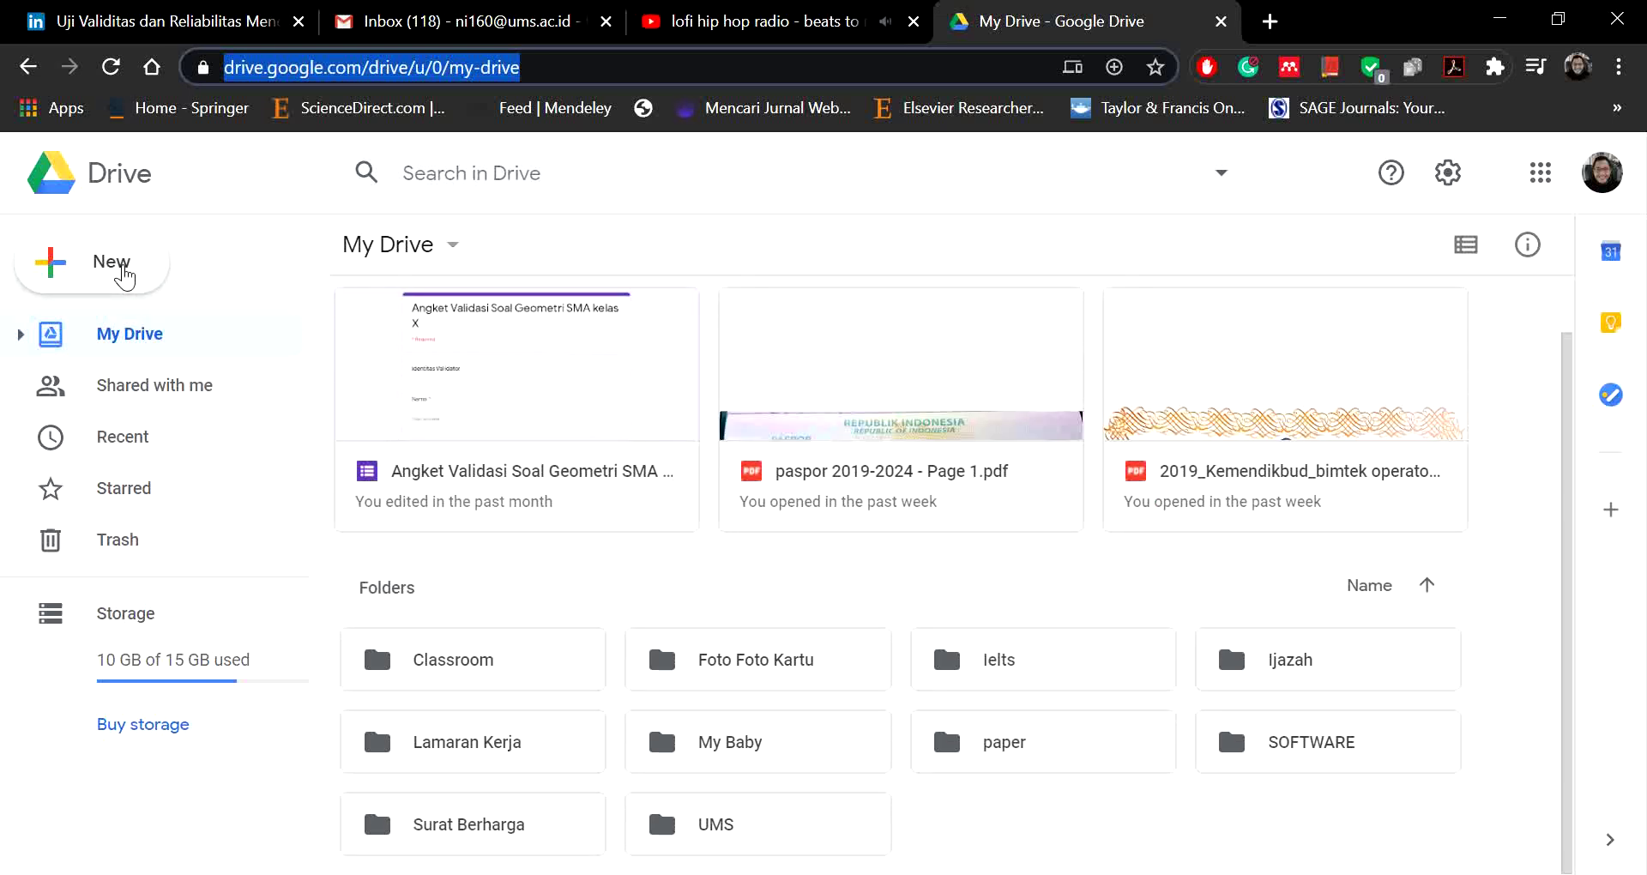
Step: Create a new blank Google Forms form in My Drive
{"action": "left_click", "coordinate": [121, 268]}
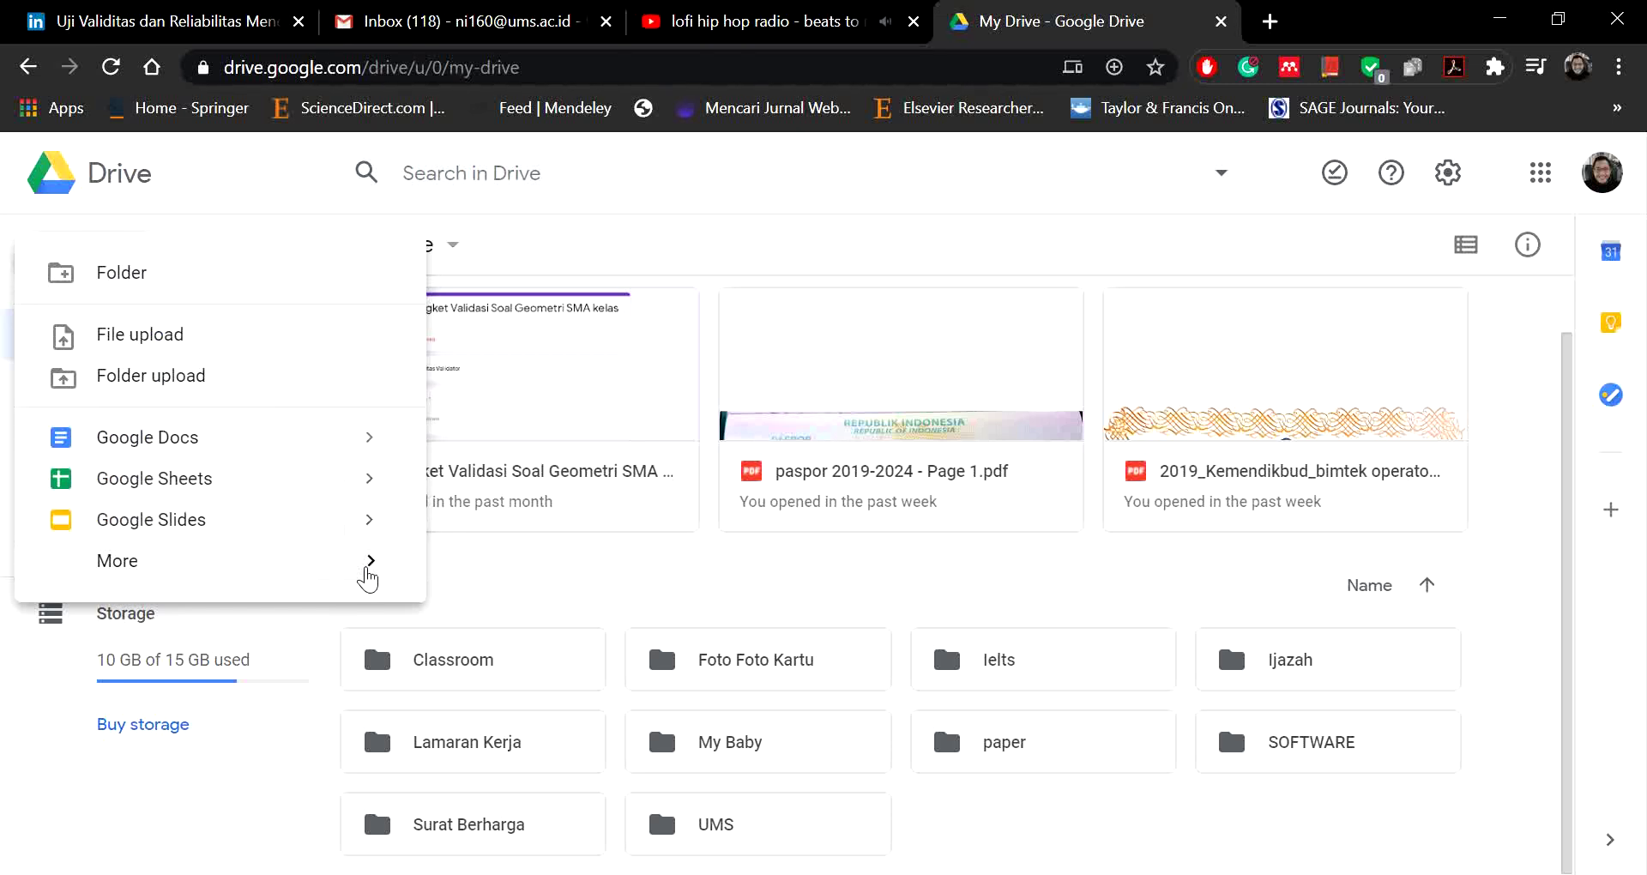
{"action": "mouse_move", "coordinate": [369, 571]}
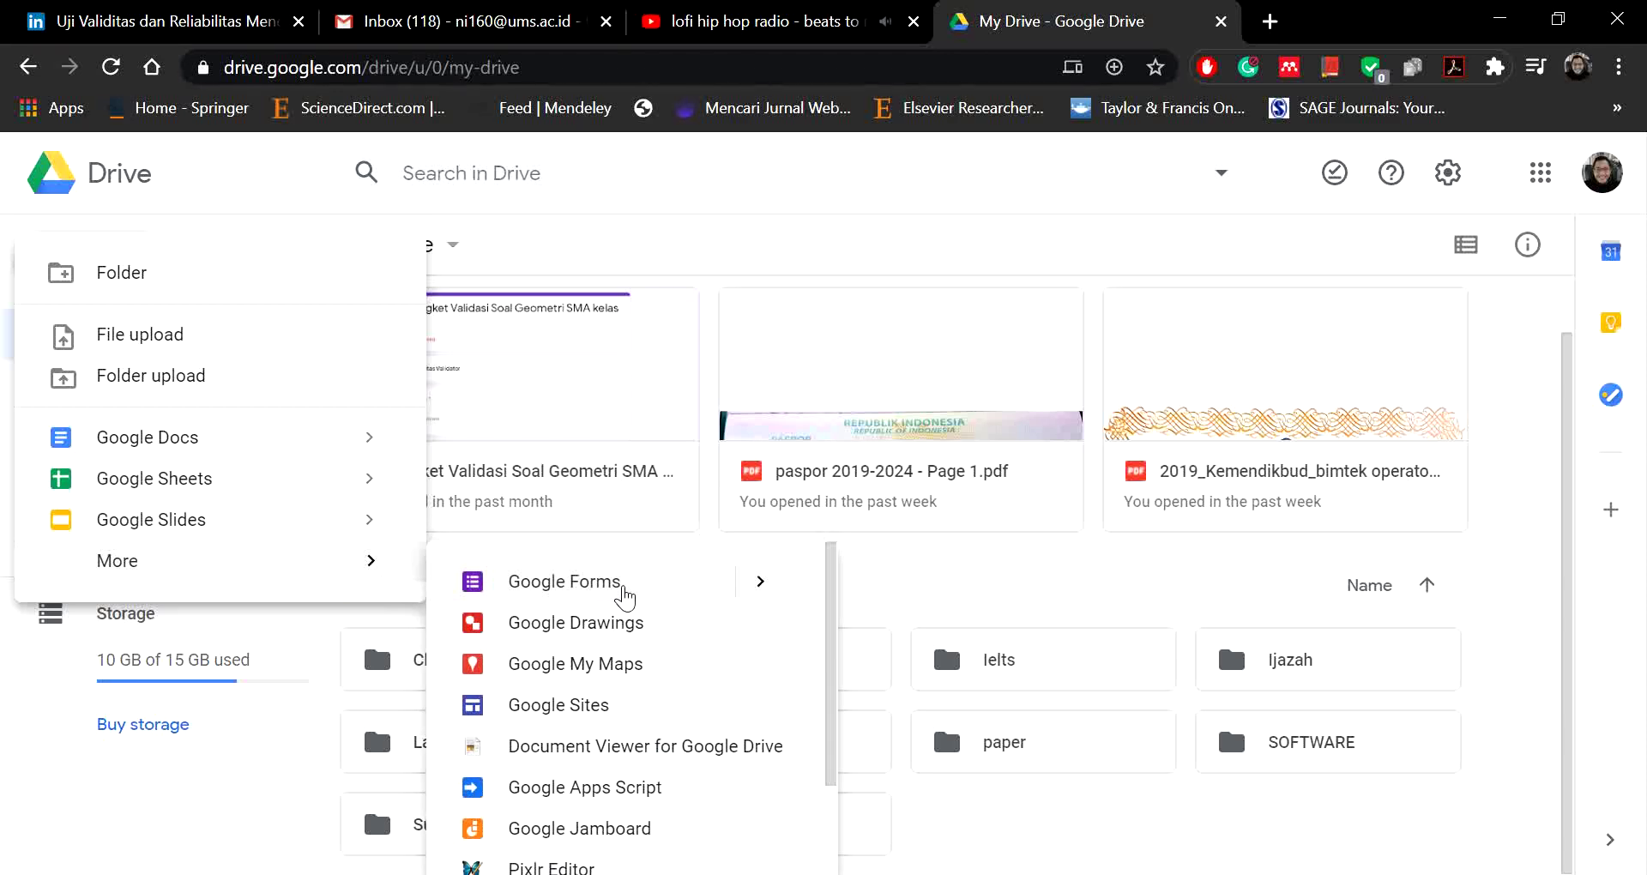
{"action": "left_click", "coordinate": [614, 590]}
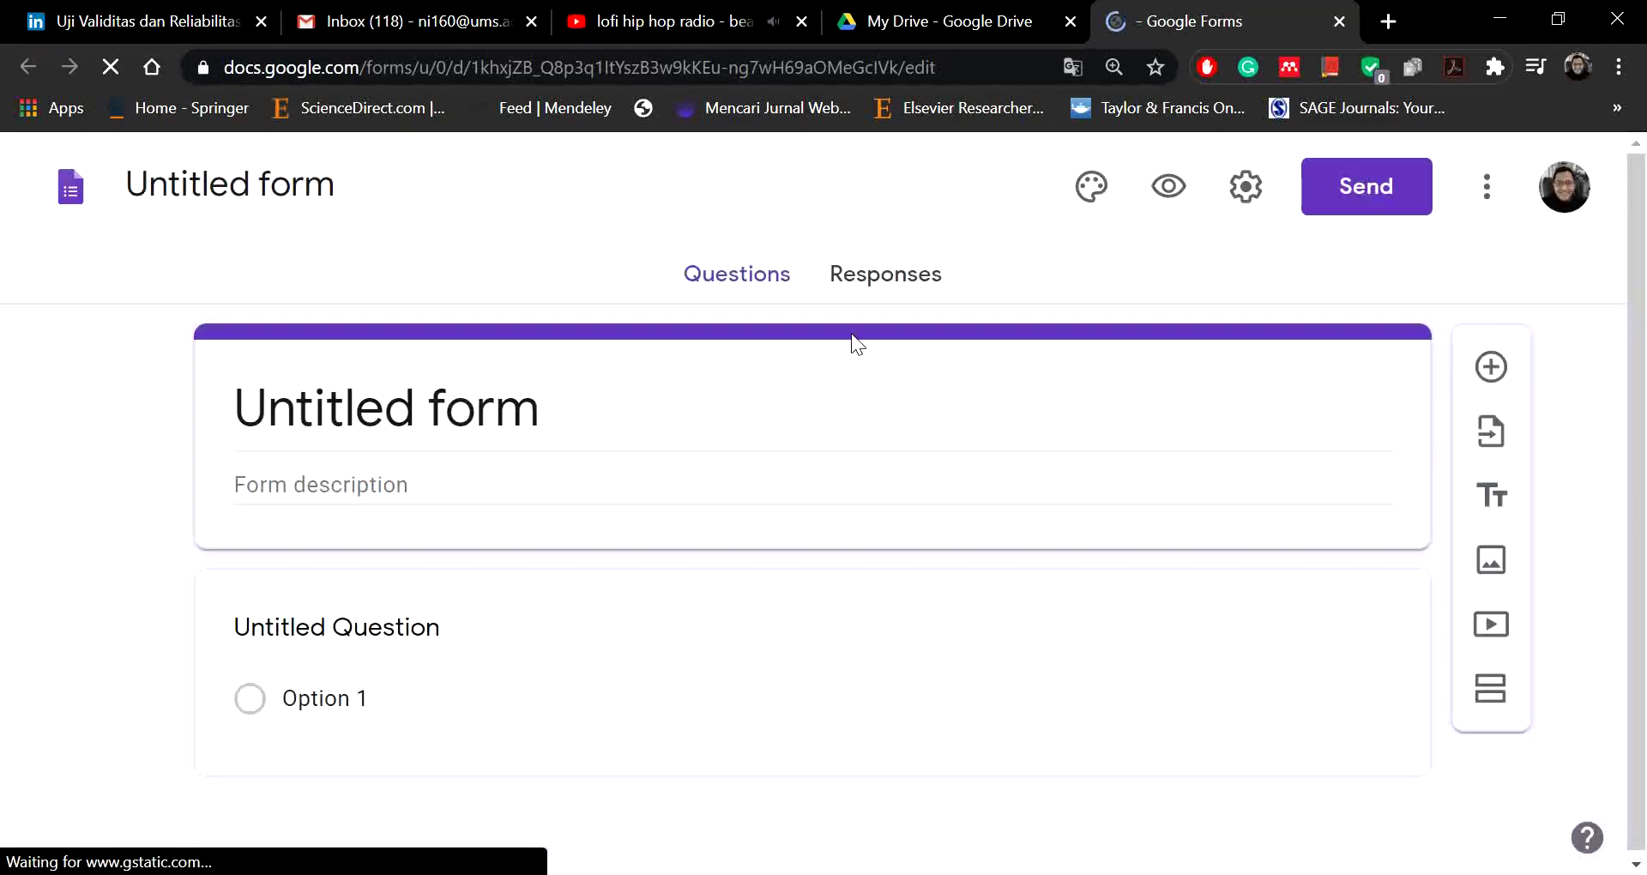
{"action": "left_click", "coordinate": [954, 21]}
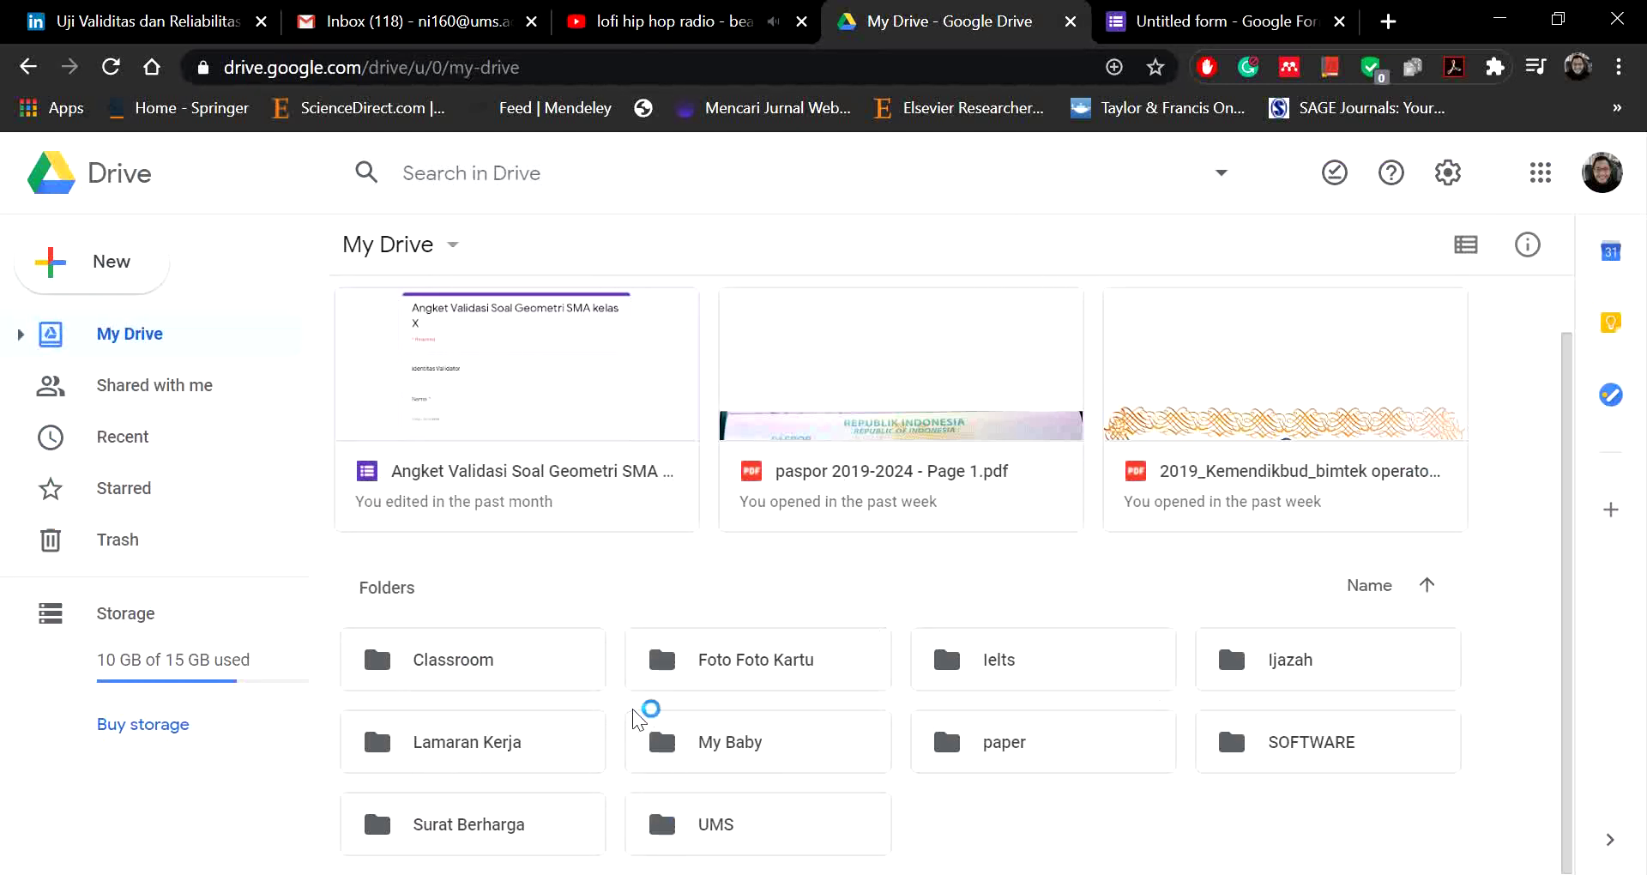
{"action": "double_click", "coordinate": [1032, 684]}
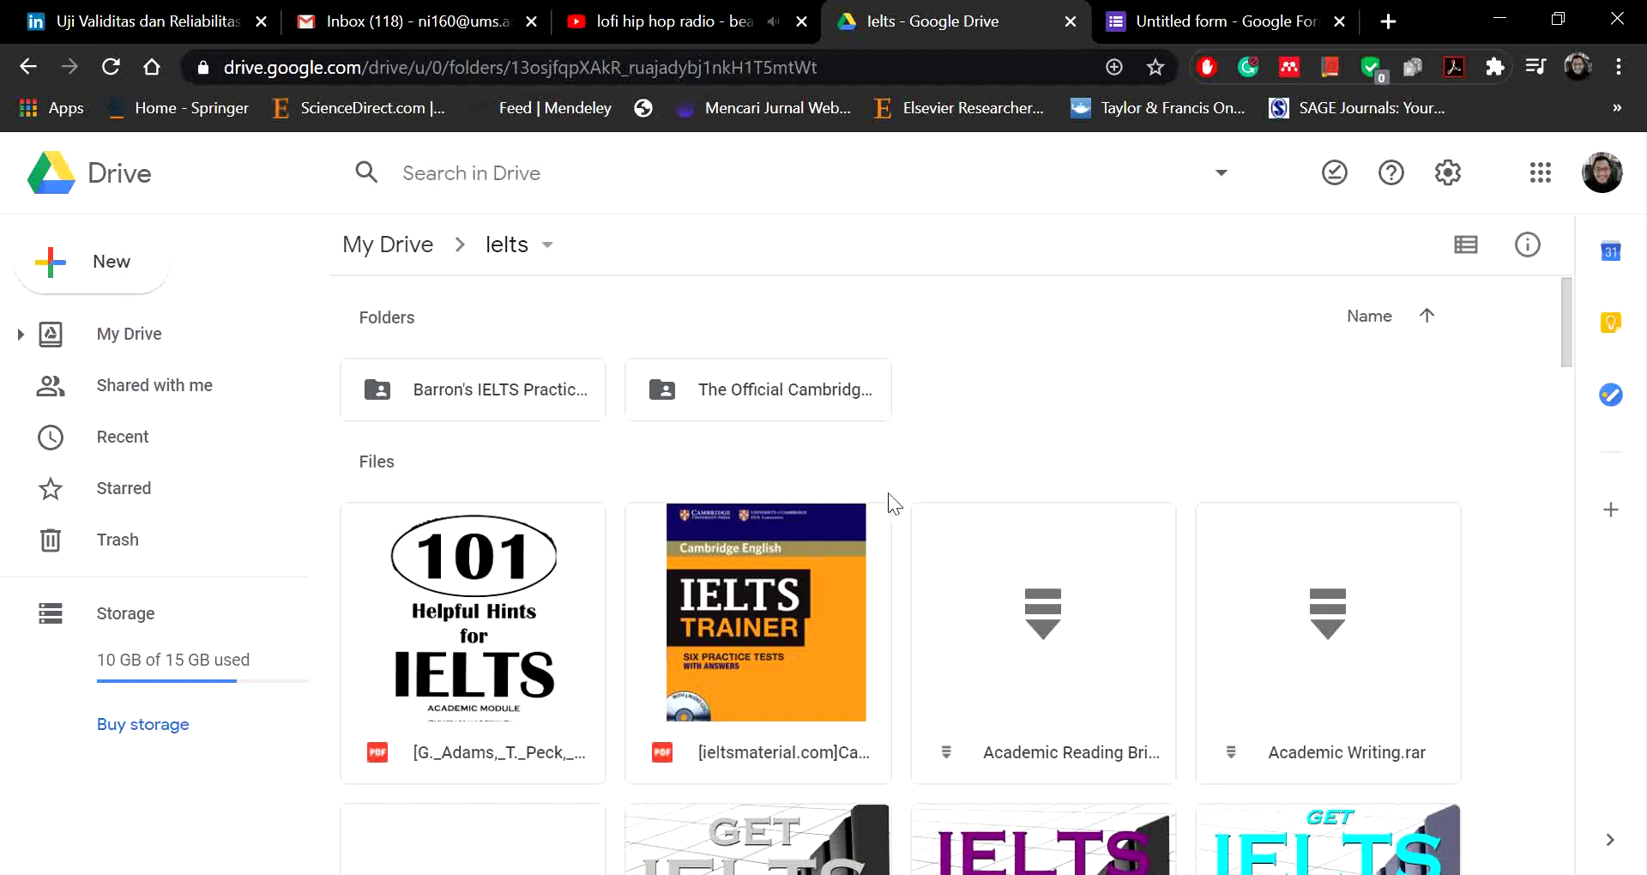
{"action": "left_click", "coordinate": [401, 248]}
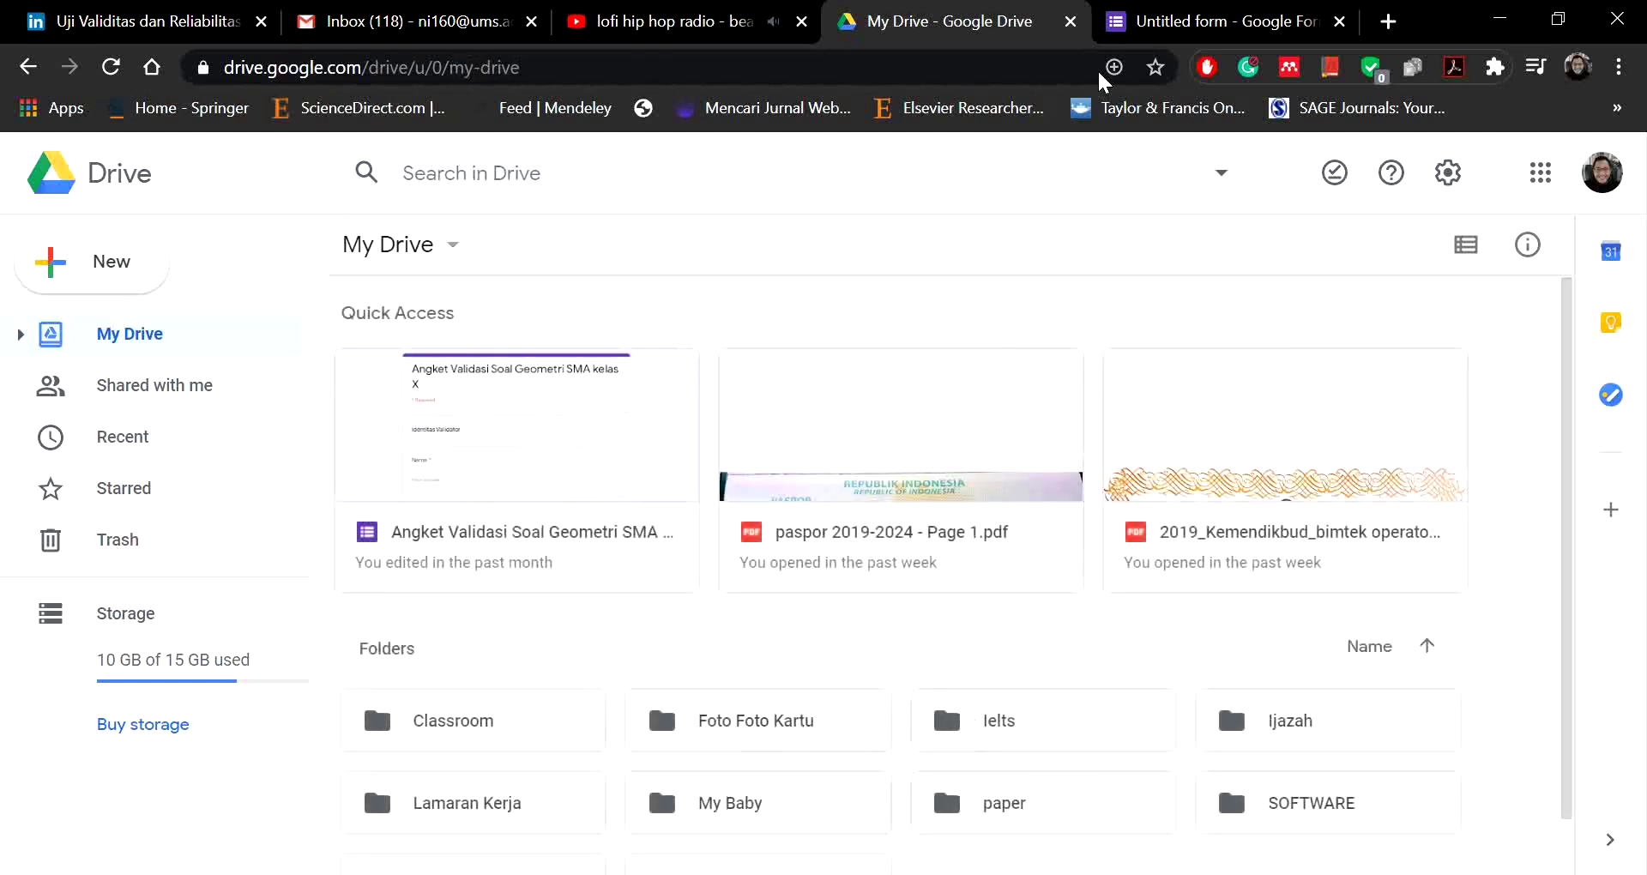
{"action": "left_click", "coordinate": [1188, 38]}
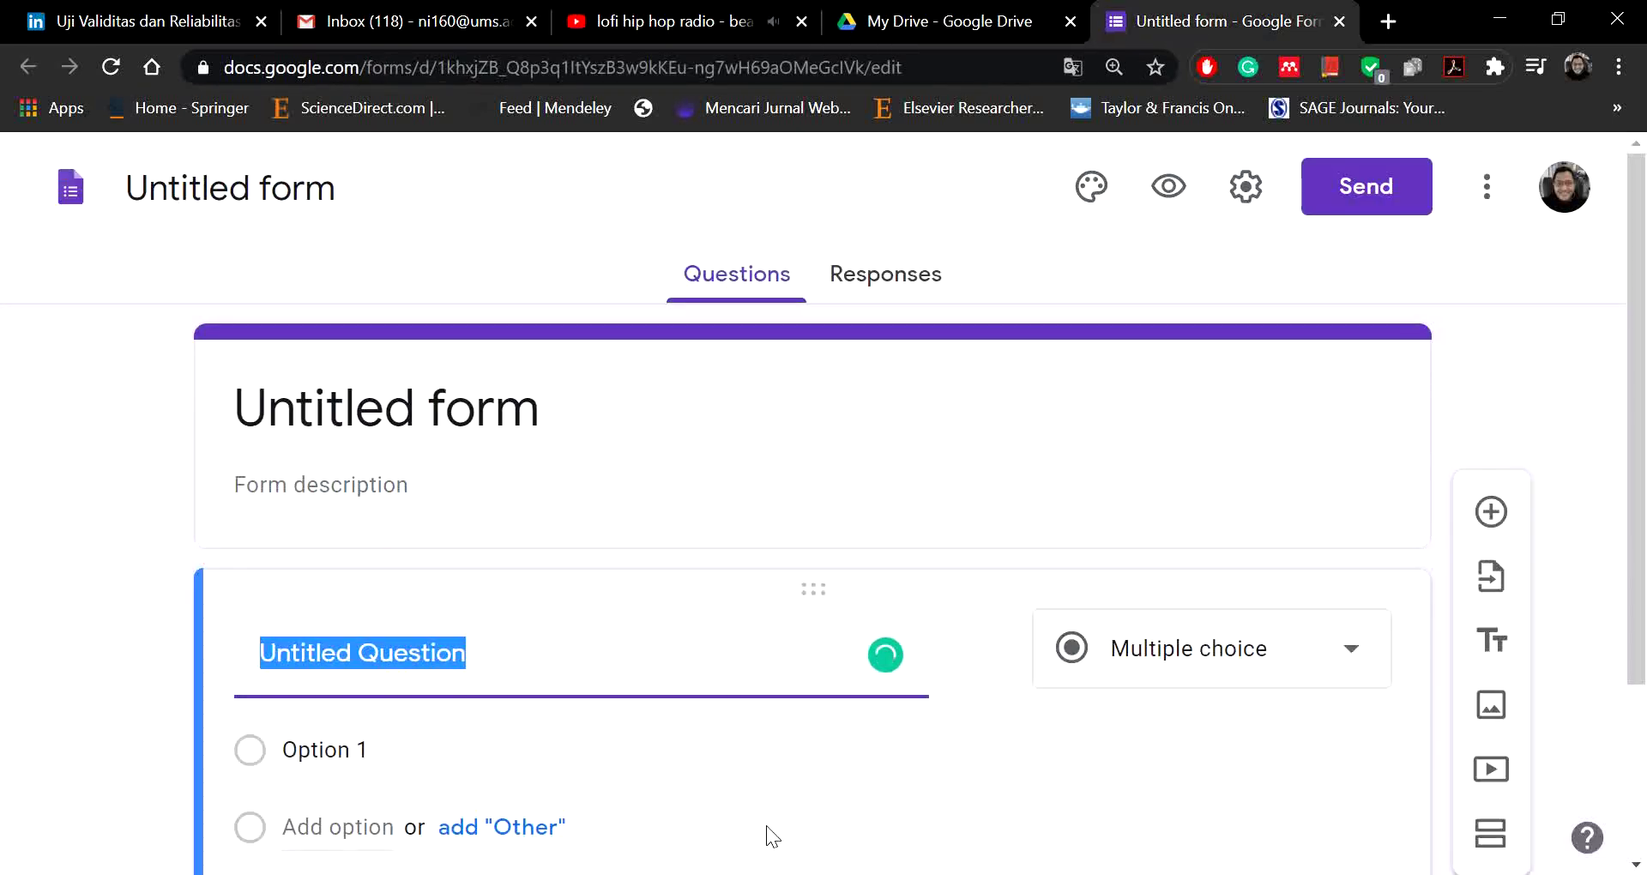
Step: Arrange the Word document and the form side by side, with the LEMBAR VALIDASI heading and the full table width in view
{"action": "key", "text": "super+Right"}
{"action": "left_click", "coordinate": [183, 525]}
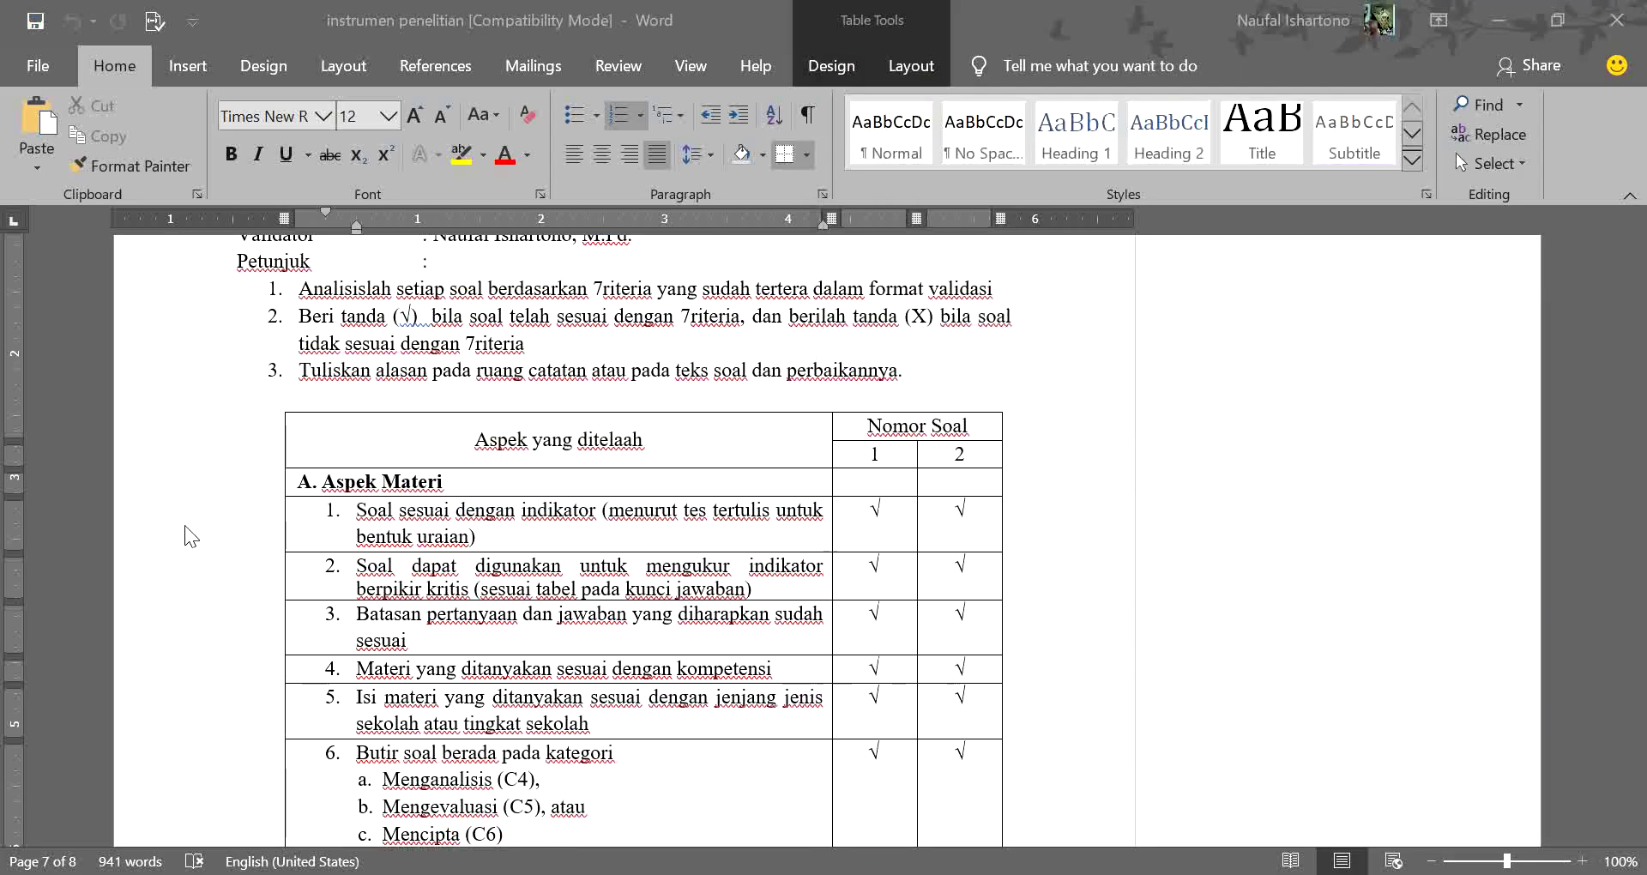
{"action": "key", "text": "super+Left"}
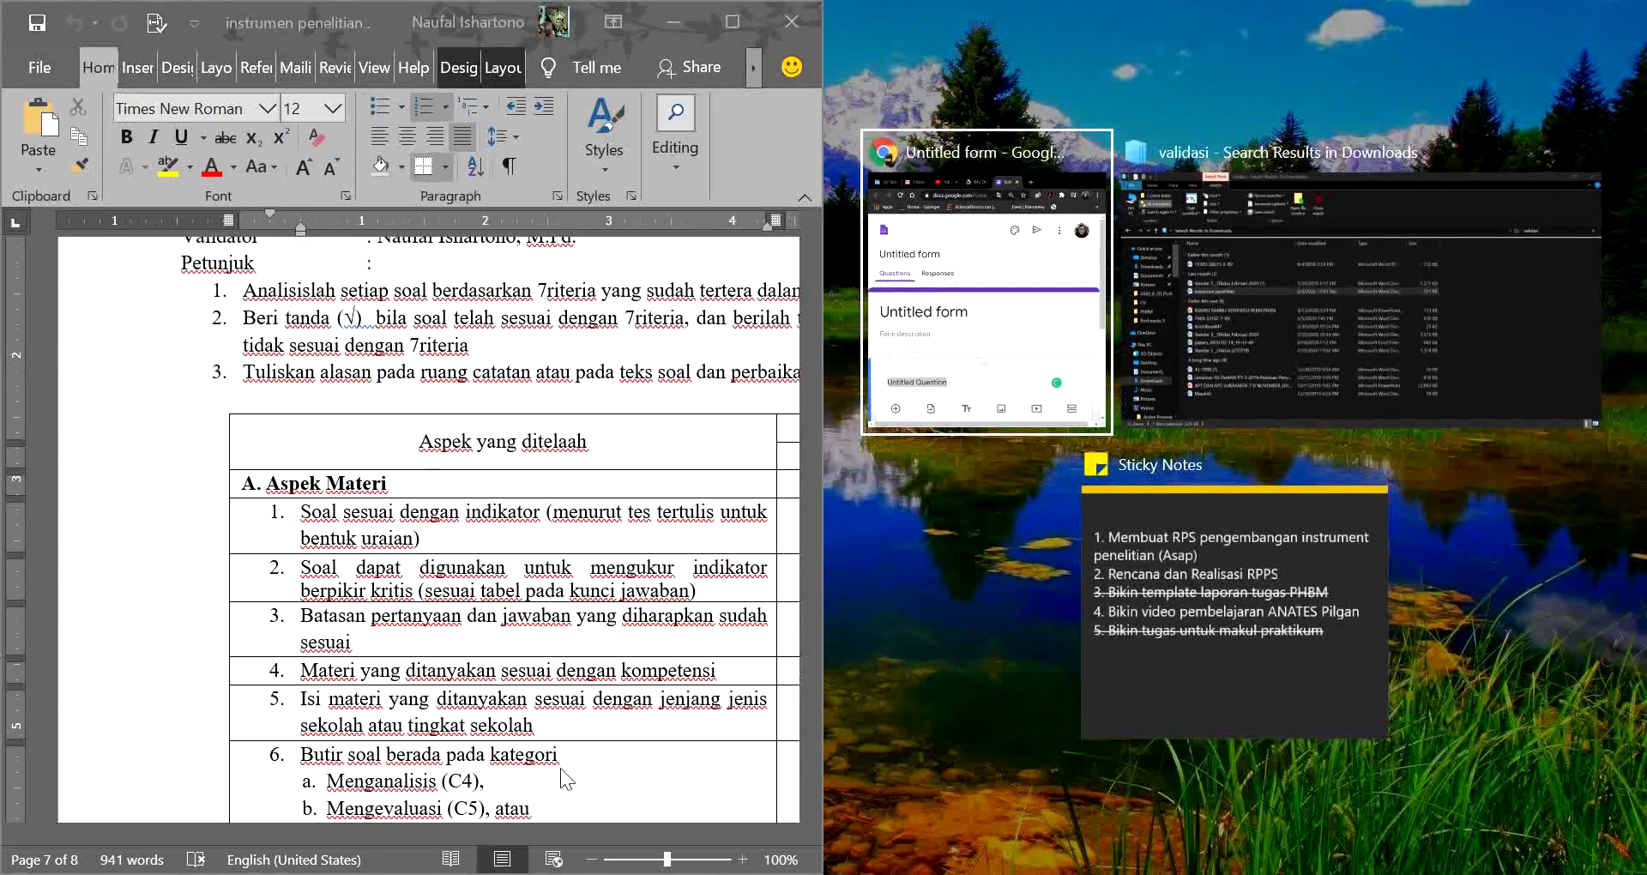
{"action": "key", "text": "Return"}
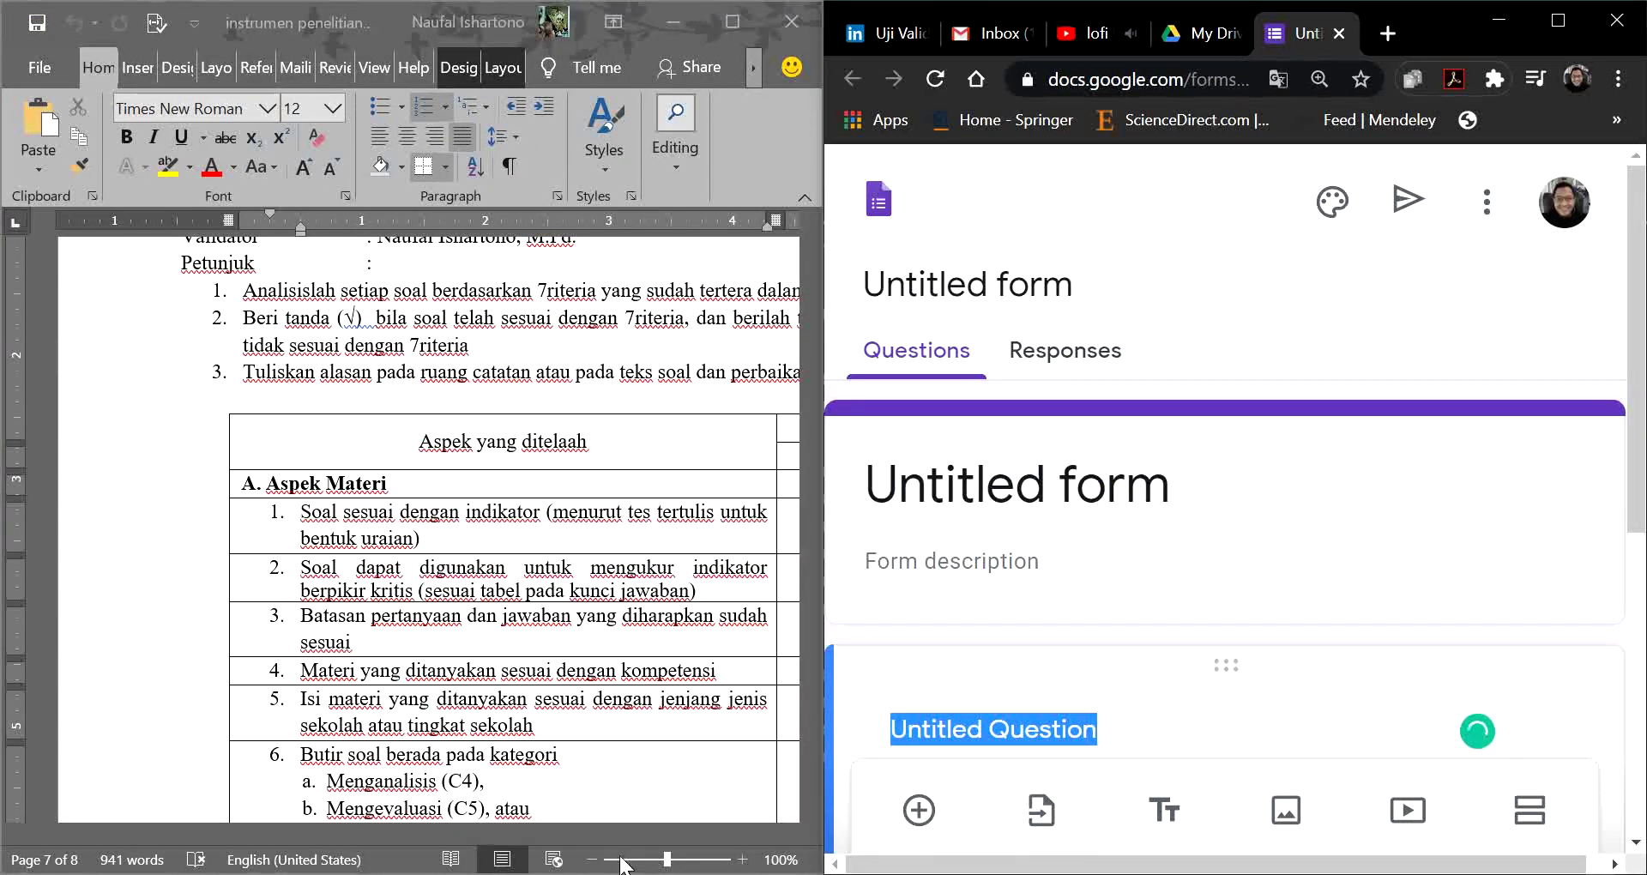
{"action": "left_click", "coordinate": [384, 837]}
{"action": "left_click_drag", "start_coordinate": [377, 832], "coordinate": [464, 849]}
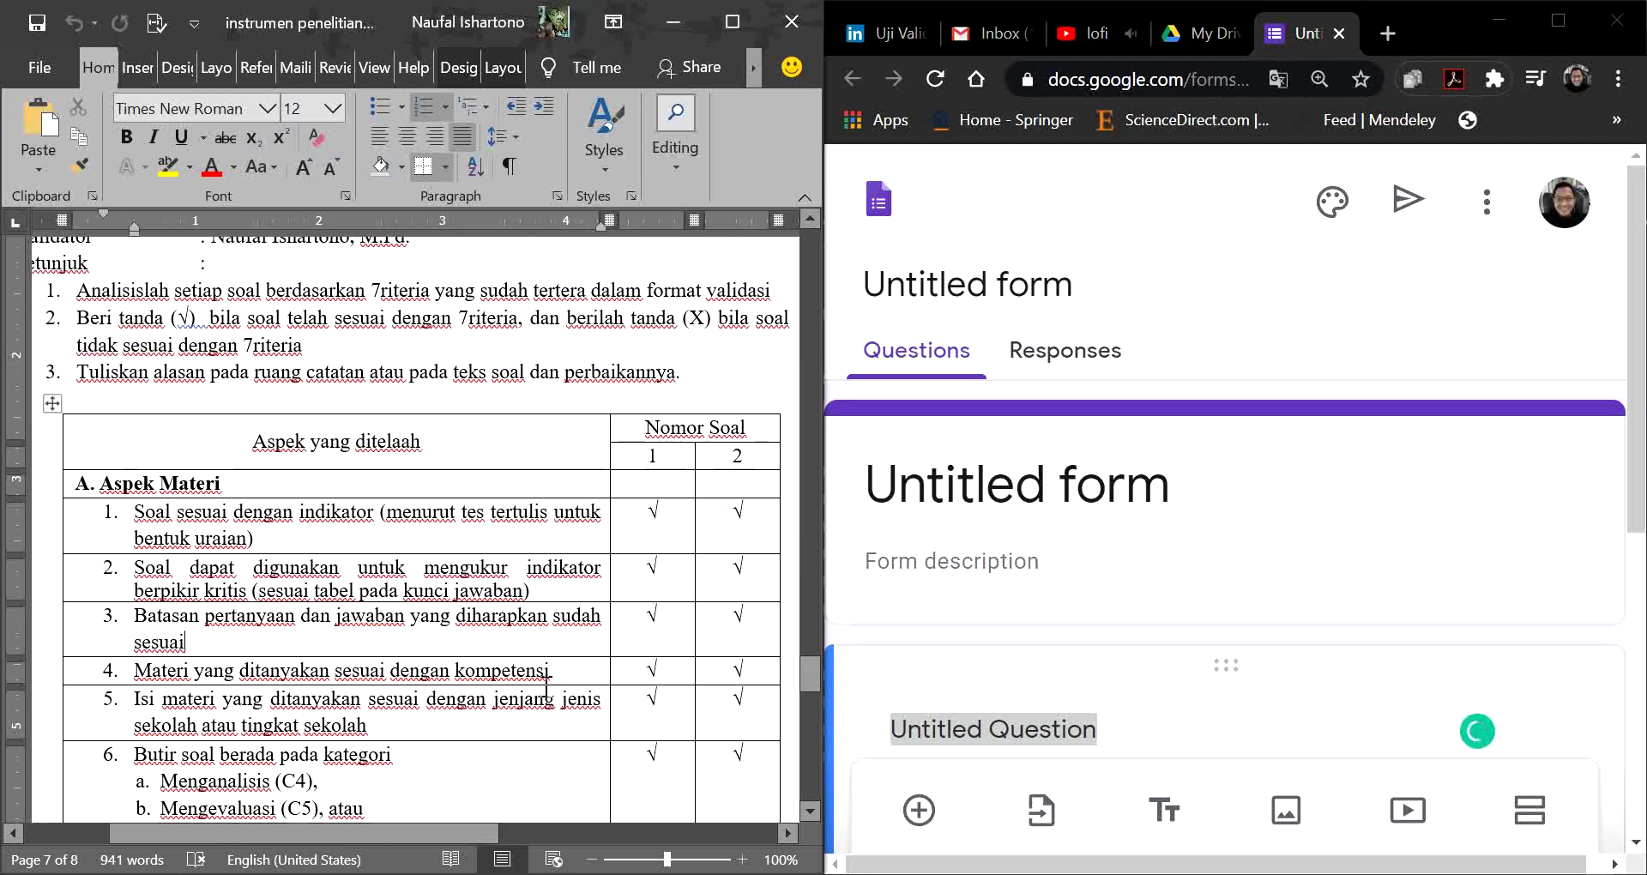
{"action": "scroll", "coordinate": [546, 686], "scroll_direction": "up", "scroll_amount": 5}
Step: Title the form "Lembar Validasi Soal Trigonometri" in a maximized browser window and give the form file the same name
{"action": "left_click", "coordinate": [1083, 486]}
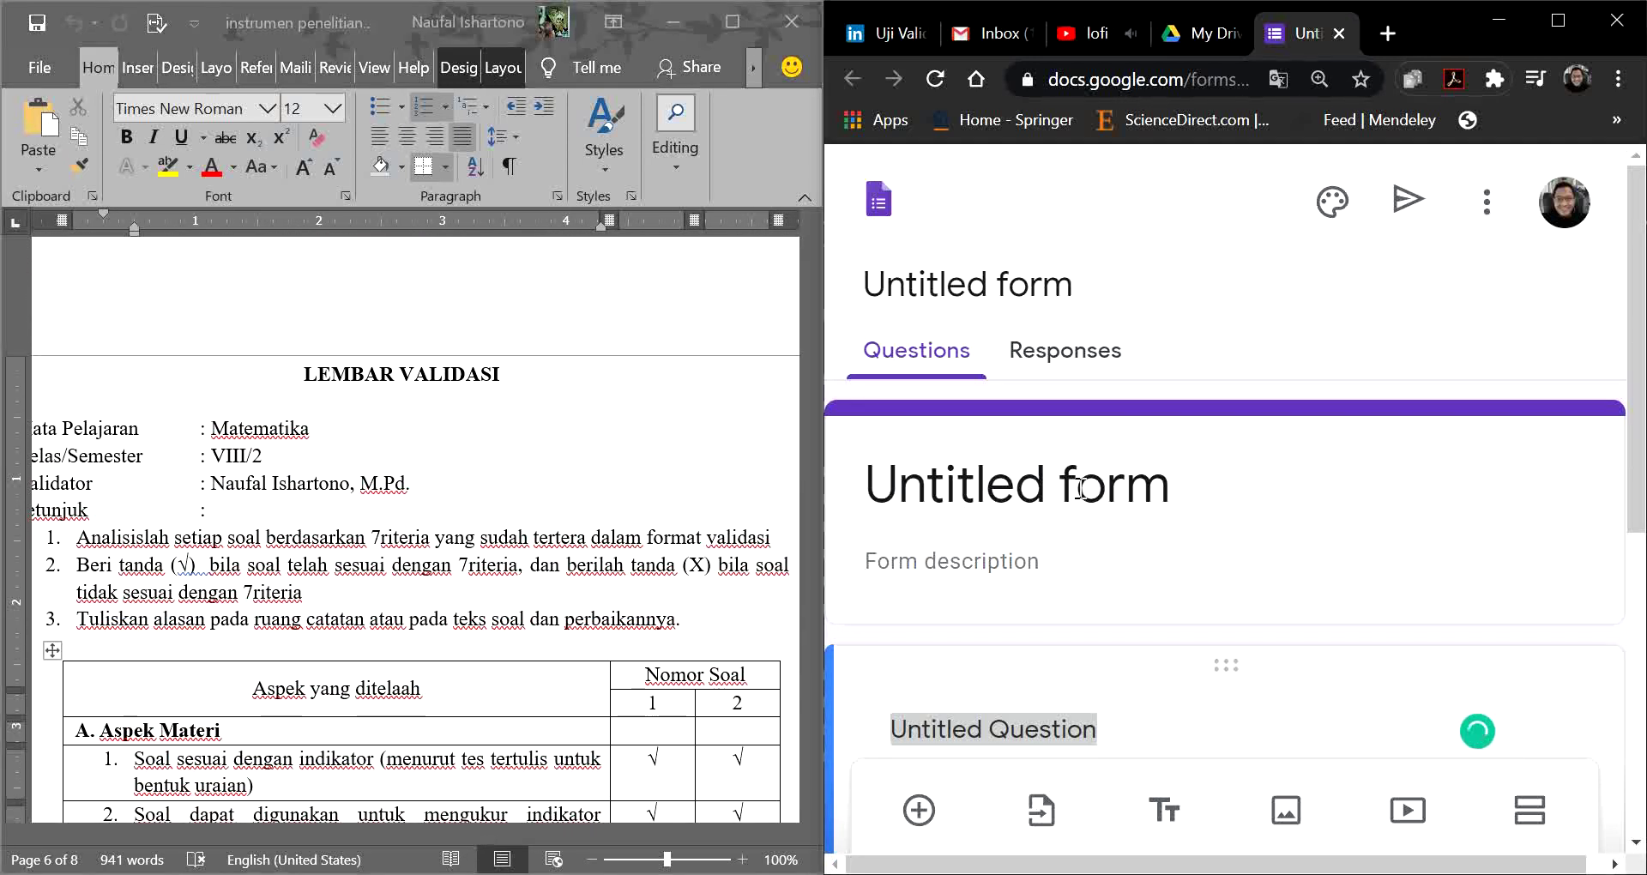
{"action": "type", "text": "Lem"}
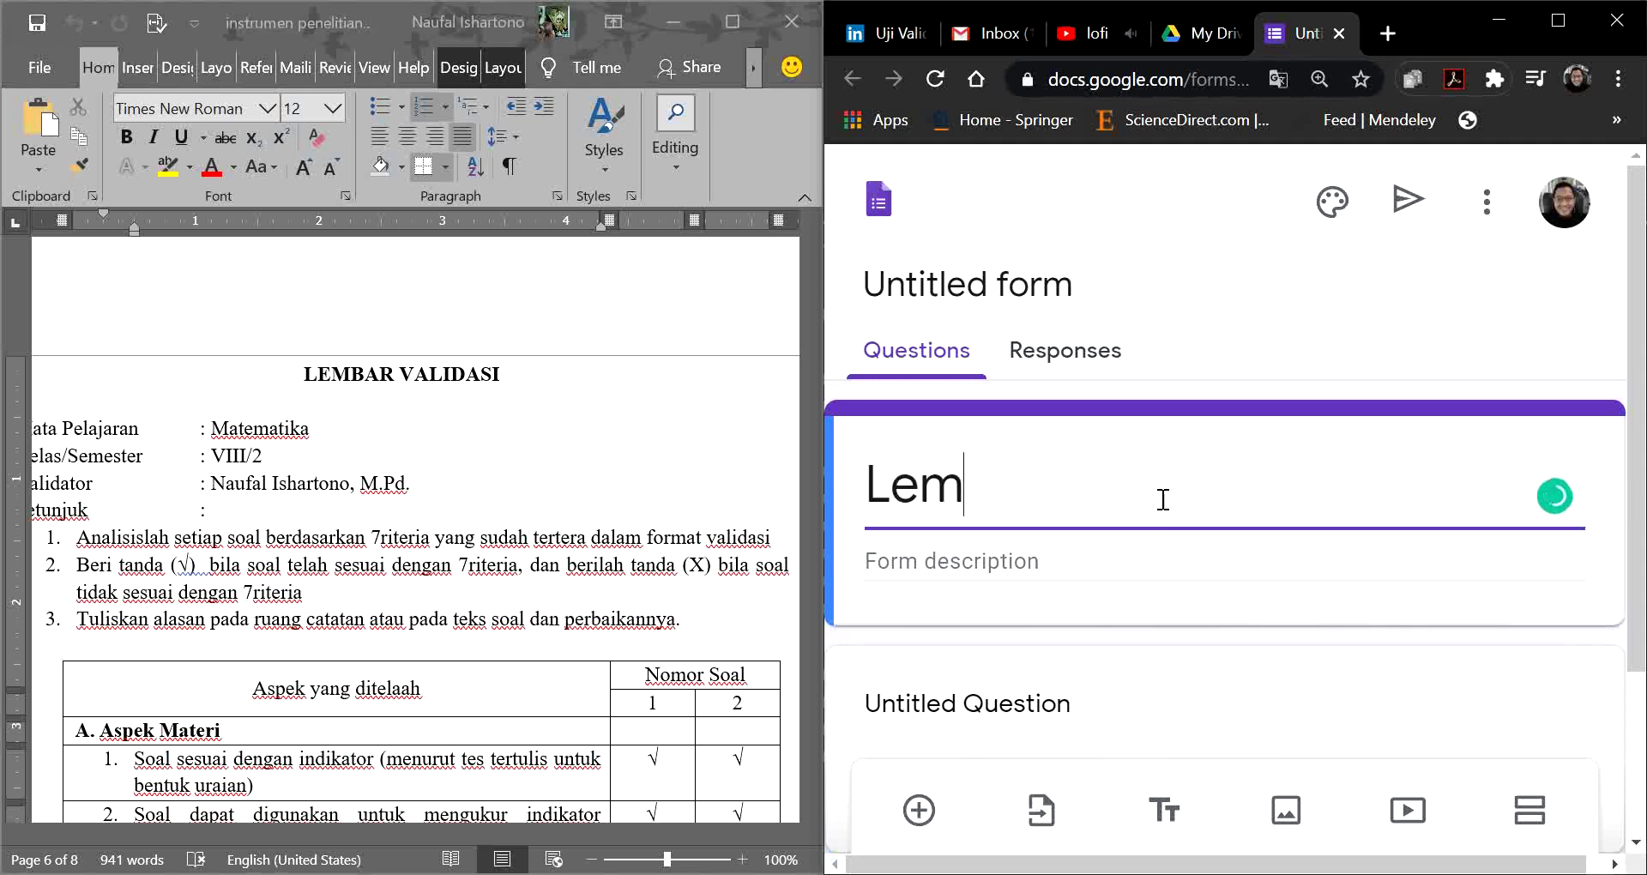
{"action": "type", "text": "bar Validasi"}
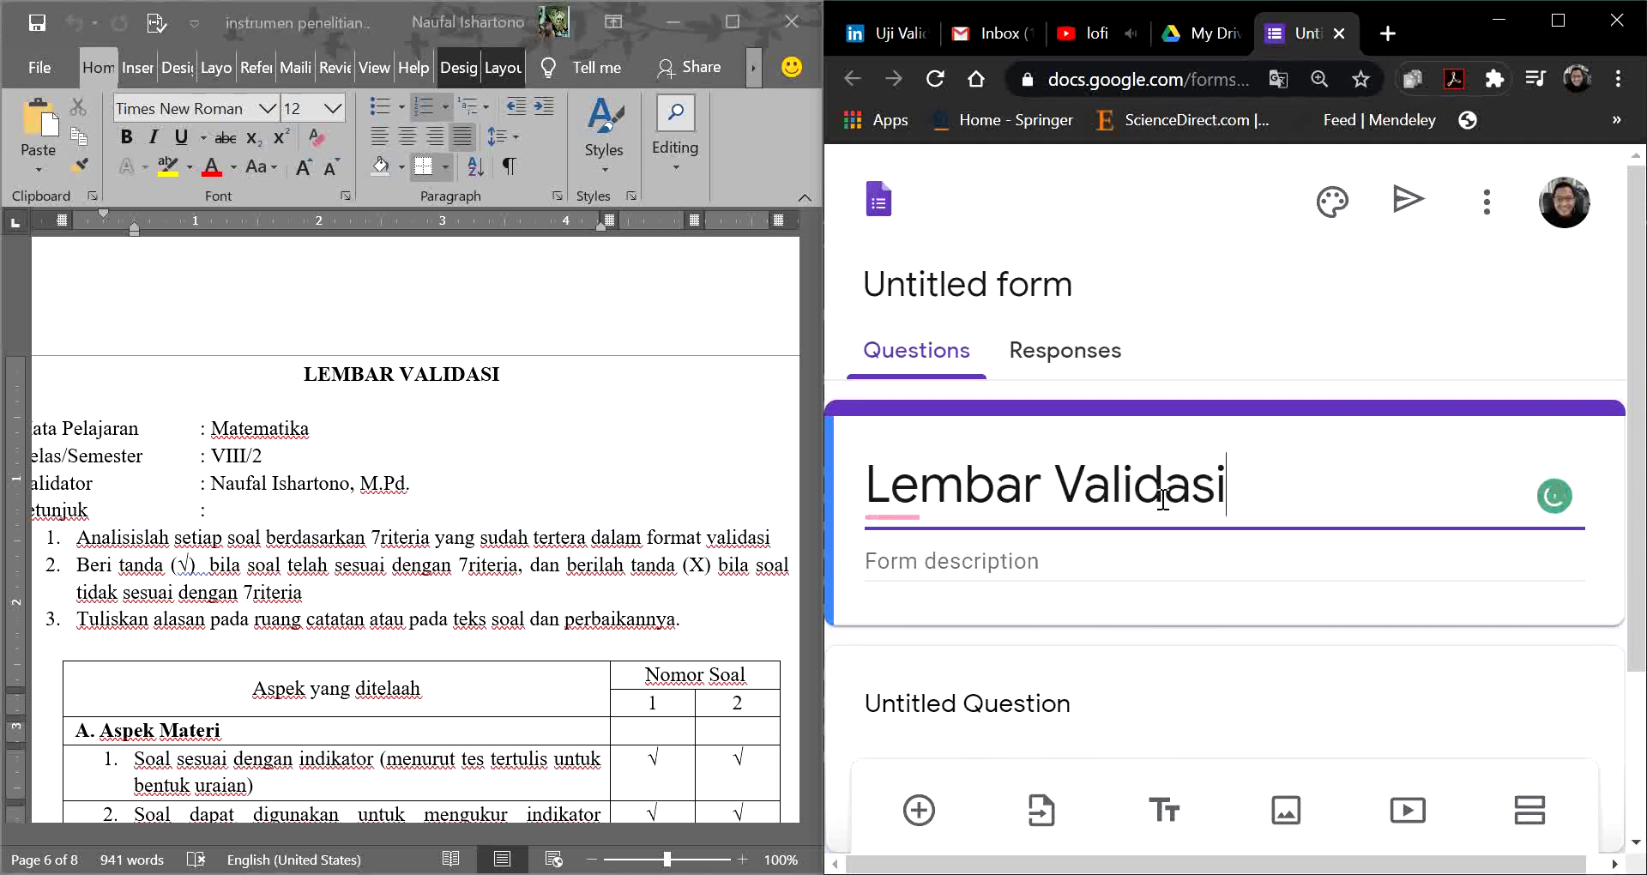
{"action": "left_click", "coordinate": [1558, 20]}
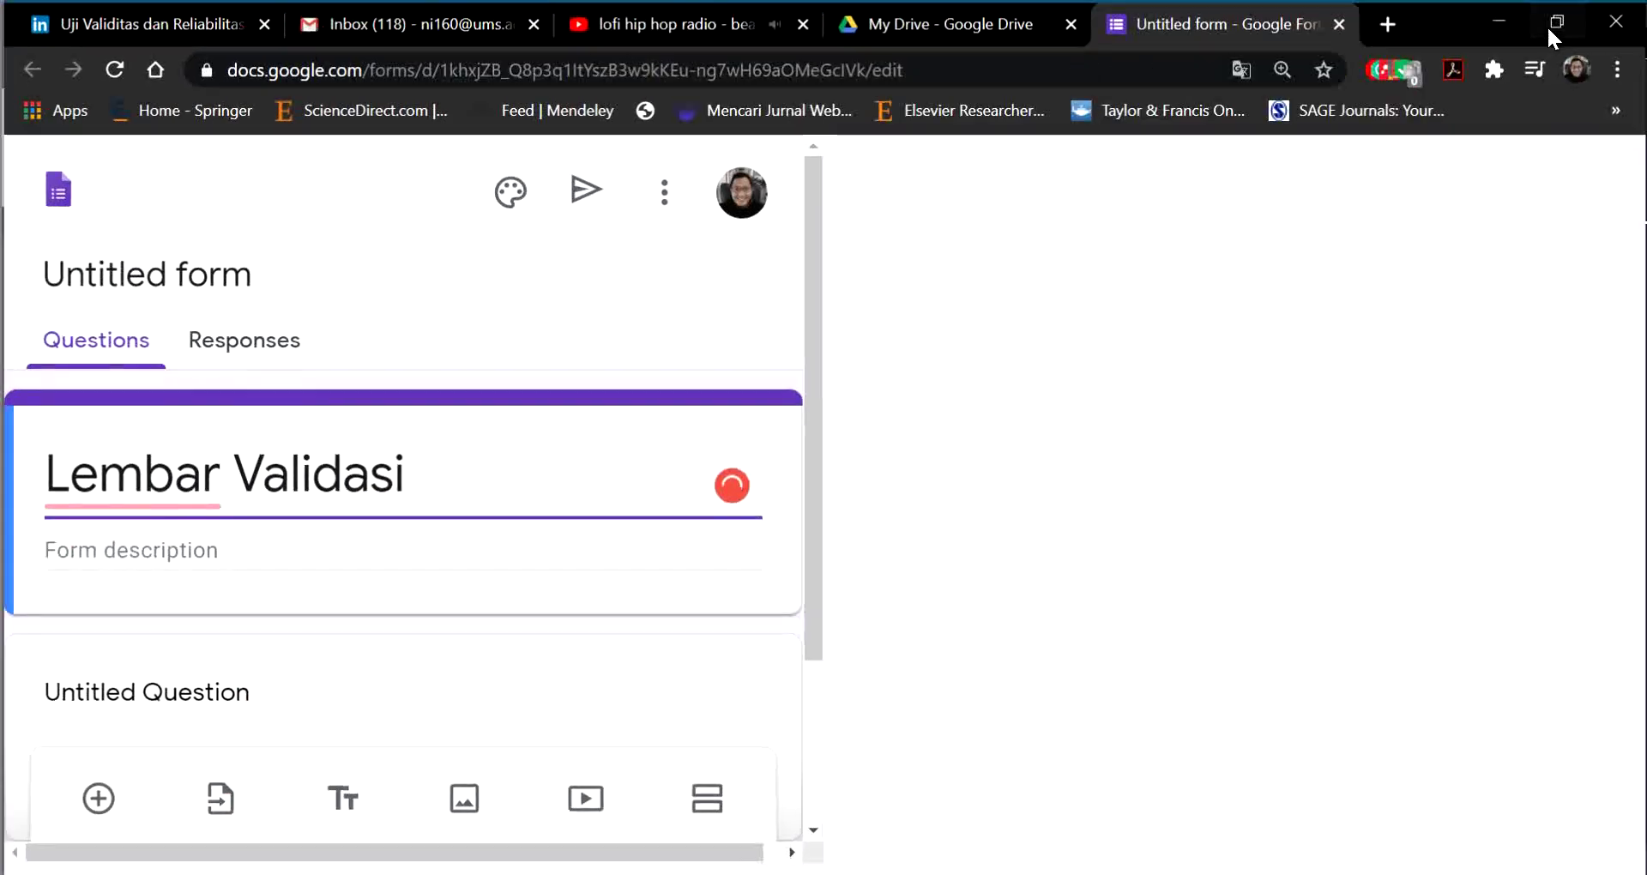
{"action": "type", "text": "Soal "}
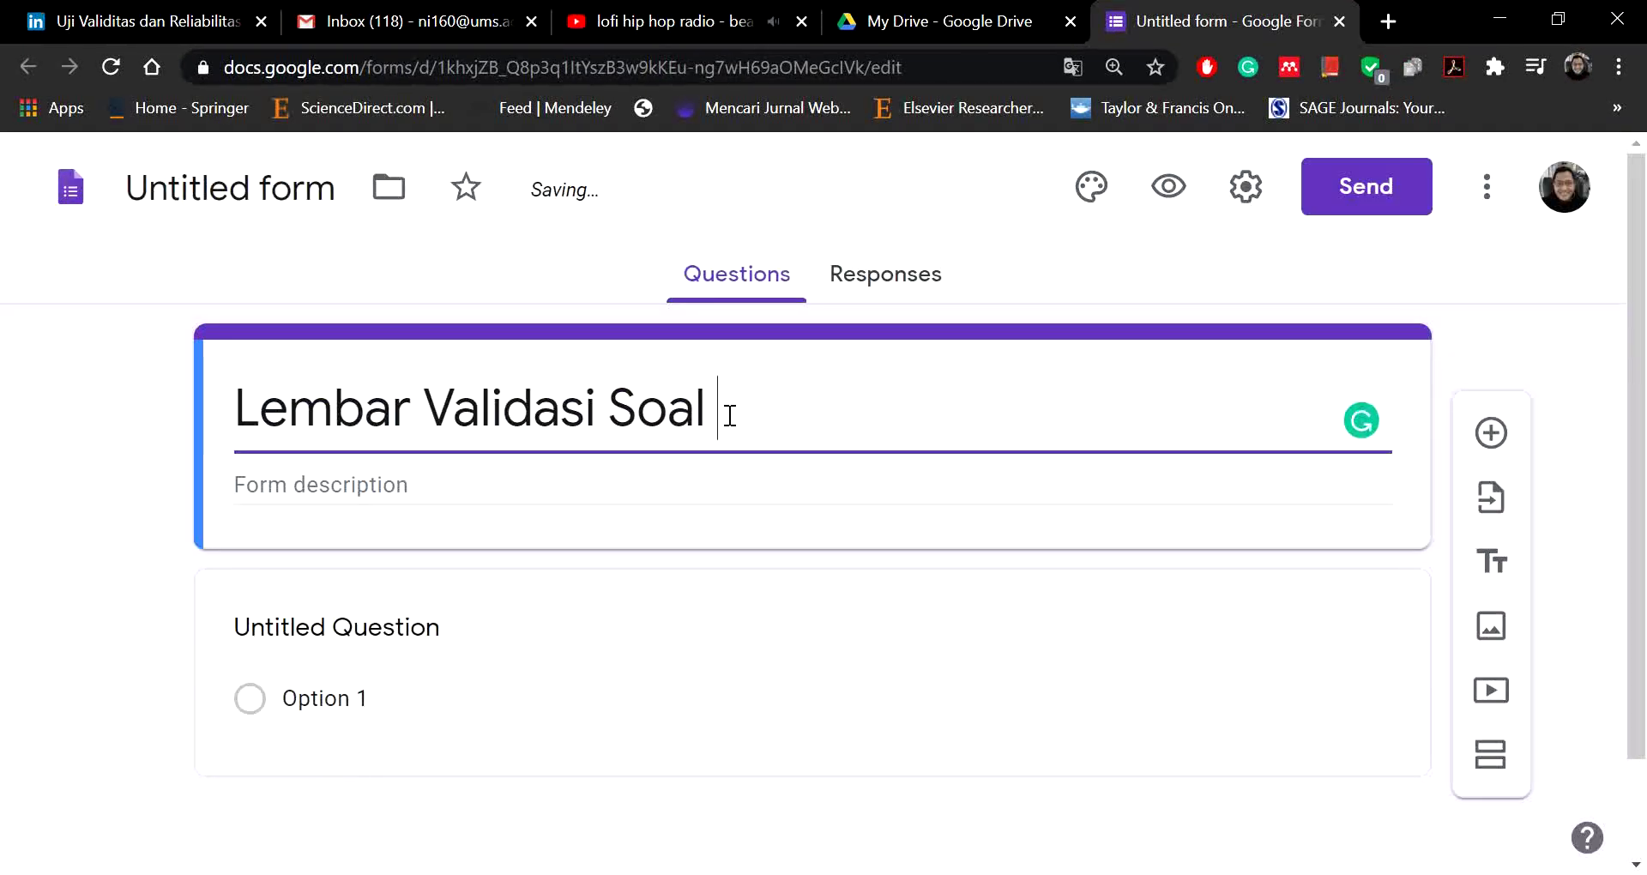
{"action": "type", "text": "Trigono"}
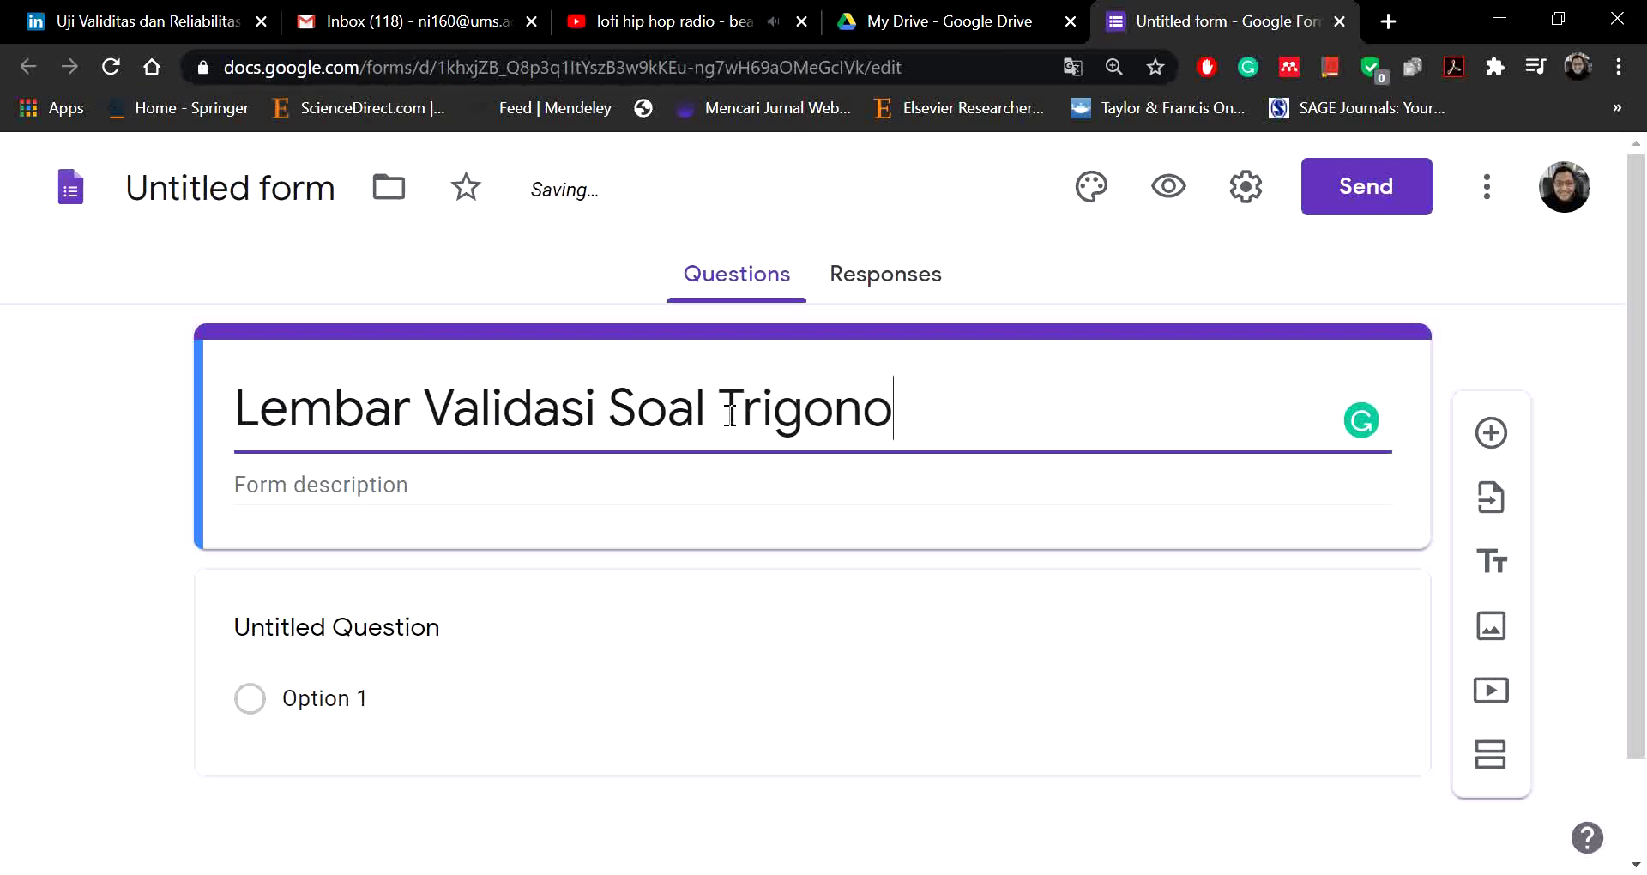
{"action": "type", "text": "metri"}
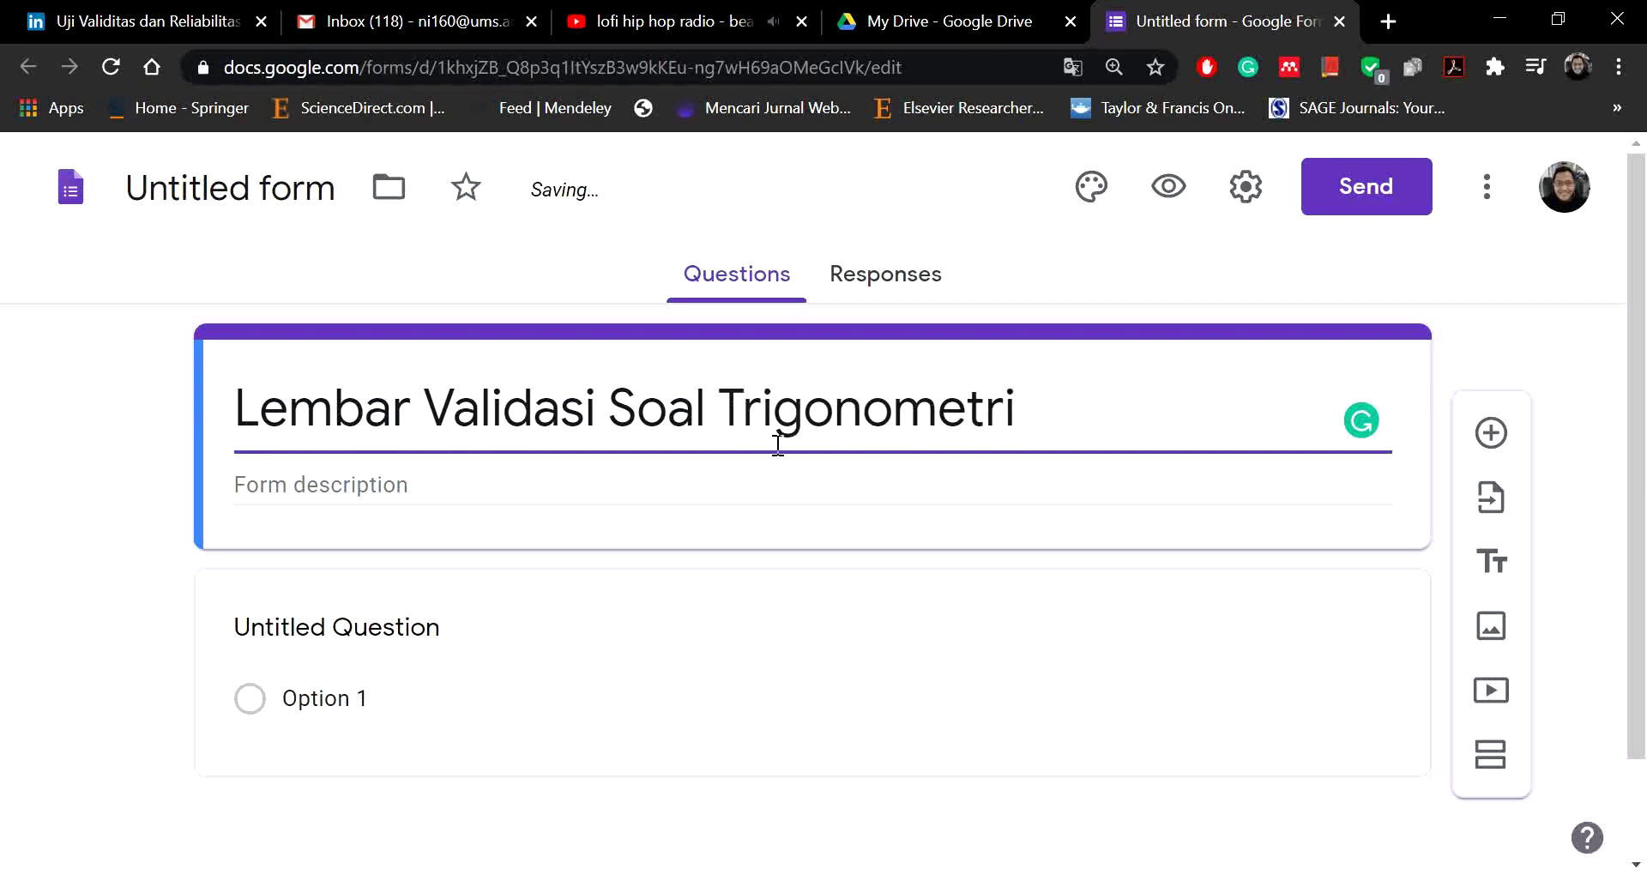
{"action": "left_click", "coordinate": [105, 539]}
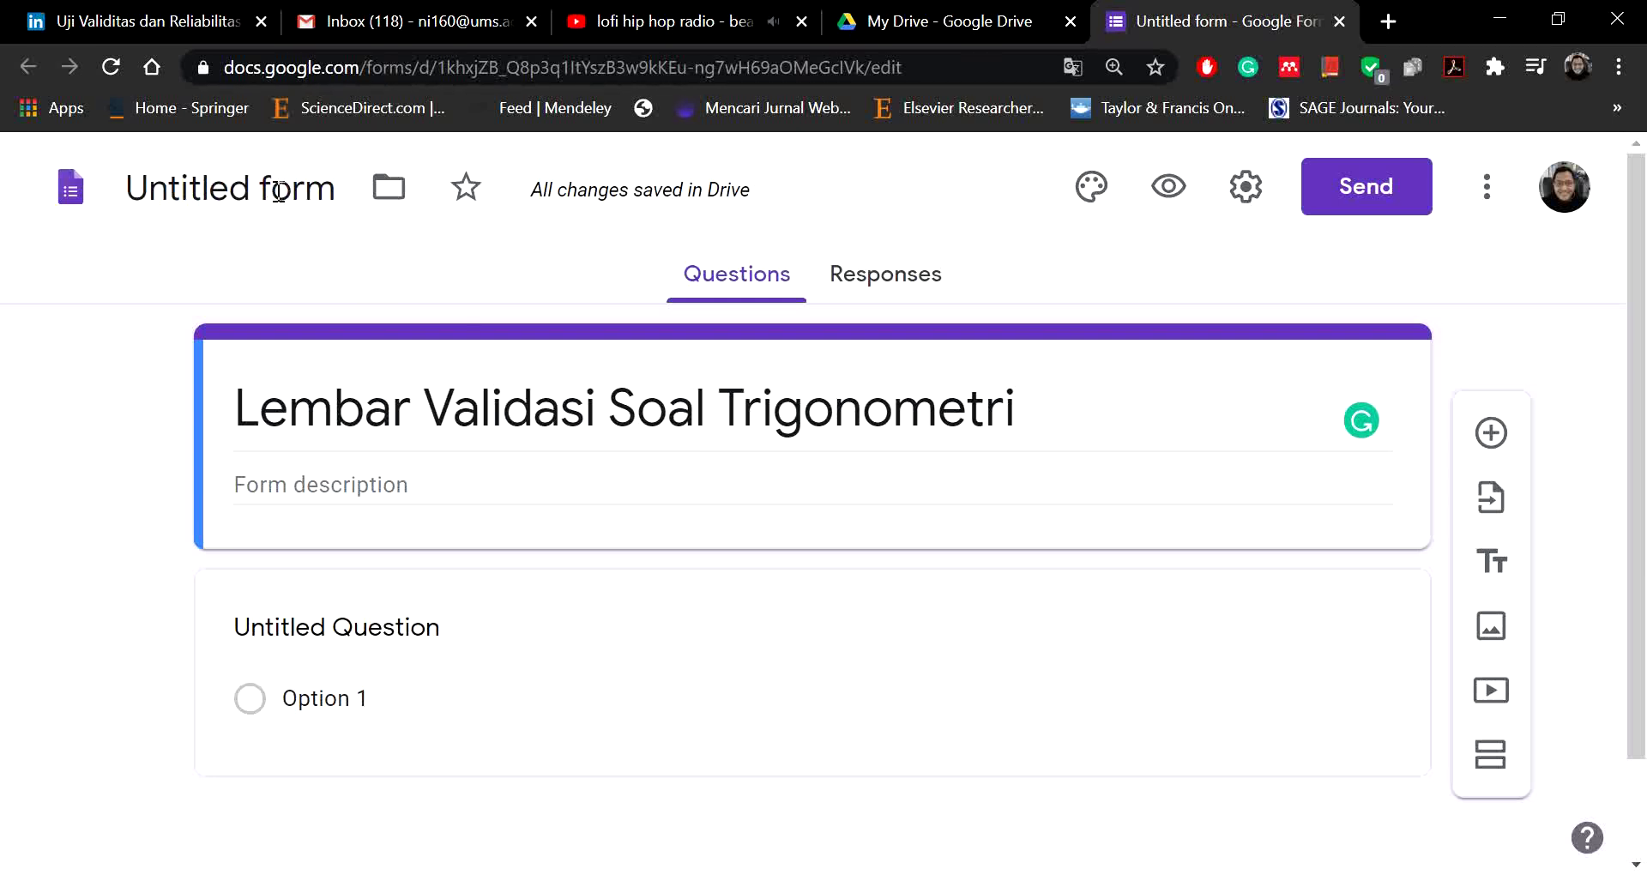
{"action": "left_click", "coordinate": [279, 190]}
{"action": "left_click", "coordinate": [151, 443]}
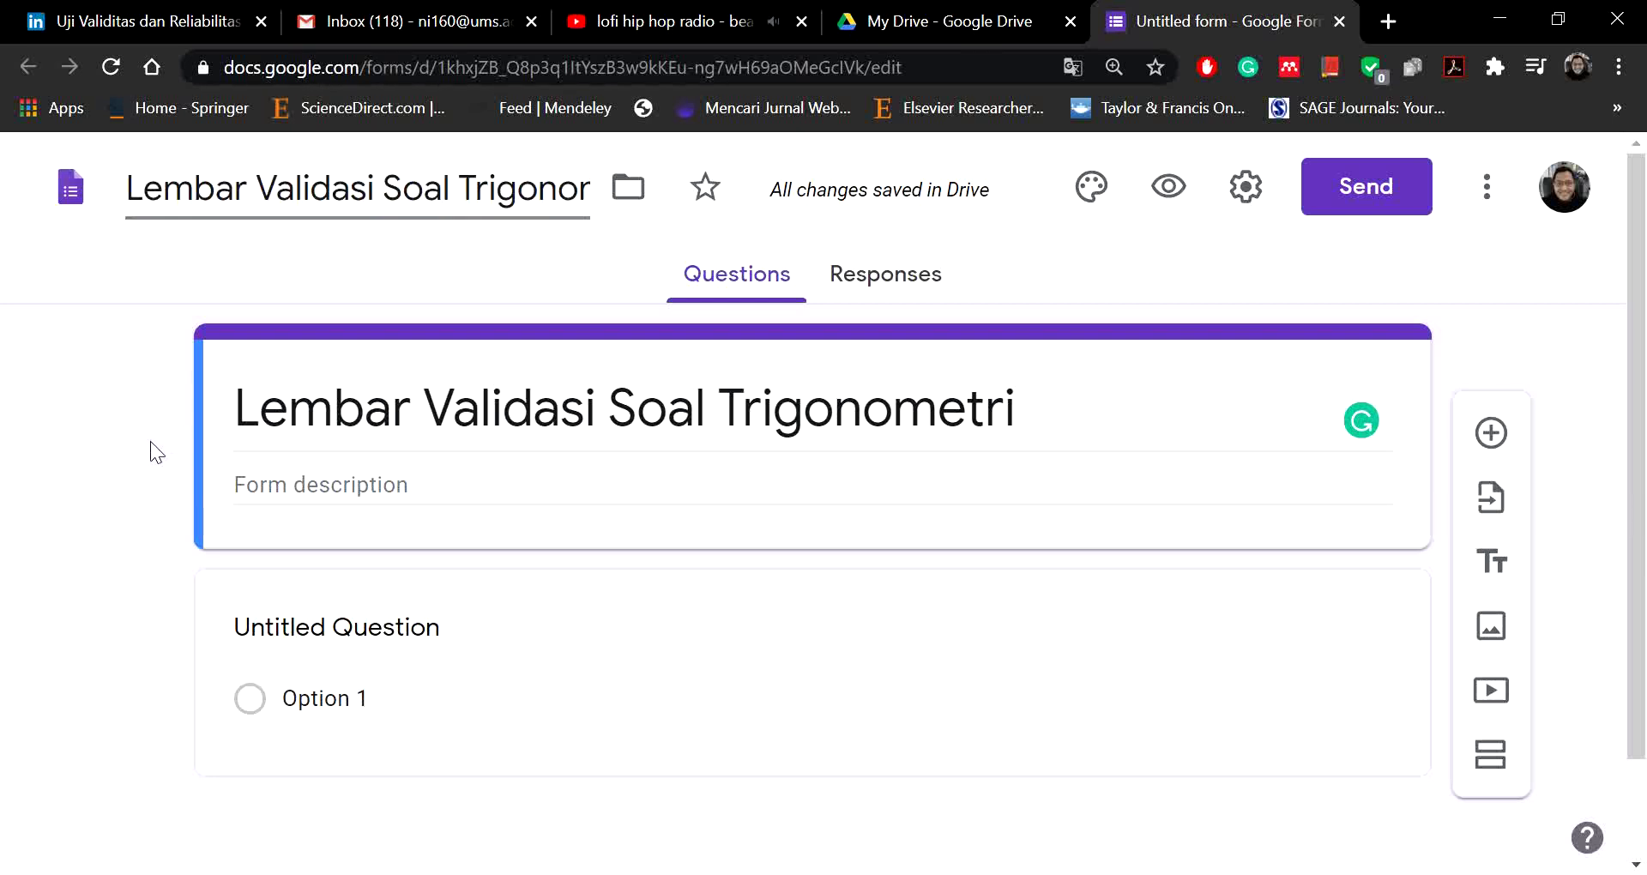
Step: Copy the three numbered petunjuk instructions from the Word document into the form description
{"action": "scroll", "coordinate": [519, 412], "scroll_direction": "down", "scroll_amount": 2}
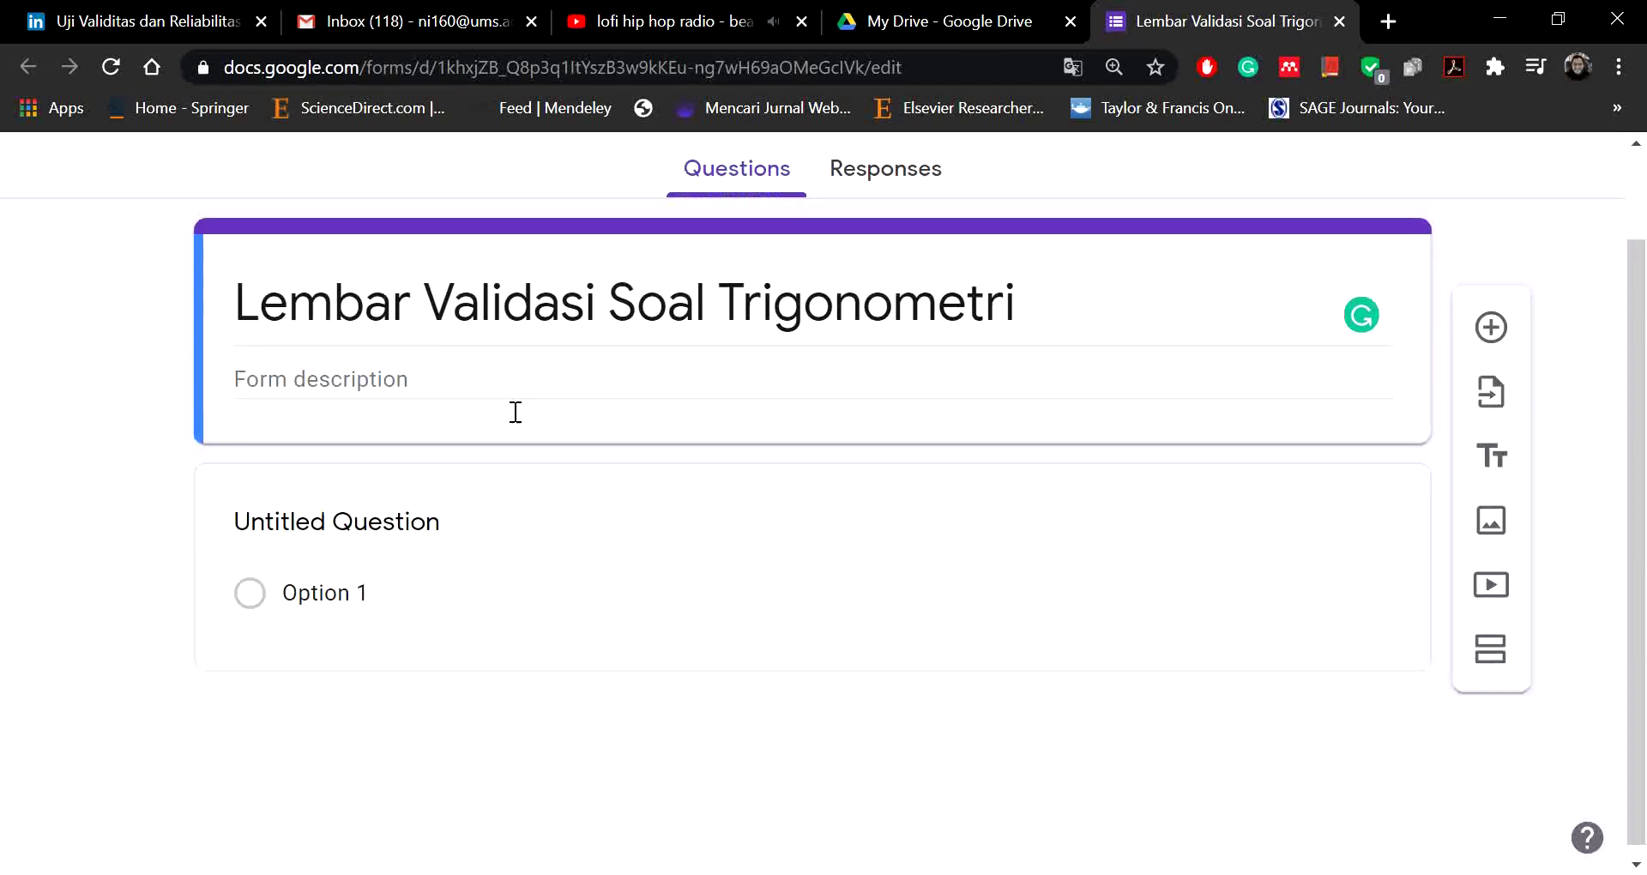
{"action": "left_click", "coordinate": [526, 367]}
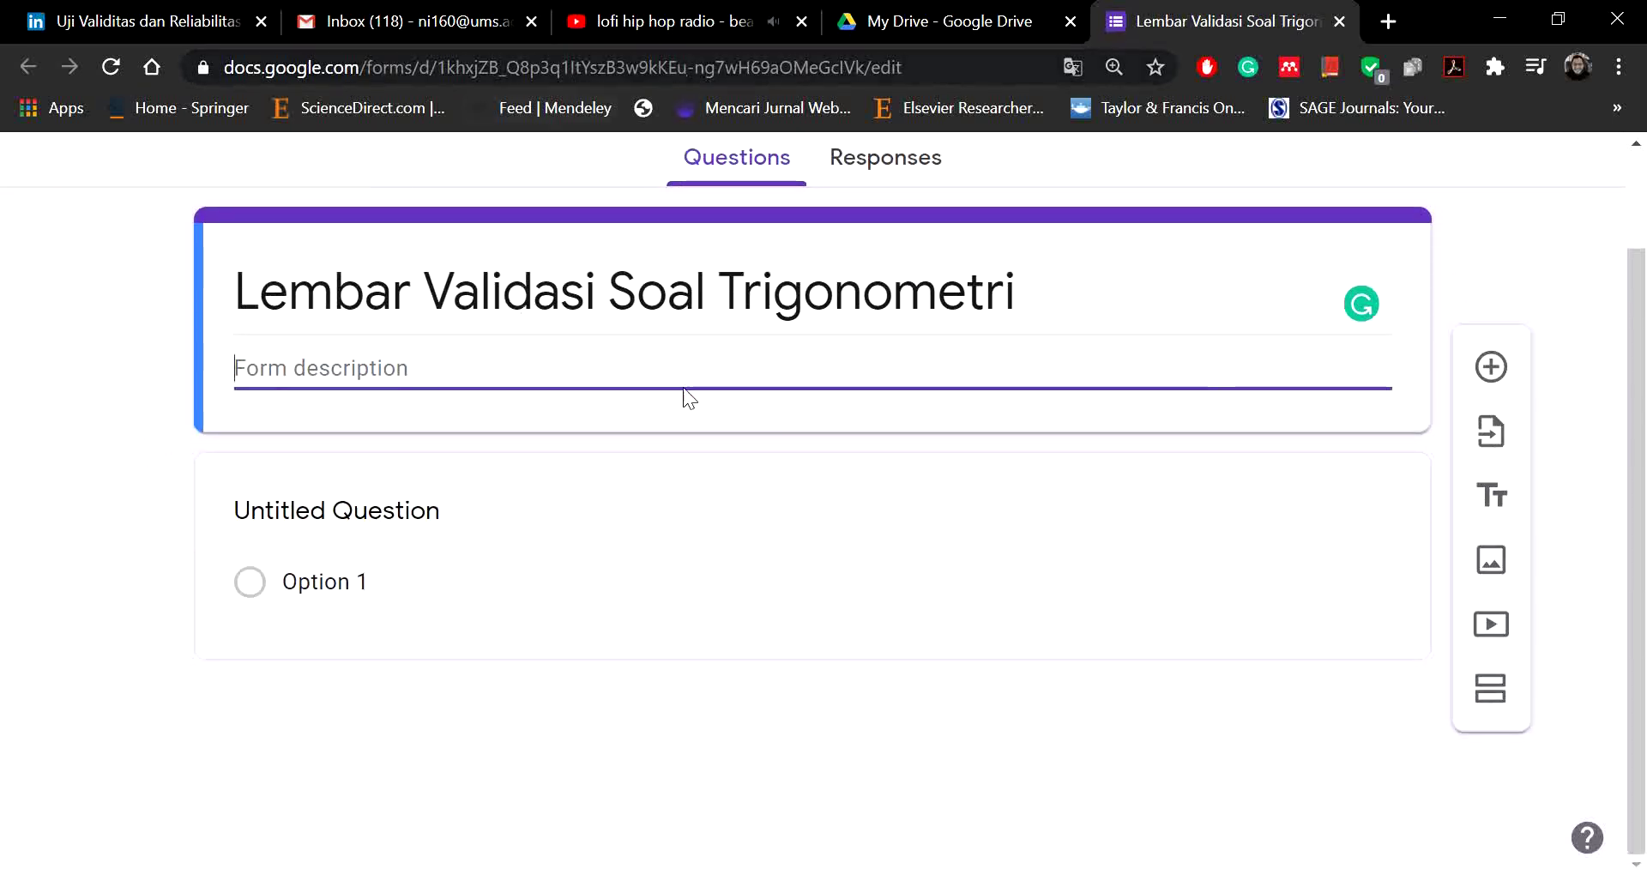
{"action": "left_click", "coordinate": [755, 870]}
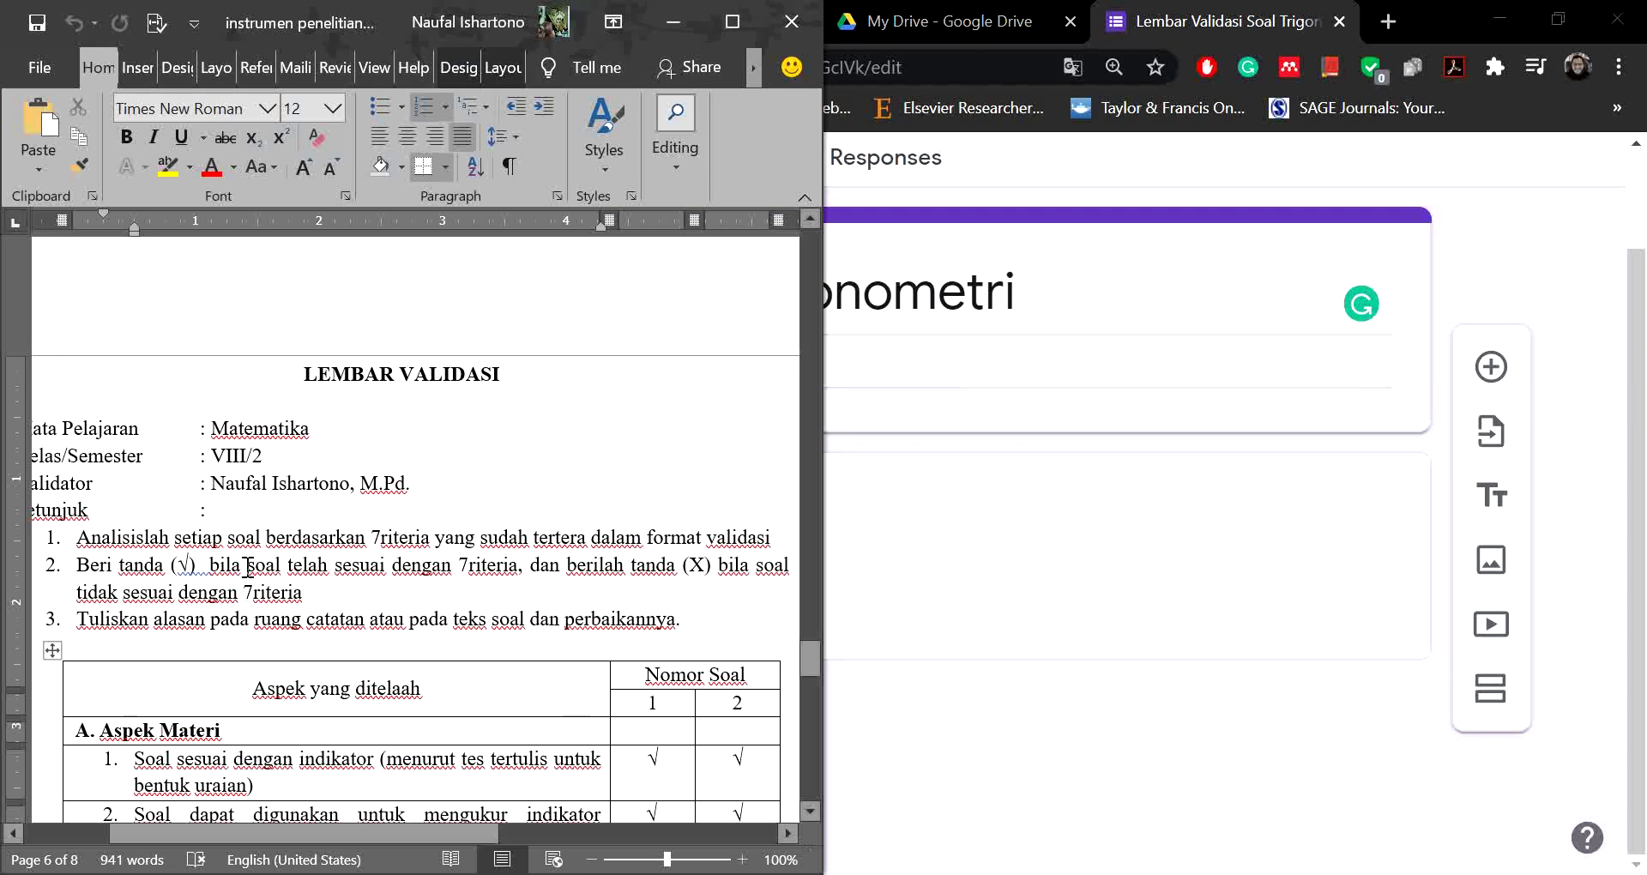
{"action": "left_click_drag", "start_coordinate": [675, 629], "coordinate": [70, 538]}
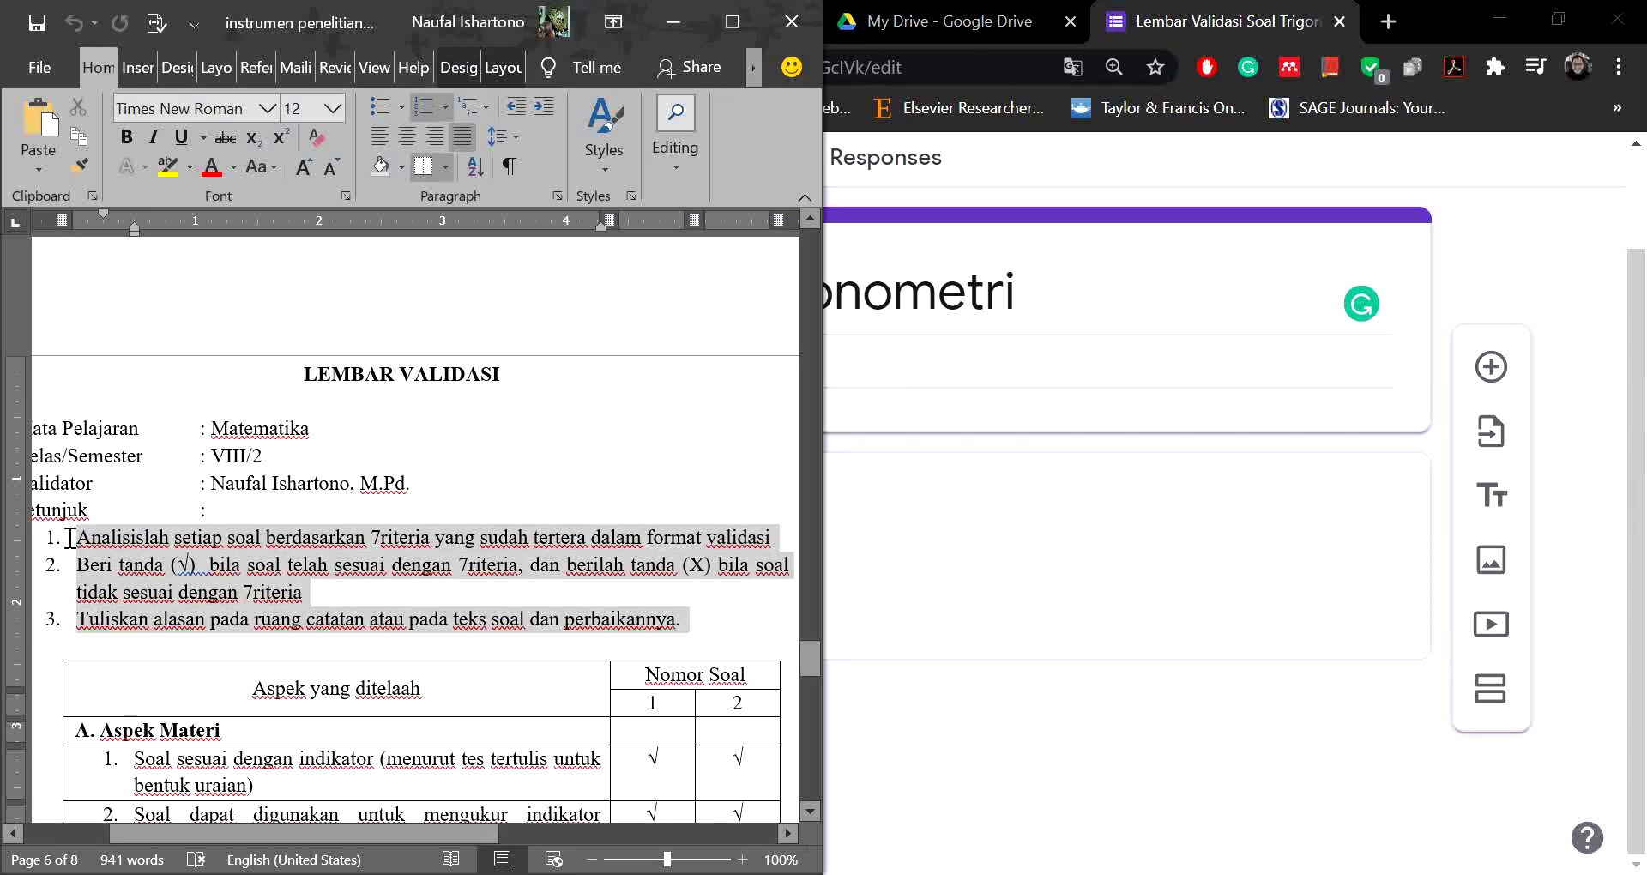
{"action": "left_click", "coordinate": [930, 511]}
{"action": "left_click", "coordinate": [798, 489]}
{"action": "left_click", "coordinate": [397, 367]}
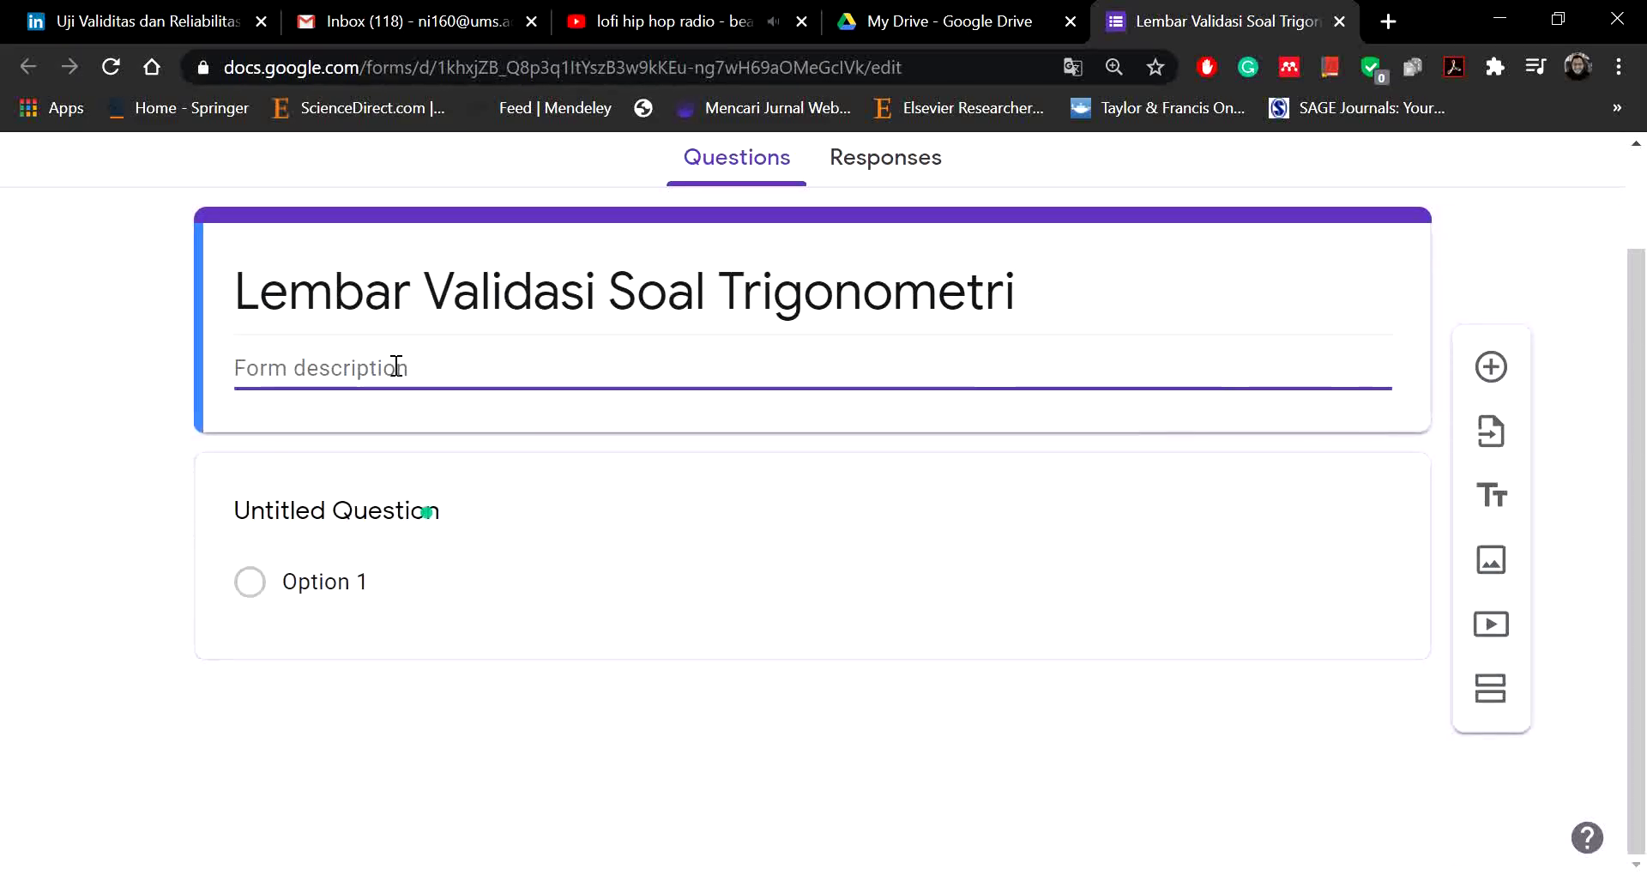
{"action": "type", "text": "1.\tAnalisislah setiap soal berdasarkan  riteria yang sudah tertera dalam format validasi 2.\tBeri tanda (√)  bila soal telah sesuai dengan  riteria, dan berilah tanda (X) bila soal tidak sesuai dengan riteria 3.\tTuliskan alasan pada ruang catatan atau pada teks soal dan perbaikannya."}
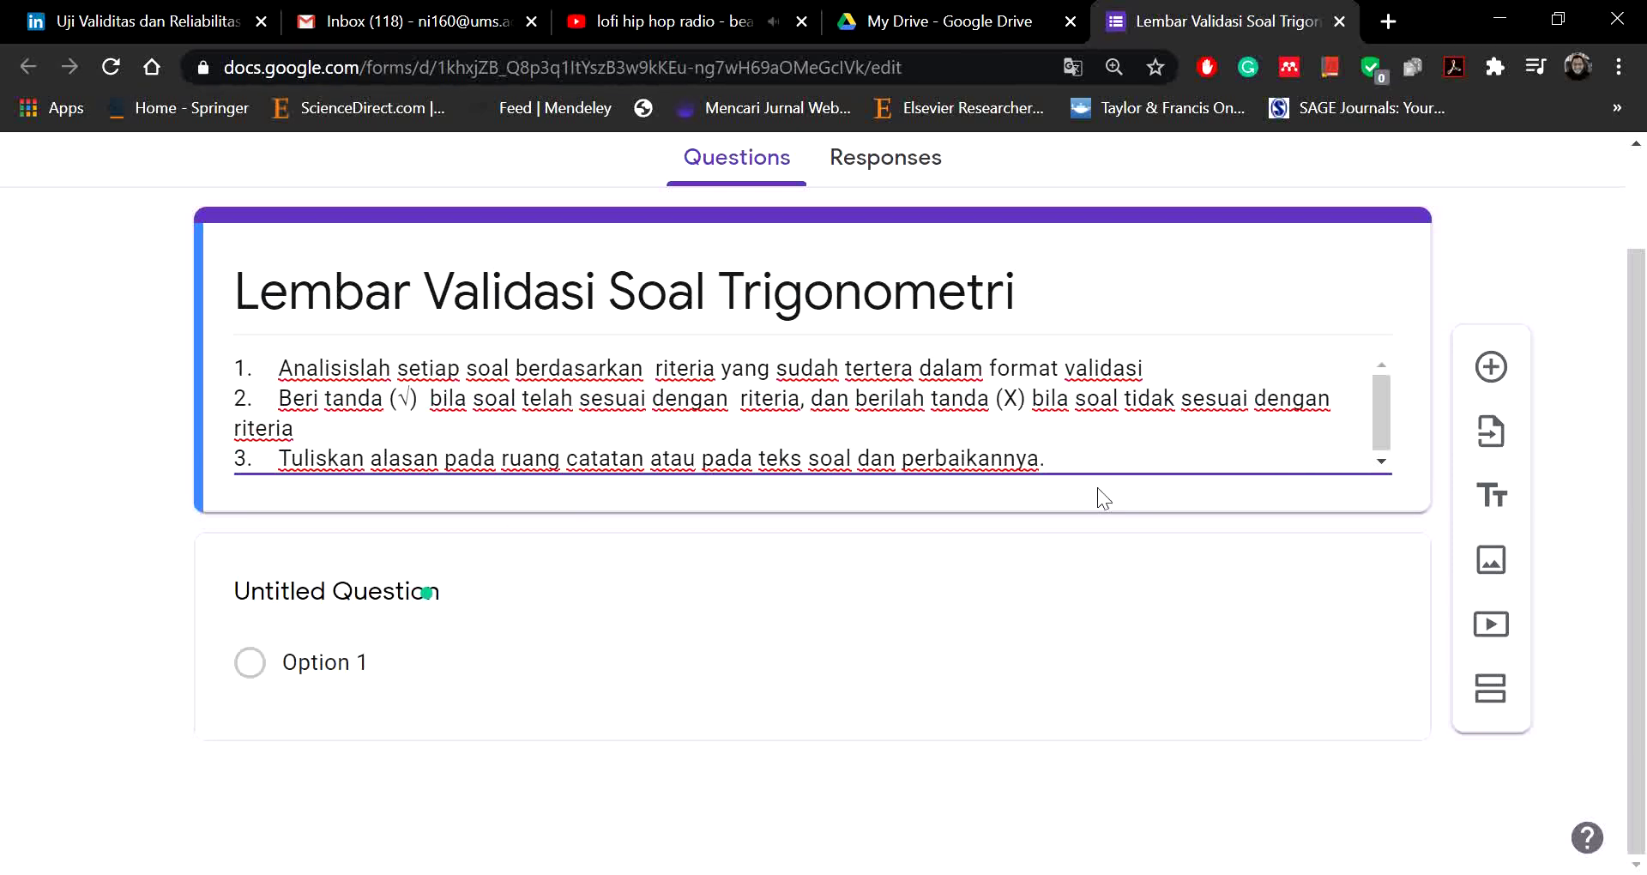
Step: Replace the whole form description with the greeting "Assalamualaikum wr wb"
{"action": "left_click_drag", "start_coordinate": [1048, 461], "coordinate": [233, 368]}
{"action": "type", "text": "Assalamu"}
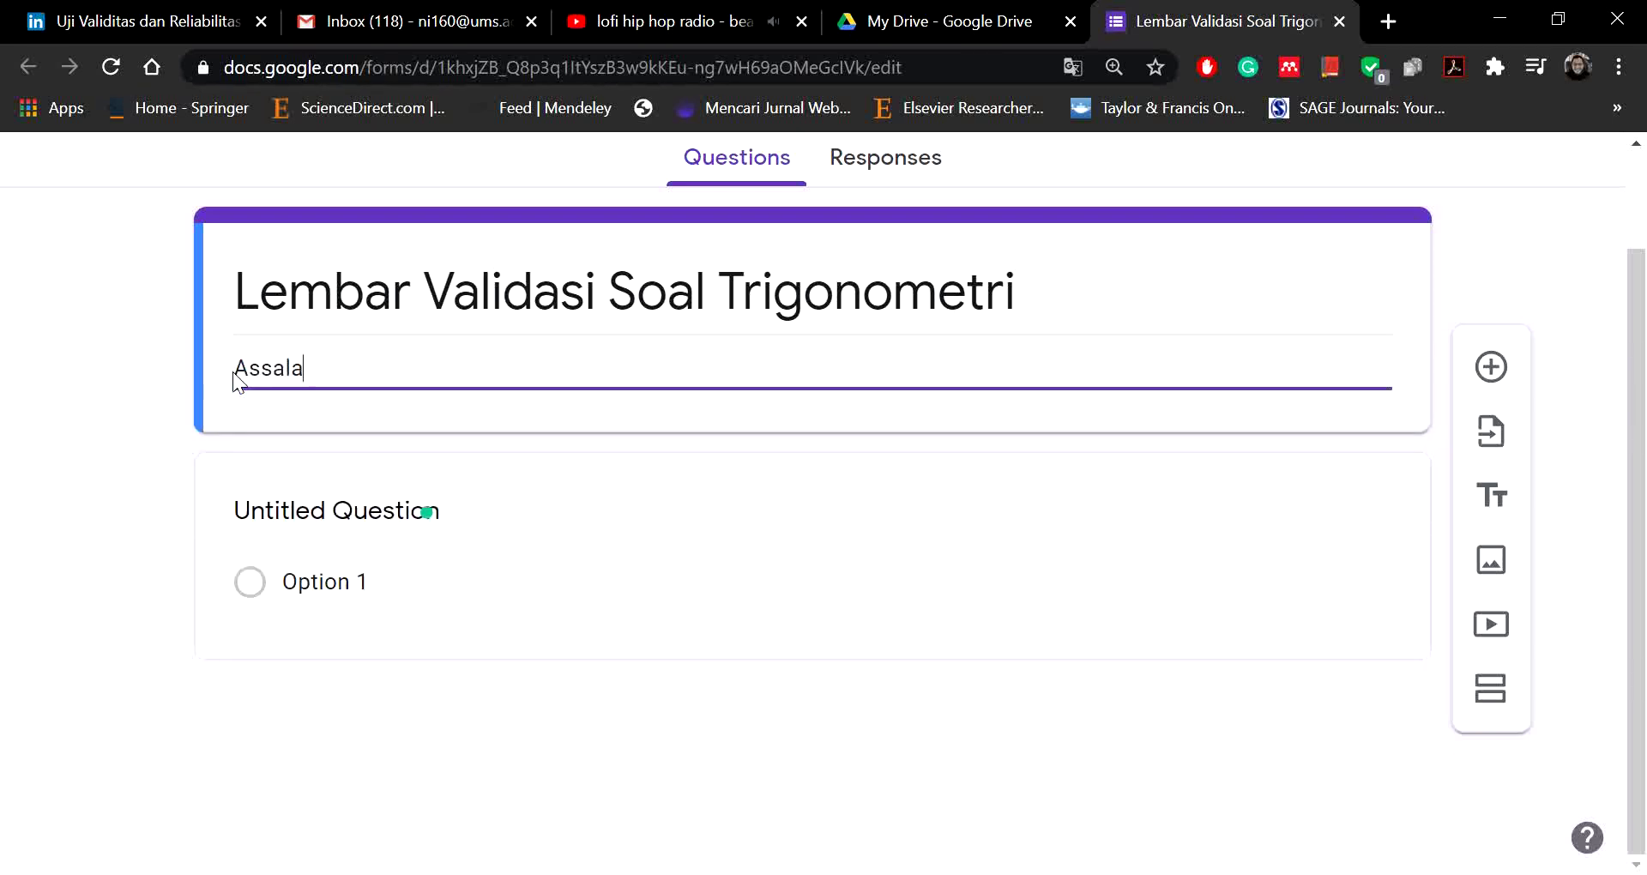
{"action": "key", "text": "BackSpace"}
{"action": "type", "text": "mual"}
{"action": "key", "text": "BackSpace"}
{"action": "key", "text": "BackSpace"}
{"action": "key", "text": "BackSpace"}
{"action": "key", "text": "BackSpace"}
{"action": "type", "text": "ual"}
{"action": "key", "text": "BackSpace"}
{"action": "type", "text": "lai"}
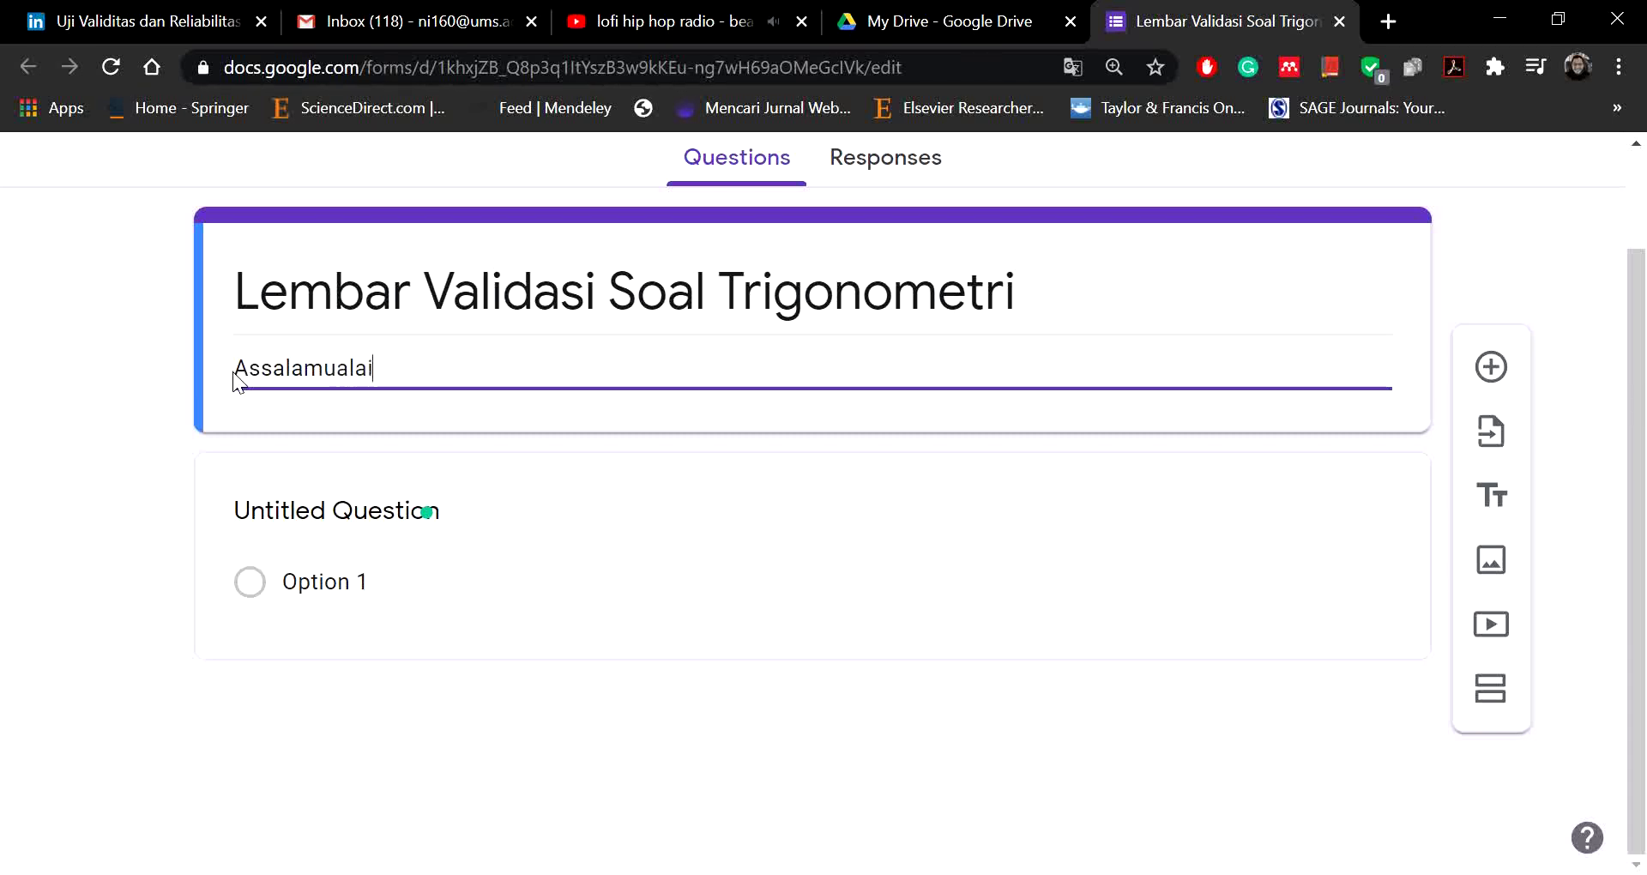
{"action": "type", "text": "kum wr wb"}
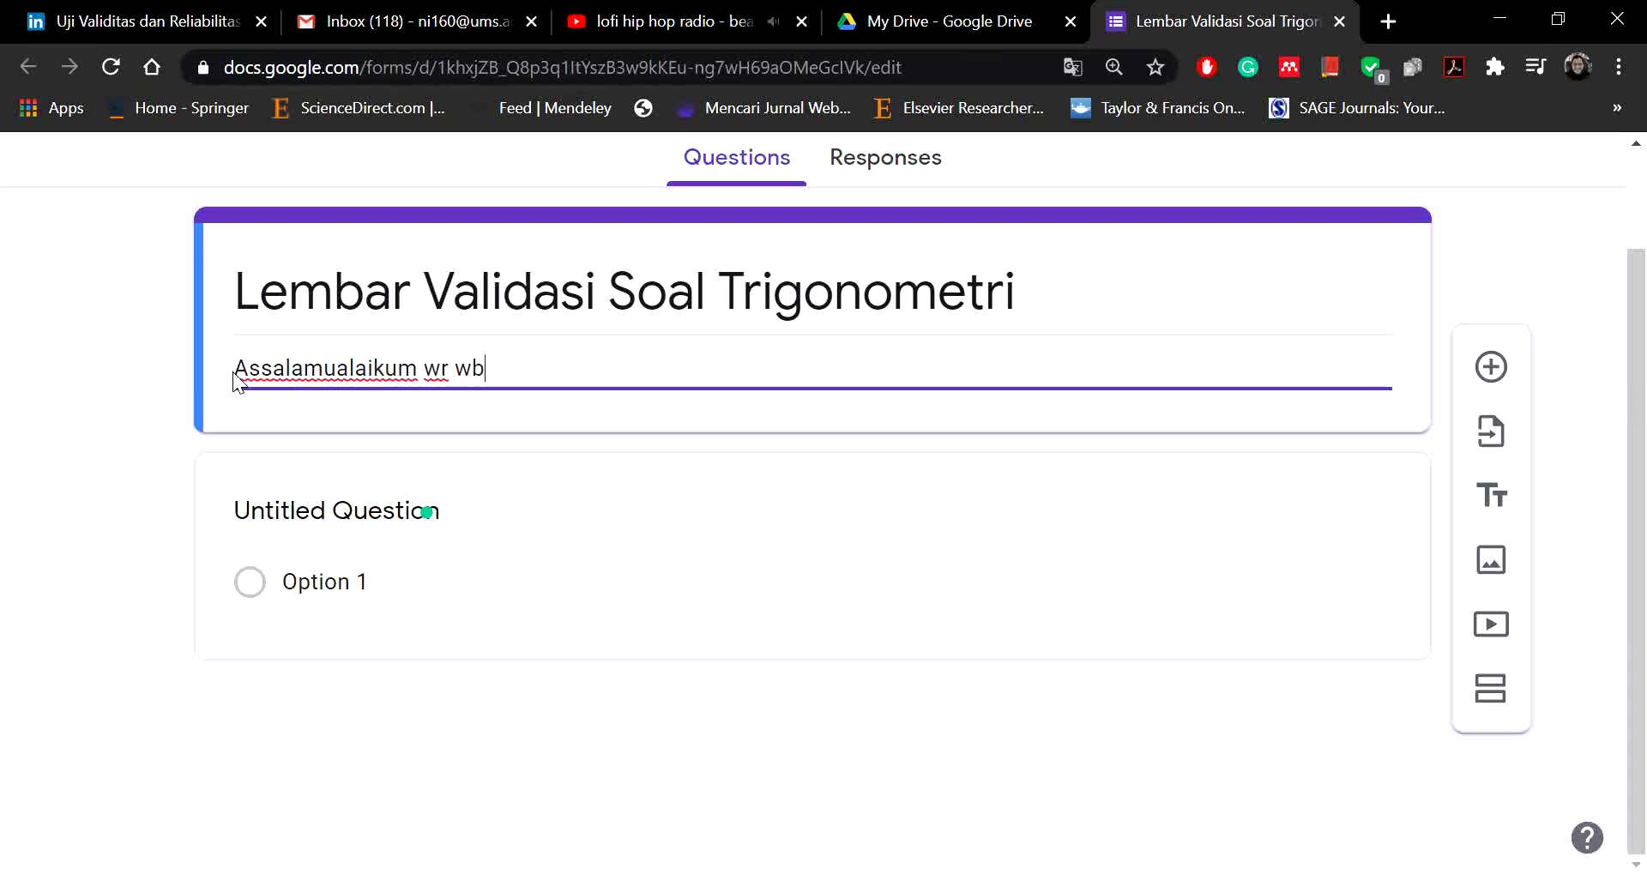
Step: Add a second line to the form description reading "Perkenalkan nama saya" followed by a row of dots
{"action": "key", "text": "Return"}
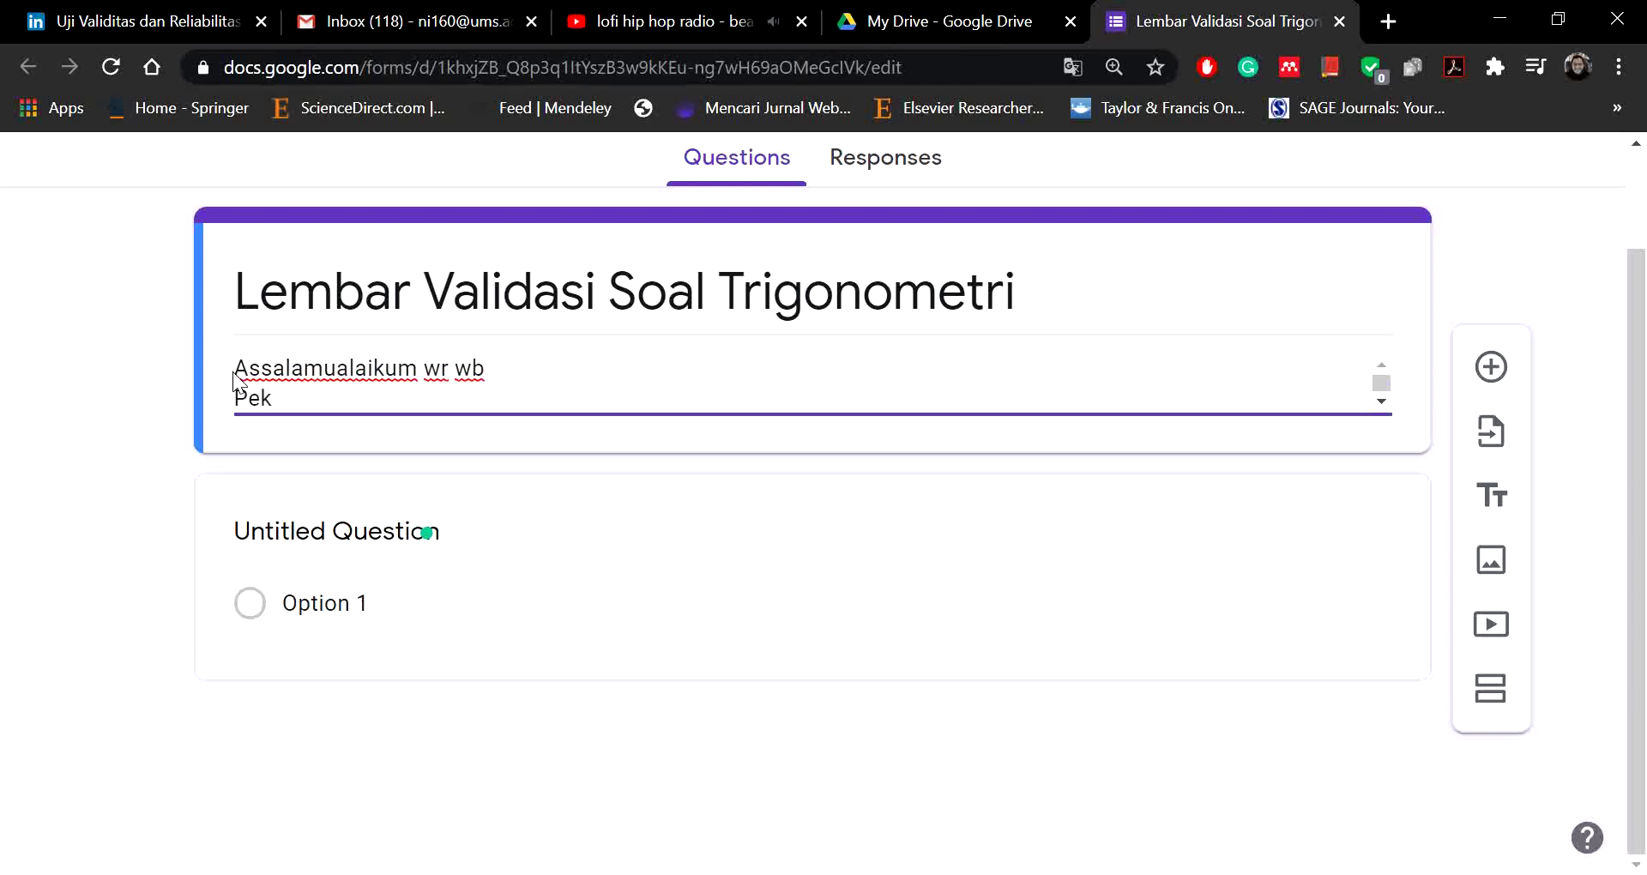
{"action": "type", "text": "Perkenalkan nama saya ..........."}
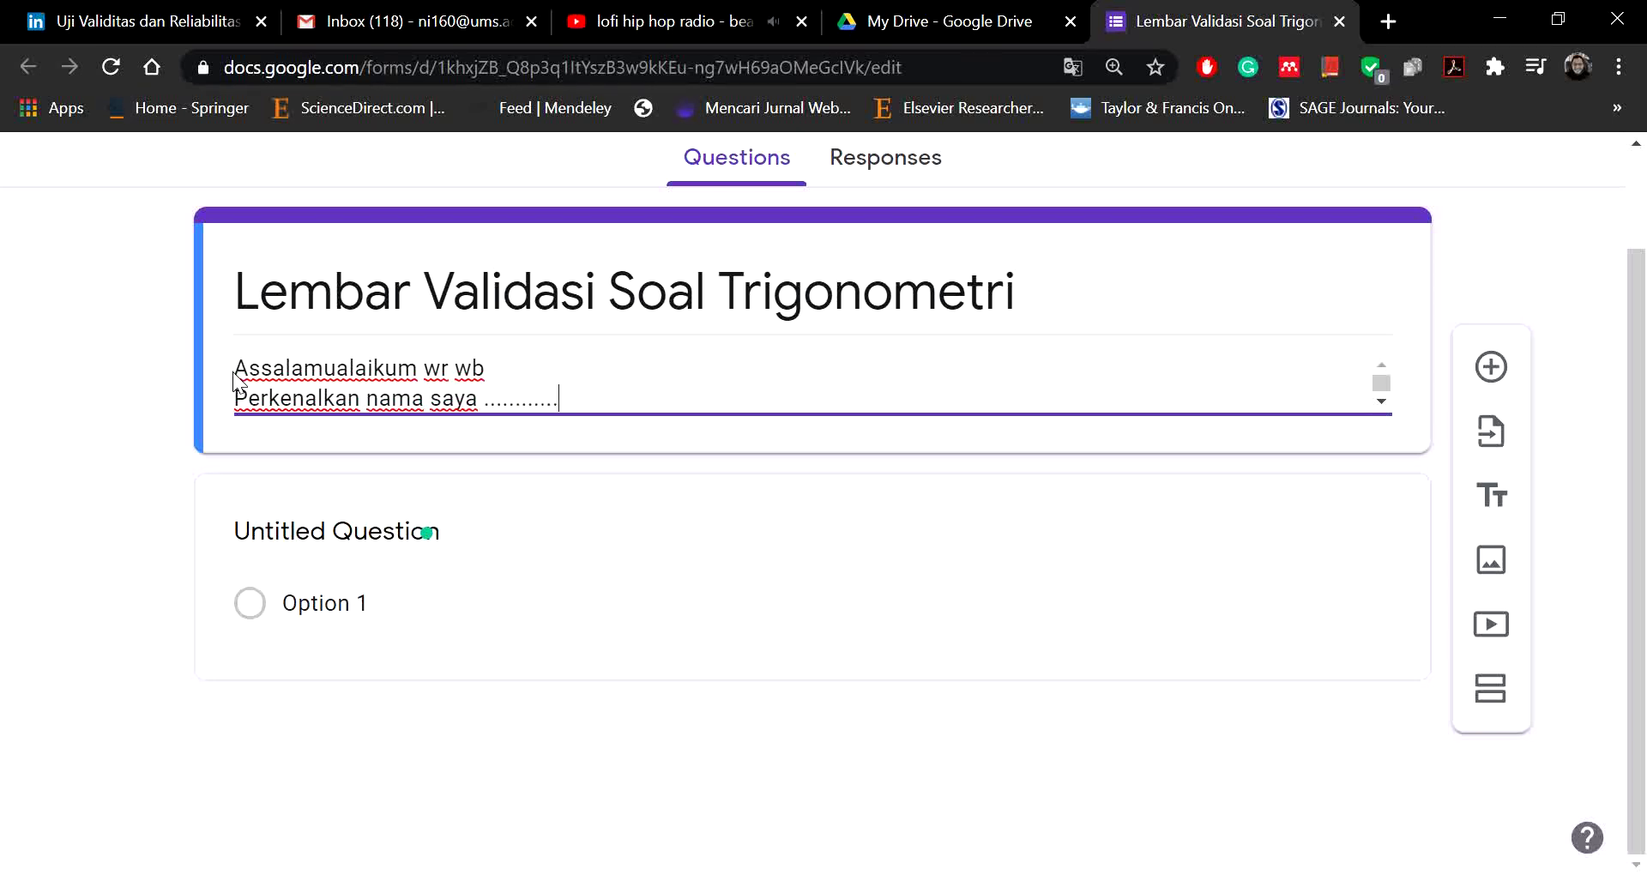
{"action": "type", "text": ".."}
Step: Add a third description line reading "Kami mohon bantuan Bapak/Ibu untuk menjadi validator instrument....."
{"action": "key", "text": "Return"}
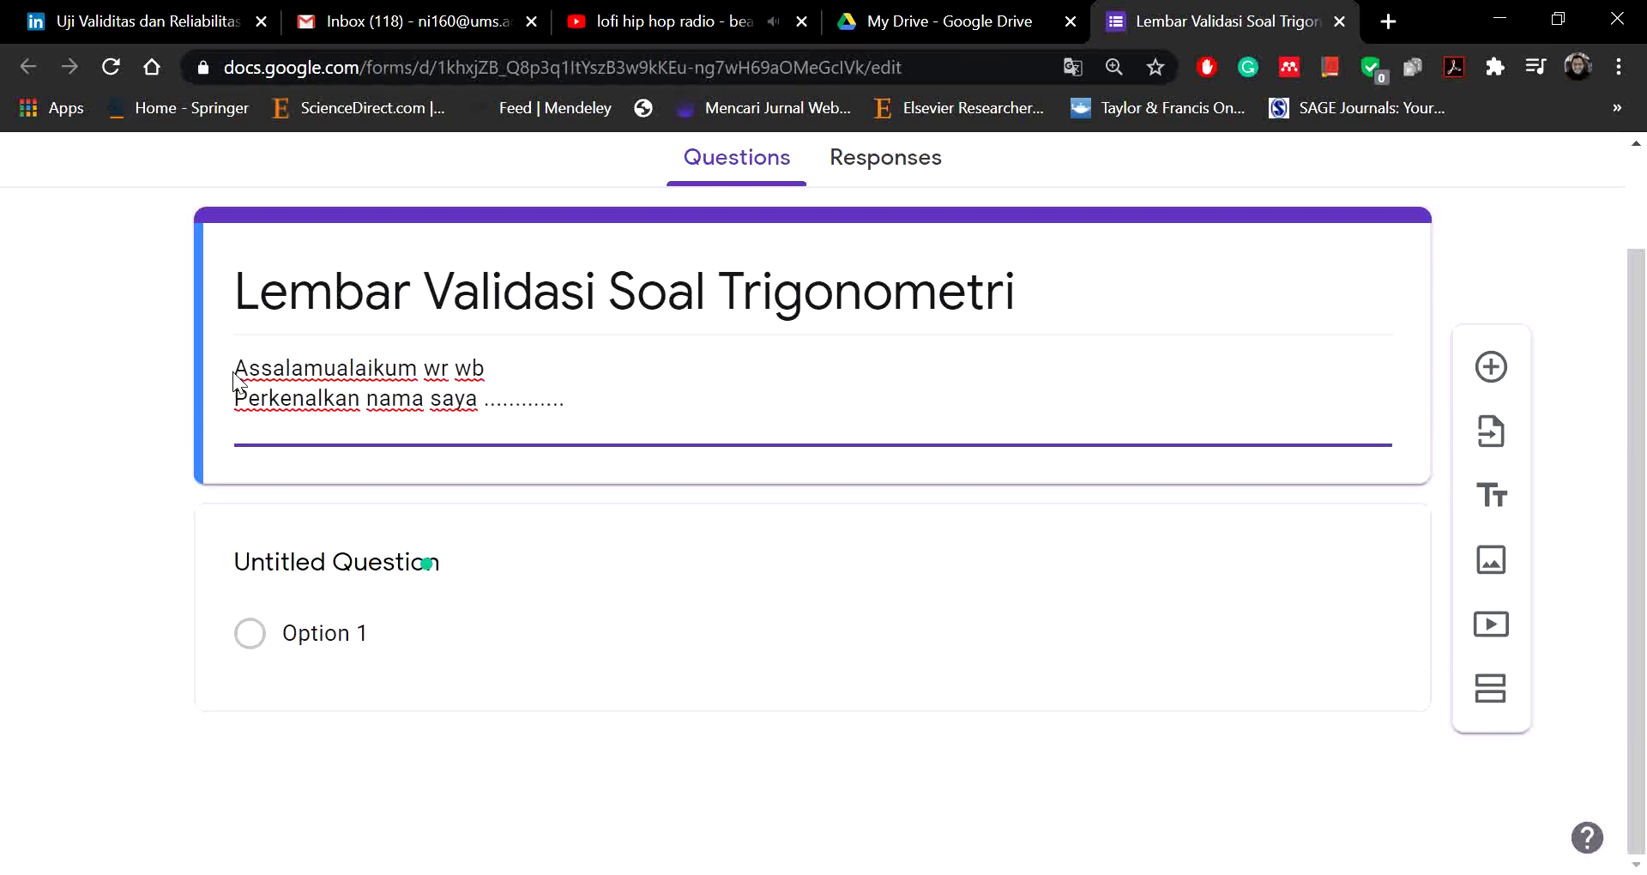
{"action": "key", "text": "Return"}
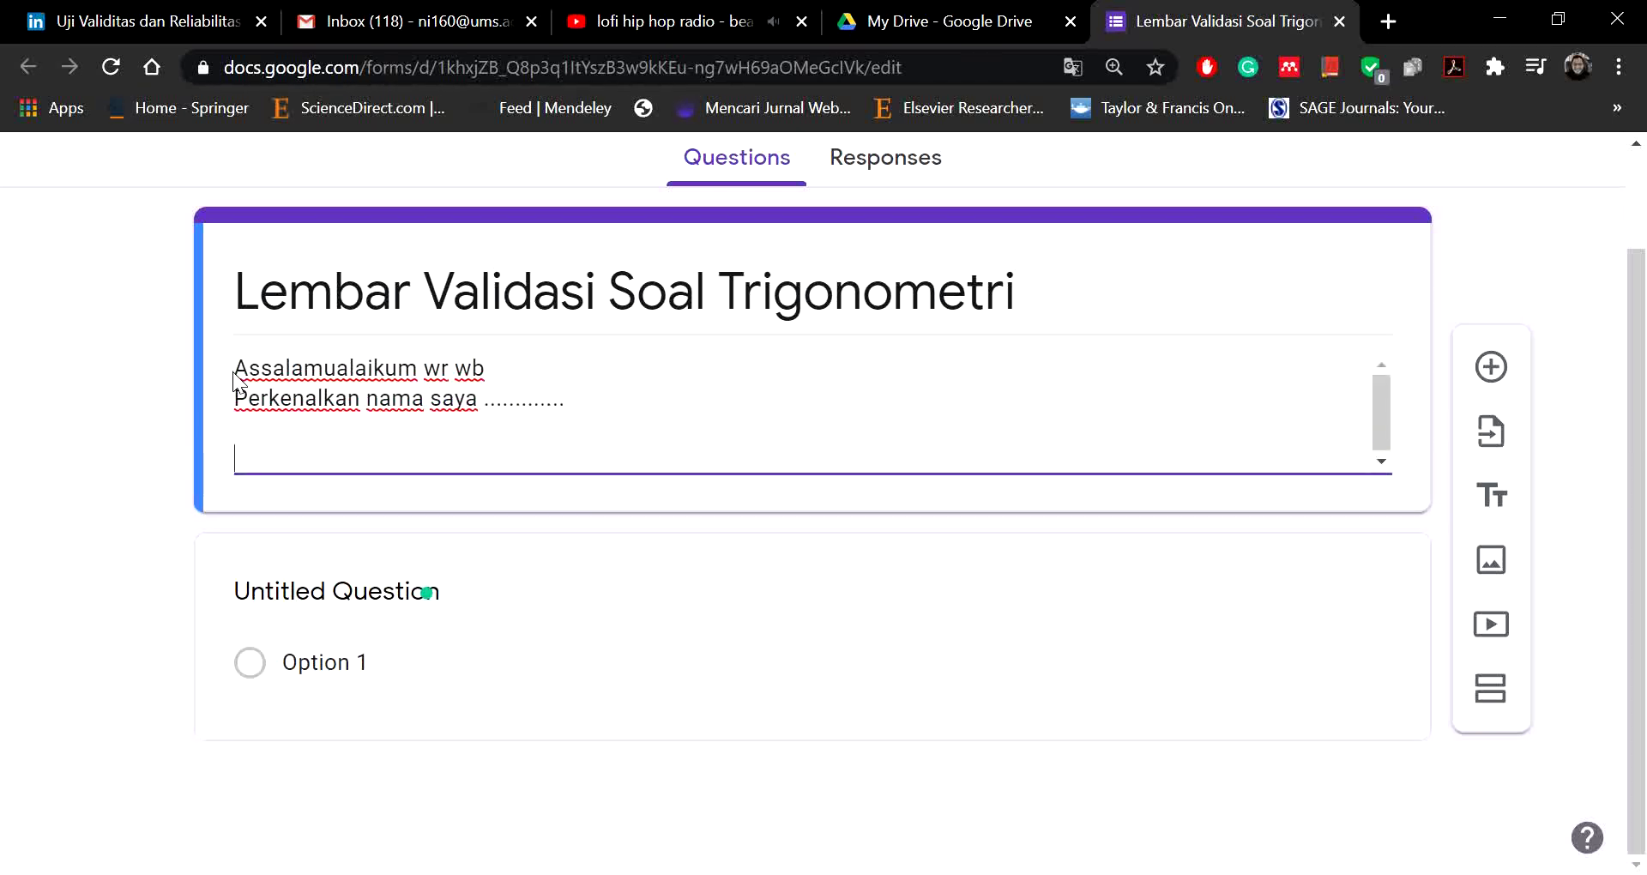
{"action": "key", "text": "BackSpace"}
{"action": "type", "text": "kami"}
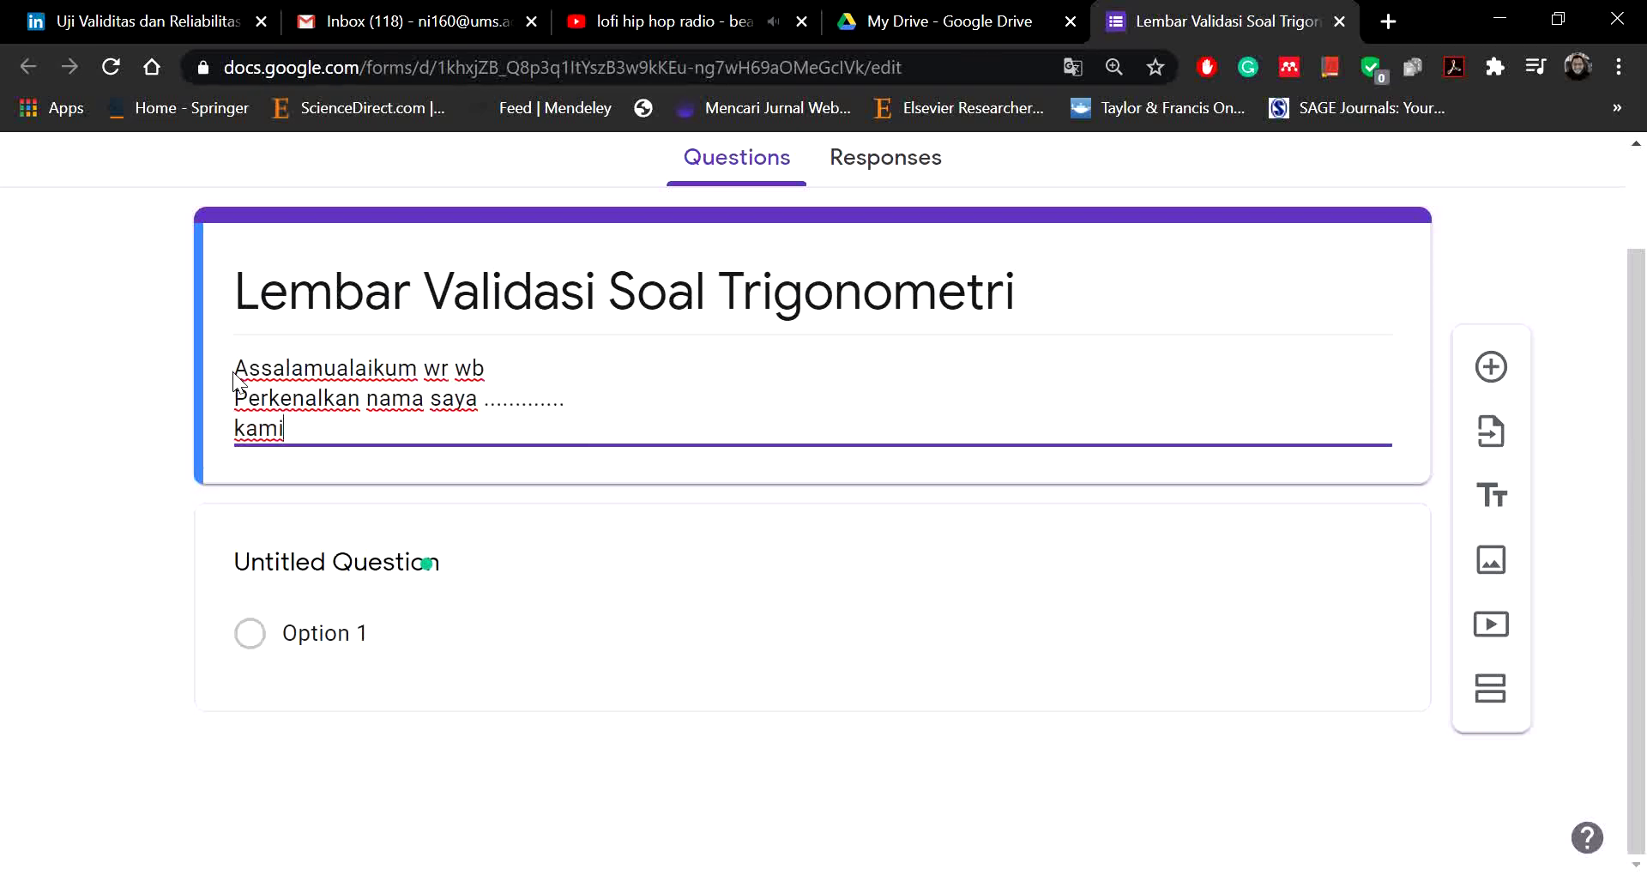
{"action": "key", "text": "BackSpace"}
{"action": "key", "text": "BackSpace"}
{"action": "key", "text": "BackSpace"}
{"action": "key", "text": "BackSpace"}
{"action": "key", "text": "BackSpace"}
{"action": "key", "text": "Return"}
{"action": "type", "text": "Kma"}
{"action": "key", "text": "BackSpace"}
{"action": "key", "text": "BackSpace"}
{"action": "type", "text": "ami mohon be"}
{"action": "key", "text": "BackSpace"}
{"action": "type", "text": "antua"}
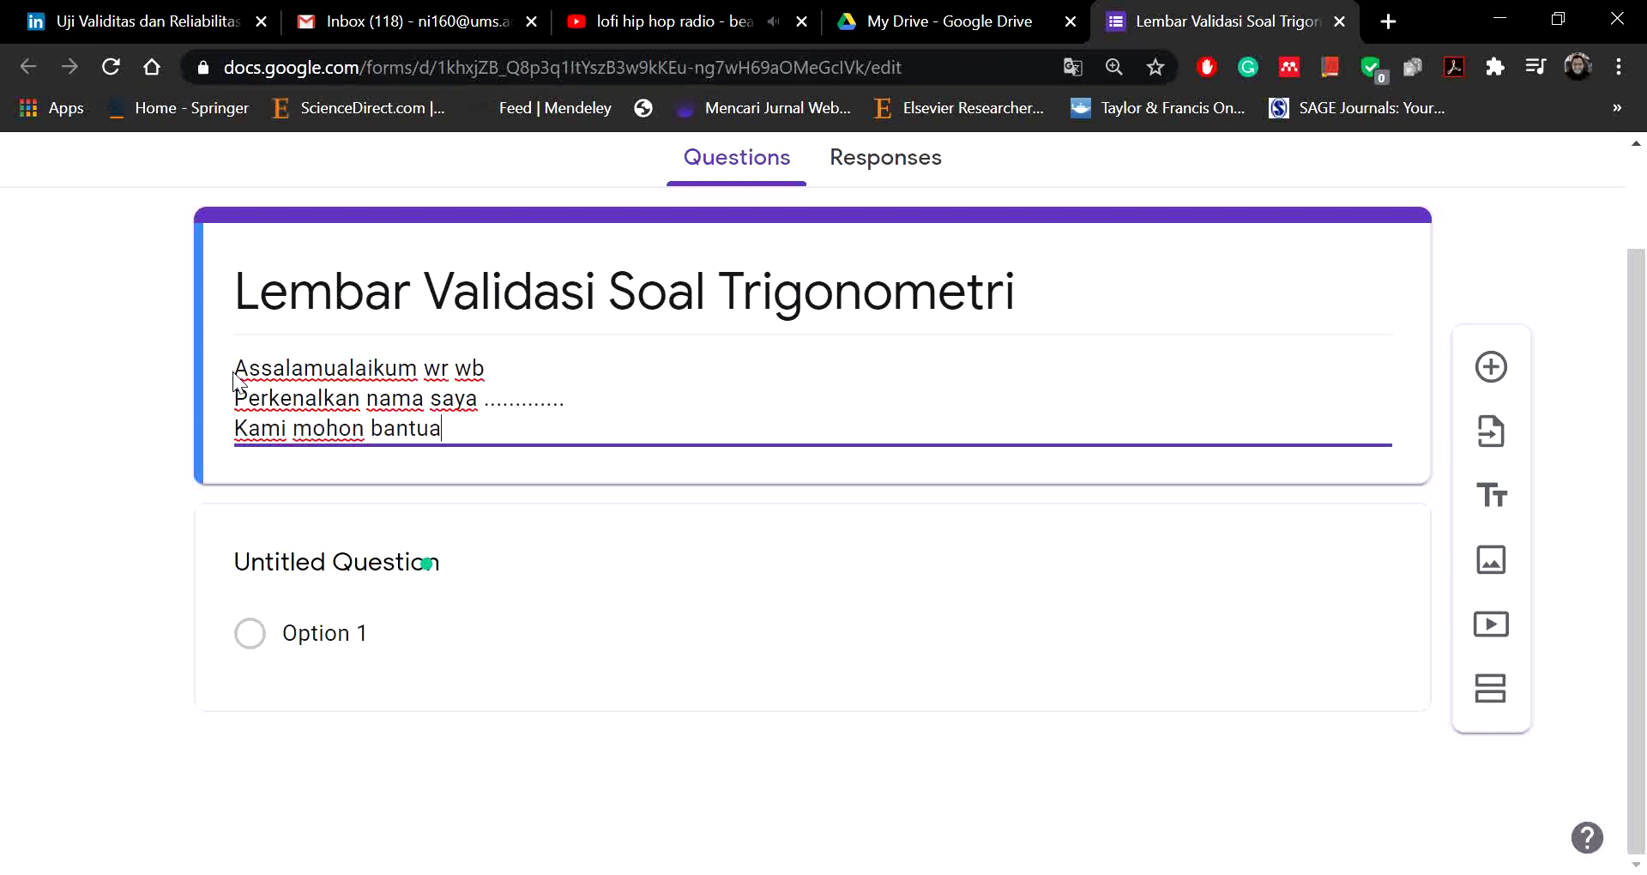
{"action": "type", "text": "n Bapak/Ibu untuk"}
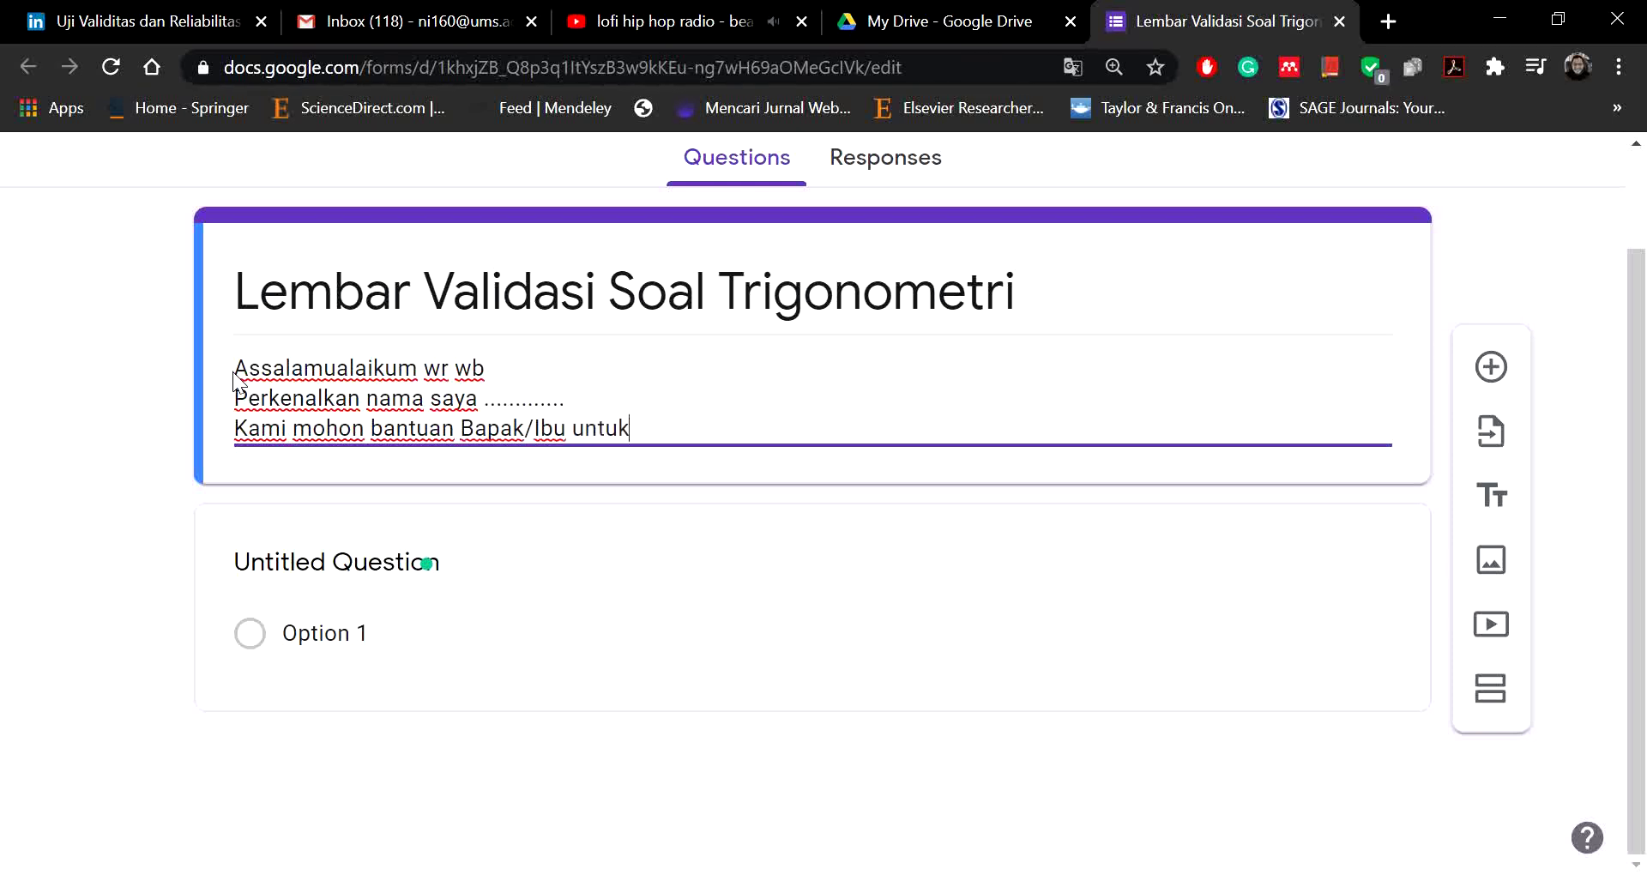
{"action": "type", "text": " menjadi v"}
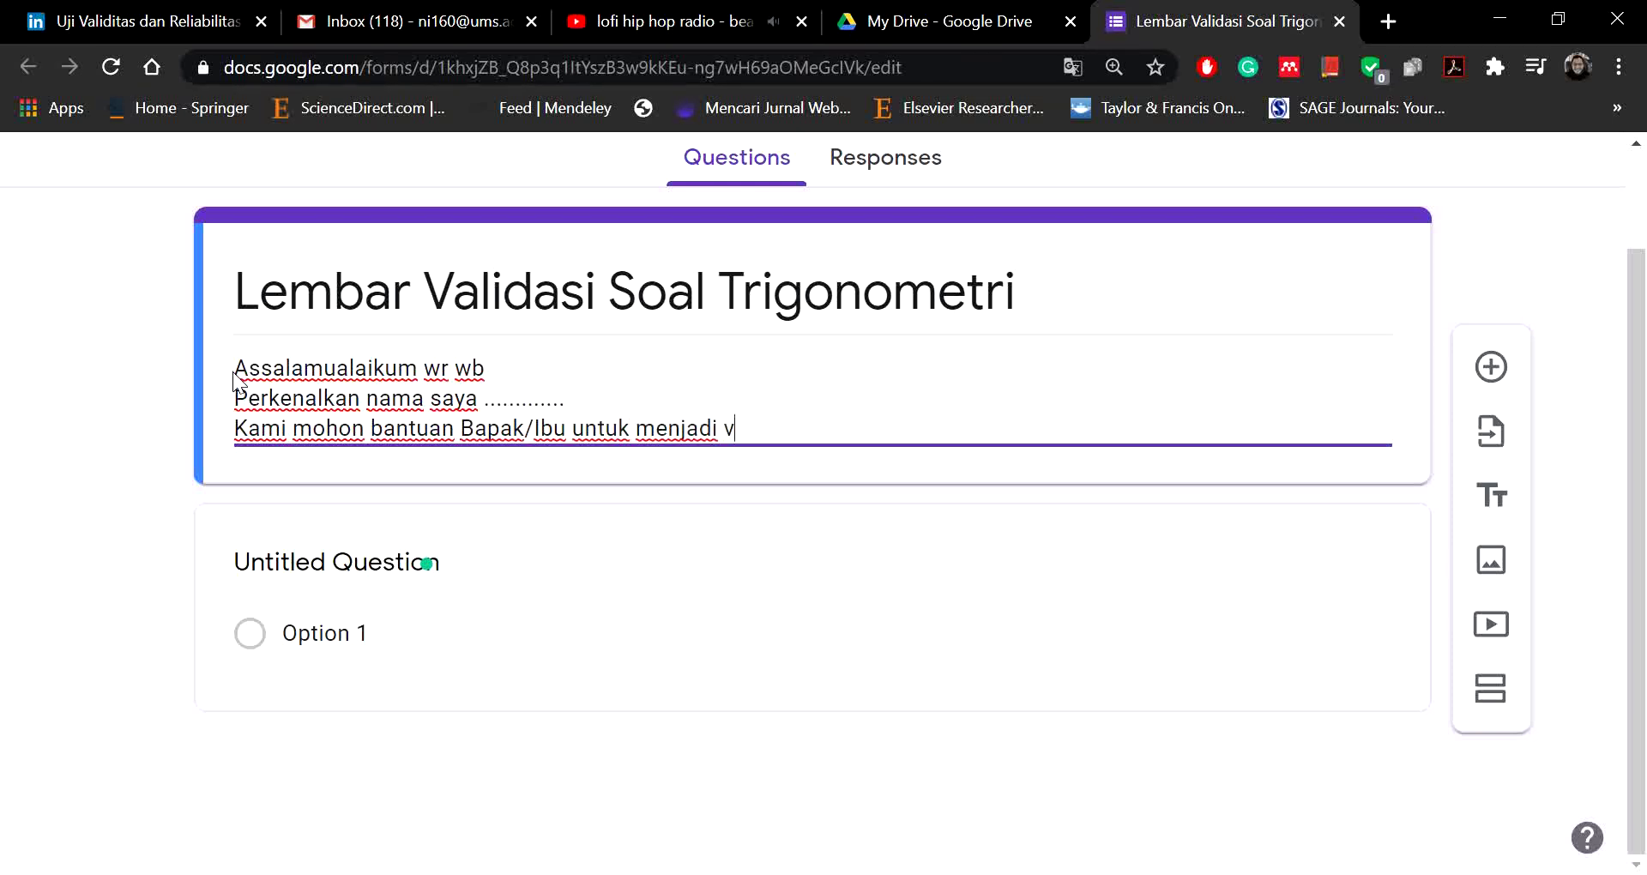
{"action": "type", "text": "Vali"}
{"action": "key", "text": "BackSpace"}
{"action": "key", "text": "BackSpace"}
{"action": "type", "text": "alidator in"}
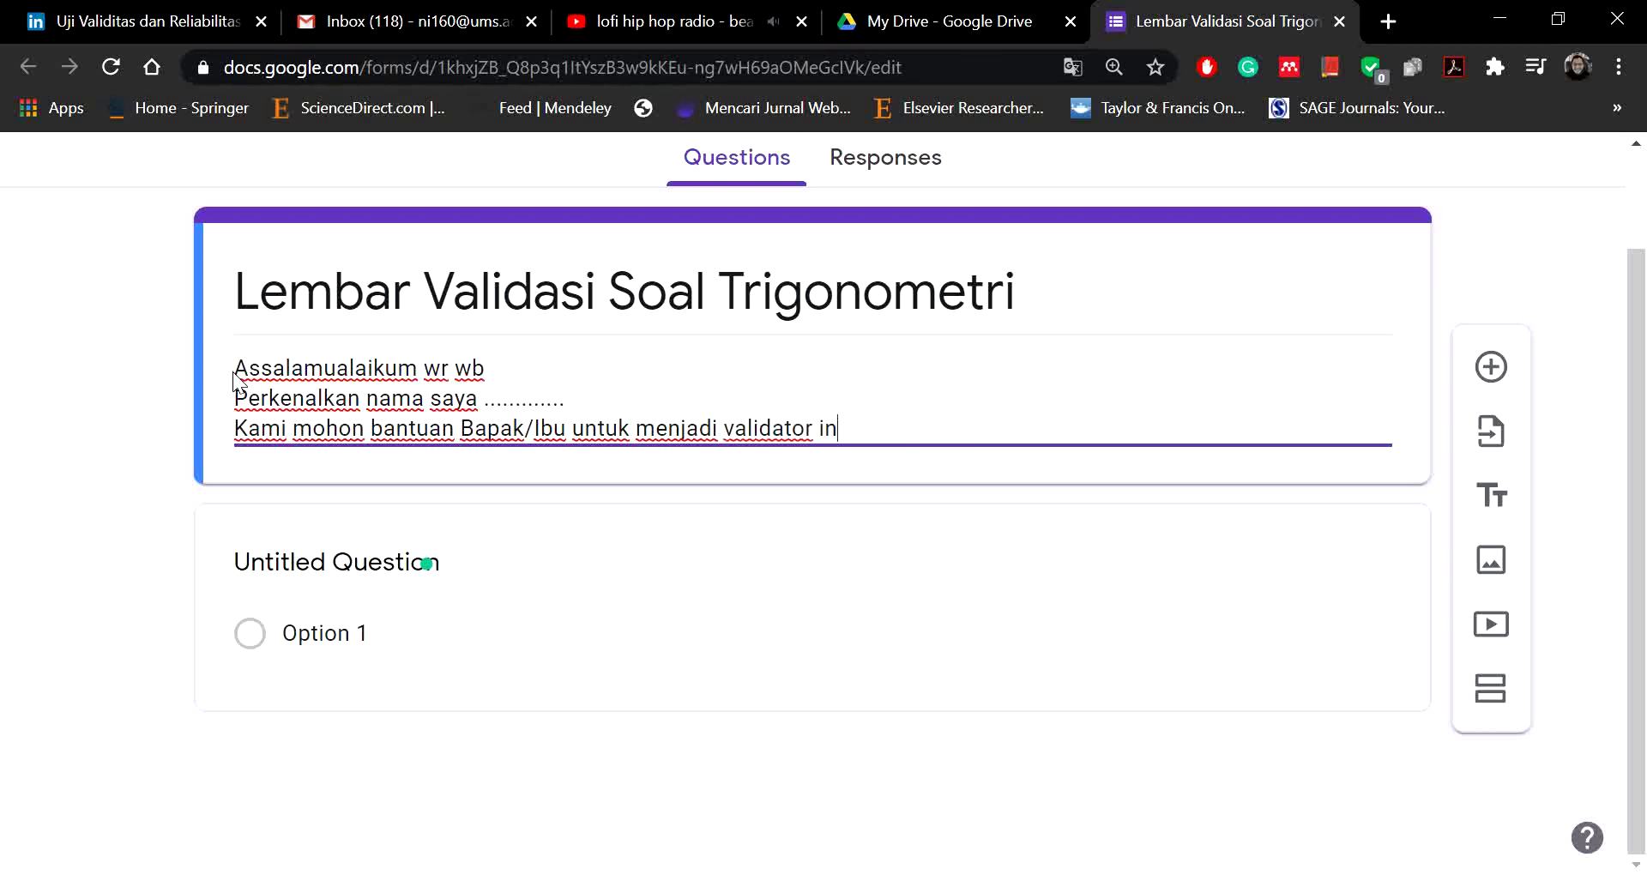
{"action": "type", "text": "strument....."}
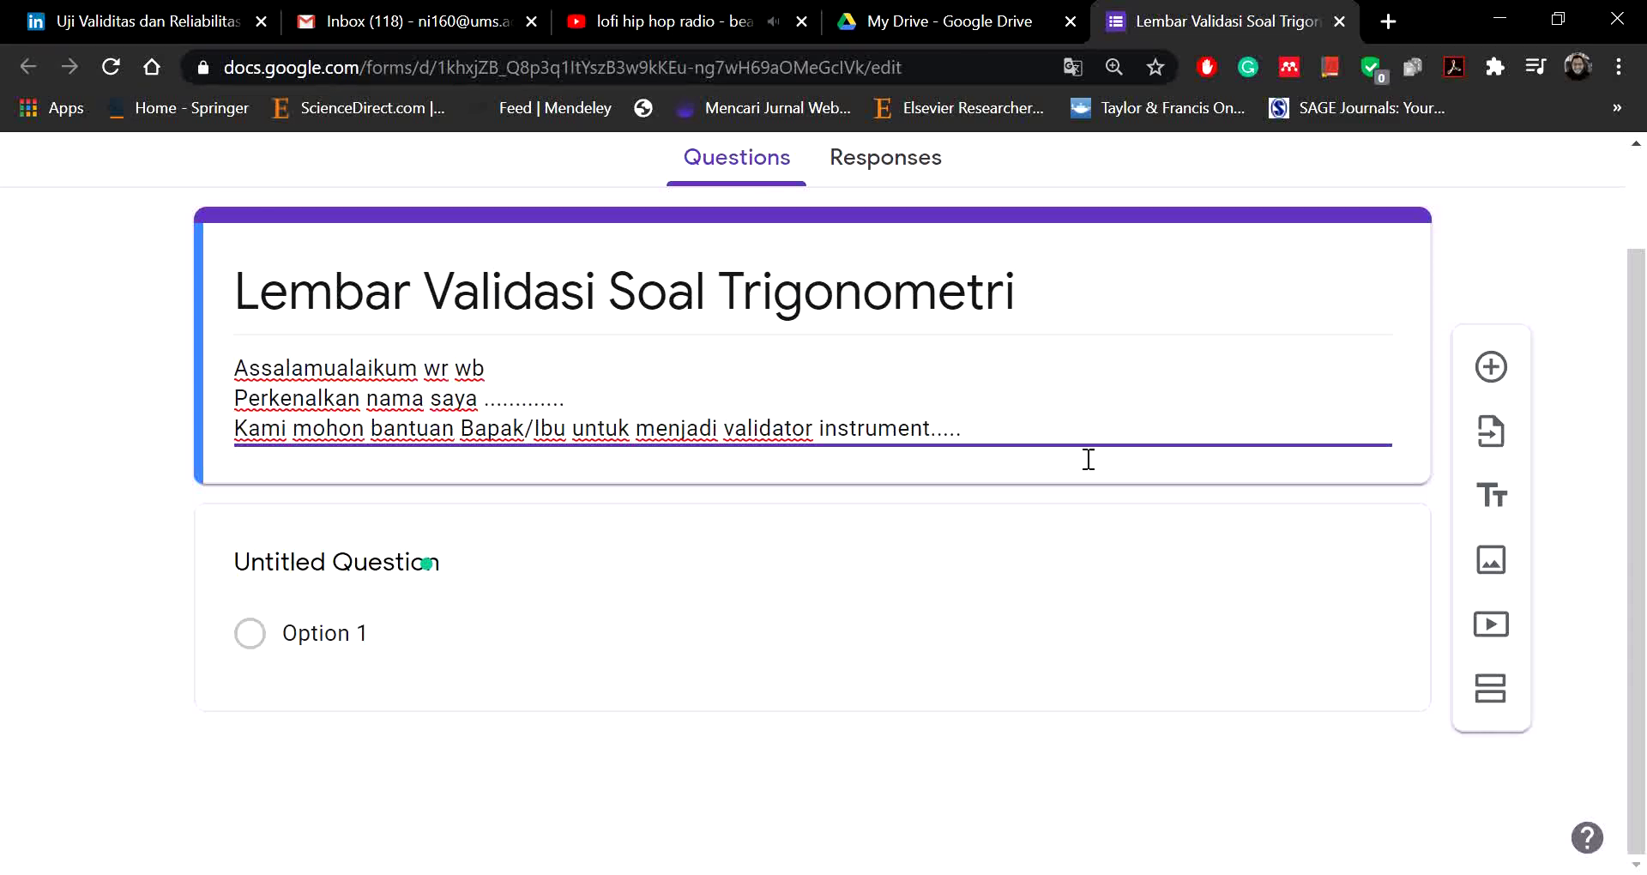
Step: Insert a new section between the form header and the untitled question, and title it "Data Diri Validator"
{"action": "left_click", "coordinate": [930, 611]}
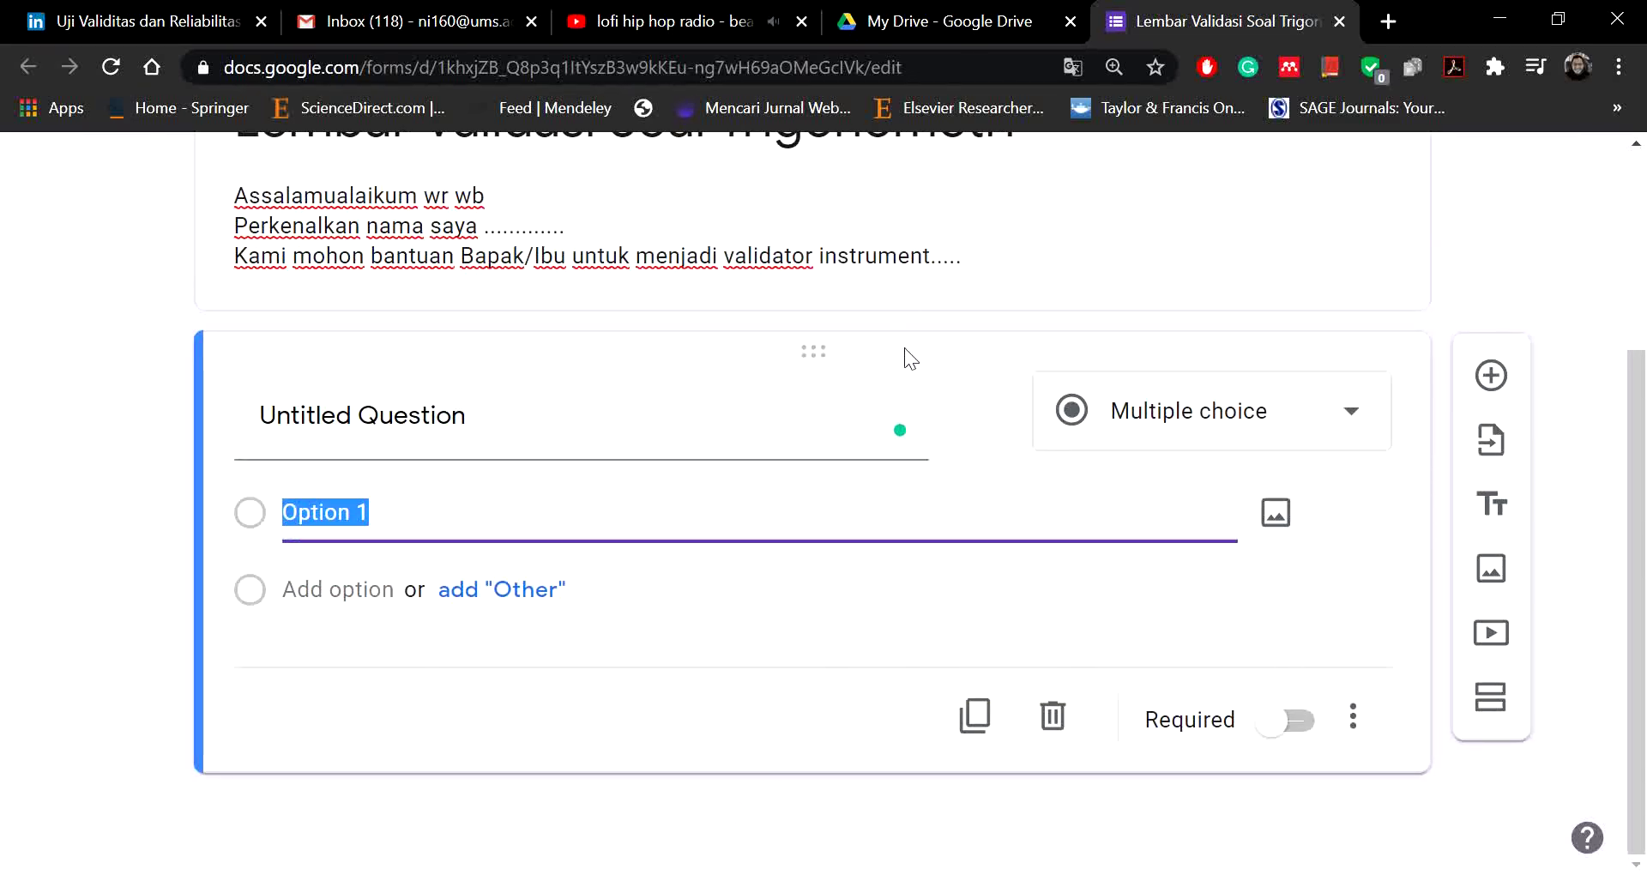
{"action": "triple_click", "coordinate": [1011, 188]}
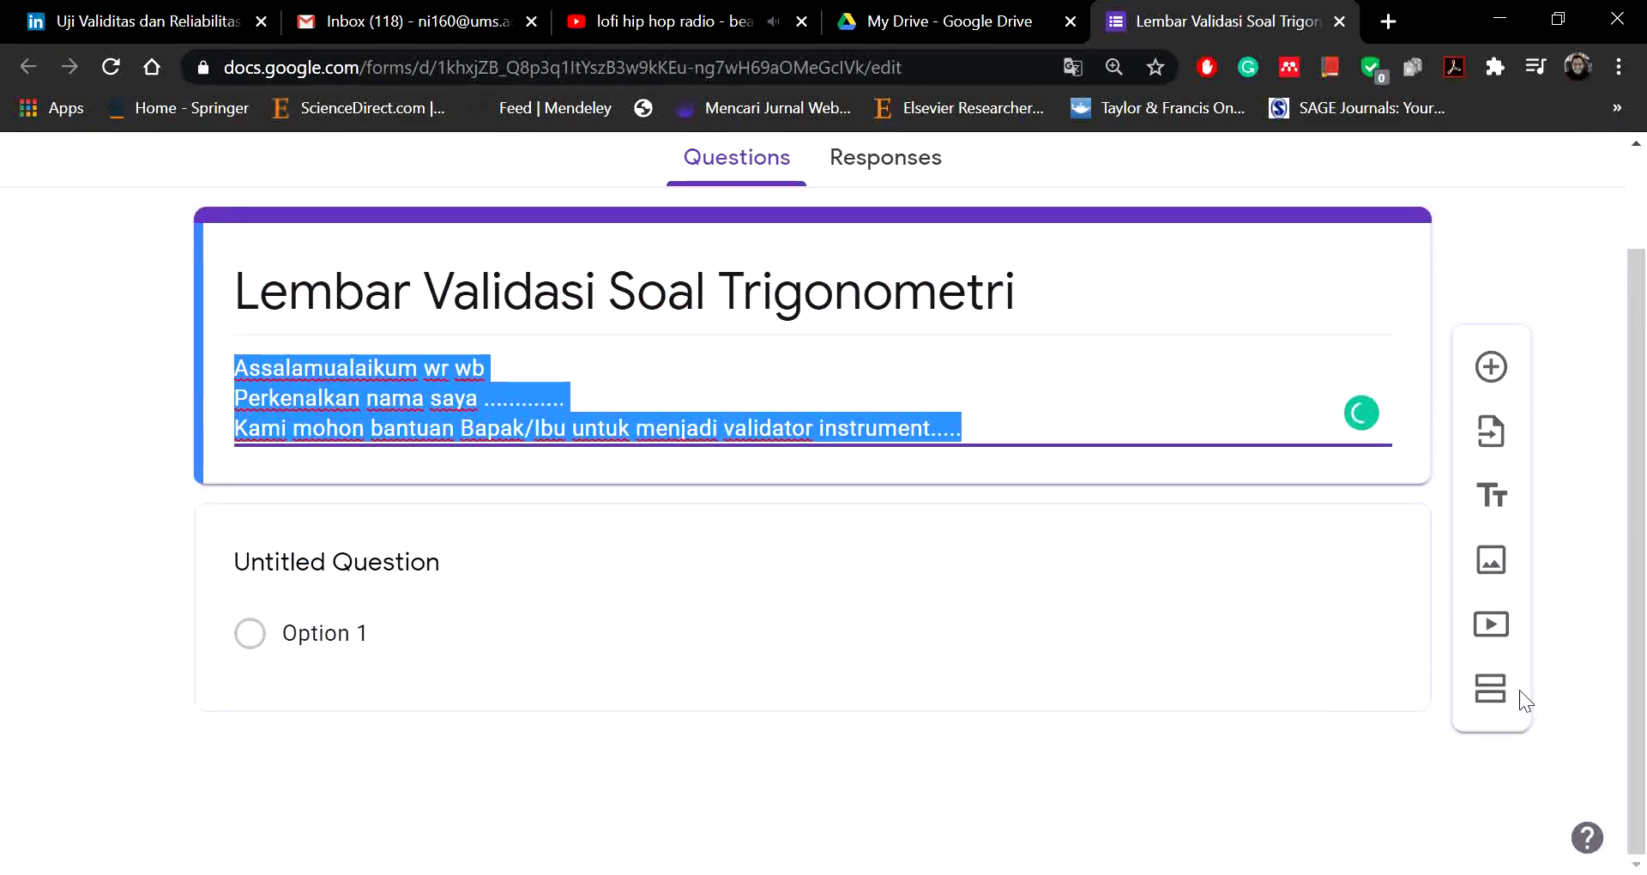
{"action": "left_click", "coordinate": [1503, 699]}
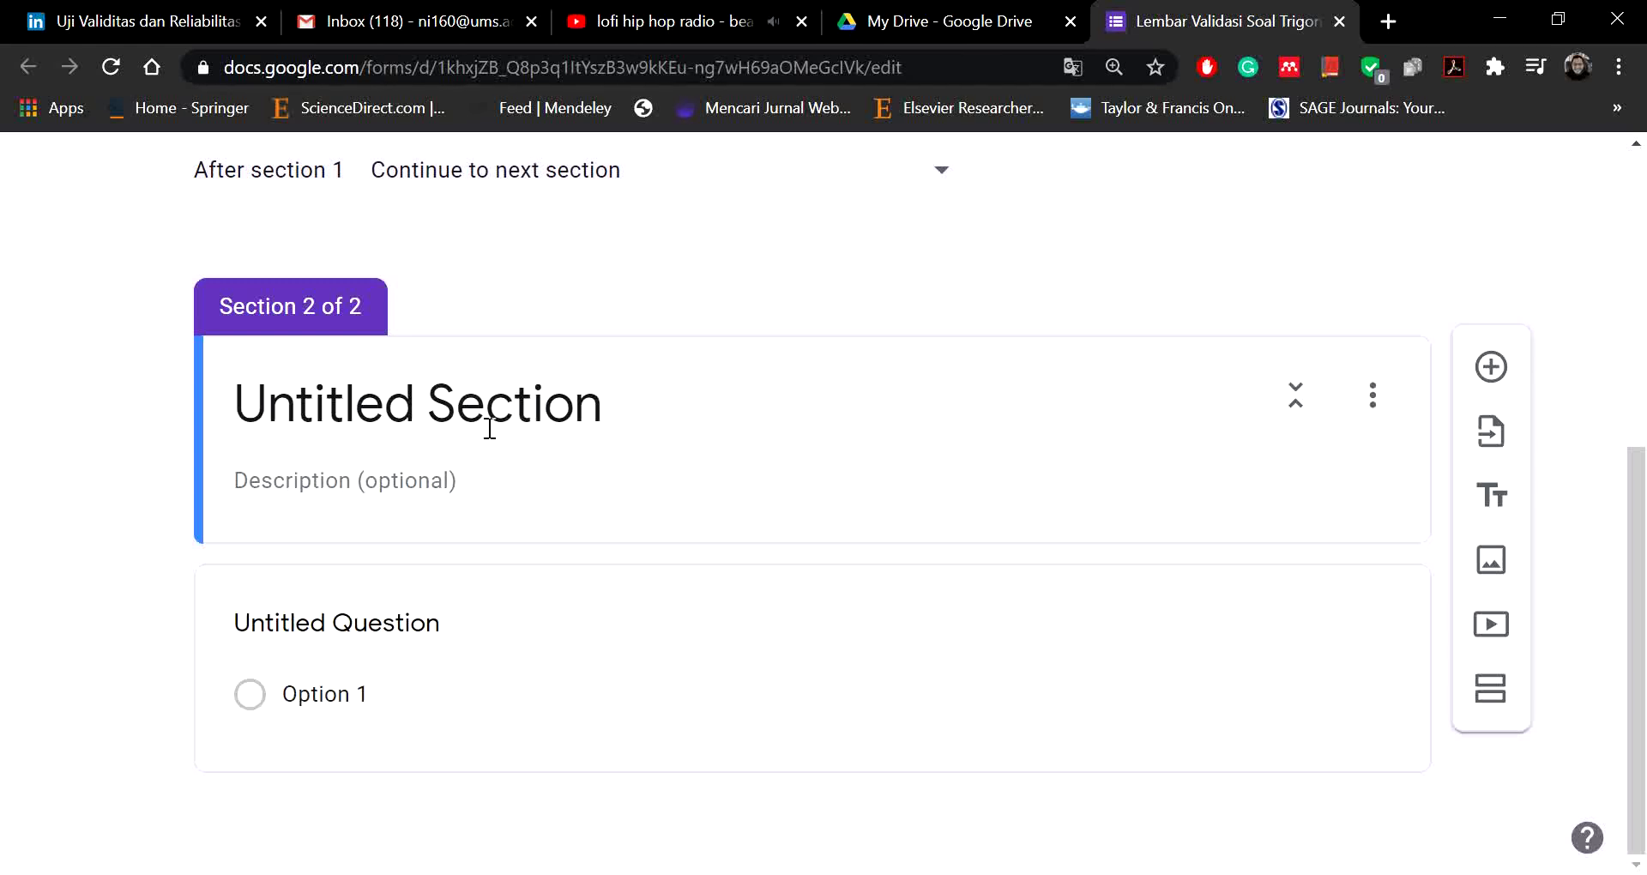
{"action": "scroll", "coordinate": [503, 408], "scroll_direction": "up", "scroll_amount": 5}
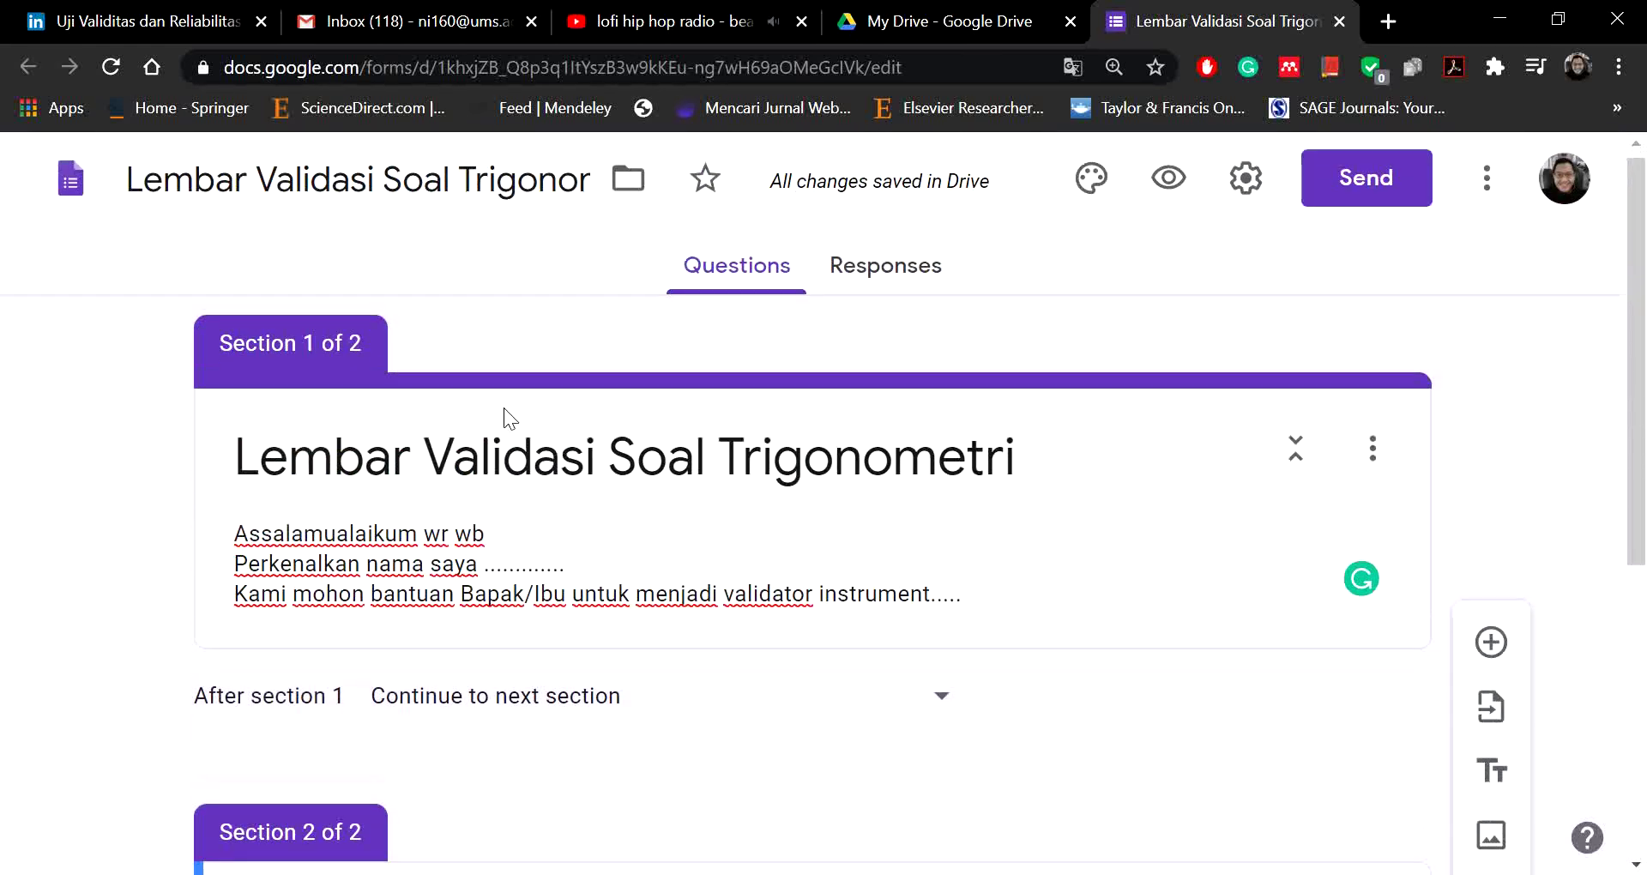
{"action": "scroll", "coordinate": [498, 480], "scroll_direction": "down", "scroll_amount": 4}
{"action": "left_click", "coordinate": [497, 545]}
{"action": "type", "text": "D"}
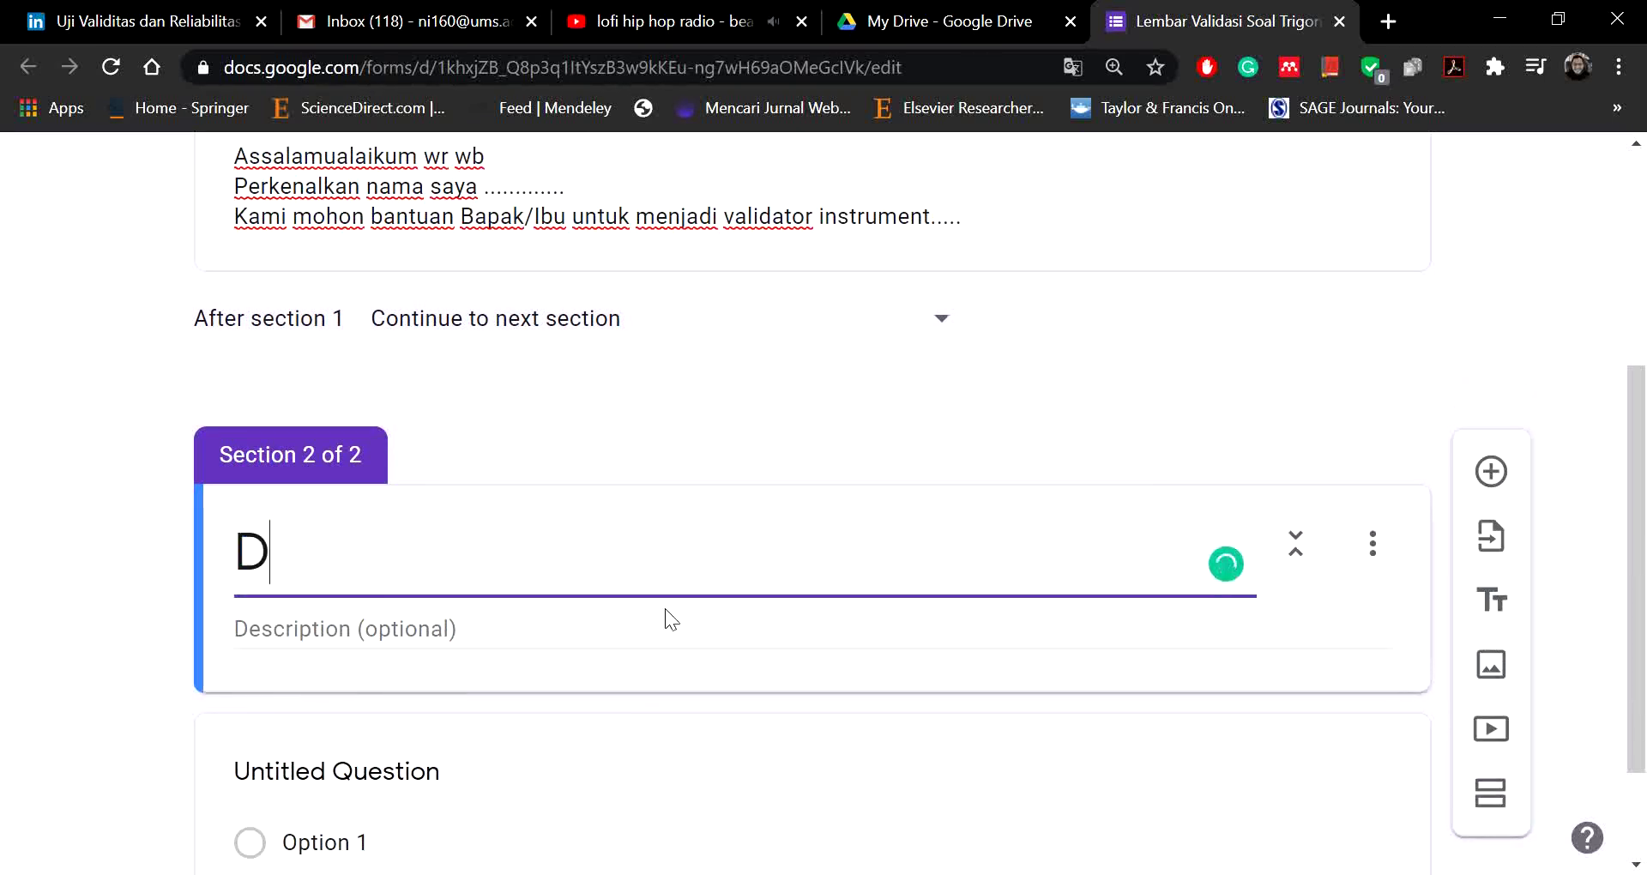
{"action": "type", "text": "ata Di"}
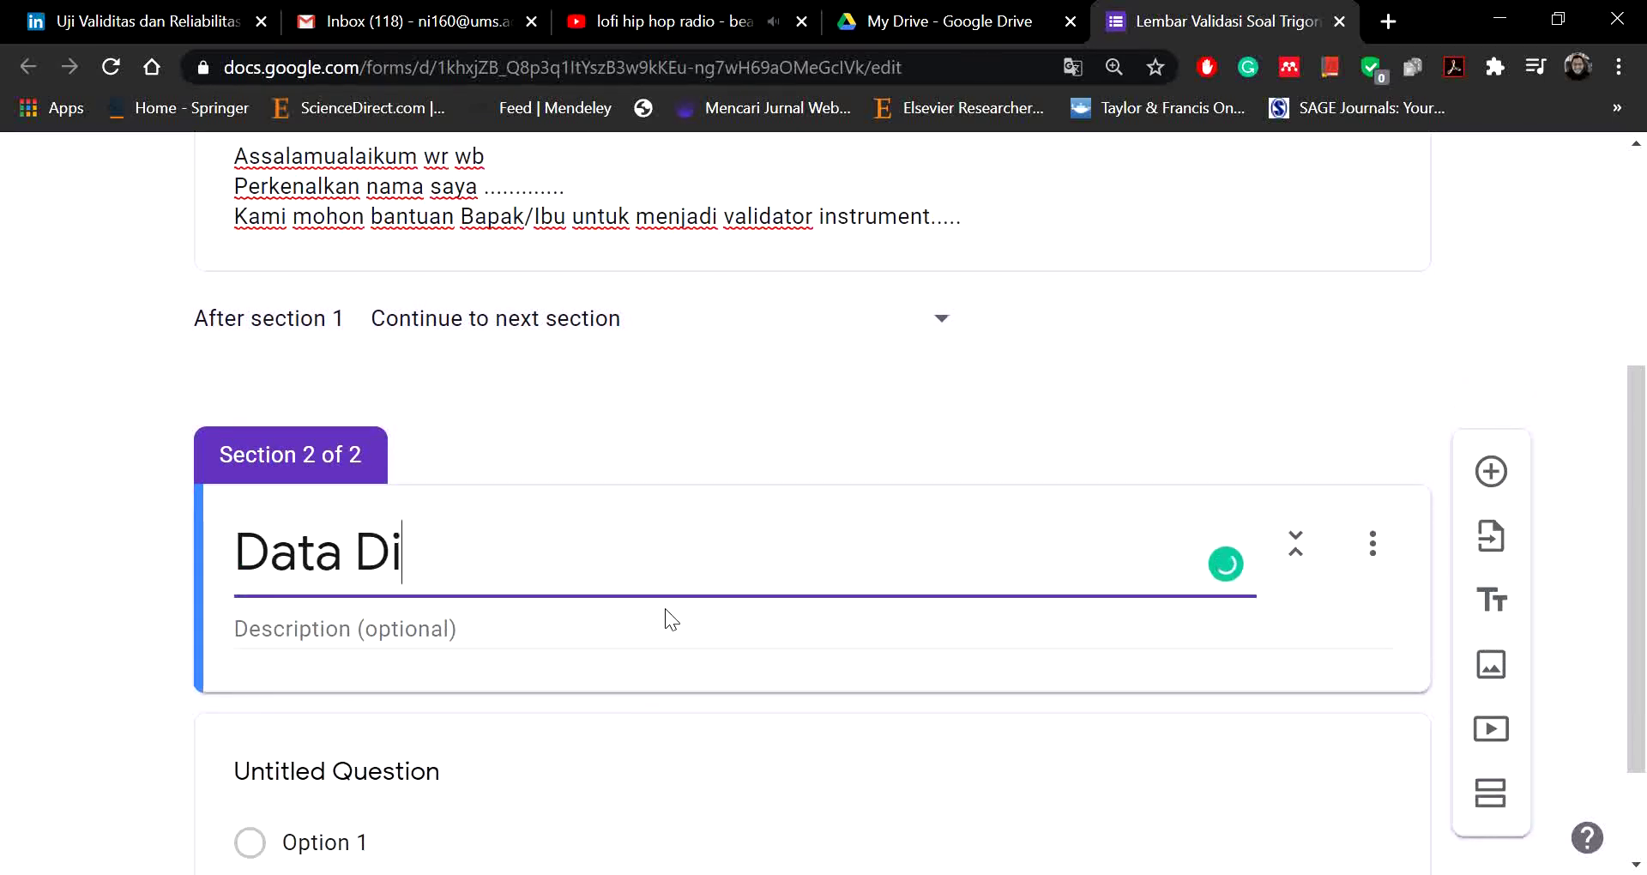
{"action": "type", "text": "ri Validator"}
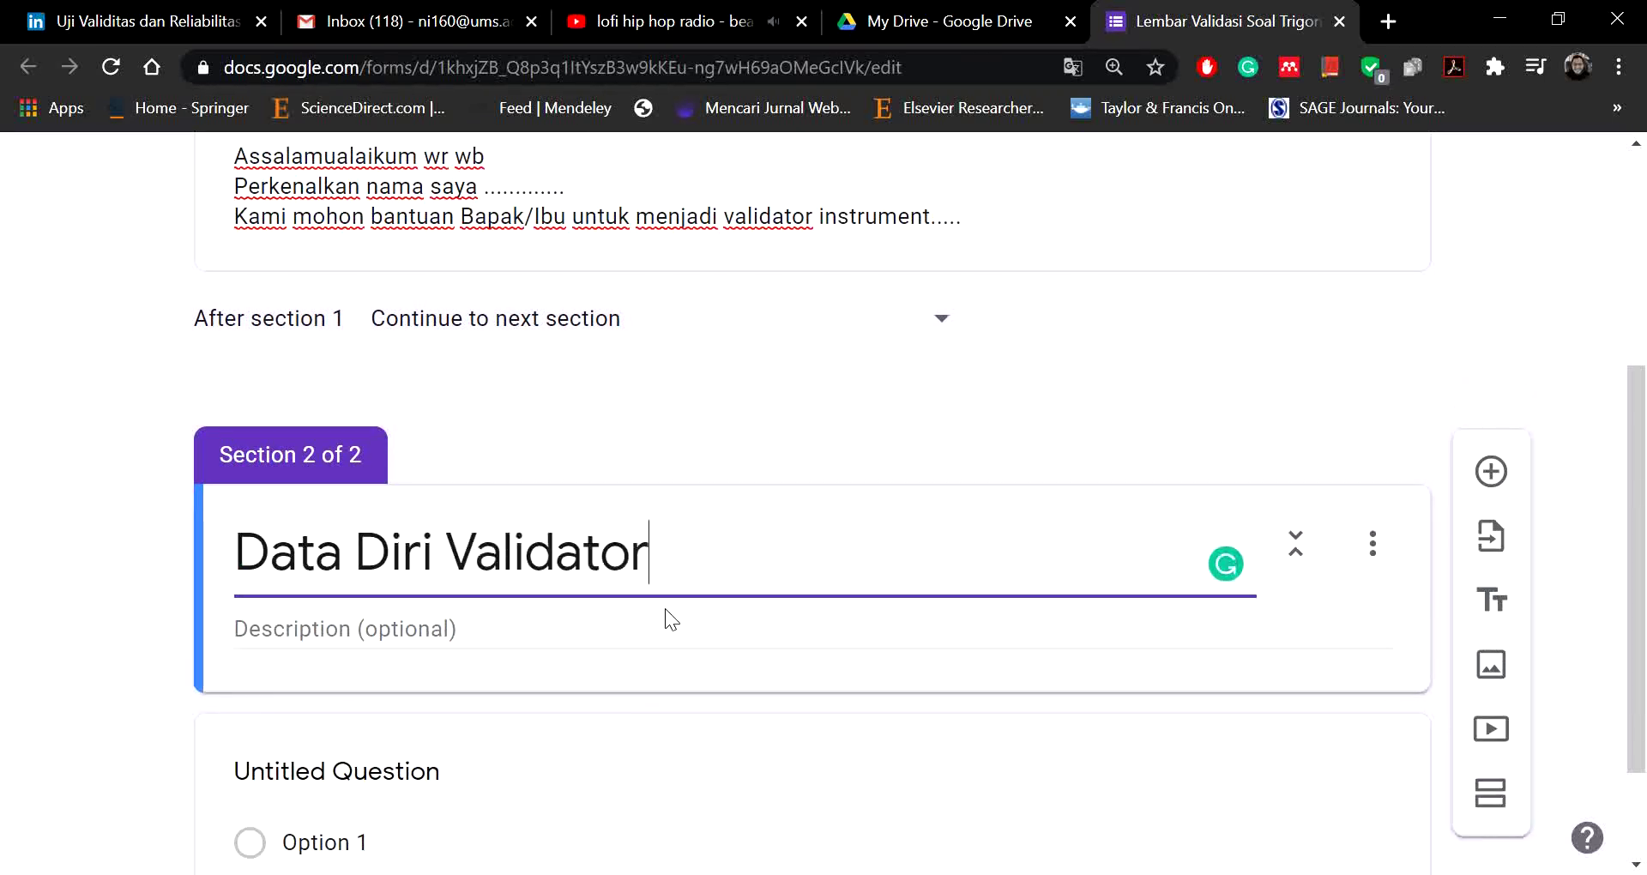
Step: Turn the untitled question into a required short-answer question named "Nama Validator"
{"action": "scroll", "coordinate": [595, 583], "scroll_direction": "down", "scroll_amount": 2}
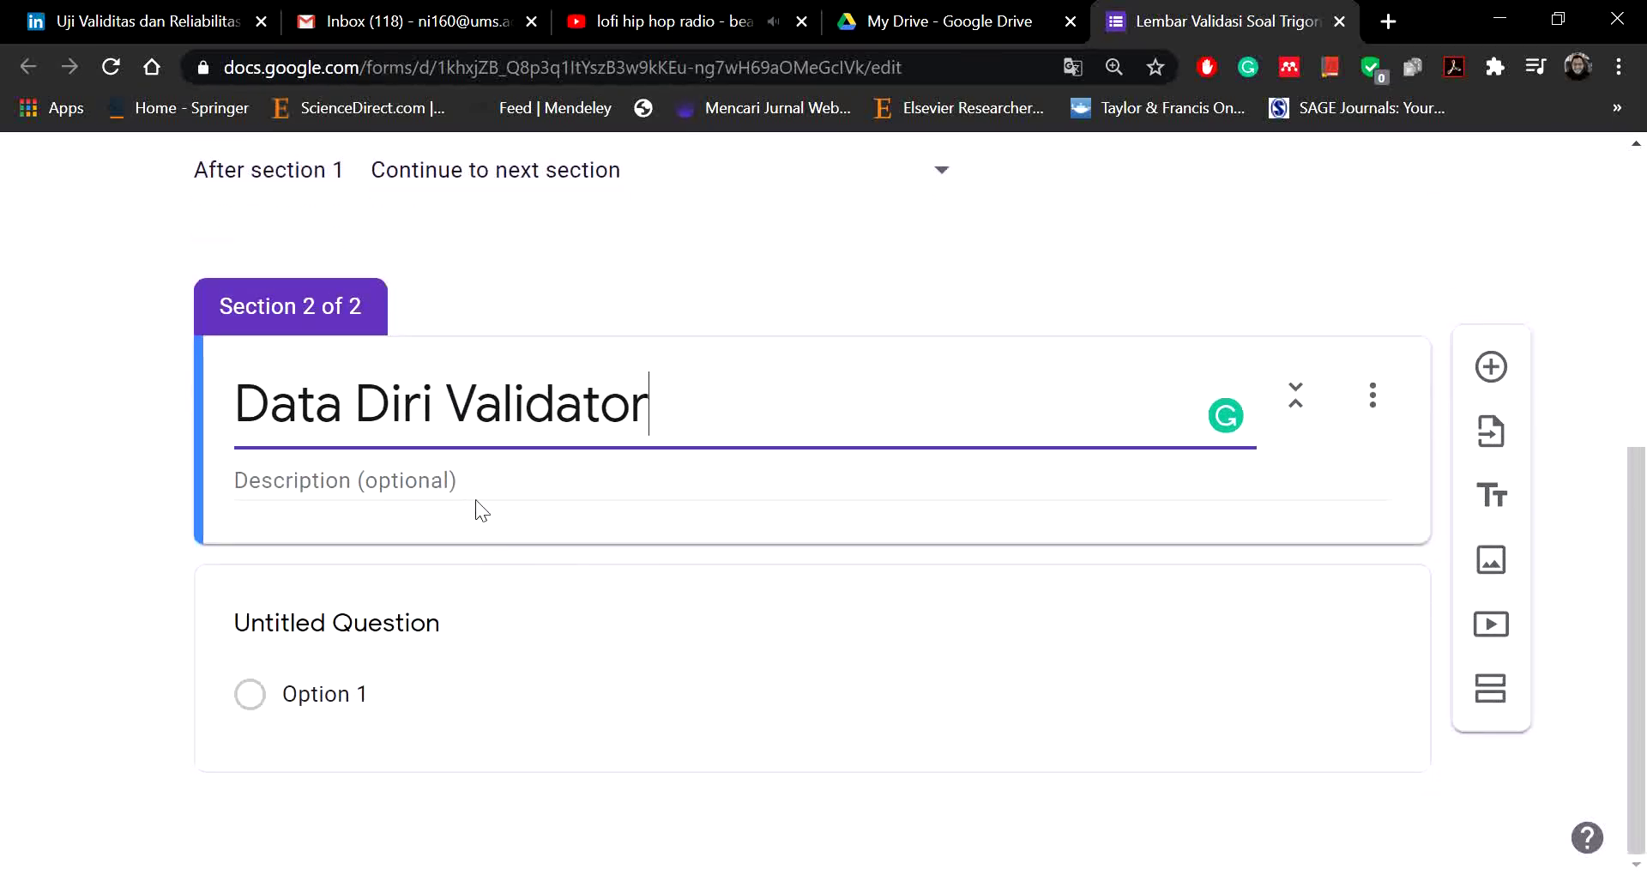
{"action": "left_click", "coordinate": [514, 636]}
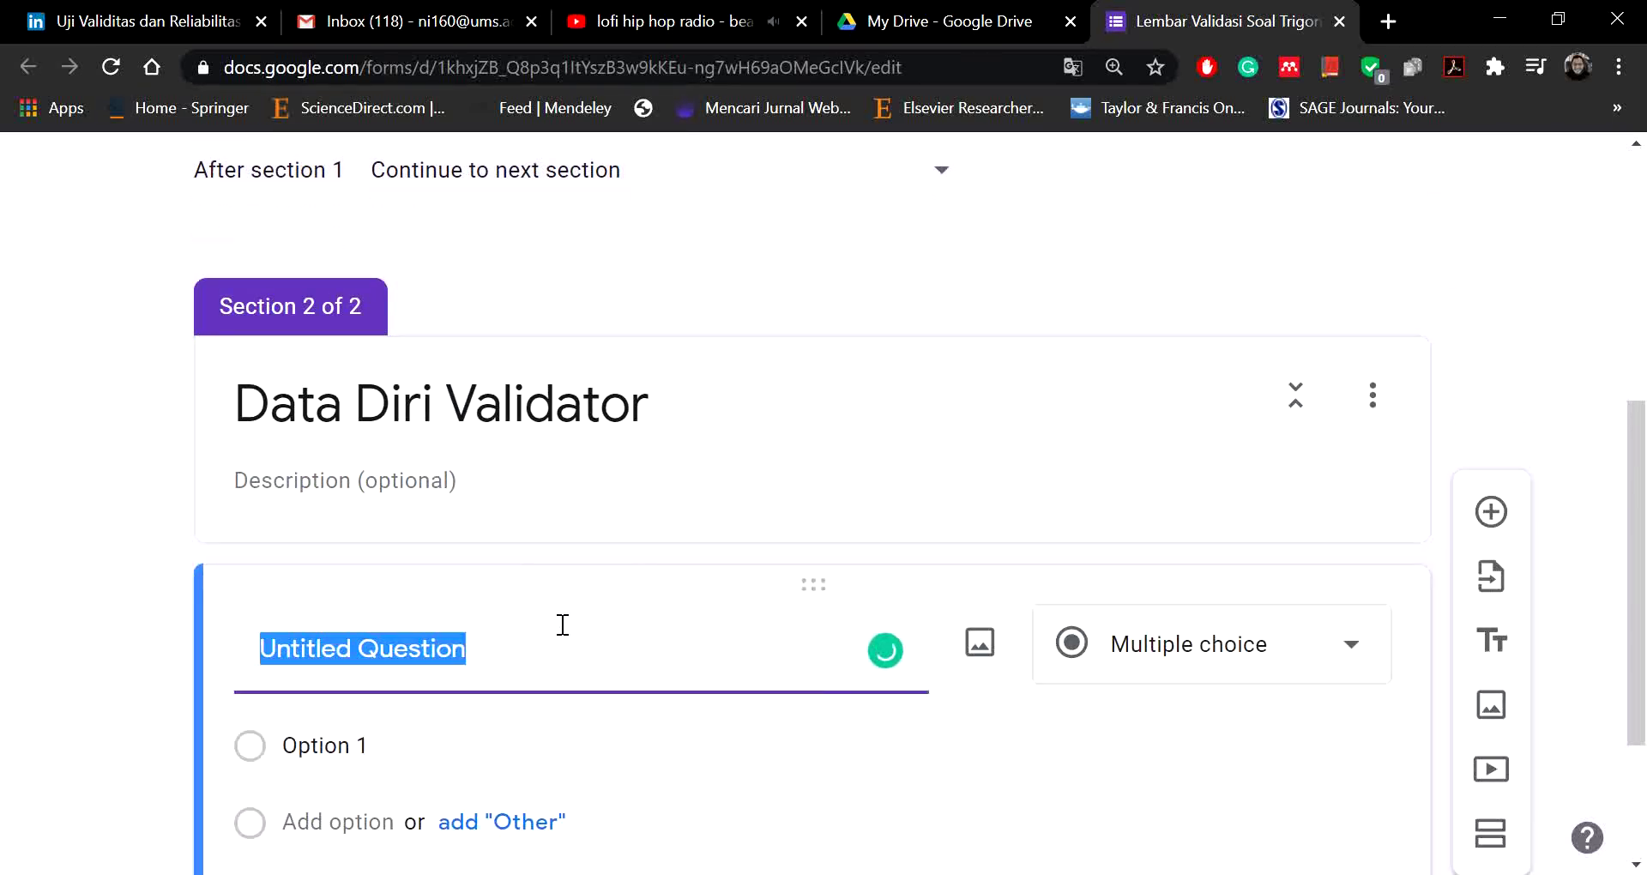
{"action": "type", "text": "Nama Validator"}
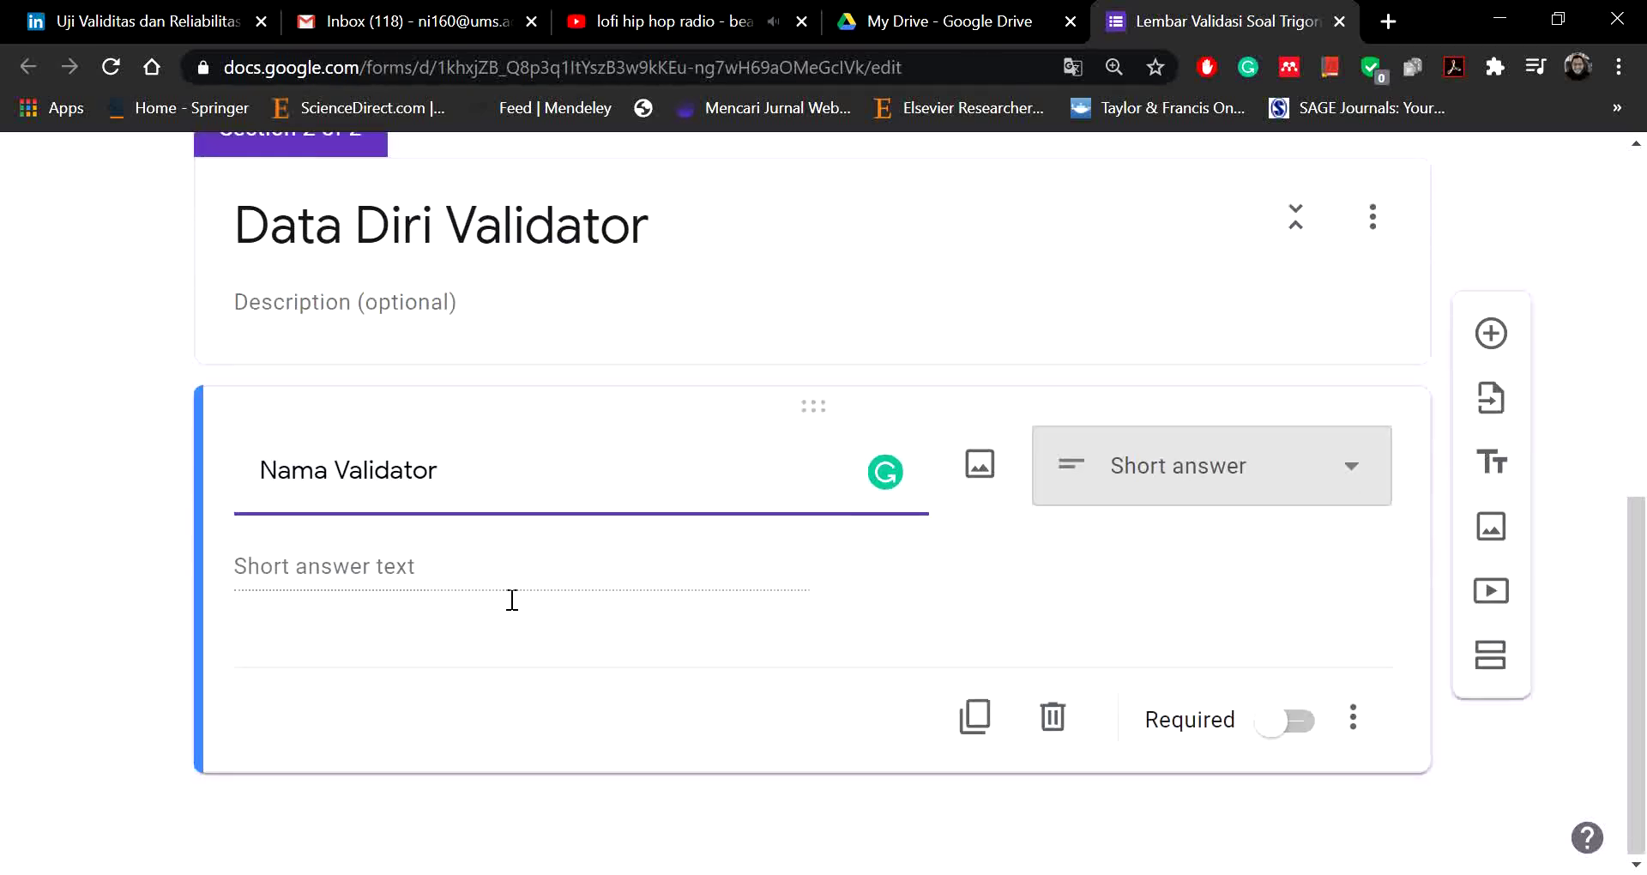
{"action": "left_click", "coordinate": [1213, 493]}
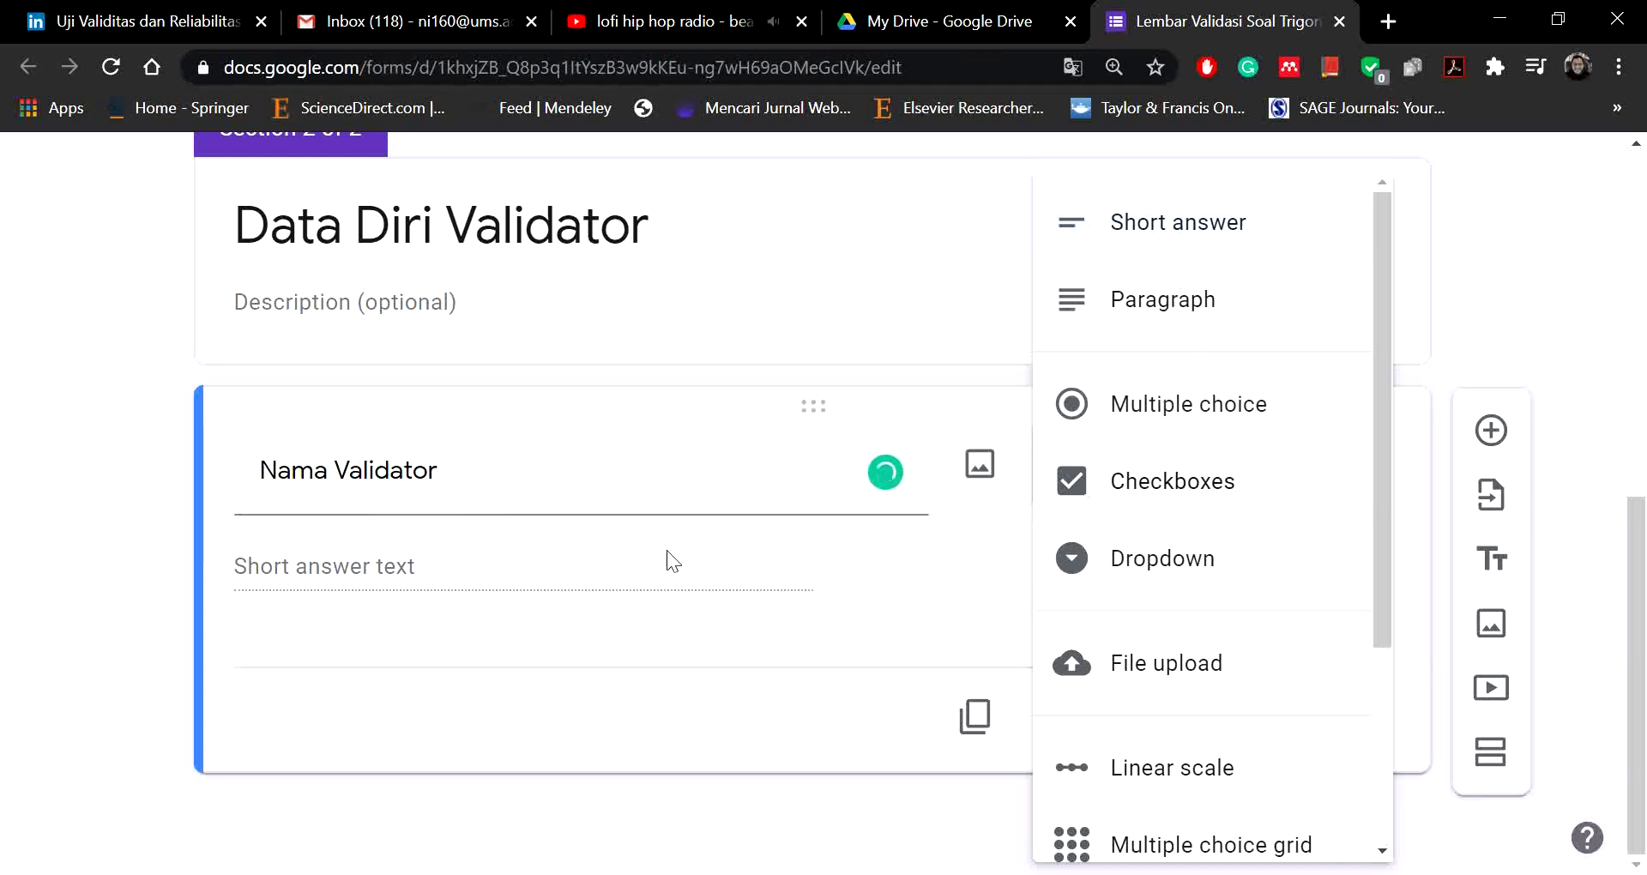
{"action": "left_click", "coordinate": [909, 603]}
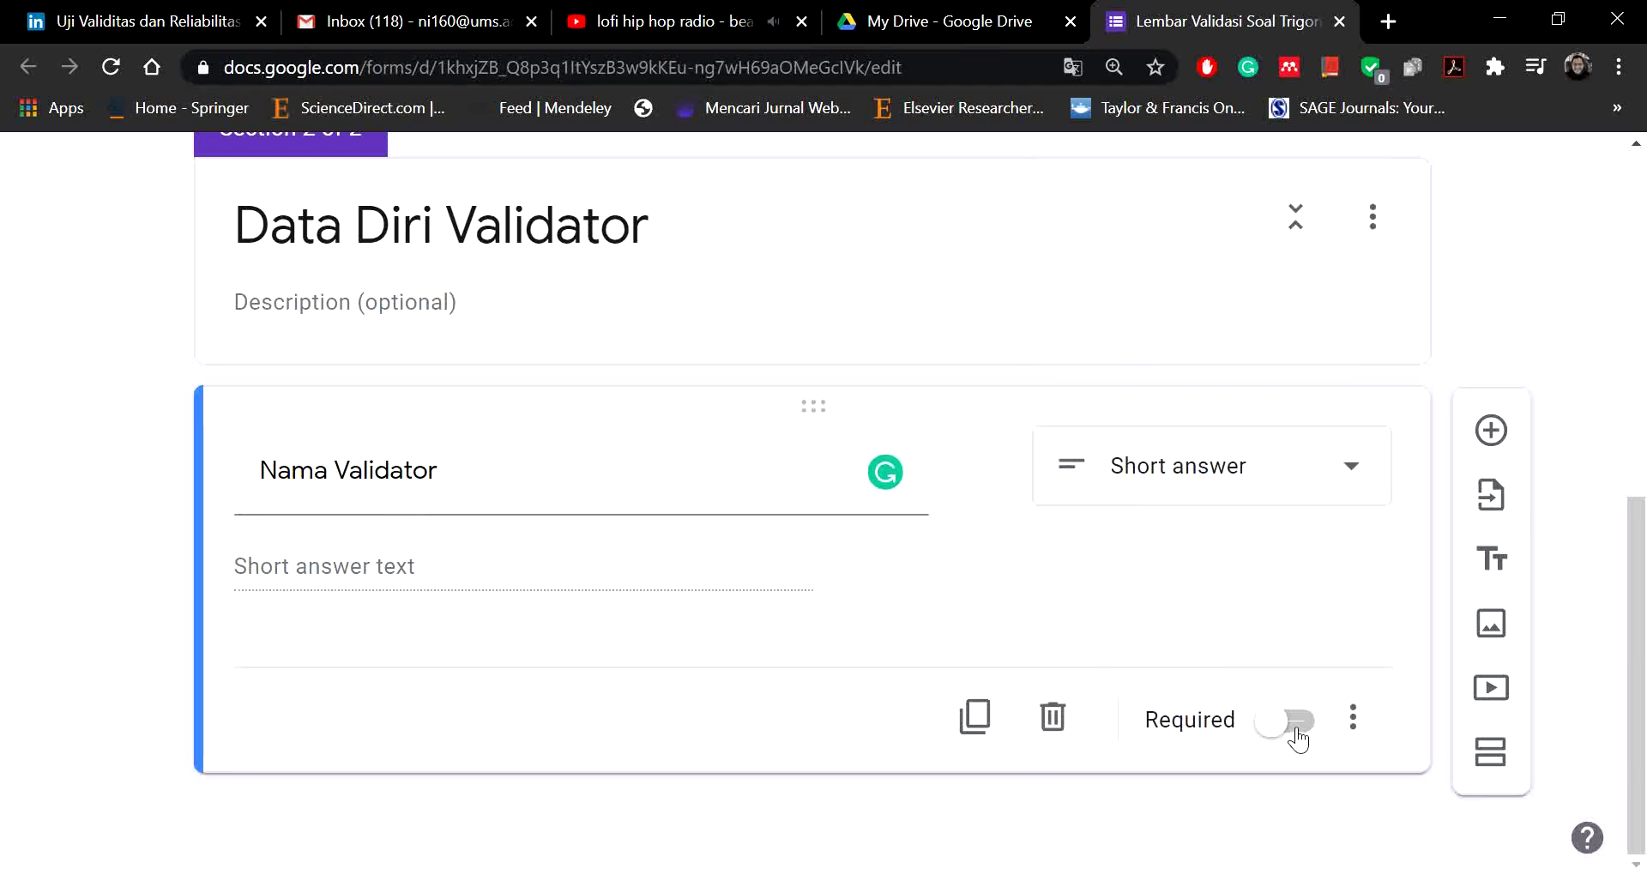
{"action": "left_click", "coordinate": [1297, 729]}
{"action": "left_click", "coordinate": [1300, 737]}
{"action": "left_click", "coordinate": [1266, 729]}
Step: Add a required short-answer question named "Instansi Sekolah" below Nama Validator
{"action": "left_click", "coordinate": [1491, 430]}
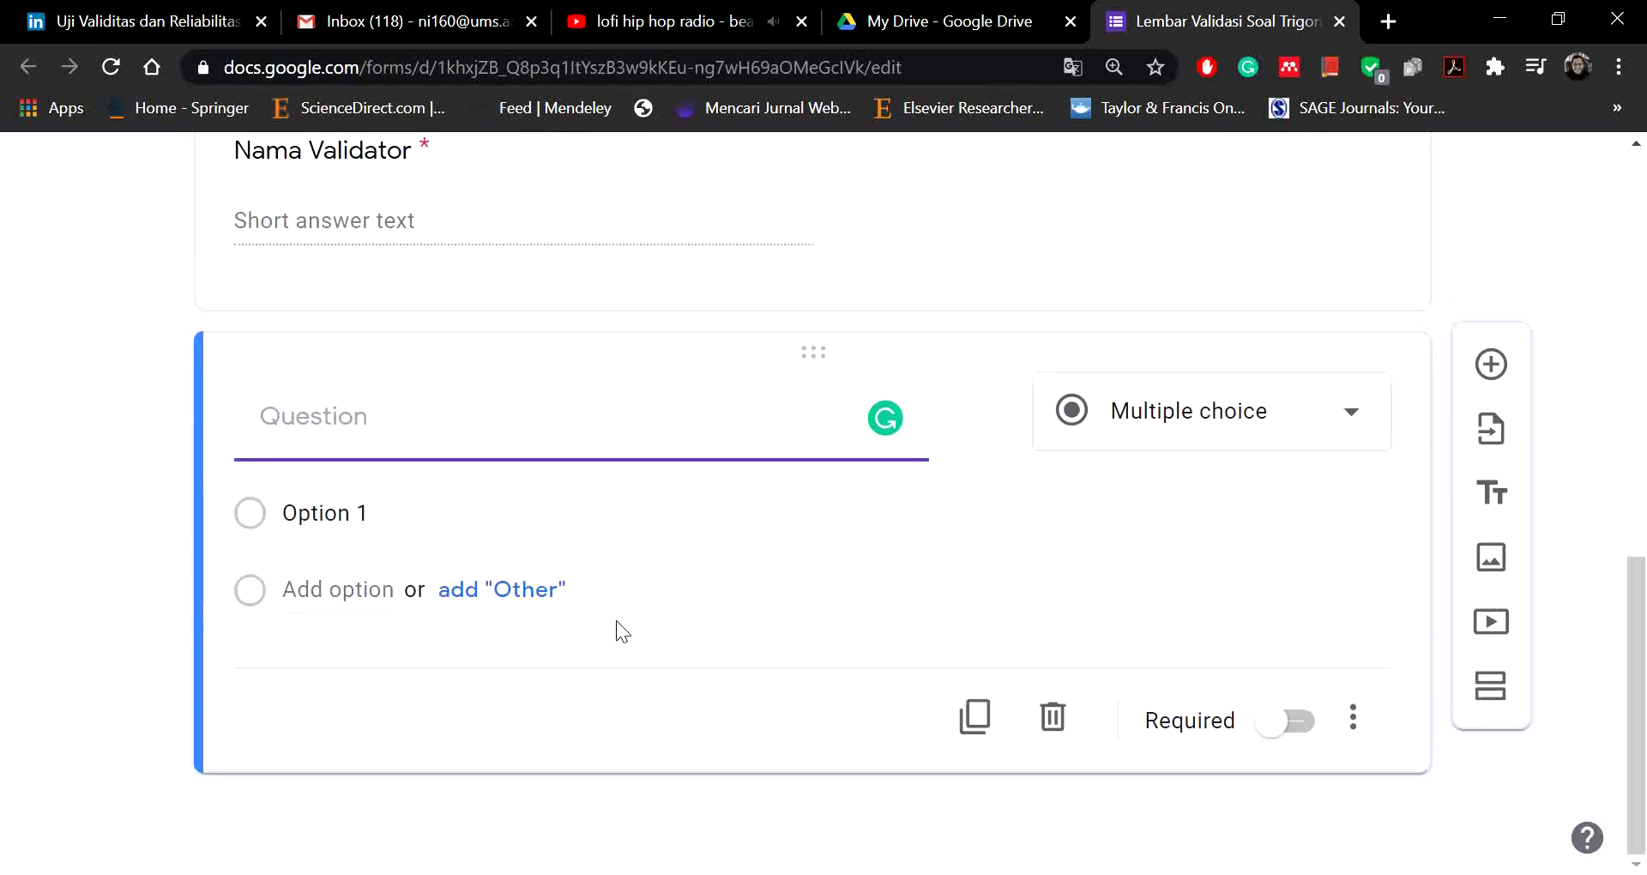
{"action": "type", "text": "Insta"}
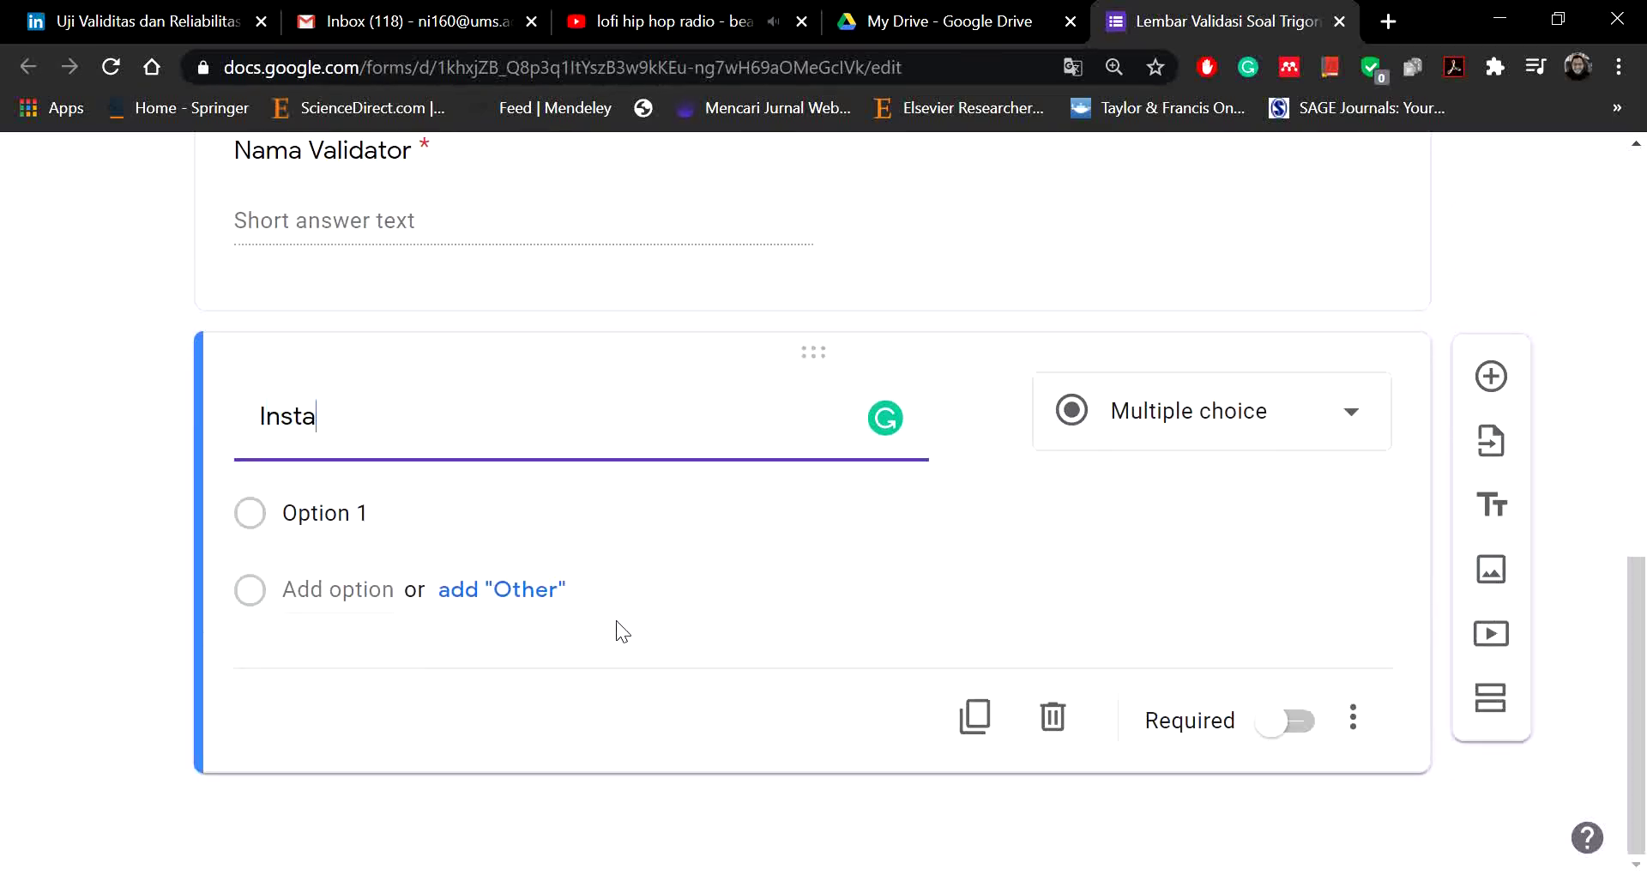
{"action": "type", "text": "nsi Sekolah"}
{"action": "left_click", "coordinate": [1296, 727]}
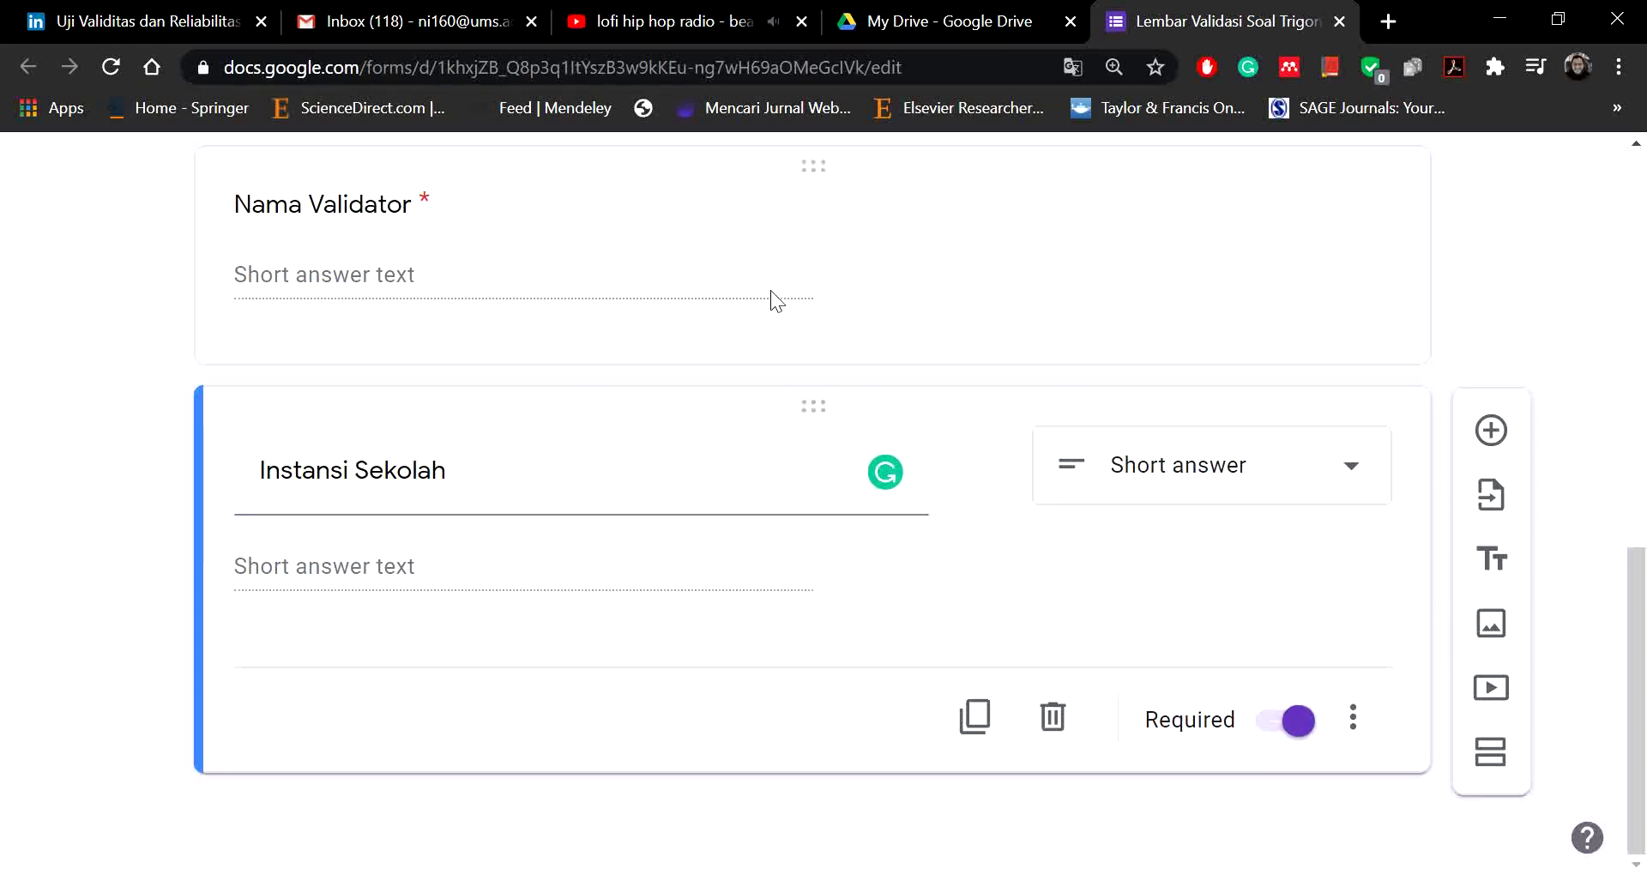
Step: Add a third section to the form after the Instansi Sekolah question
{"action": "left_click", "coordinate": [1488, 755]}
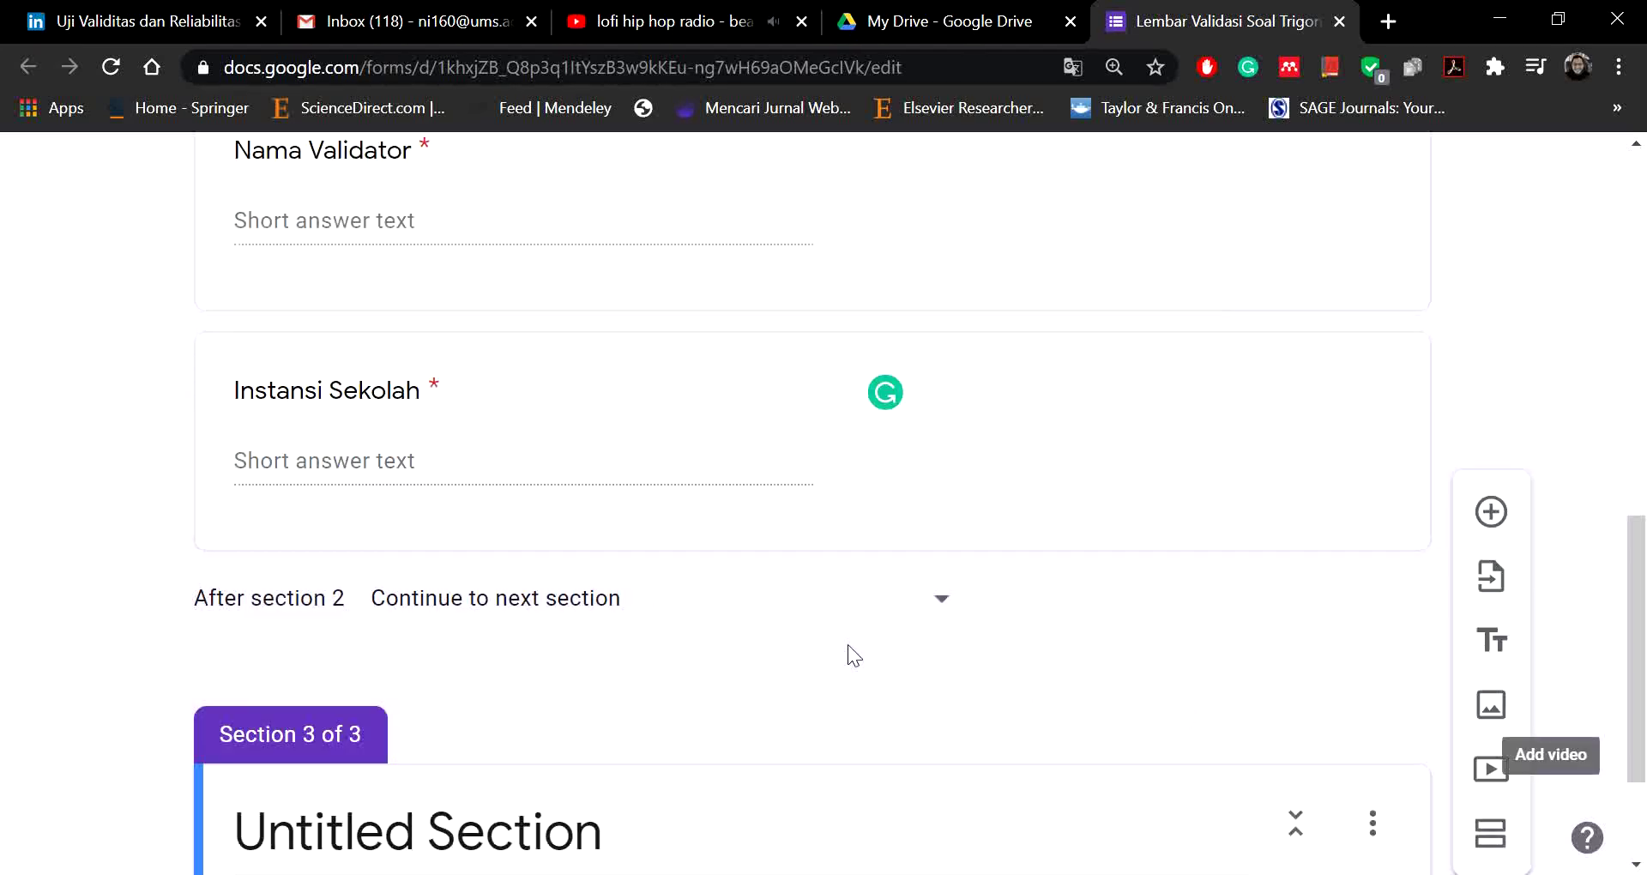
{"action": "scroll", "coordinate": [709, 570], "scroll_direction": "up", "scroll_amount": 5}
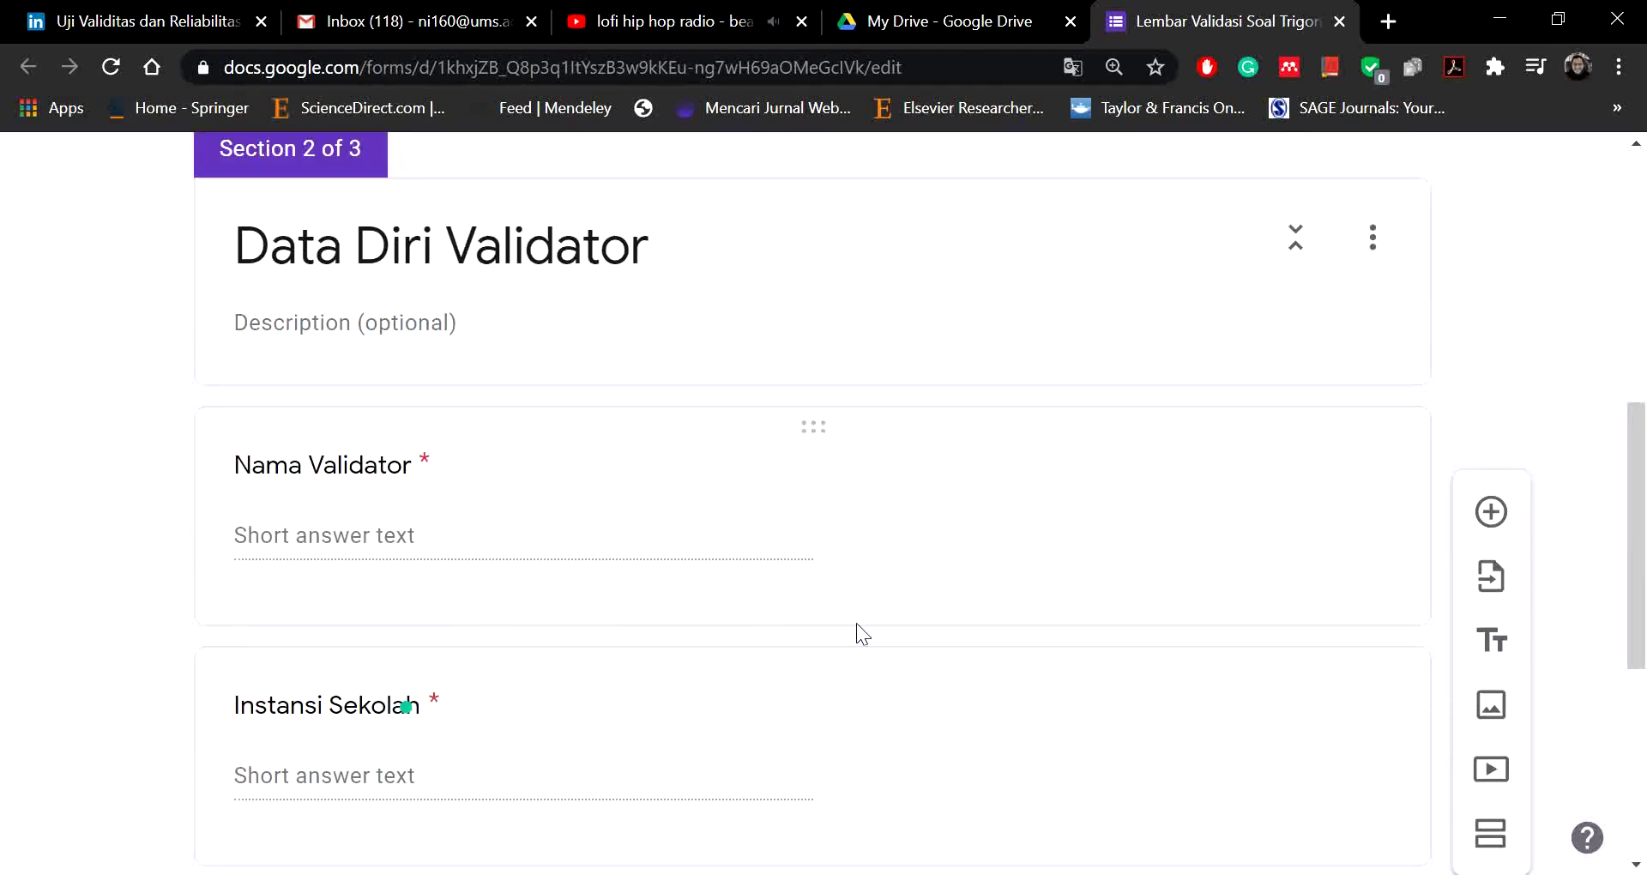
{"action": "scroll", "coordinate": [489, 452], "scroll_direction": "up", "scroll_amount": 5}
{"action": "scroll", "coordinate": [811, 600], "scroll_direction": "down", "scroll_amount": 8}
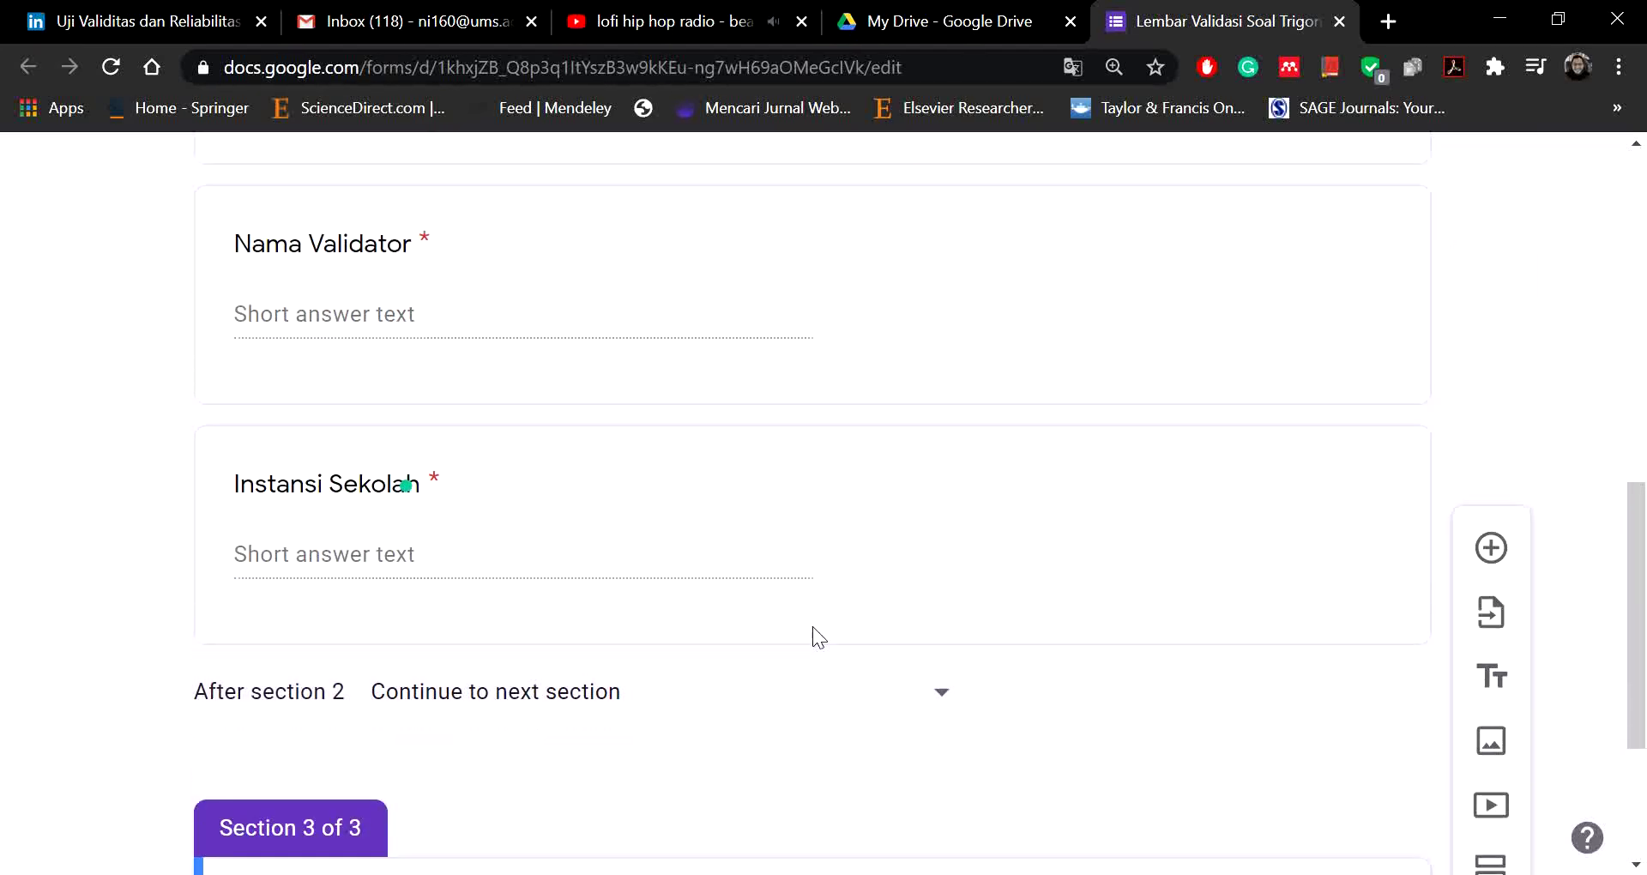
Step: Preview the form as a respondent, advance from the introduction to Data Diri Validator, and close the preview
{"action": "scroll", "coordinate": [816, 625], "scroll_direction": "up", "scroll_amount": 4}
{"action": "scroll", "coordinate": [1270, 352], "scroll_direction": "up", "scroll_amount": 5}
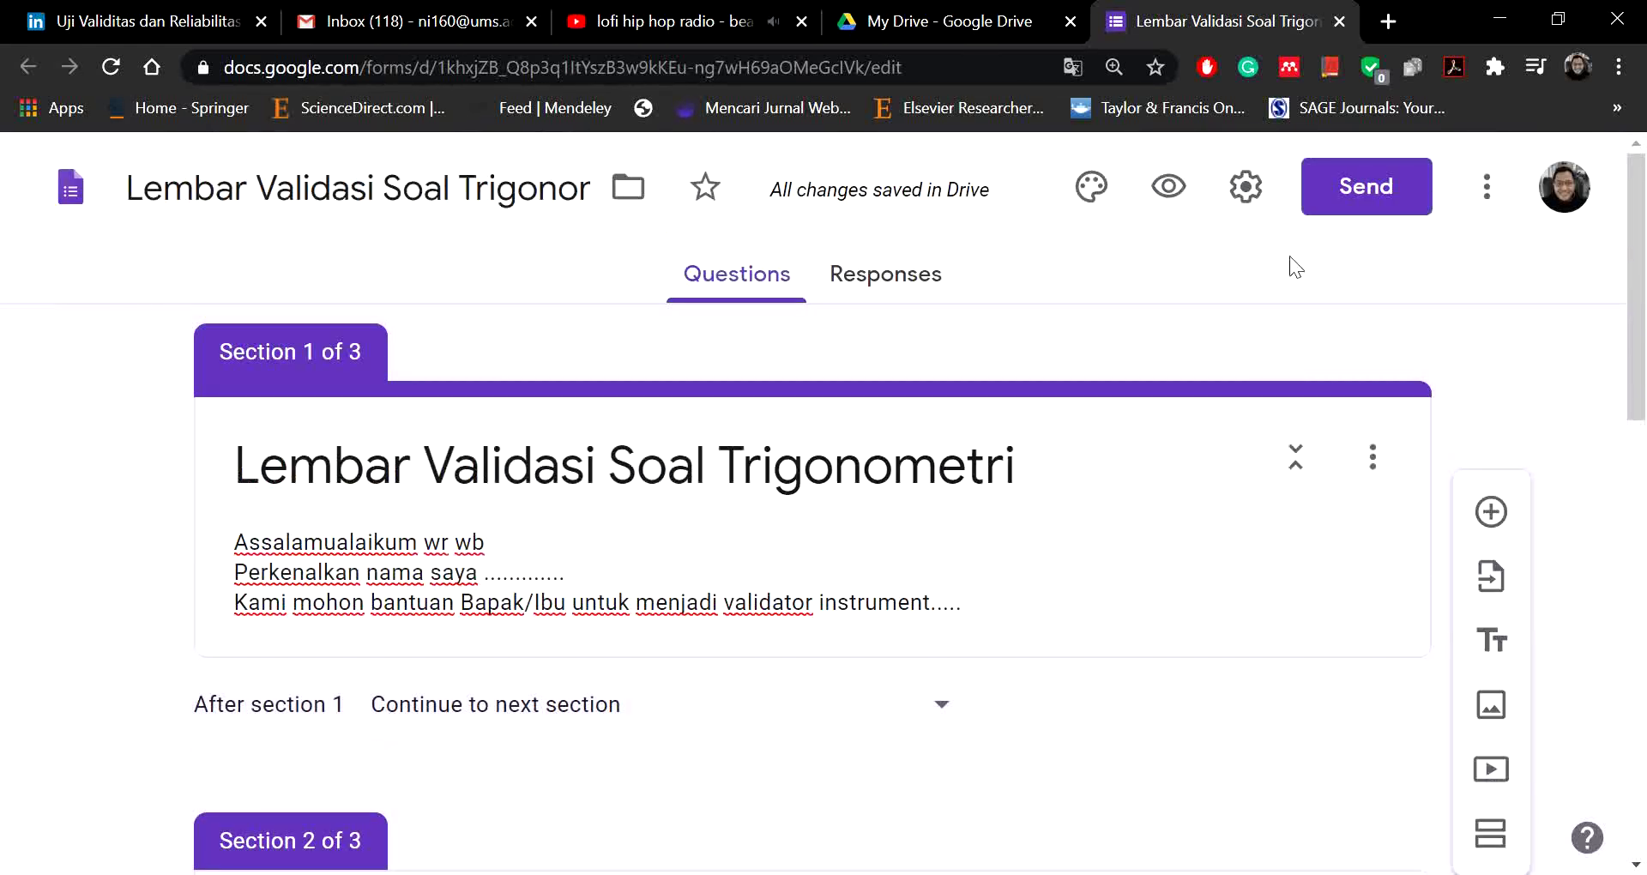
{"action": "left_click", "coordinate": [1166, 189]}
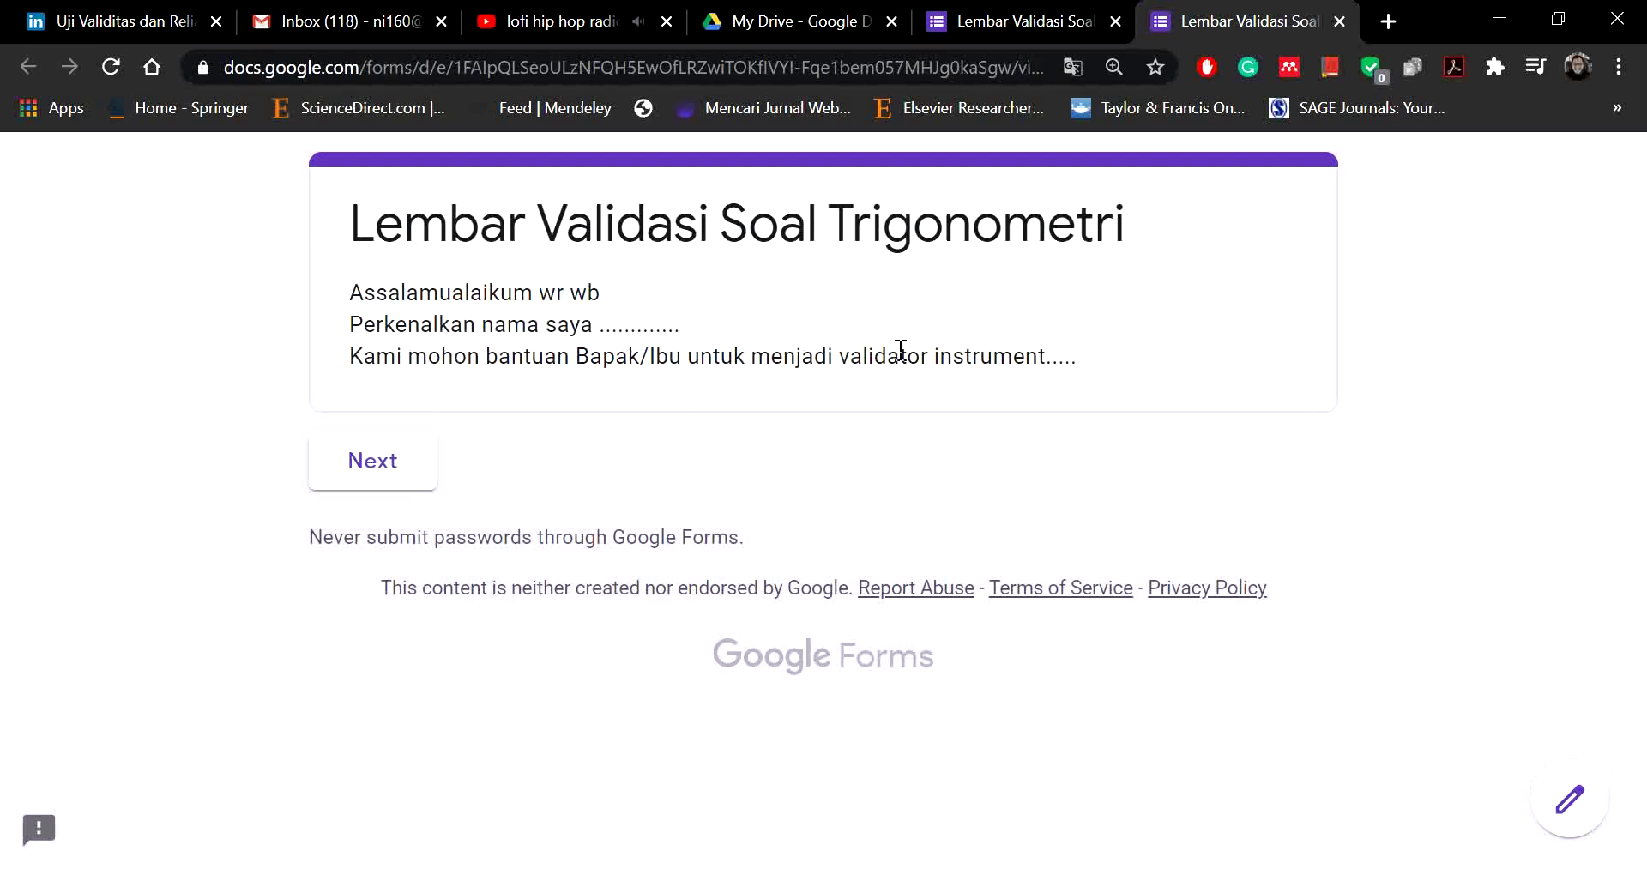
{"action": "left_click", "coordinate": [395, 466]}
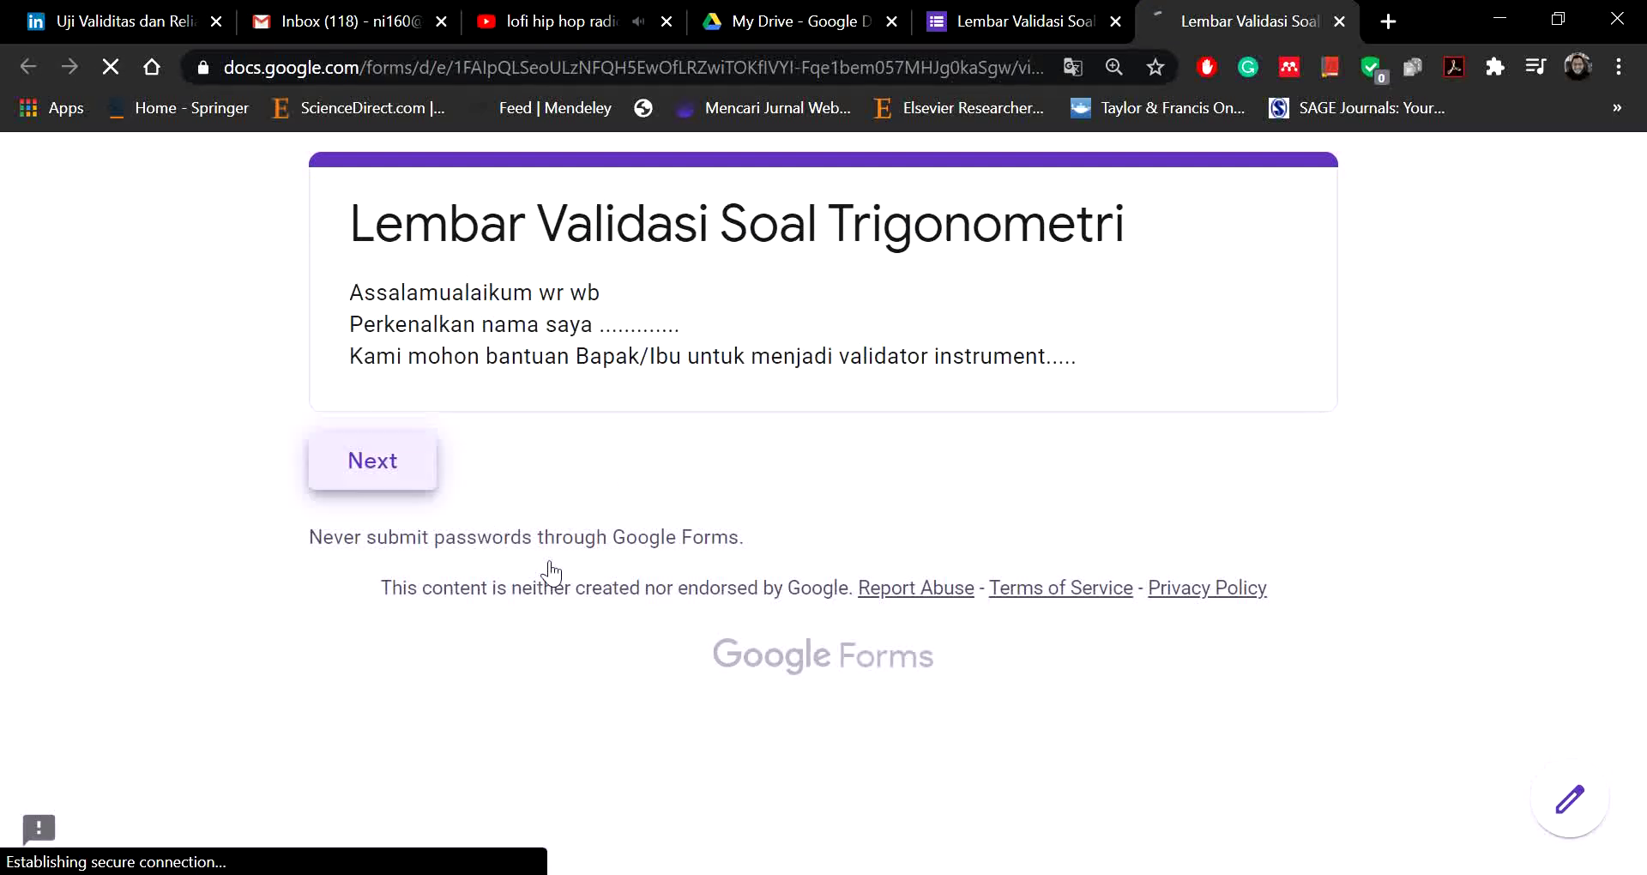
{"action": "scroll", "coordinate": [529, 387], "scroll_direction": "down", "scroll_amount": 3}
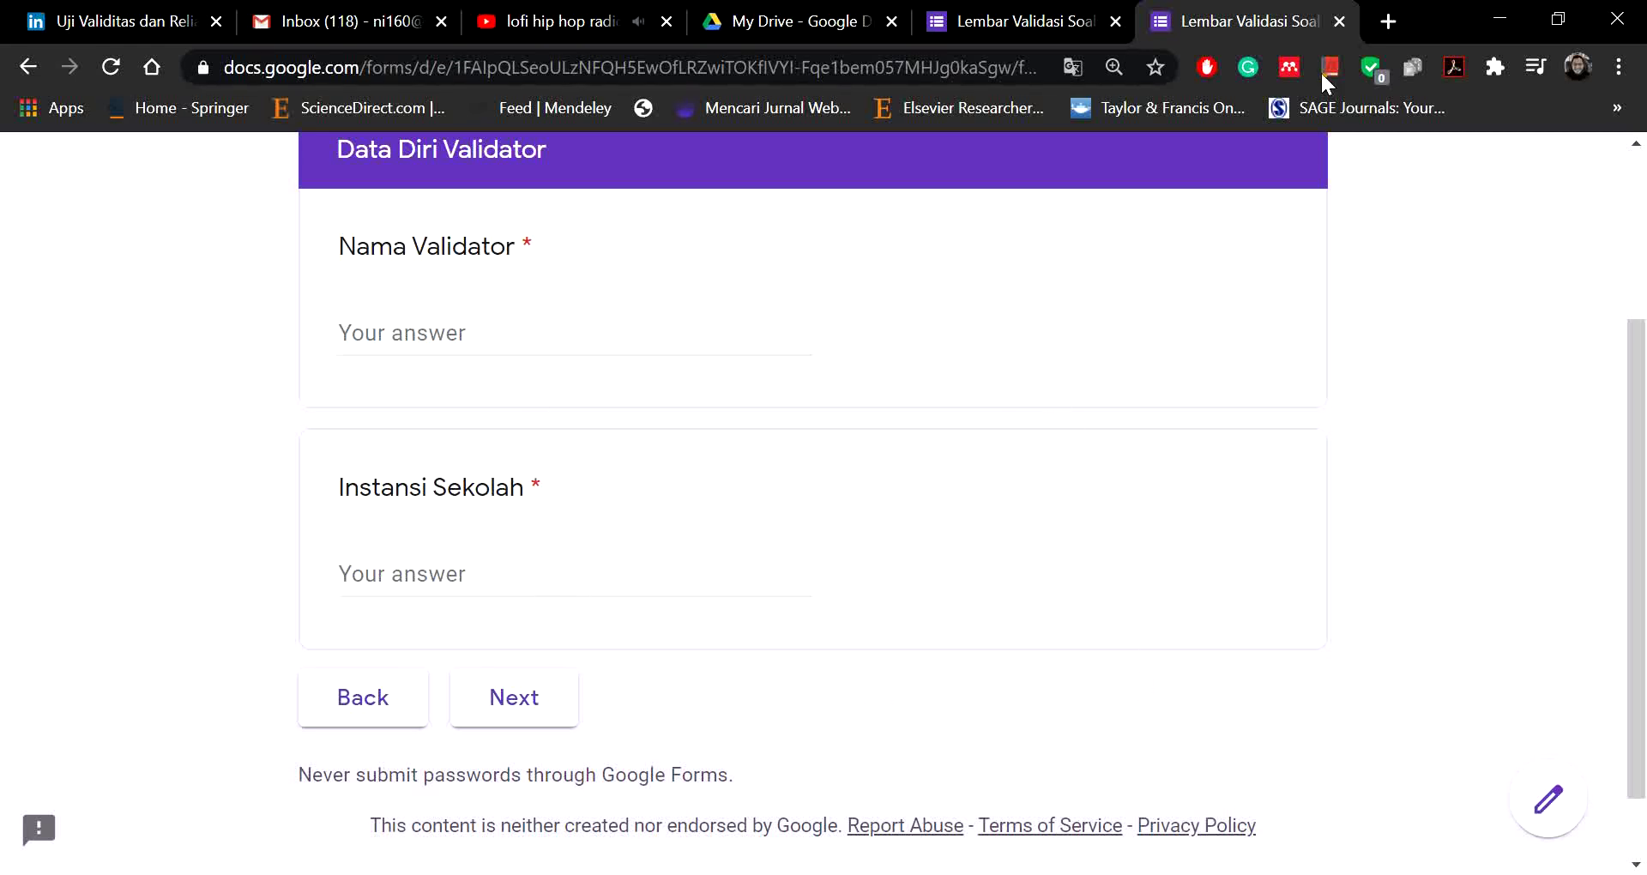
{"action": "left_click", "coordinate": [1339, 21]}
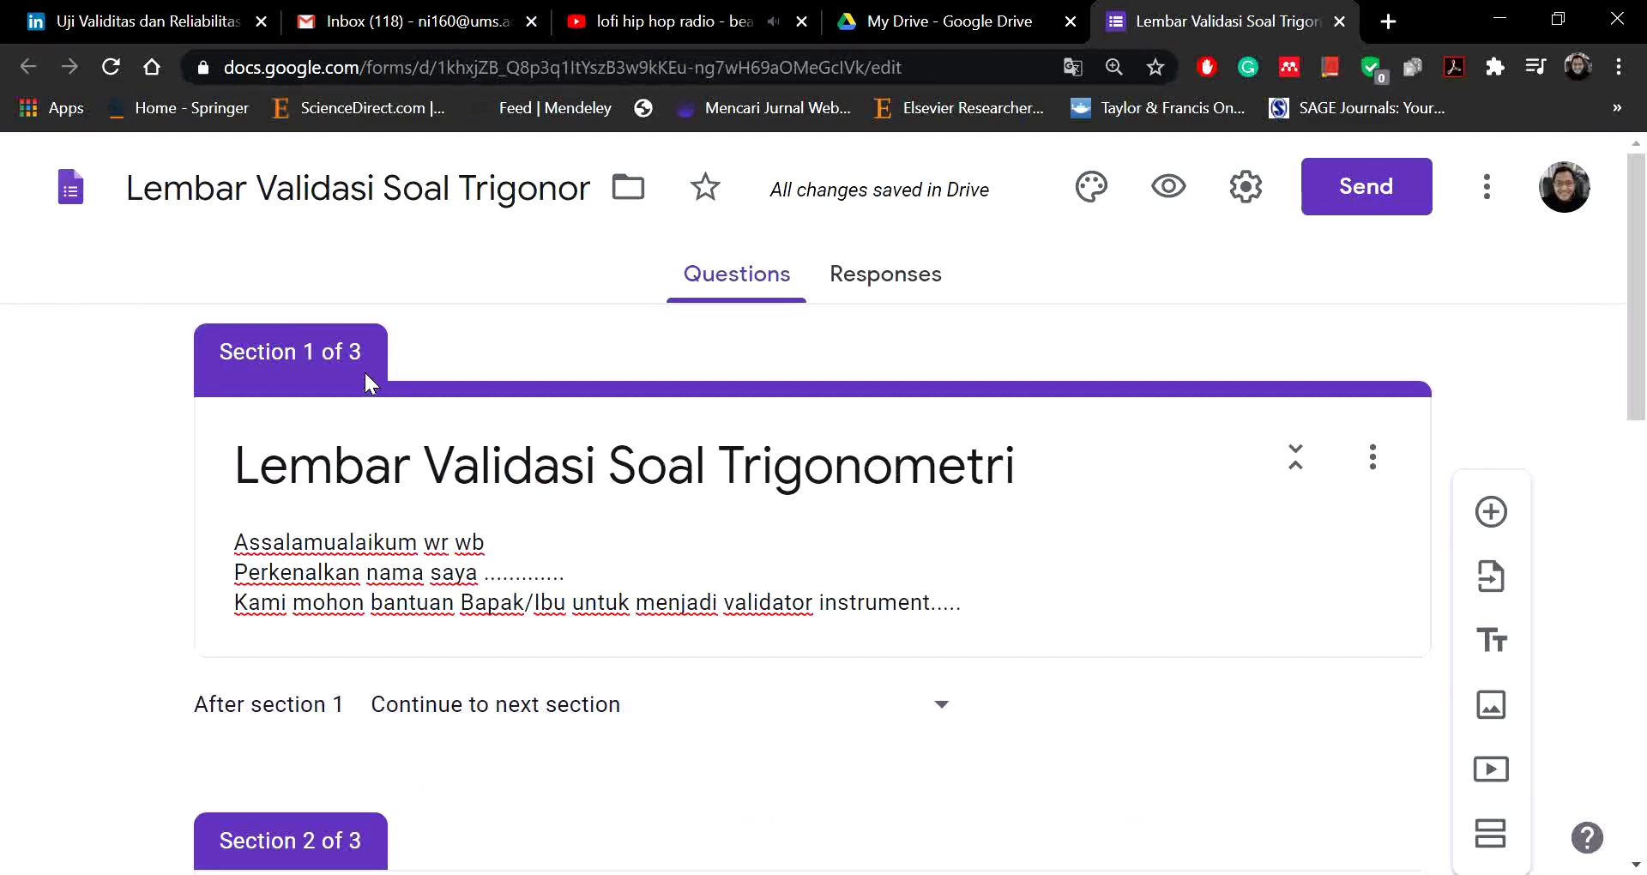
Step: Title the third section "Aspek Materi", taking the heading from the criteria table in the Word validation sheet
{"action": "scroll", "coordinate": [849, 526], "scroll_direction": "down", "scroll_amount": 9}
{"action": "scroll", "coordinate": [589, 486], "scroll_direction": "down", "scroll_amount": 5}
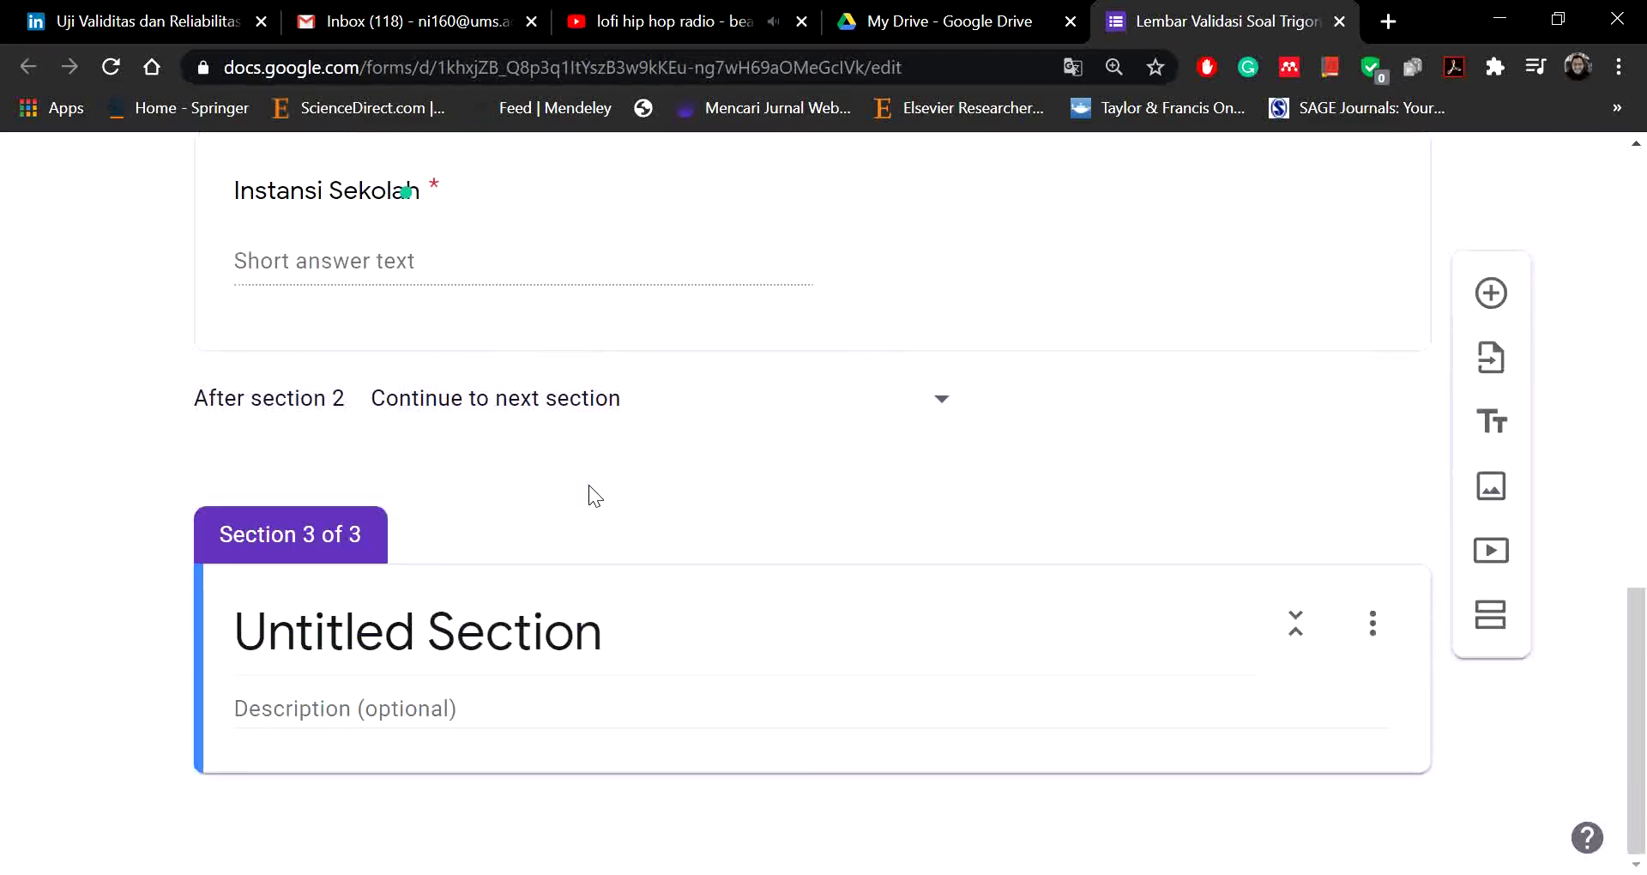
{"action": "left_click", "coordinate": [543, 639]}
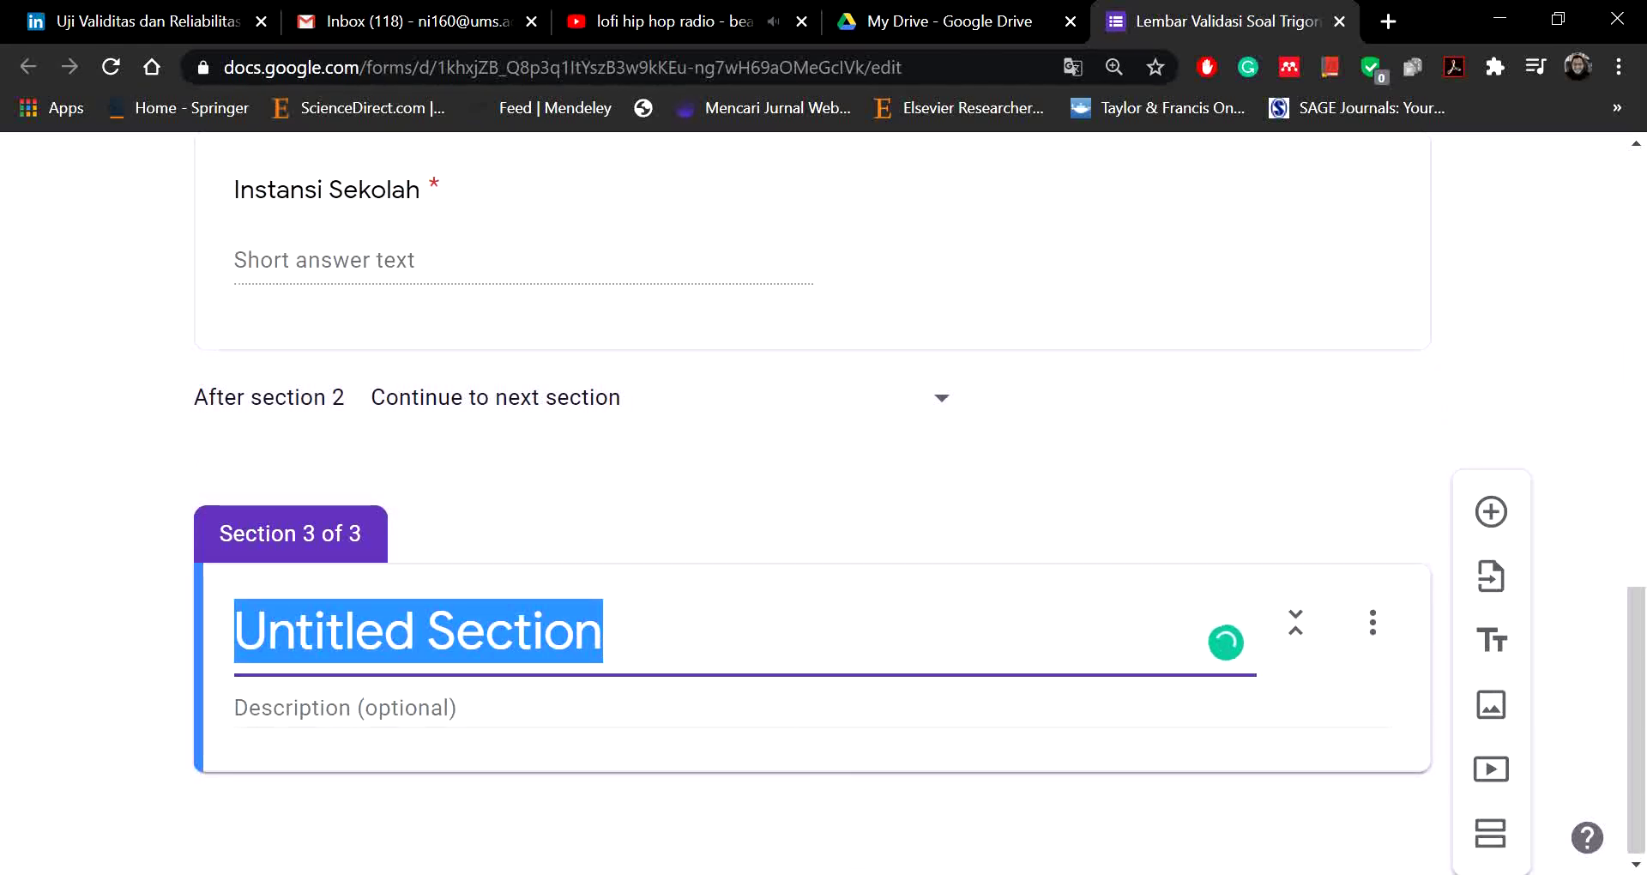
{"action": "left_click", "coordinate": [924, 874]}
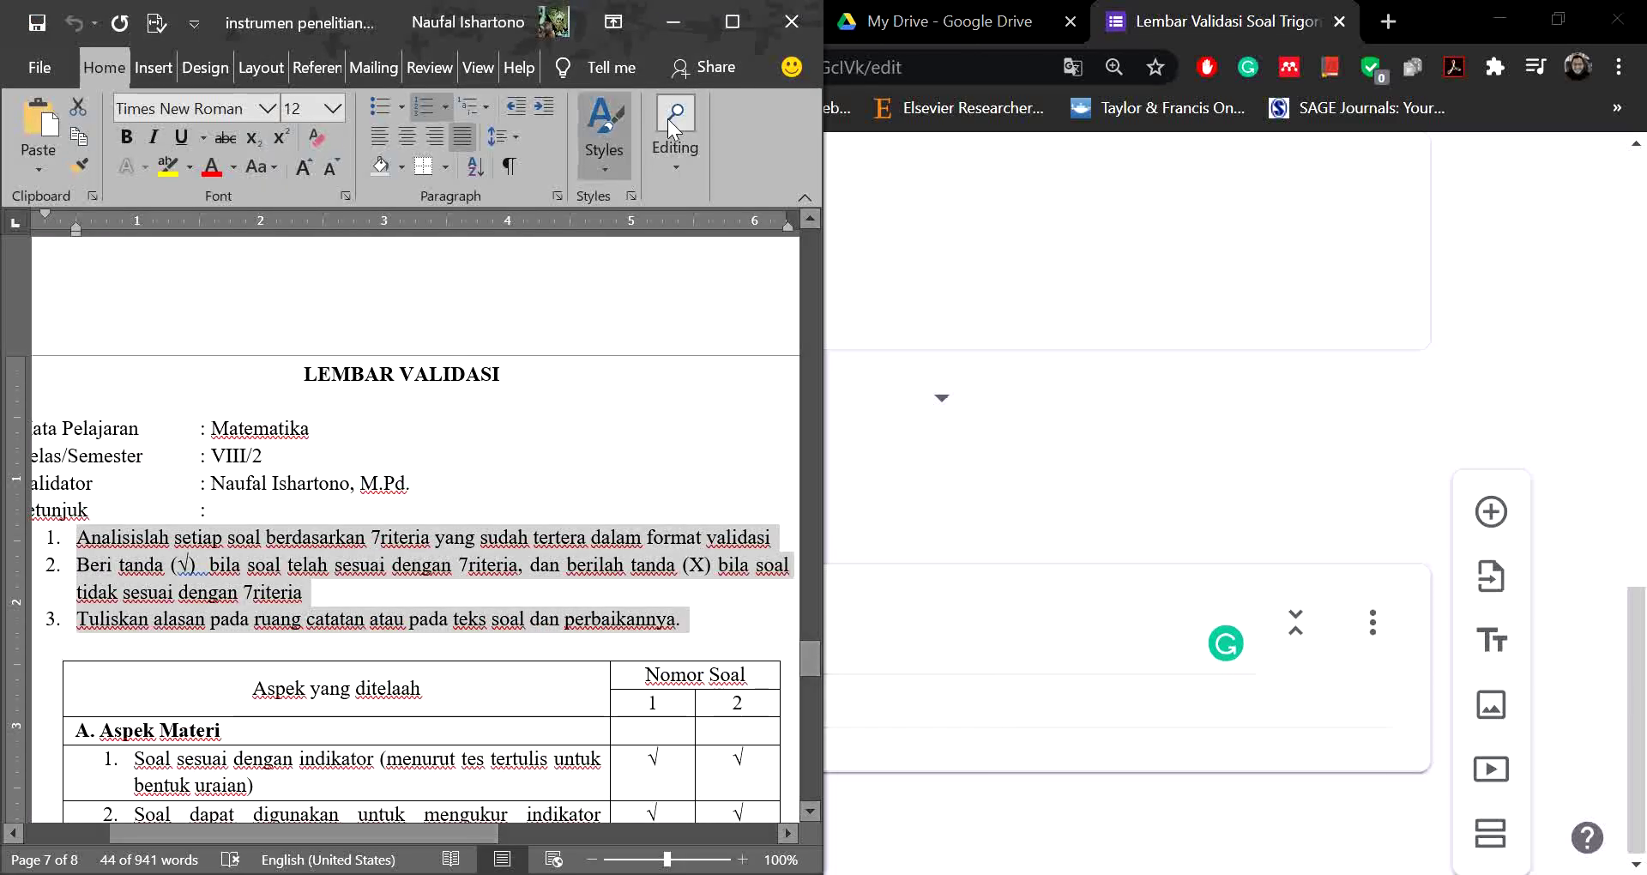
{"action": "left_click", "coordinate": [730, 18]}
{"action": "scroll", "coordinate": [562, 616], "scroll_direction": "down", "scroll_amount": 3}
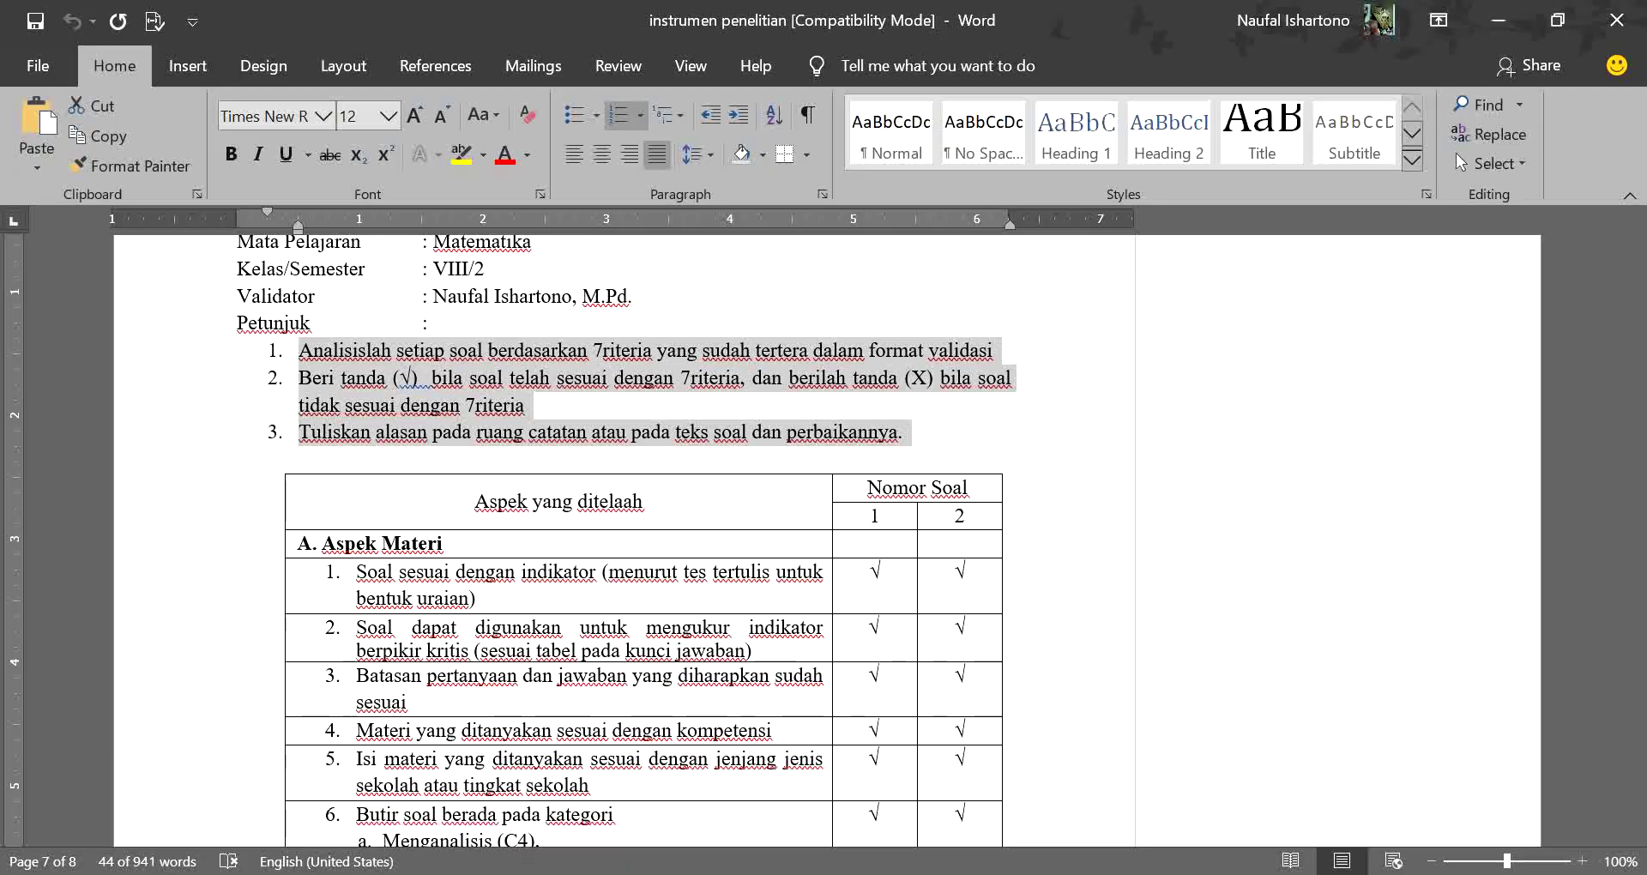
{"action": "key", "text": "alt+Tab"}
{"action": "type", "text": "Aspek"}
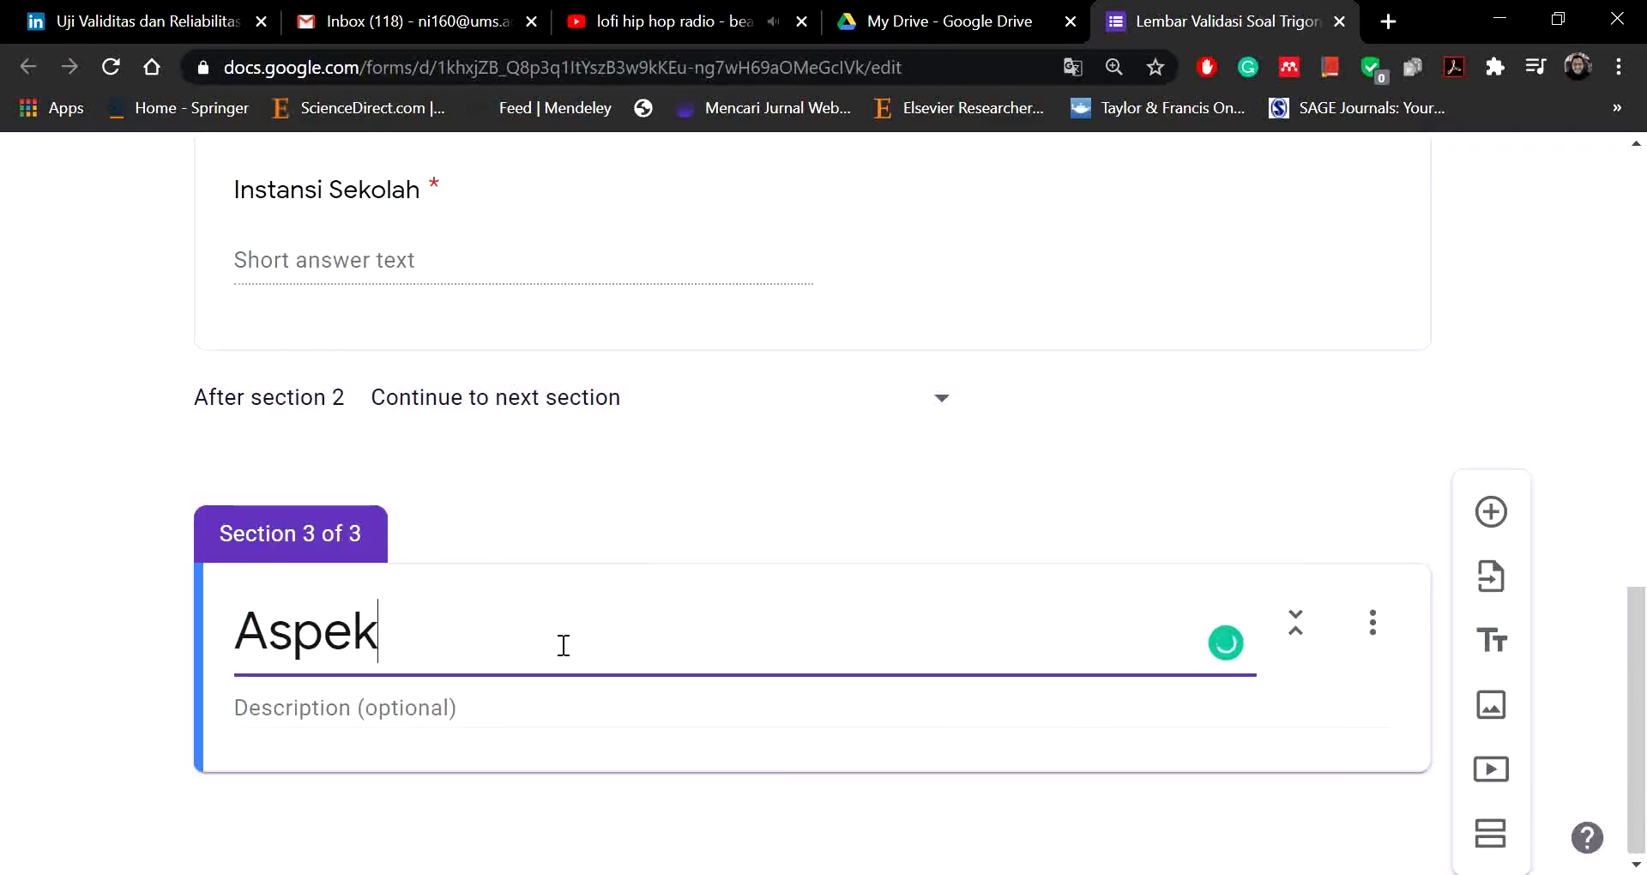
{"action": "type", "text": " Materi"}
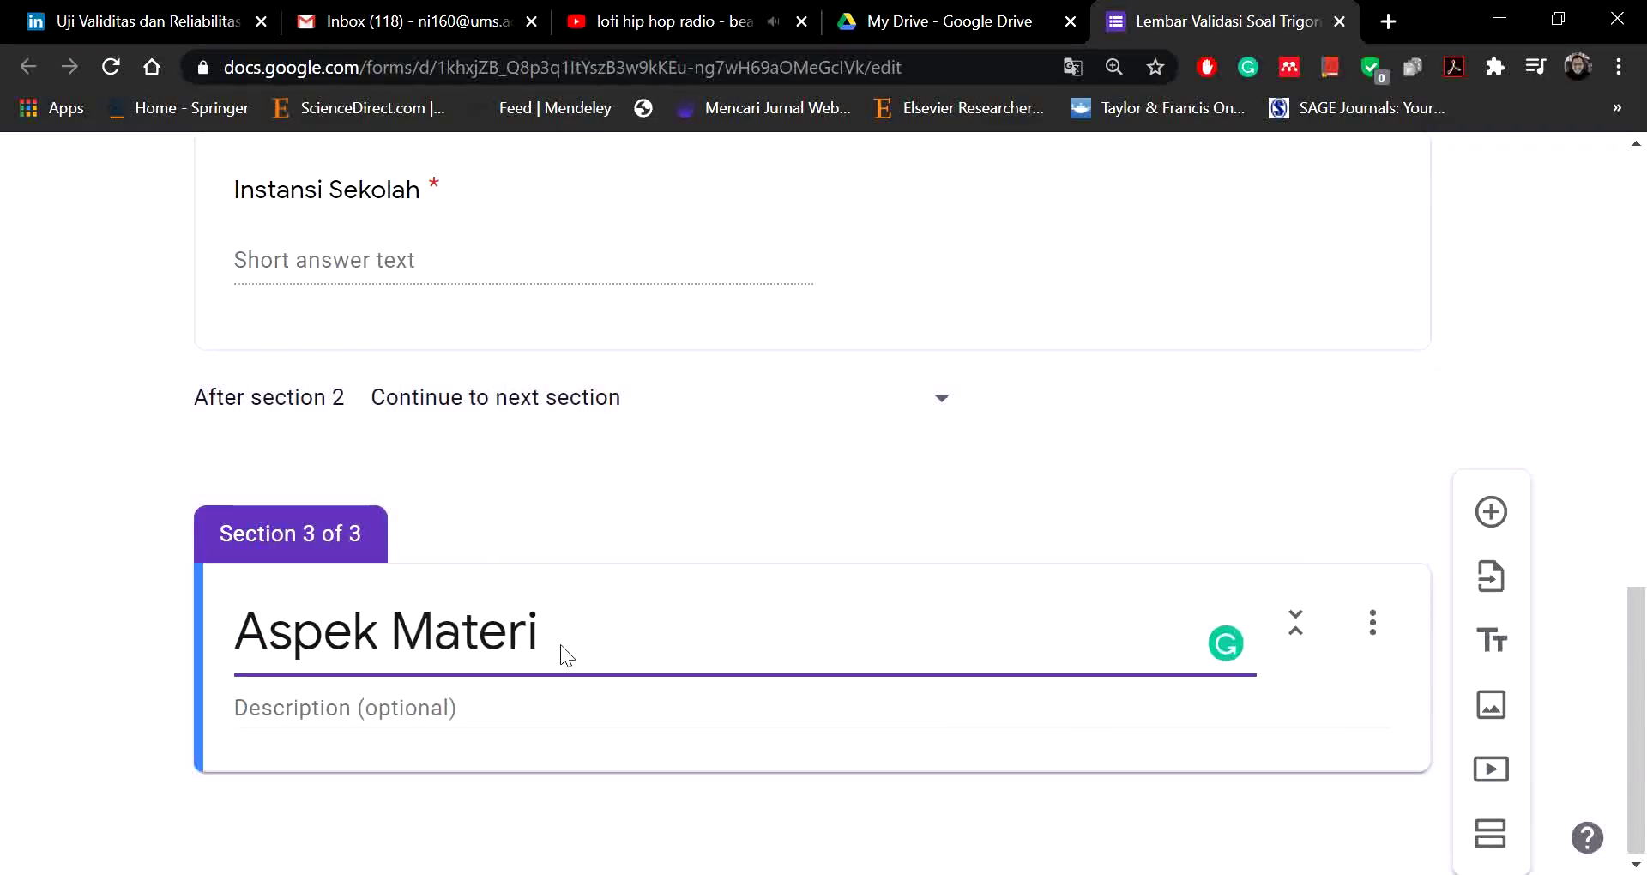
Step: Add a question to the Aspek Materi section and look through the available question types, keeping multiple choice
{"action": "left_click", "coordinate": [1492, 520]}
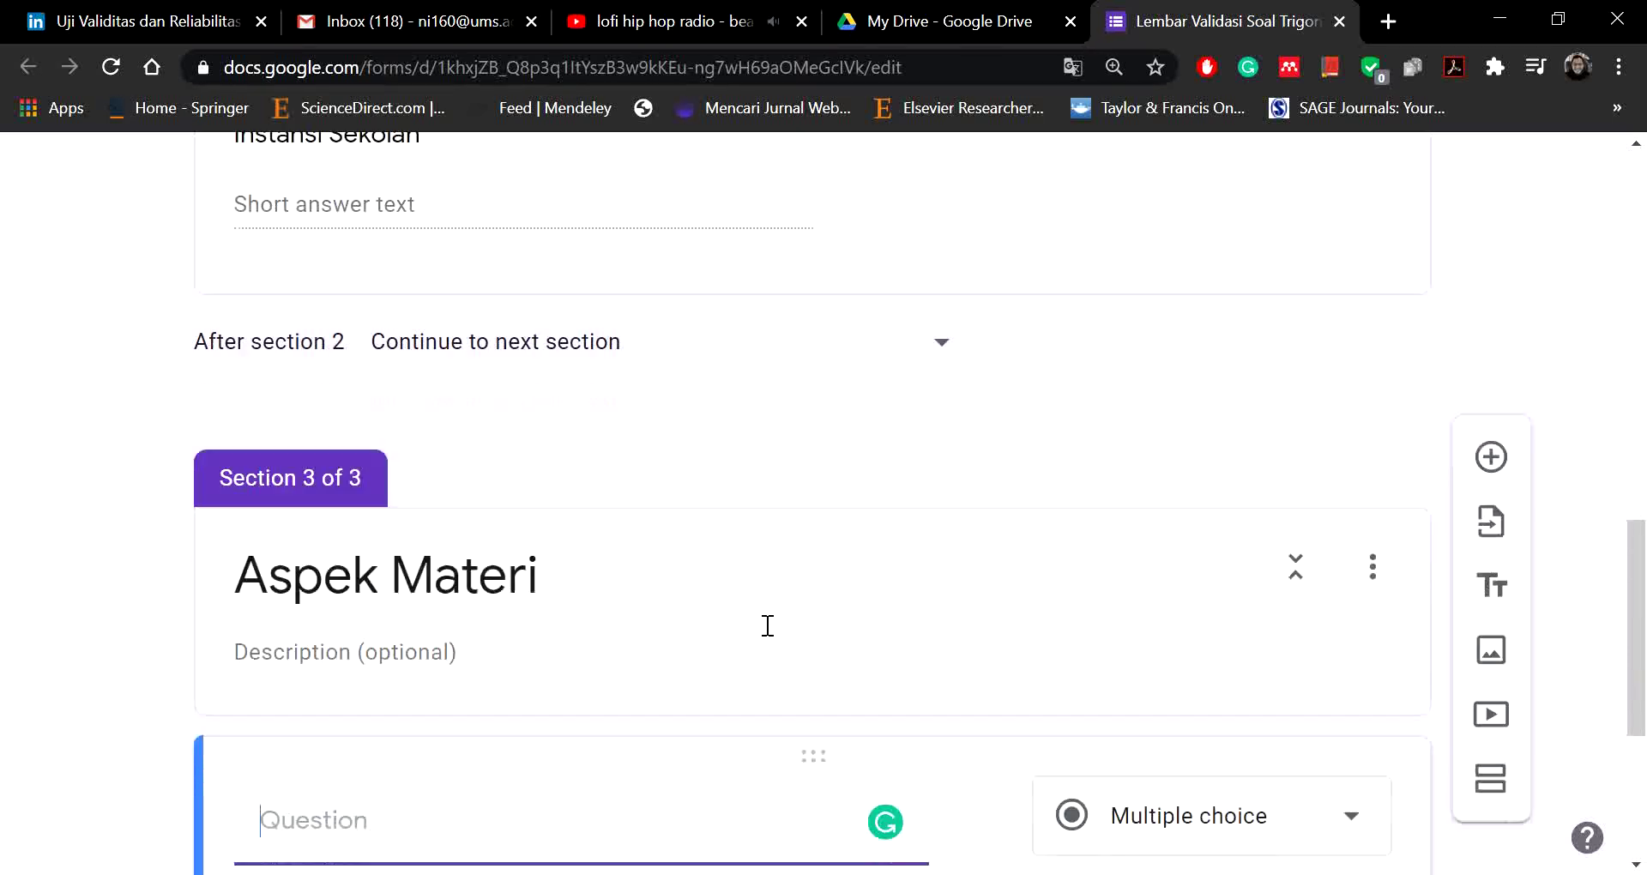
{"action": "left_click", "coordinate": [1231, 441]}
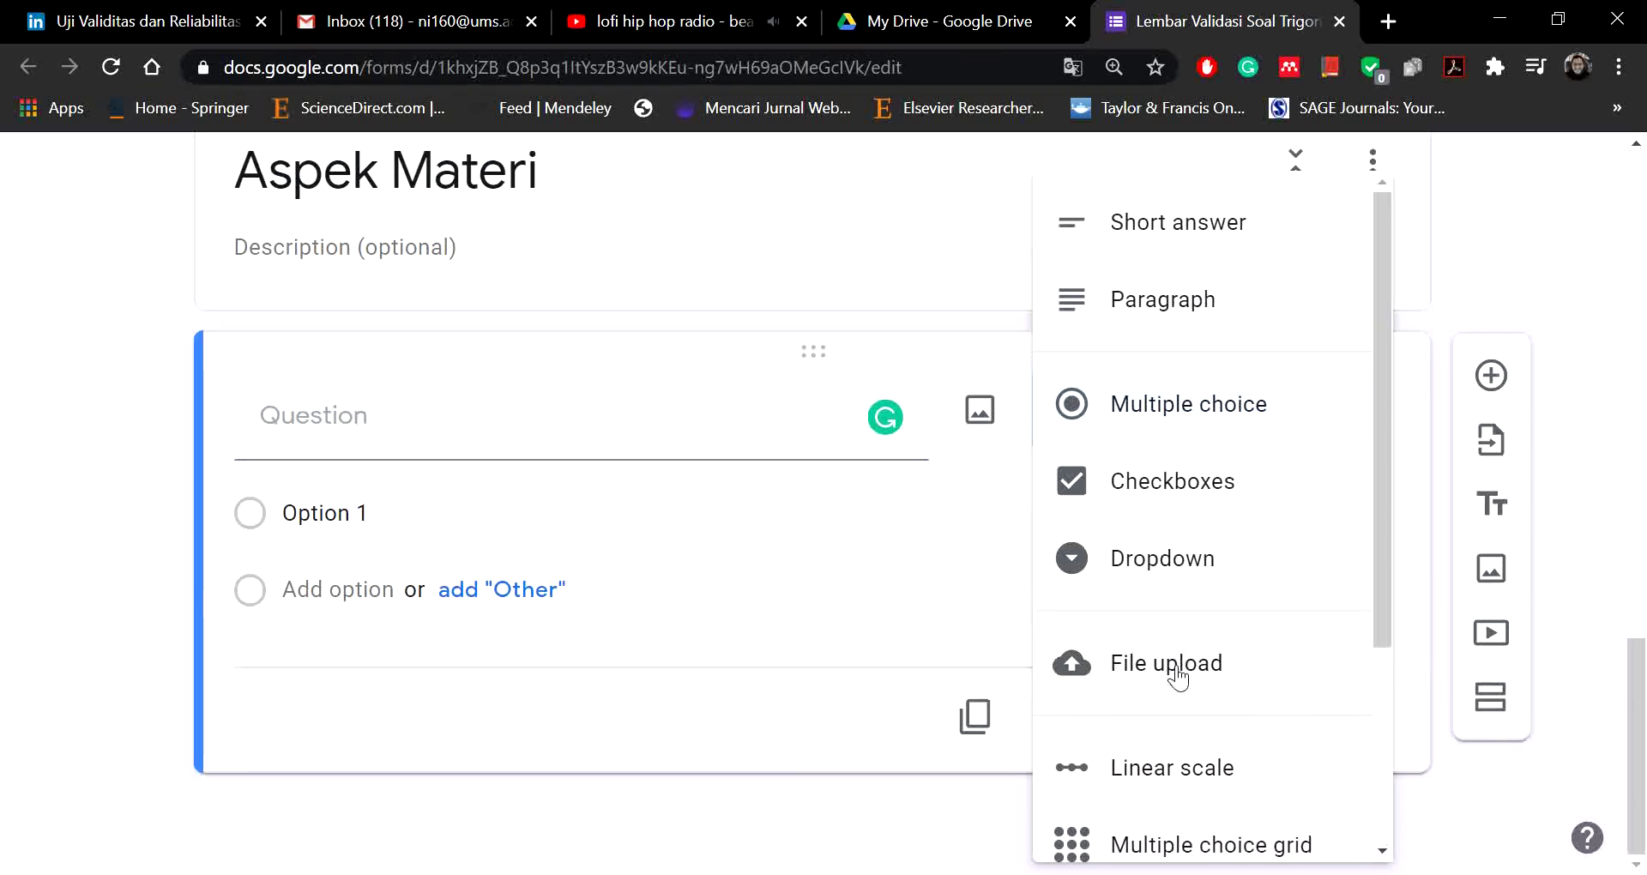
{"action": "scroll", "coordinate": [1175, 776], "scroll_direction": "down", "scroll_amount": 3}
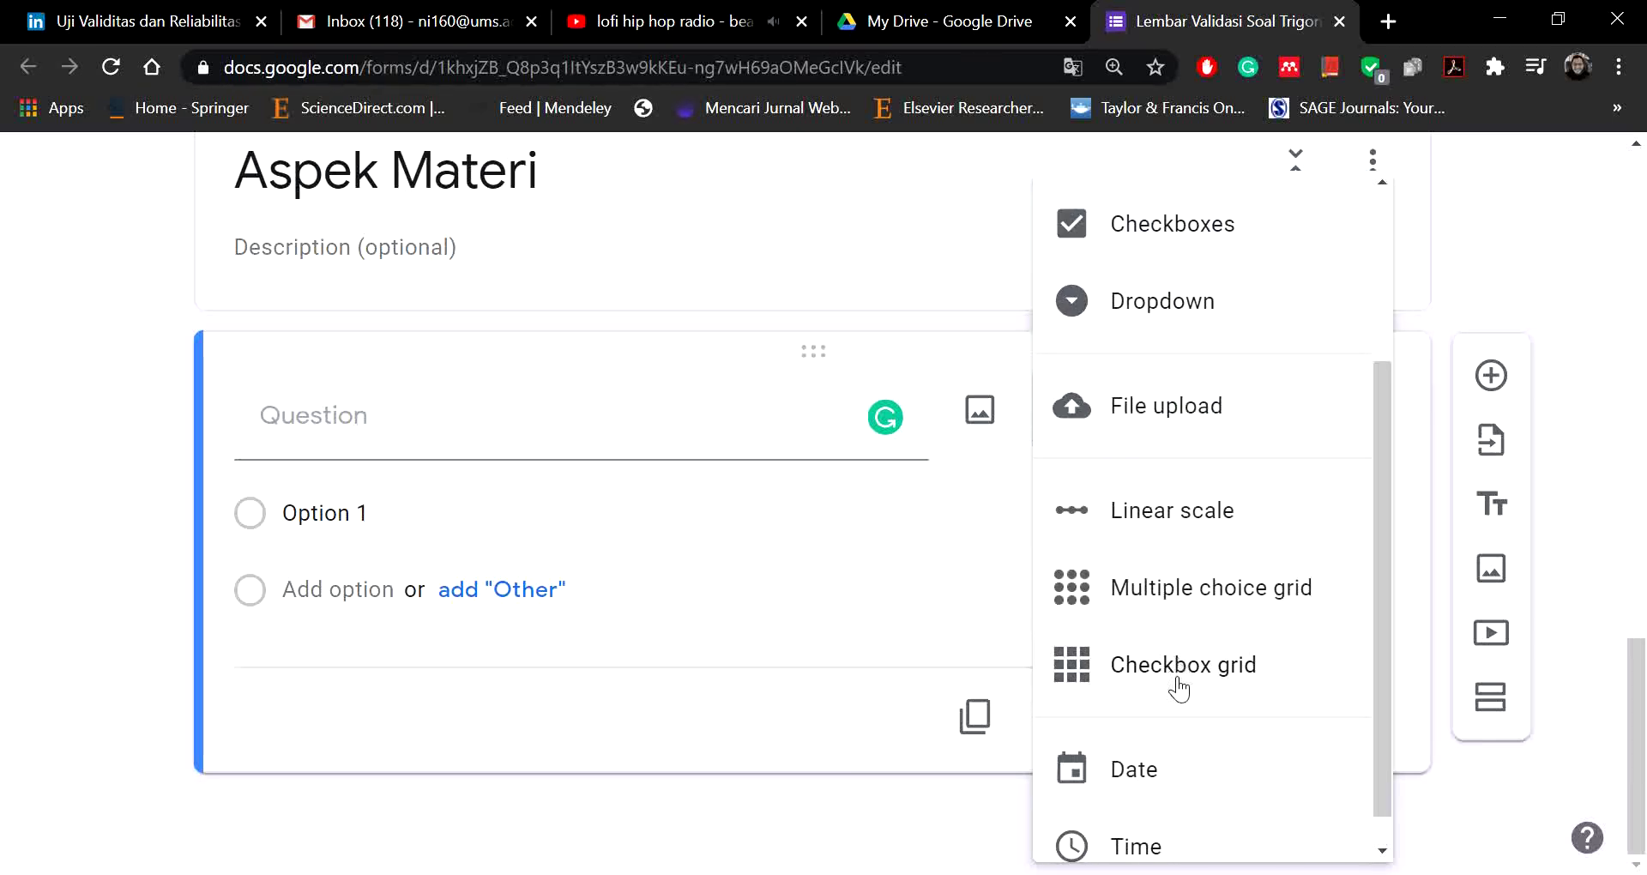
{"action": "scroll", "coordinate": [1148, 604], "scroll_direction": "up", "scroll_amount": 2}
{"action": "scroll", "coordinate": [1148, 605], "scroll_direction": "up", "scroll_amount": 2}
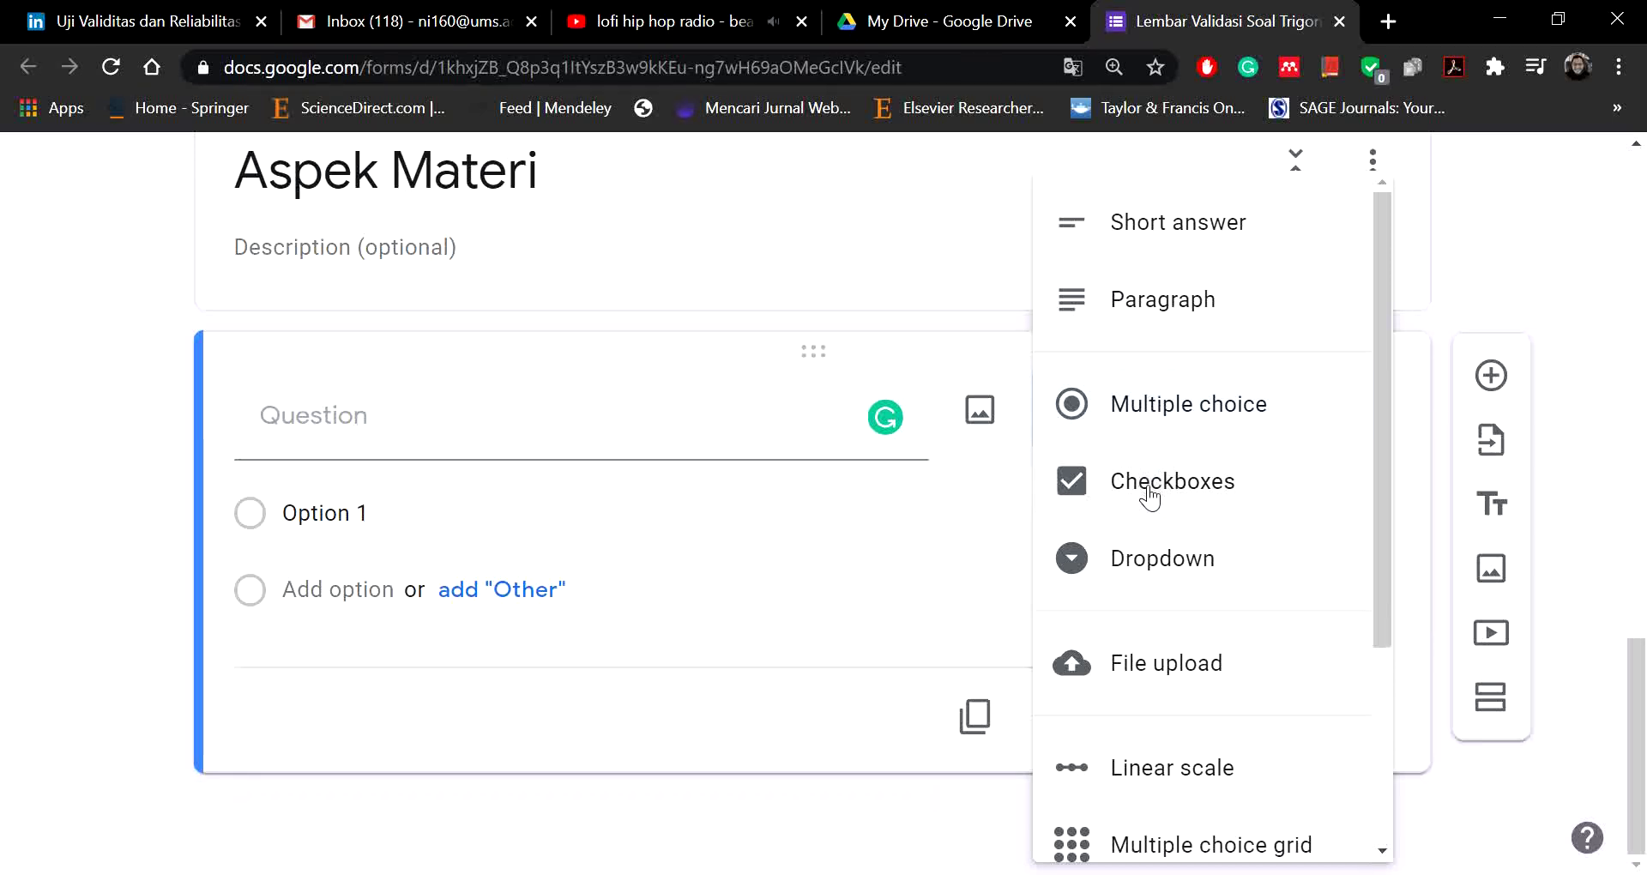
{"action": "scroll", "coordinate": [1149, 489], "scroll_direction": "down", "scroll_amount": 3}
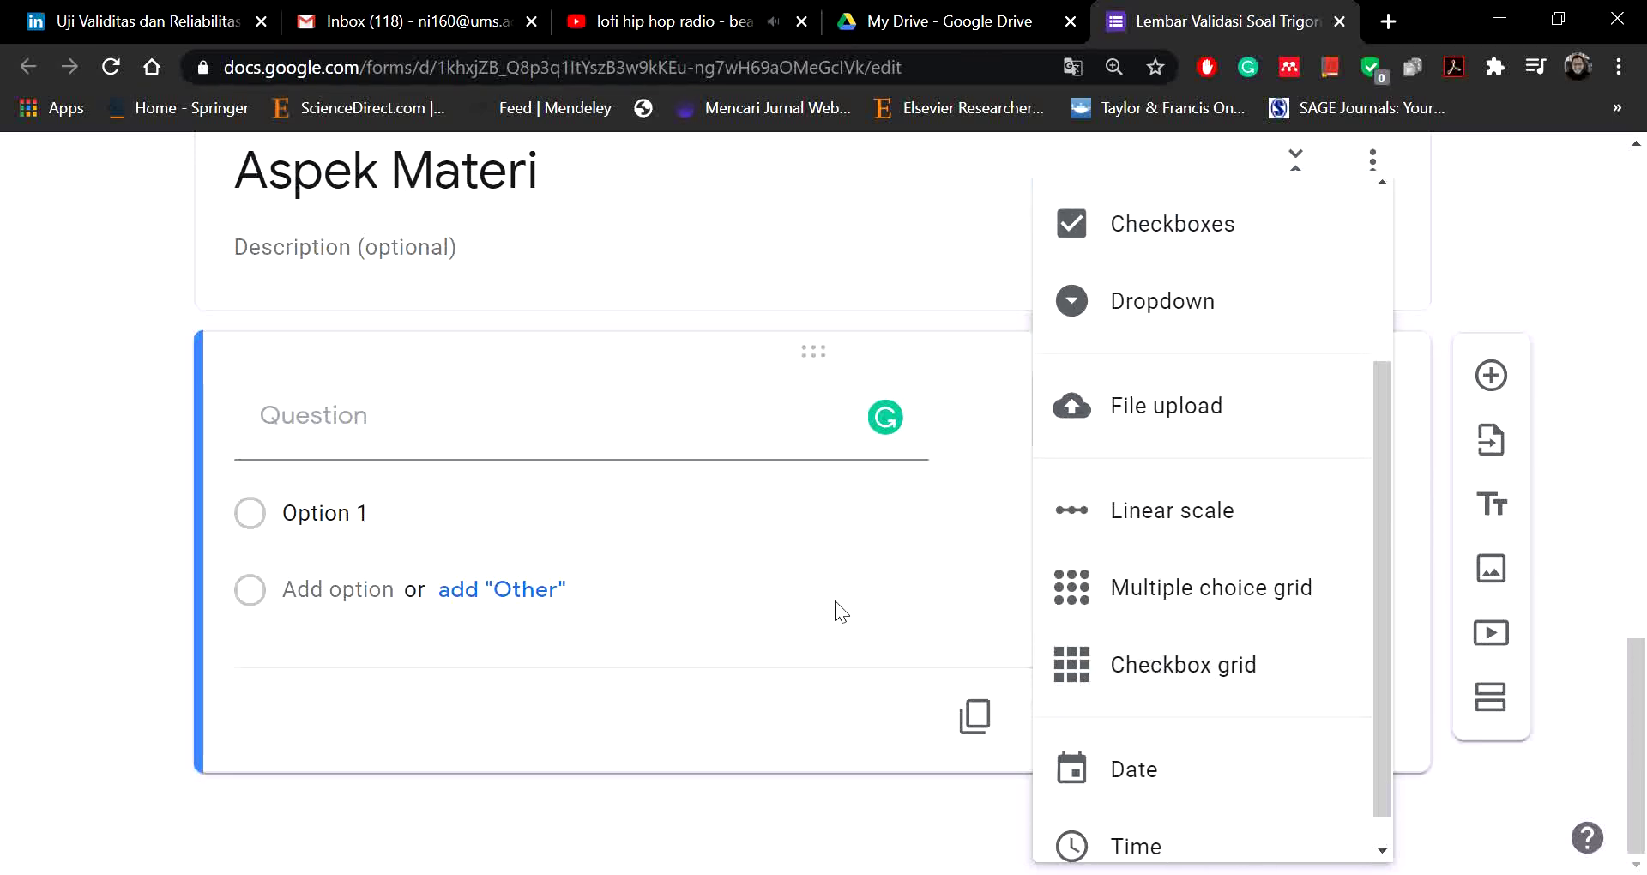
{"action": "left_click", "coordinate": [903, 620]}
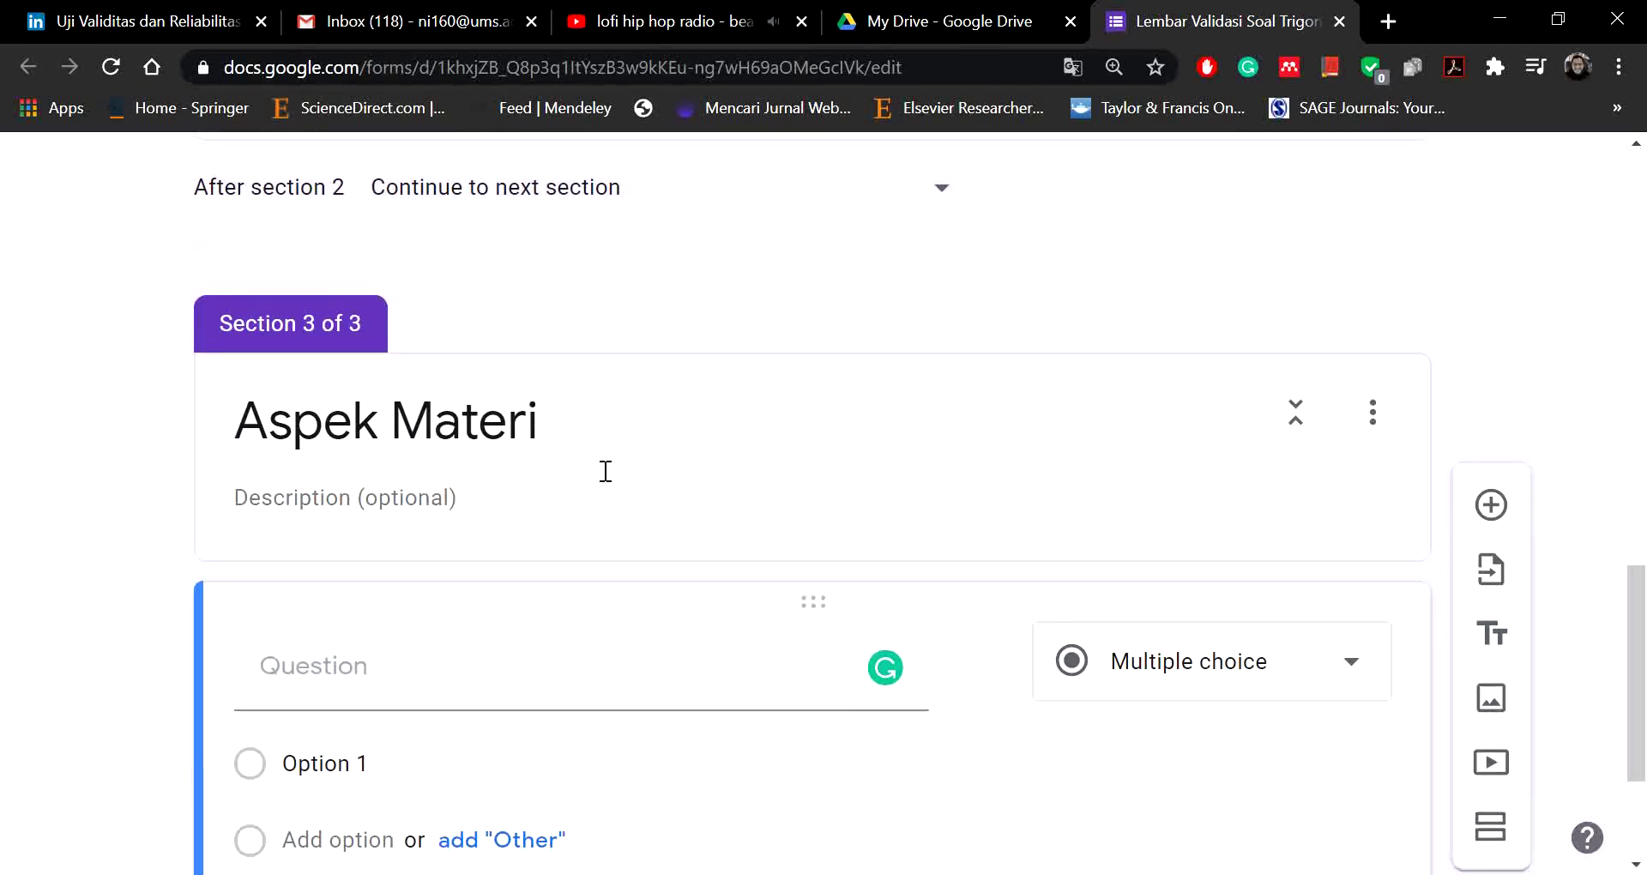
Step: Number the question "1." and paste in the first Aspek Materi criterion copied from the Word validation table
{"action": "left_click", "coordinate": [534, 427]}
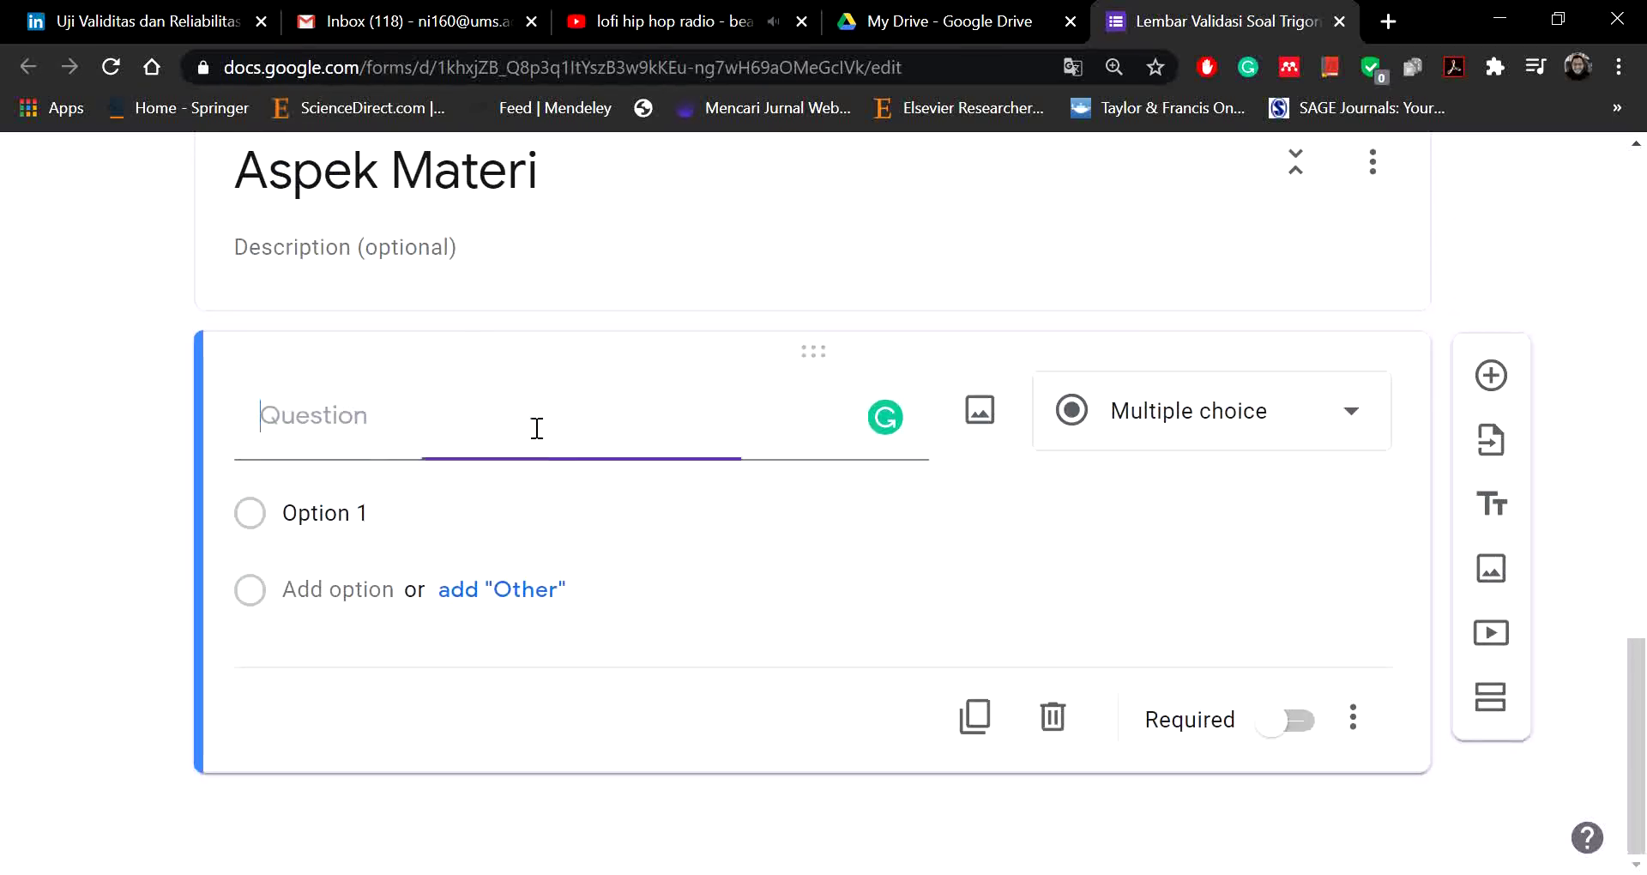
{"action": "type", "text": "1."}
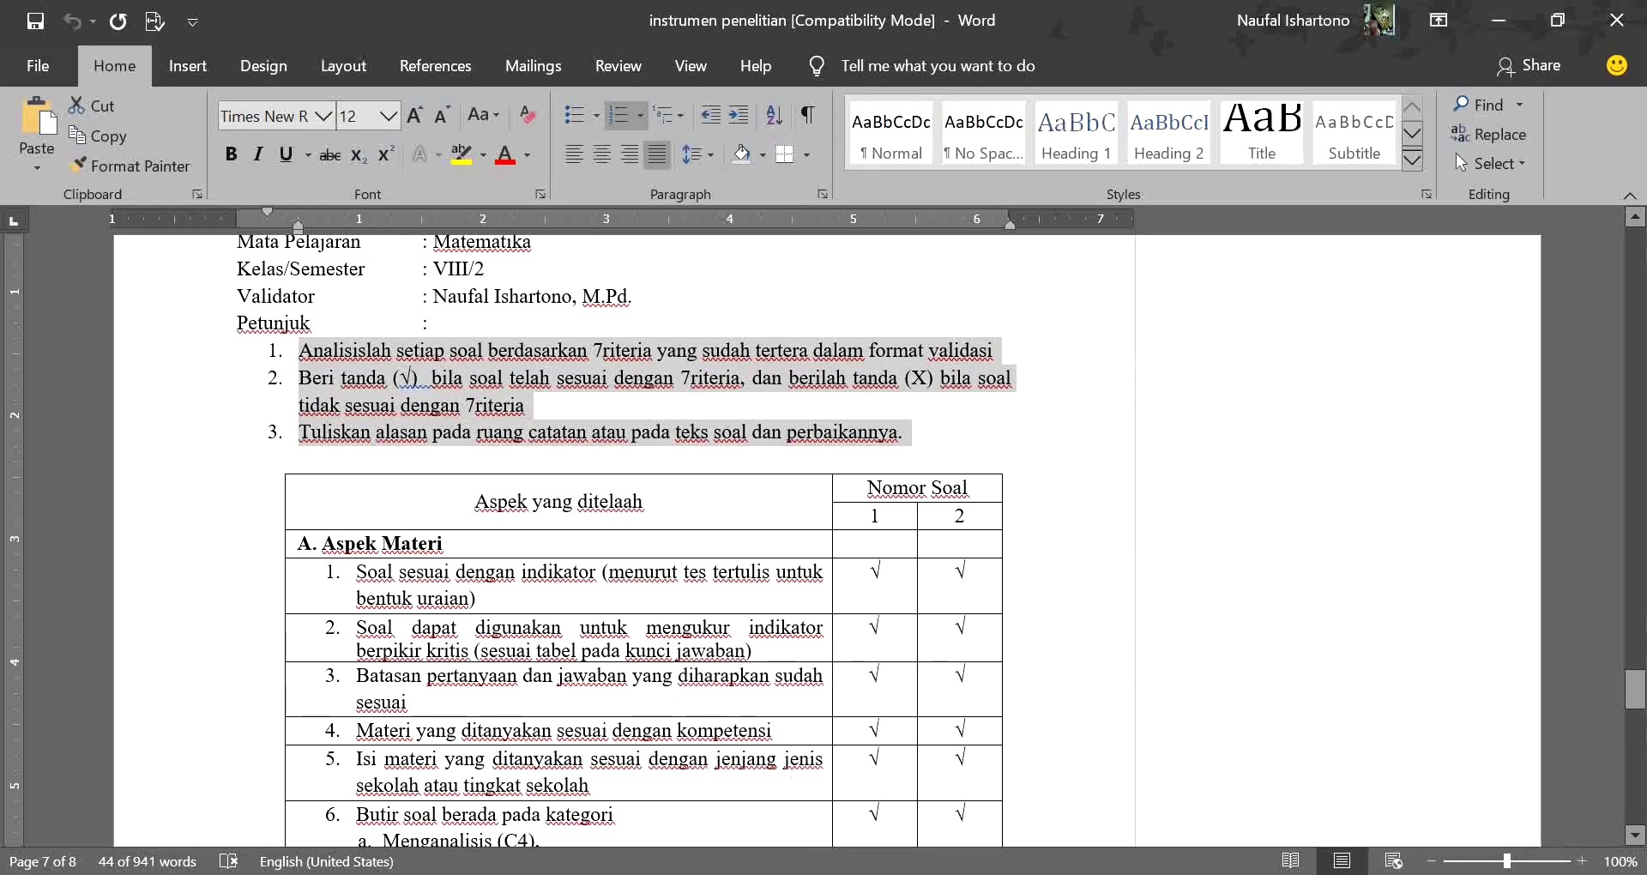
{"action": "left_click", "coordinate": [458, 513]}
{"action": "scroll", "coordinate": [418, 551], "scroll_direction": "down", "scroll_amount": 1}
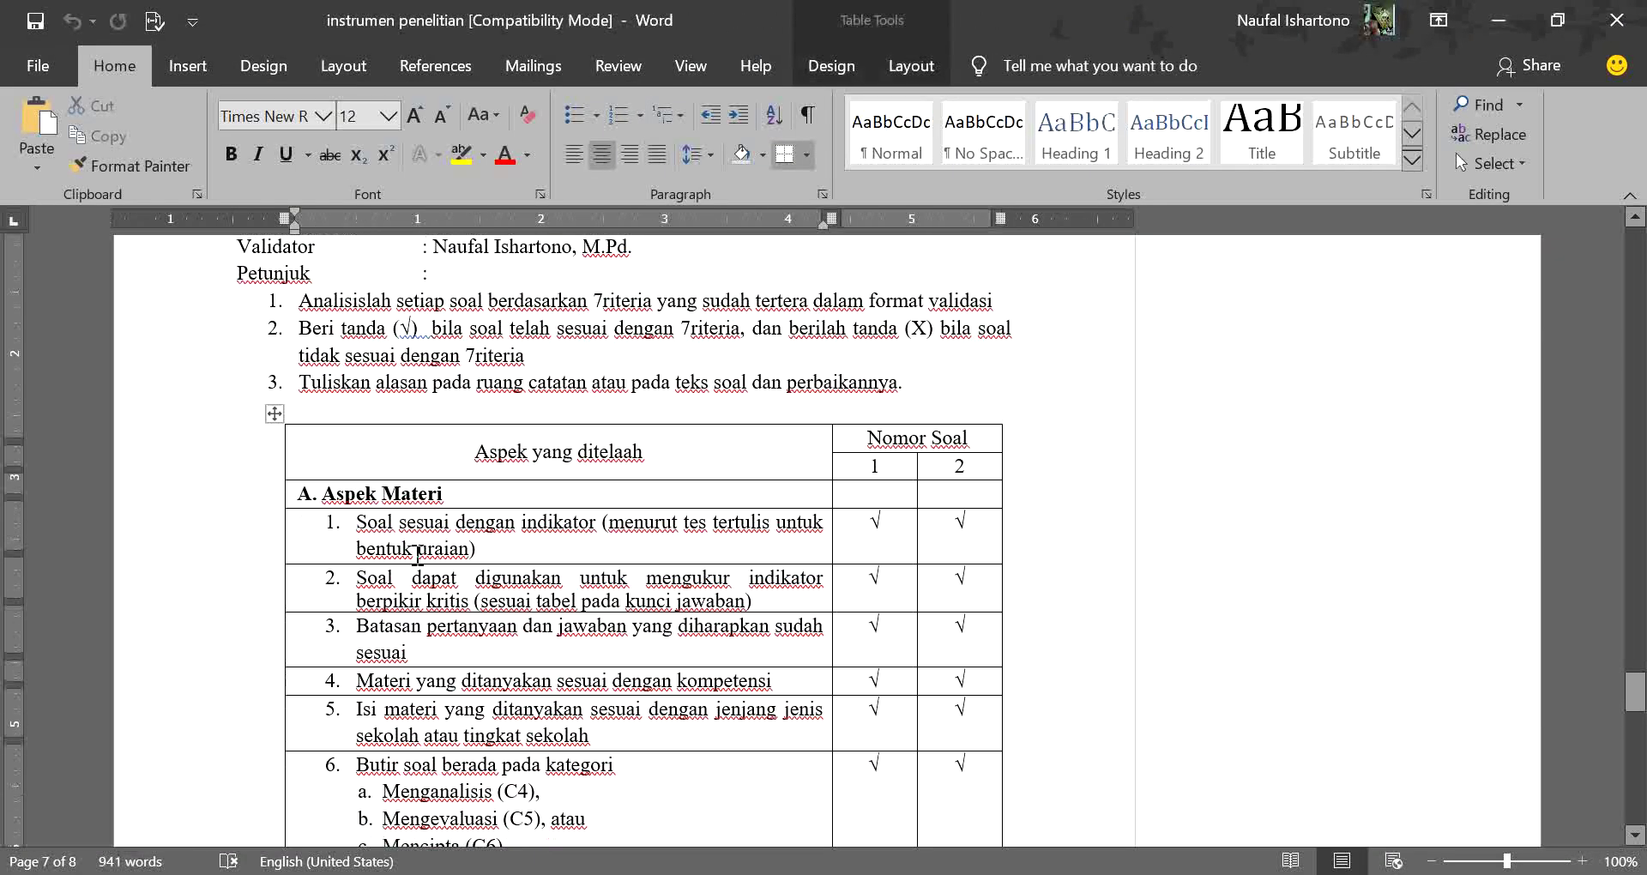
{"action": "left_click_drag", "start_coordinate": [478, 538], "coordinate": [355, 525]}
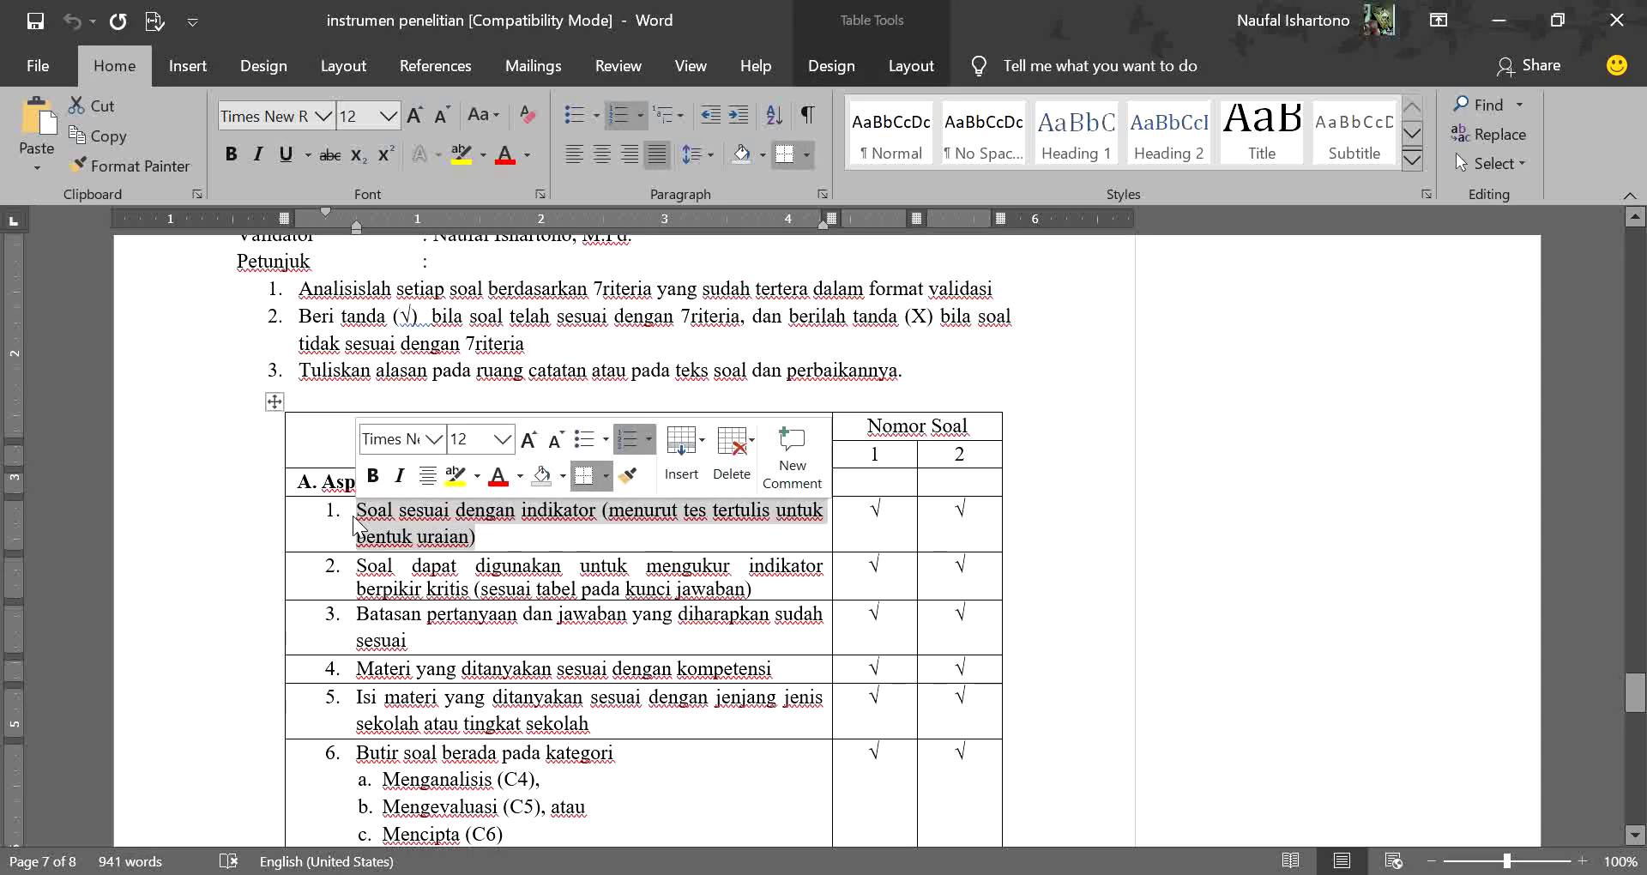
{"action": "key", "text": "ctrl+c"}
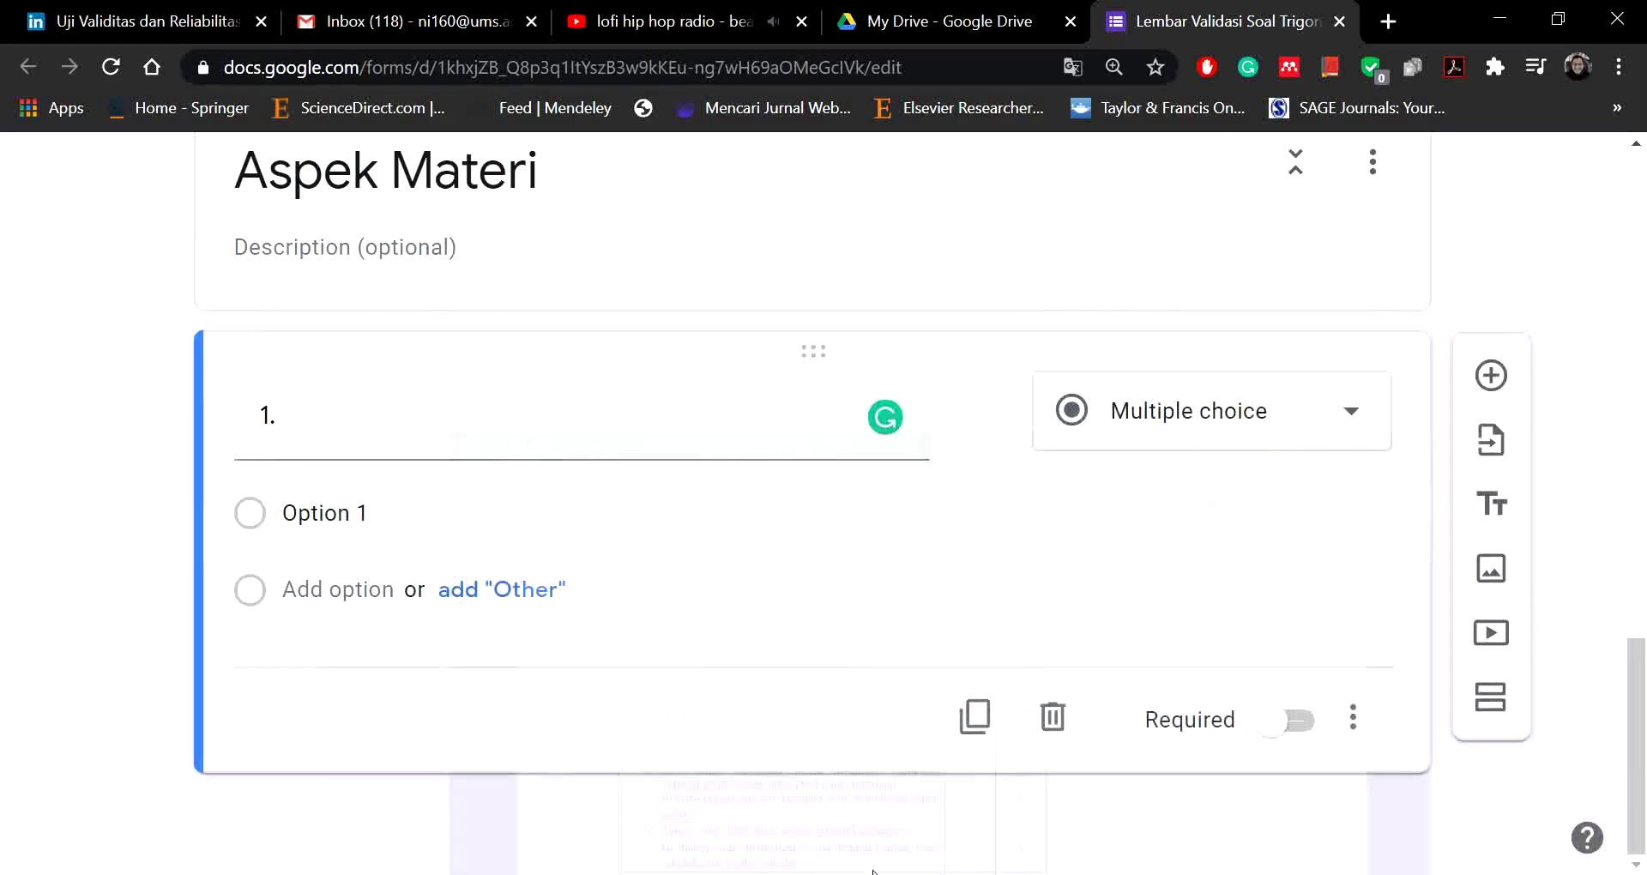
{"action": "left_click", "coordinate": [475, 449]}
{"action": "key", "text": "ctrl+v"}
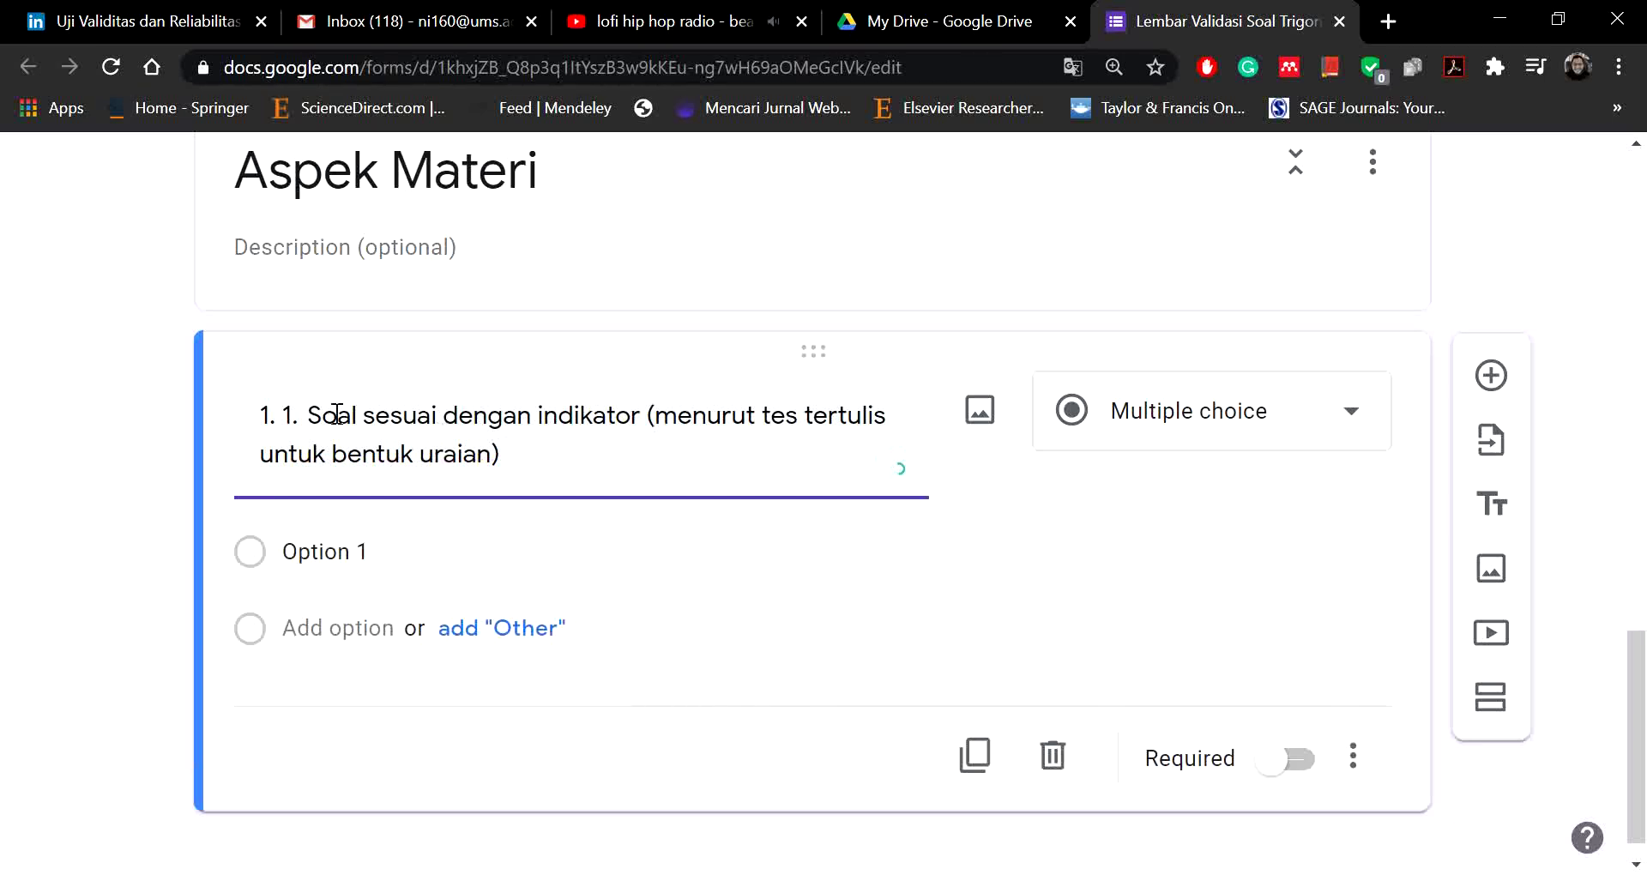
Step: Remove the duplicate number and the parenthetical remark so the question reads "1. Soal sesuai dengan indikator"
{"action": "left_click", "coordinate": [303, 412]}
{"action": "key", "text": "BackSpace"}
{"action": "key", "text": "BackSpace"}
{"action": "key", "text": "BackSpace"}
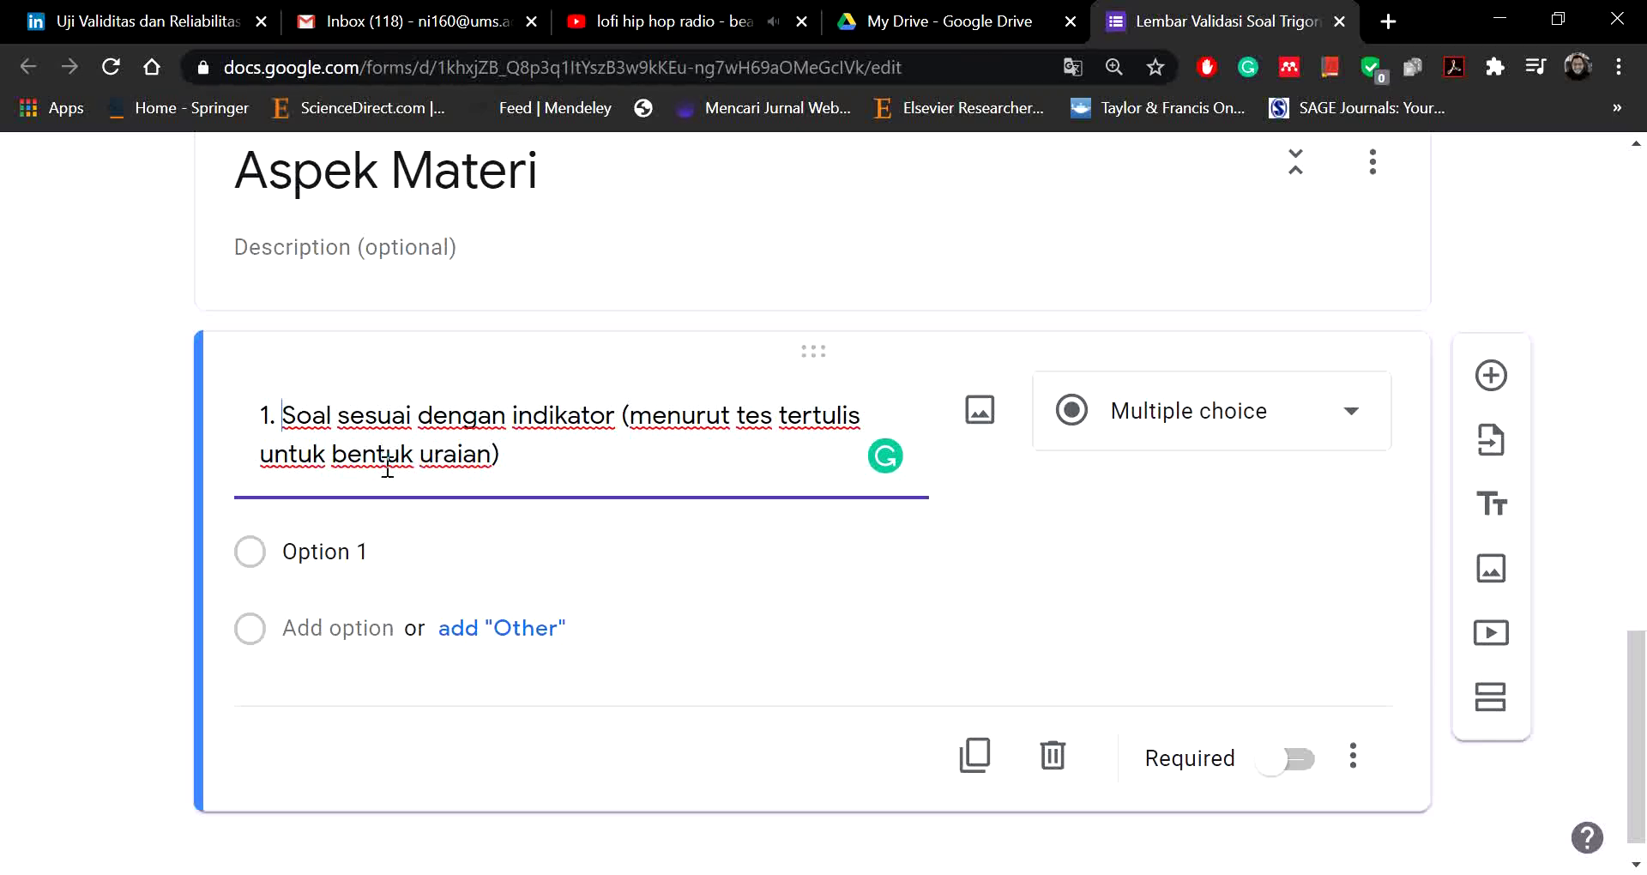
{"action": "left_click_drag", "start_coordinate": [523, 448], "coordinate": [624, 422]}
{"action": "key", "text": "BackSpace"}
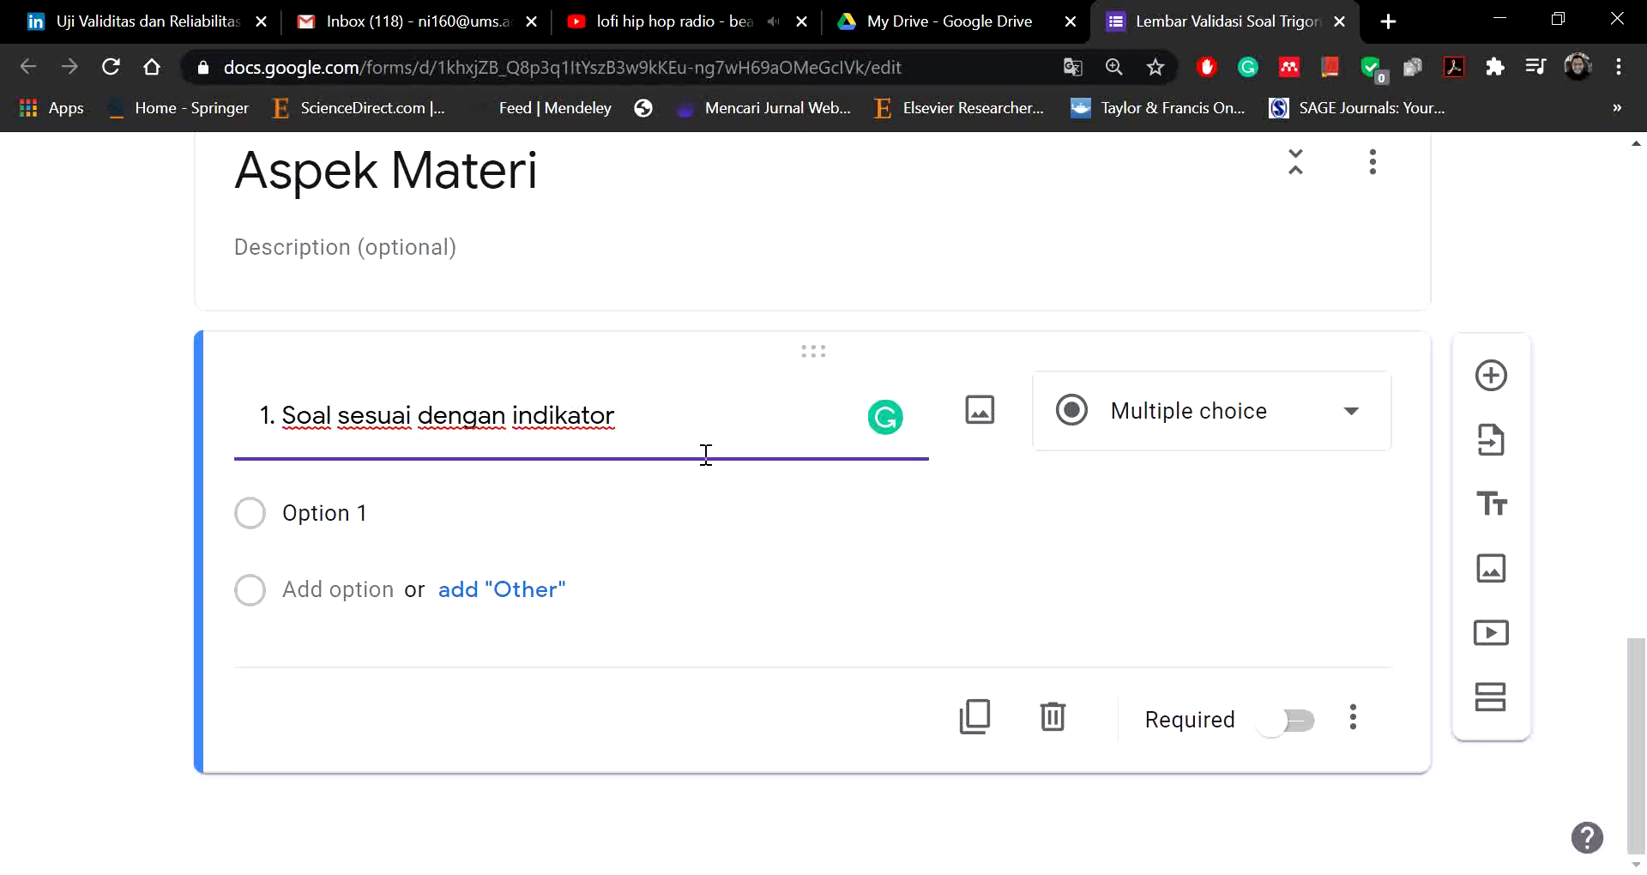
{"action": "left_click", "coordinate": [1251, 433]}
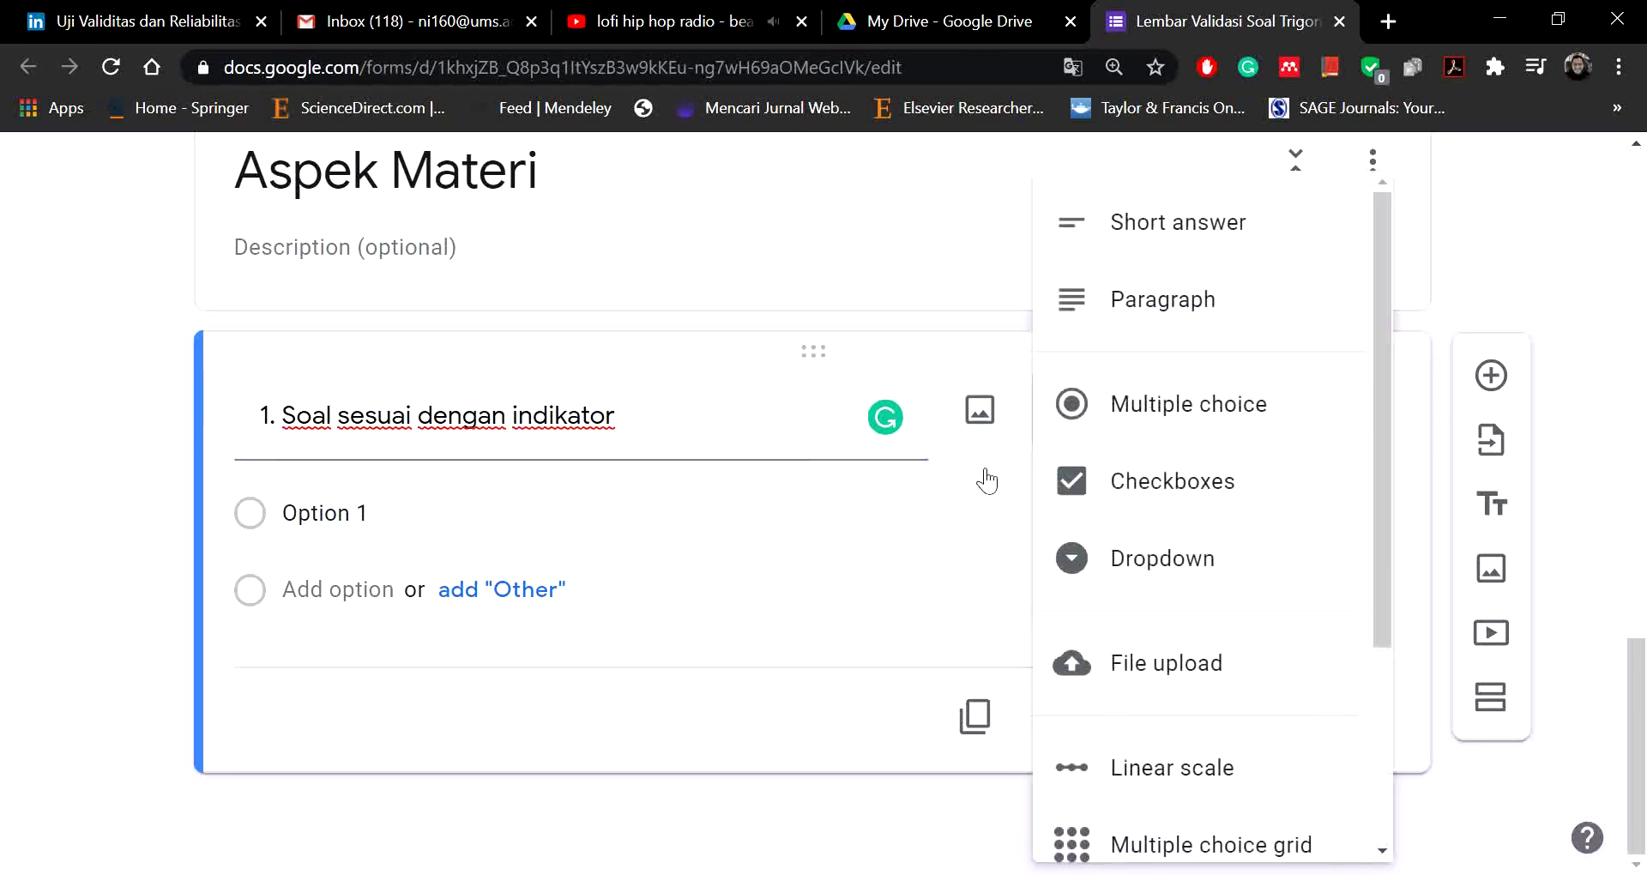
{"action": "left_click", "coordinate": [911, 500]}
{"action": "left_click", "coordinate": [575, 499]}
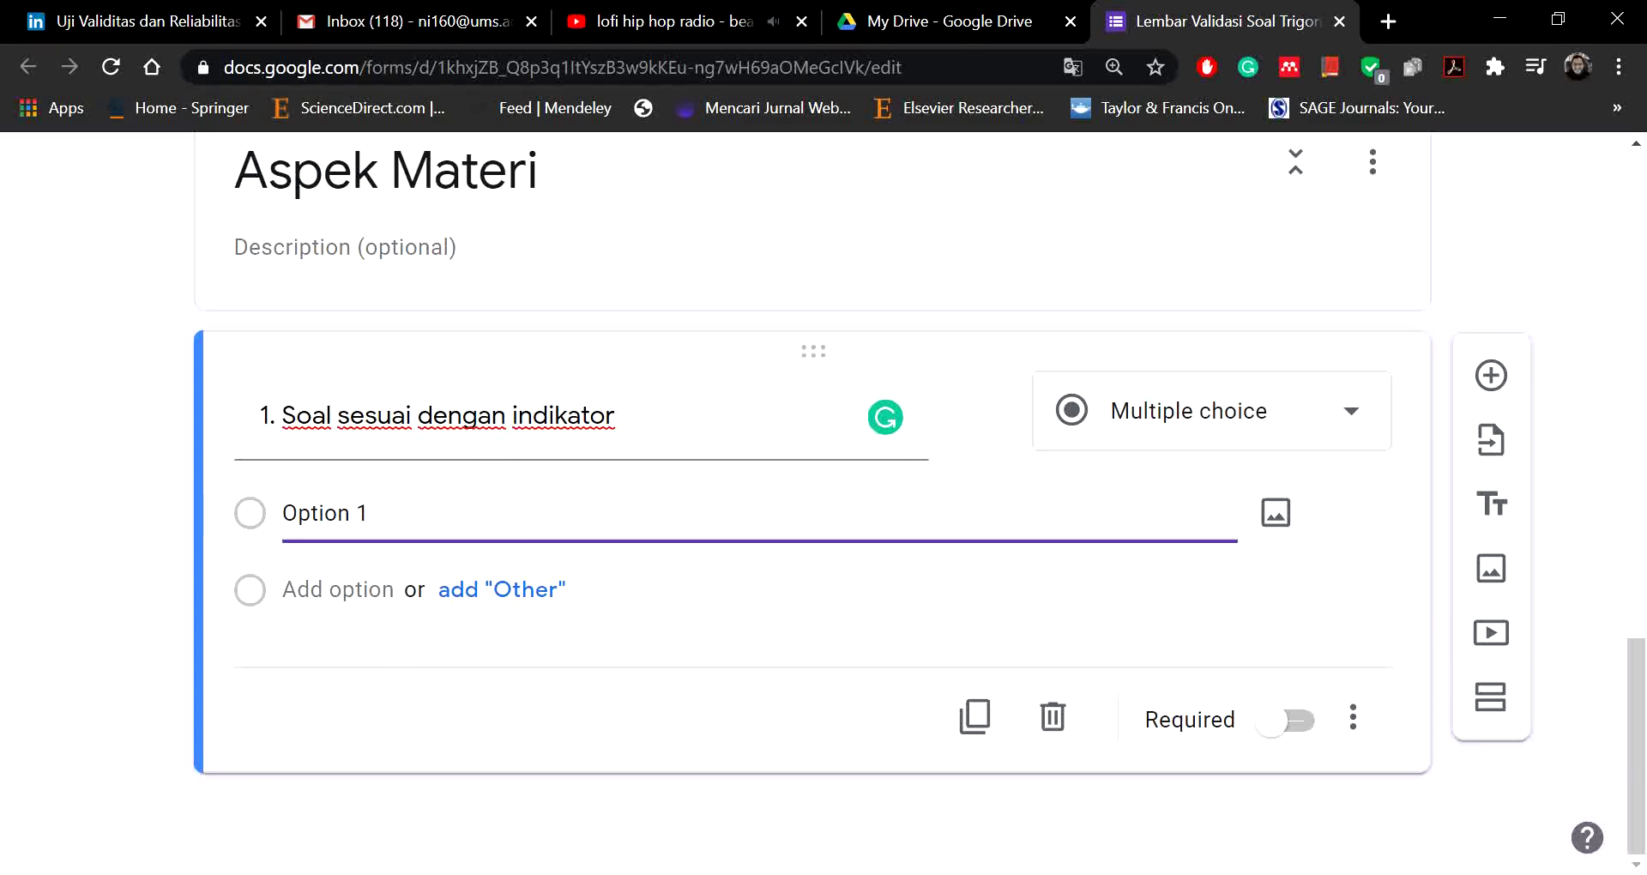
Step: Begin the Aspek Materi section description with the line "Mohon pilih dengan kriteria berikut:"
{"action": "key", "text": "alt+Tab"}
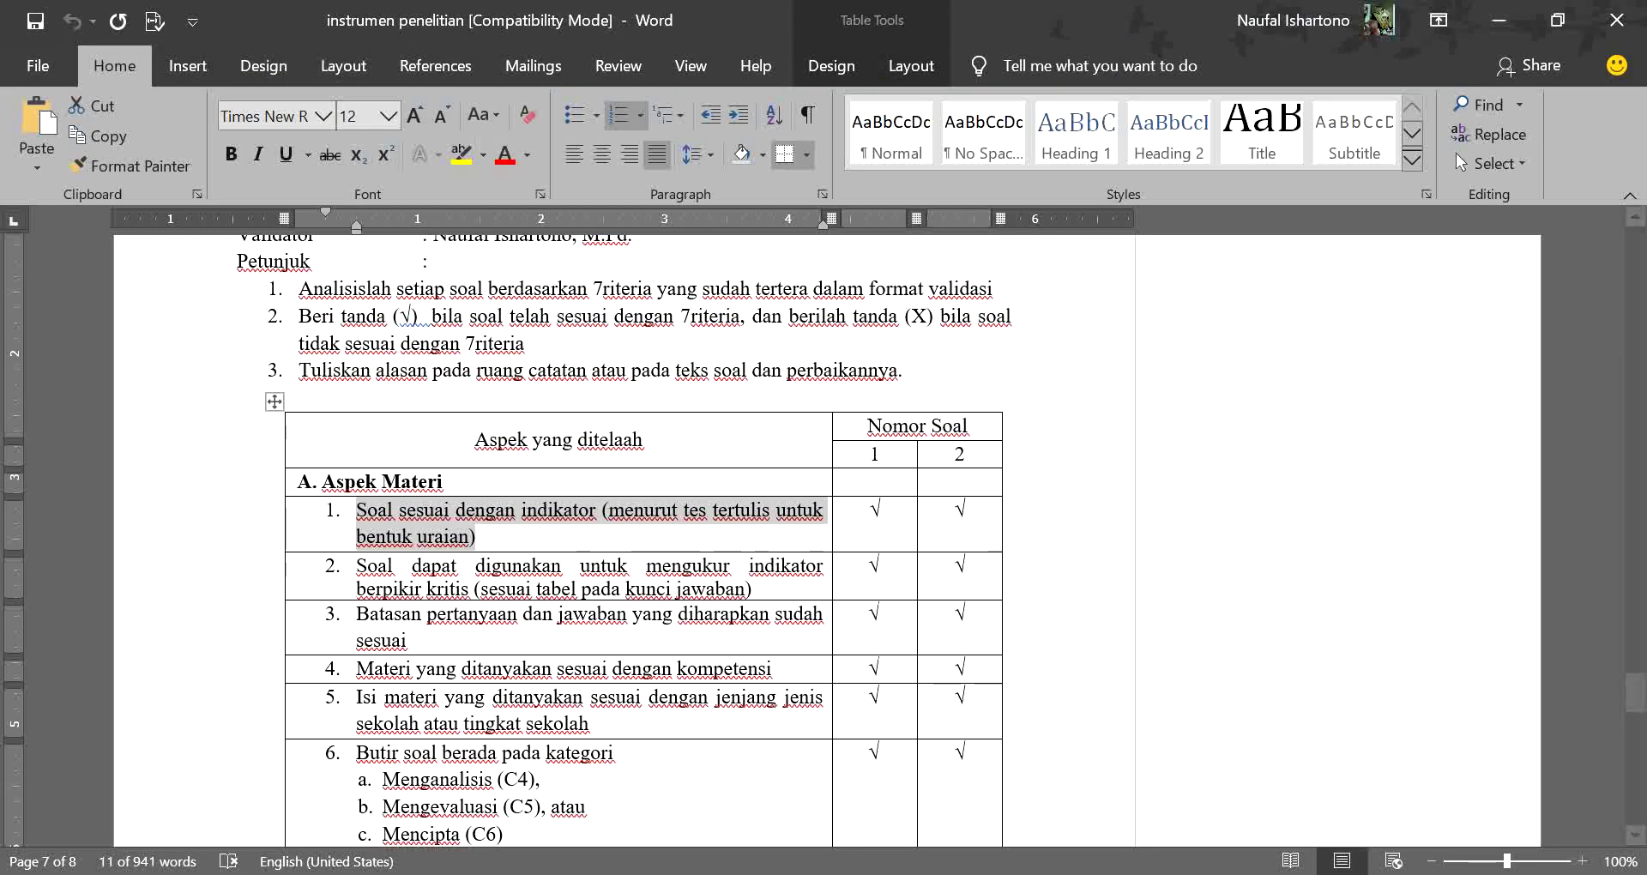
{"action": "key", "text": "alt+Tab"}
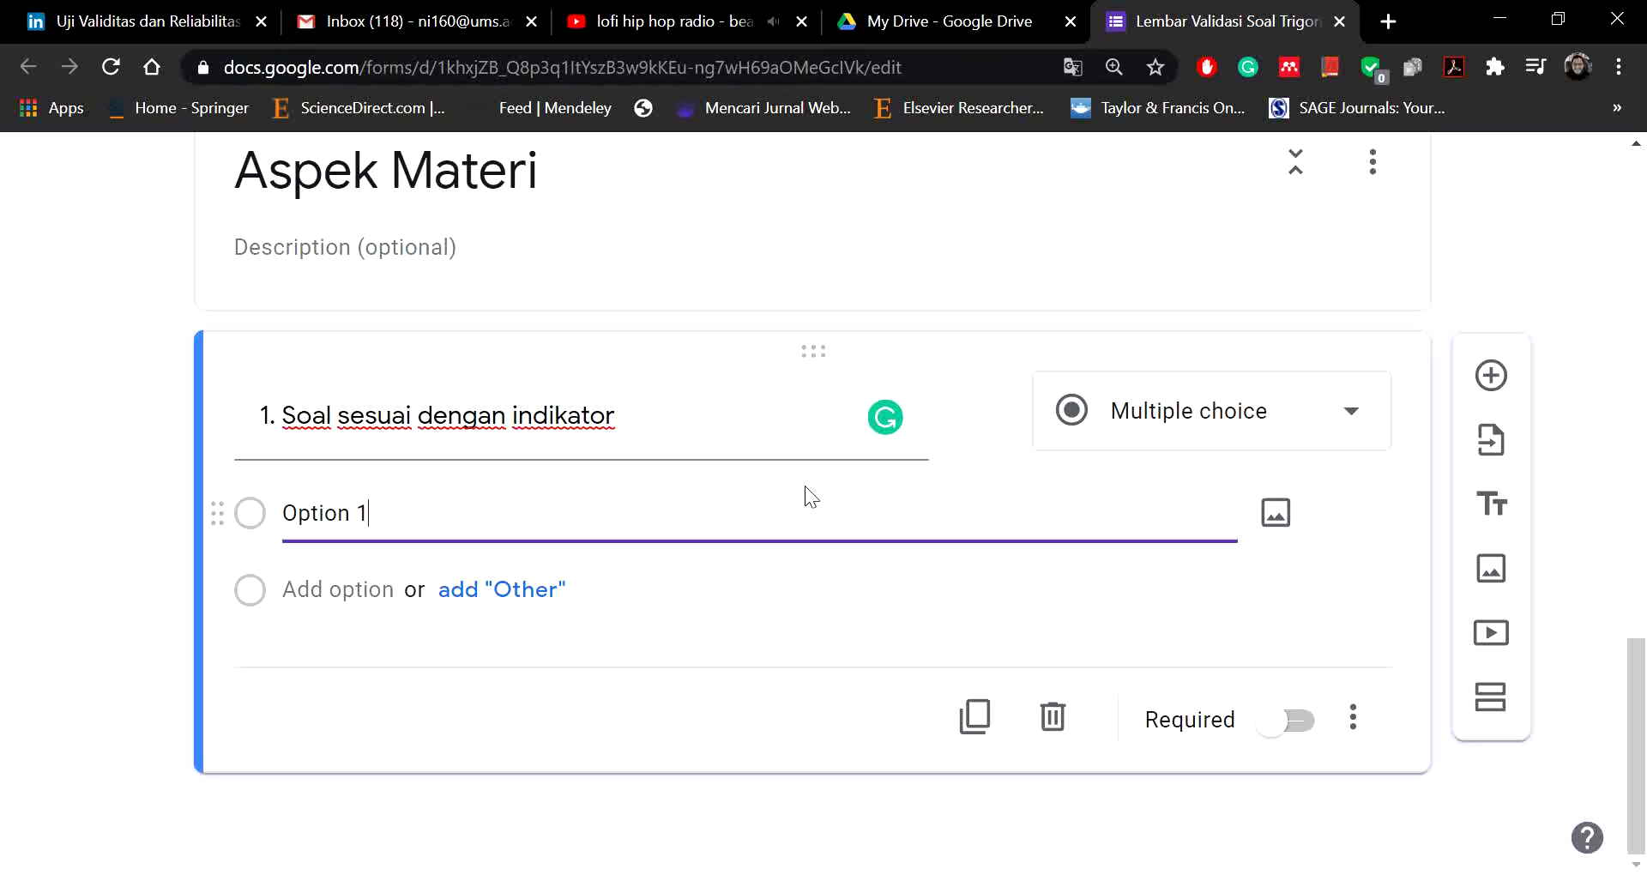
{"action": "scroll", "coordinate": [488, 503], "scroll_direction": "up", "scroll_amount": 3}
{"action": "left_click", "coordinate": [516, 506]}
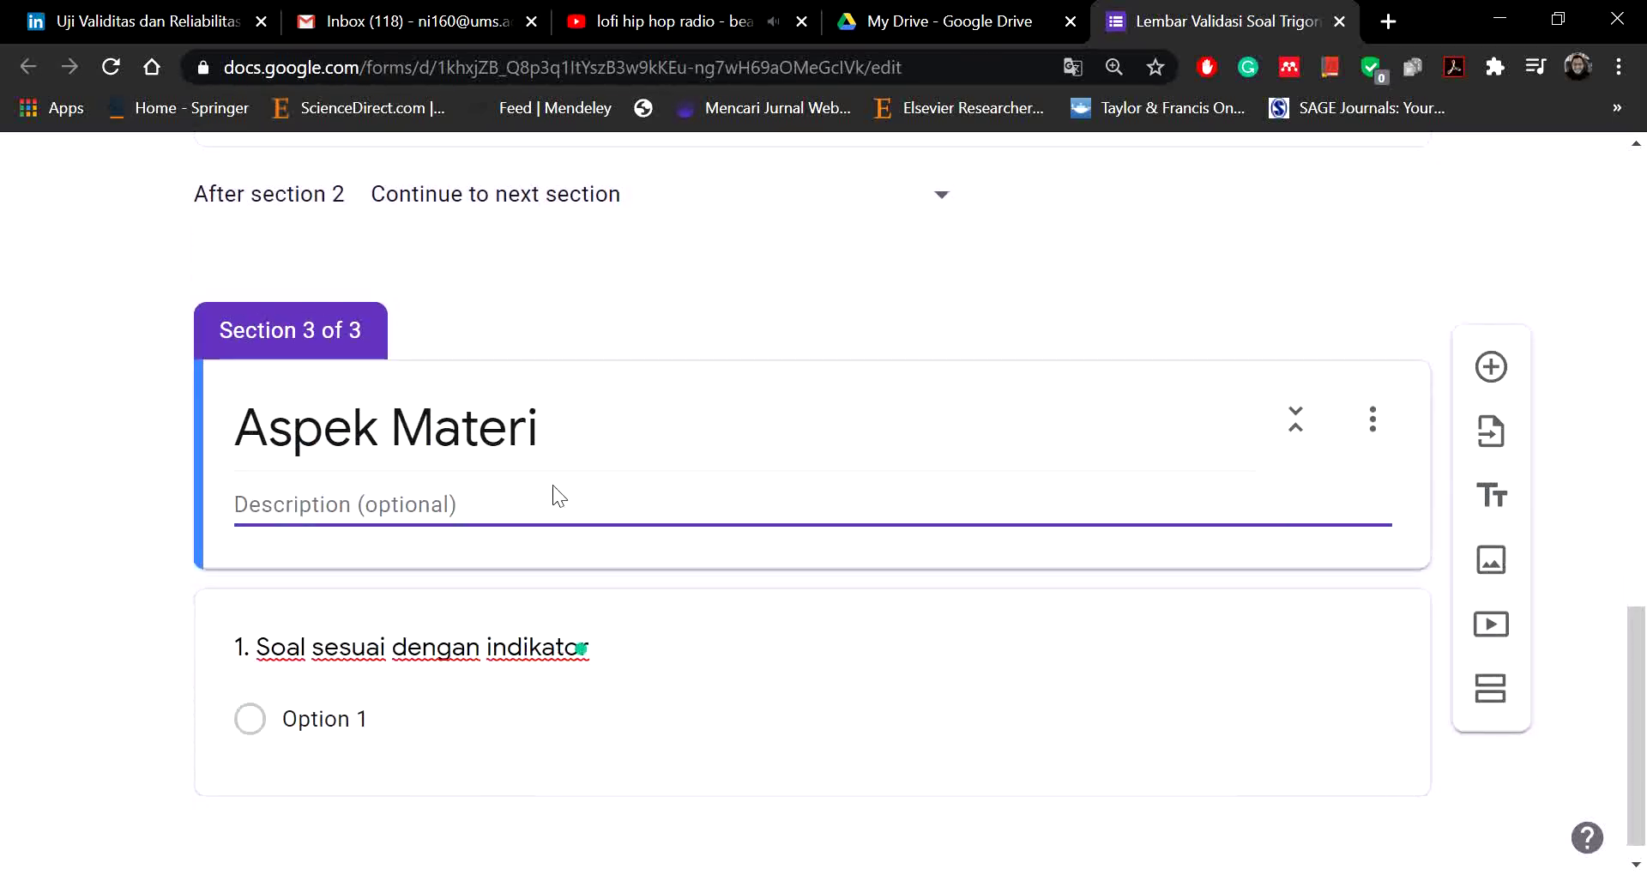
{"action": "type", "text": "1"}
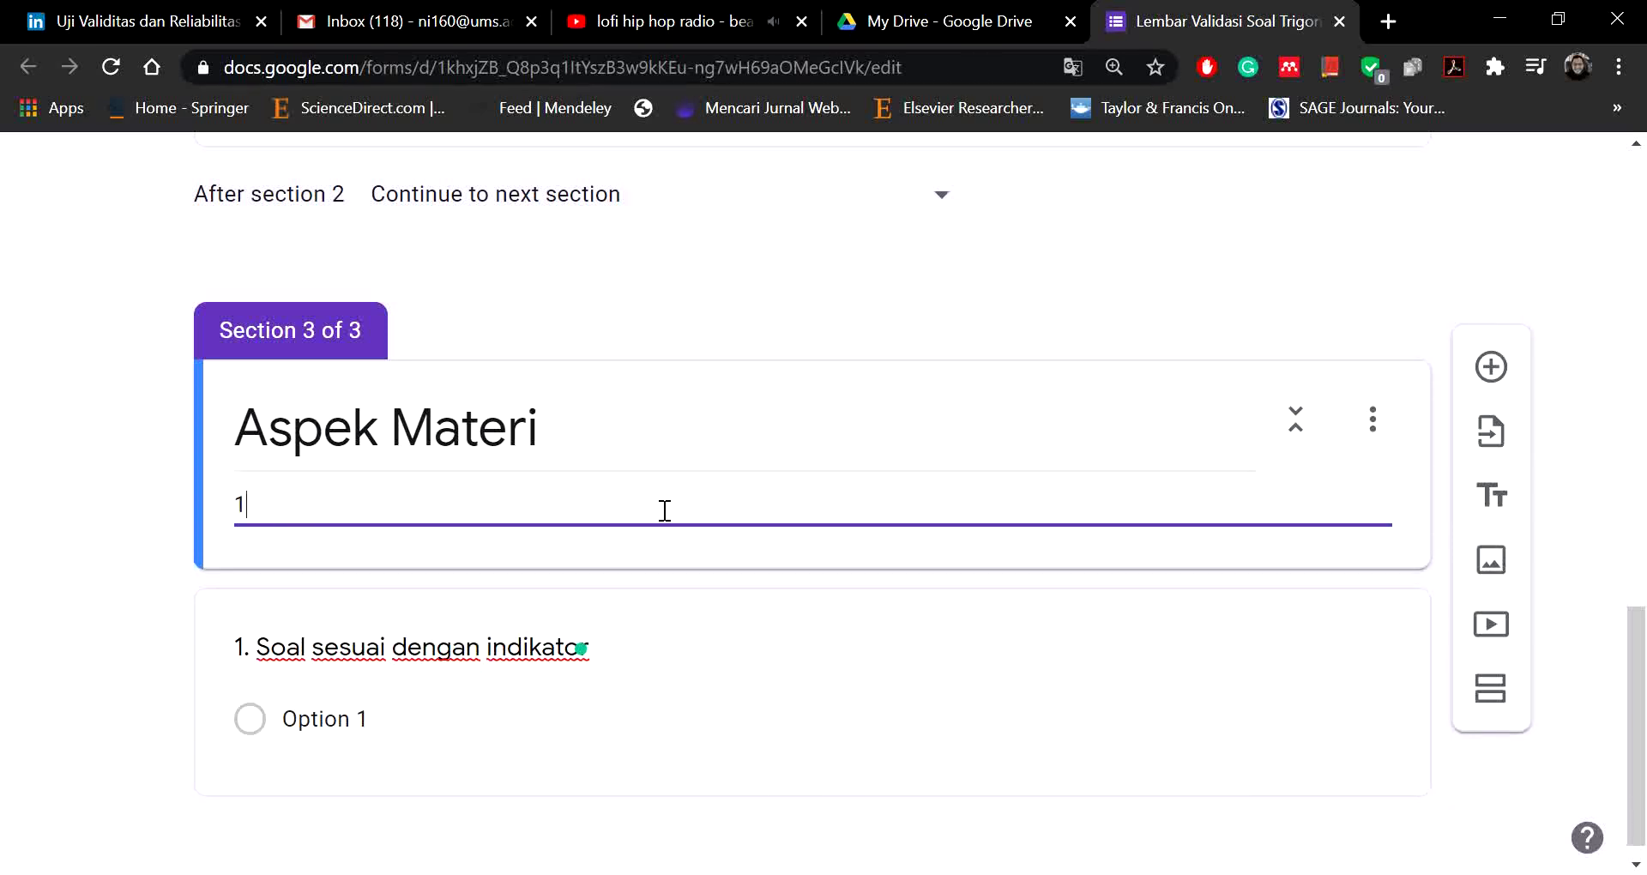
{"action": "type", "text": "."}
{"action": "key", "text": "BackSpace"}
{"action": "key", "text": "BackSpace"}
{"action": "type", "text": "Pil"}
{"action": "key", "text": "BackSpace"}
{"action": "key", "text": "BackSpace"}
{"action": "key", "text": "BackSpace"}
{"action": "type", "text": "Mohon pilih "}
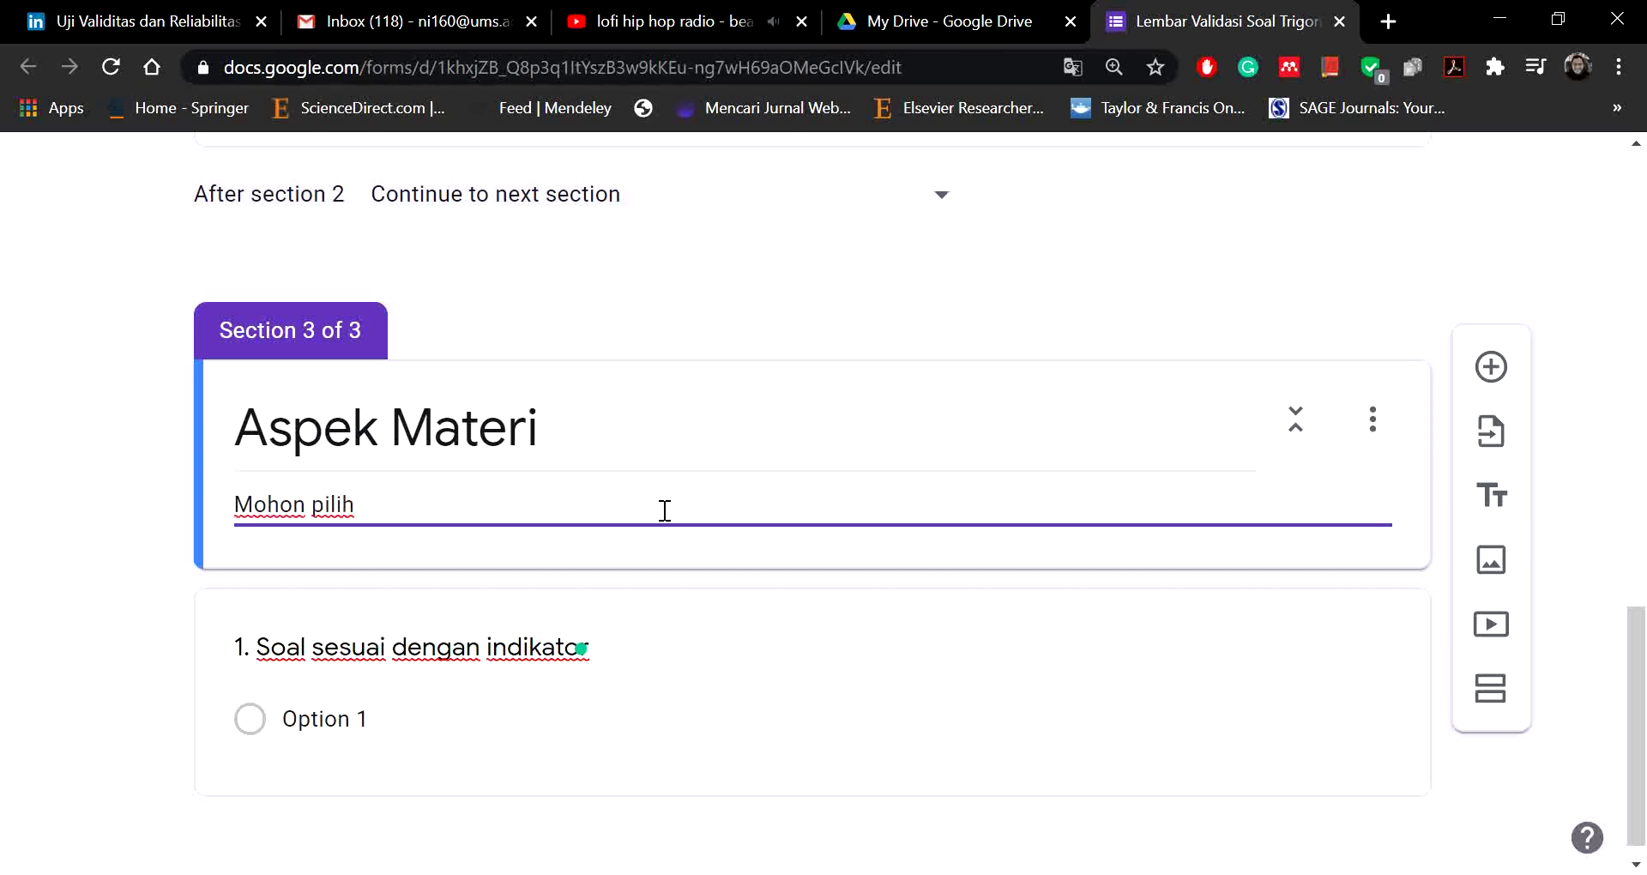
{"action": "type", "text": "dengan krit"}
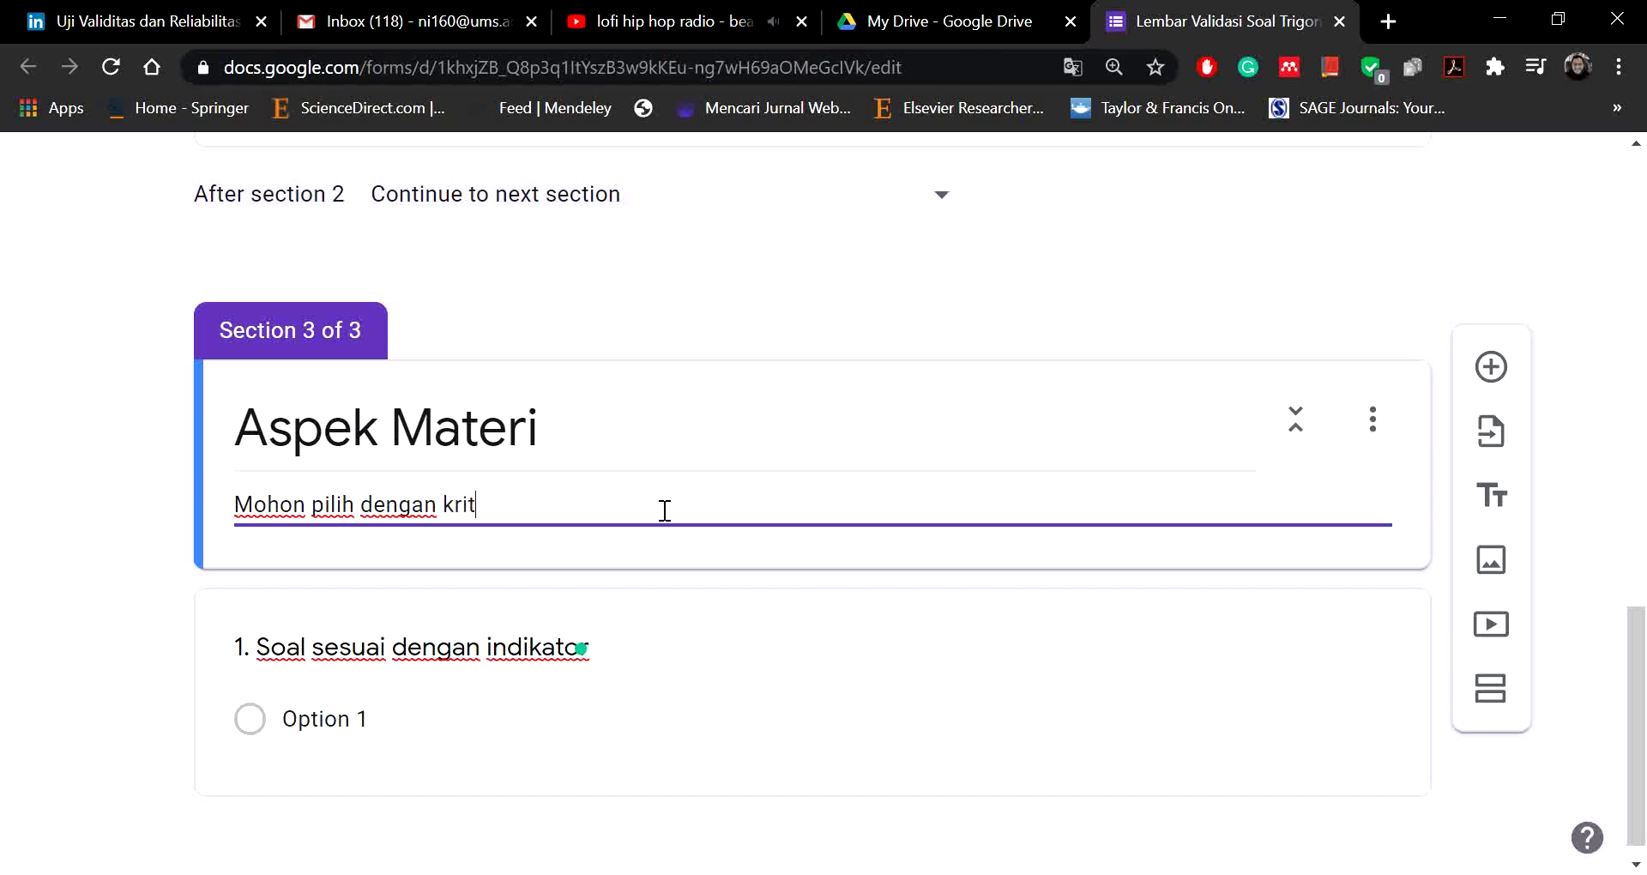
{"action": "type", "text": "eria berikut:"}
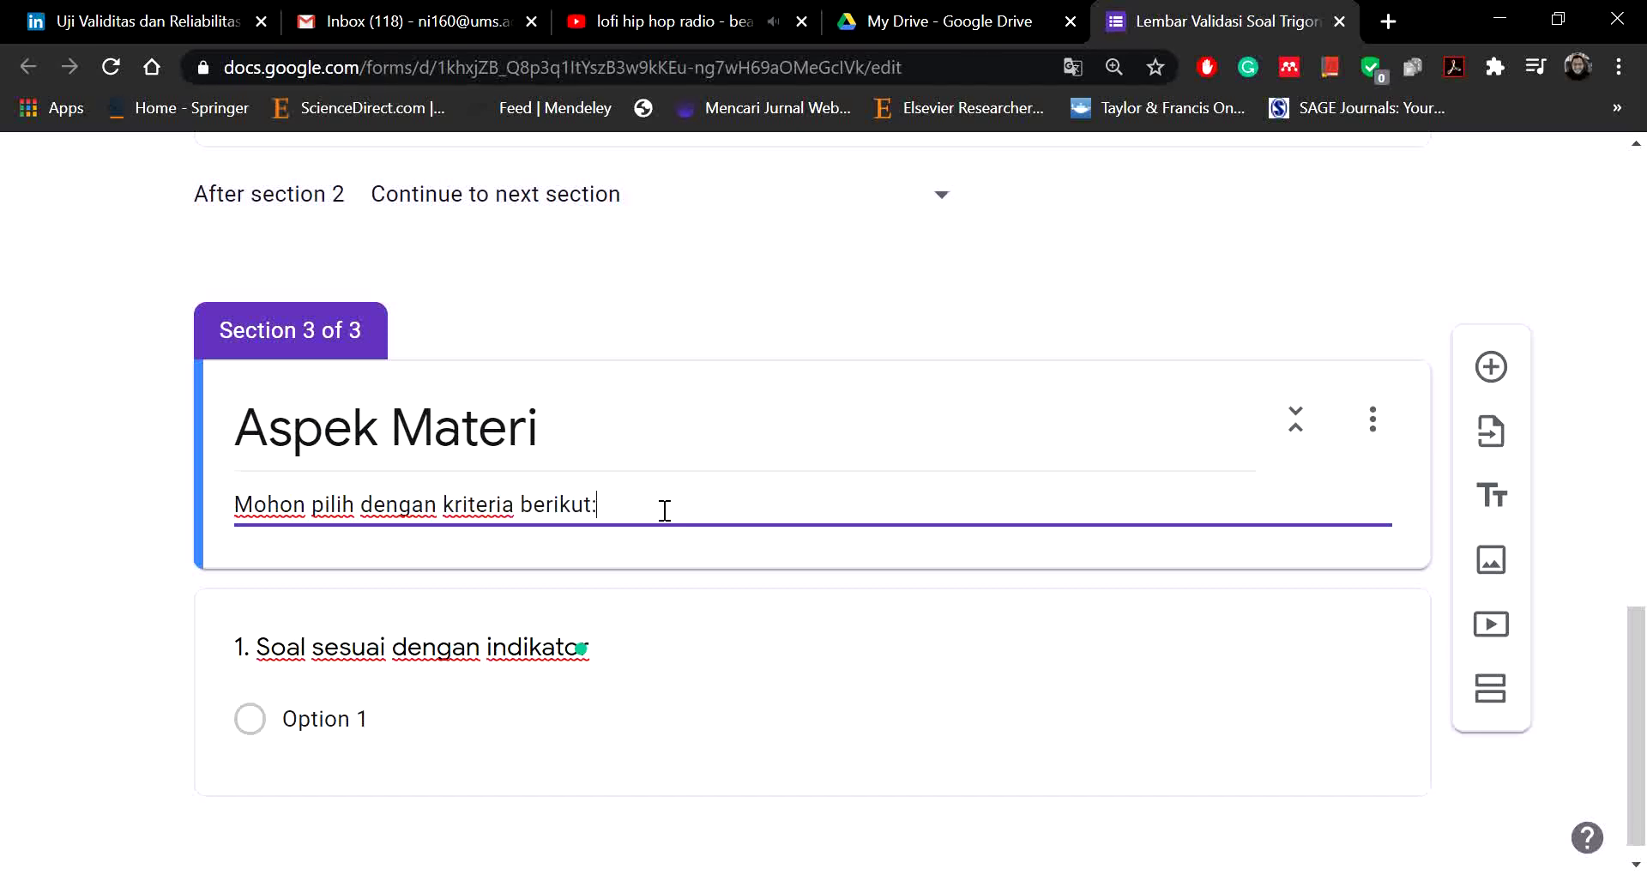
Step: Add the ratings "4. Sangat Setuju" and "3. Setuju" on separate lines below the introductory line of the section description
{"action": "key", "text": "Return"}
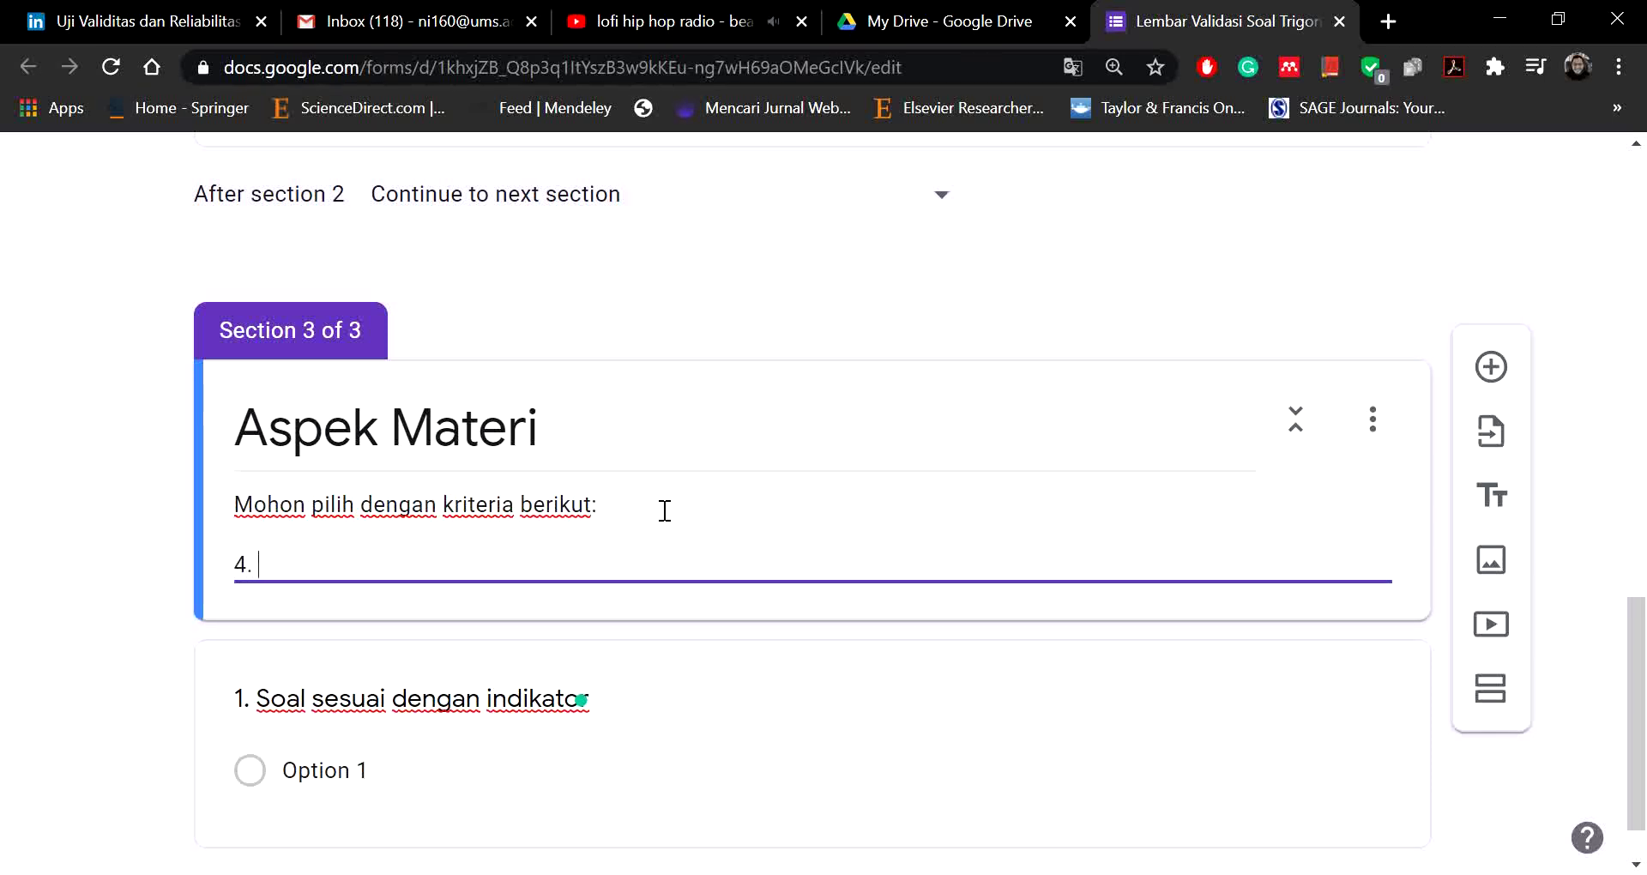
{"action": "type", "text": "4. Sangat S"}
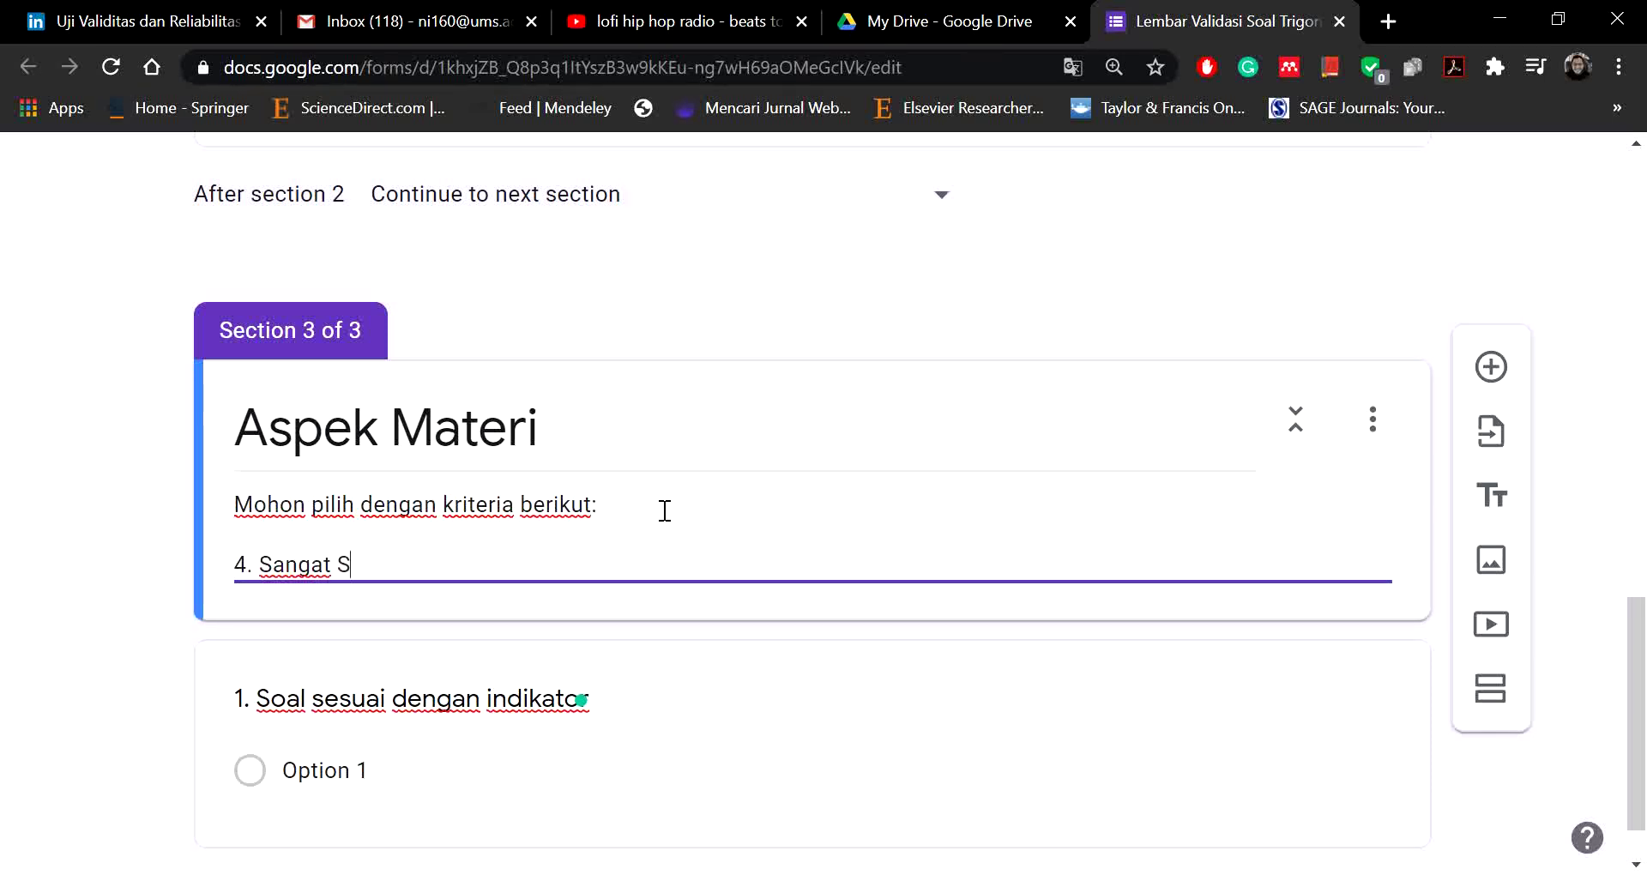
{"action": "type", "text": "etuju"}
{"action": "key", "text": "Return"}
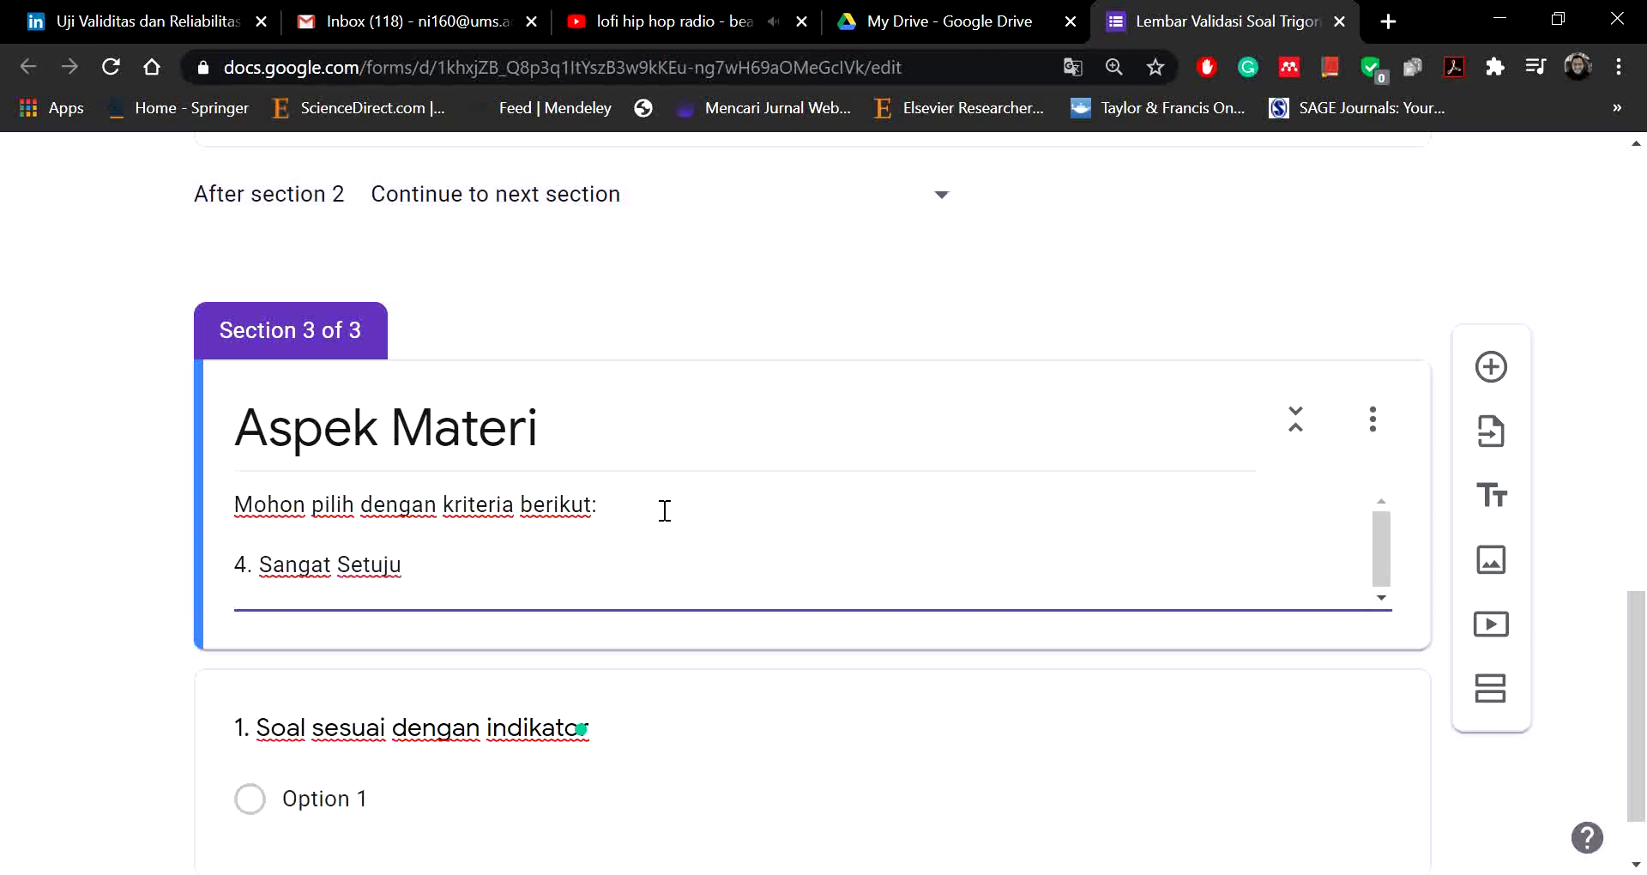
{"action": "type", "text": "3. Setuju"}
Step: Complete the rating list in the section description with "2. Tidak Setuju" and "1. Sangat Tidak Setuju"
{"action": "key", "text": "Return"}
{"action": "type", "text": "2. S"}
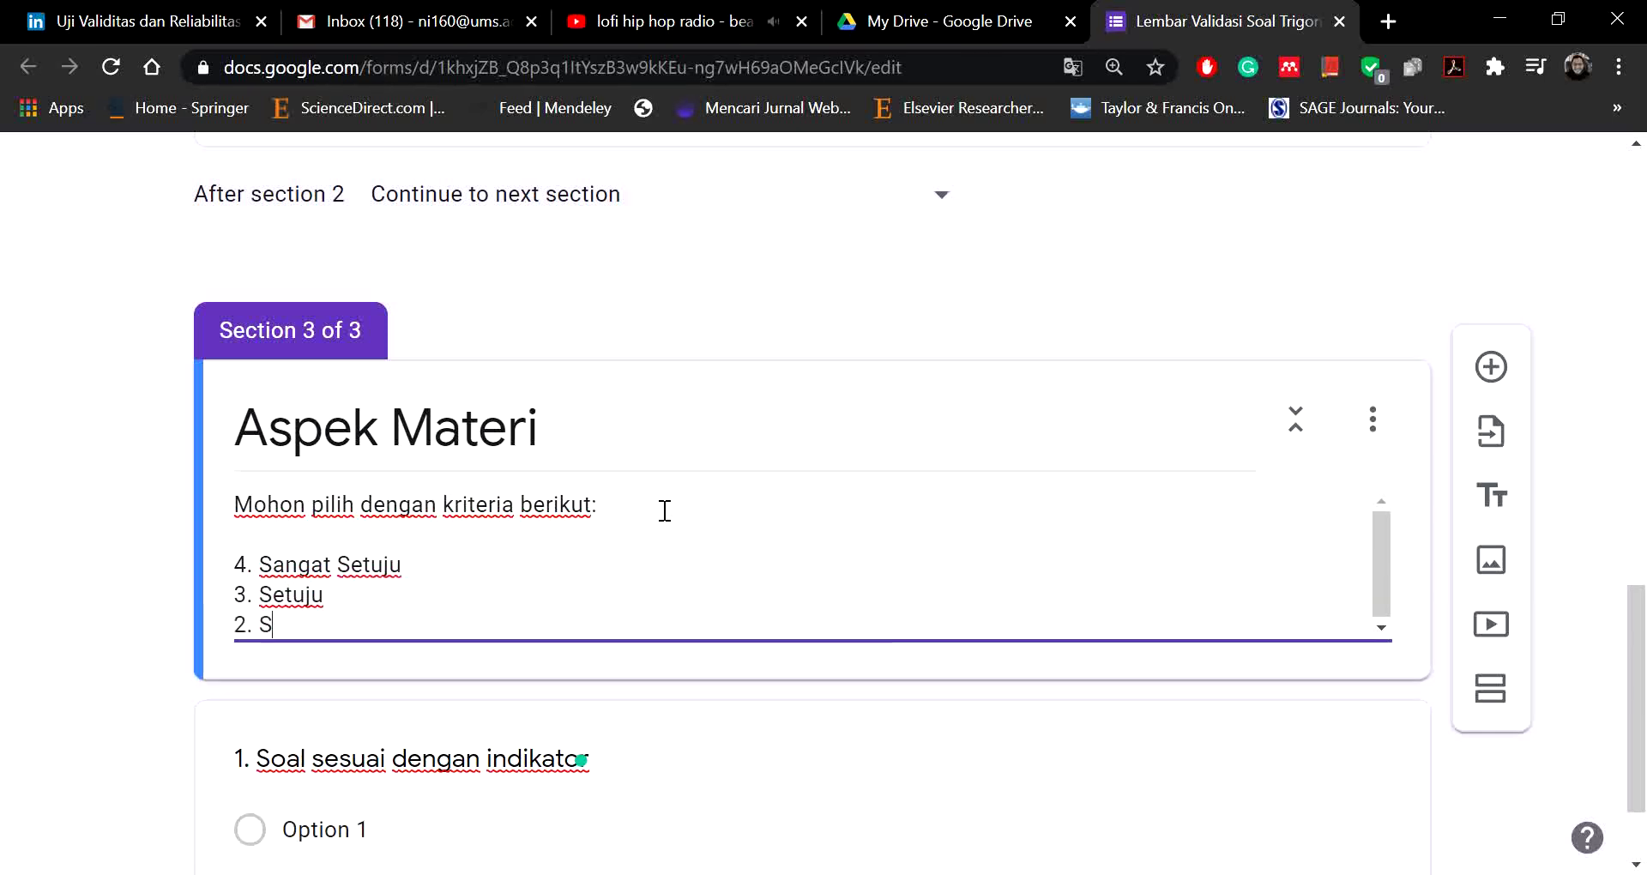
{"action": "type", "text": "a"}
{"action": "key", "text": "BackSpace"}
{"action": "key", "text": "BackSpace"}
{"action": "type", "text": "ti"}
{"action": "key", "text": "BackSpace"}
{"action": "key", "text": "BackSpace"}
{"action": "type", "text": "T"}
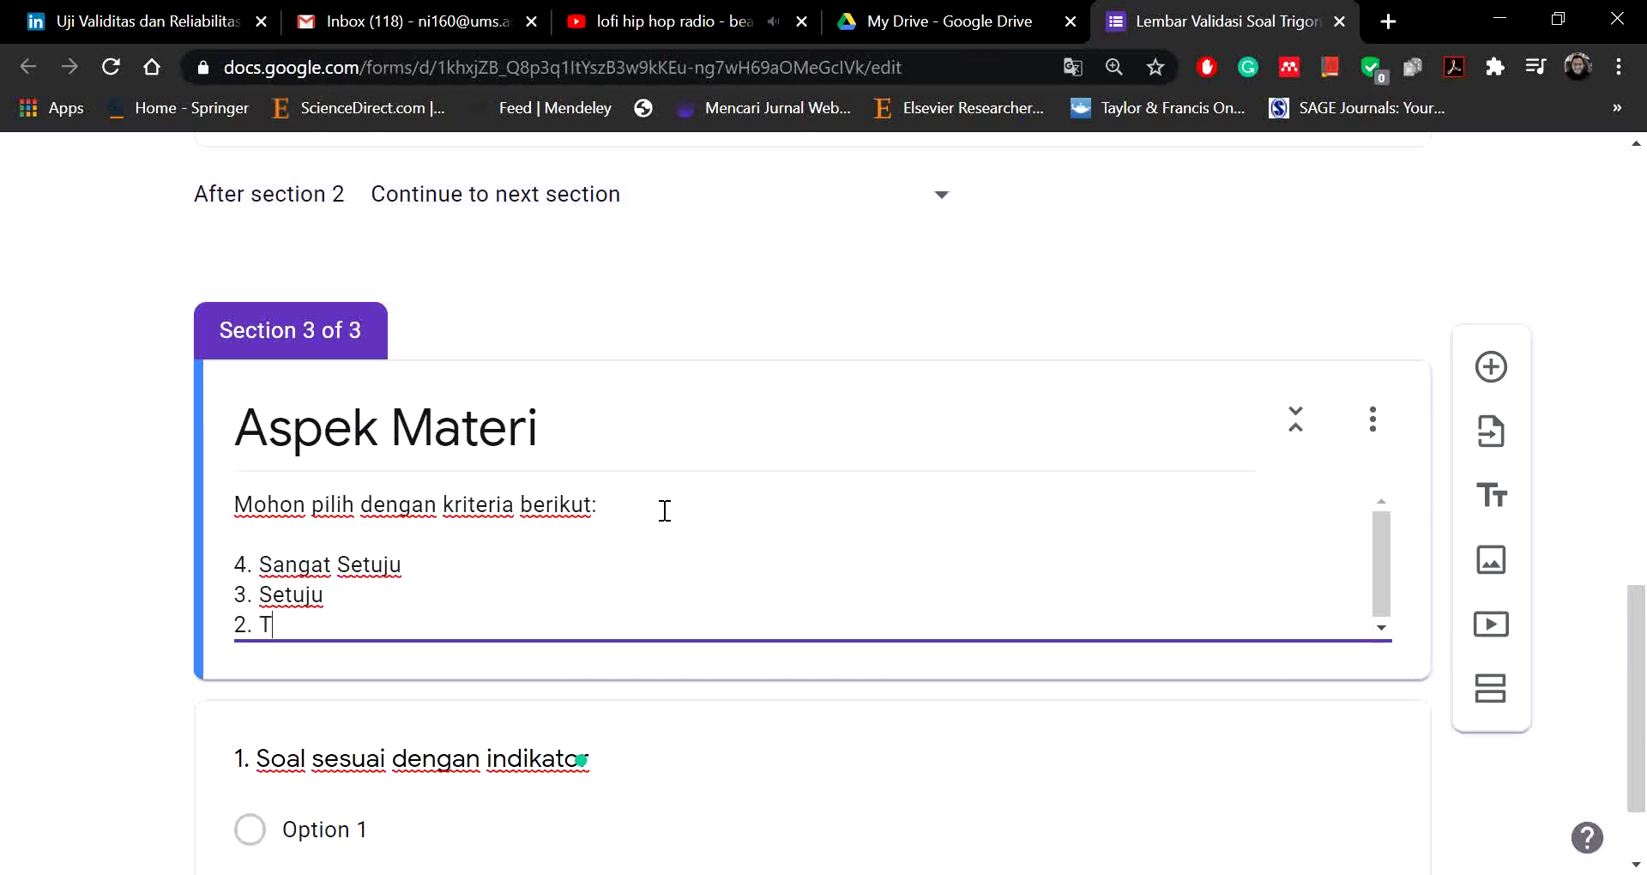
{"action": "type", "text": "idak Setuju"}
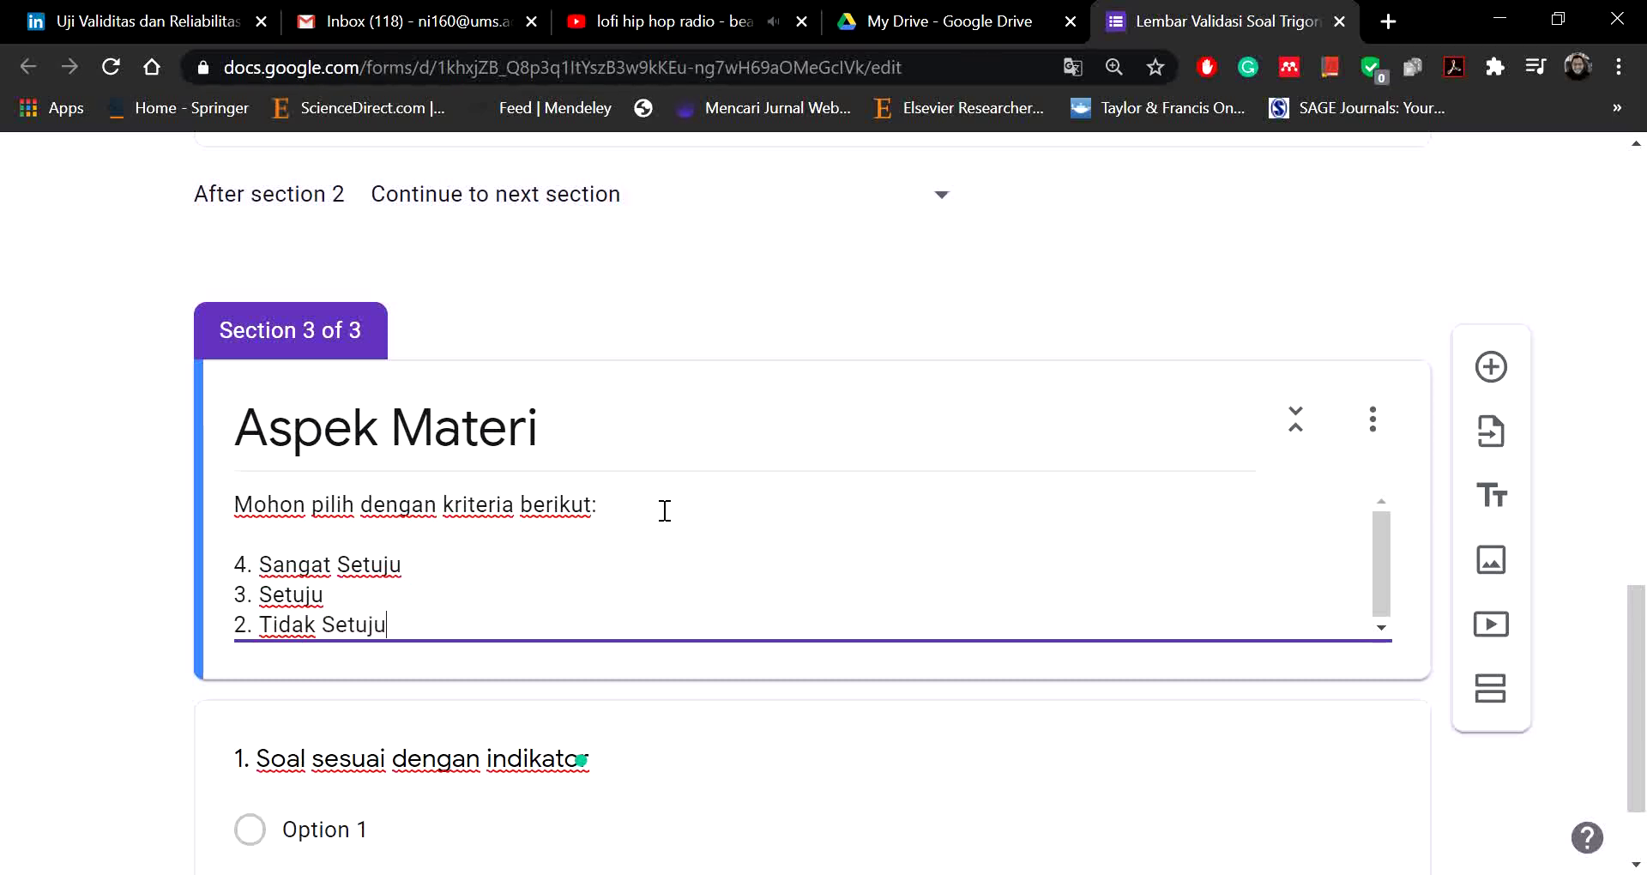
{"action": "key", "text": "Return"}
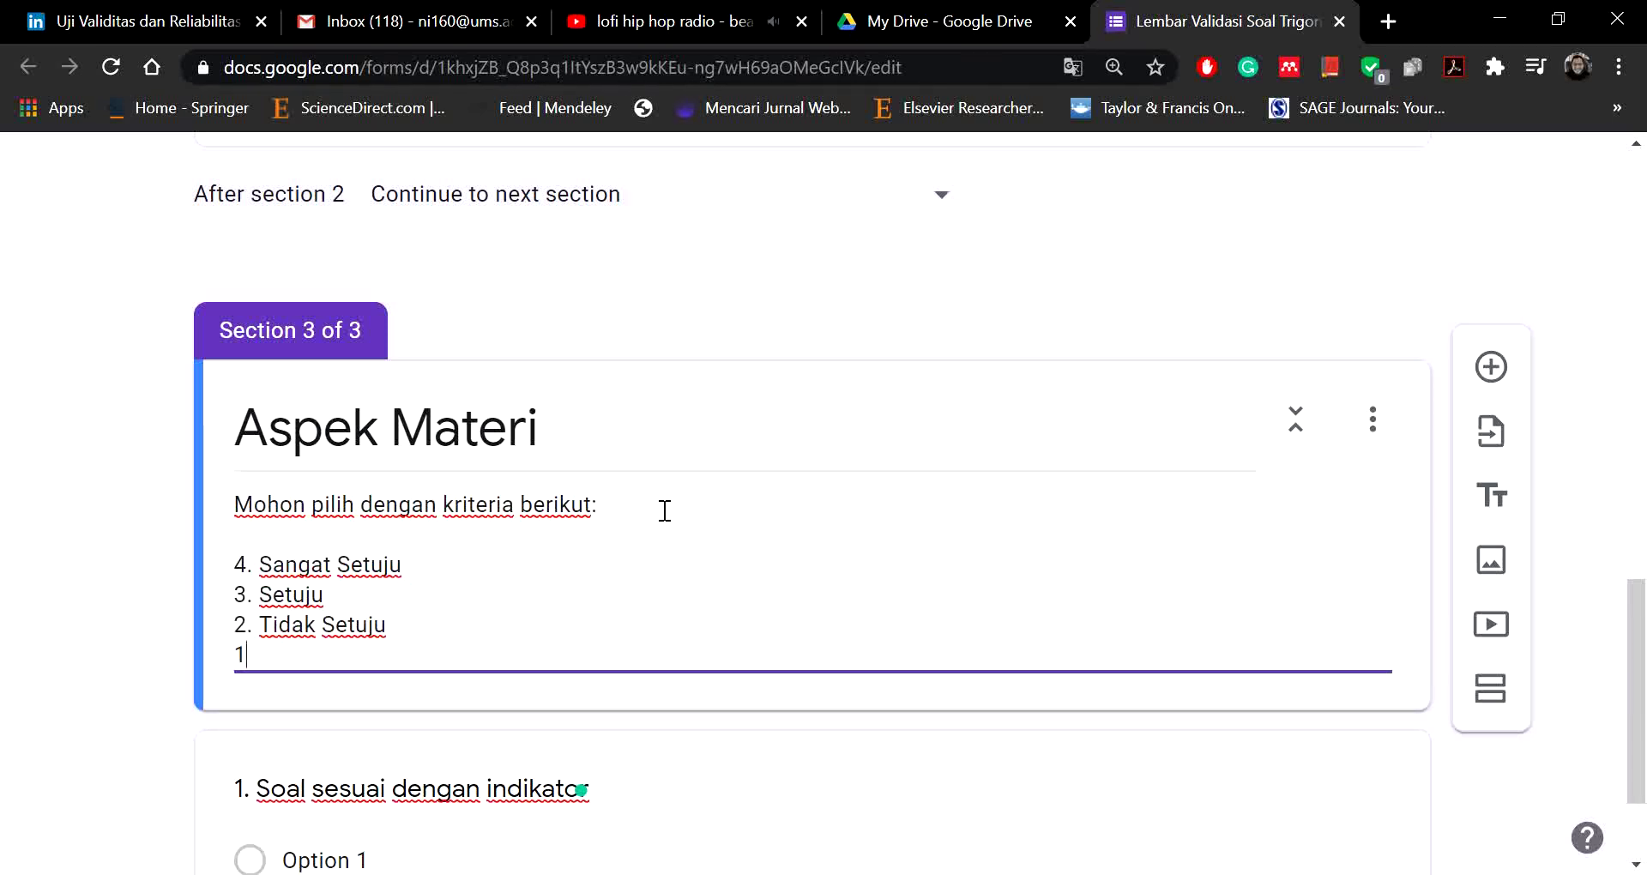
{"action": "type", "text": "1. Sanga"}
{"action": "type", "text": "t ti"}
{"action": "type", "text": "Tidak Setuju"}
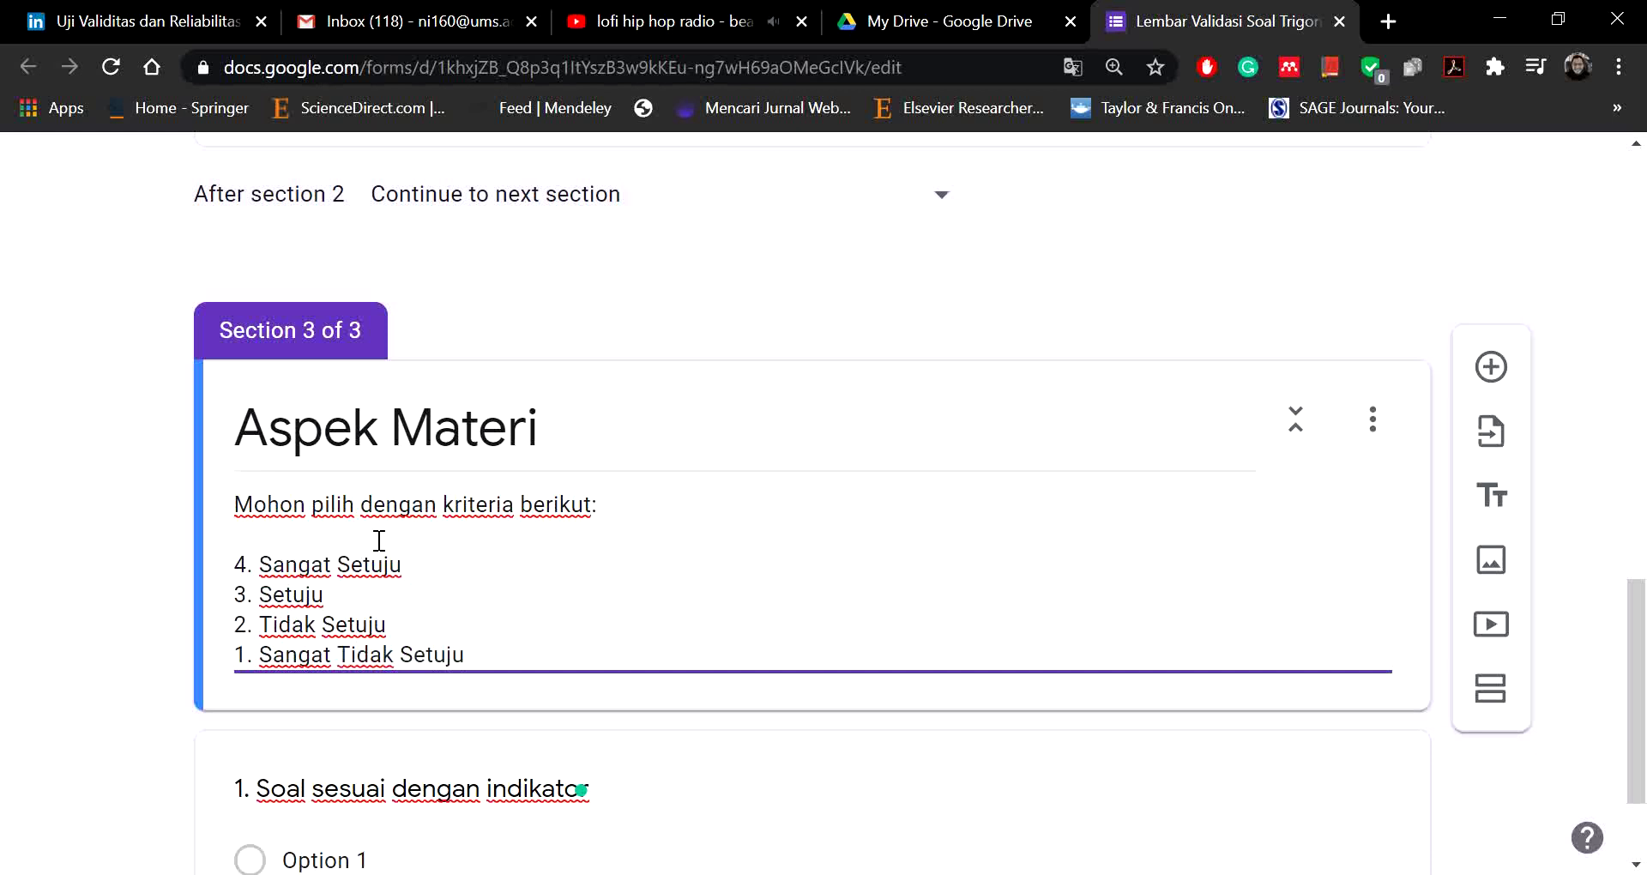
Step: Change the question "1. Soal sesuai dengan indikator" to the multiple choice grid type
{"action": "scroll", "coordinate": [93, 533], "scroll_direction": "down", "scroll_amount": 2}
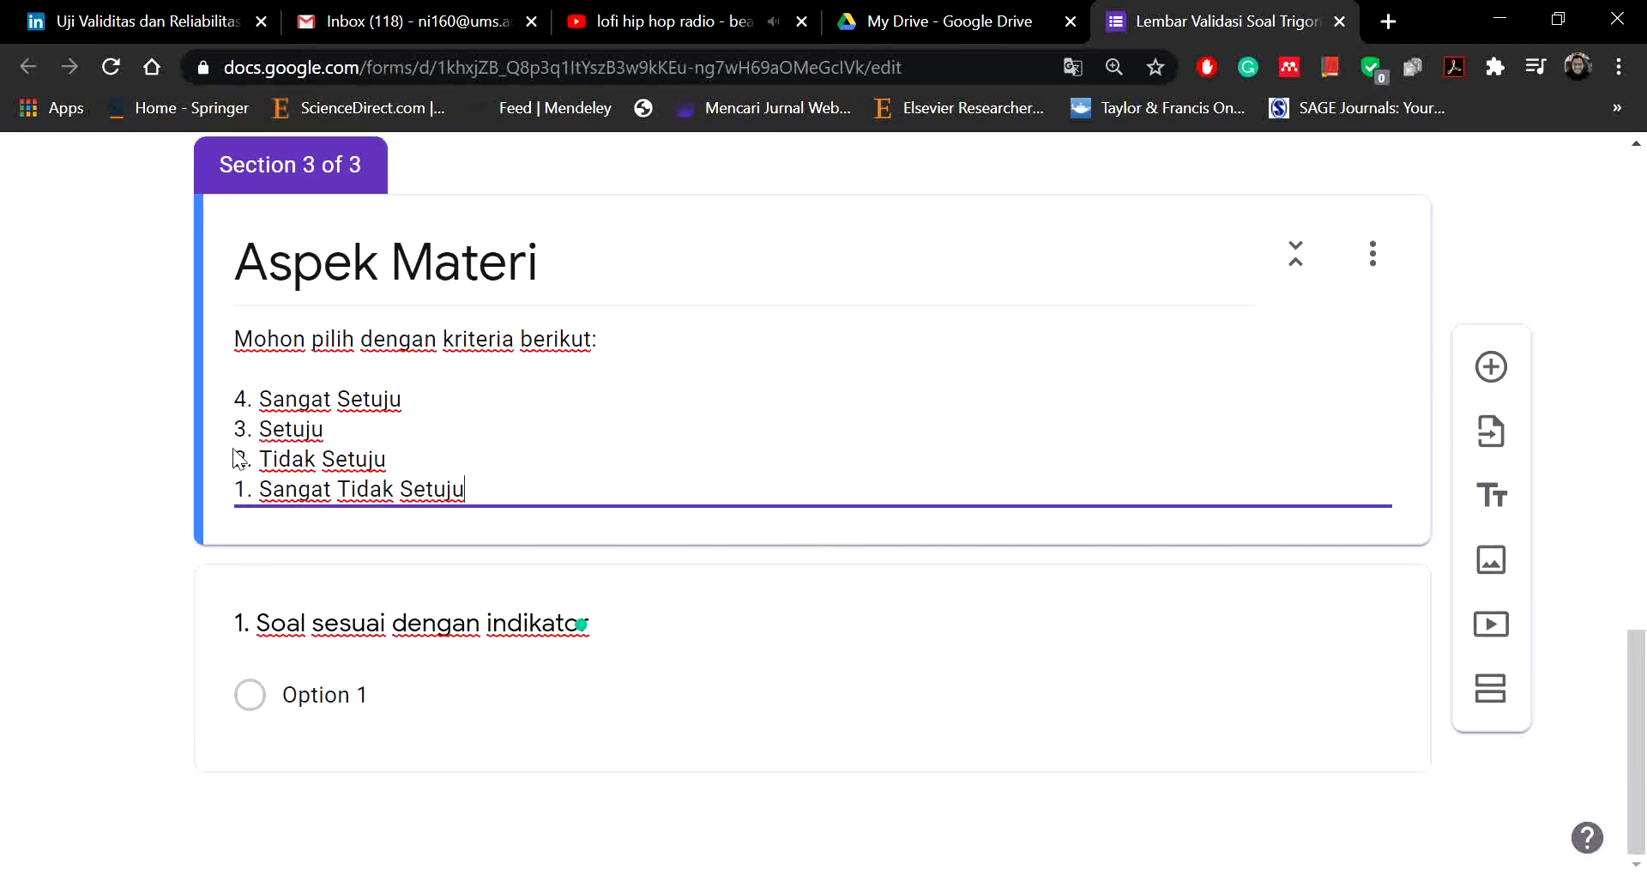
{"action": "left_click", "coordinate": [441, 695]}
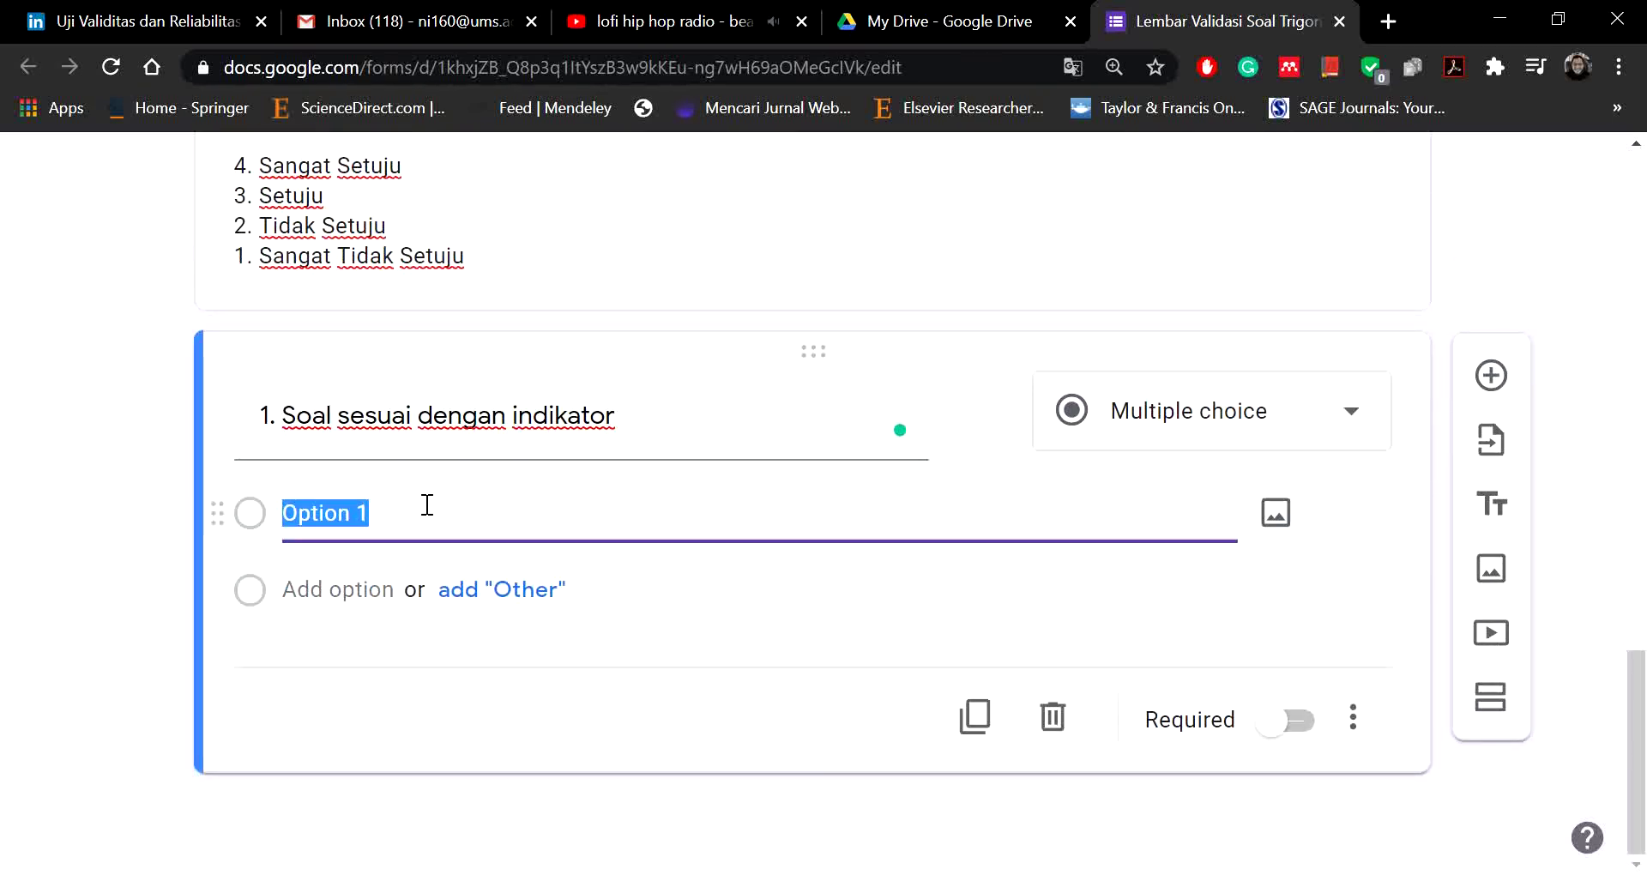
{"action": "left_click", "coordinate": [1261, 427]}
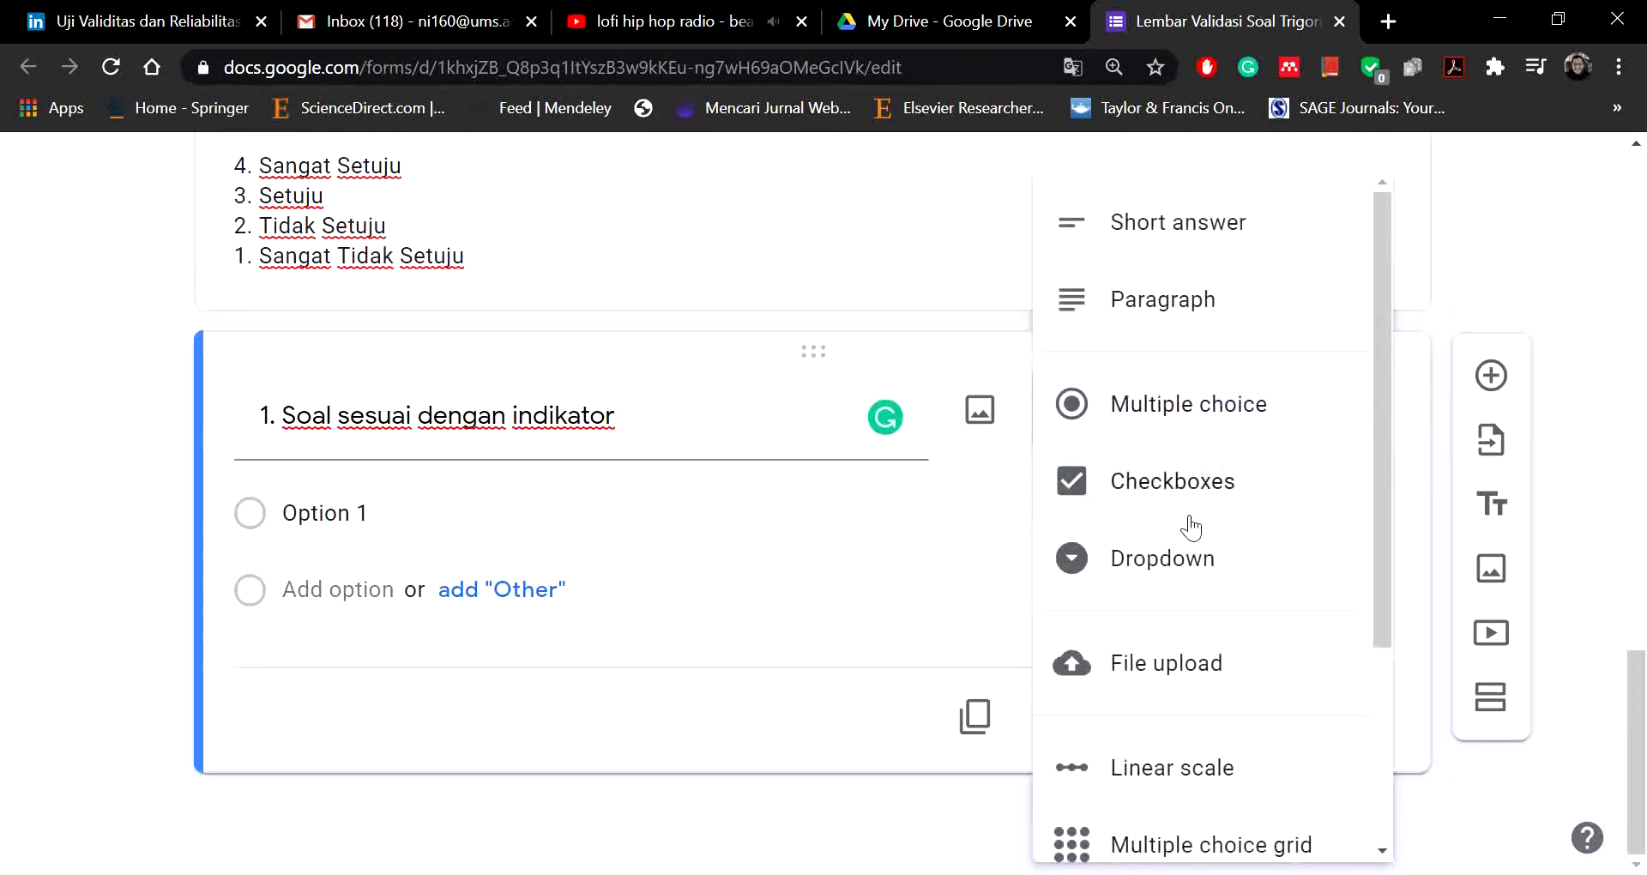
{"action": "scroll", "coordinate": [1190, 527], "scroll_direction": "down", "scroll_amount": 3}
{"action": "left_click", "coordinate": [1167, 562]}
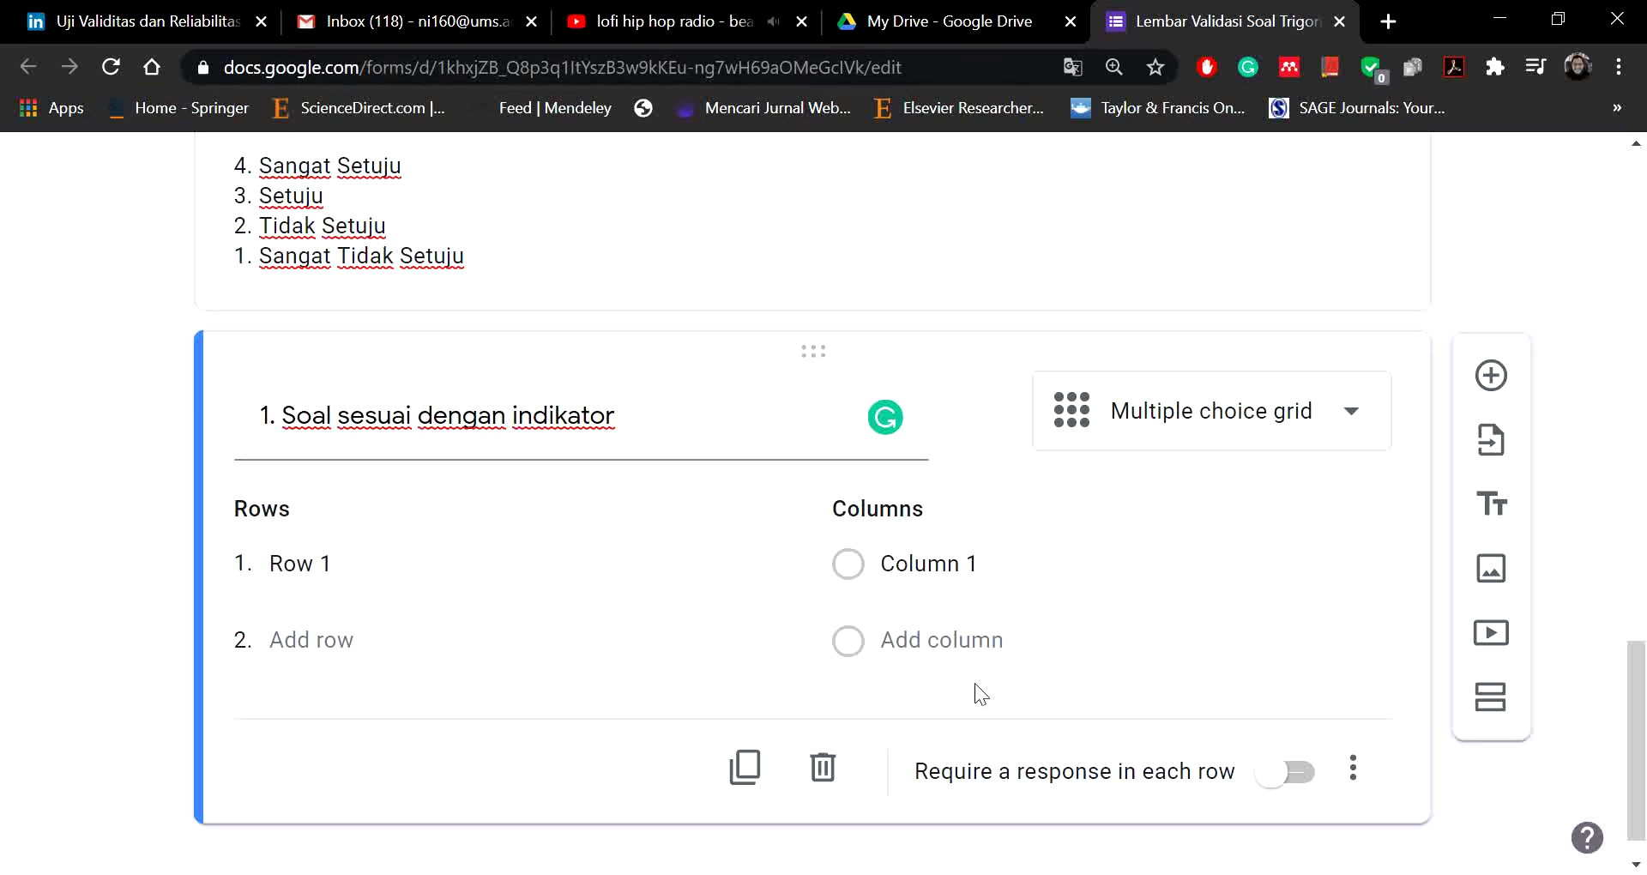
Step: Enter the grid rows "Soal 1", "Soal 2", "Soal 3" and "Soal 4" for the first Aspek Materi question
{"action": "left_click", "coordinate": [361, 569]}
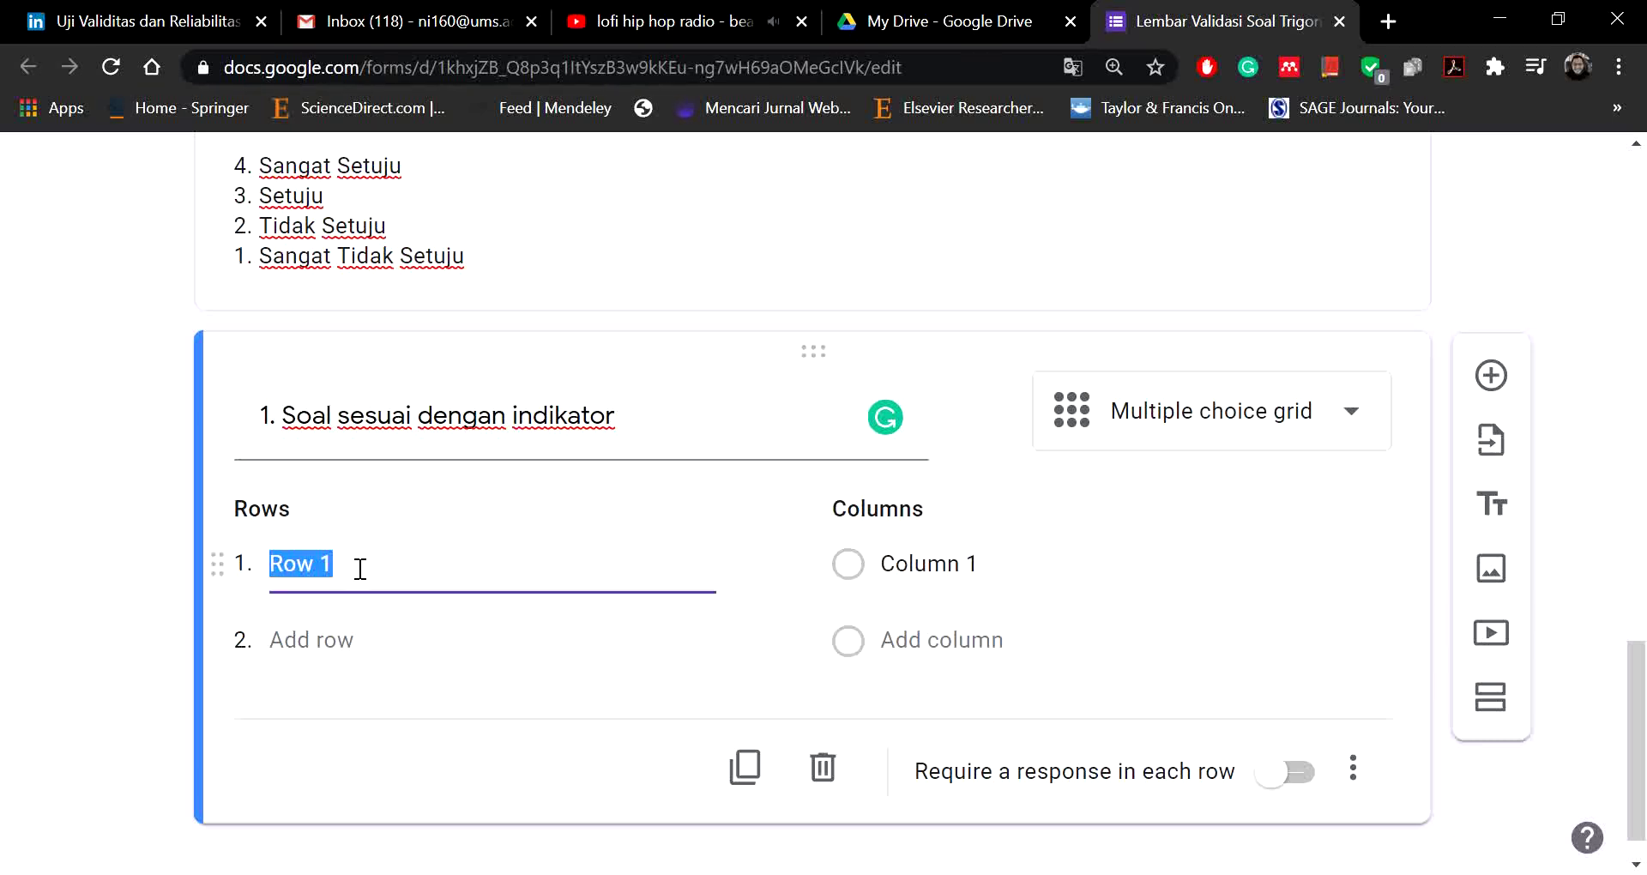
{"action": "type", "text": "Soal 1"}
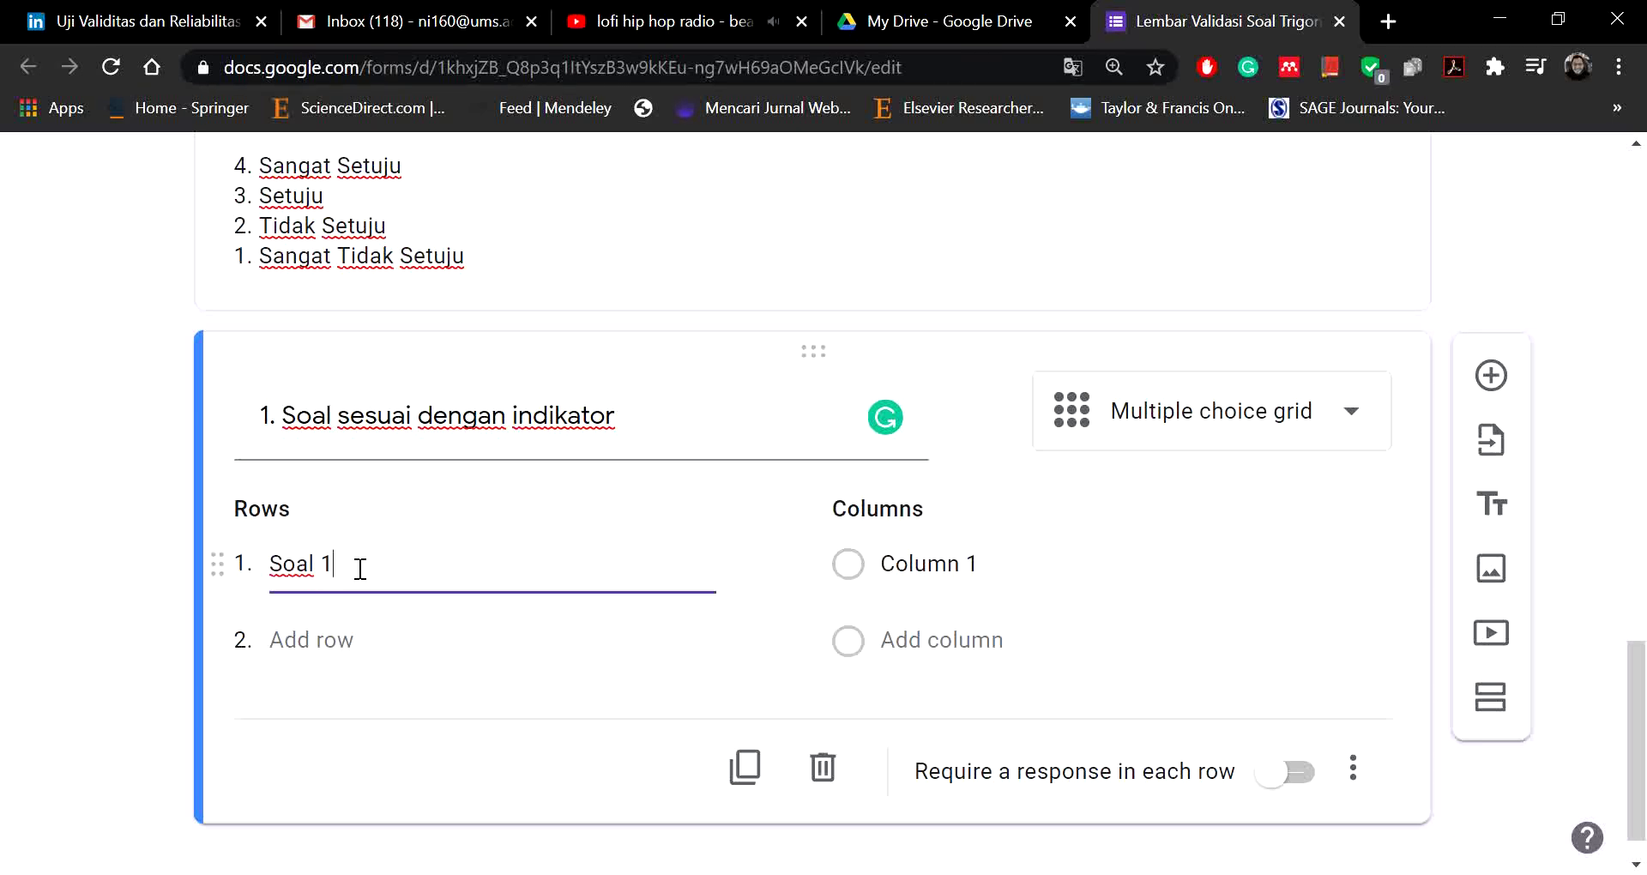
{"action": "key", "text": "Return"}
{"action": "type", "text": "Soal2"}
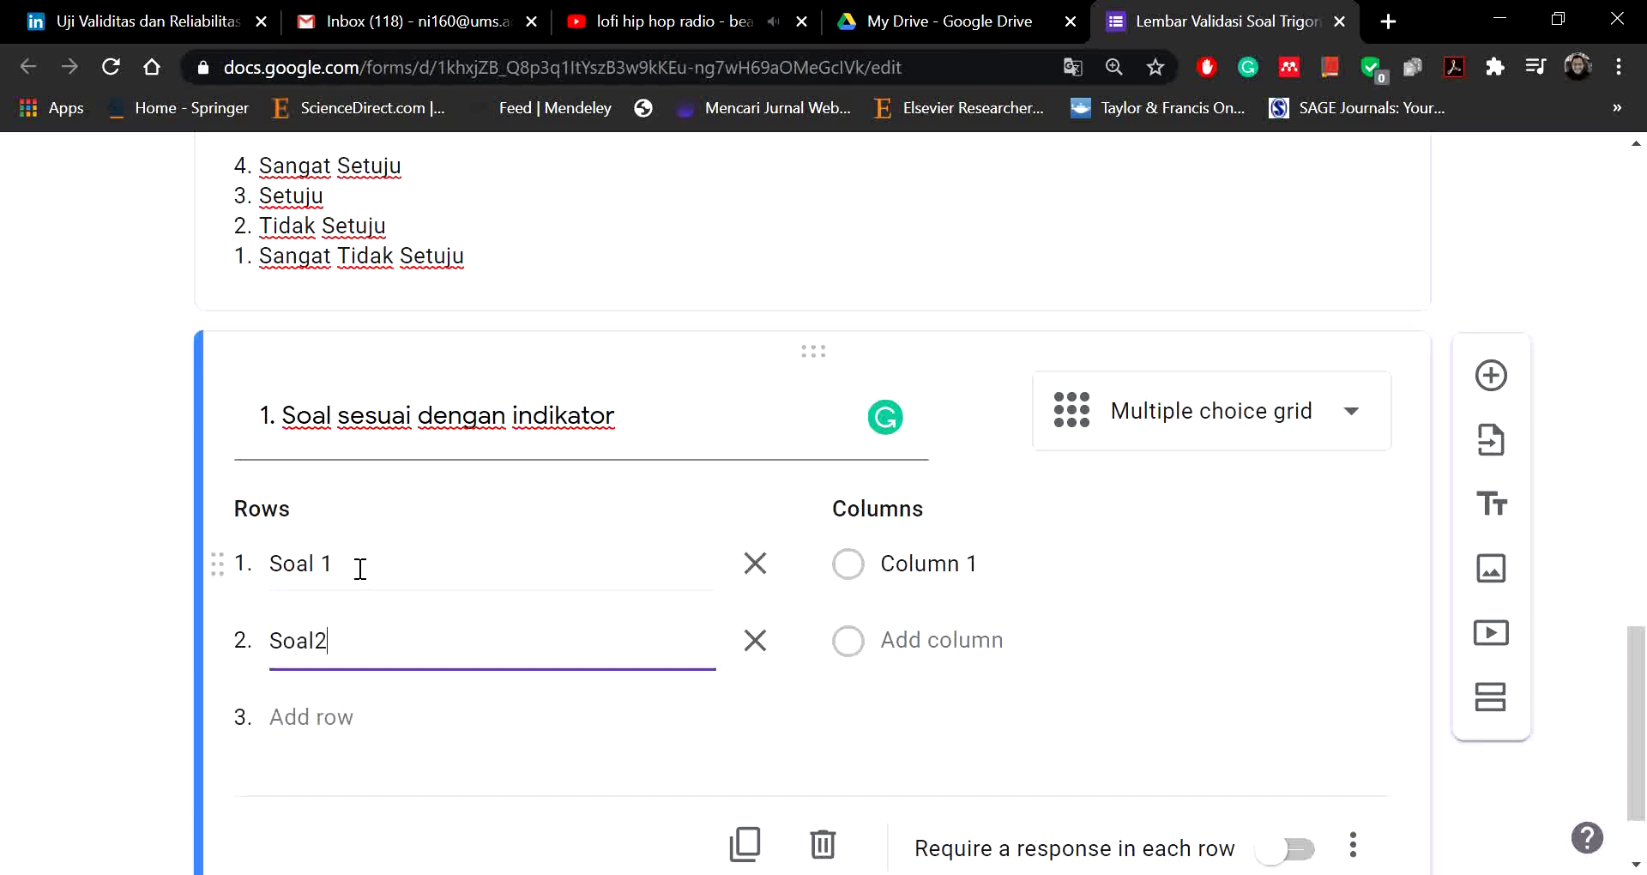
{"action": "key", "text": "BackSpace"}
{"action": "type", "text": "2"}
{"action": "key", "text": "Return"}
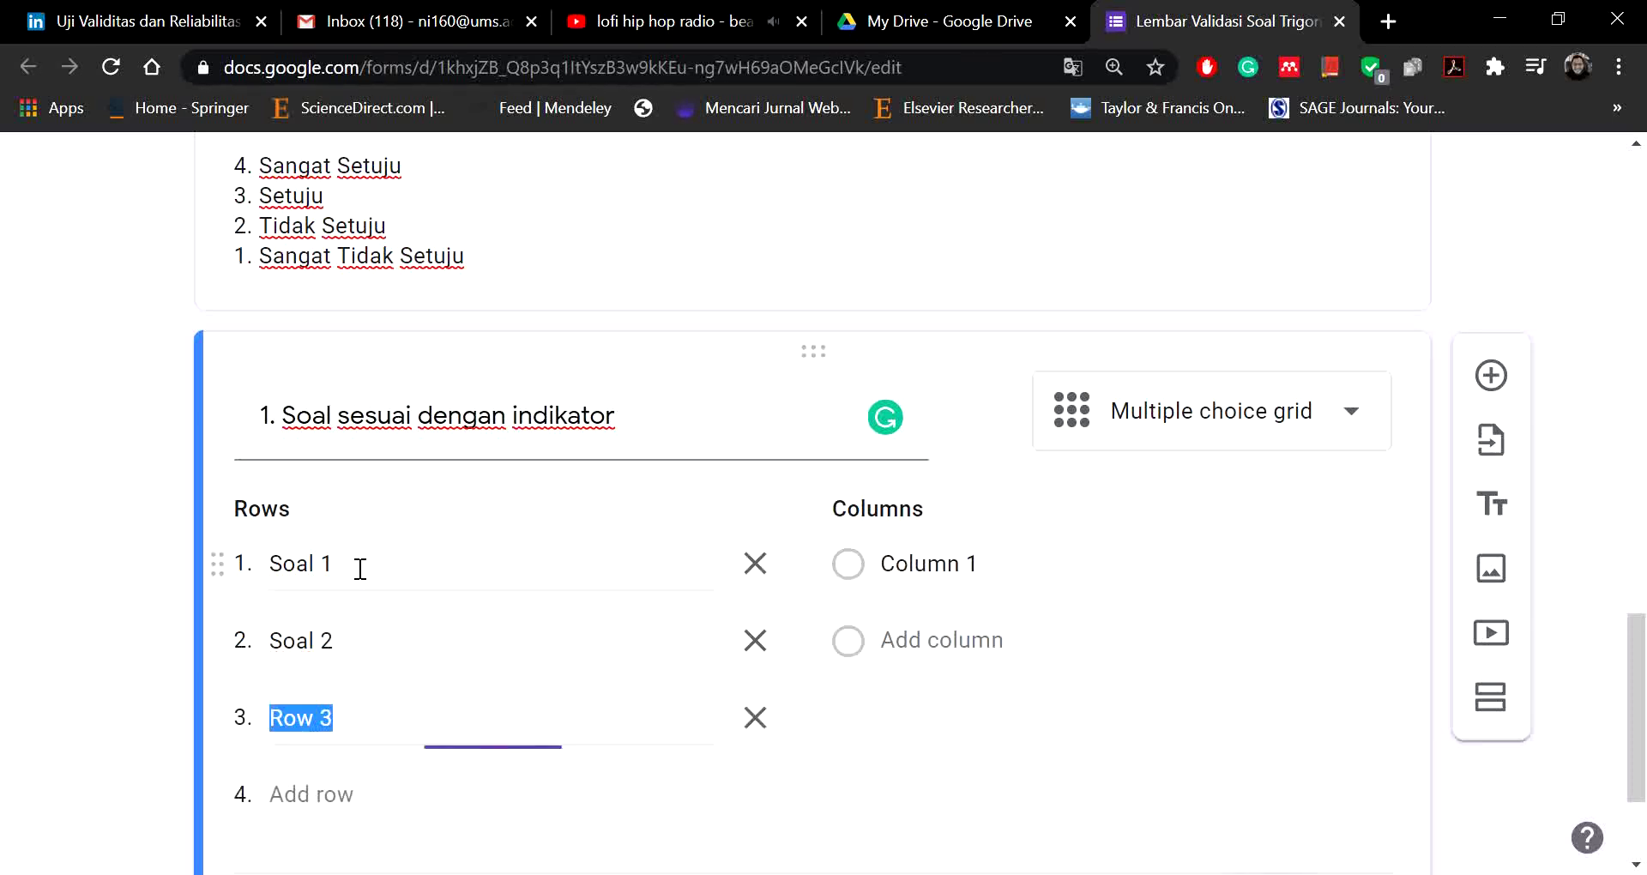
{"action": "type", "text": "Soal 3"}
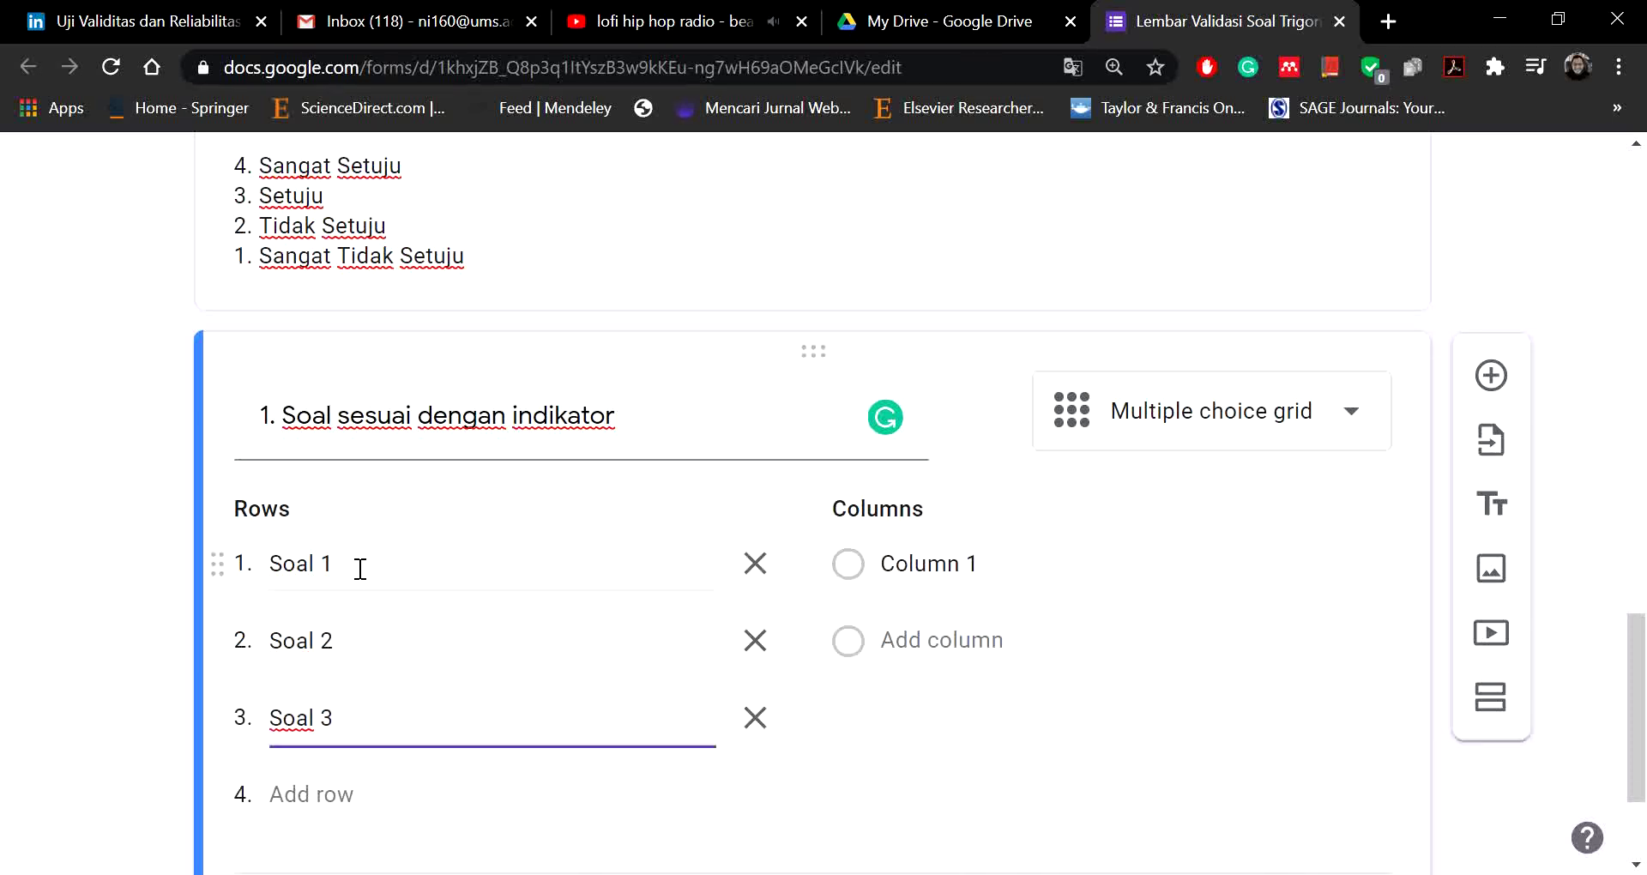
{"action": "key", "text": "Return"}
{"action": "type", "text": "Soal 4"}
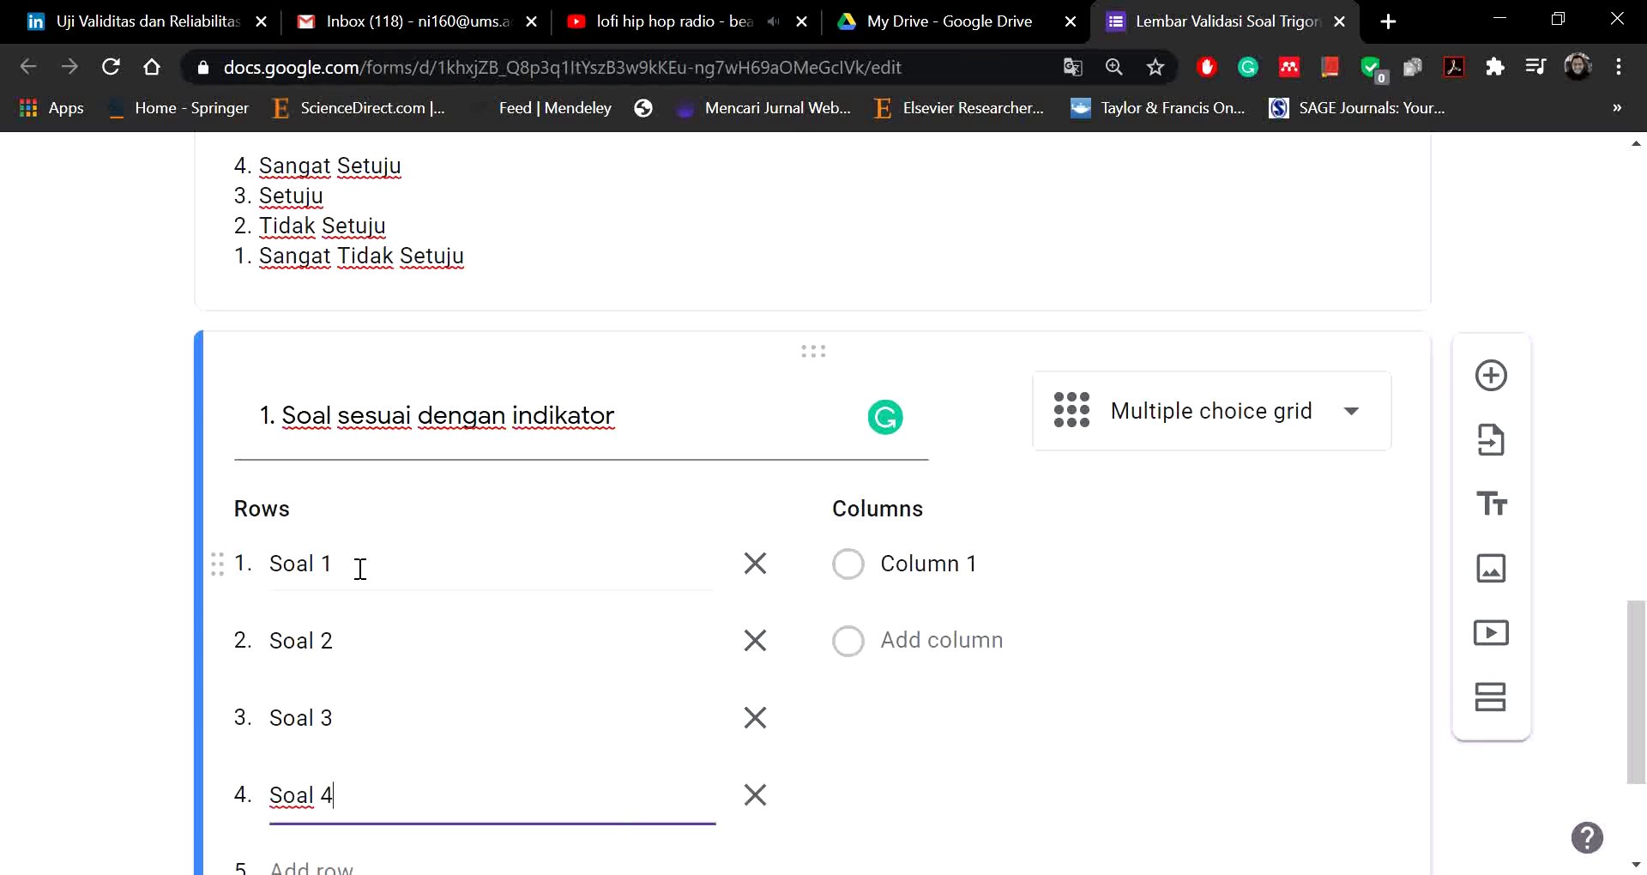
Step: Enter the grid columns 4, 3, 2 and 1, in that order, to match the rating scale
{"action": "left_click", "coordinate": [992, 563]}
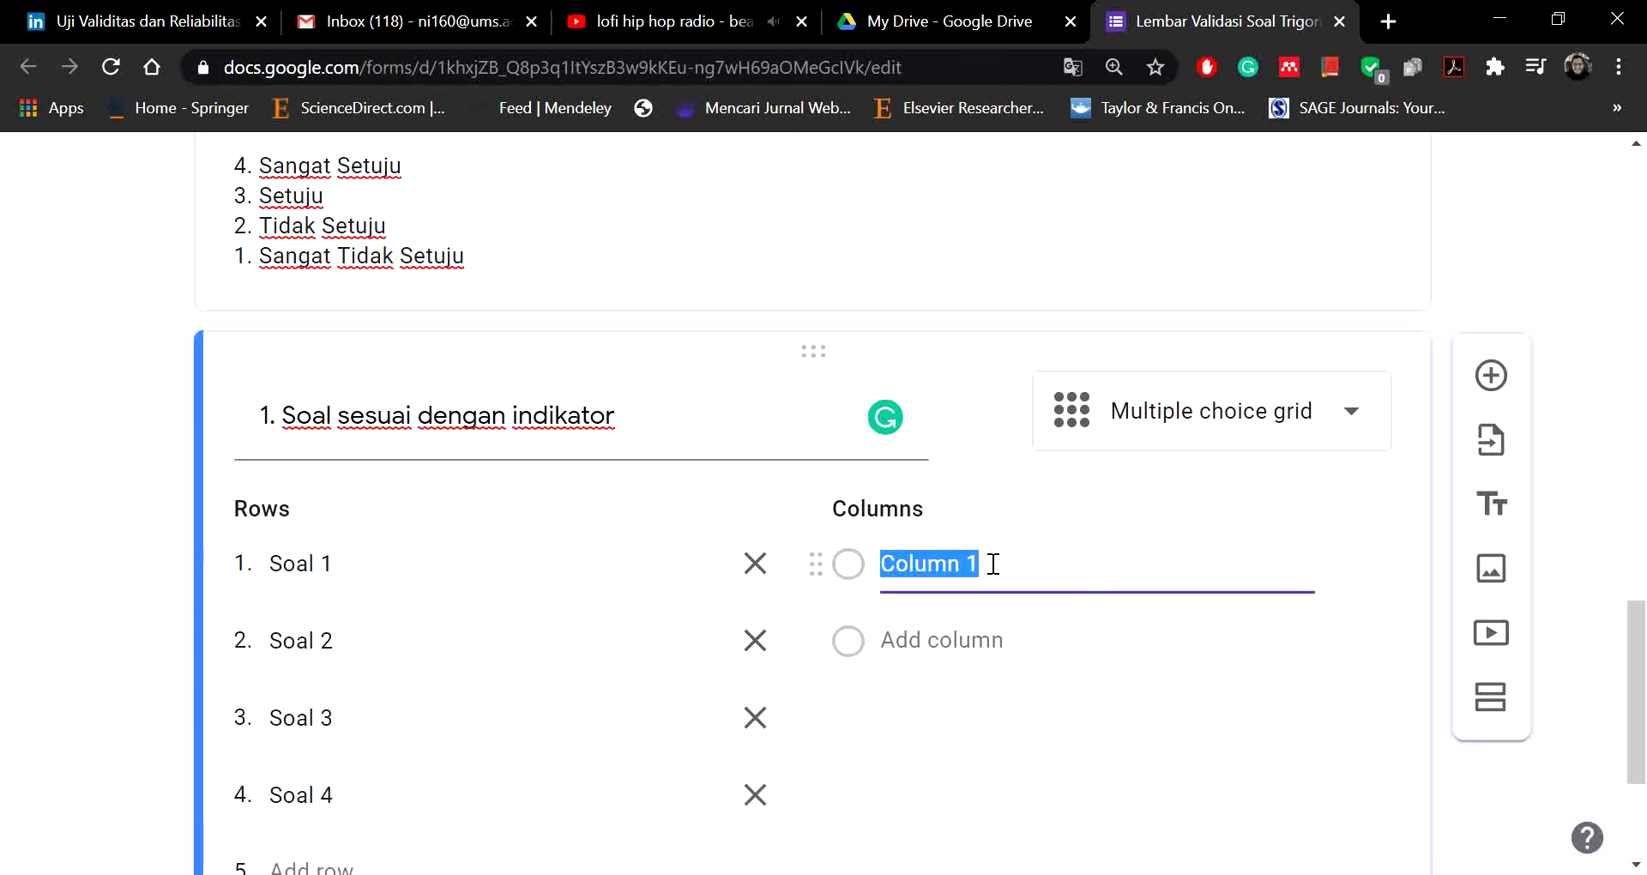
{"action": "type", "text": "4"}
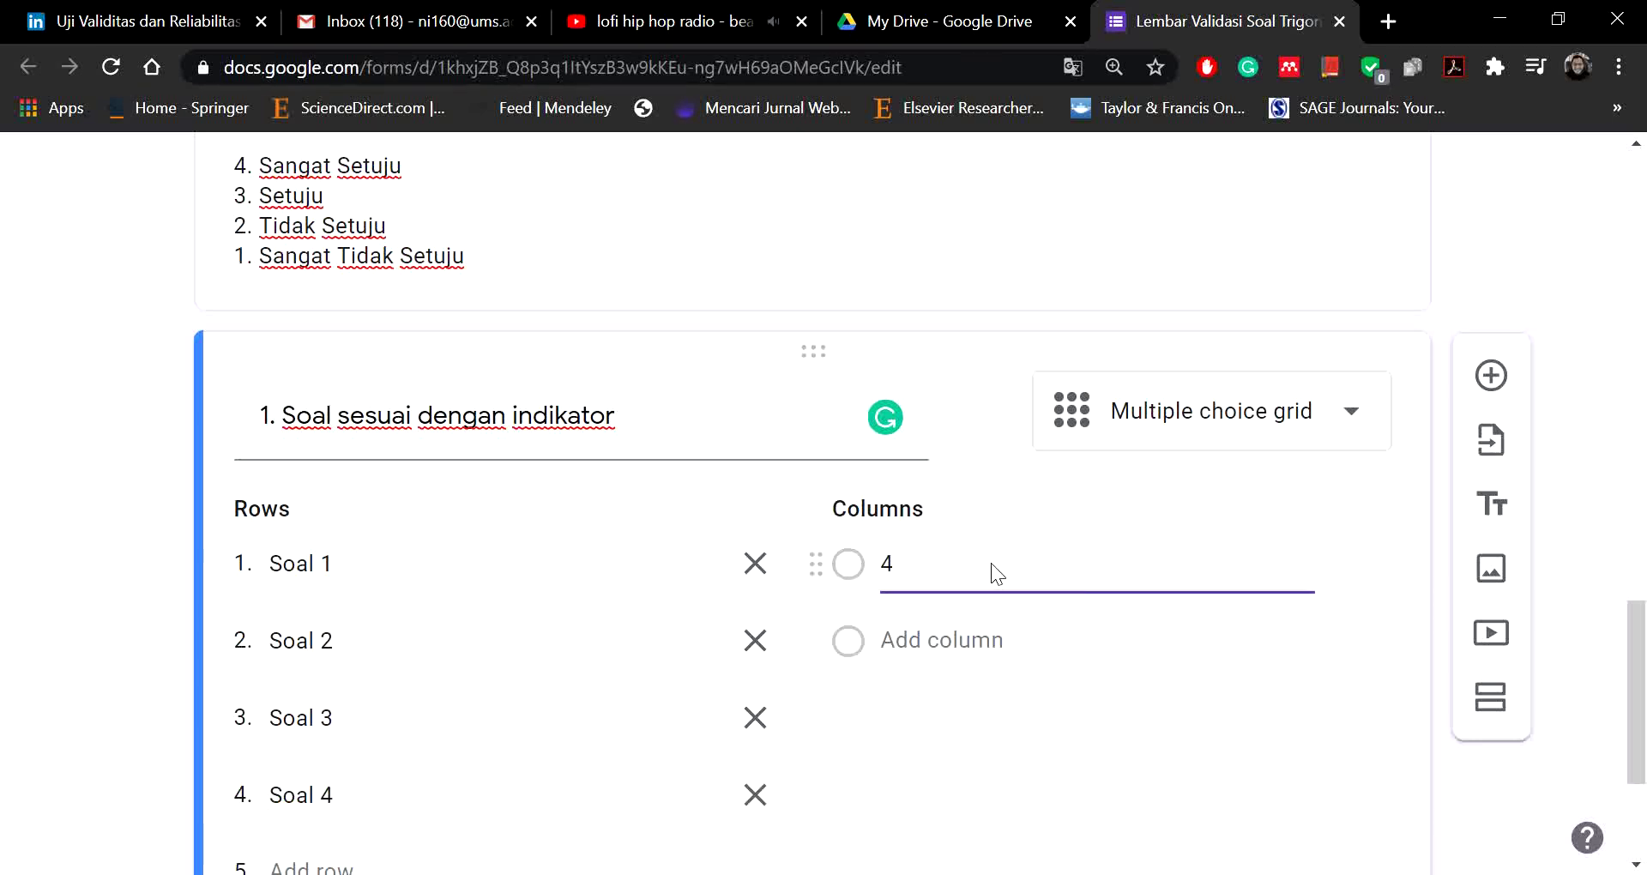
{"action": "key", "text": "Return"}
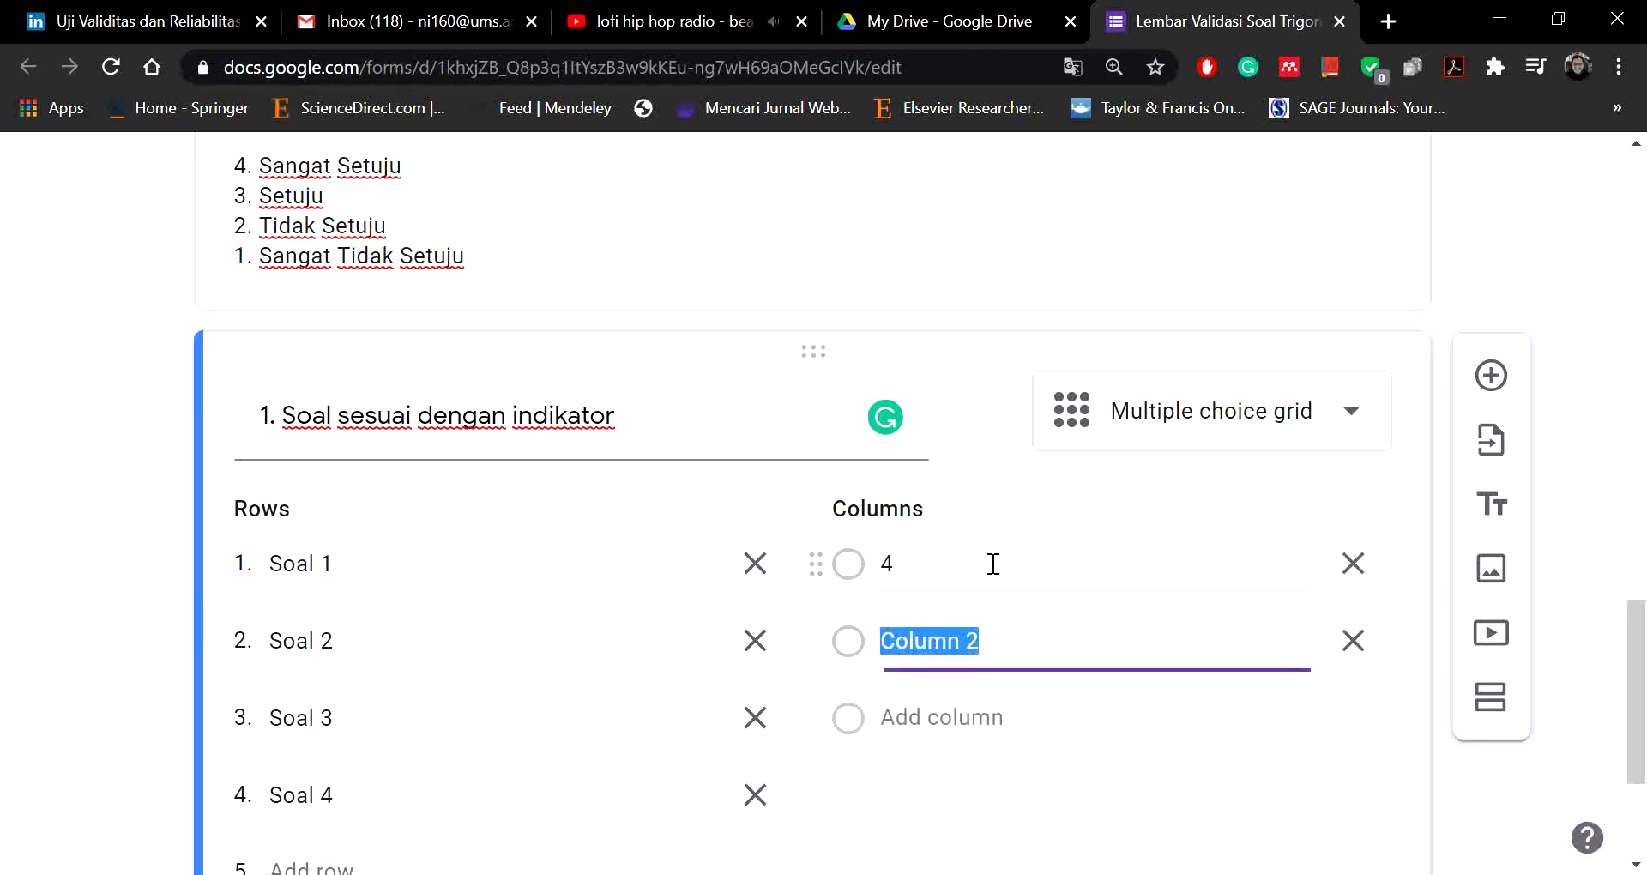
{"action": "type", "text": "3"}
{"action": "key", "text": "Return"}
{"action": "type", "text": "2"}
{"action": "key", "text": "Return"}
{"action": "type", "text": "1"}
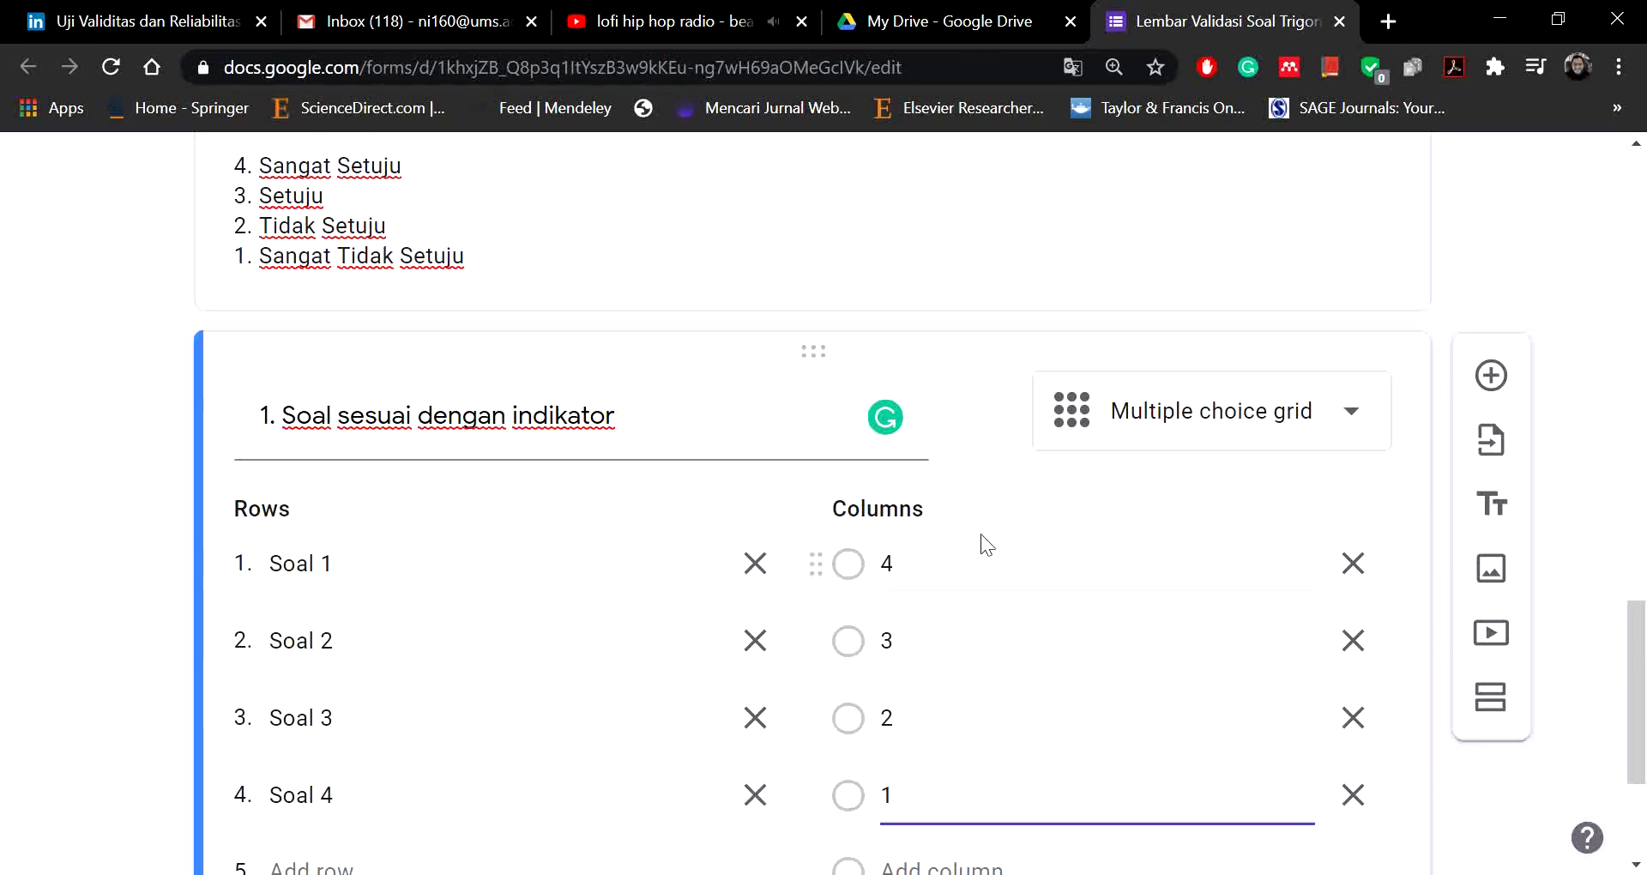
Step: Require a response in each row of the grid question and add a new question below it
{"action": "scroll", "coordinate": [1145, 640], "scroll_direction": "down", "scroll_amount": 3}
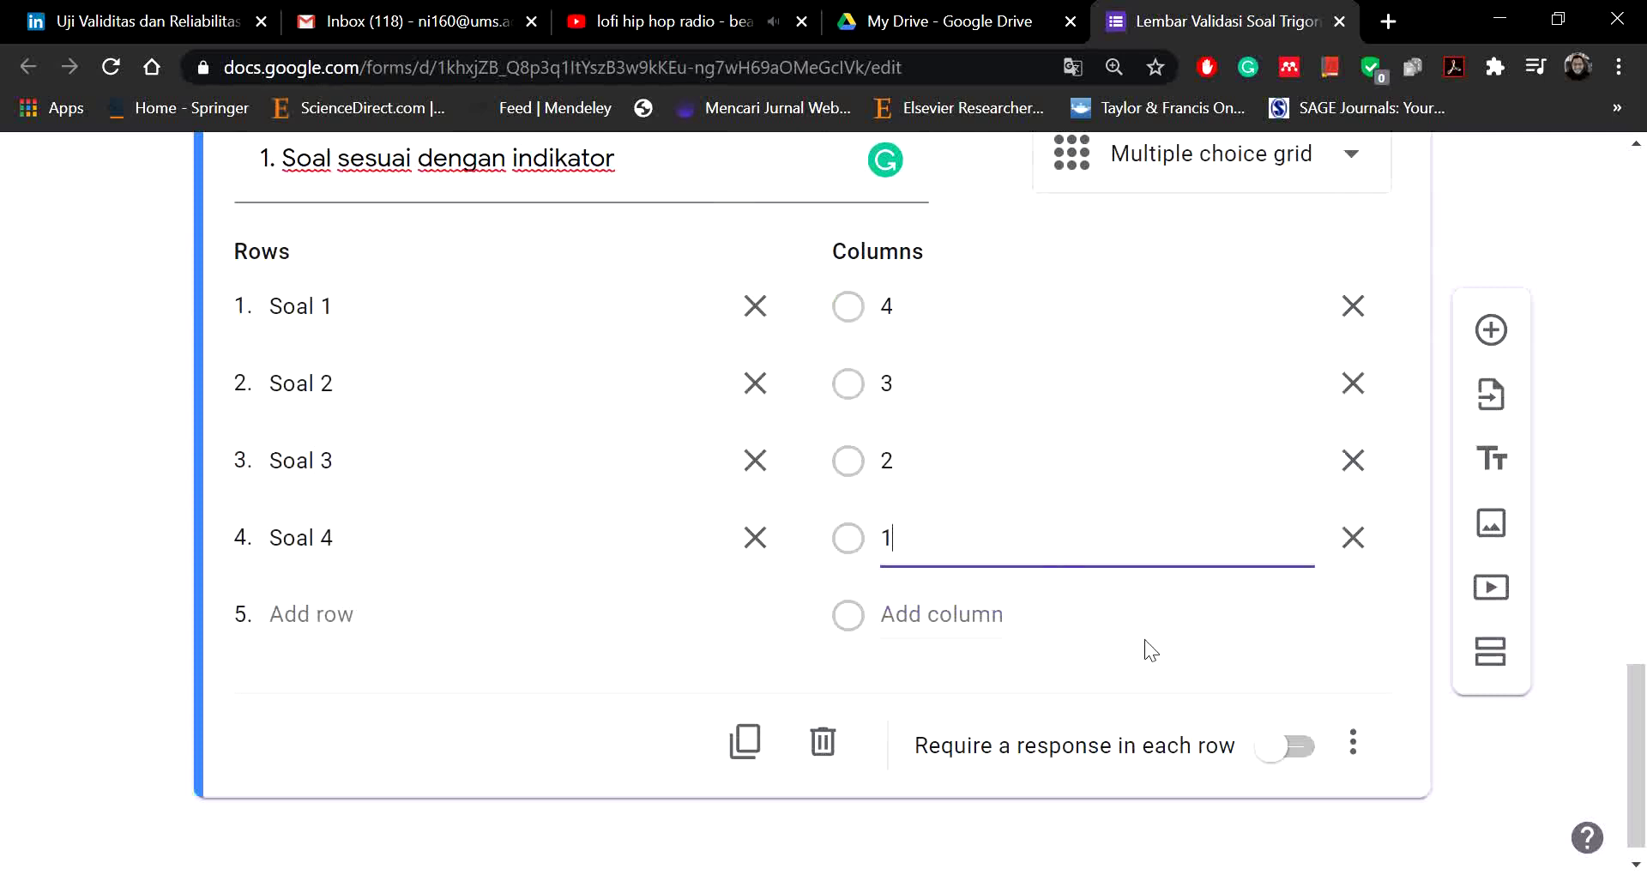
{"action": "left_click", "coordinate": [1291, 751]}
{"action": "scroll", "coordinate": [991, 486], "scroll_direction": "up", "scroll_amount": 2}
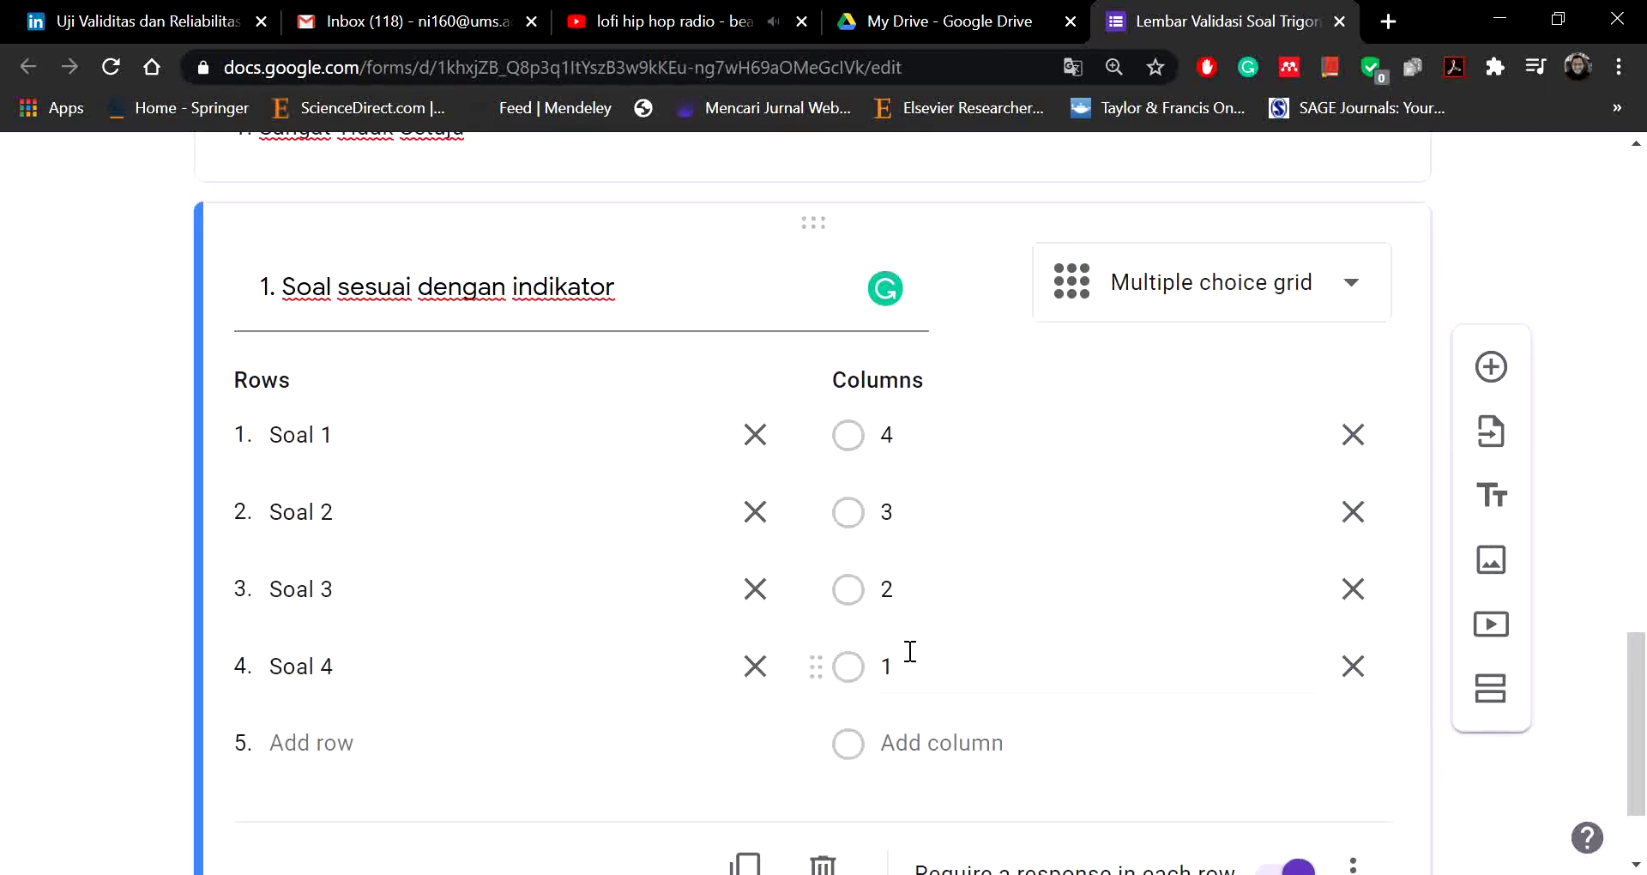
{"action": "scroll", "coordinate": [963, 495], "scroll_direction": "up", "scroll_amount": 3}
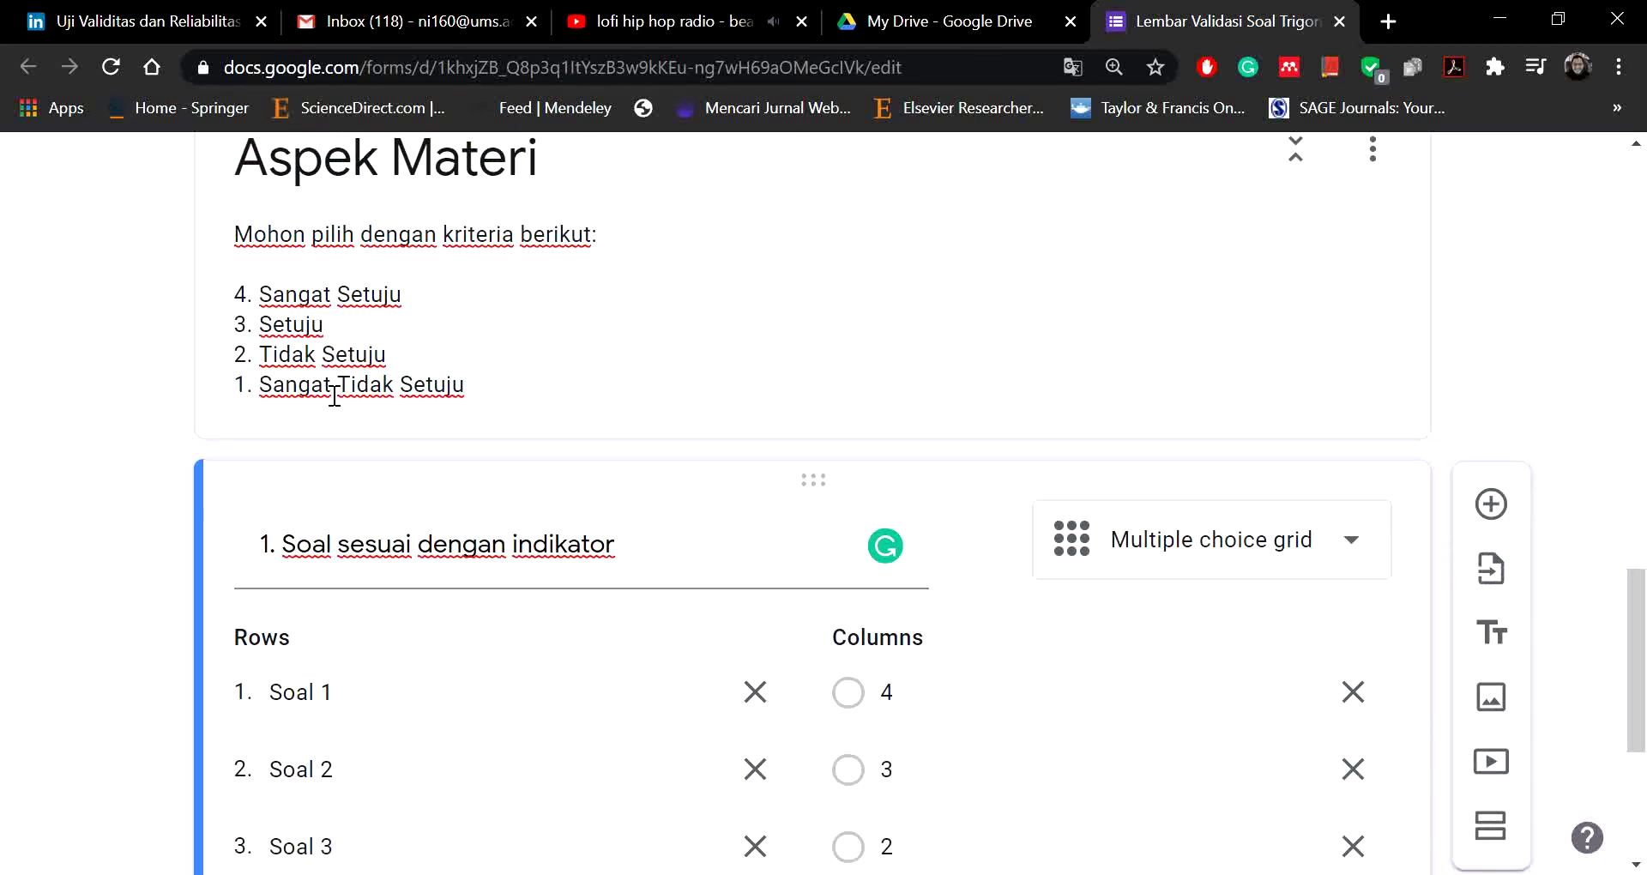
{"action": "scroll", "coordinate": [831, 474], "scroll_direction": "down", "scroll_amount": 3}
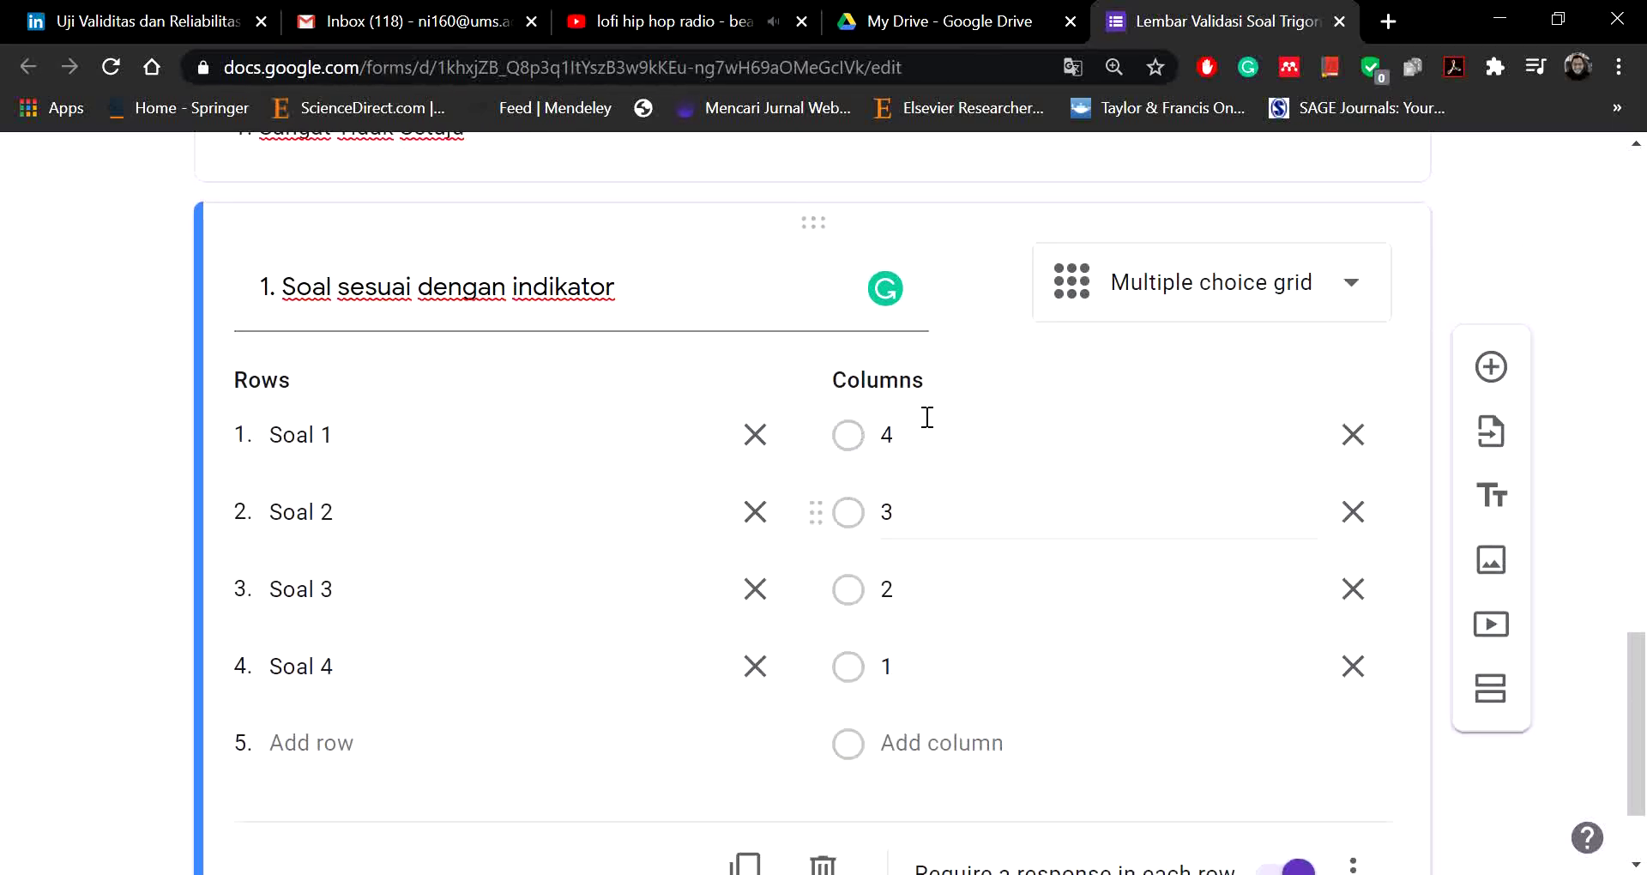
{"action": "scroll", "coordinate": [1057, 609], "scroll_direction": "down", "scroll_amount": 2}
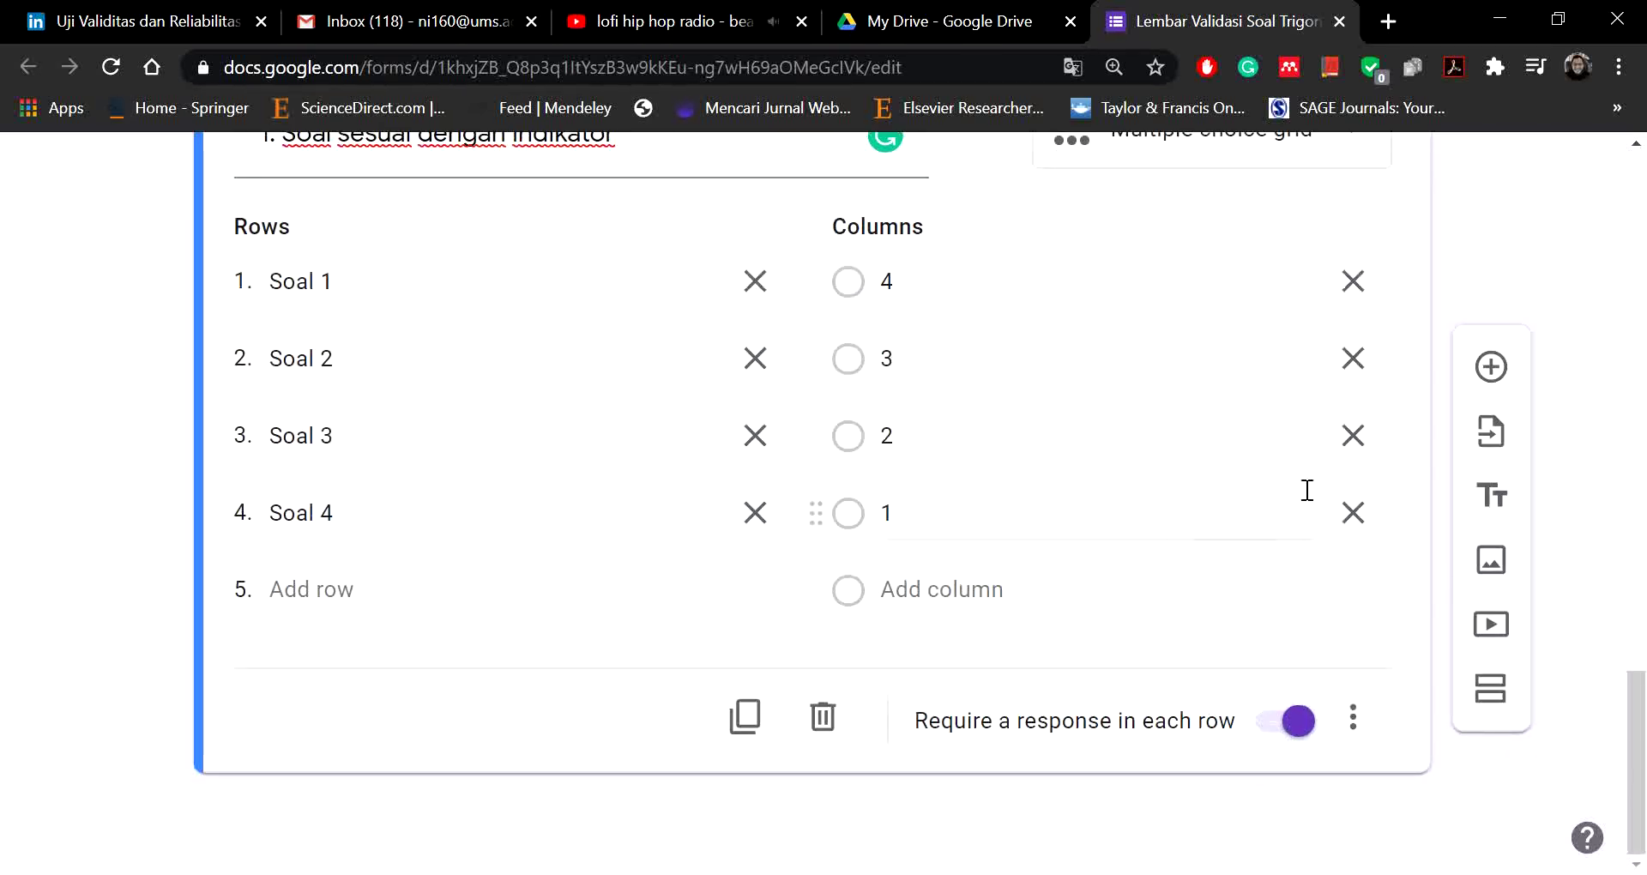
{"action": "left_click", "coordinate": [1489, 378]}
{"action": "scroll", "coordinate": [868, 511], "scroll_direction": "up", "scroll_amount": 3}
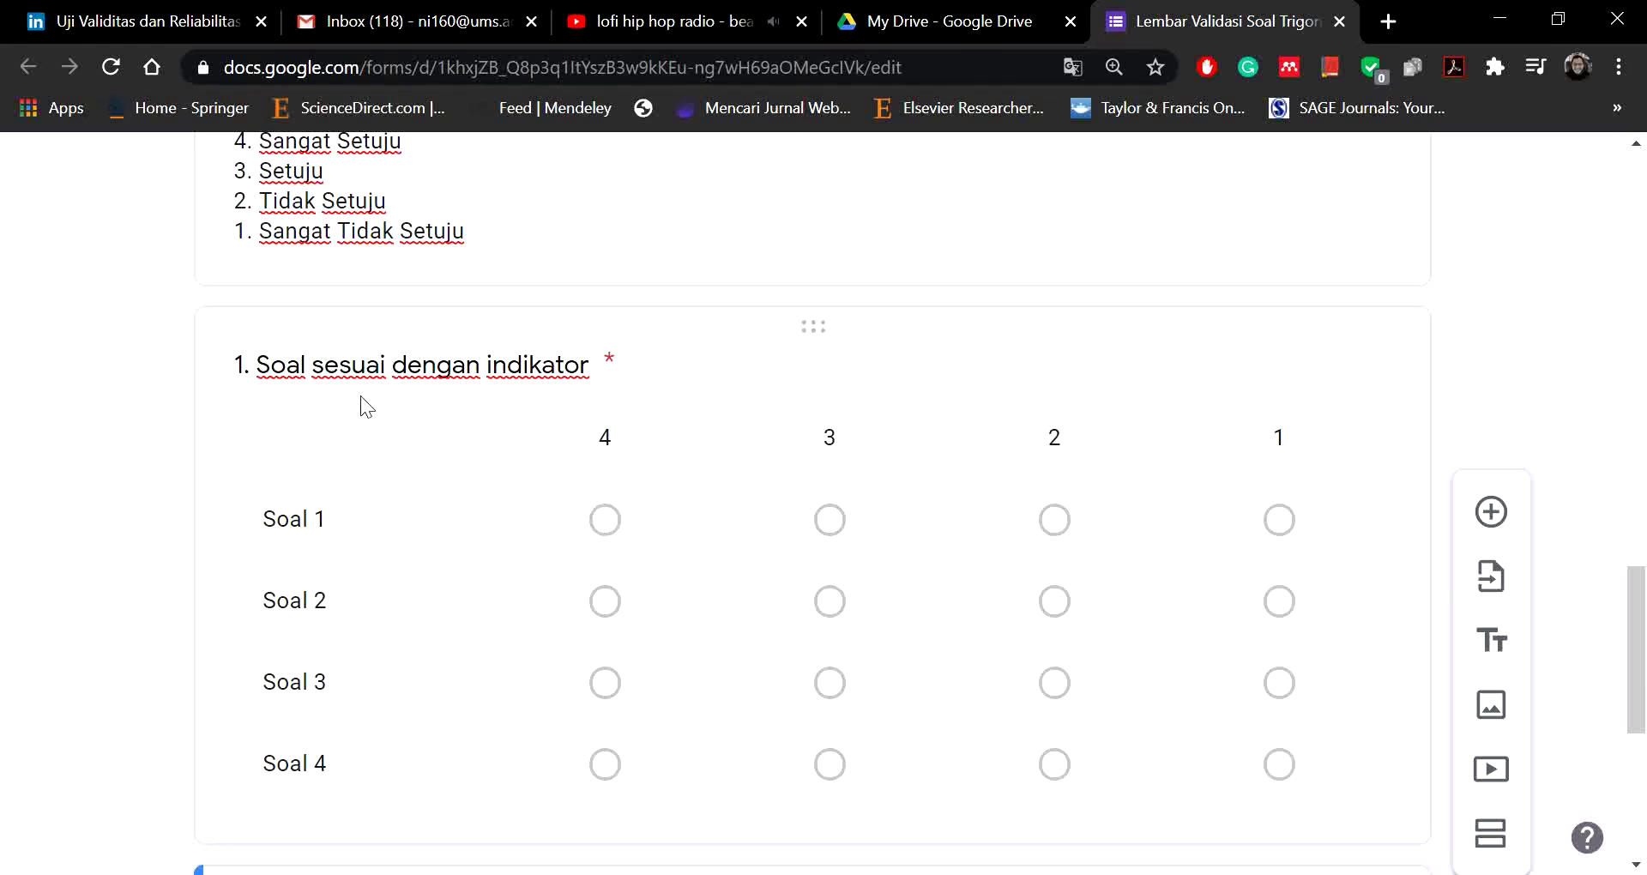
Step: Review the finished grid for "1. Soal sesuai dengan indikator" and open the blank question below it for editing
{"action": "left_click", "coordinate": [607, 529]}
{"action": "scroll", "coordinate": [635, 549], "scroll_direction": "down", "scroll_amount": 5}
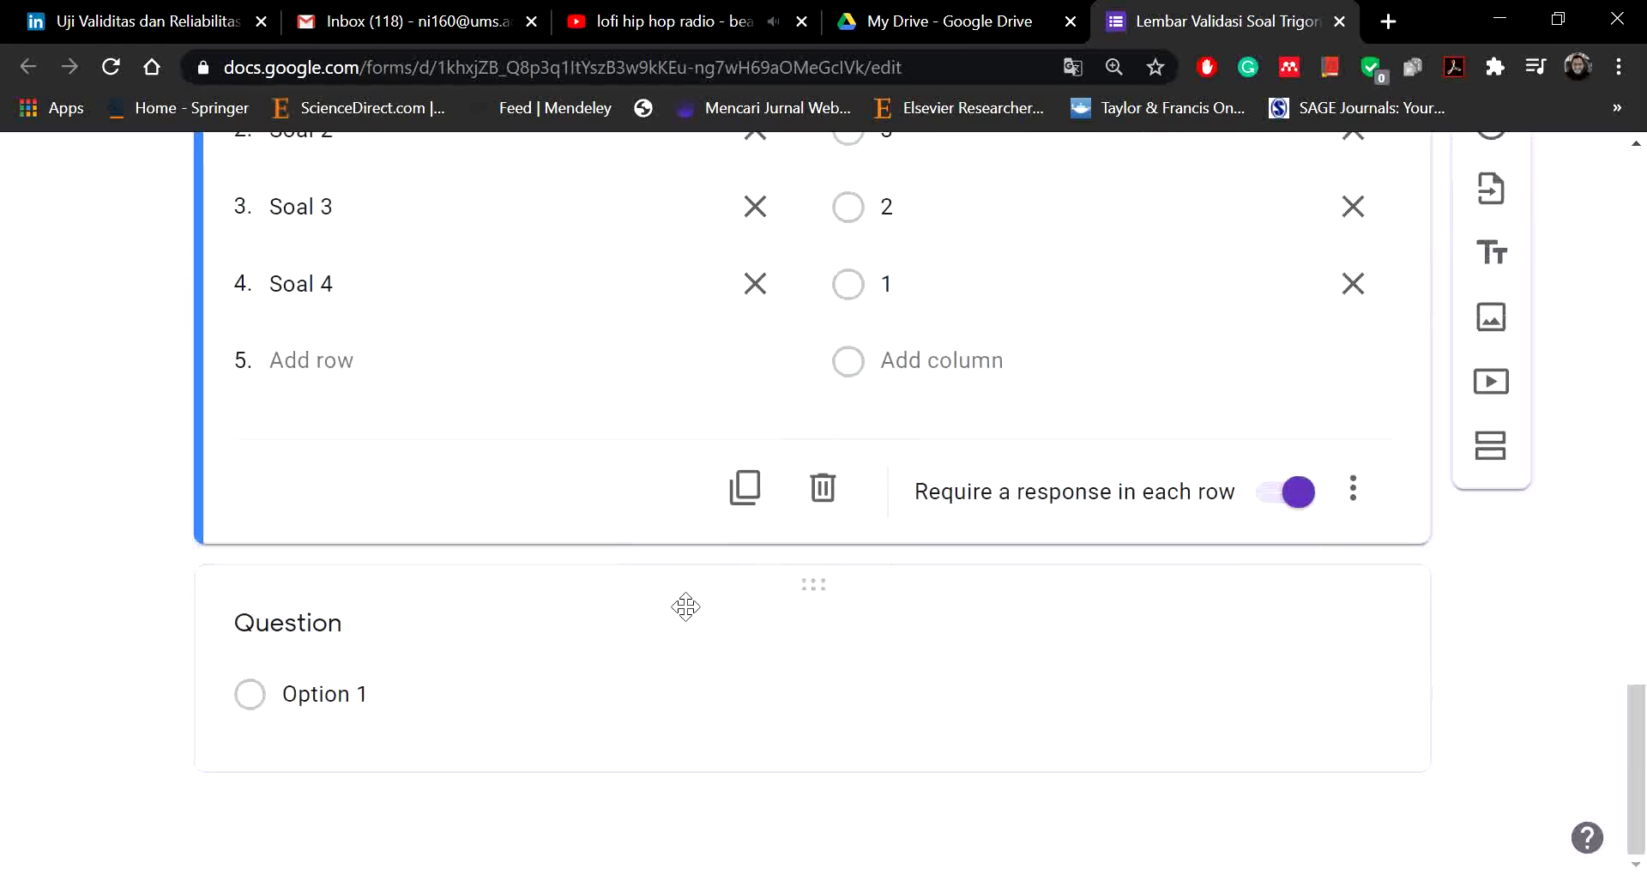
{"action": "left_click", "coordinate": [690, 623]}
{"action": "scroll", "coordinate": [584, 333], "scroll_direction": "up", "scroll_amount": 5}
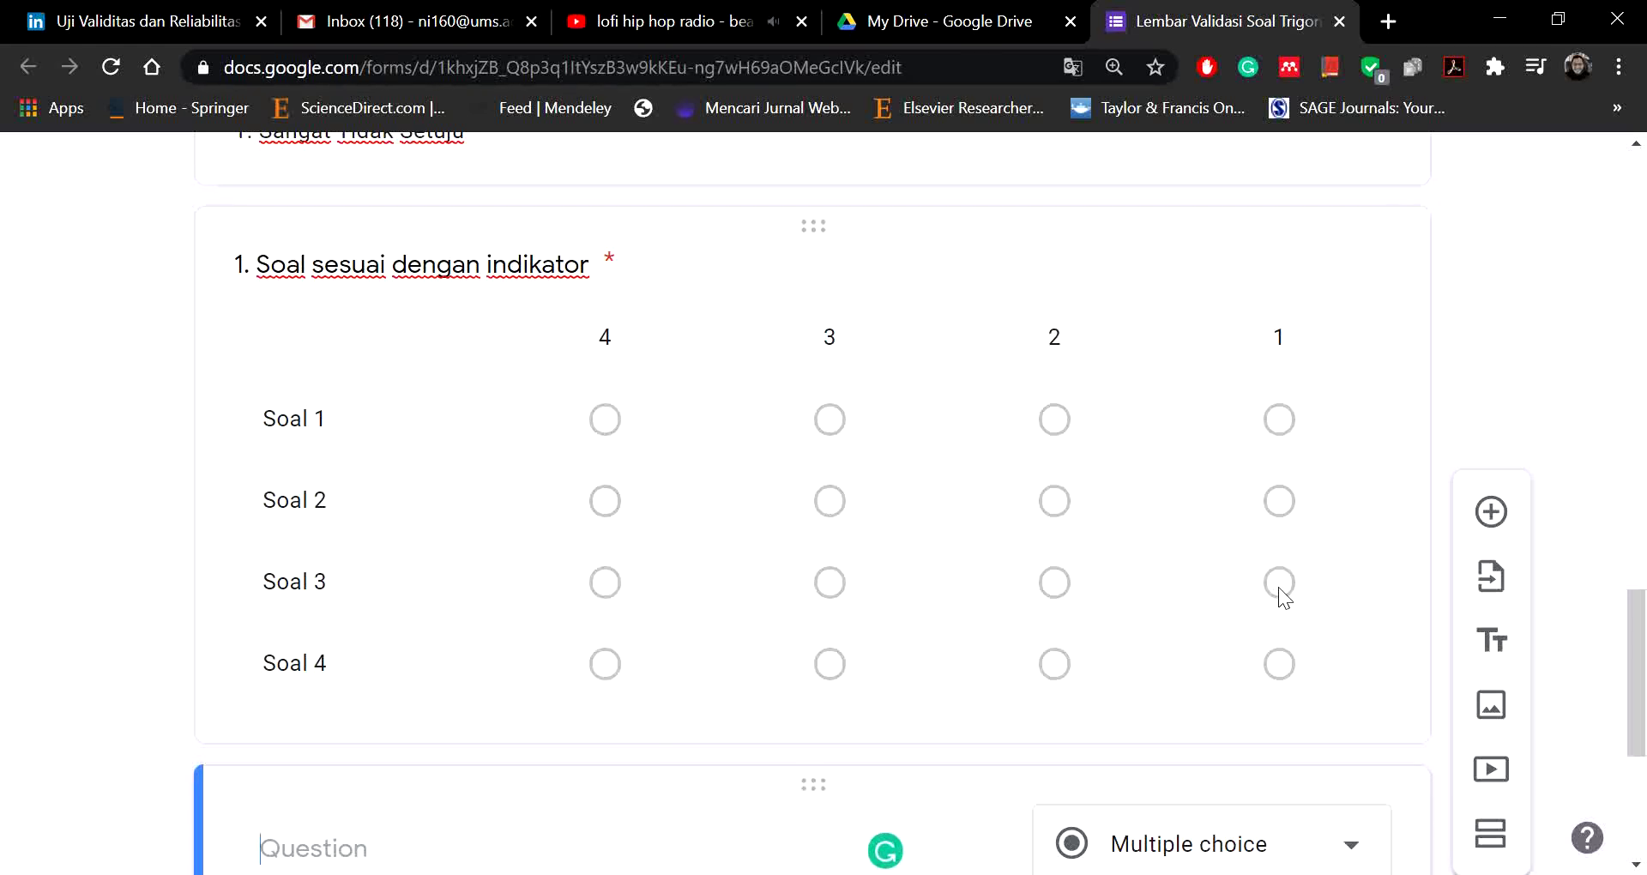
{"action": "scroll", "coordinate": [776, 625], "scroll_direction": "down", "scroll_amount": 5}
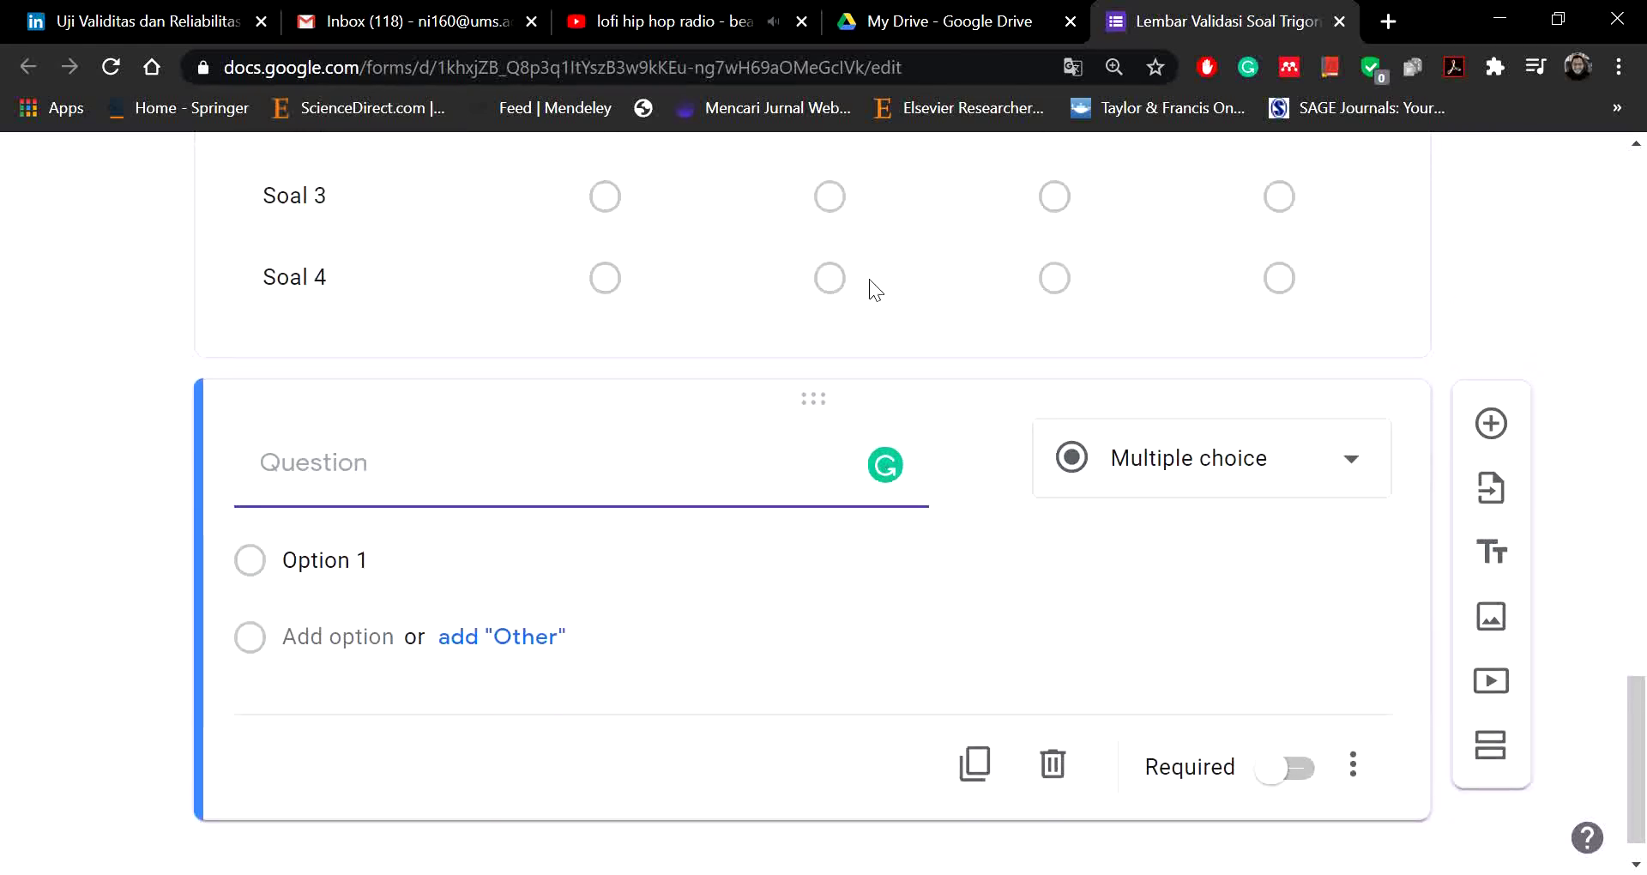
{"action": "scroll", "coordinate": [213, 301], "scroll_direction": "up", "scroll_amount": 3}
{"action": "scroll", "coordinate": [738, 540], "scroll_direction": "down", "scroll_amount": 2}
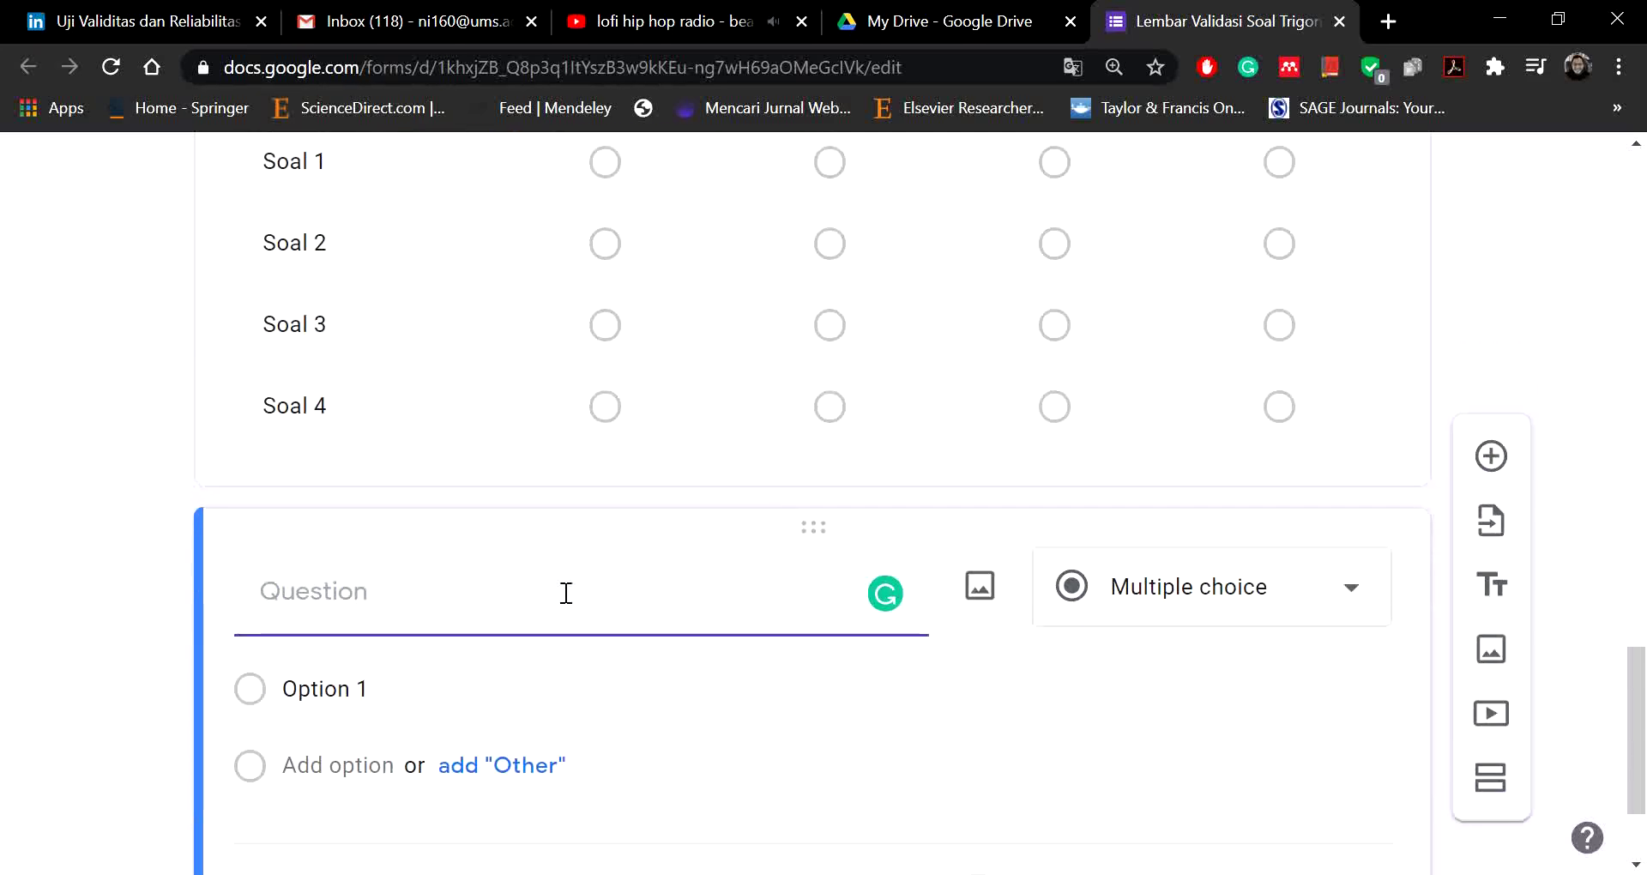
Step: Copy the second Aspek Materi criterion from the table in the Word document and return to the form
{"action": "key", "text": "alt+Tab"}
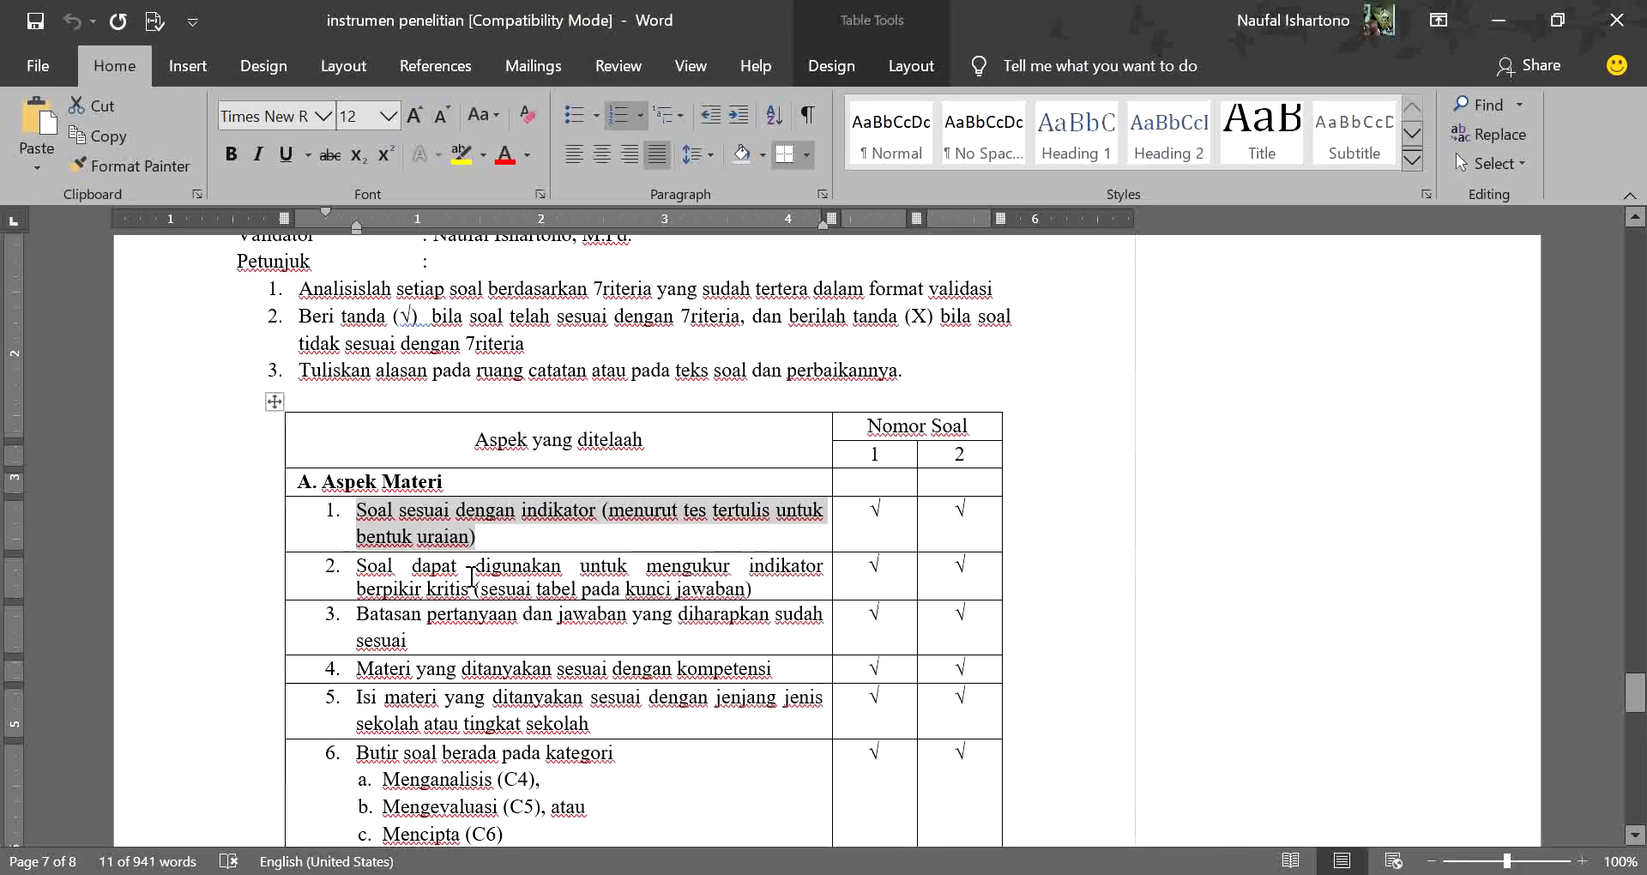
{"action": "scroll", "coordinate": [677, 487], "scroll_direction": "down", "scroll_amount": 3}
{"action": "left_click_drag", "start_coordinate": [759, 470], "coordinate": [356, 442]}
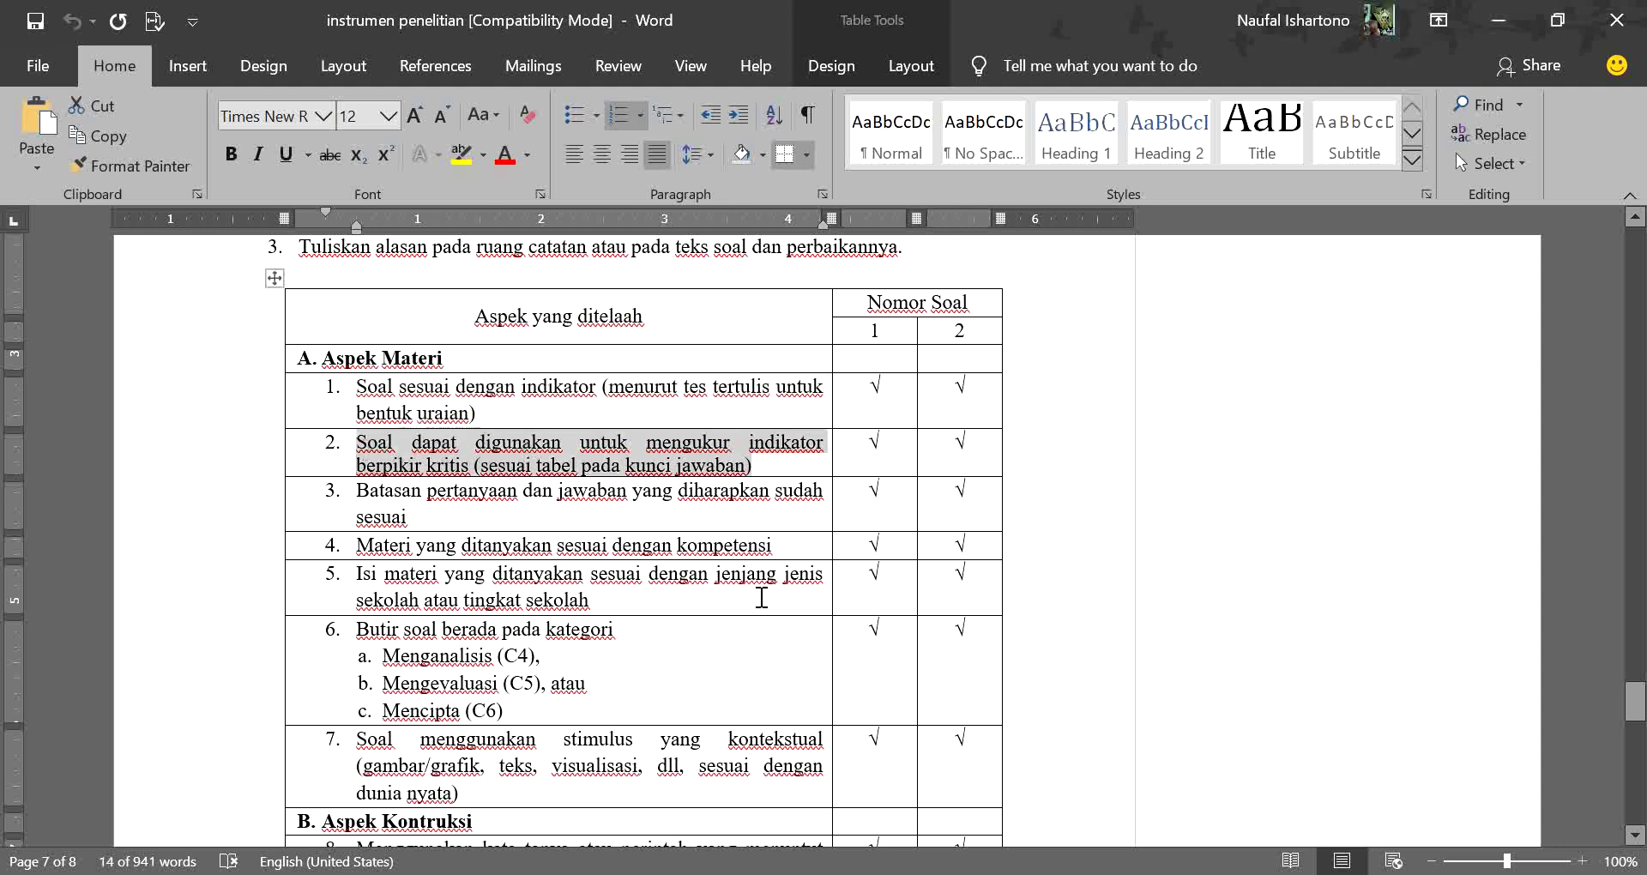
{"action": "key", "text": "alt+Tab"}
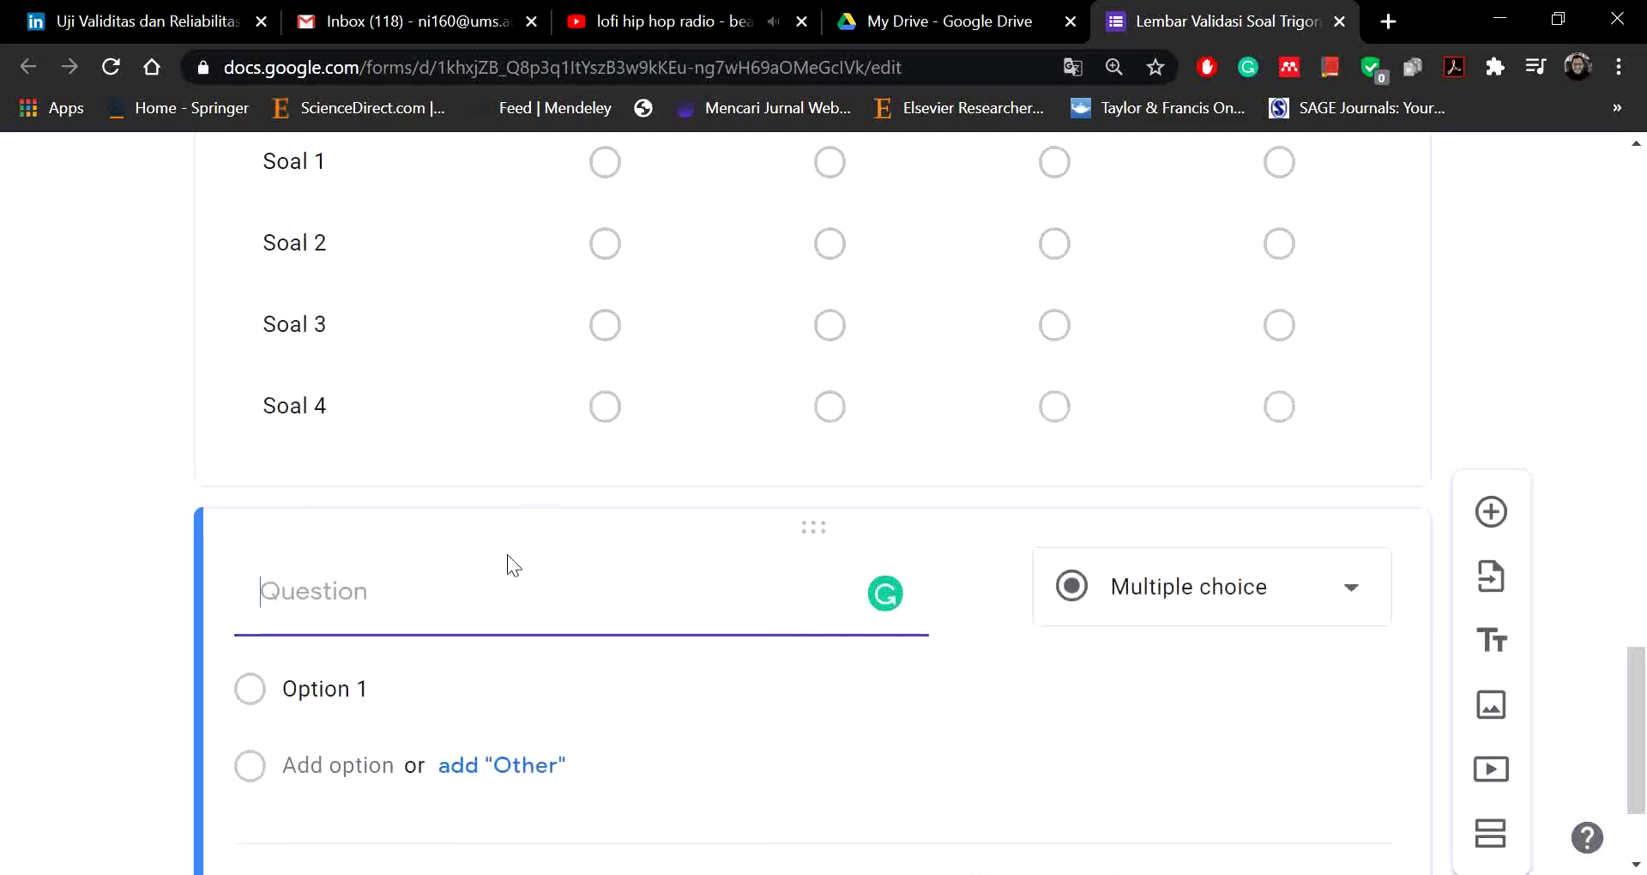
Step: Title the blank question "2. Soal dapat digunakan untuk mengukur indikator berpikir kritis (sesuai tabel pada kunci jawaban)", leaving one space after the number
{"action": "type", "text": "2.\tSoal dapat digunakan untuk mengukur indikator berpikir kritis (sesuai tabel pada kunci jawaban)"}
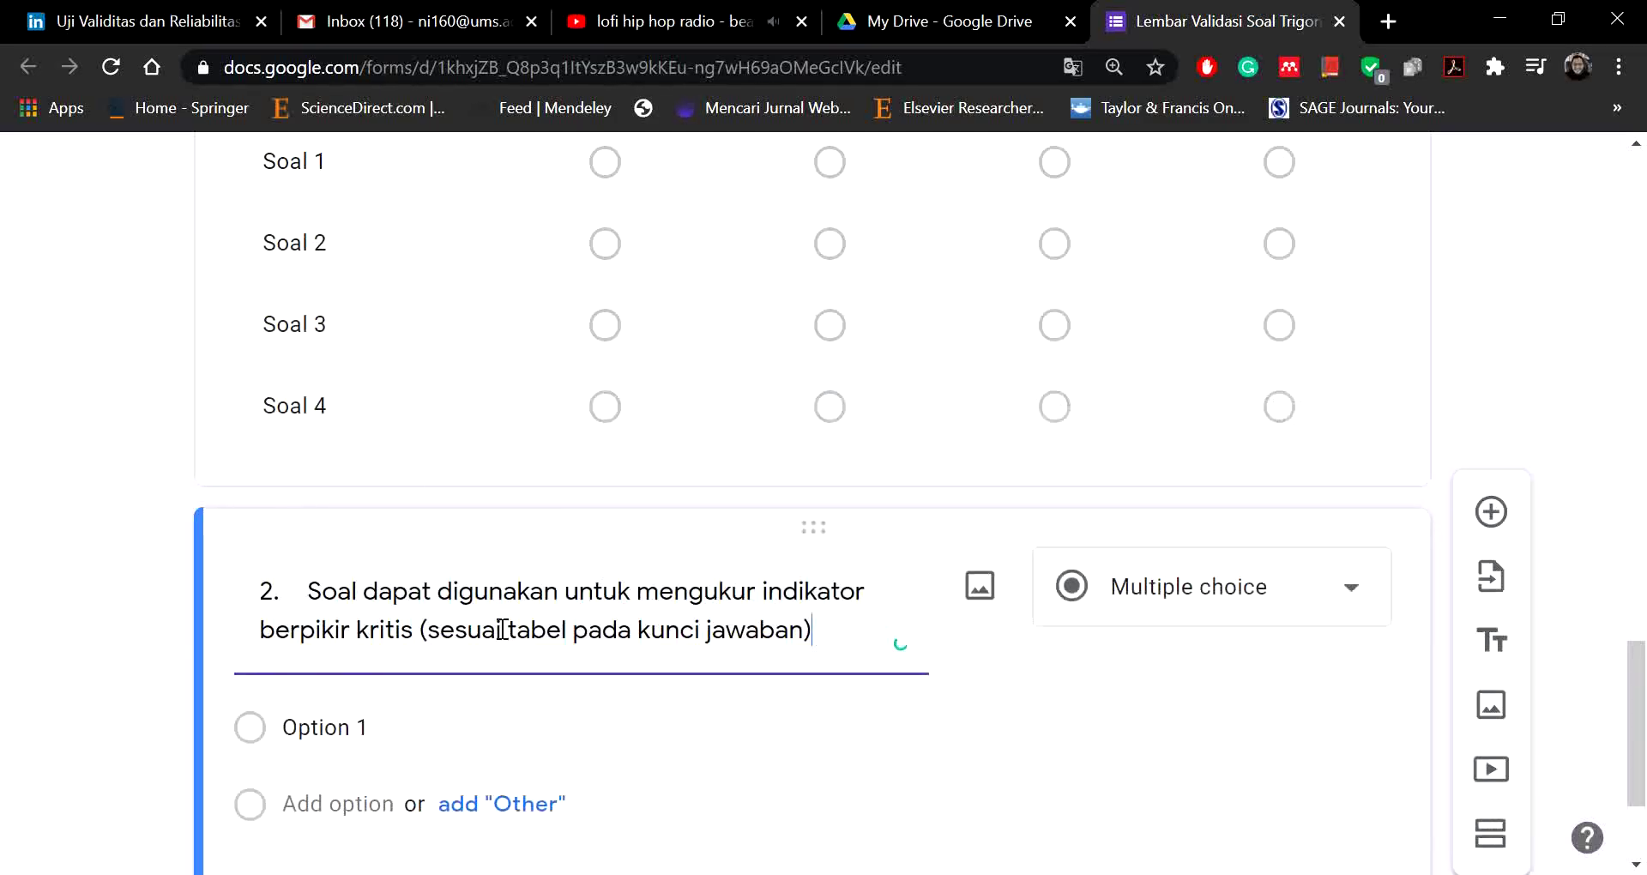
{"action": "left_click", "coordinate": [311, 598]}
{"action": "key", "text": "BackSpace"}
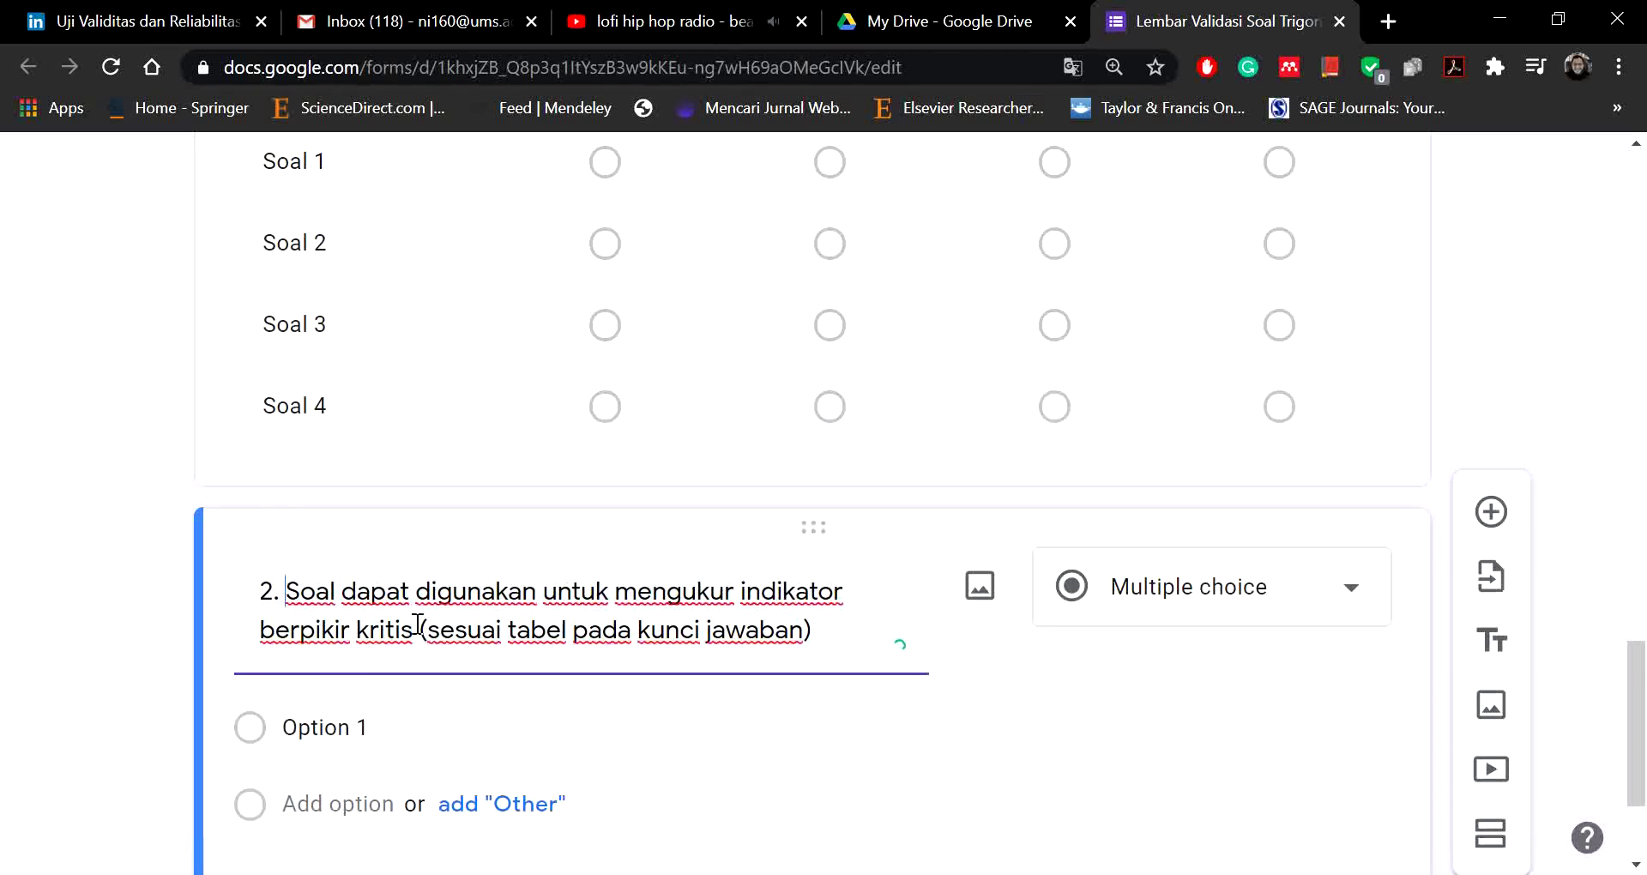
{"action": "left_click_drag", "start_coordinate": [823, 632], "coordinate": [826, 665]}
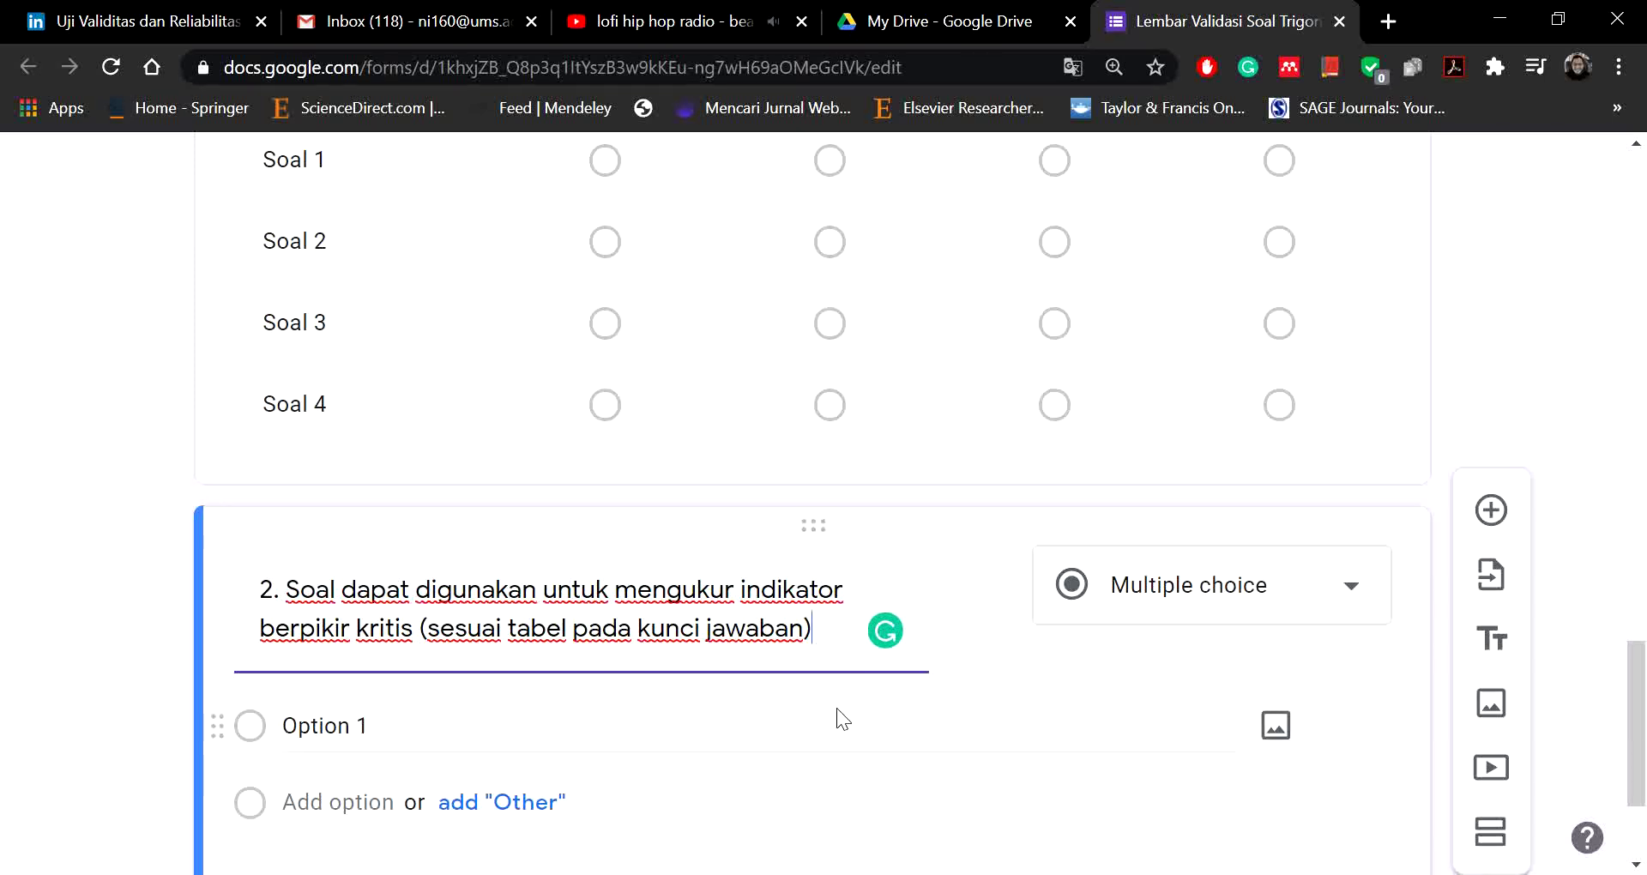
Step: Change the second Aspek Materi question from multiple choice to the multiple choice grid type
{"action": "scroll", "coordinate": [838, 717], "scroll_direction": "down", "scroll_amount": 3}
{"action": "left_click", "coordinate": [1238, 378]}
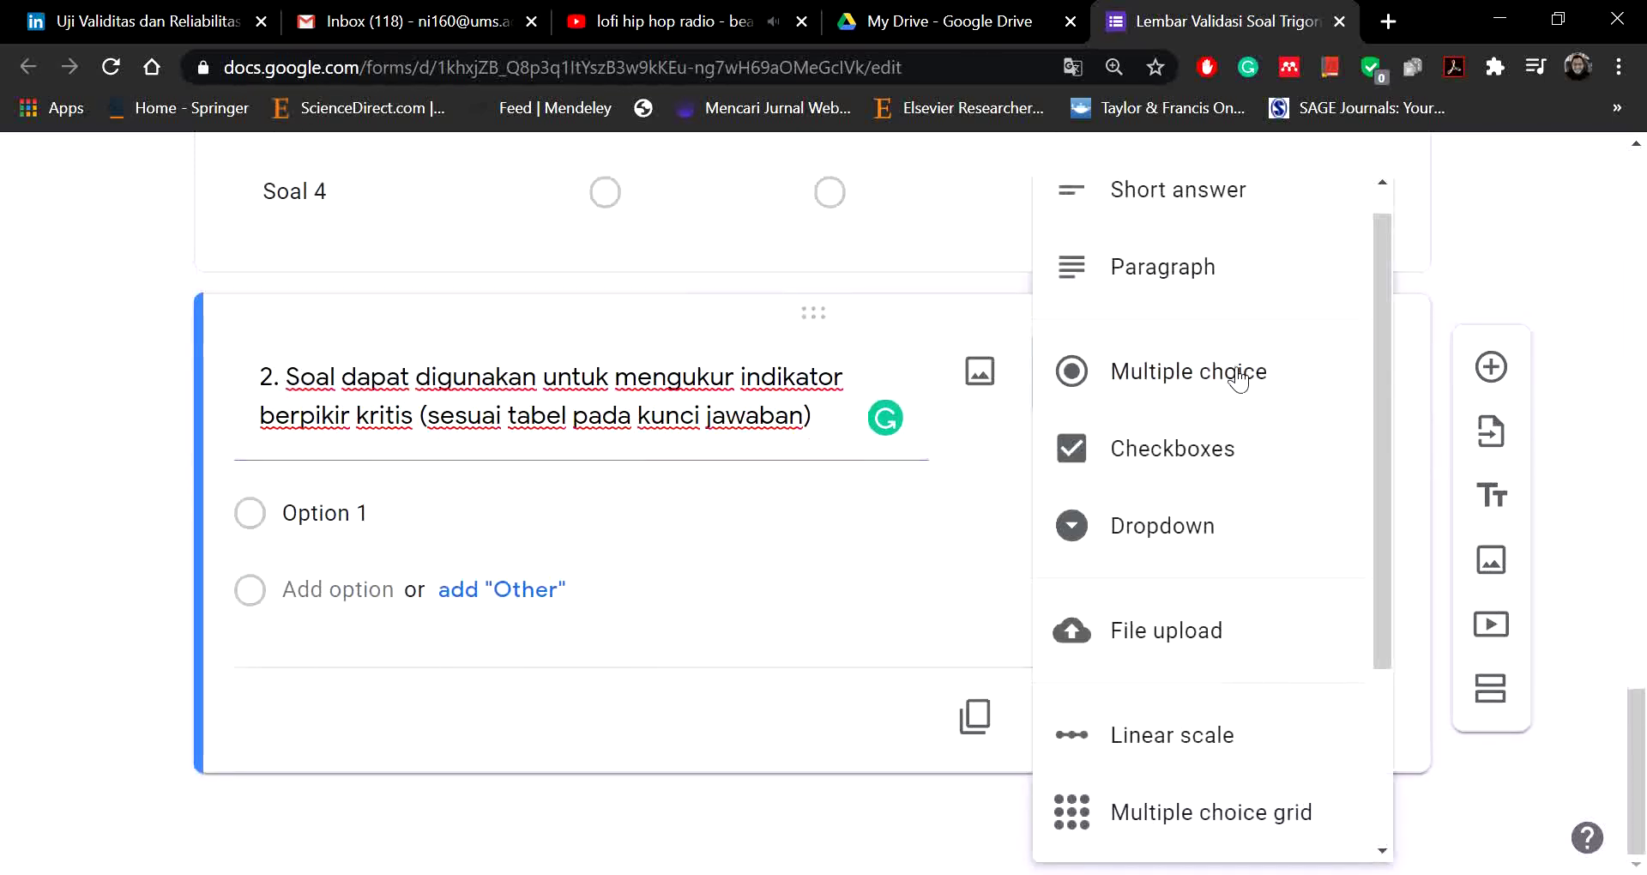
{"action": "left_click", "coordinate": [1192, 825]}
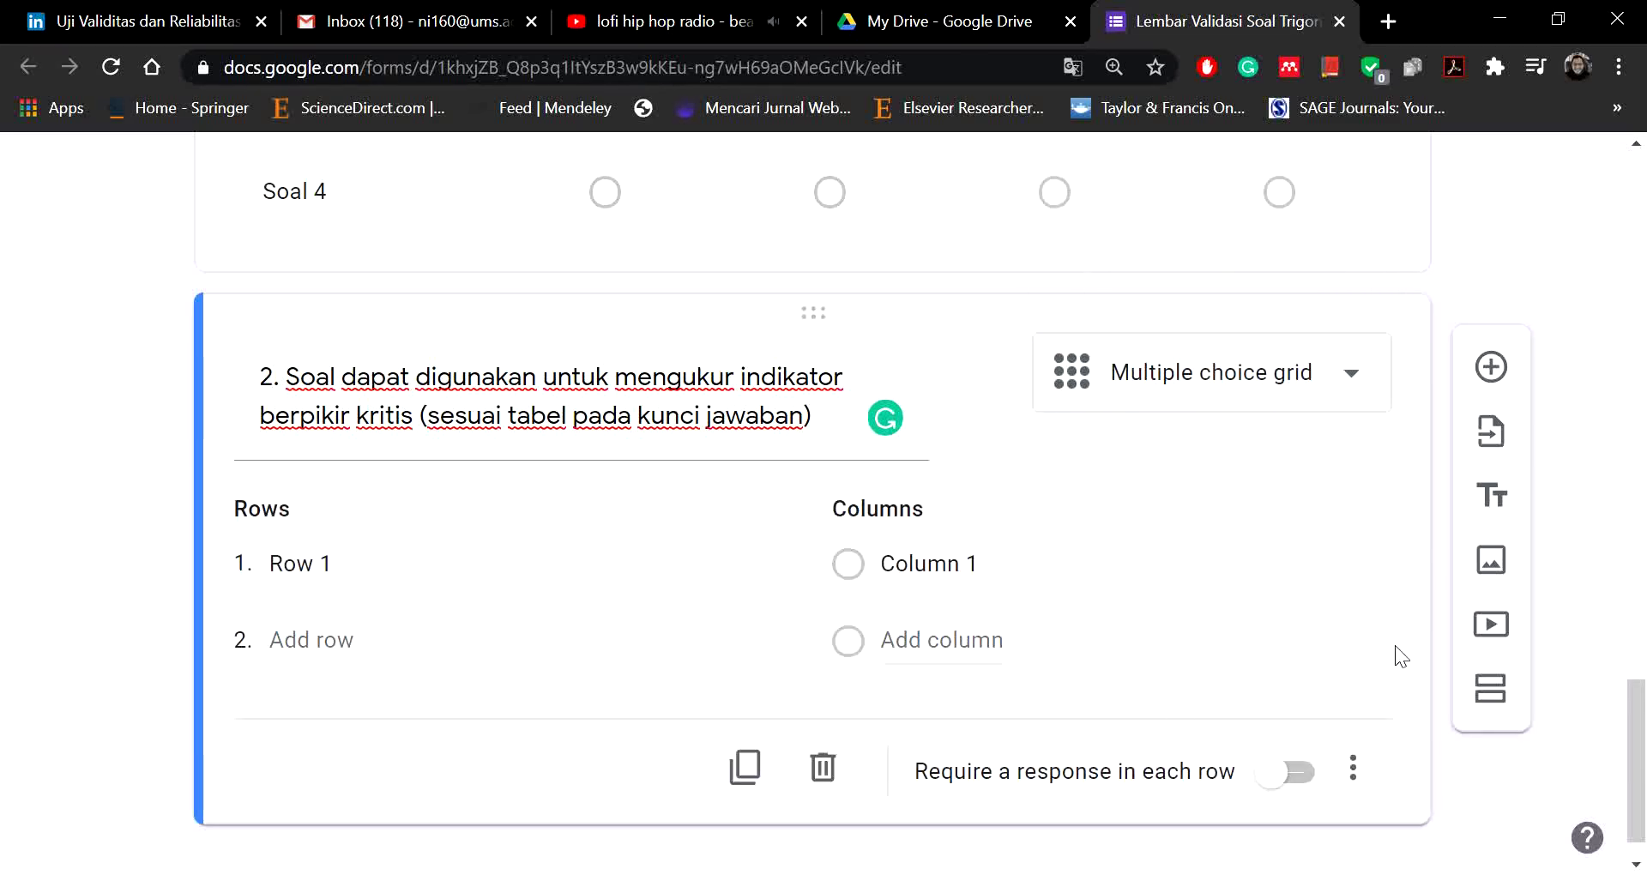
{"action": "scroll", "coordinate": [760, 367], "scroll_direction": "up", "scroll_amount": 4}
{"action": "scroll", "coordinate": [846, 673], "scroll_direction": "down", "scroll_amount": 5}
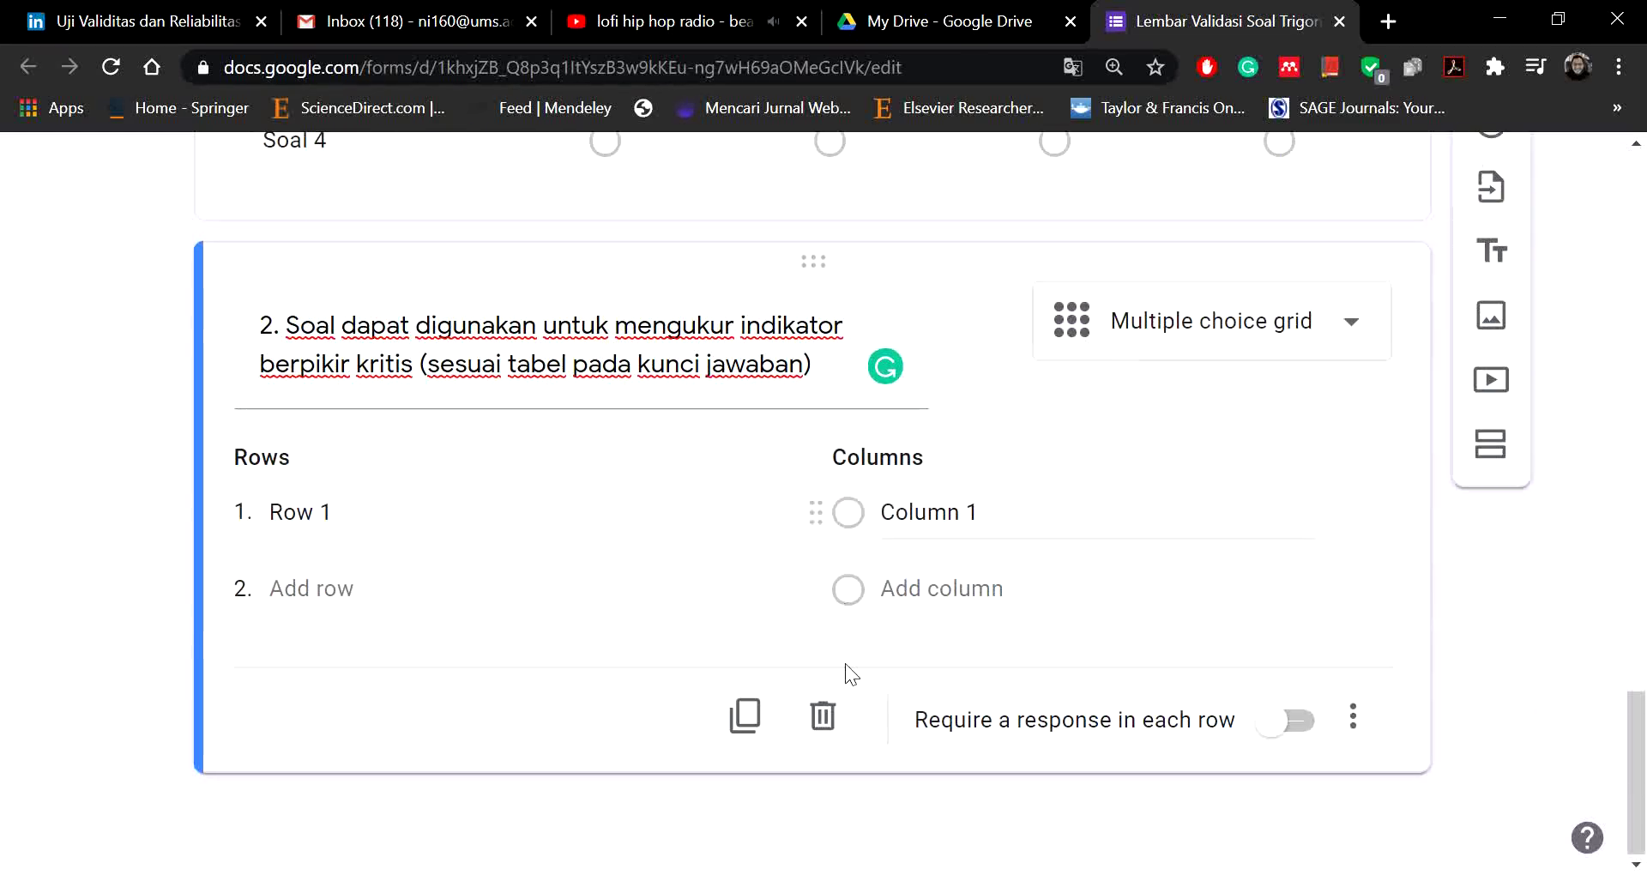
Step: Delete the unfinished second question and duplicate the completed grid question "1. Soal sesuai dengan indikator" instead
{"action": "left_click", "coordinate": [824, 717]}
{"action": "left_click", "coordinate": [1121, 570]}
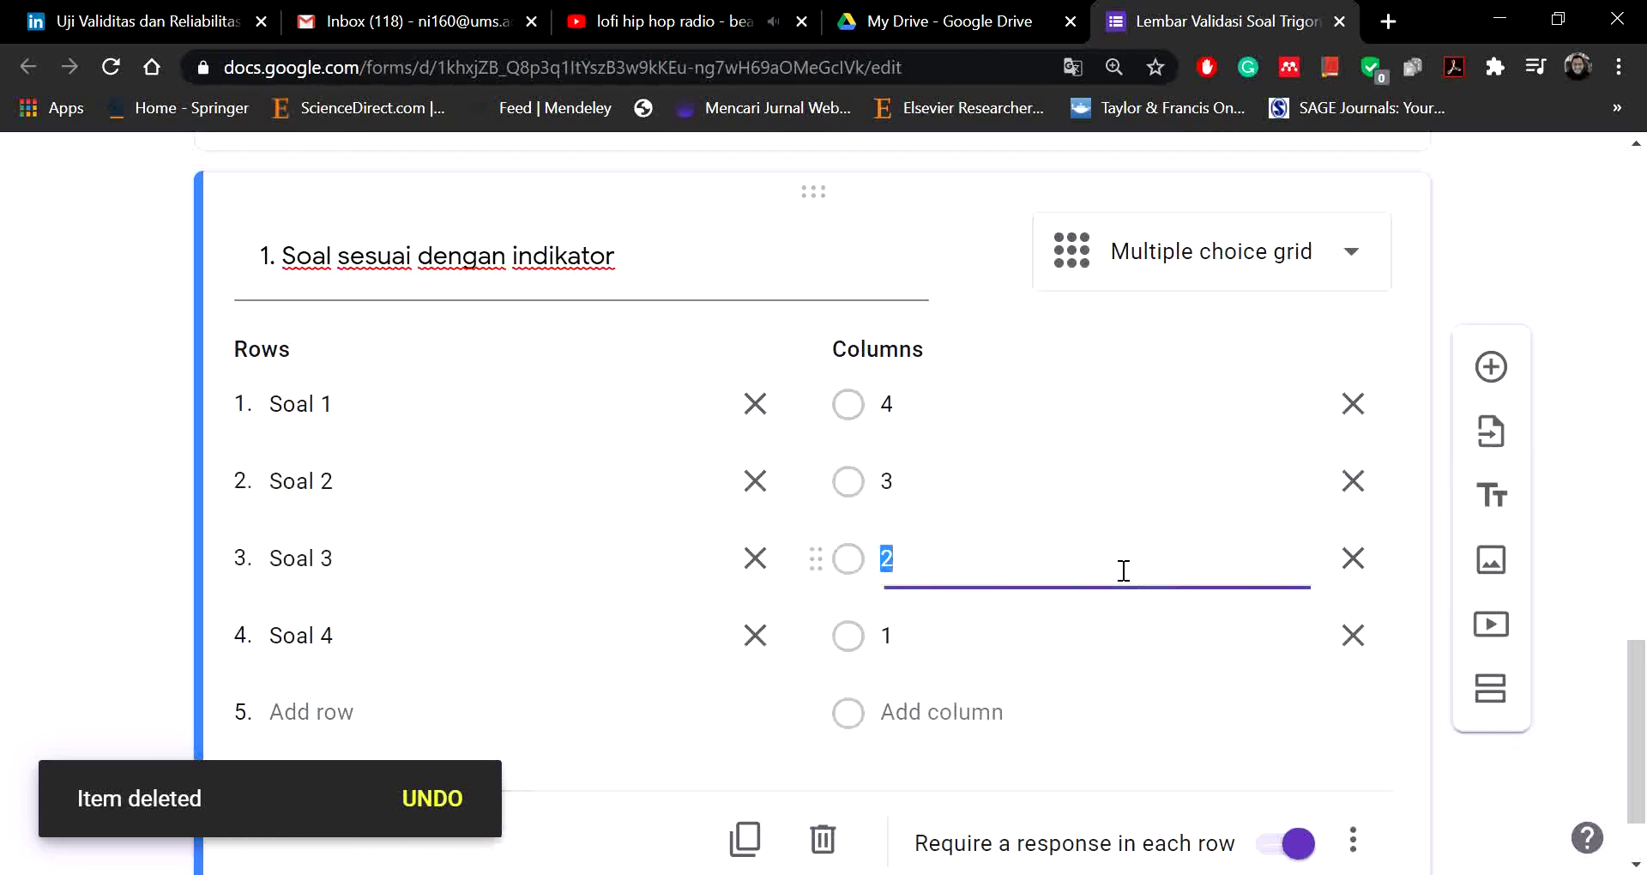
{"action": "left_click", "coordinate": [639, 733]}
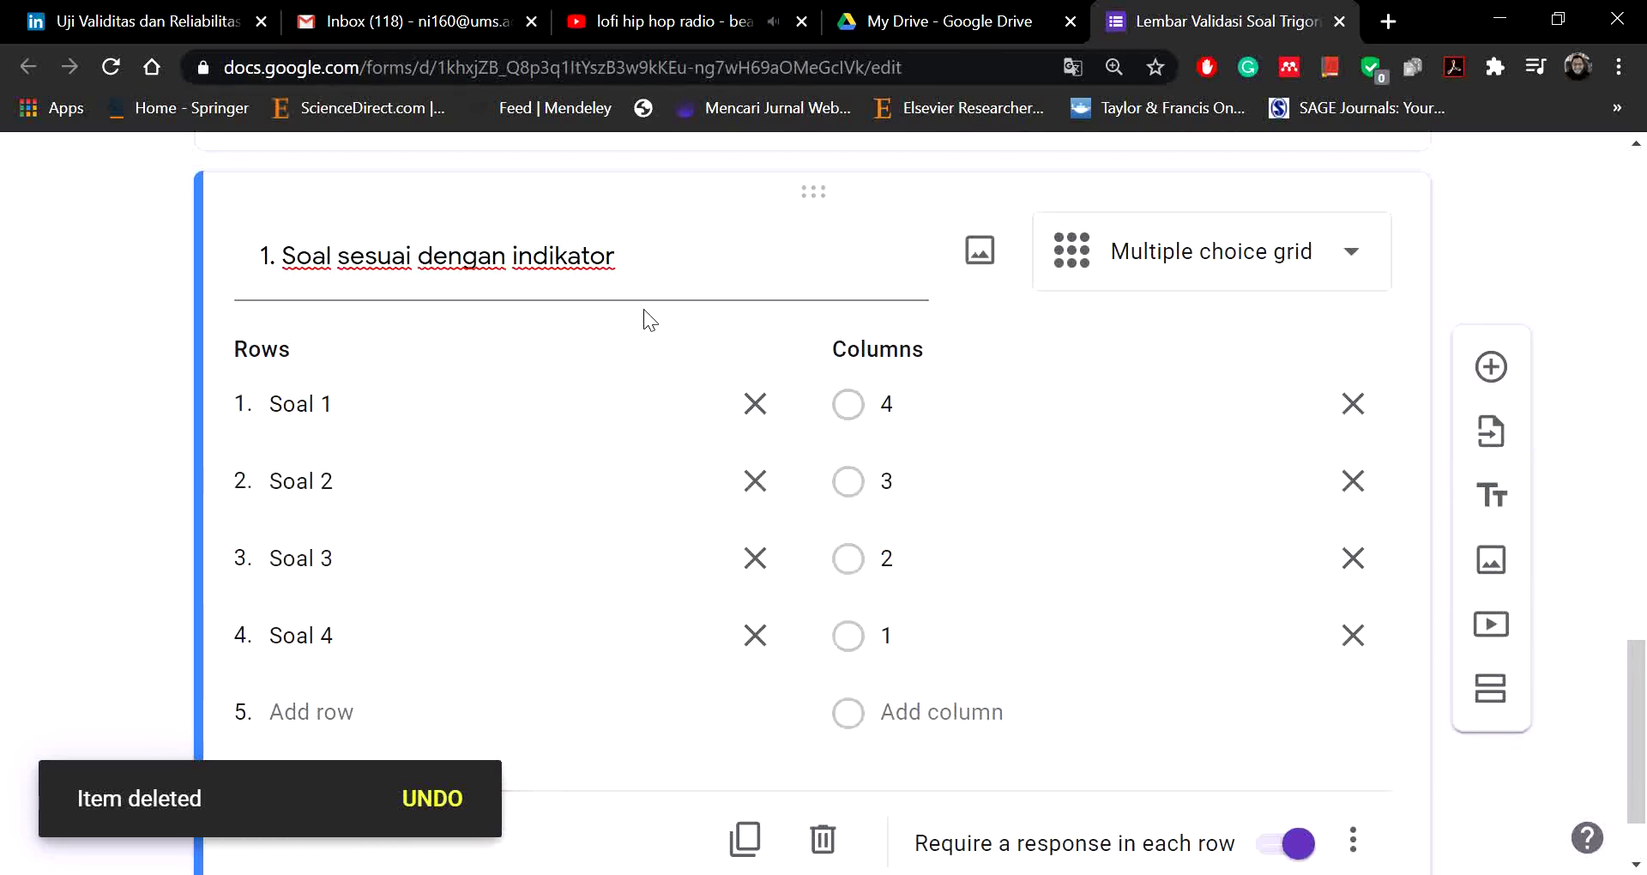
{"action": "scroll", "coordinate": [677, 360], "scroll_direction": "down", "scroll_amount": 1}
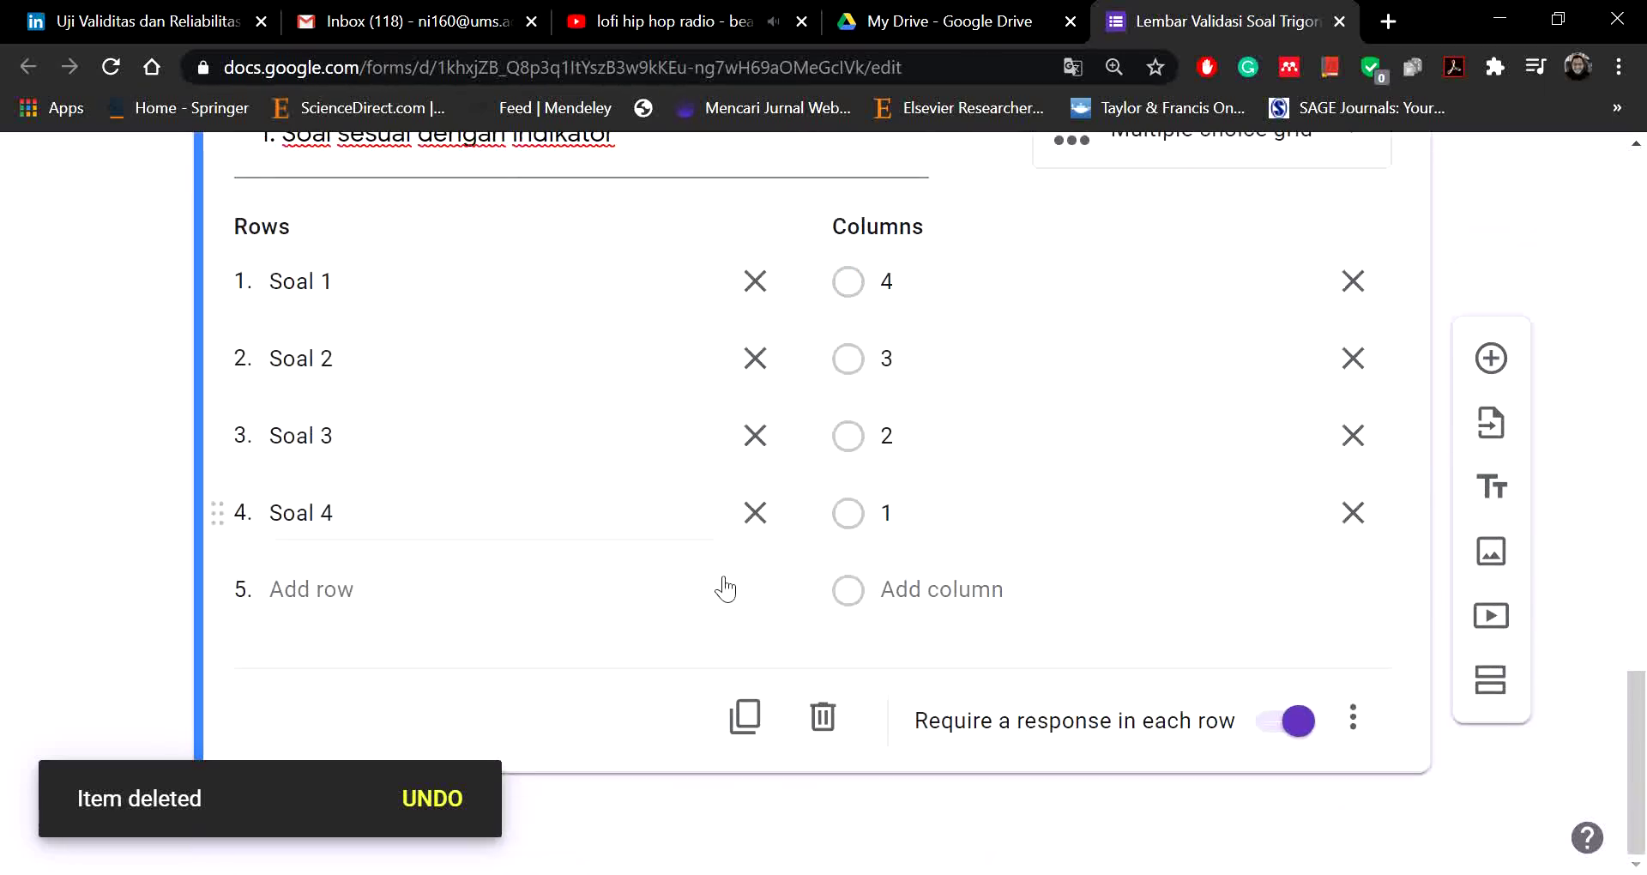
{"action": "left_click", "coordinate": [744, 717]}
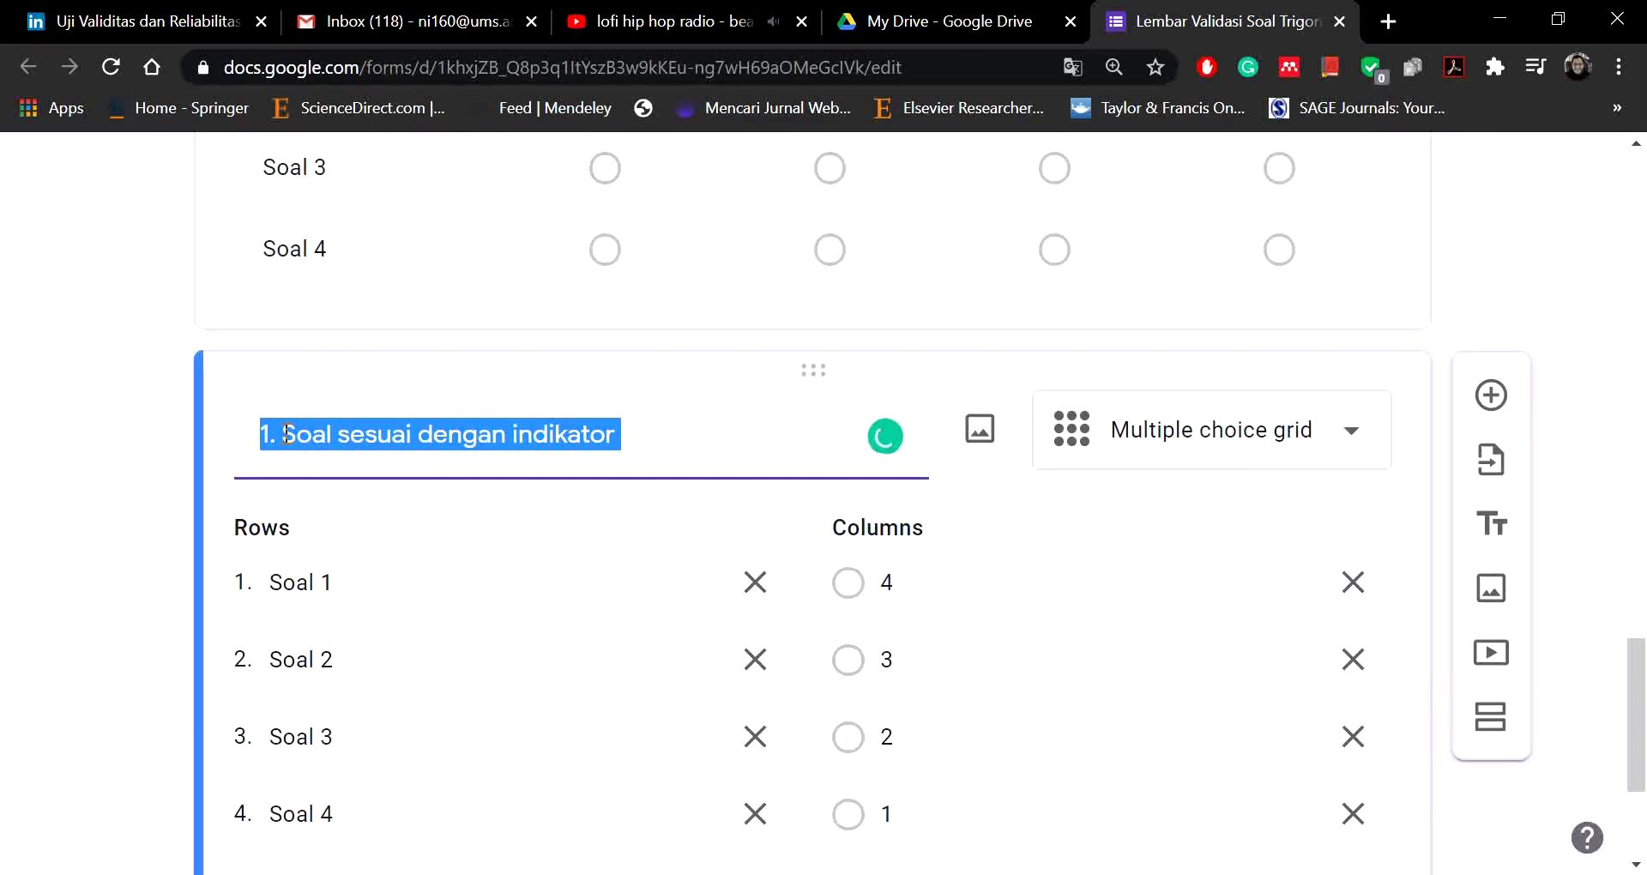
Step: Retitle the duplicated grid "2. Soal dapat digunakan untuk mengukur indikator berpikir kritis (sesuai tabel pada kunci jawaban)", with one space after the number
{"action": "left_click_drag", "start_coordinate": [687, 437], "coordinate": [198, 438]}
{"action": "type", "text": "2.\tSoal dapat digunakan untuk mengukur indikator berpikir kritis (sesuai tabel pada kunci jawaban)"}
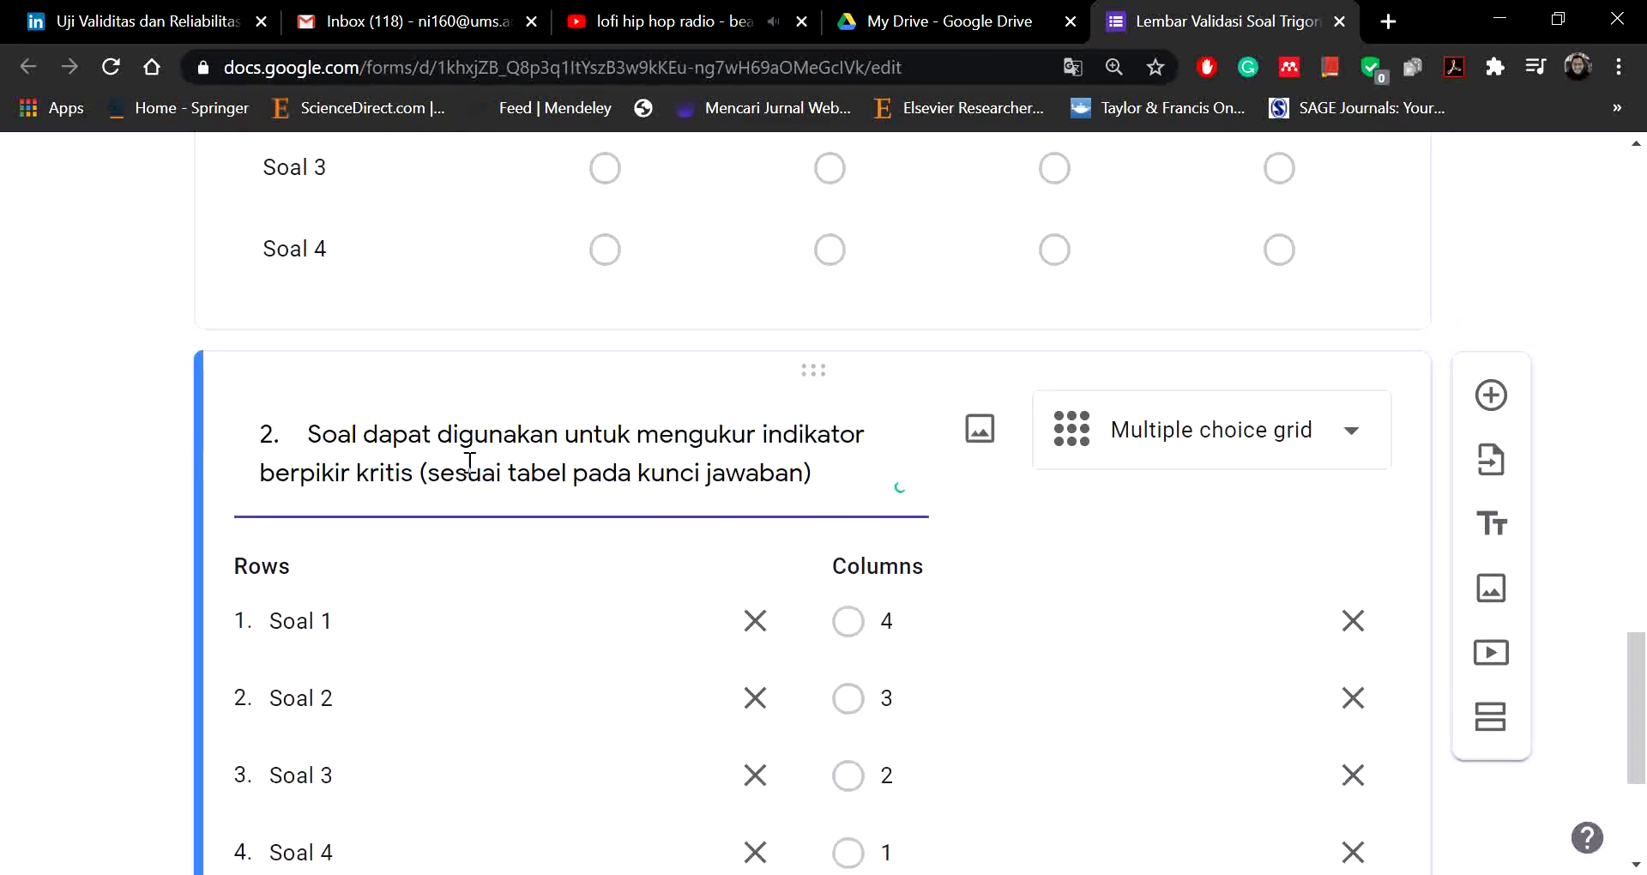
{"action": "left_click", "coordinate": [307, 437]}
{"action": "key", "text": "BackSpace"}
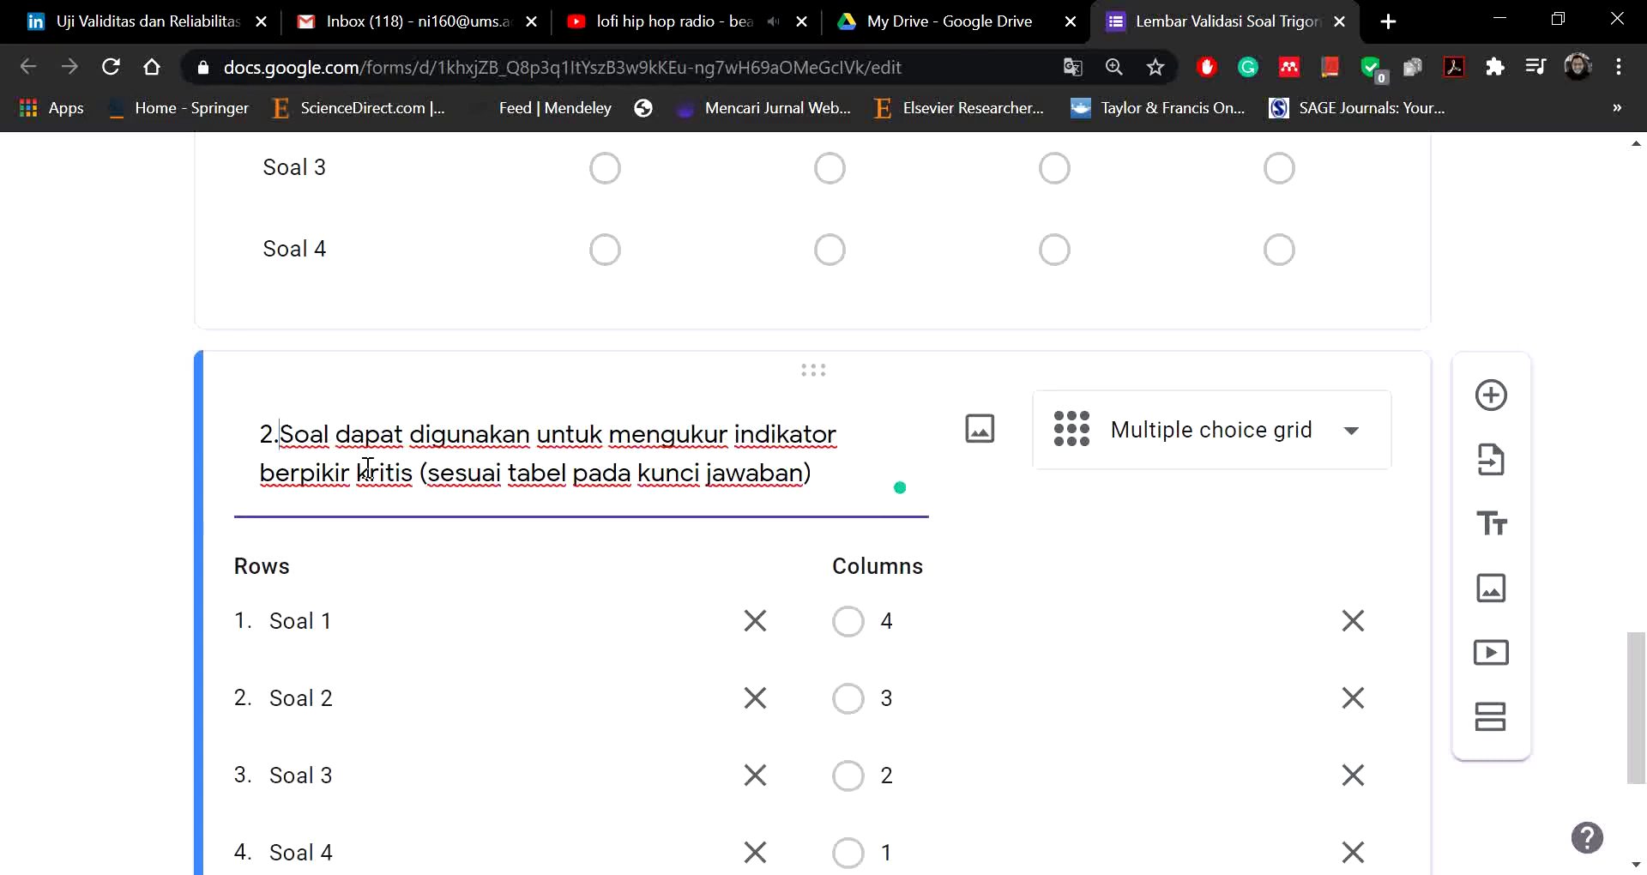
Step: Check the title, rows, columns and required-response setting of the question 2 grid against question 1
{"action": "scroll", "coordinate": [772, 364], "scroll_direction": "up", "scroll_amount": 2}
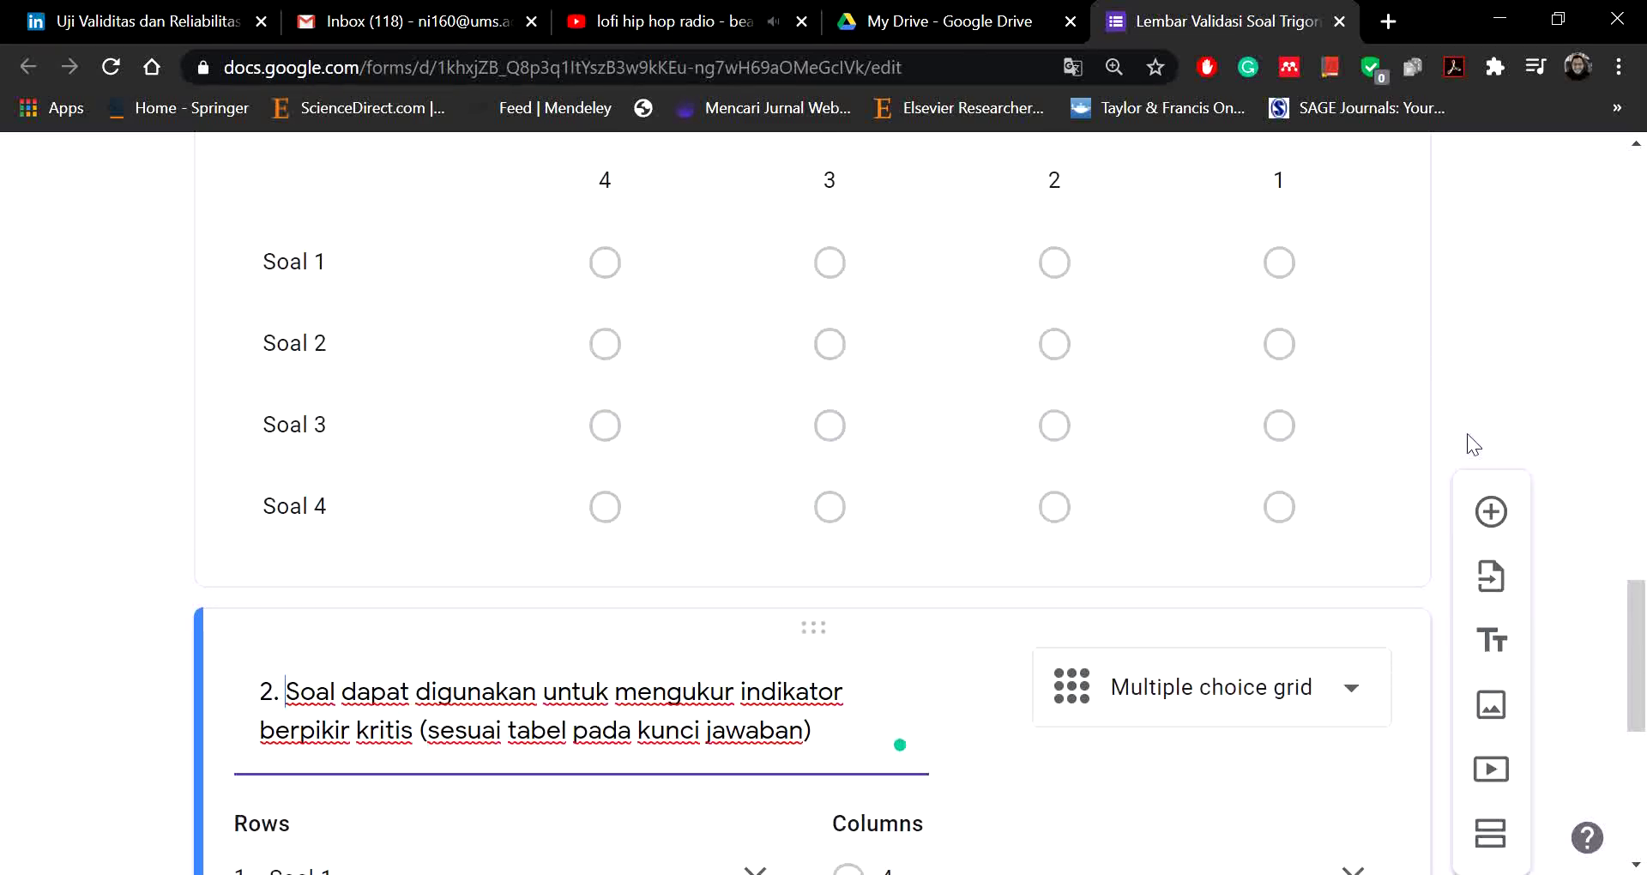
{"action": "left_click", "coordinate": [1536, 389]}
{"action": "scroll", "coordinate": [1055, 438], "scroll_direction": "down", "scroll_amount": 2}
{"action": "scroll", "coordinate": [1046, 439], "scroll_direction": "down", "scroll_amount": 2}
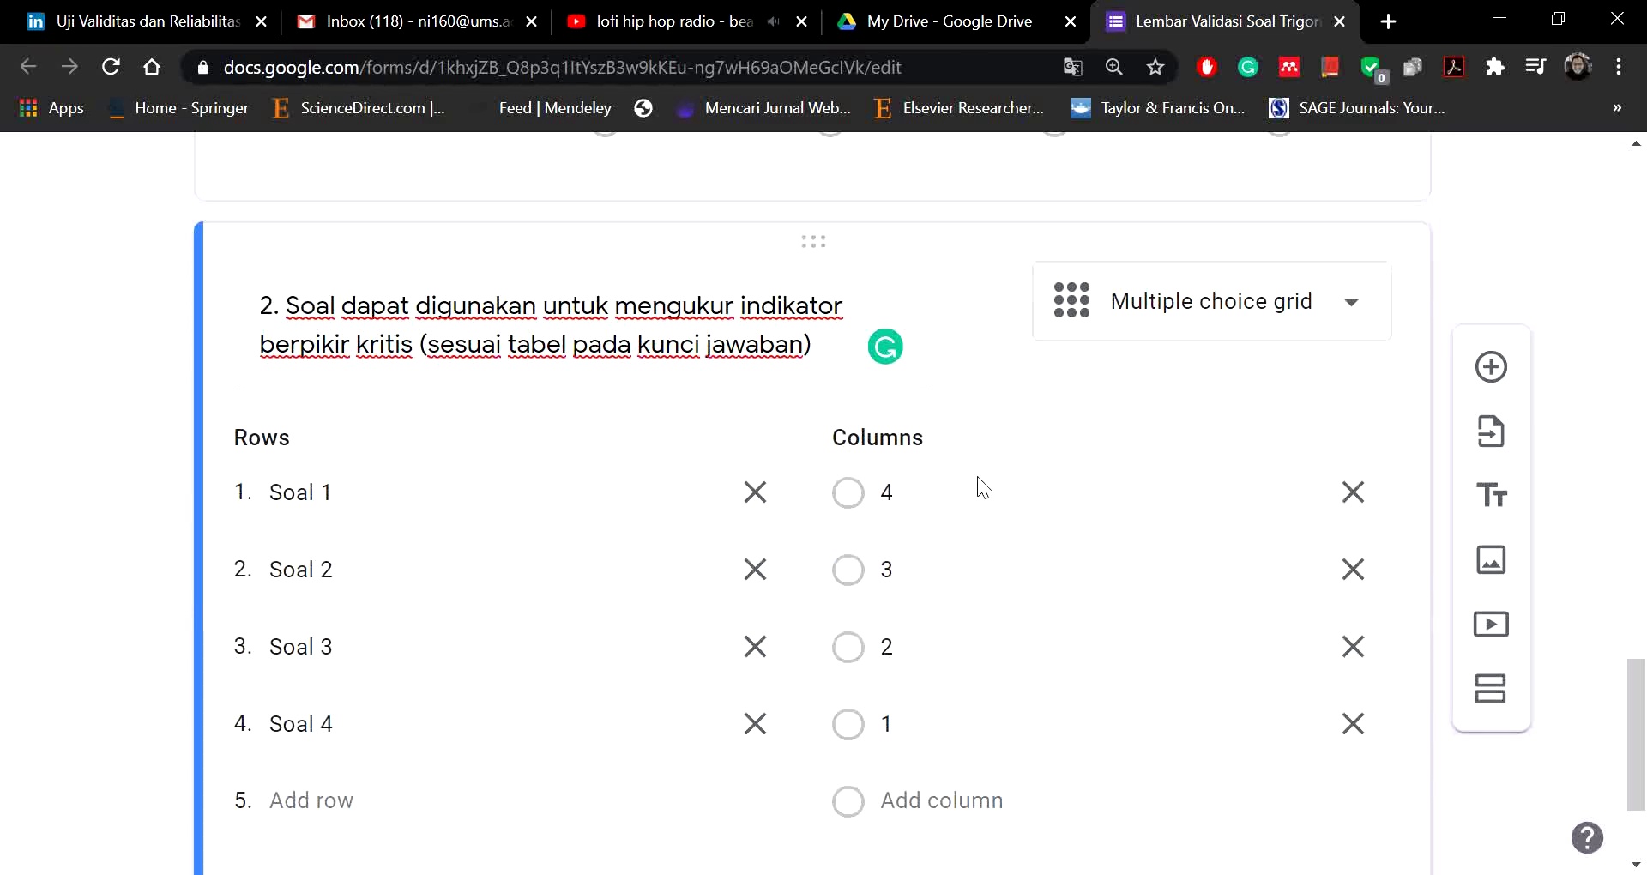
{"action": "scroll", "coordinate": [1062, 720], "scroll_direction": "down", "scroll_amount": 2}
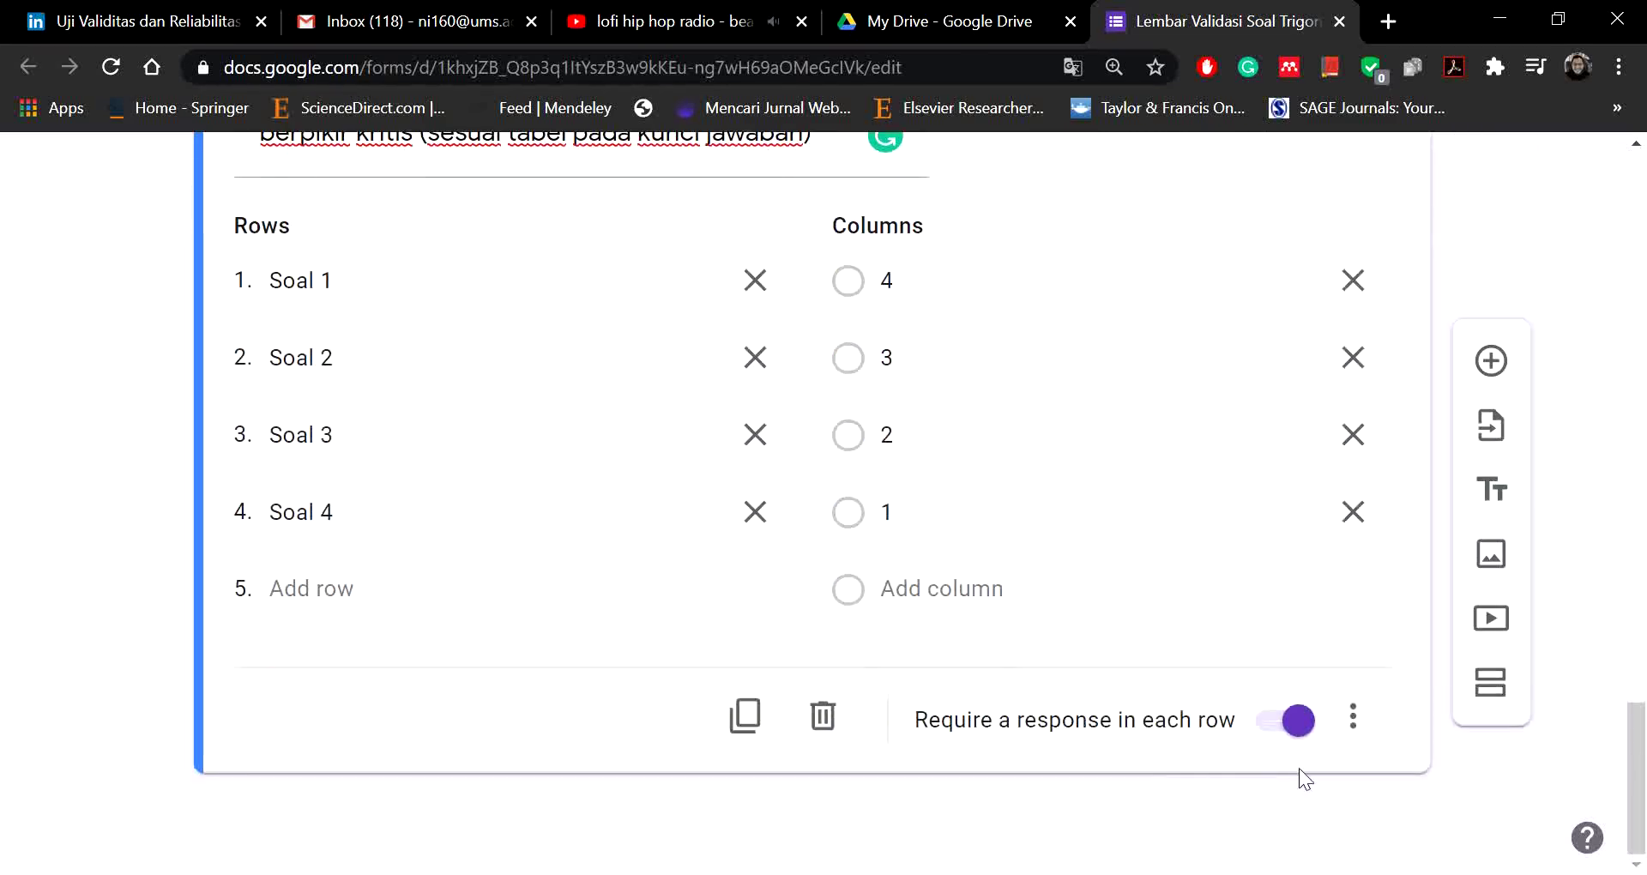
{"action": "scroll", "coordinate": [853, 393], "scroll_direction": "up", "scroll_amount": 3}
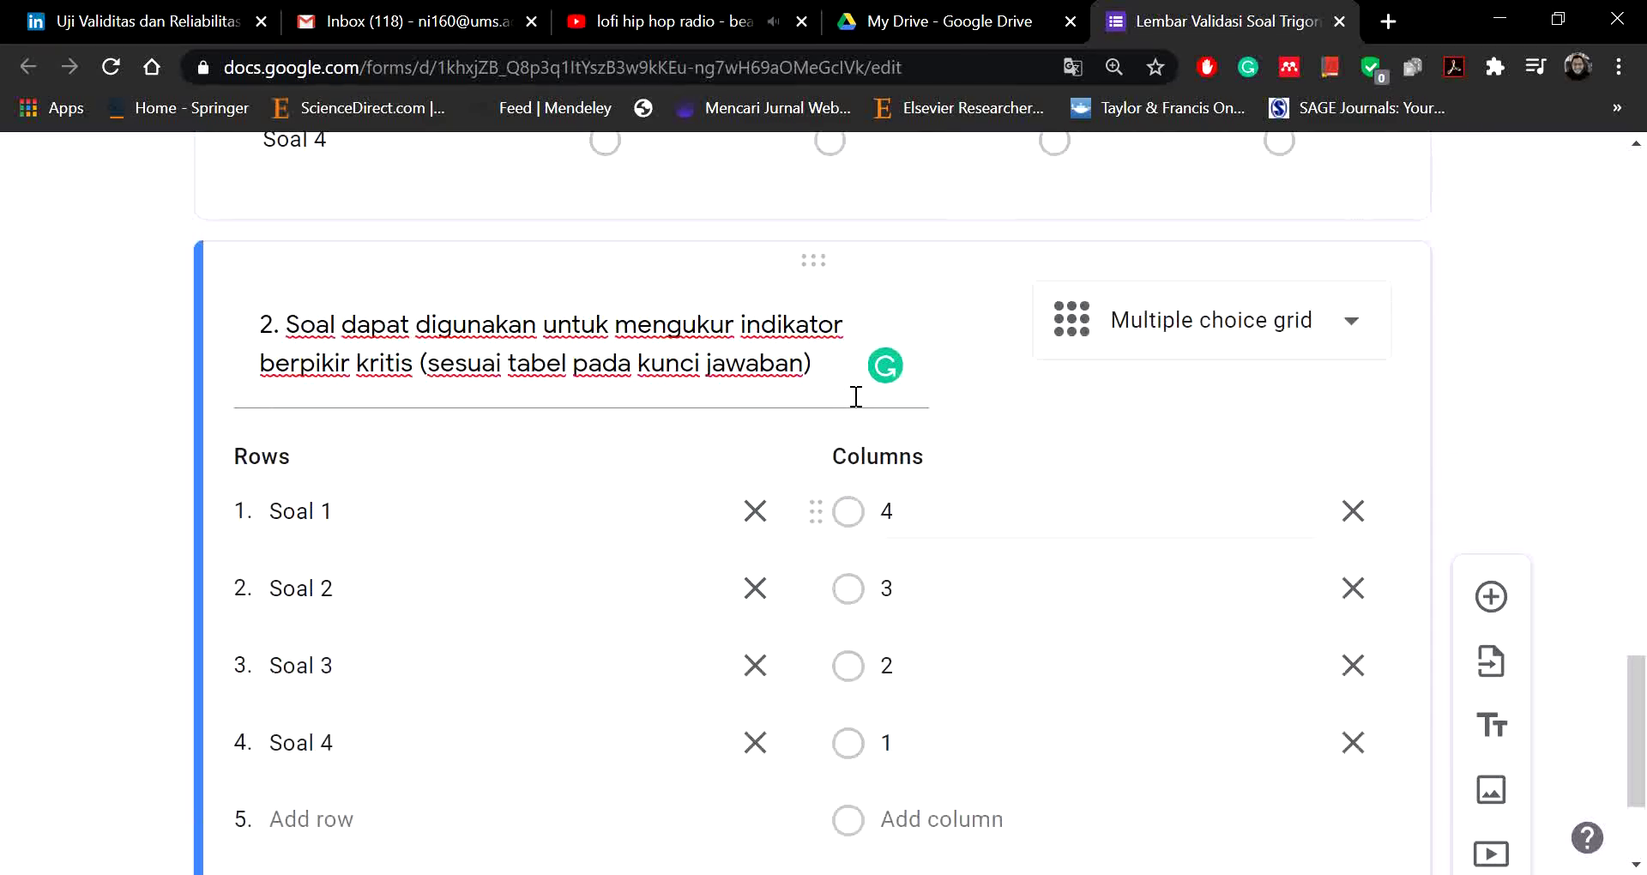
{"action": "scroll", "coordinate": [635, 573], "scroll_direction": "down", "scroll_amount": 1}
{"action": "scroll", "coordinate": [635, 573], "scroll_direction": "down", "scroll_amount": 2}
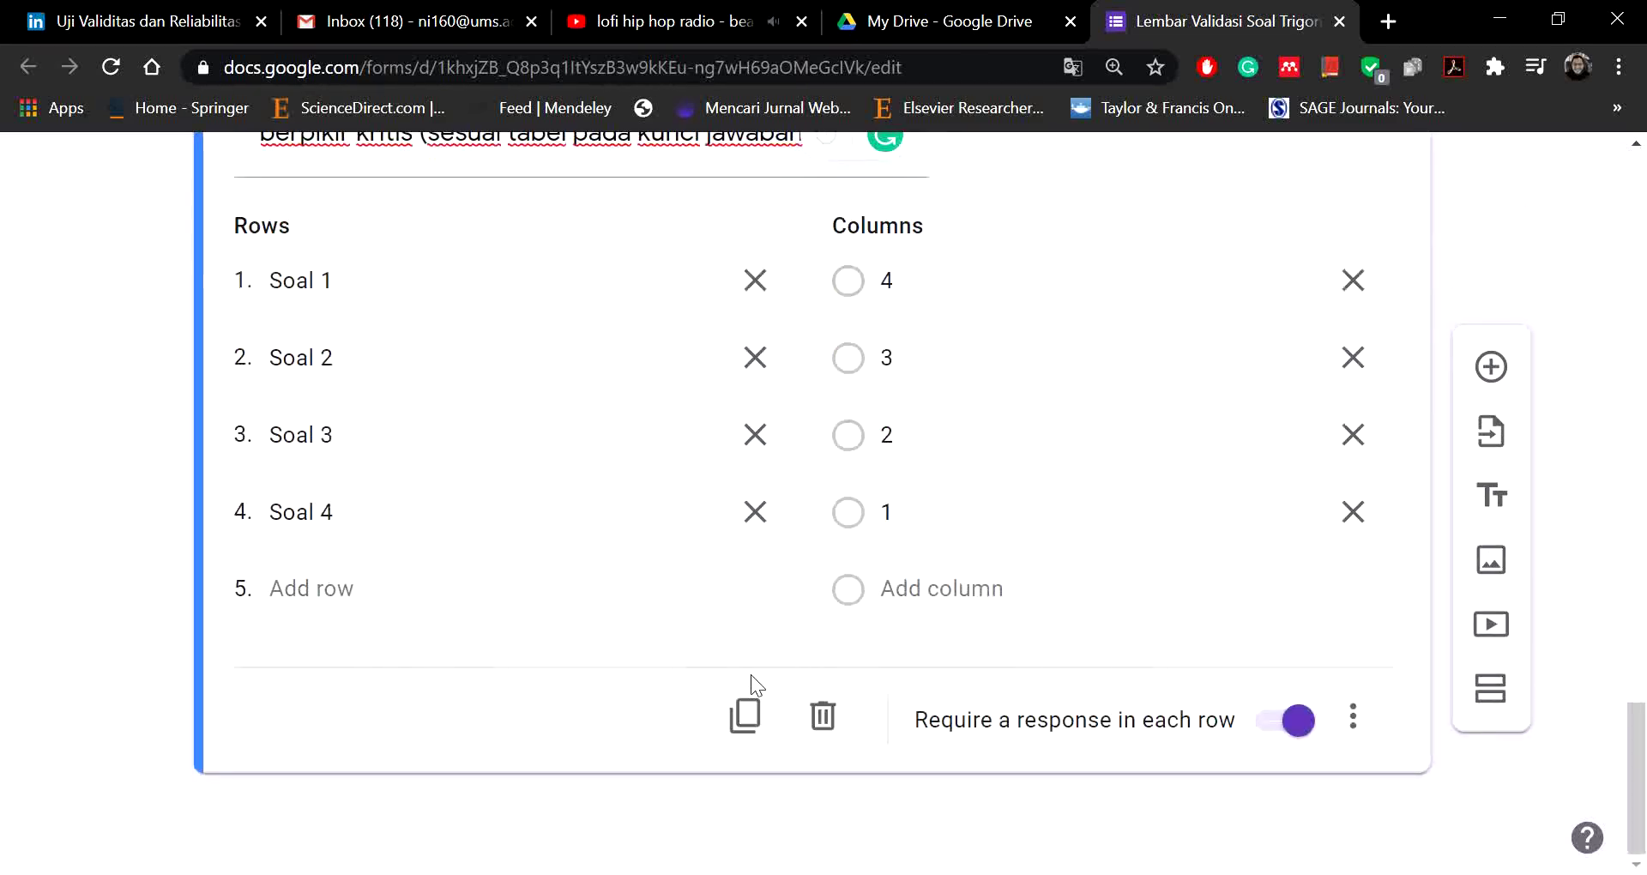
Step: Duplicate the question 2 grid and retitle the copy "3. Batasan pertanyaan dan jawaban yang diharapkan sudah sesuai", copied from the Word document
{"action": "left_click", "coordinate": [743, 719]}
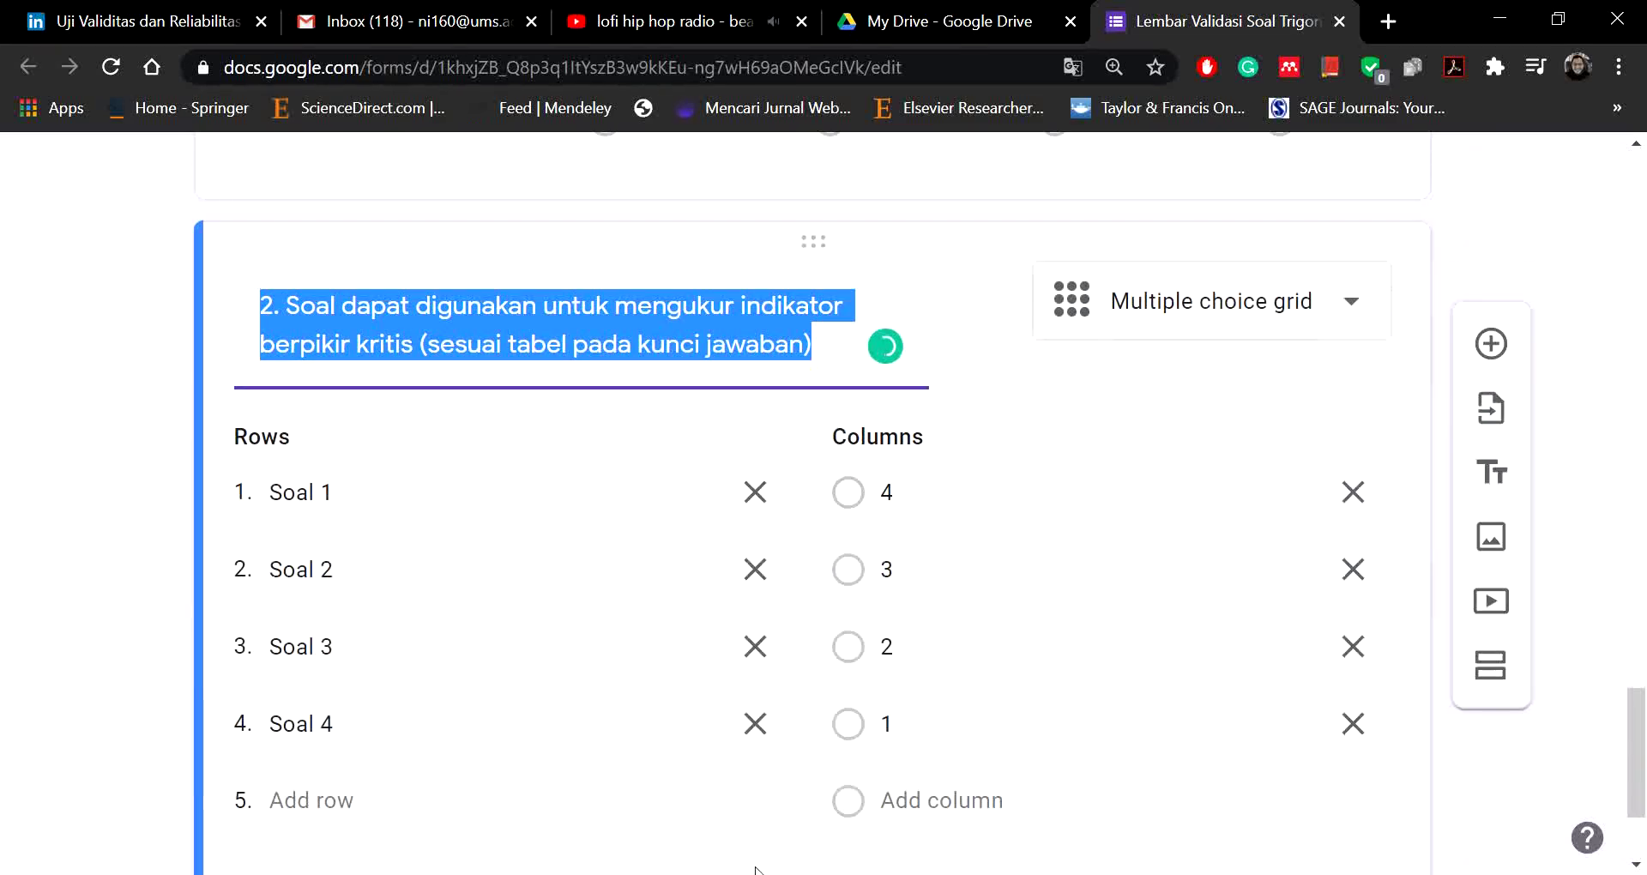
{"action": "key", "text": "alt+Tab"}
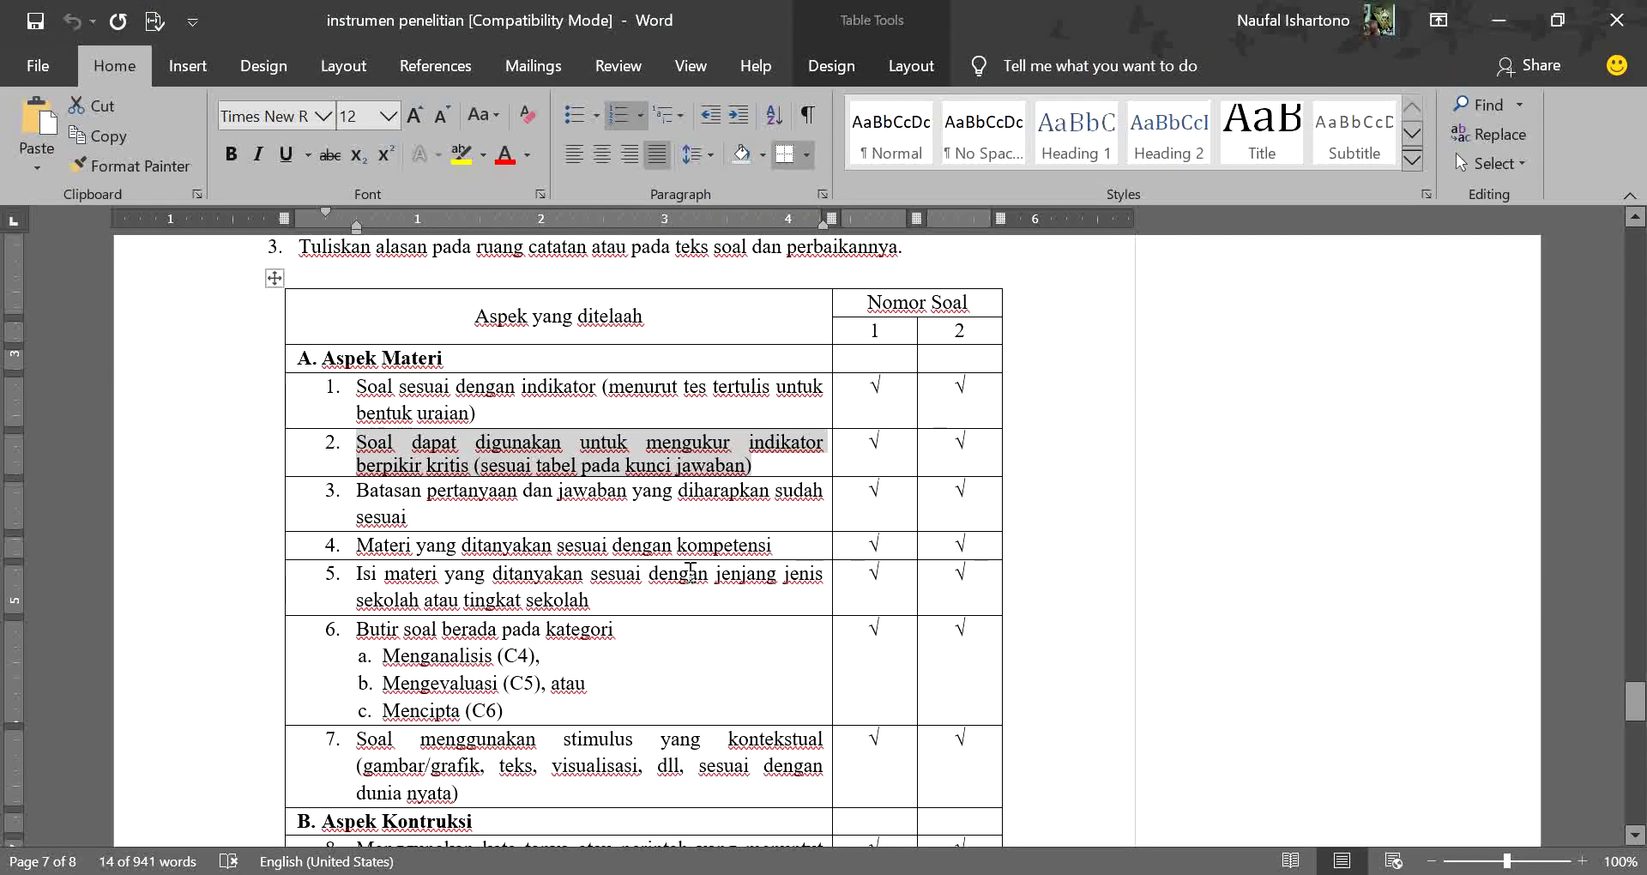
{"action": "left_click_drag", "start_coordinate": [470, 500], "coordinate": [366, 491]}
{"action": "key", "text": "alt+Tab"}
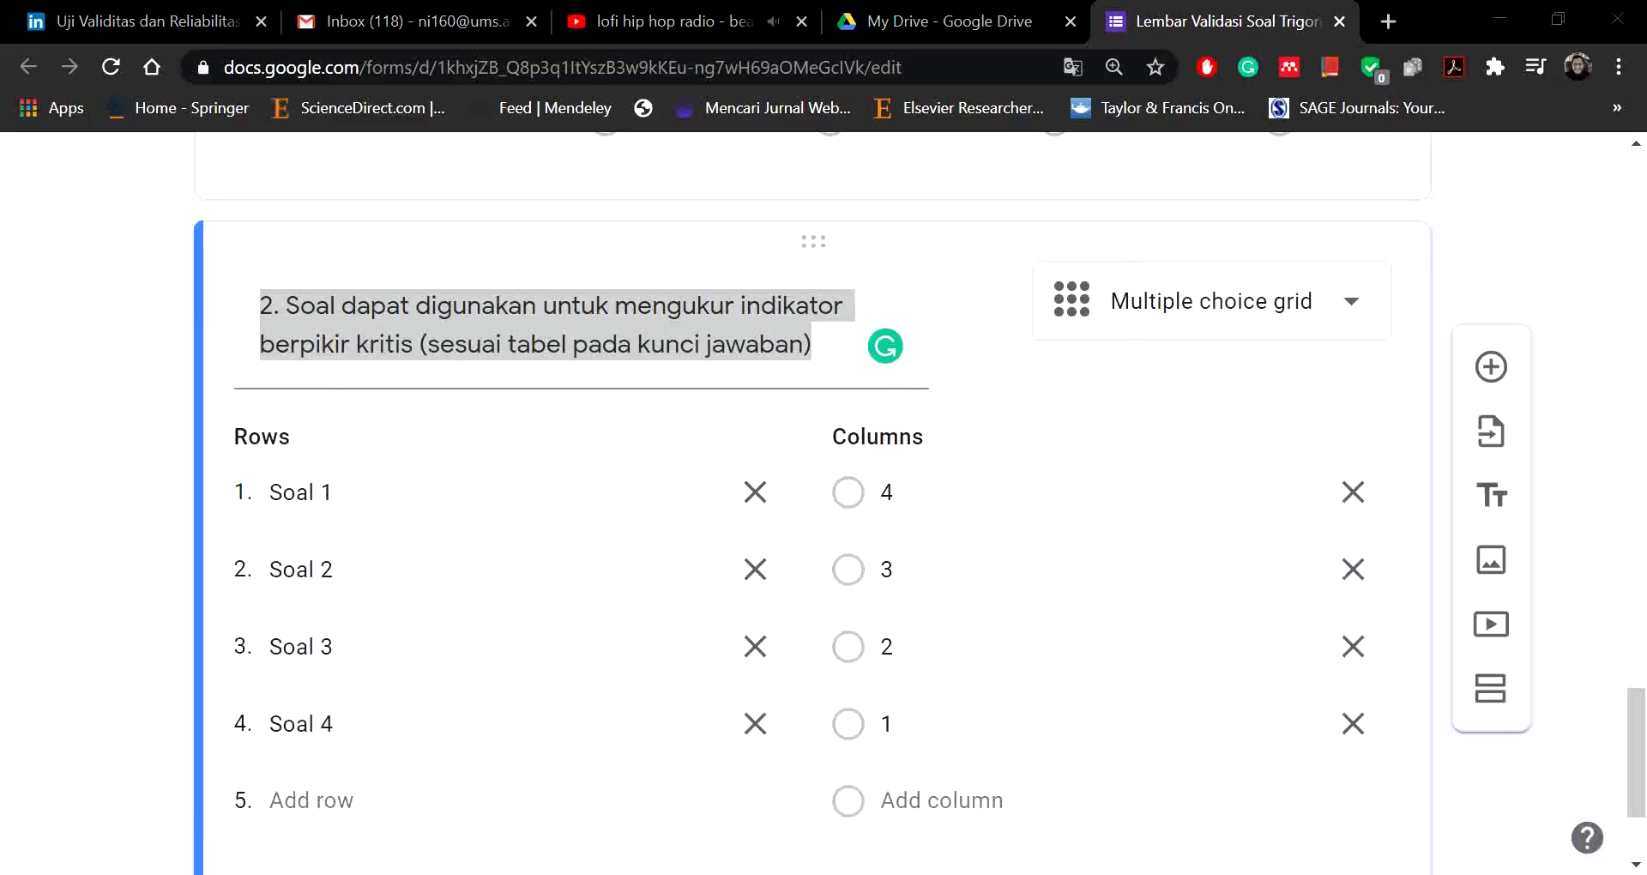
{"action": "type", "text": "3.\tBatasan pertanyaan dan jawaban yang diharapkan sudah sesuai"}
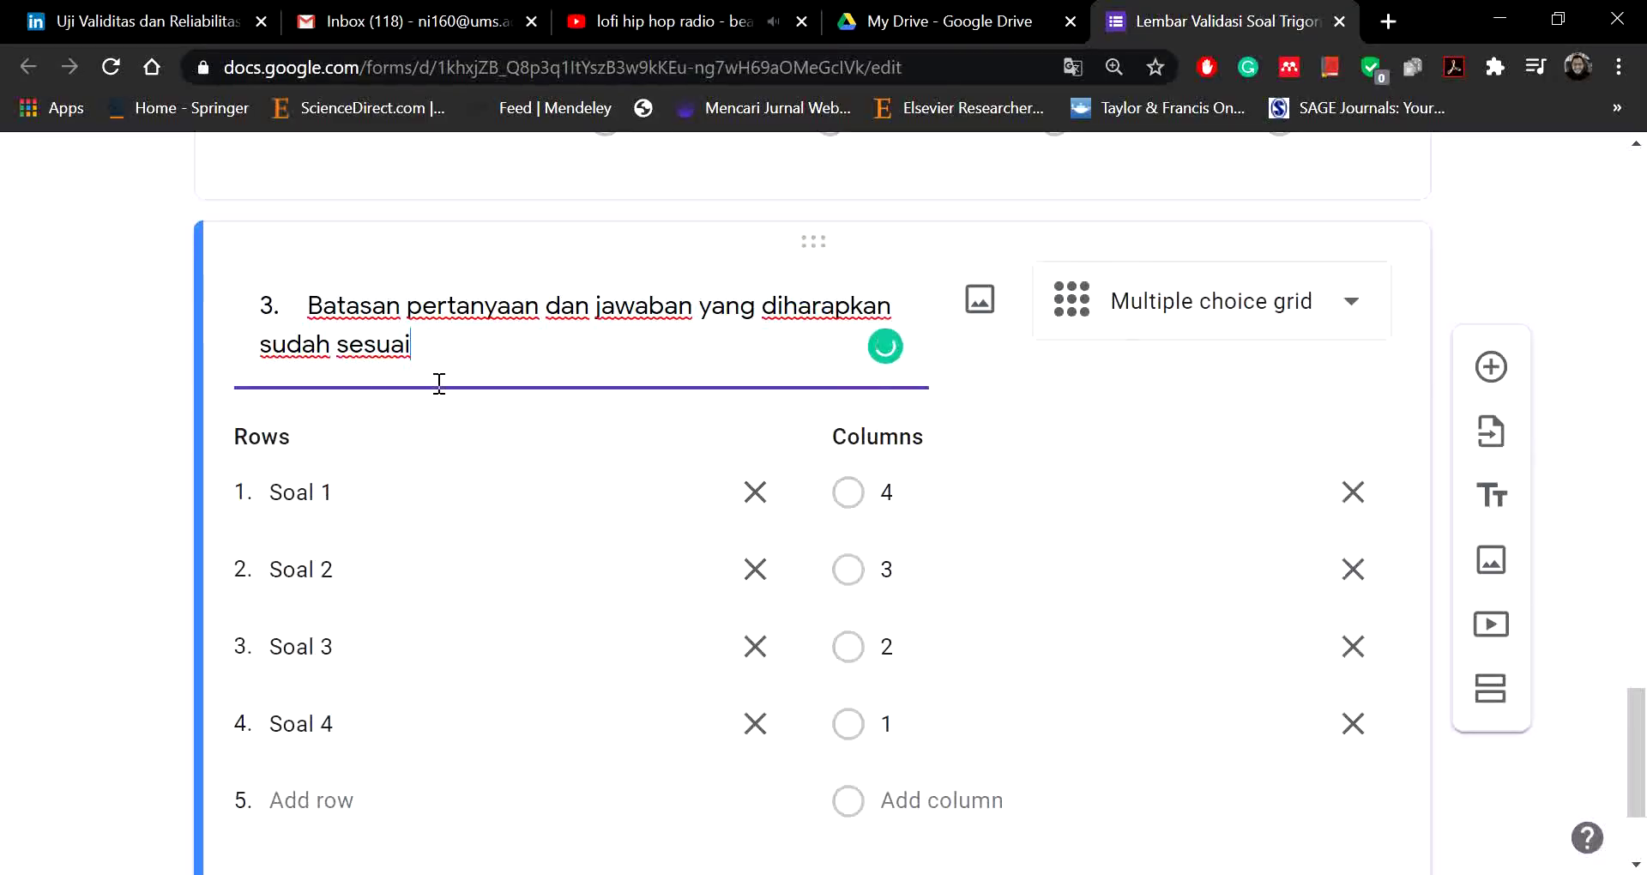
{"action": "key", "text": "BackSpace"}
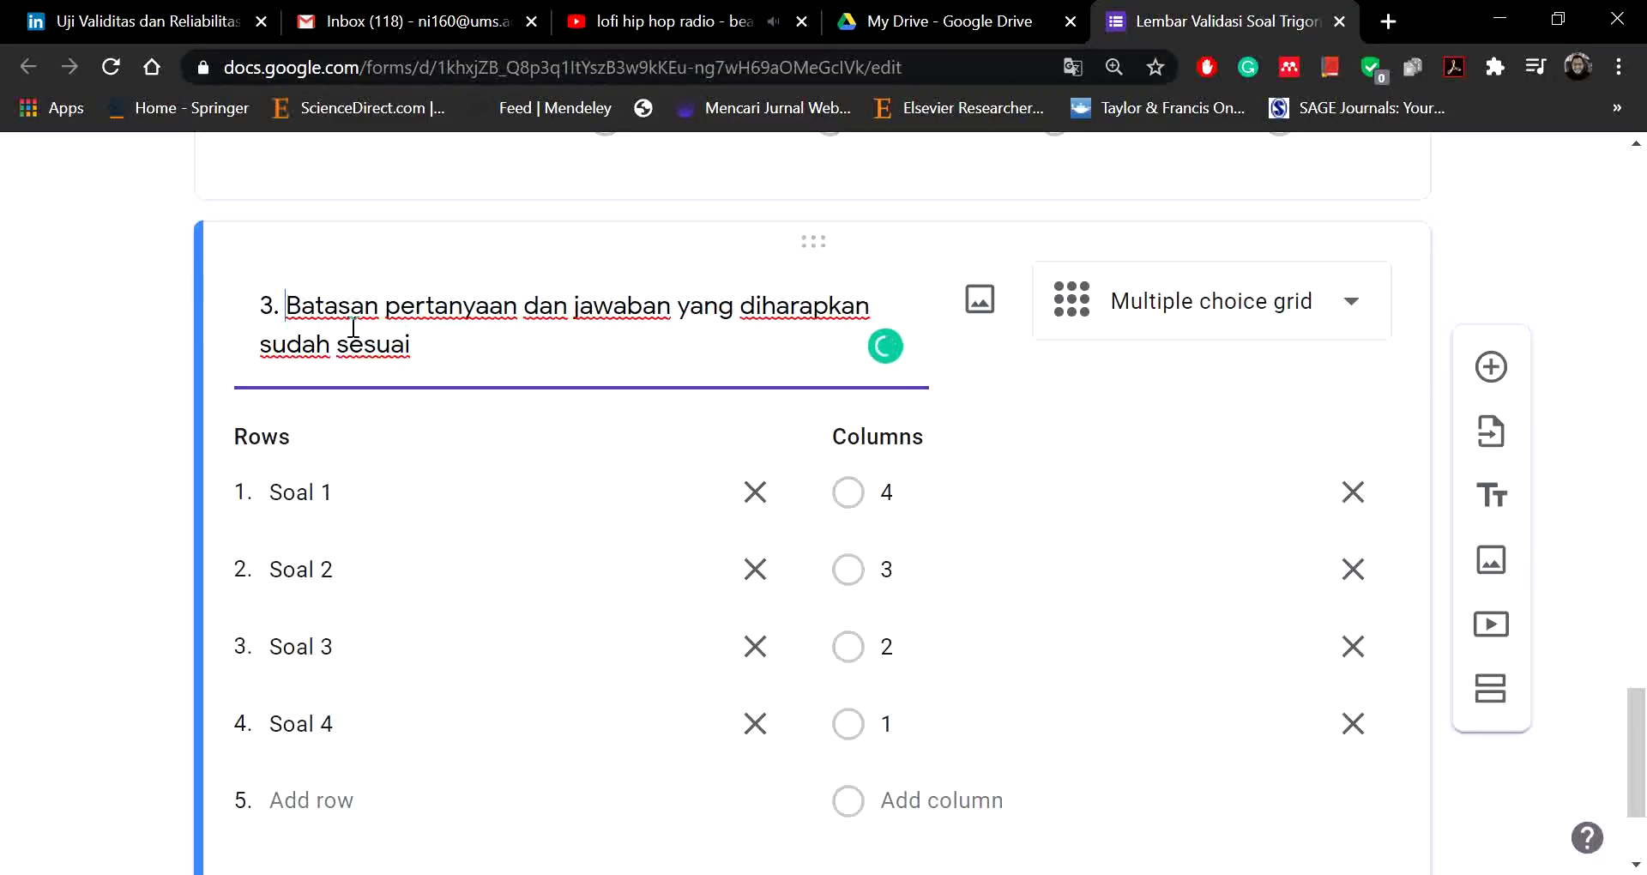
Step: Review the Aspek Materi section from its heading and rating criteria through the three grid questions
{"action": "scroll", "coordinate": [601, 540], "scroll_direction": "down", "scroll_amount": 2}
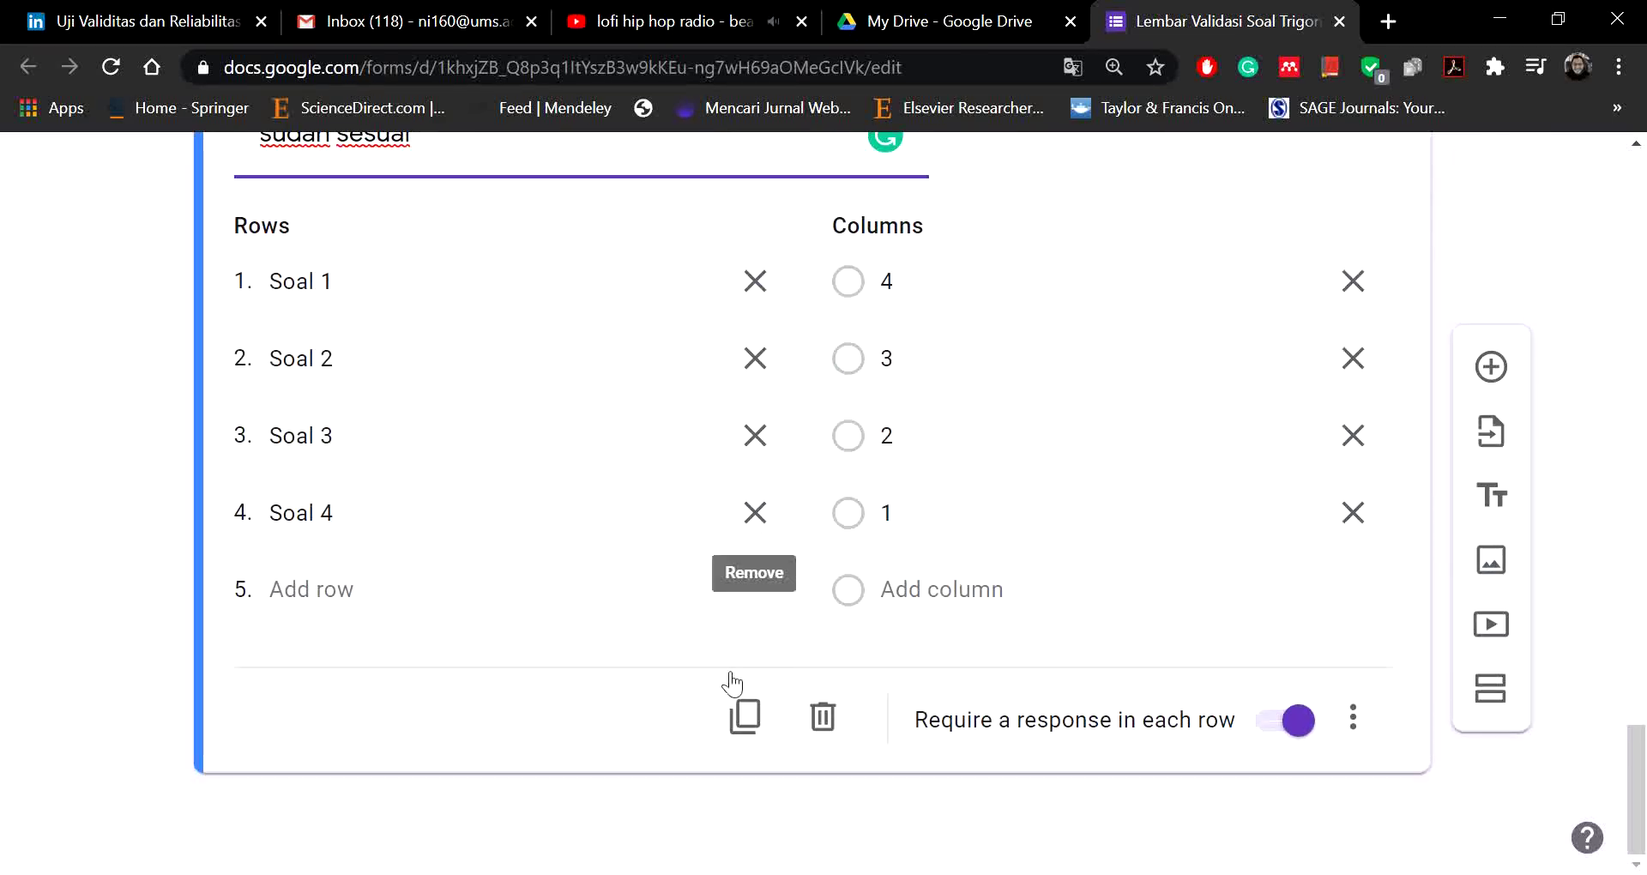
{"action": "scroll", "coordinate": [669, 481], "scroll_direction": "up", "scroll_amount": 15}
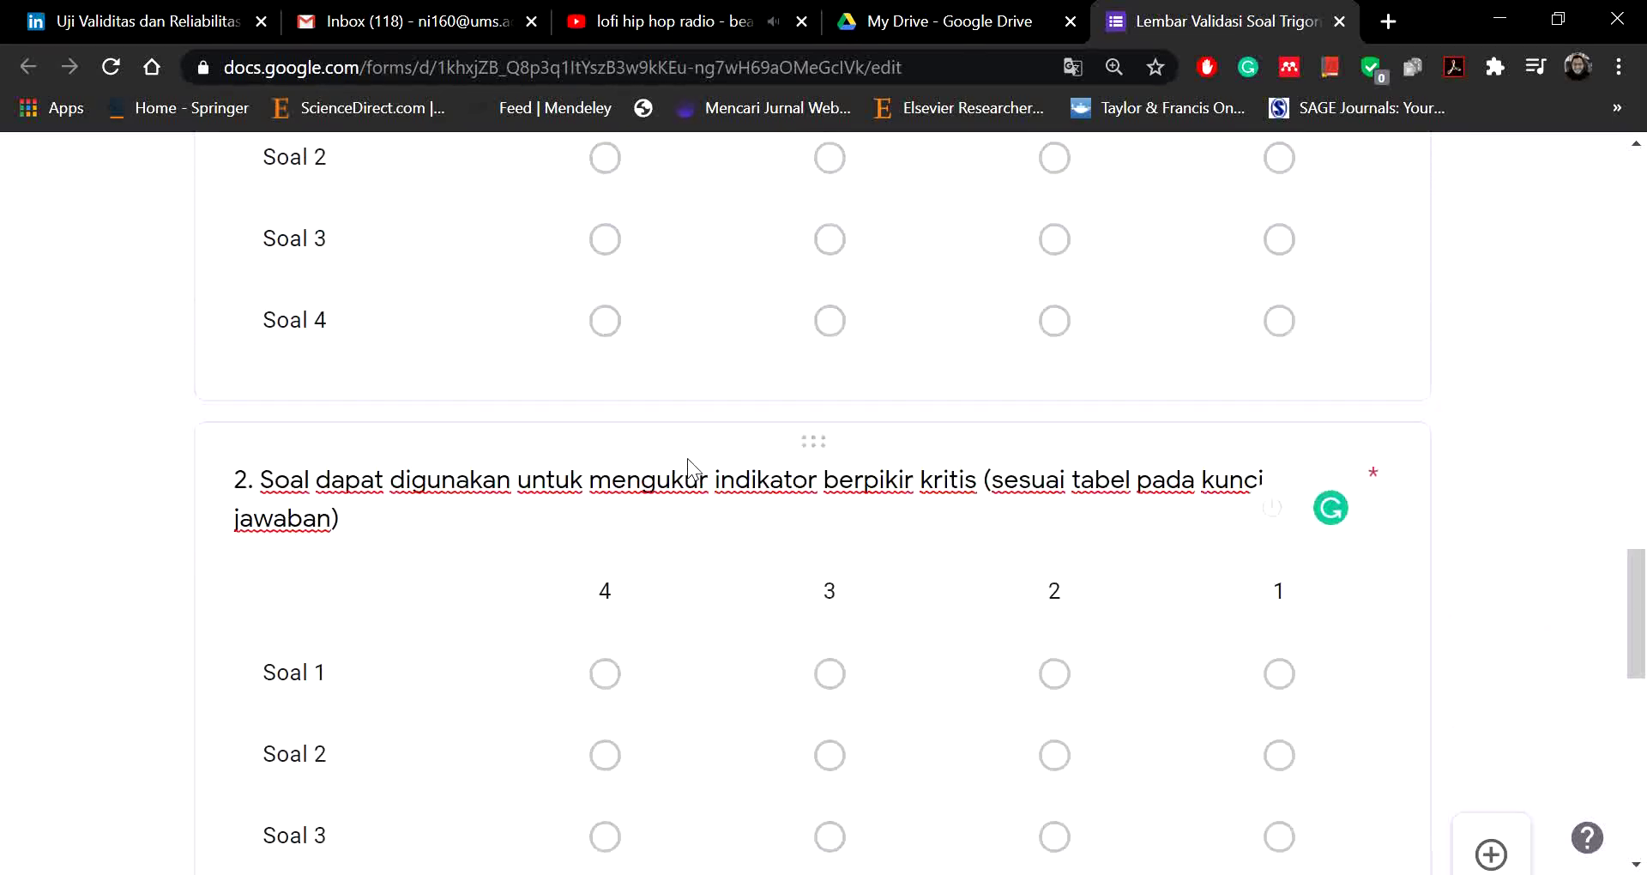
{"action": "scroll", "coordinate": [681, 433], "scroll_direction": "up", "scroll_amount": 2}
{"action": "scroll", "coordinate": [674, 446], "scroll_direction": "down", "scroll_amount": 9}
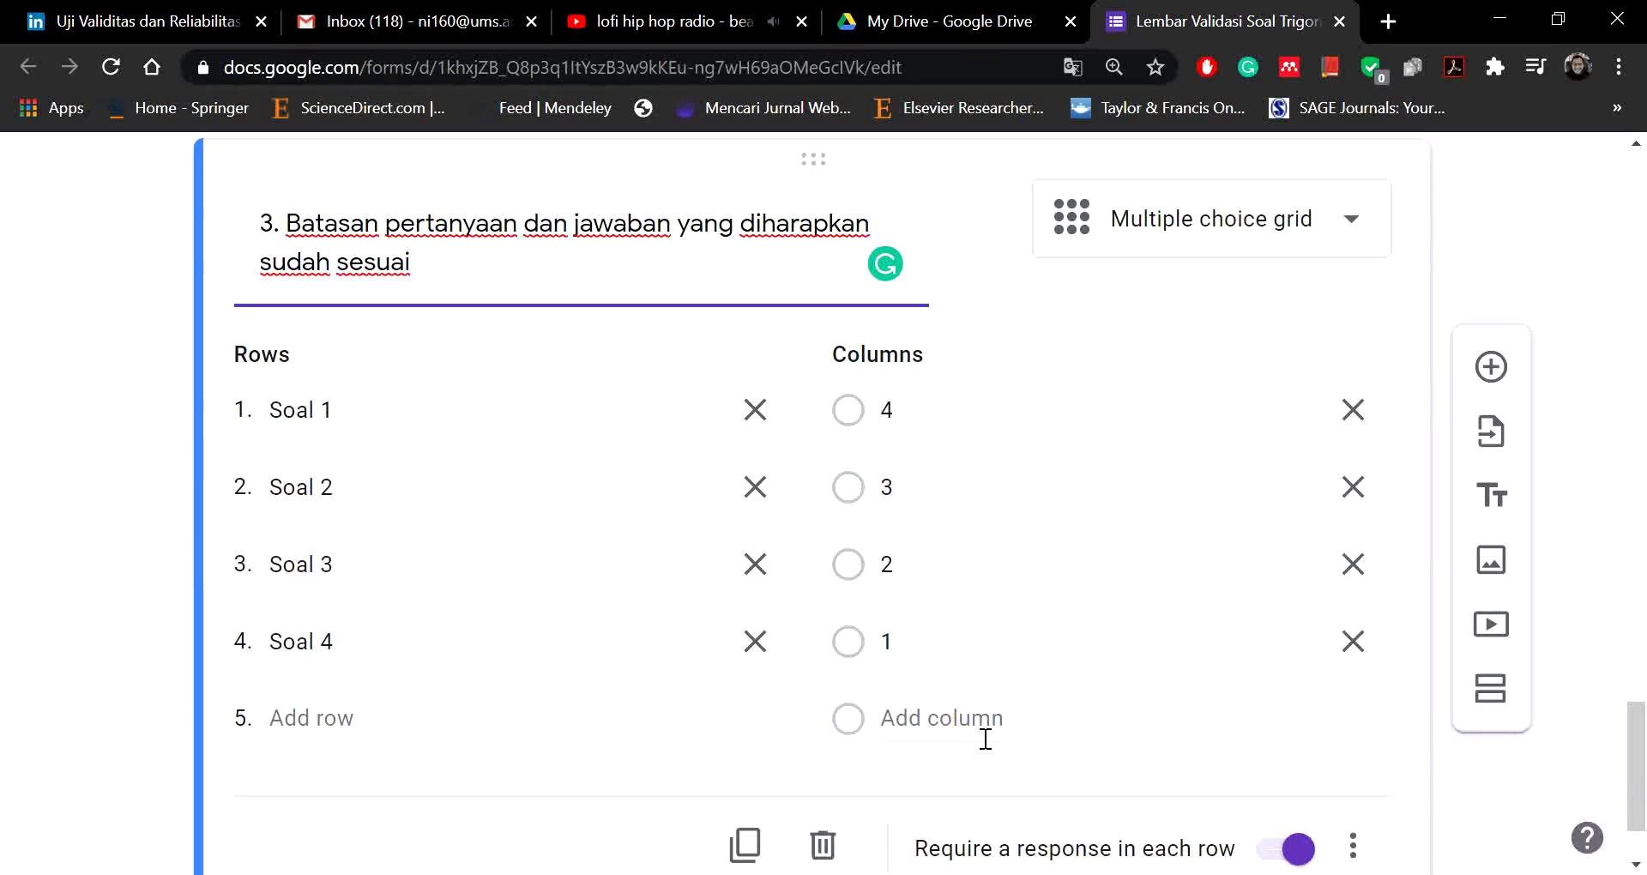
{"action": "scroll", "coordinate": [792, 618], "scroll_direction": "up", "scroll_amount": 20}
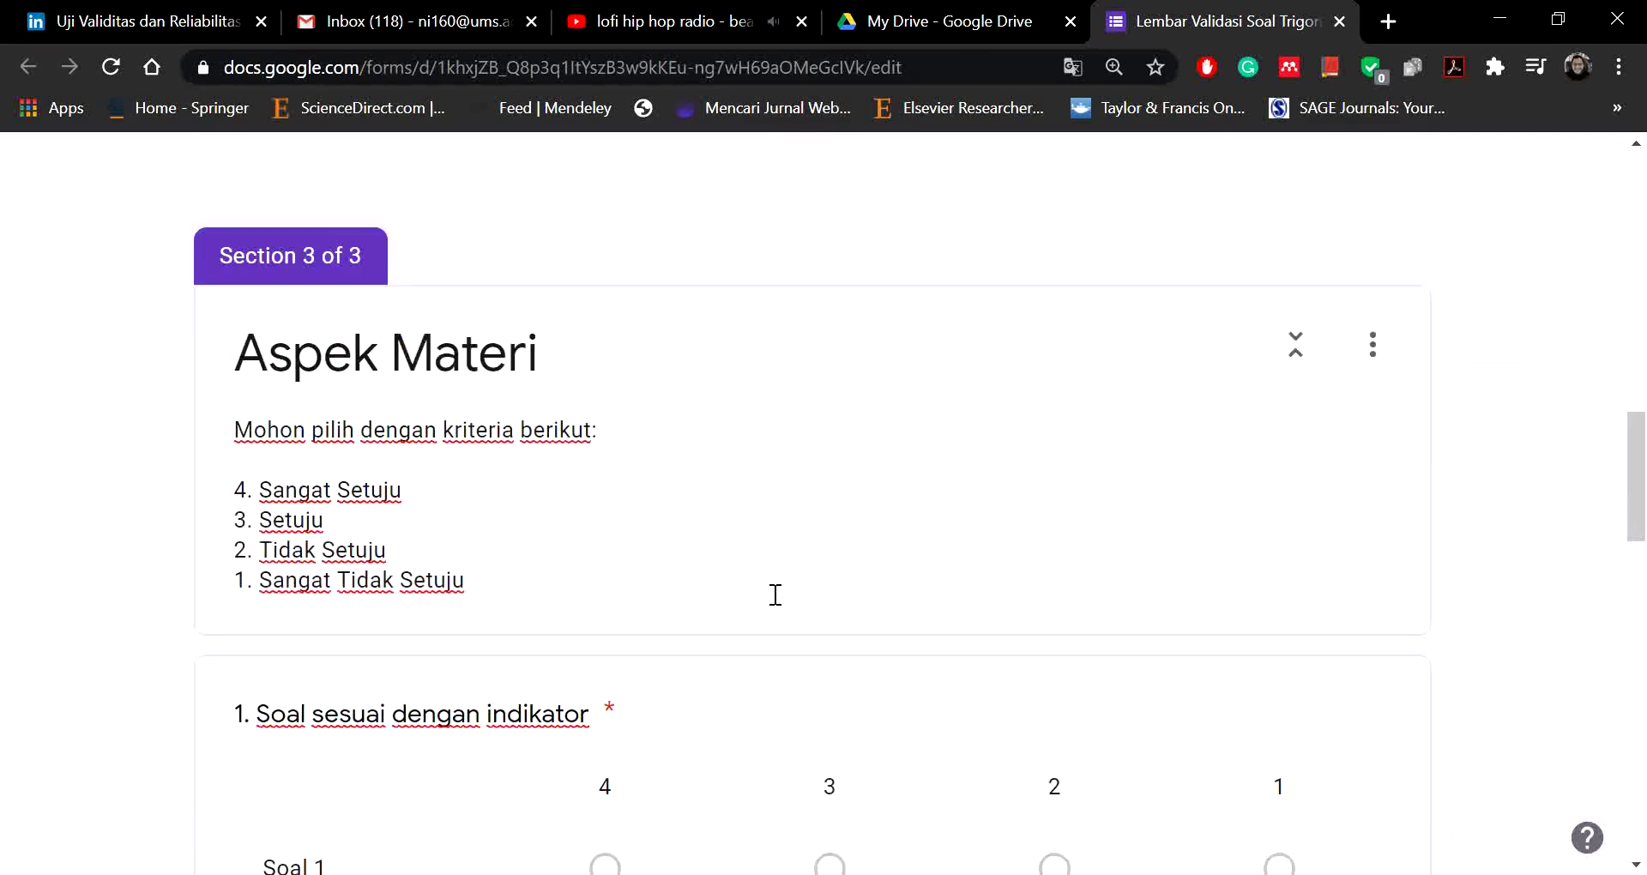
{"action": "scroll", "coordinate": [845, 616], "scroll_direction": "down", "scroll_amount": 13}
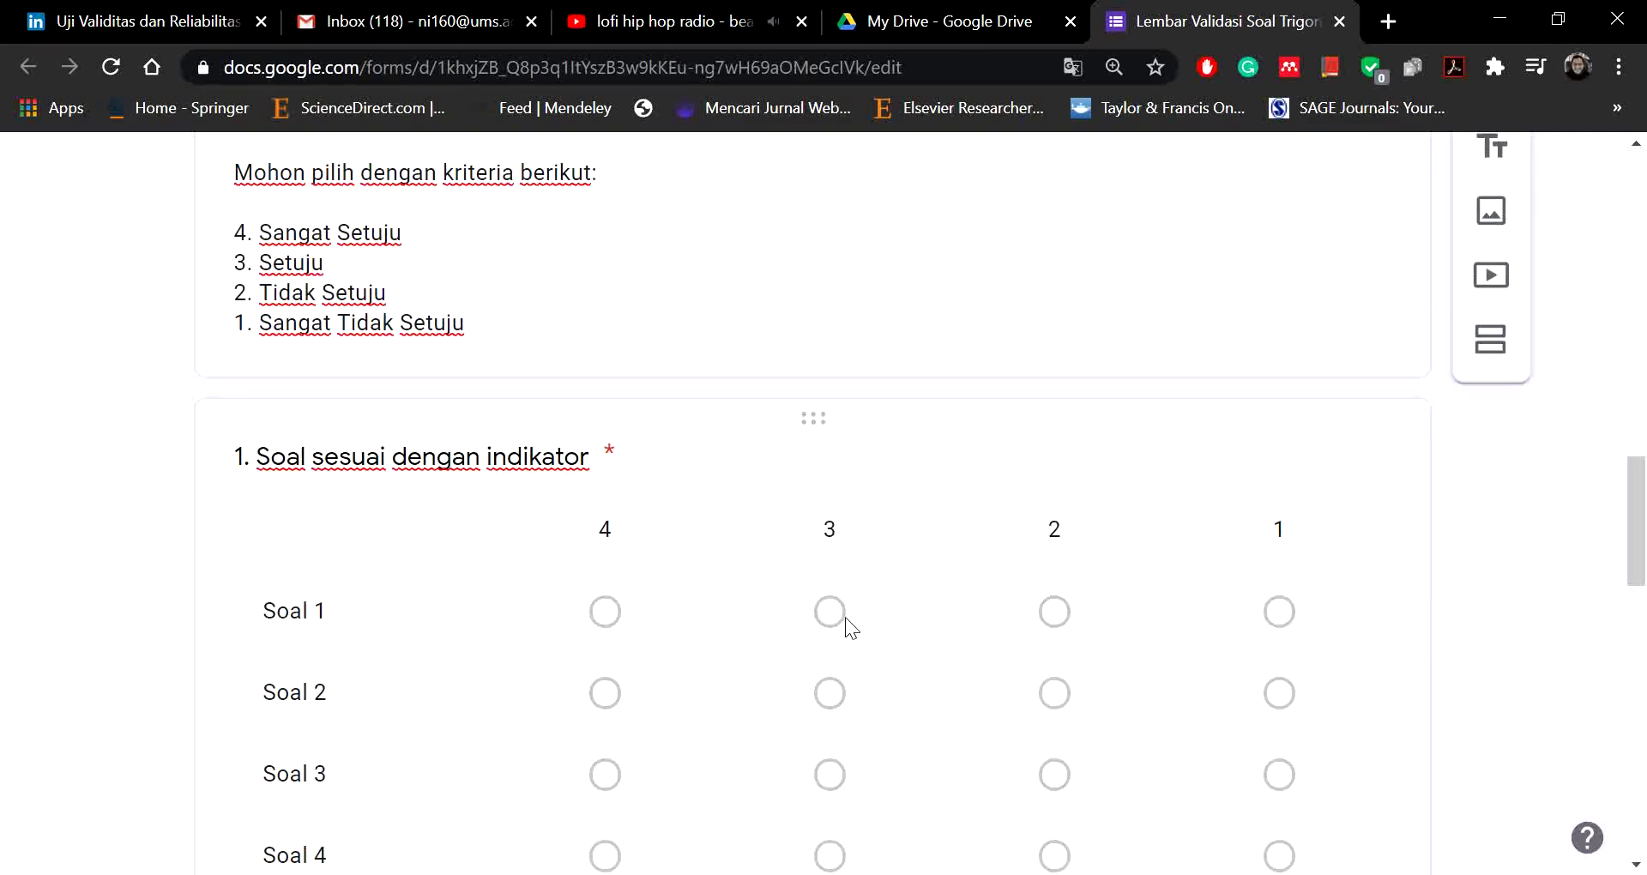
{"action": "scroll", "coordinate": [839, 618], "scroll_direction": "up", "scroll_amount": 9}
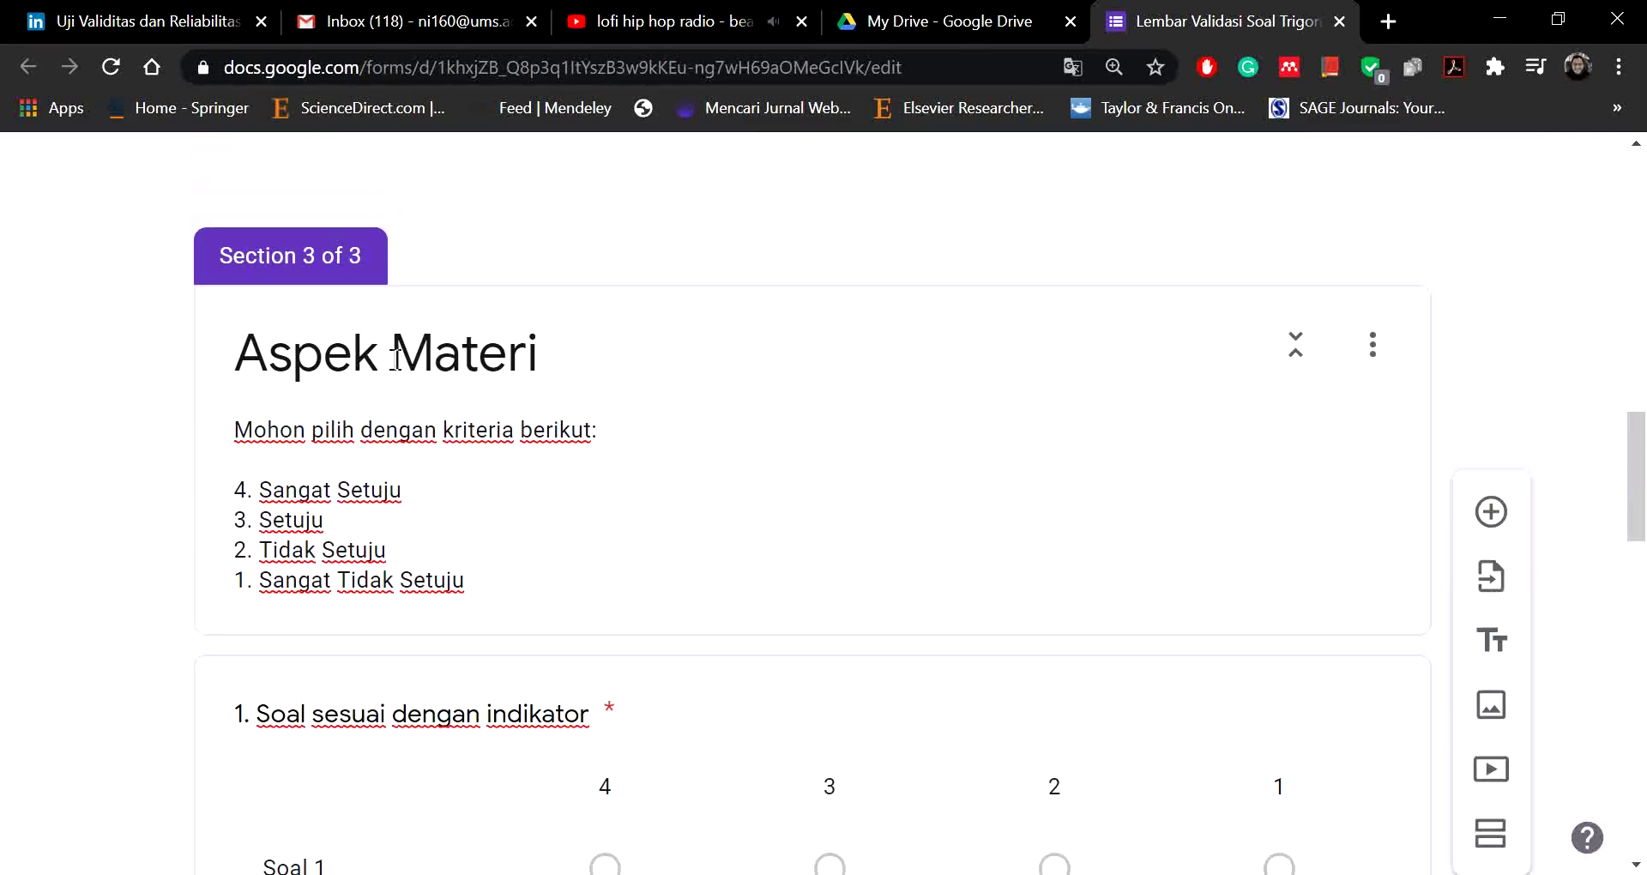
Step: Add a title and description block below the question 3 grid, and check the next aspect heading in the Word document
{"action": "scroll", "coordinate": [852, 691], "scroll_direction": "down", "scroll_amount": 20}
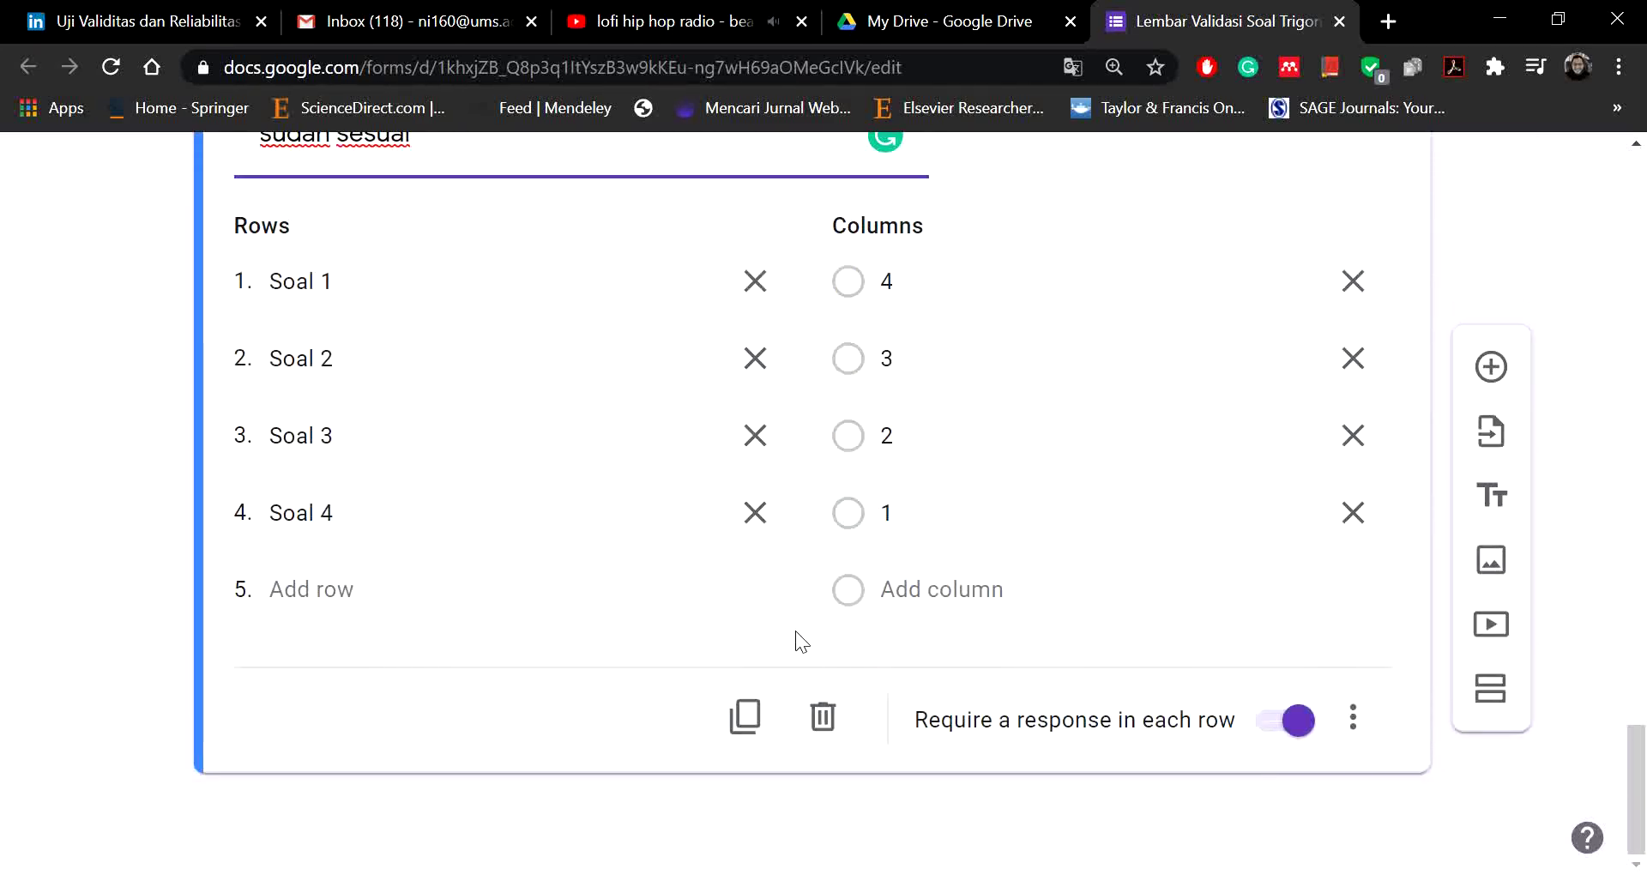
{"action": "left_click", "coordinate": [612, 644]}
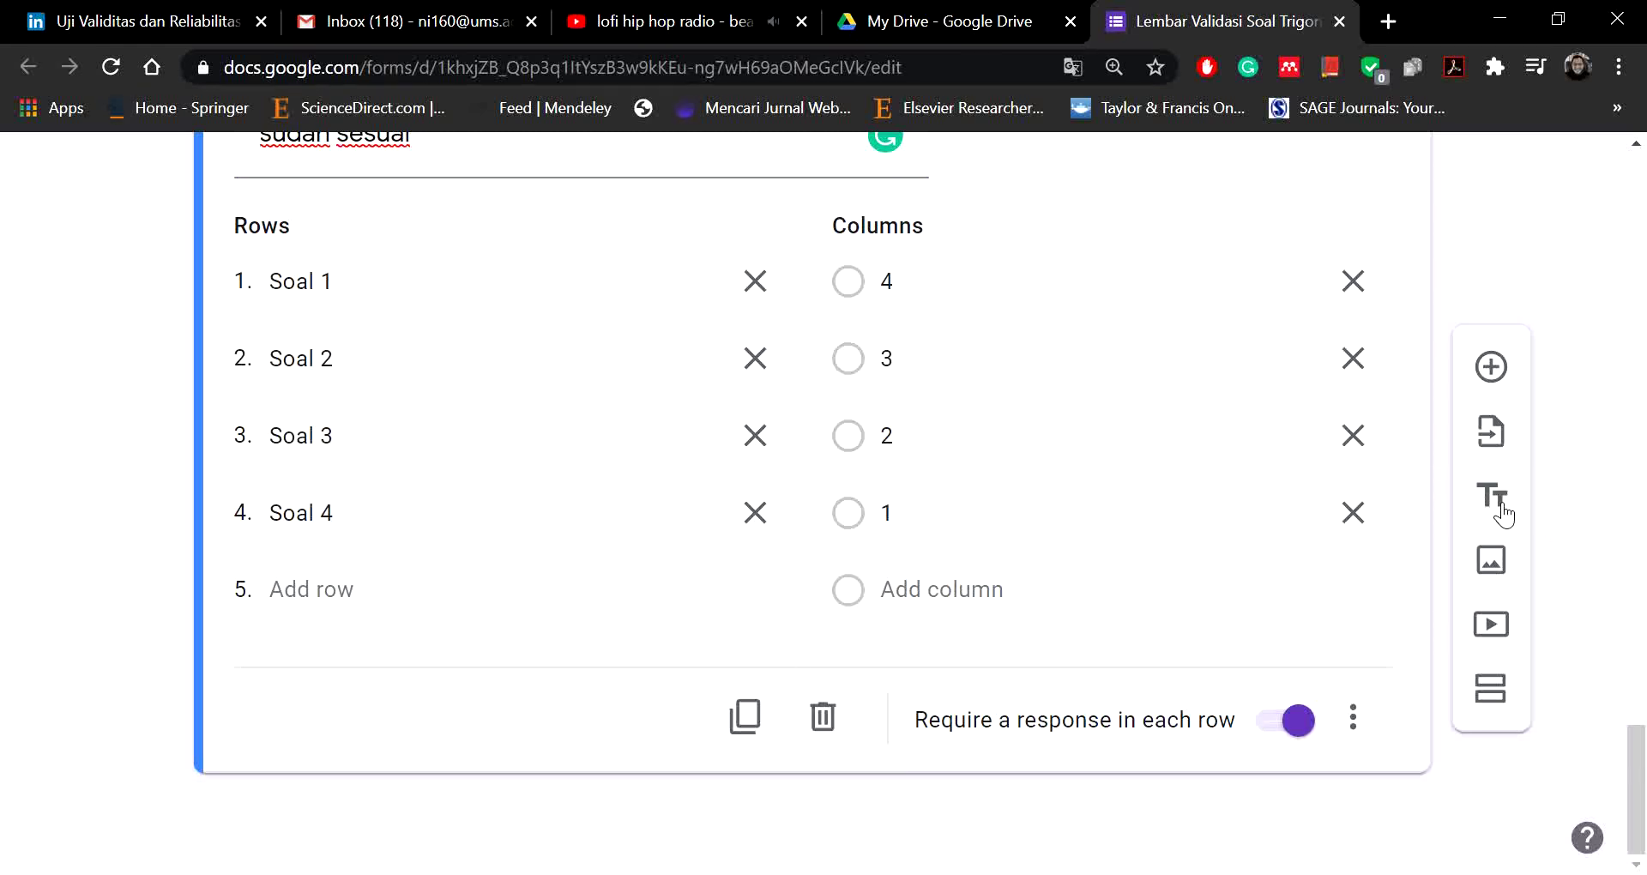
{"action": "left_click", "coordinate": [1477, 513]}
{"action": "scroll", "coordinate": [461, 746], "scroll_direction": "down", "scroll_amount": 1}
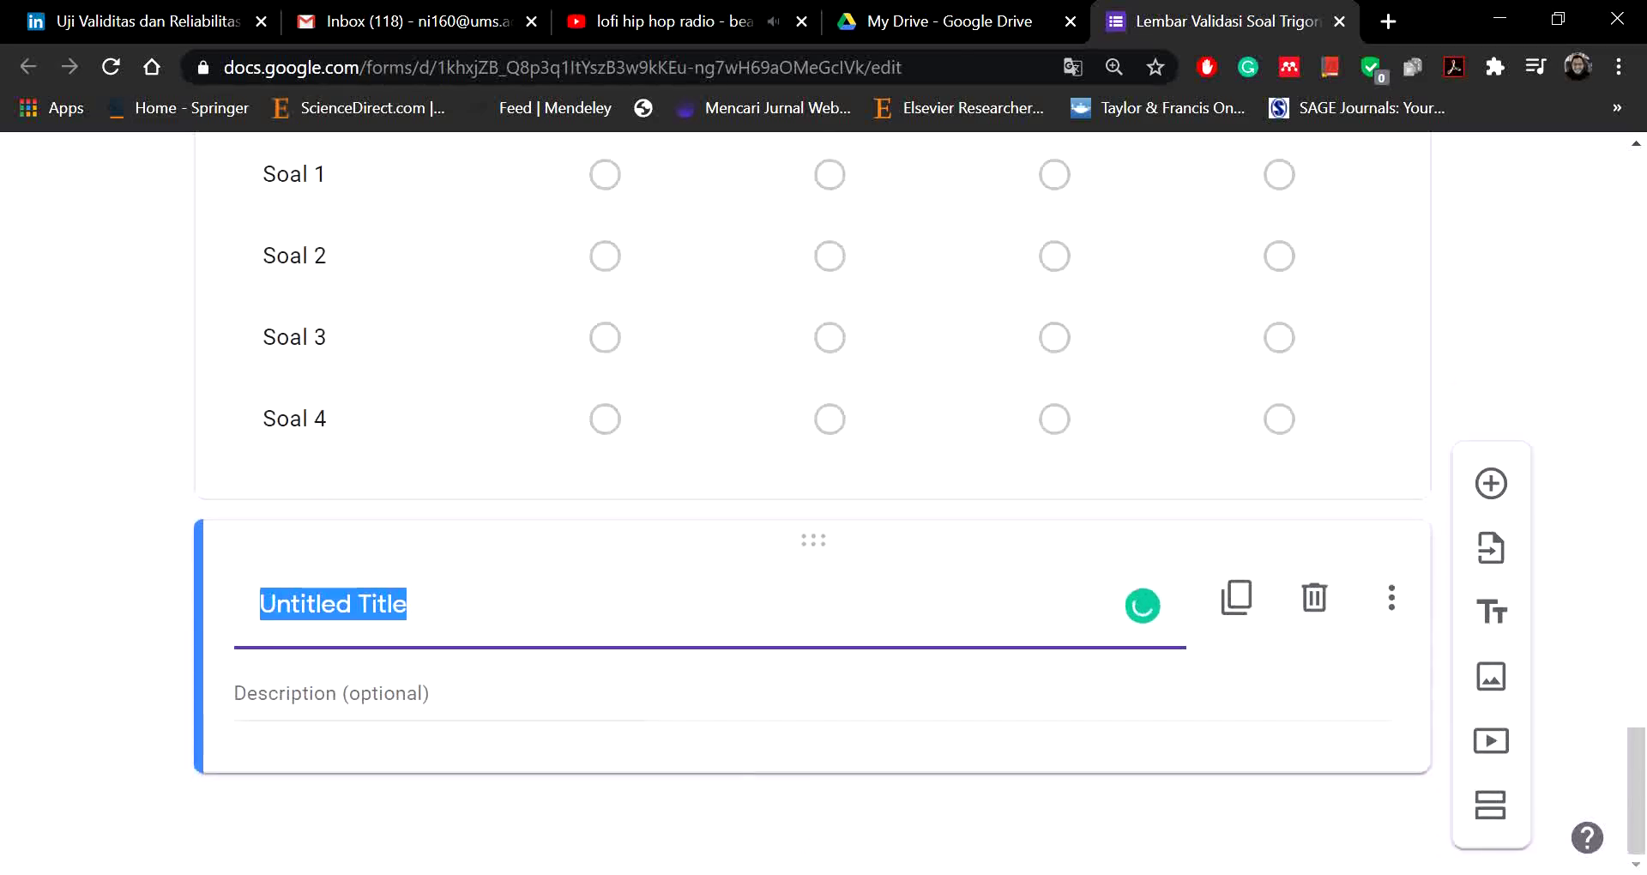
{"action": "key", "text": "alt+Tab"}
{"action": "scroll", "coordinate": [668, 688], "scroll_direction": "down", "scroll_amount": 2}
{"action": "scroll", "coordinate": [668, 686], "scroll_direction": "down", "scroll_amount": 1}
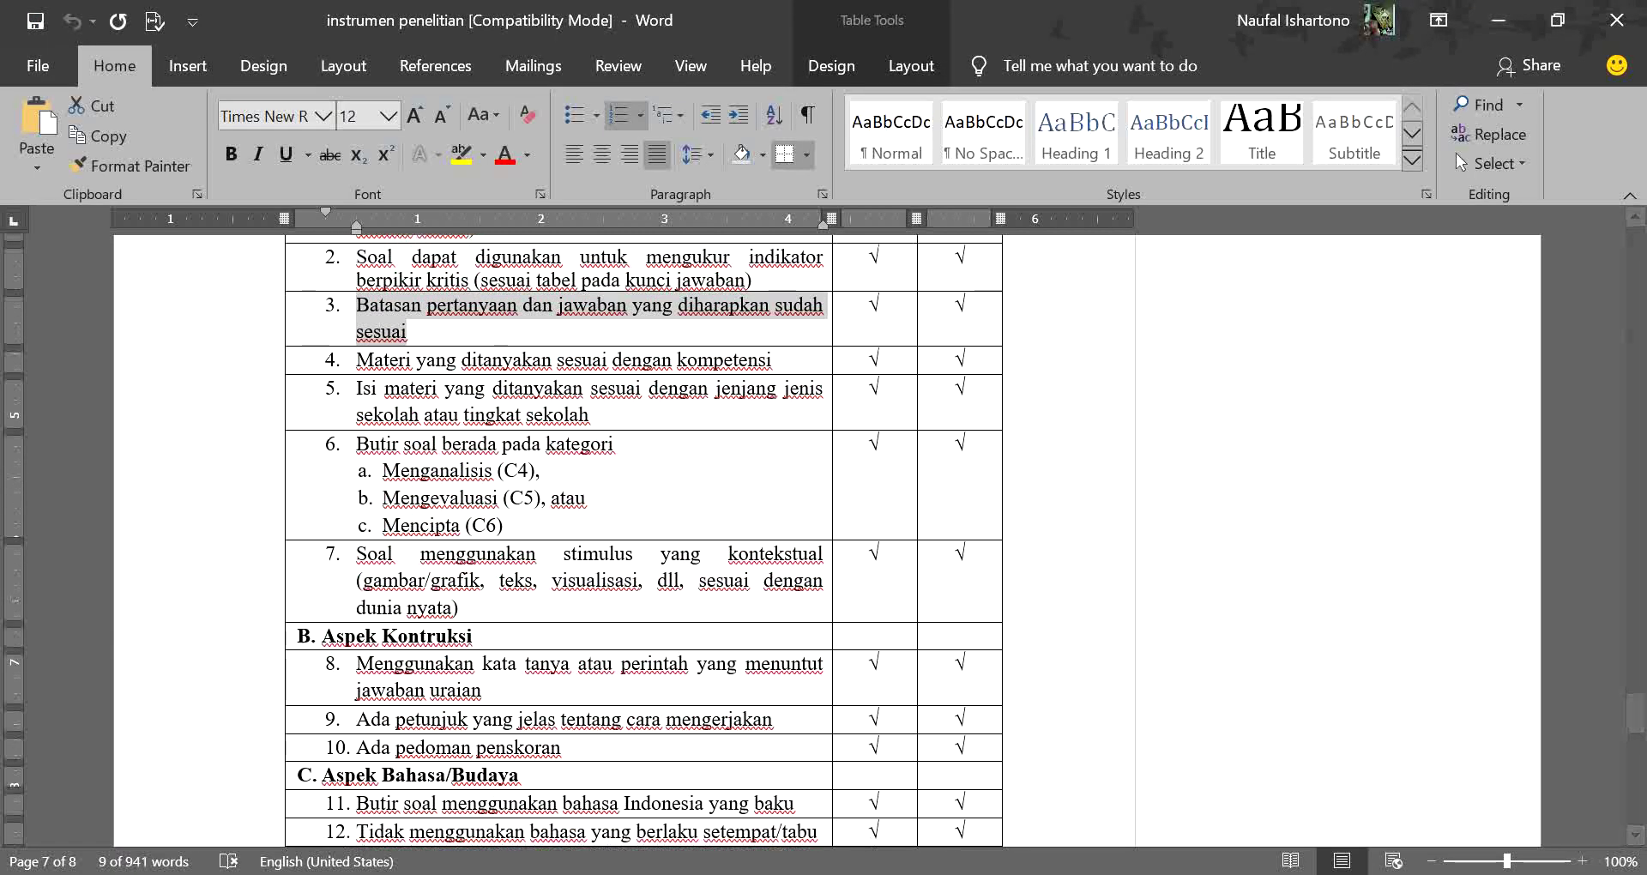
Step: Return to the form and rename the section 3 heading "Uji Validitas"
{"action": "key", "text": "alt+Tab"}
{"action": "scroll", "coordinate": [712, 624], "scroll_direction": "up", "scroll_amount": 15}
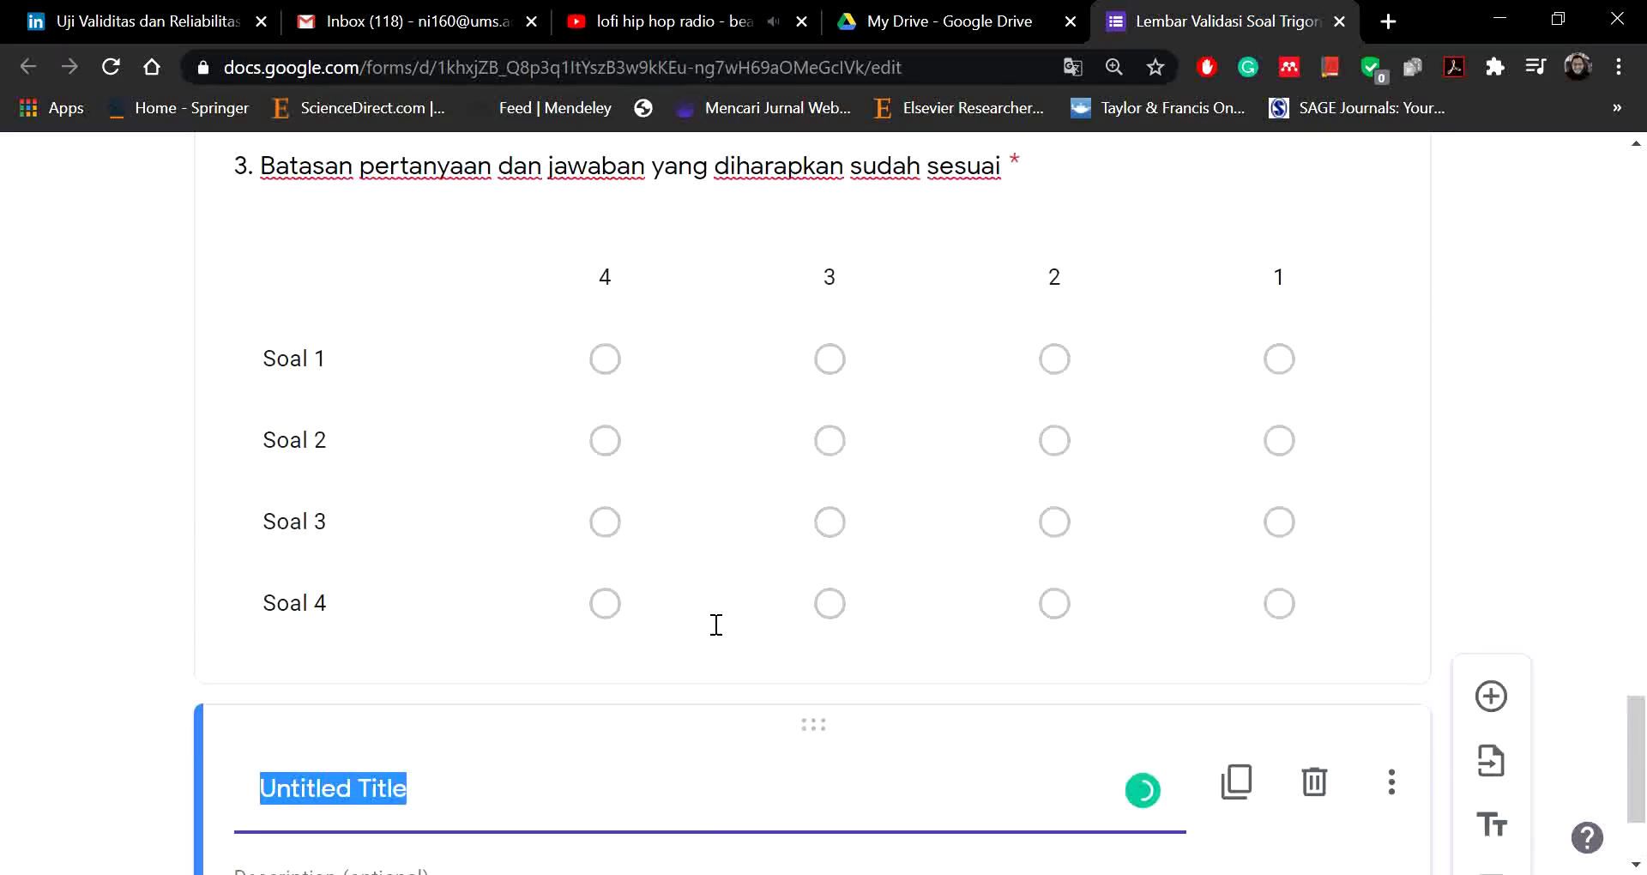
{"action": "scroll", "coordinate": [597, 583], "scroll_direction": "down", "scroll_amount": 3}
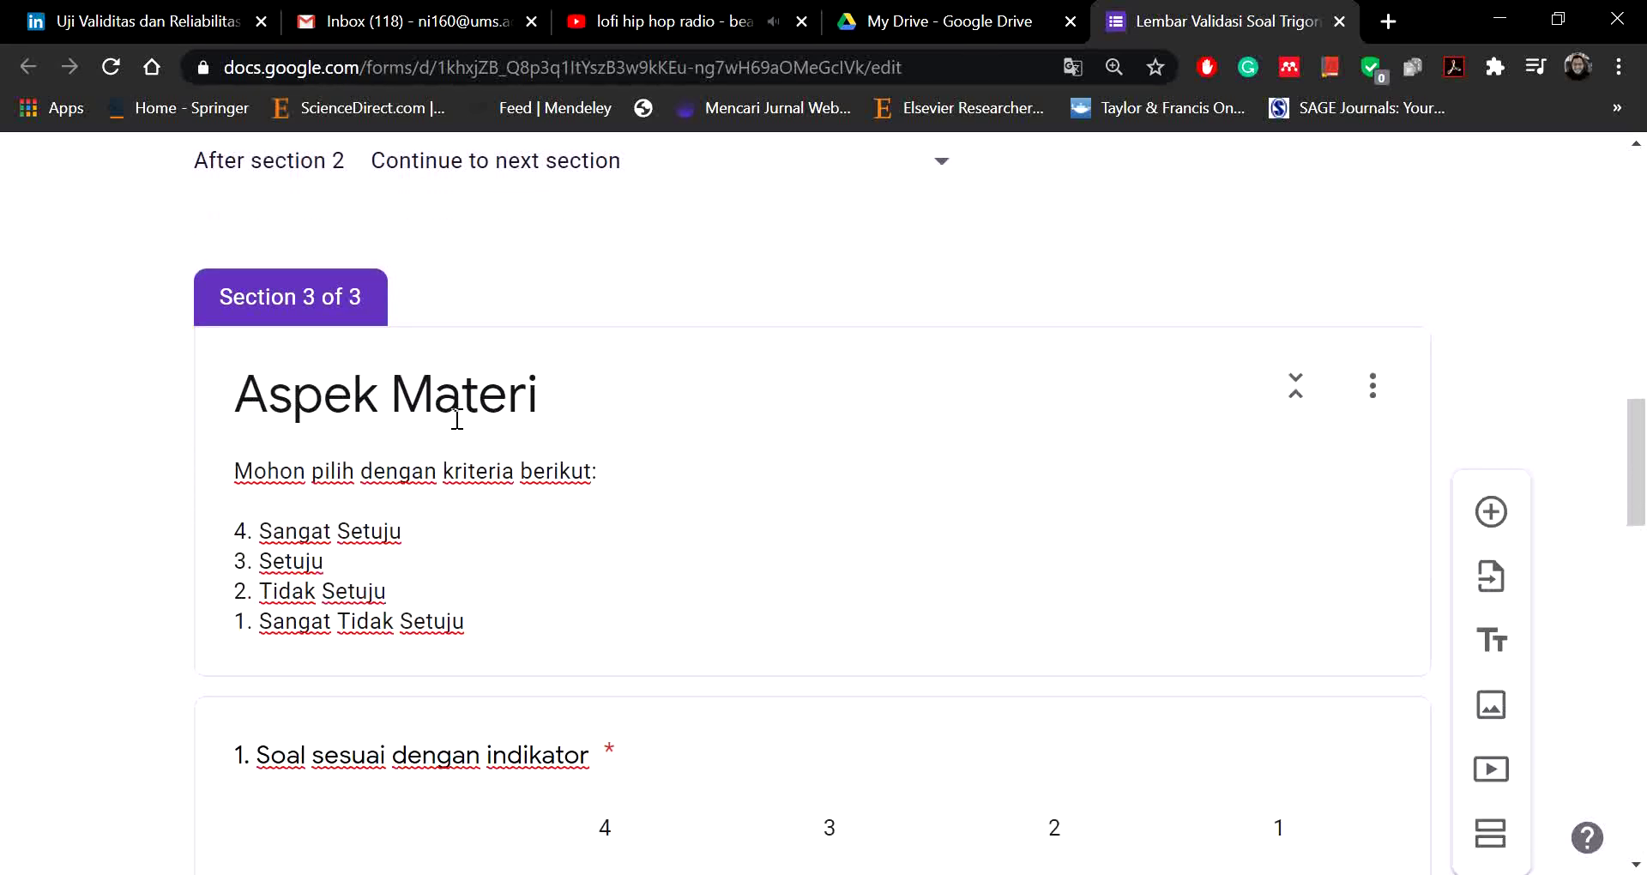
{"action": "triple_click", "coordinate": [554, 386]}
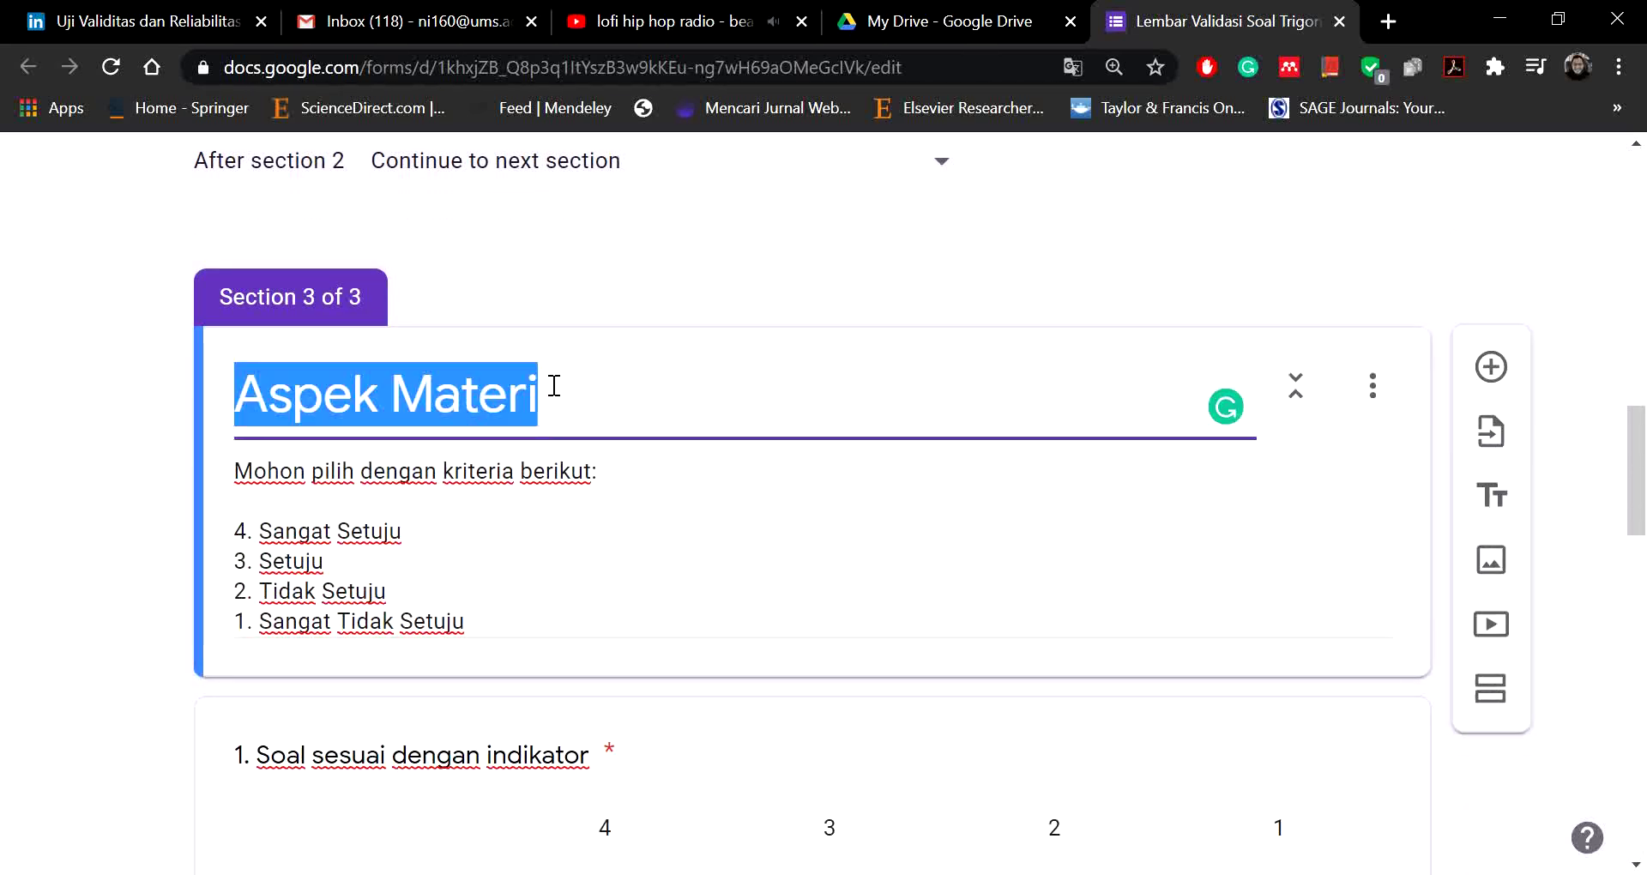
{"action": "type", "text": "Uji Vali"}
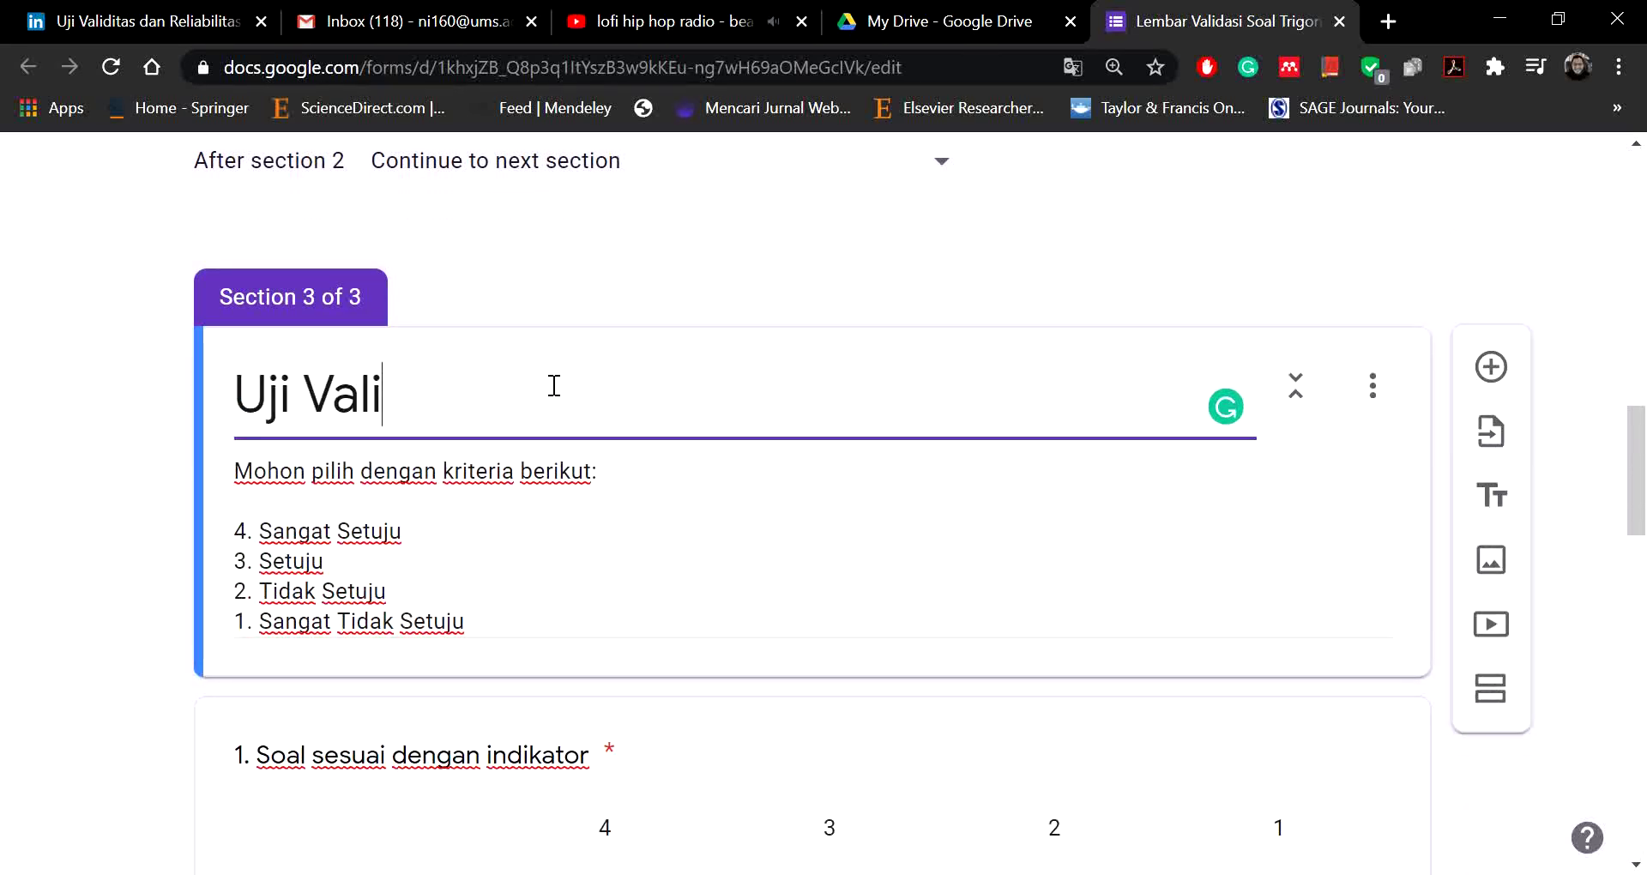
{"action": "type", "text": "ditas"}
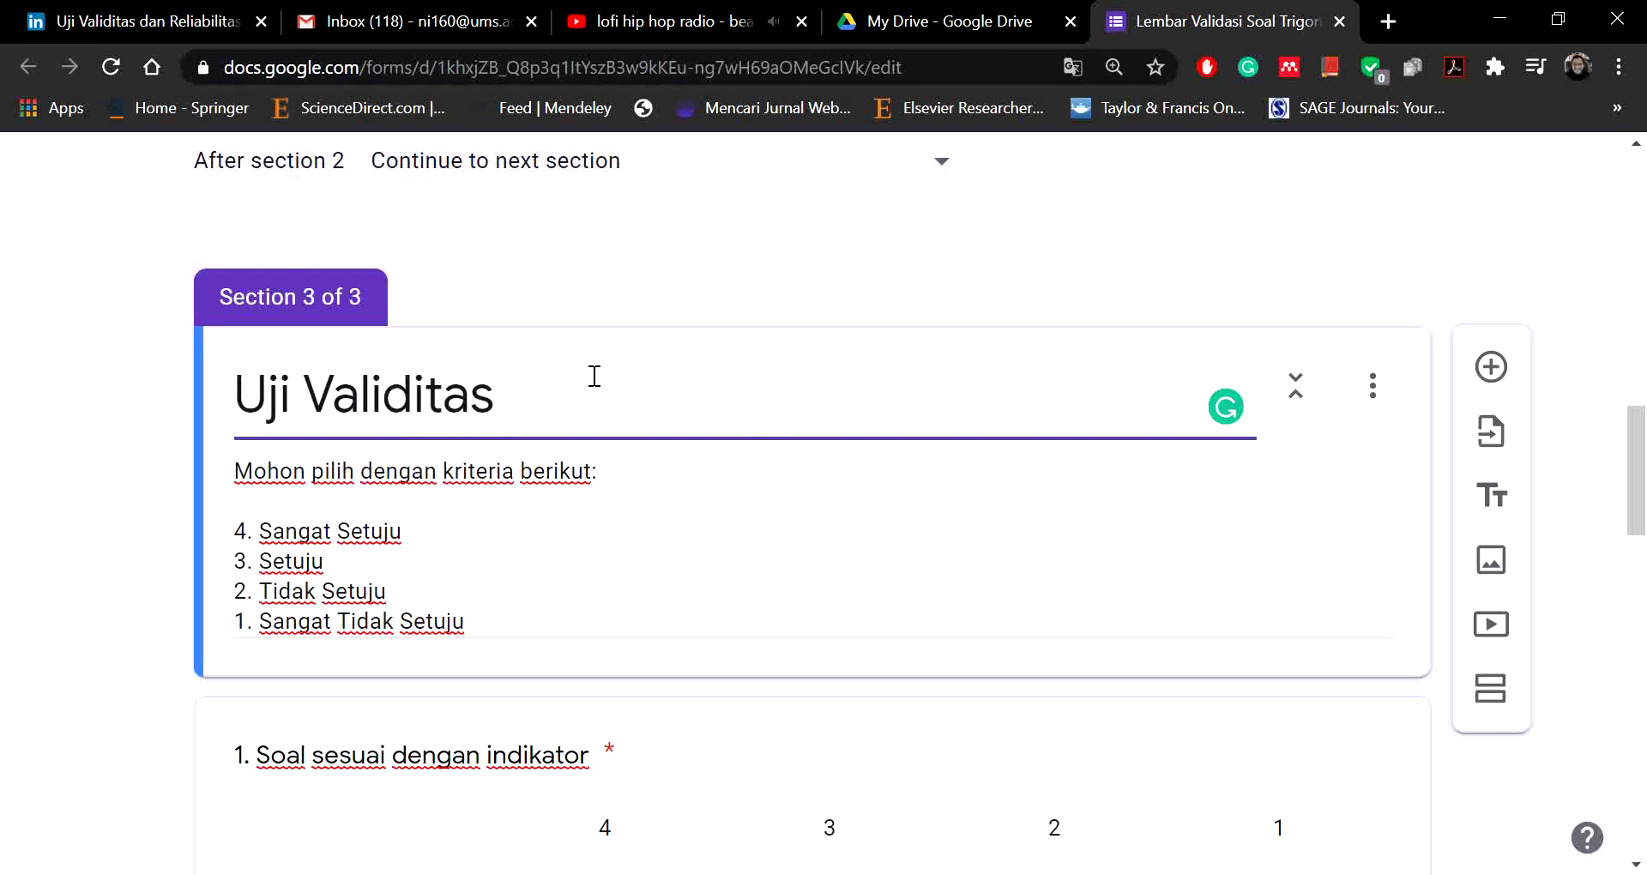
Step: Add a title block between the section 3 header and question 1, titled "Aspek Materi"
{"action": "left_click", "coordinate": [1490, 497]}
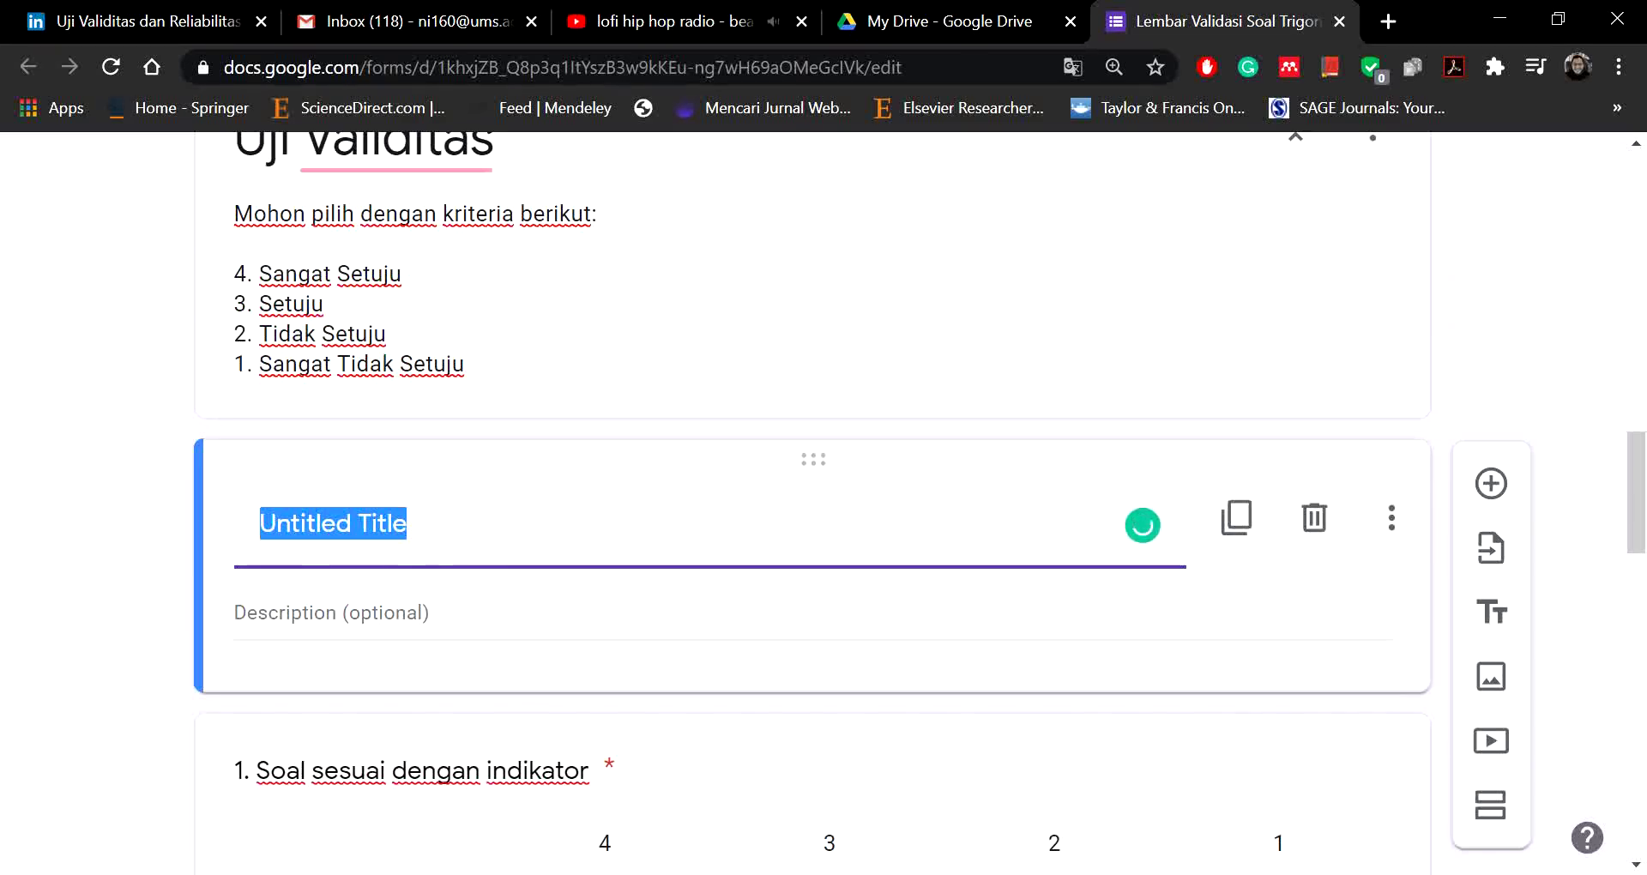
{"action": "key", "text": "alt+Tab"}
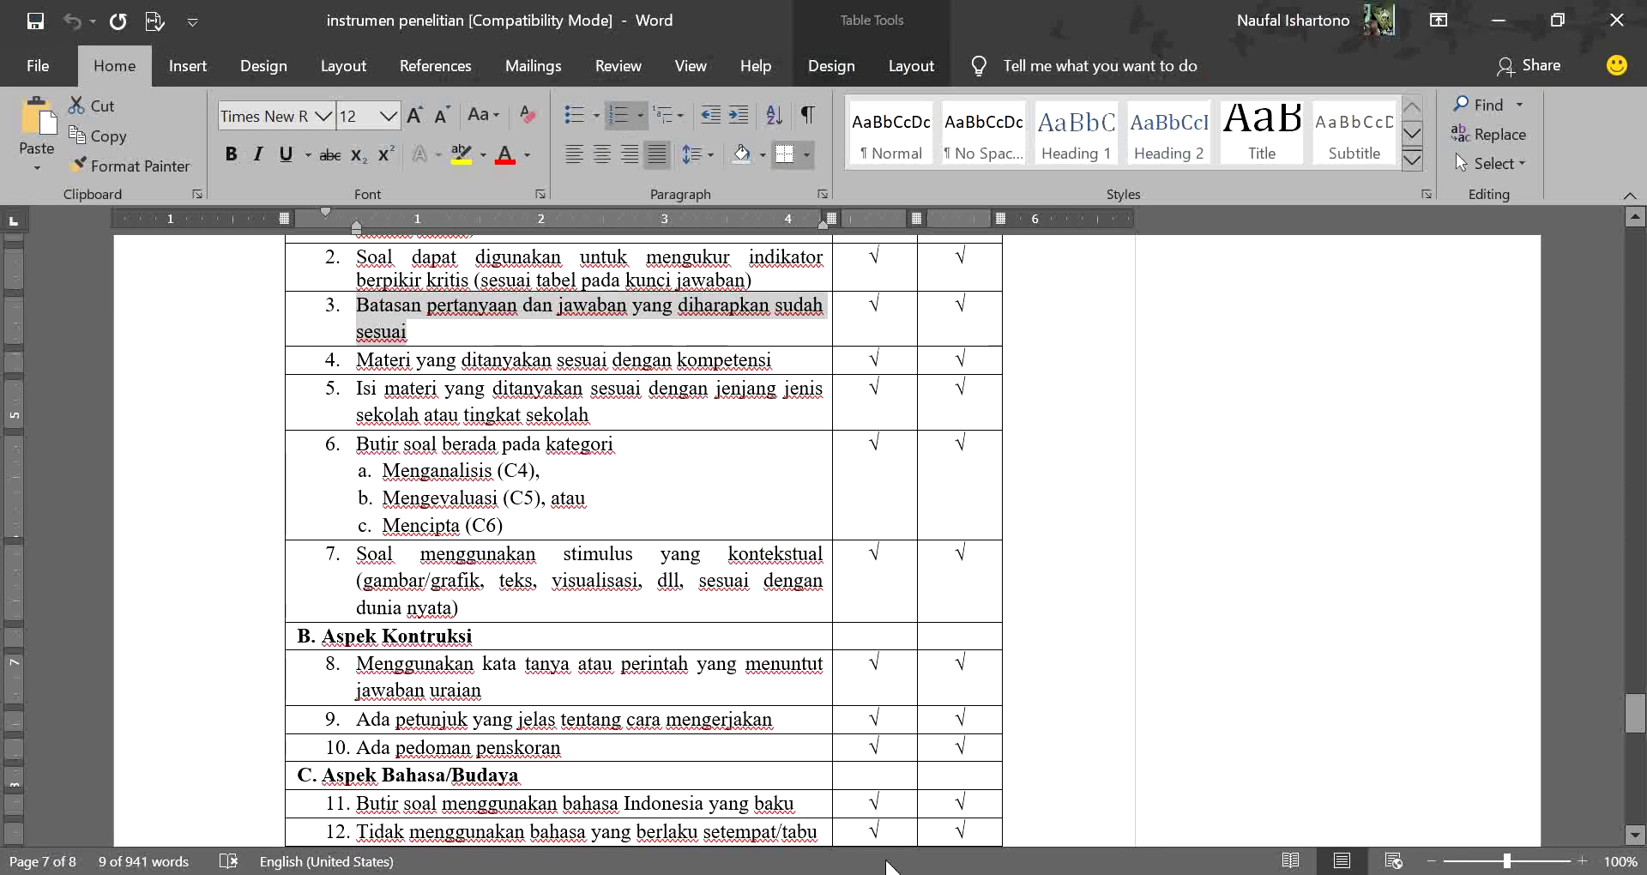
{"action": "scroll", "coordinate": [802, 836], "scroll_direction": "up", "scroll_amount": 4}
{"action": "key", "text": "alt+Tab"}
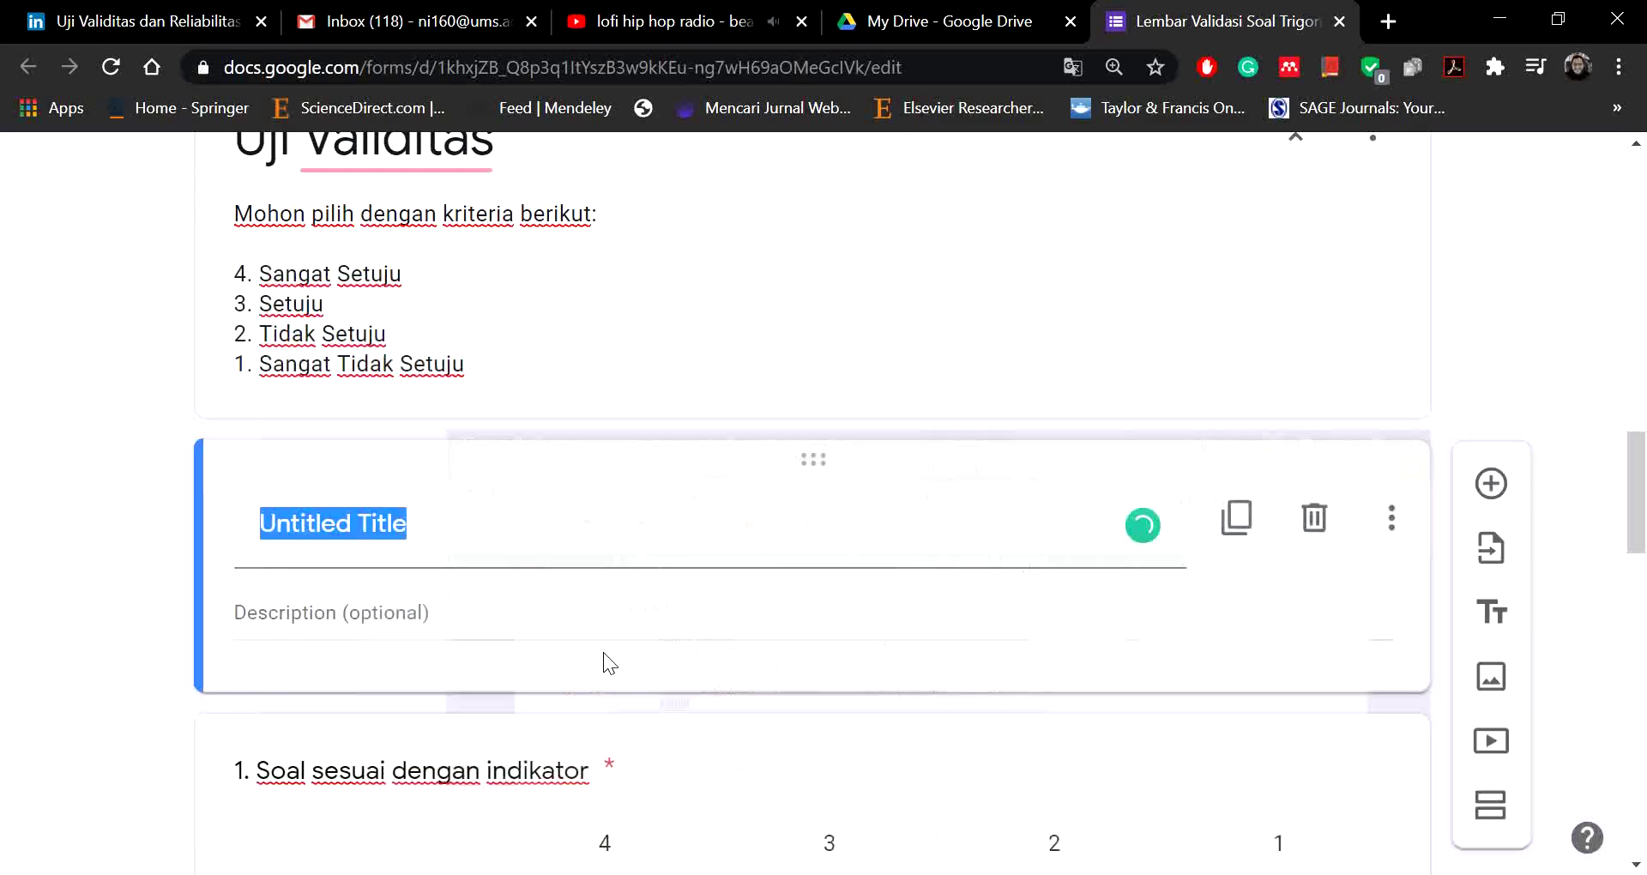
{"action": "type", "text": "Aspek materi"}
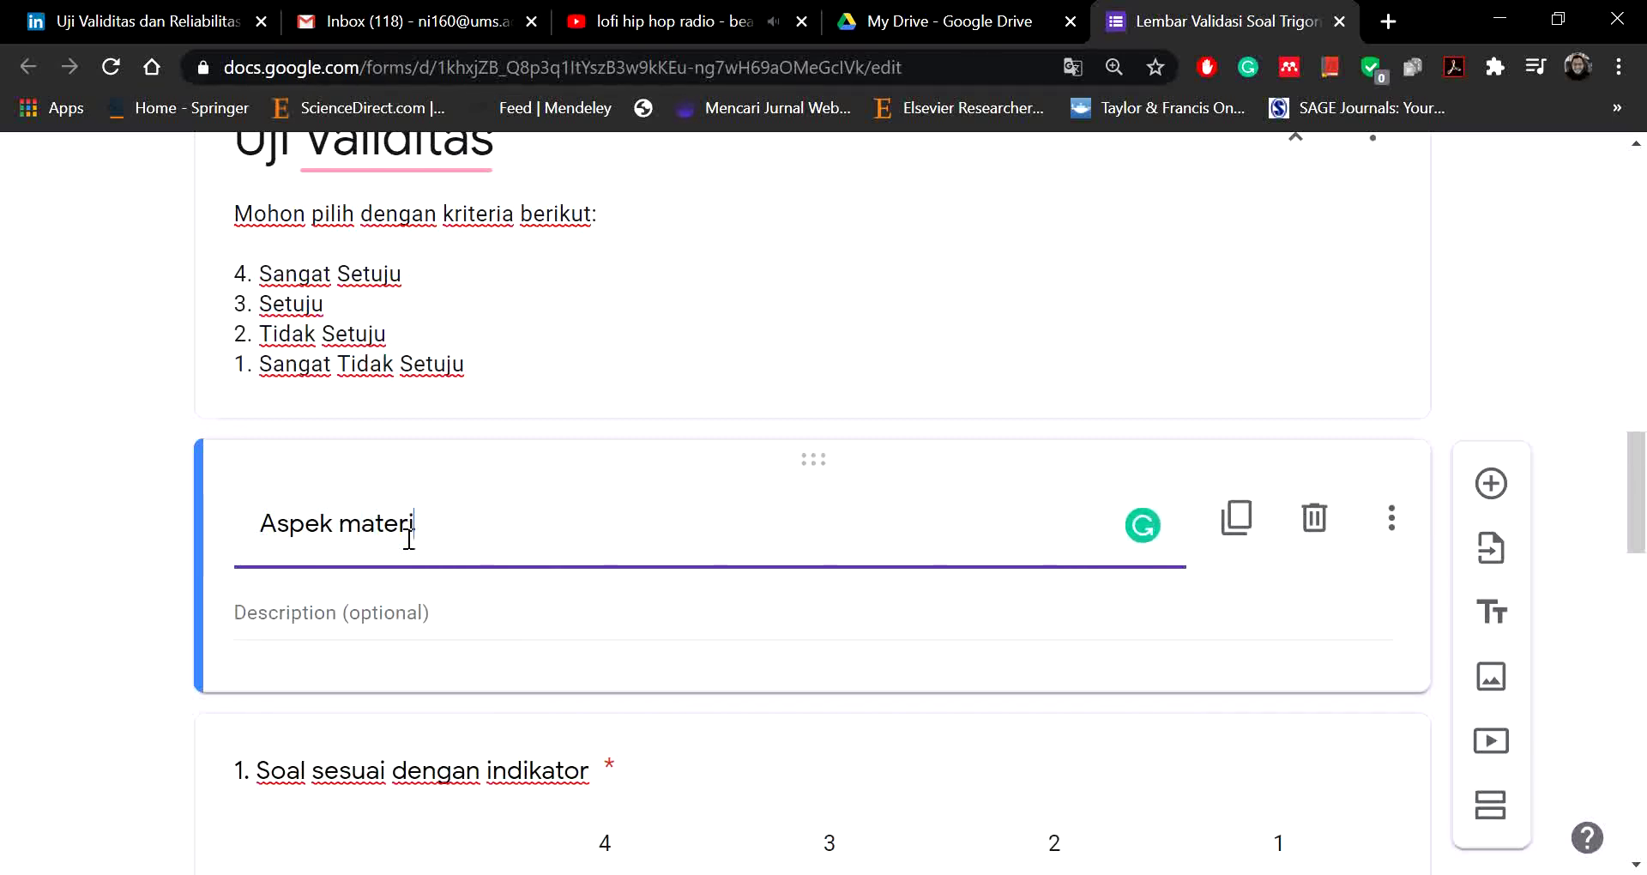
{"action": "key", "text": "BackSpace"}
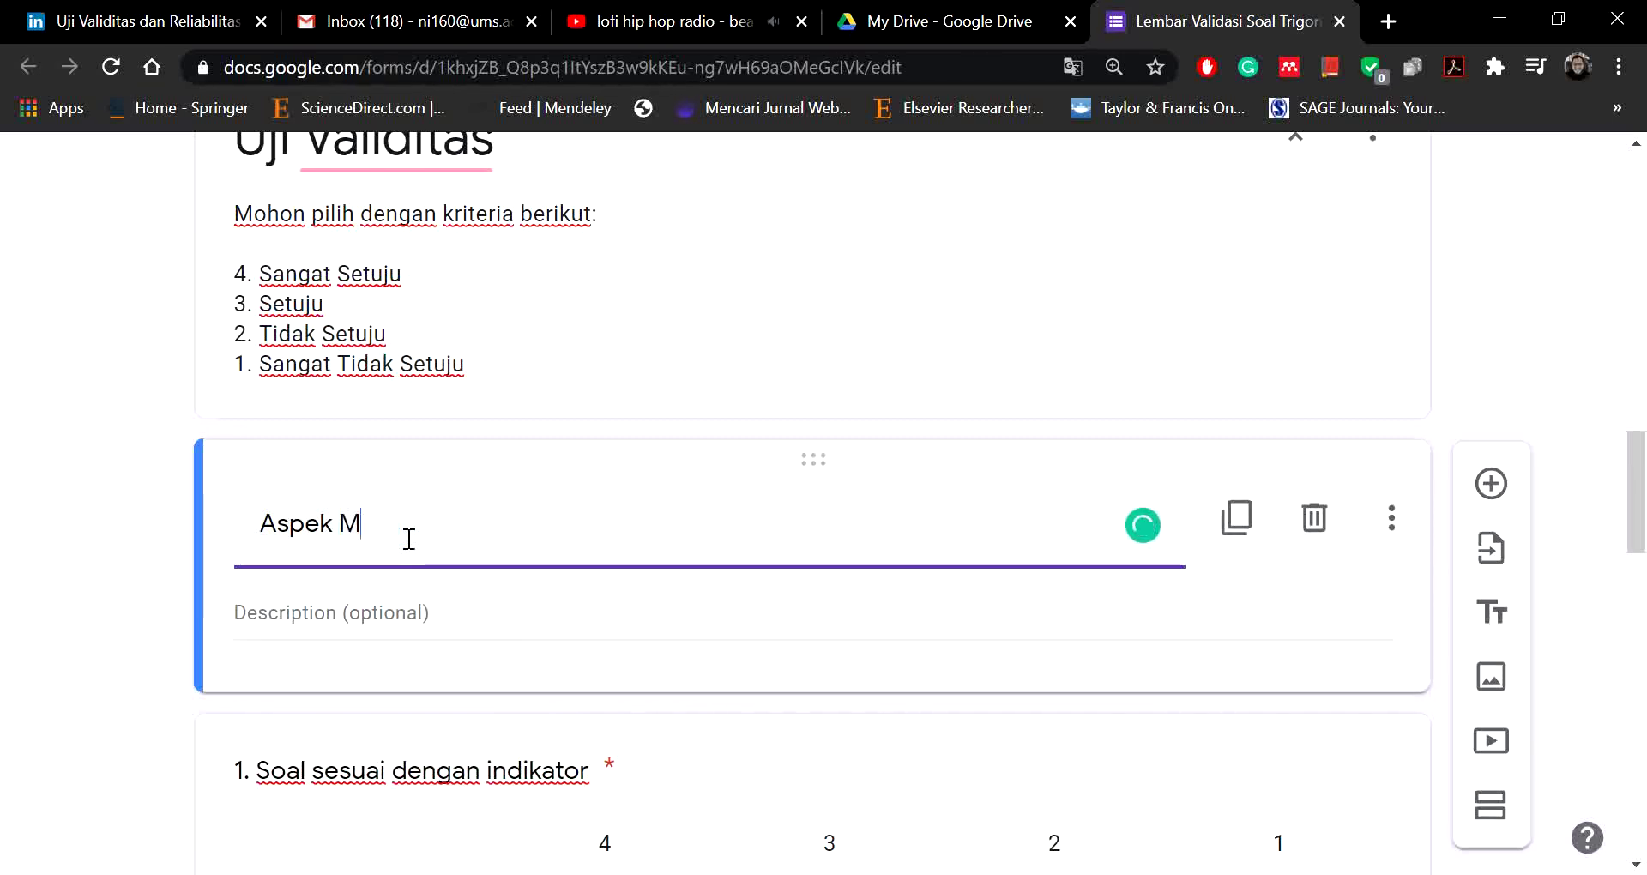
Step: Title the untitled block below the question 3 grid "Aspek Konstruksi", following aspect B in the Word document
{"action": "scroll", "coordinate": [410, 515], "scroll_direction": "down", "scroll_amount": 8}
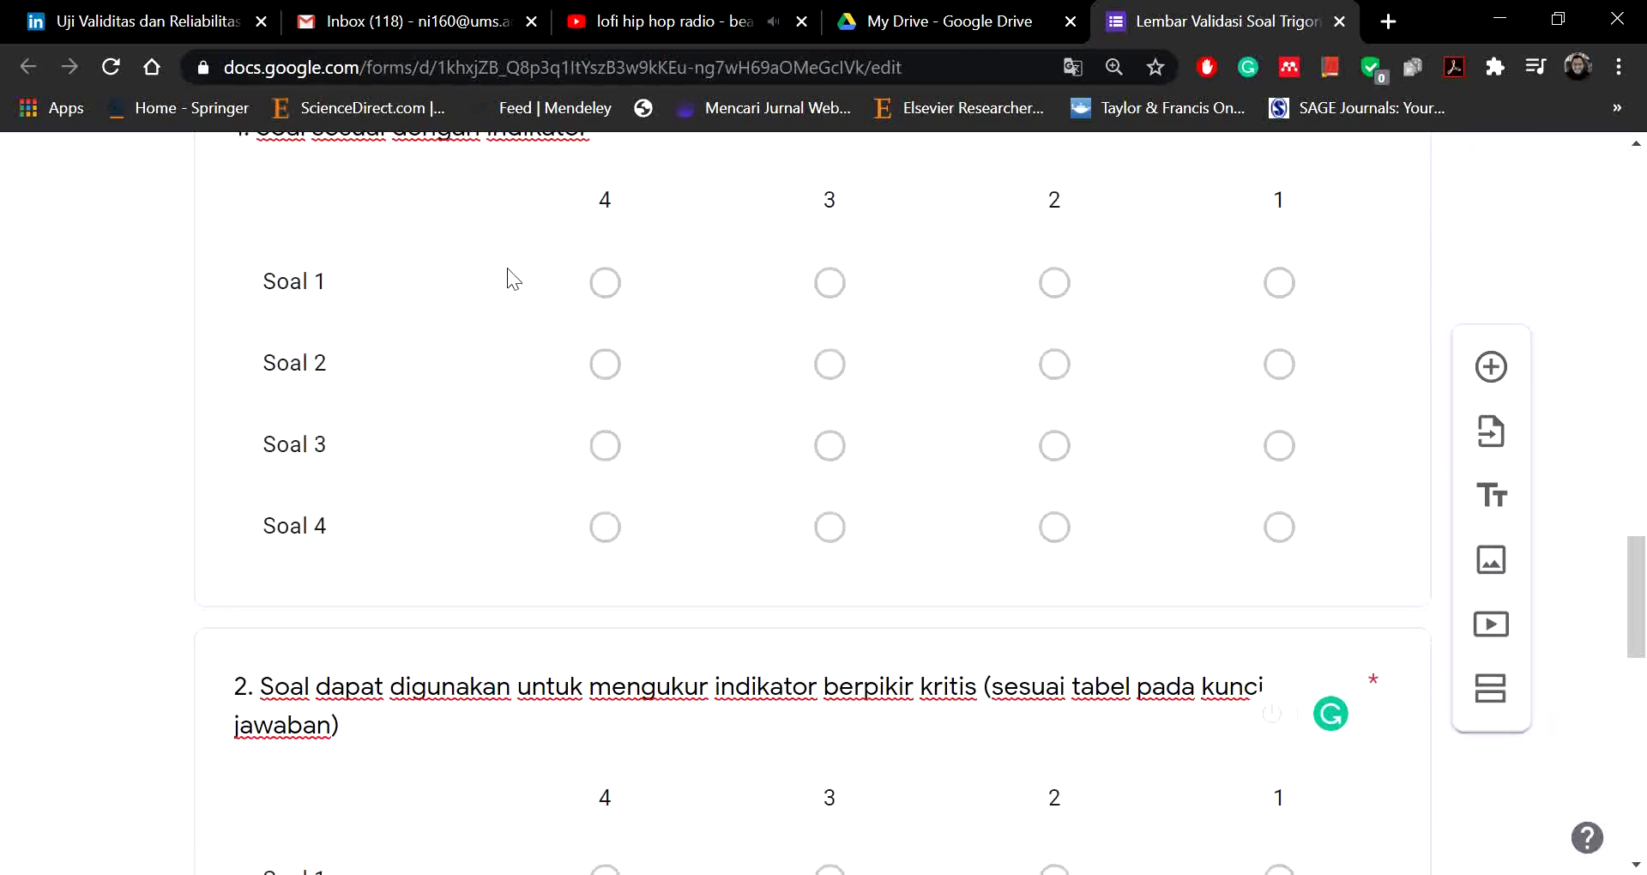
{"action": "scroll", "coordinate": [506, 283], "scroll_direction": "up", "scroll_amount": 3}
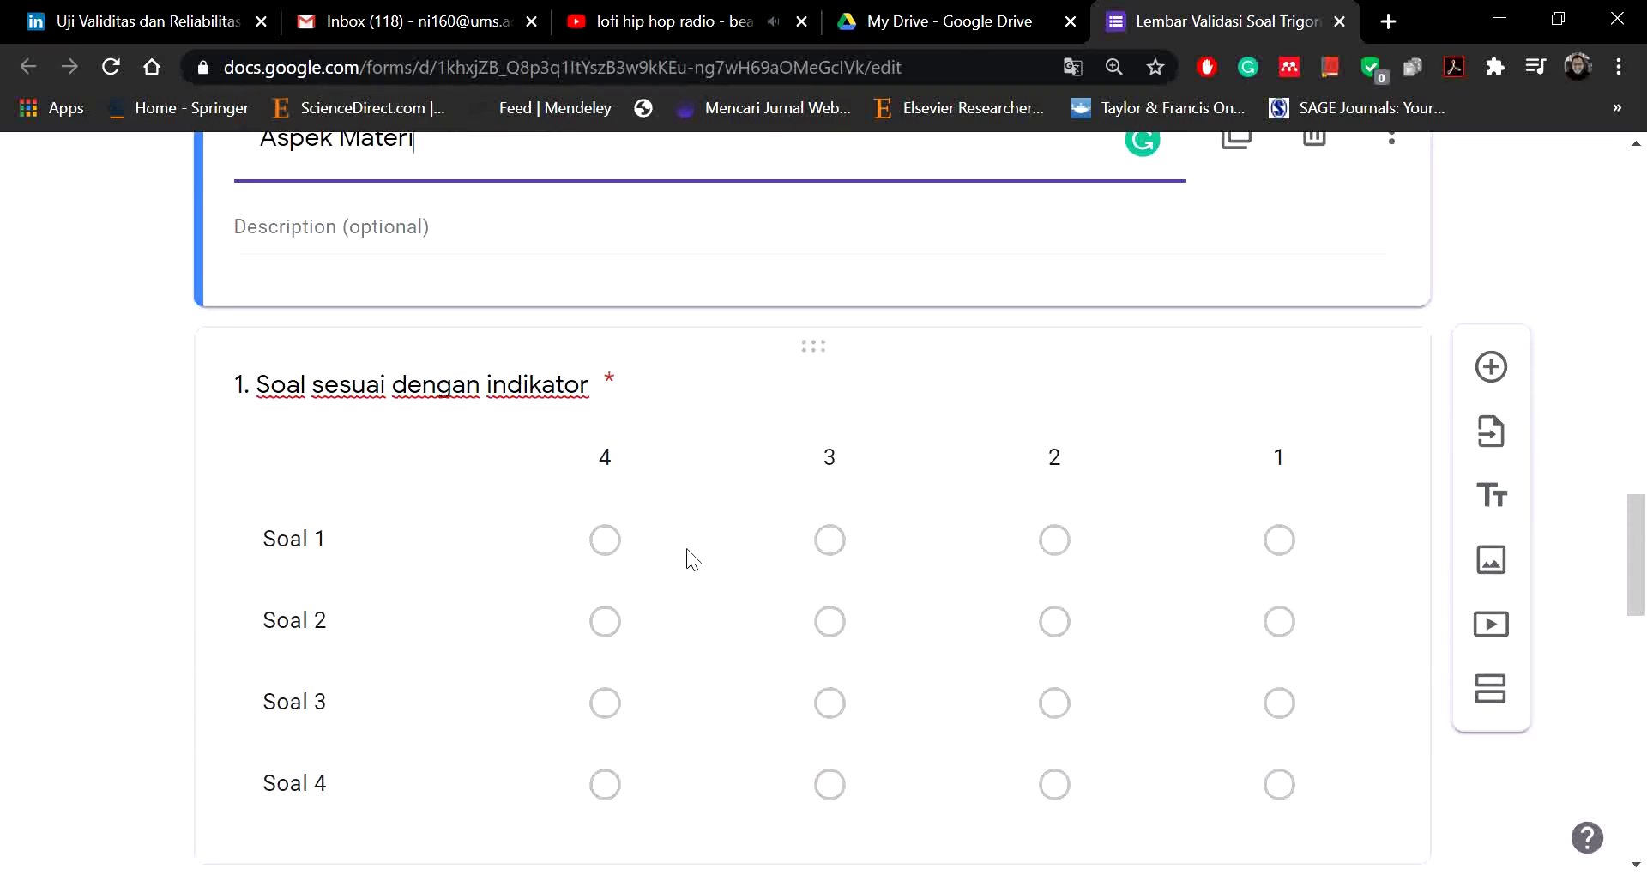
{"action": "scroll", "coordinate": [686, 548], "scroll_direction": "down", "scroll_amount": 10}
{"action": "scroll", "coordinate": [692, 563], "scroll_direction": "up", "scroll_amount": 2}
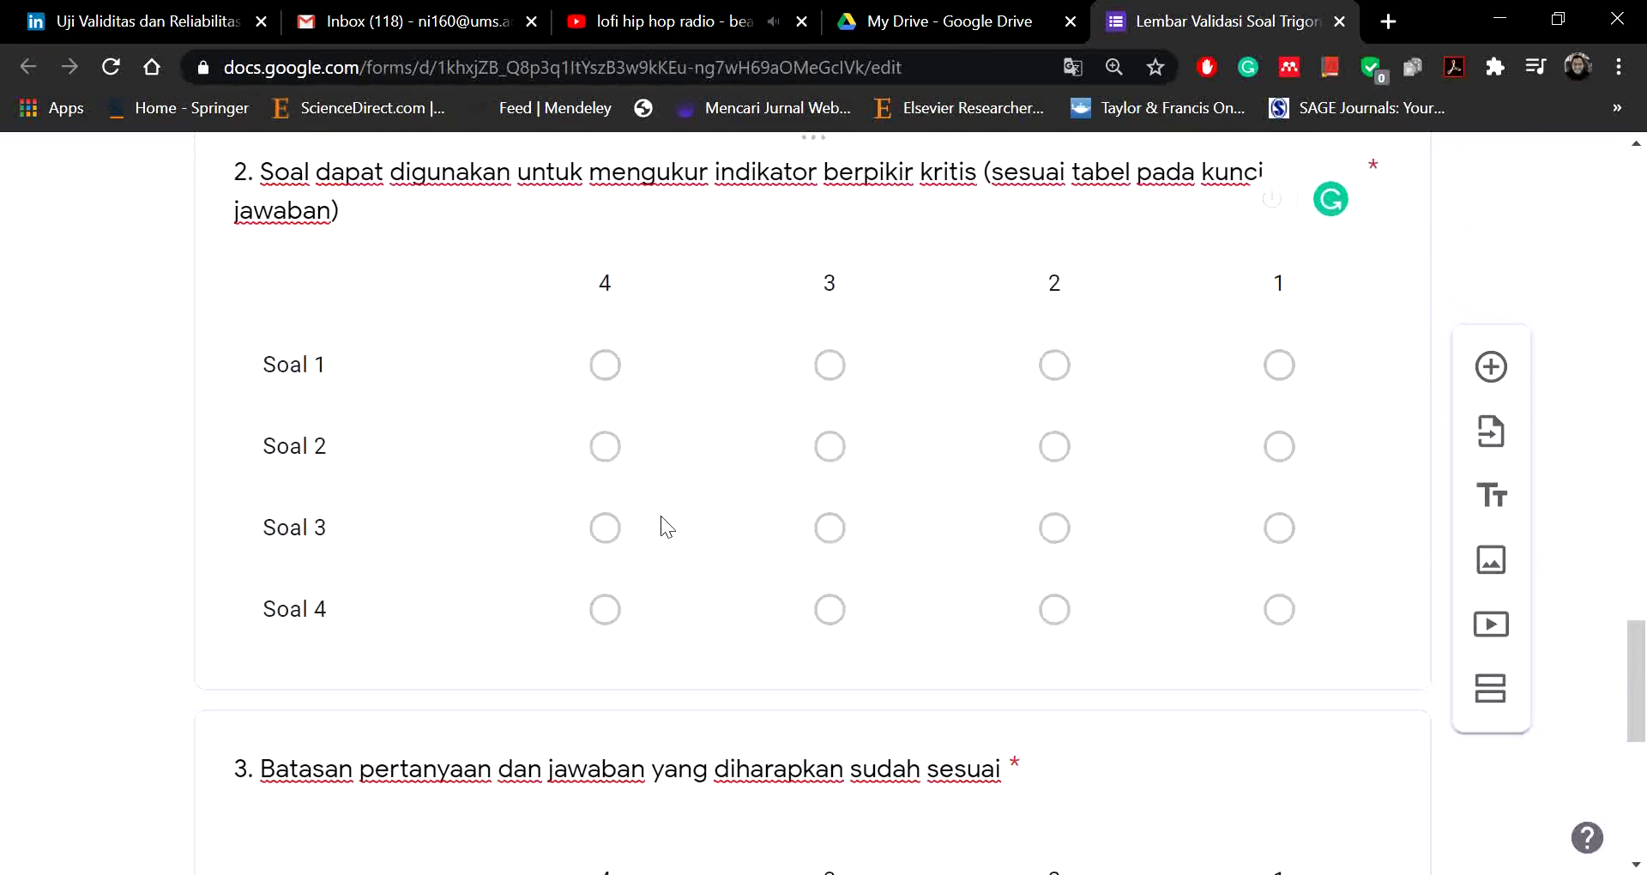
{"action": "scroll", "coordinate": [661, 519], "scroll_direction": "down", "scroll_amount": 7}
{"action": "left_click", "coordinate": [409, 709]}
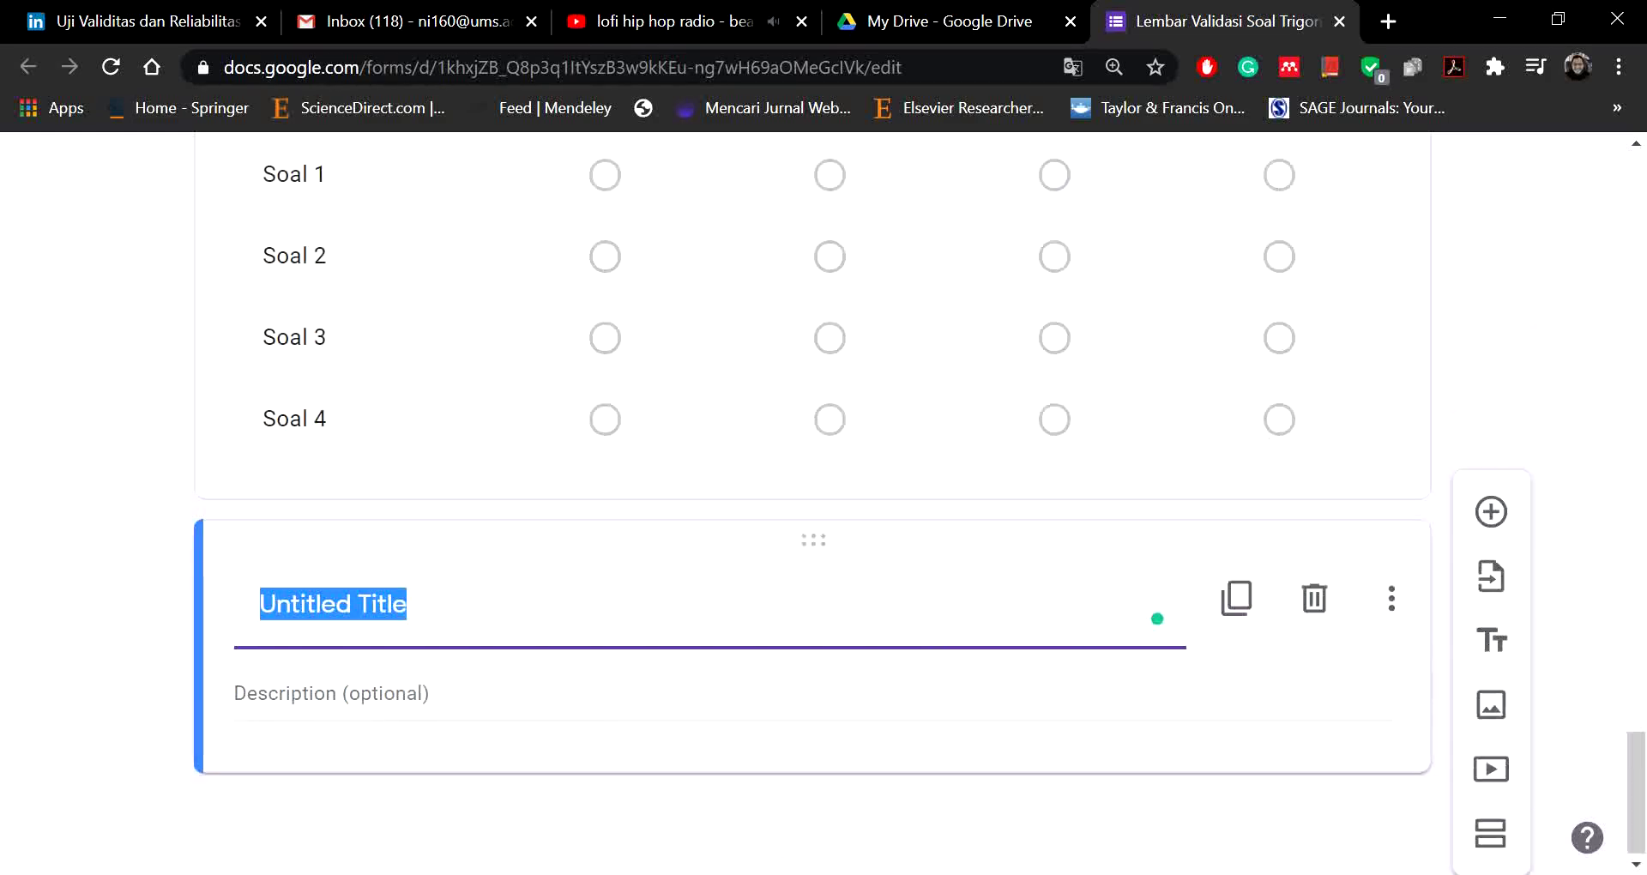
{"action": "key", "text": "alt+Tab"}
{"action": "scroll", "coordinate": [725, 748], "scroll_direction": "down", "scroll_amount": 5}
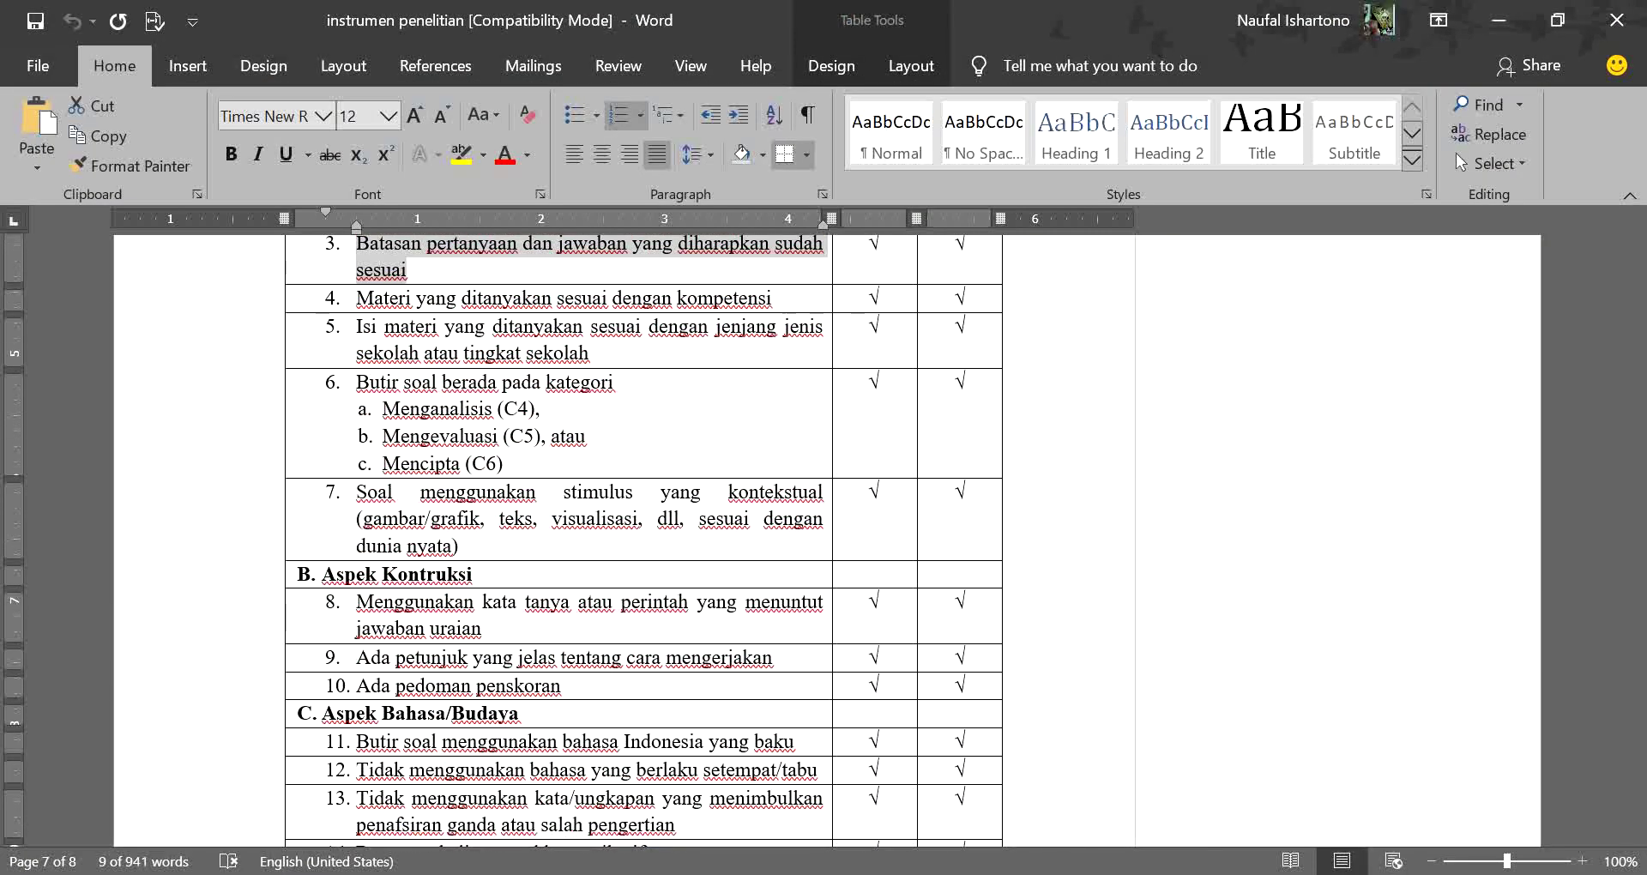
{"action": "key", "text": "alt+Tab"}
{"action": "type", "text": "A"}
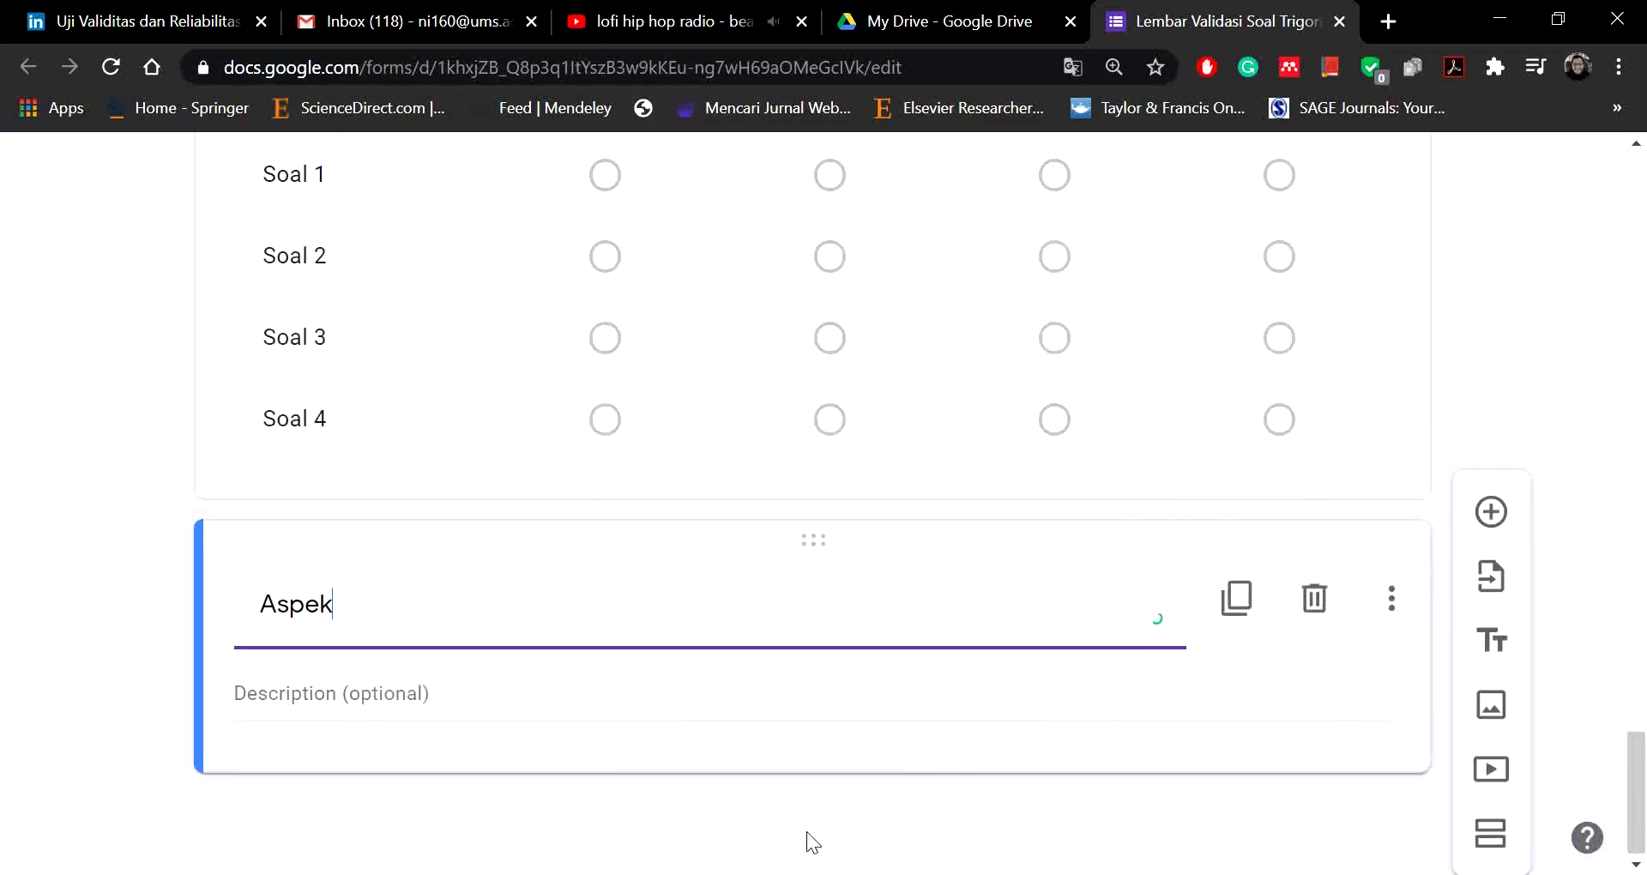
{"action": "type", "text": "spek Konstruksi"}
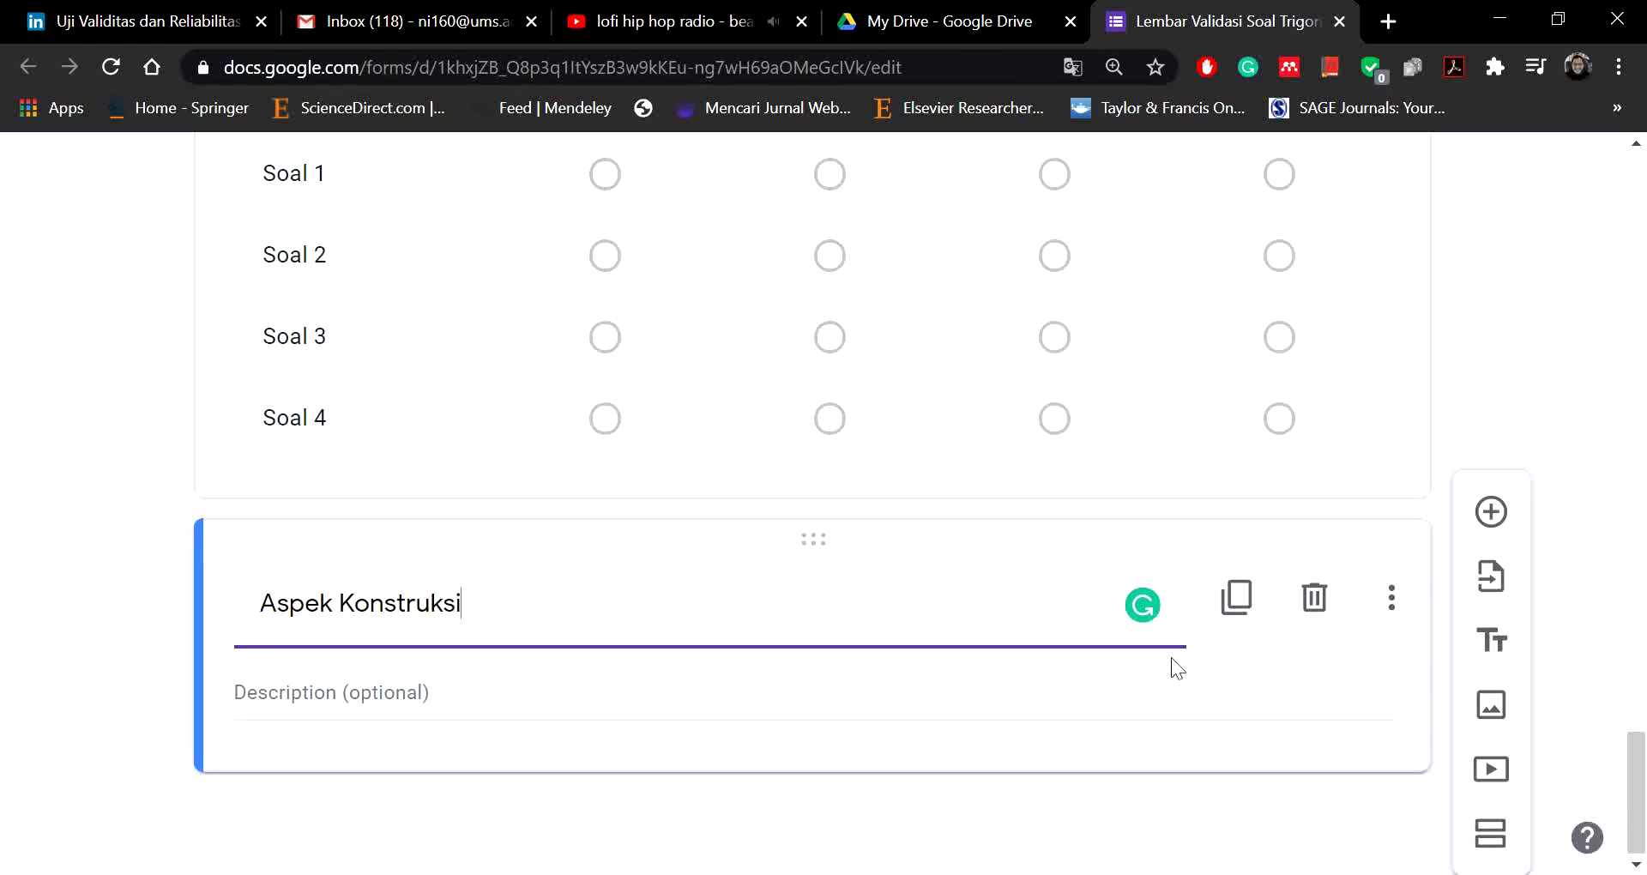
{"action": "left_click", "coordinate": [1491, 525]}
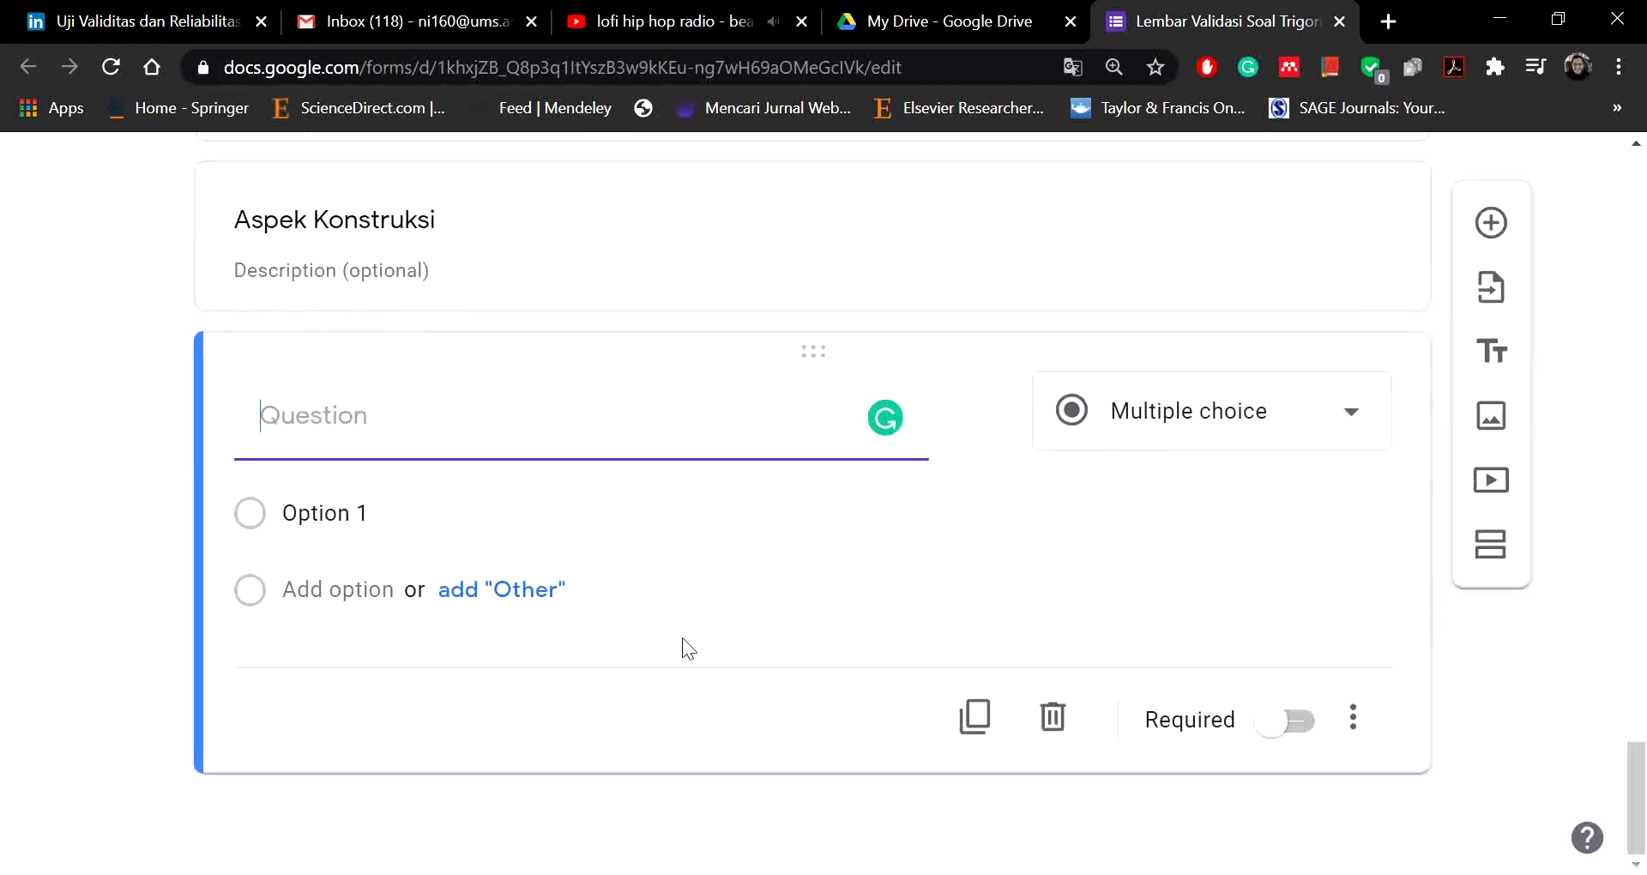
{"action": "scroll", "coordinate": [618, 544], "scroll_direction": "up", "scroll_amount": 3}
{"action": "scroll", "coordinate": [643, 554], "scroll_direction": "down", "scroll_amount": 2}
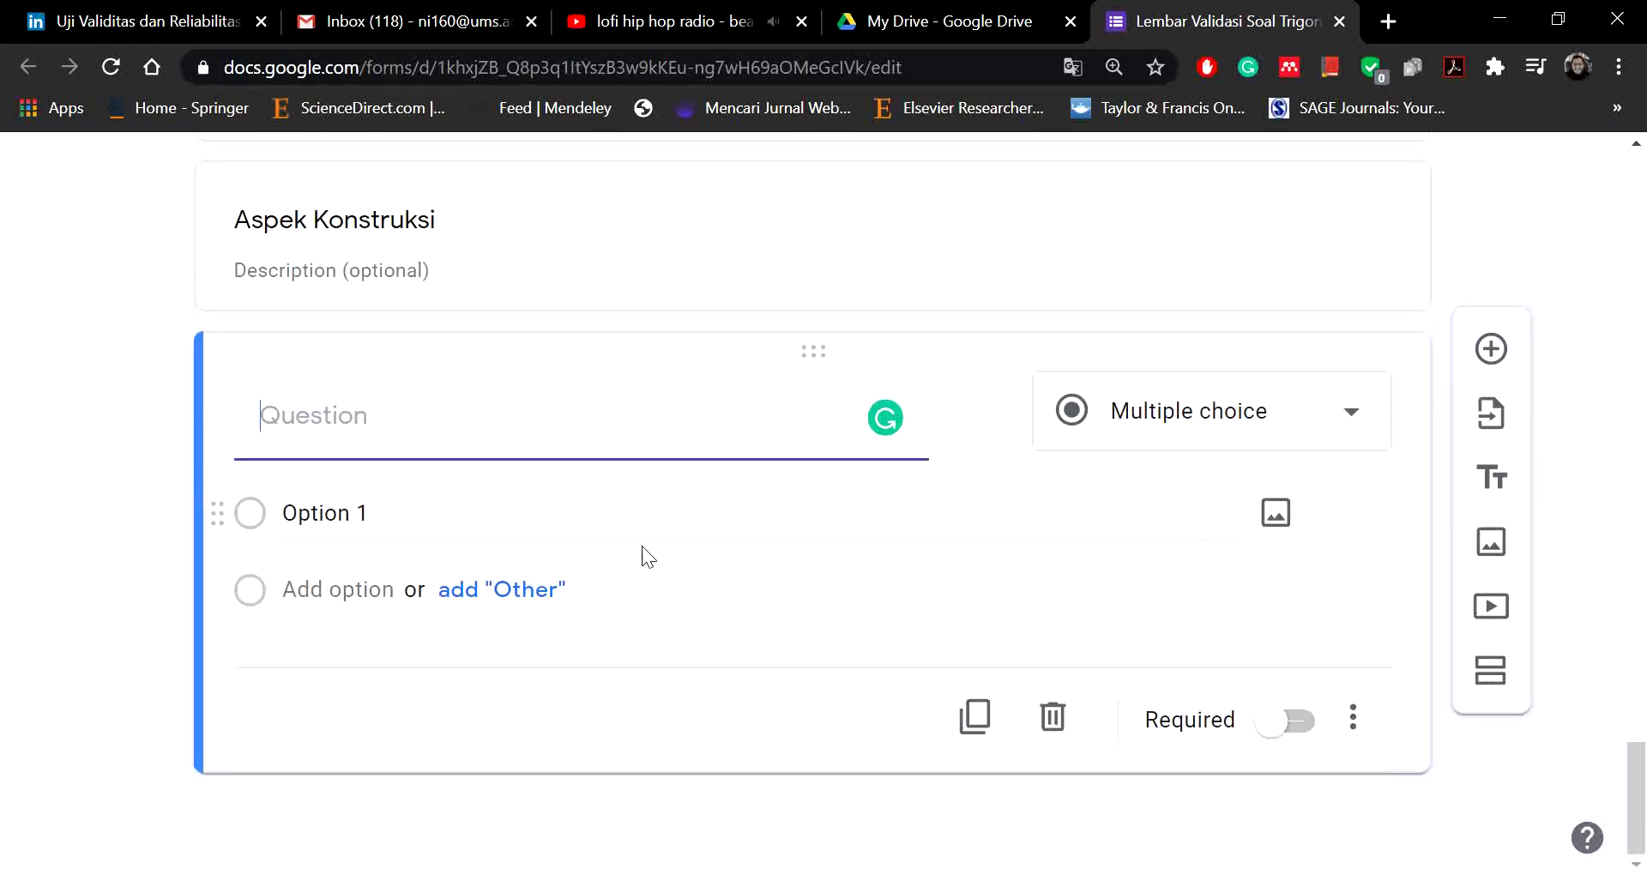
{"action": "scroll", "coordinate": [647, 555], "scroll_direction": "up", "scroll_amount": 3}
{"action": "scroll", "coordinate": [731, 629], "scroll_direction": "down", "scroll_amount": 5}
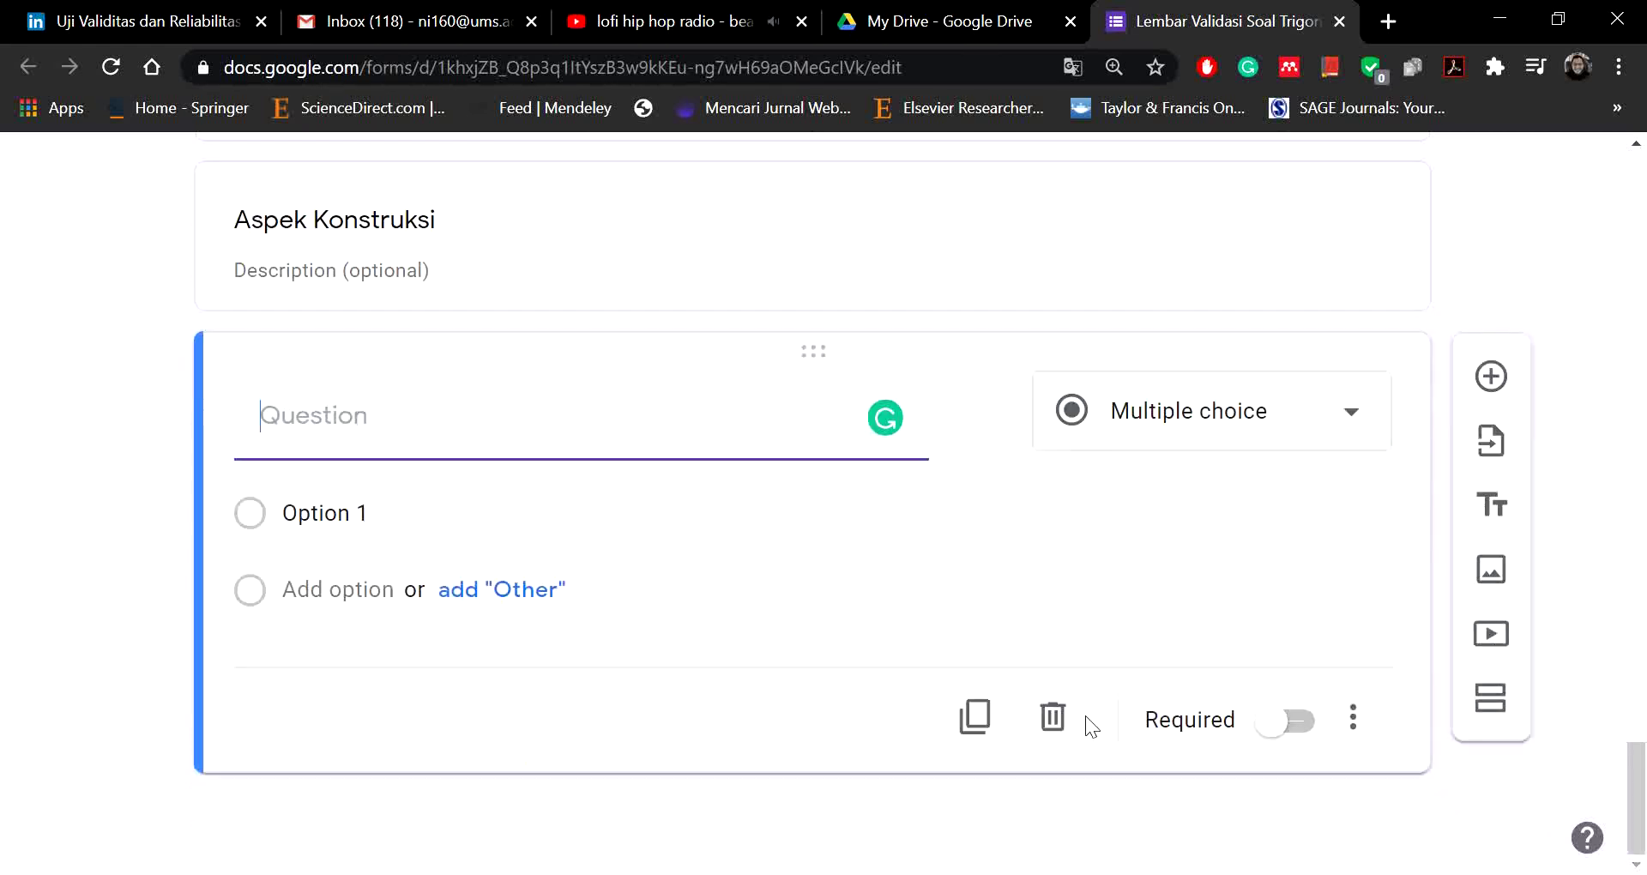
{"action": "left_click", "coordinate": [1051, 738]}
Step: Duplicate the question 3 grid and move the copy below the Aspek Konstruksi title block
{"action": "scroll", "coordinate": [892, 600], "scroll_direction": "up", "scroll_amount": 5}
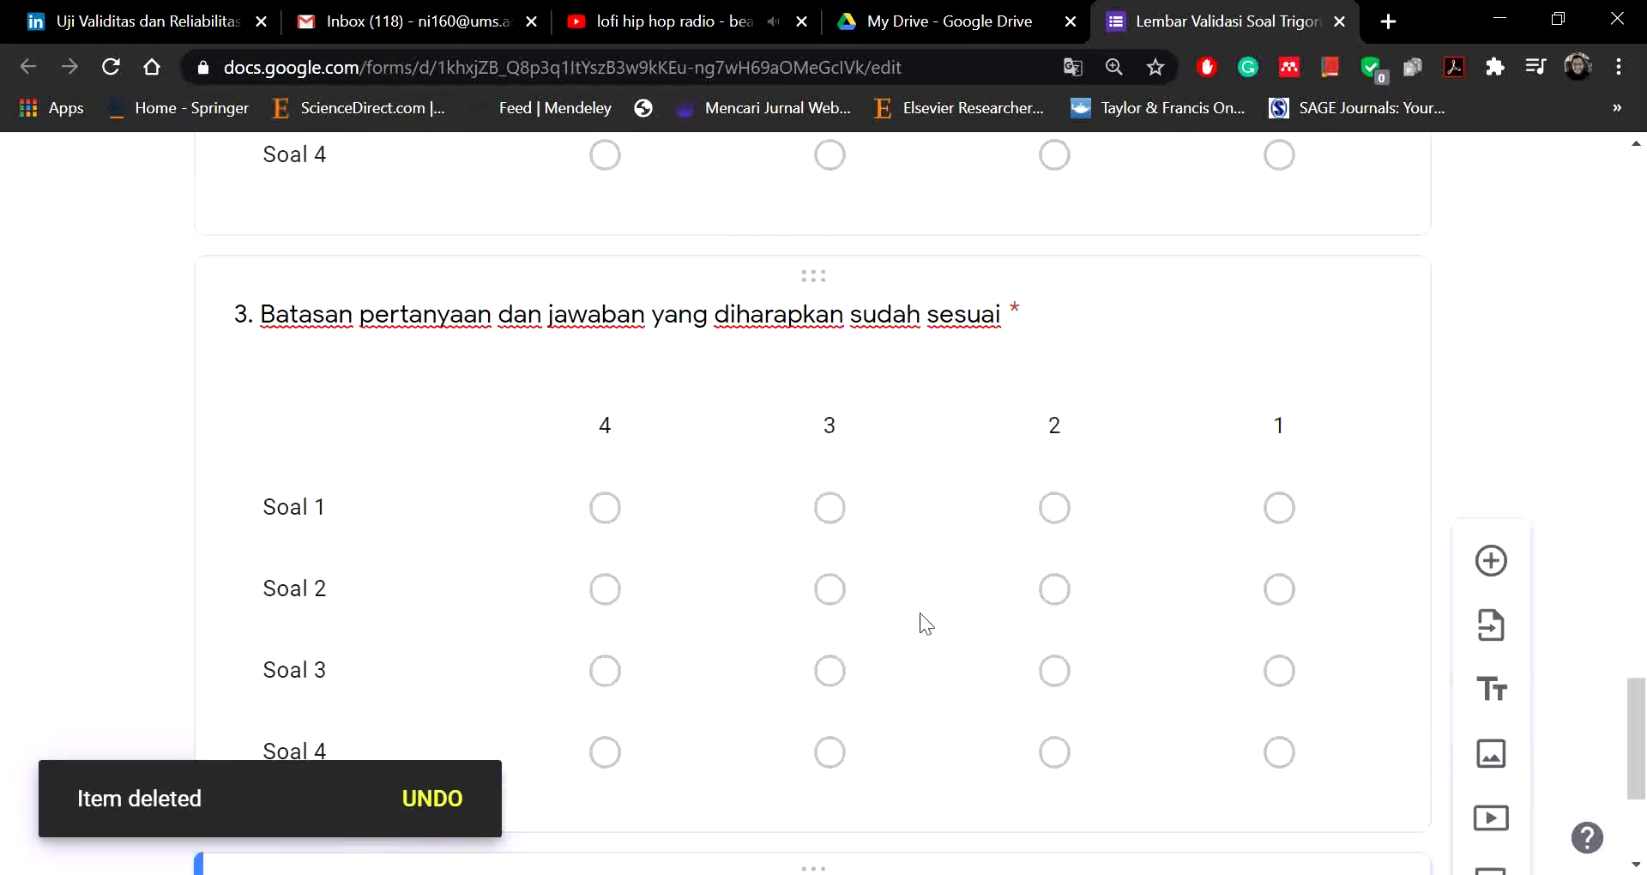
{"action": "left_click", "coordinate": [439, 405]}
{"action": "scroll", "coordinate": [672, 577], "scroll_direction": "down", "scroll_amount": 5}
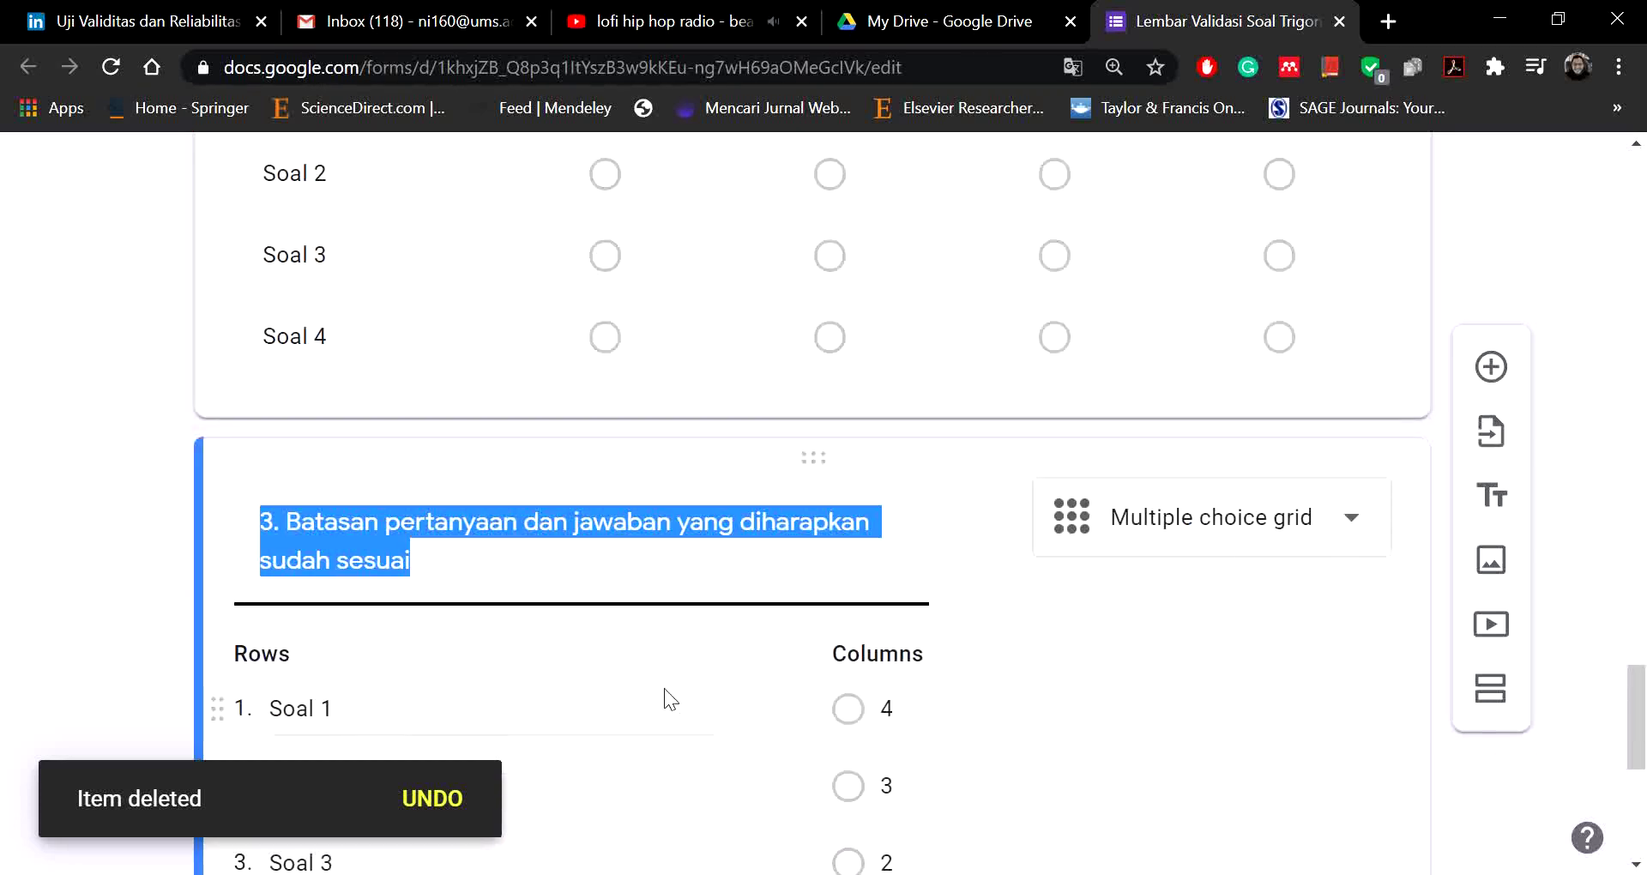
{"action": "left_click_drag", "start_coordinate": [813, 476], "coordinate": [788, 534]}
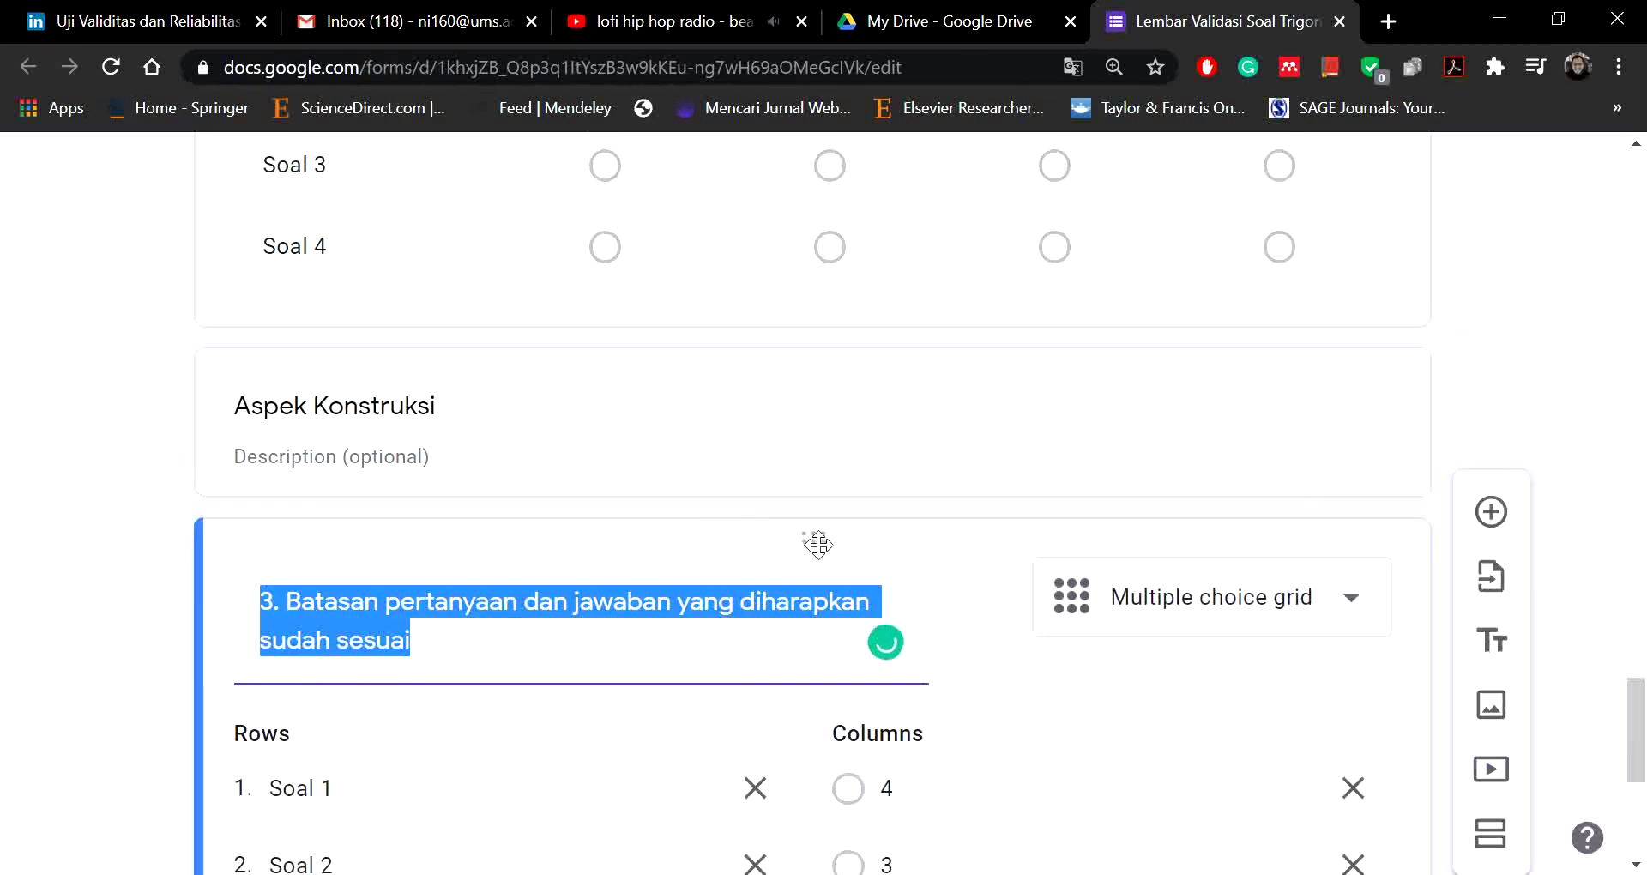
Step: Retitle the copied grid "4. Menggunakan kata tanya atau perintah yang menuntut jawaban uraian", using criterion 8 from the Word document
{"action": "key", "text": "alt+Tab"}
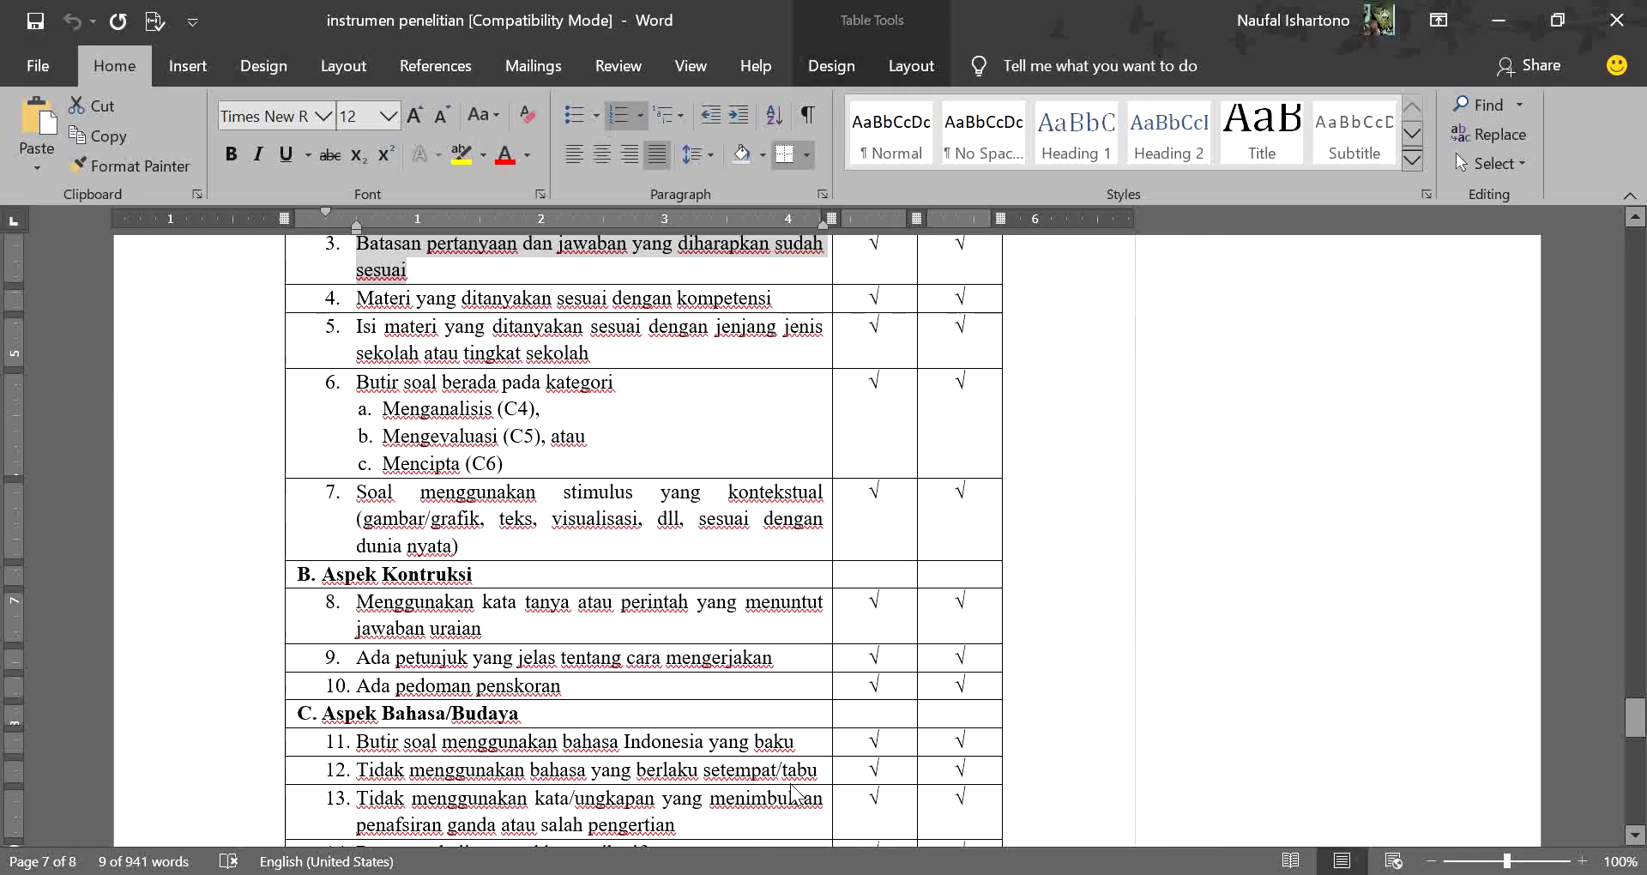
{"action": "scroll", "coordinate": [467, 592], "scroll_direction": "down", "scroll_amount": 1}
{"action": "triple_click", "coordinate": [402, 553]}
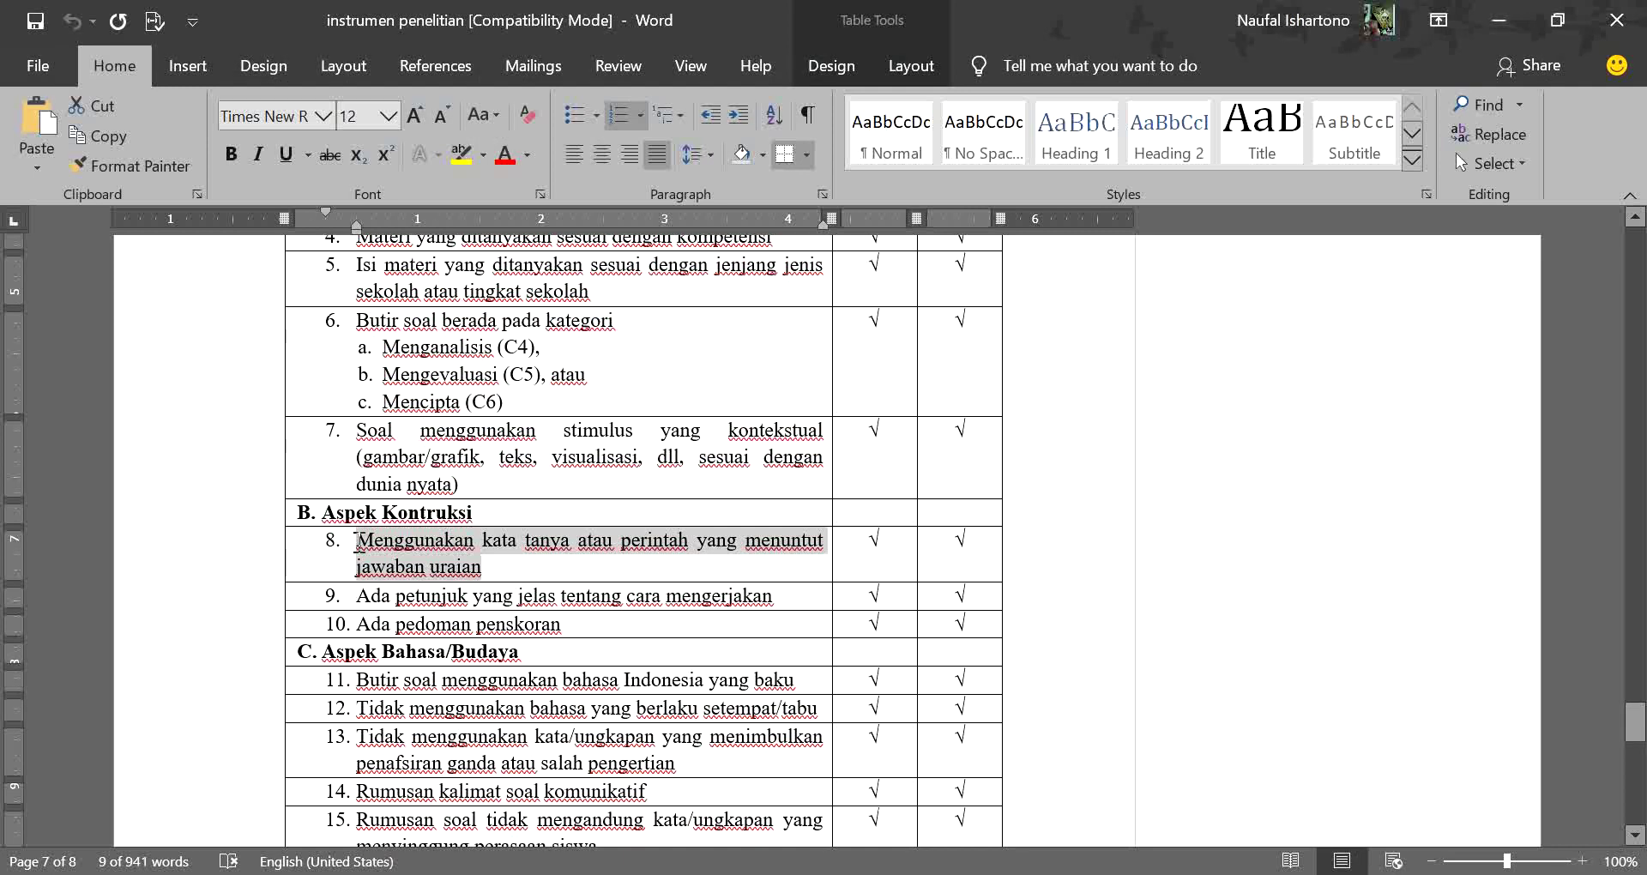
{"action": "key", "text": "ctrl+c"}
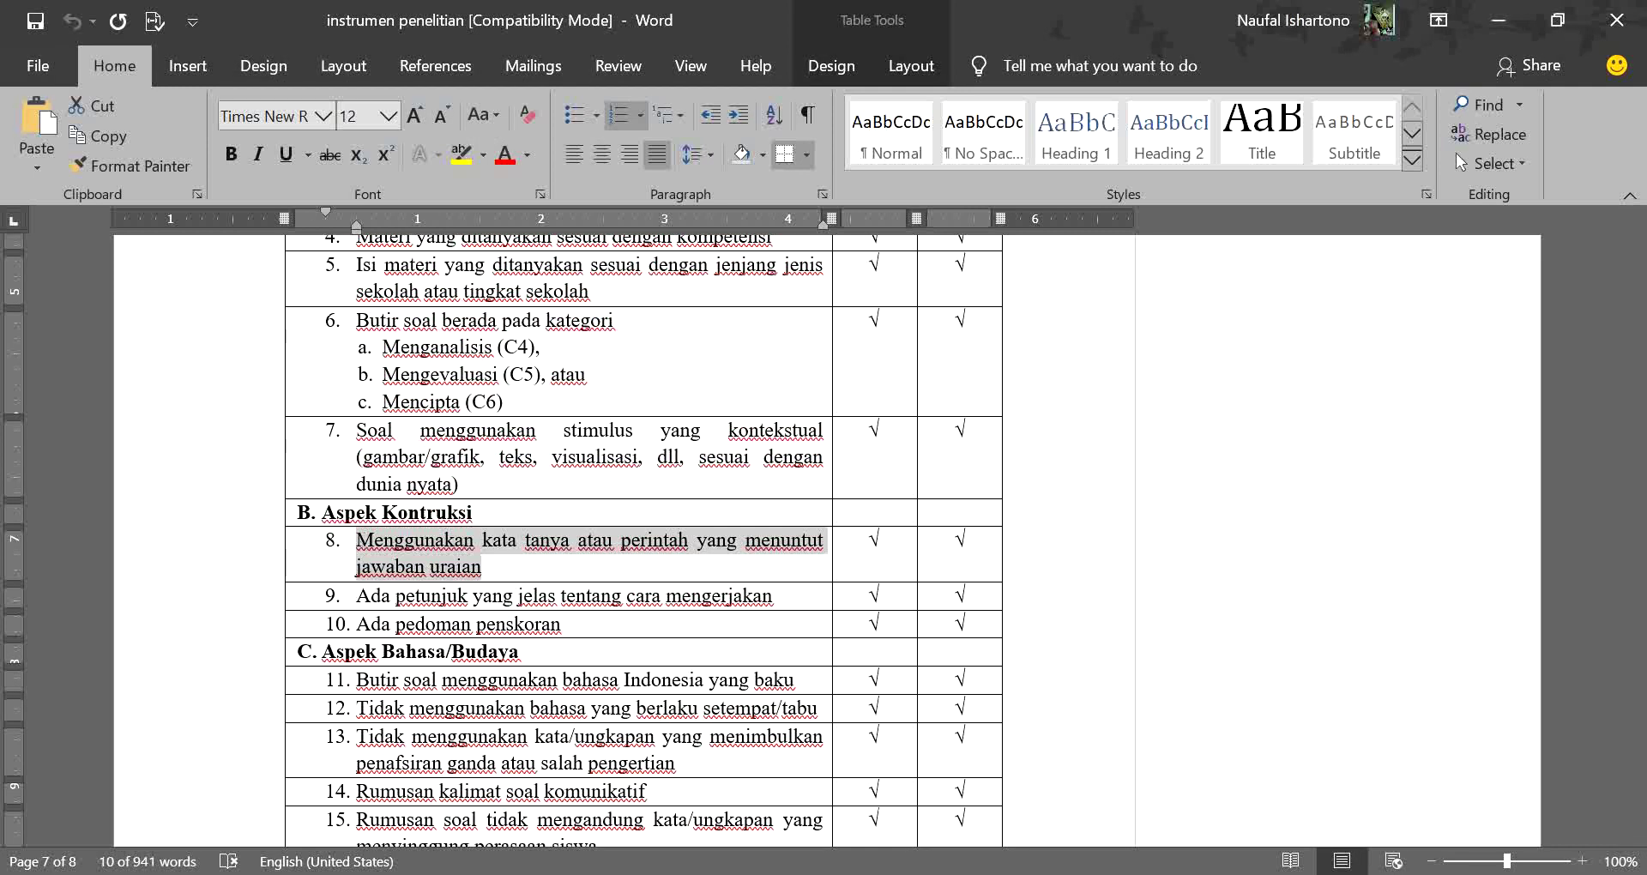
{"action": "key", "text": "alt+Tab"}
{"action": "triple_click", "coordinate": [466, 683]}
{"action": "key", "text": "ctrl+v"}
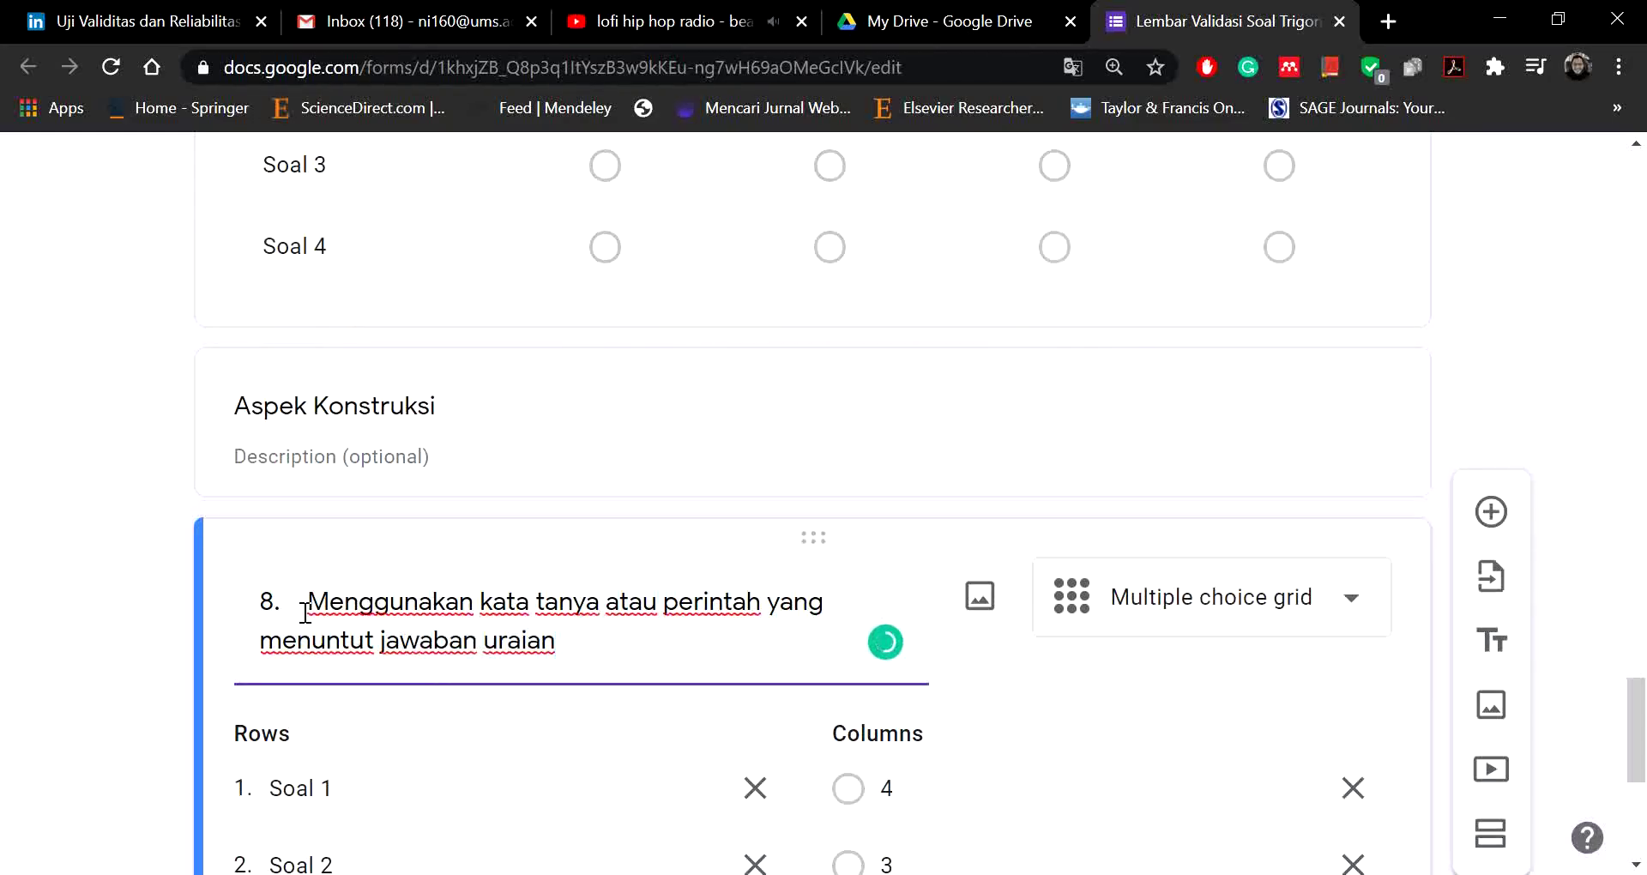
{"action": "key", "text": "Home"}
{"action": "key", "text": "Delete"}
{"action": "key", "text": "Delete"}
{"action": "key", "text": "Delete"}
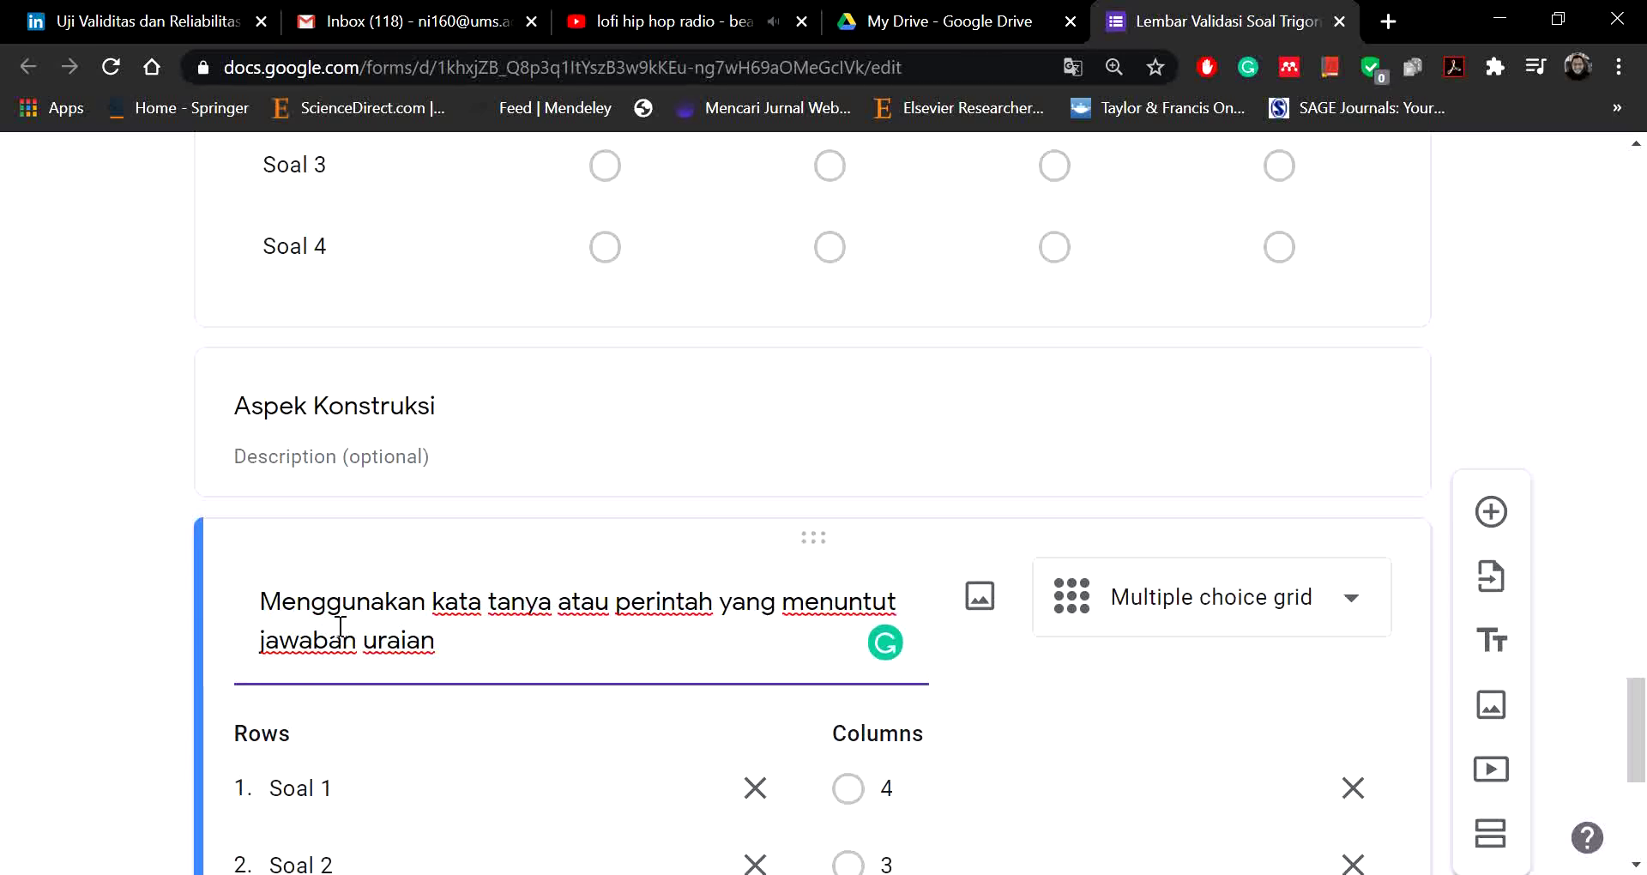
{"action": "type", "text": "4."}
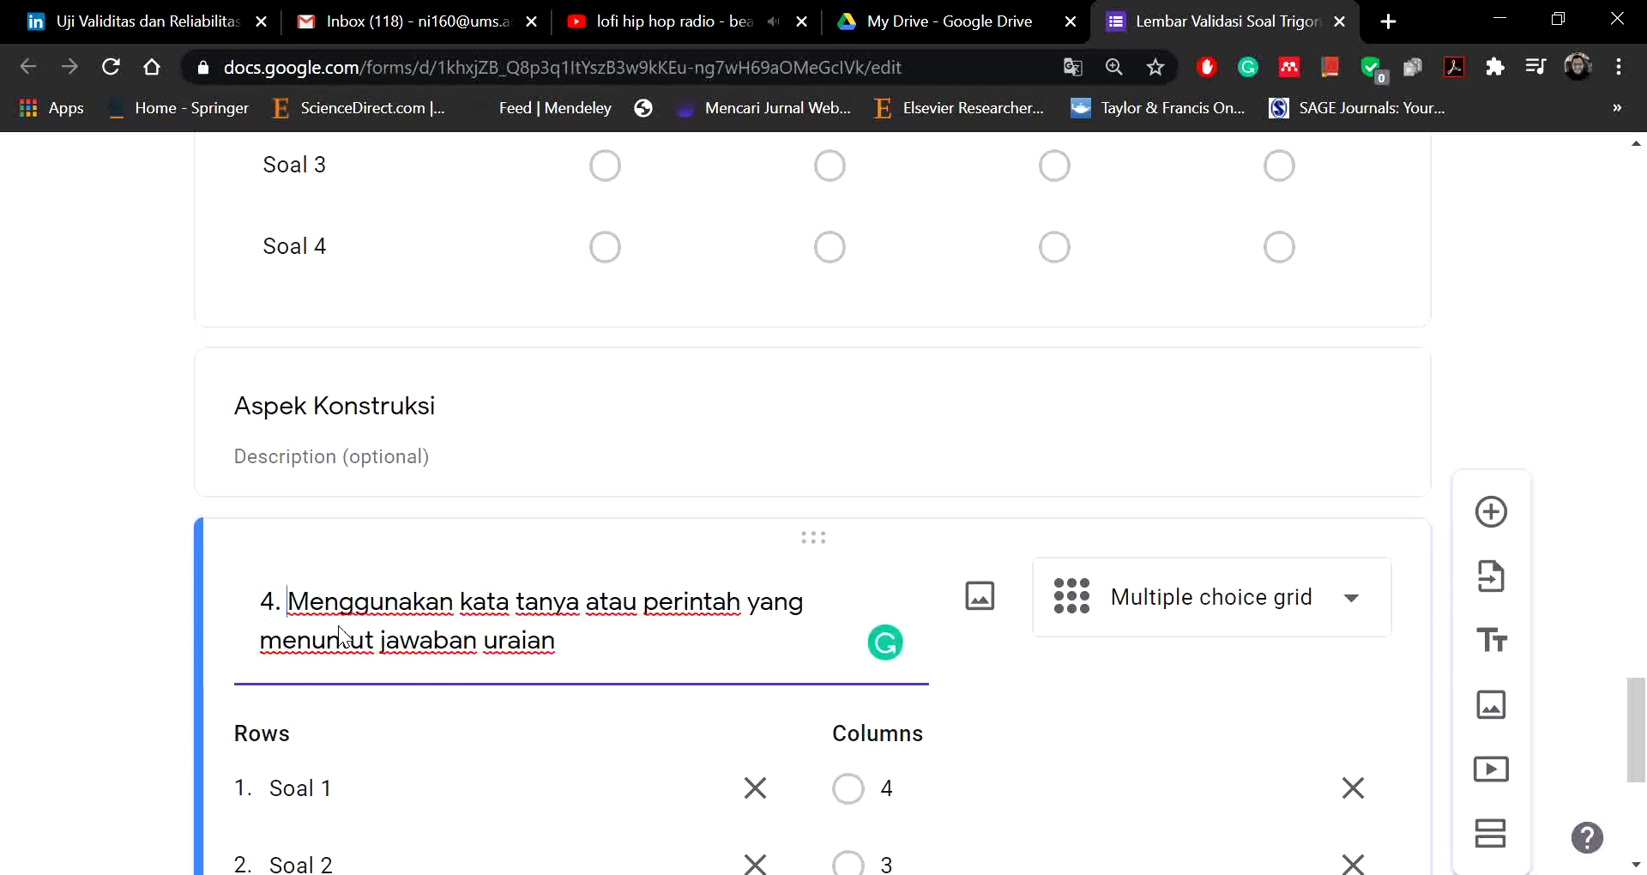
Step: Duplicate the question 4 rating grid to create the grid for the next criterion
{"action": "left_click", "coordinate": [3, 565]}
{"action": "scroll", "coordinate": [504, 615], "scroll_direction": "down", "scroll_amount": 6}
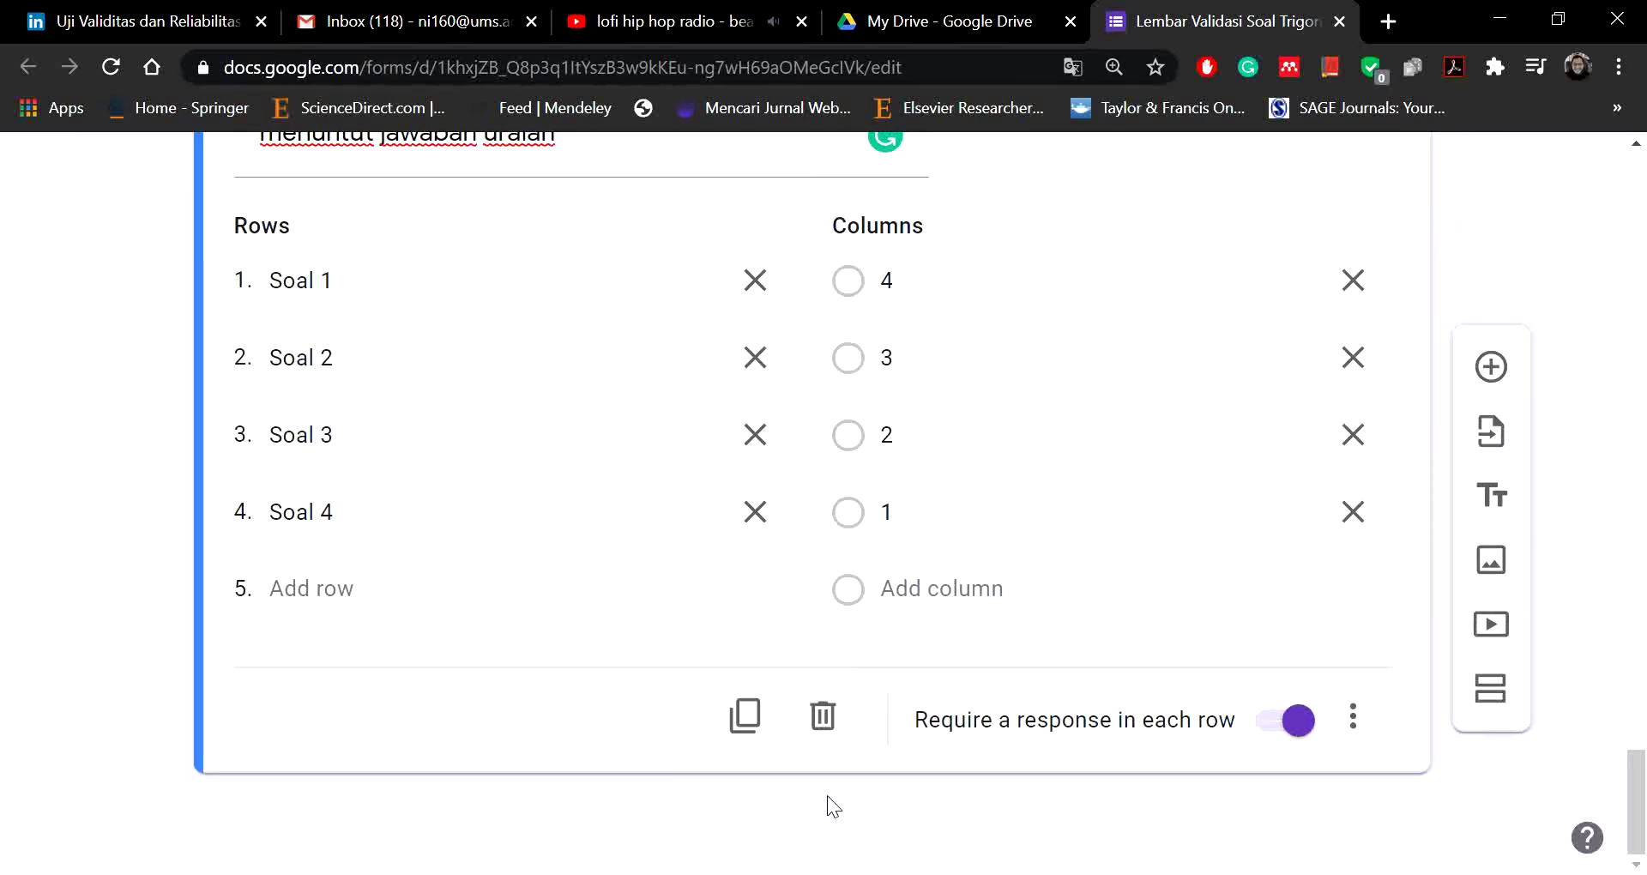
{"action": "left_click", "coordinate": [746, 717]}
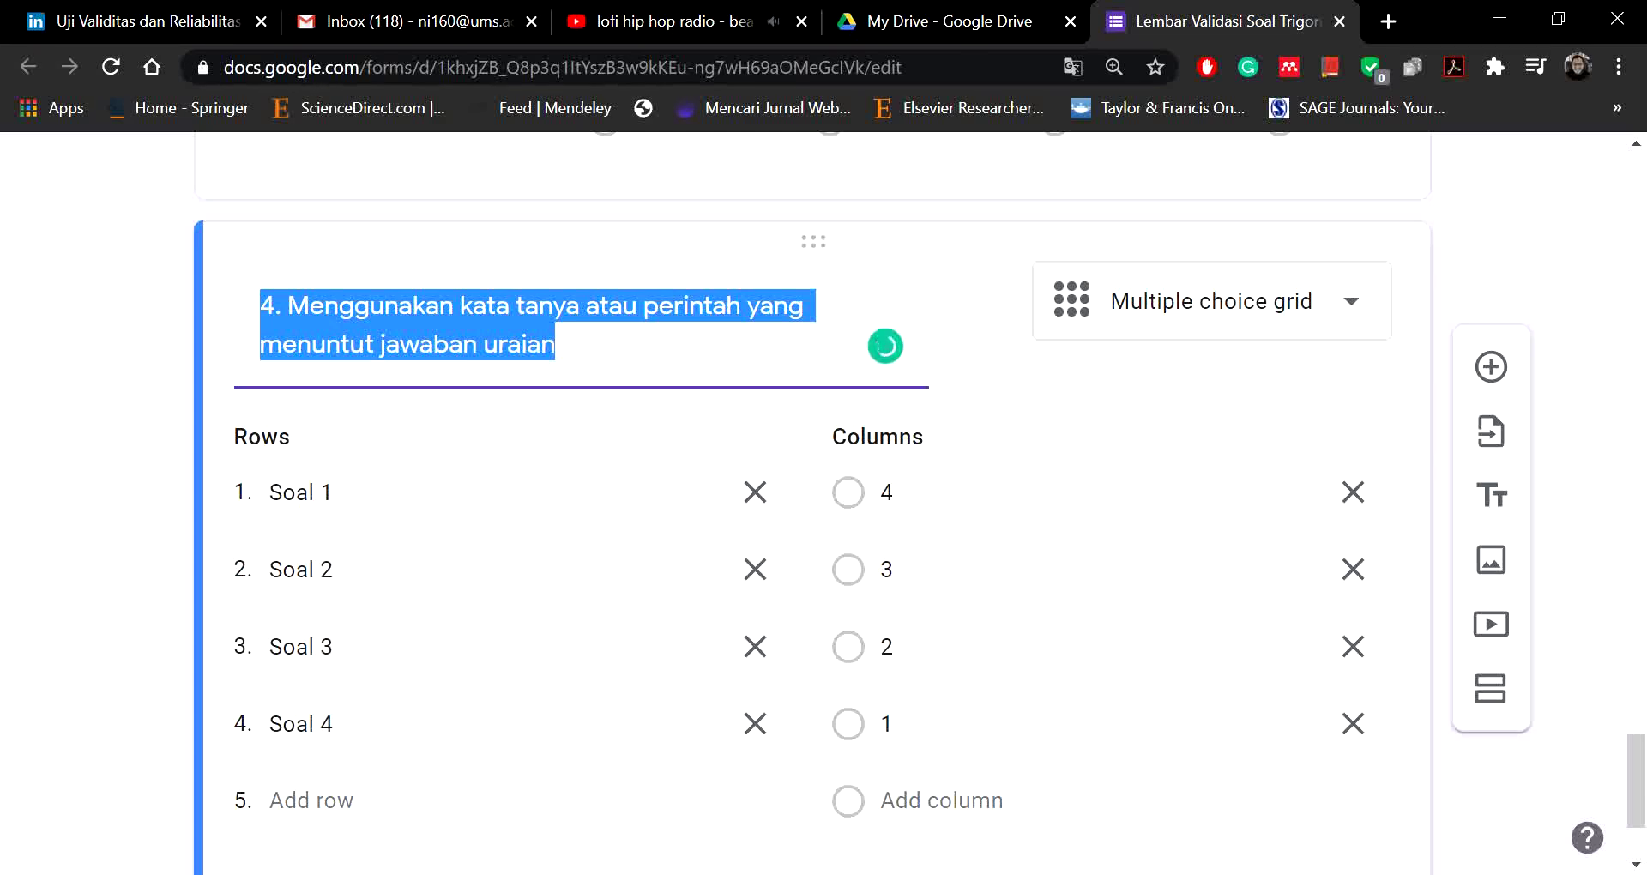
Step: Retitle the copied grid "5. Butir soal menggunakan bahasa Indonesia yang baku", using criterion 11 from the Word document
{"action": "left_click", "coordinate": [682, 873]}
{"action": "scroll", "coordinate": [656, 654], "scroll_direction": "down", "scroll_amount": 1}
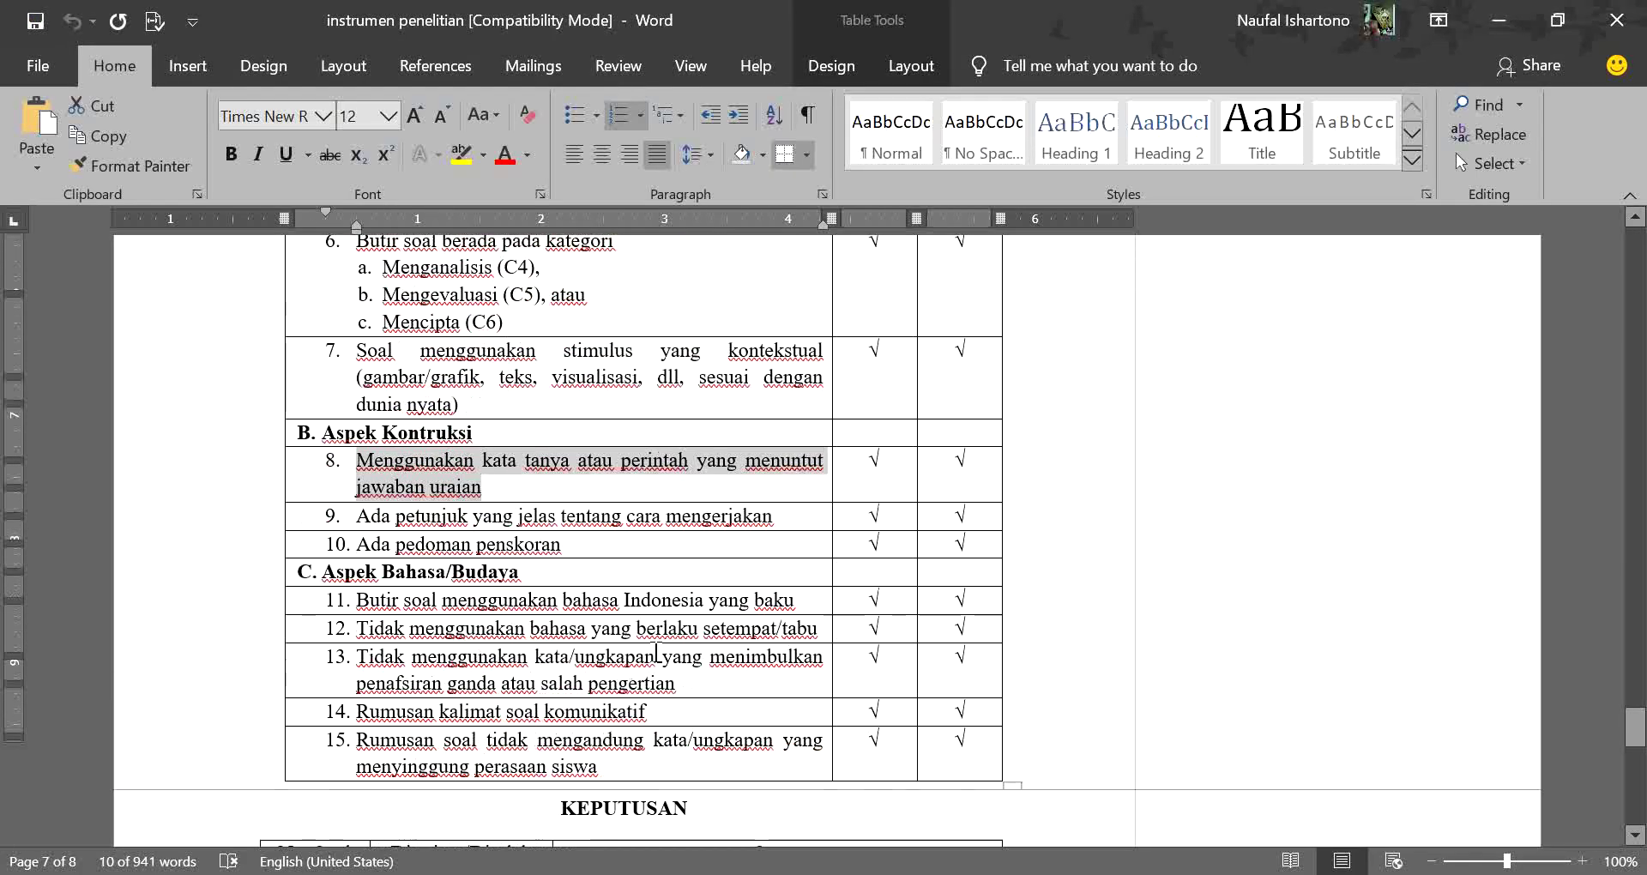
{"action": "scroll", "coordinate": [657, 654], "scroll_direction": "down", "scroll_amount": 3}
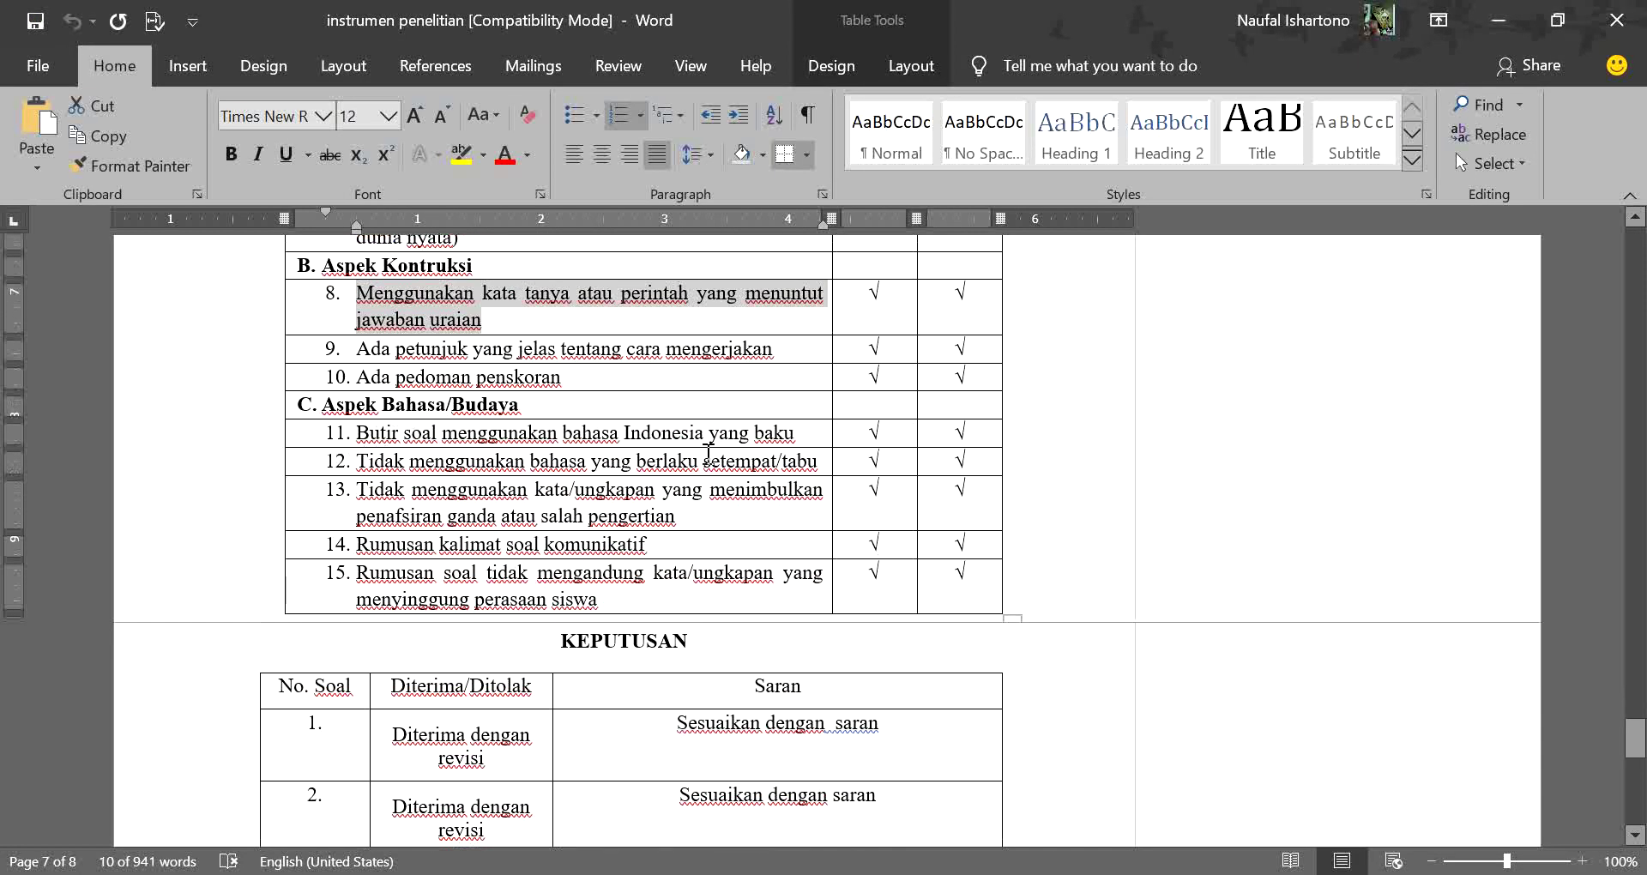
{"action": "left_click_drag", "start_coordinate": [797, 439], "coordinate": [392, 434]}
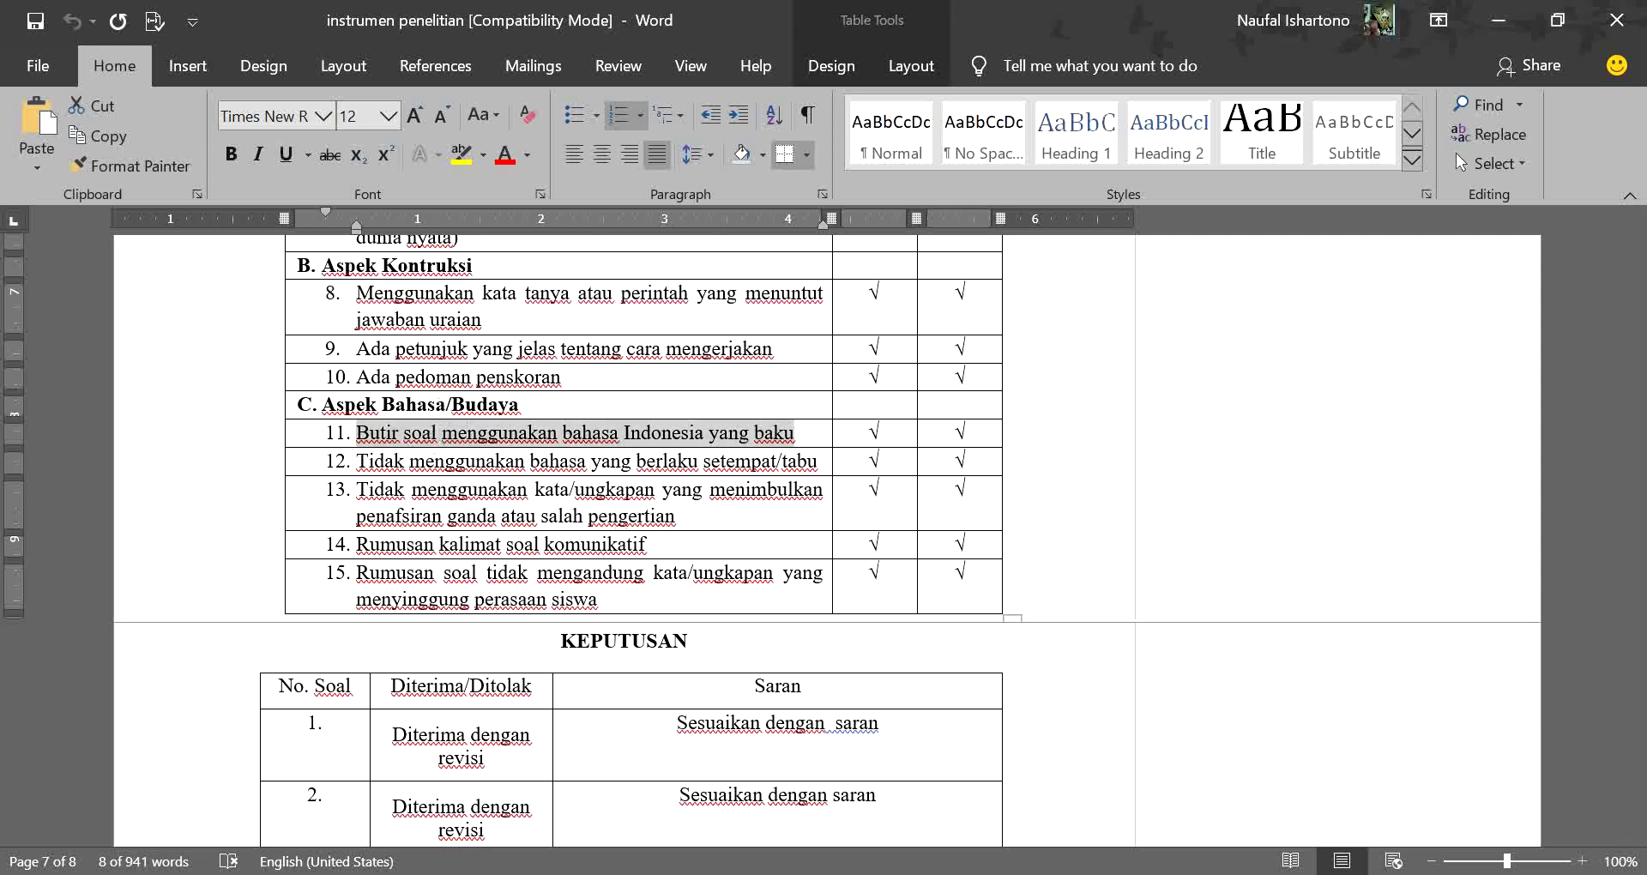
{"action": "key", "text": "alt+Tab"}
{"action": "key", "text": "ctrl+v"}
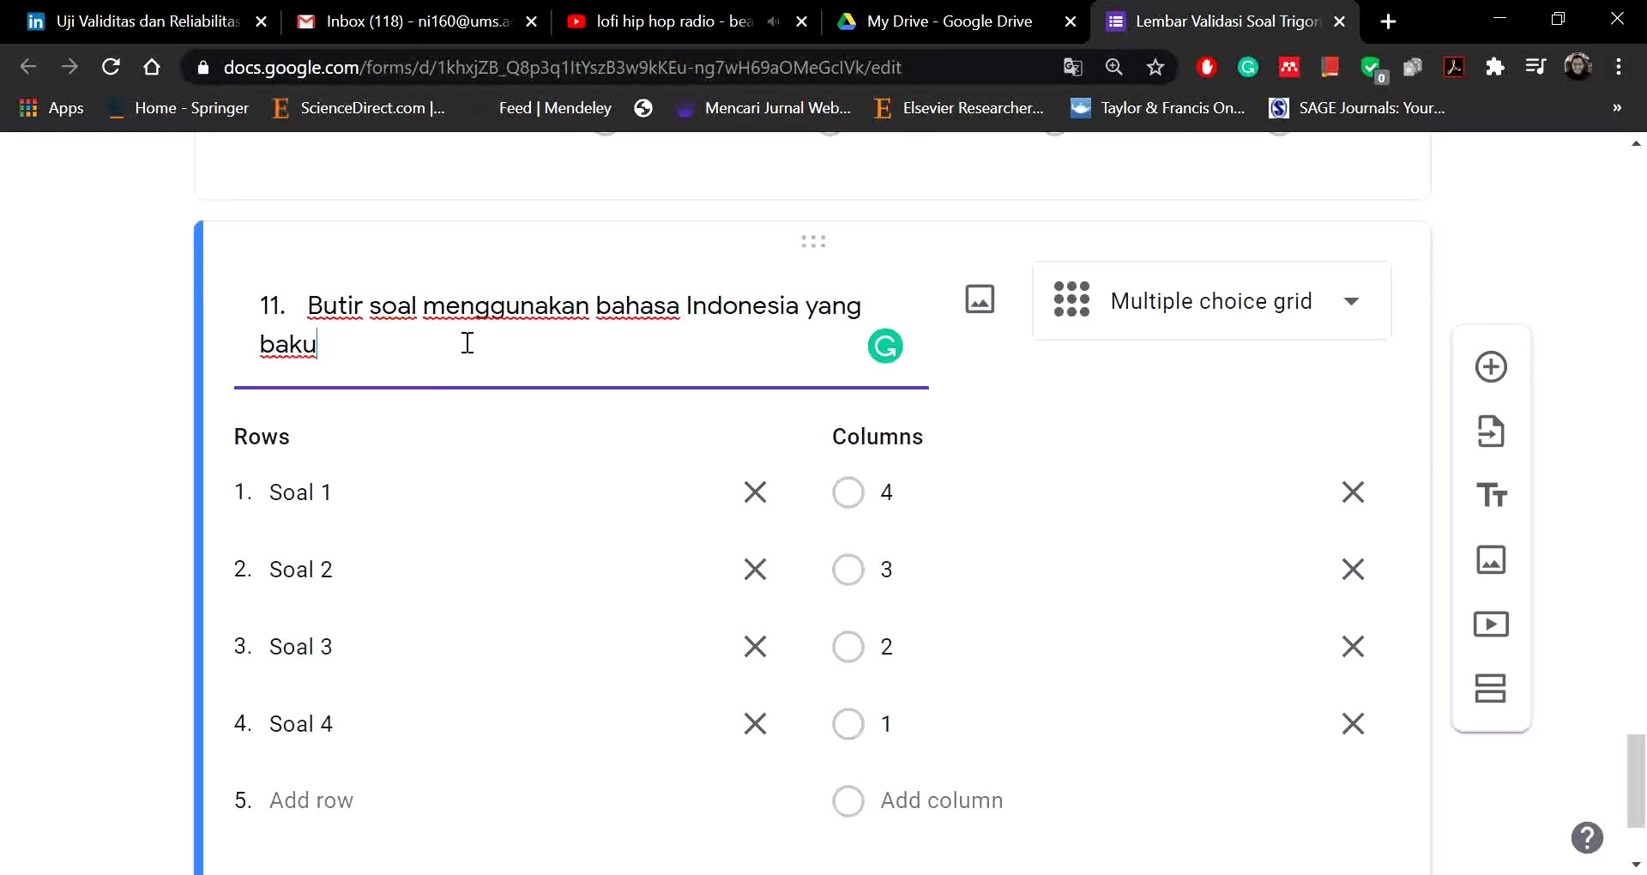
{"action": "key", "text": "BackSpace"}
{"action": "key", "text": "BackSpace"}
{"action": "key", "text": "BackSpace"}
{"action": "key", "text": "BackSpace"}
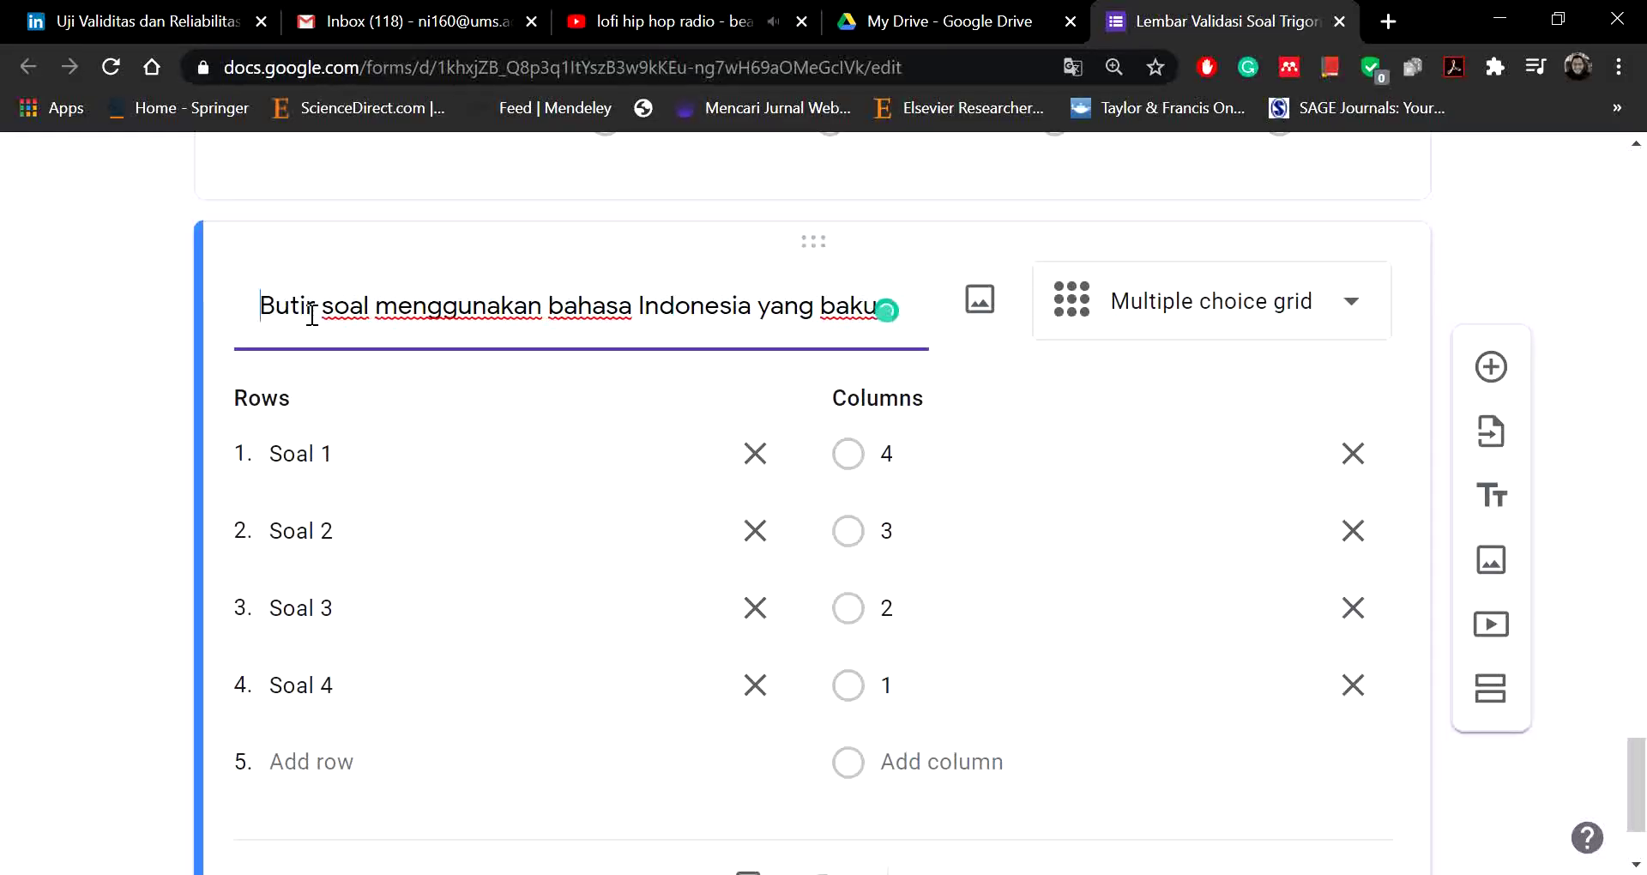
{"action": "type", "text": "5."}
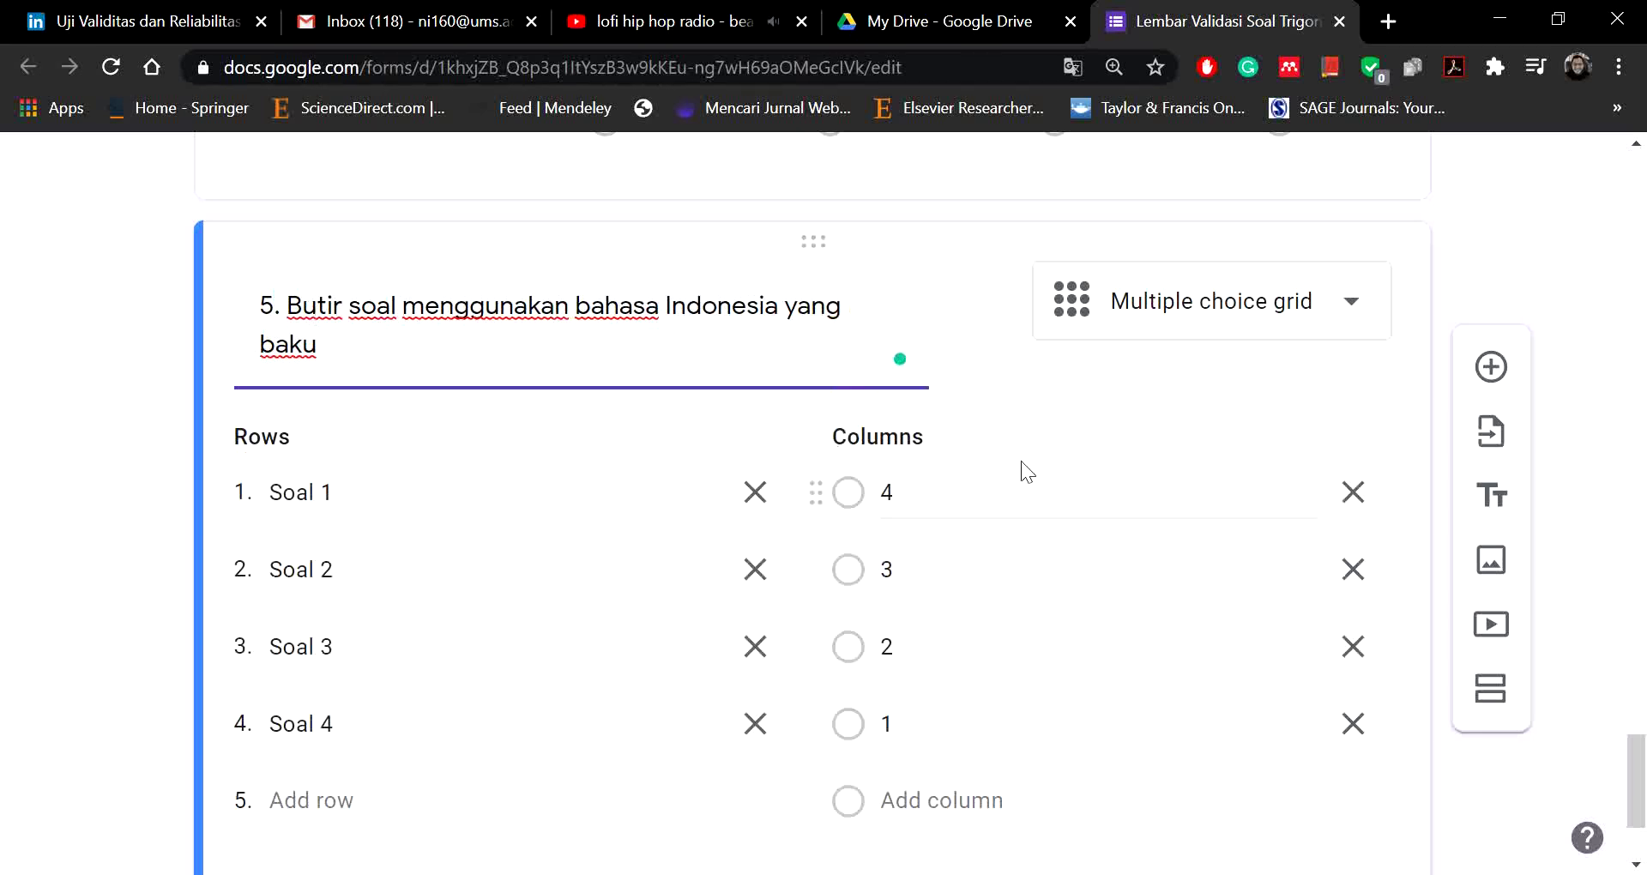
Step: Add a title block reading "Aspek Bahasa dan Budaya" and place it directly above question 5
{"action": "scroll", "coordinate": [784, 539], "scroll_direction": "up", "scroll_amount": 5}
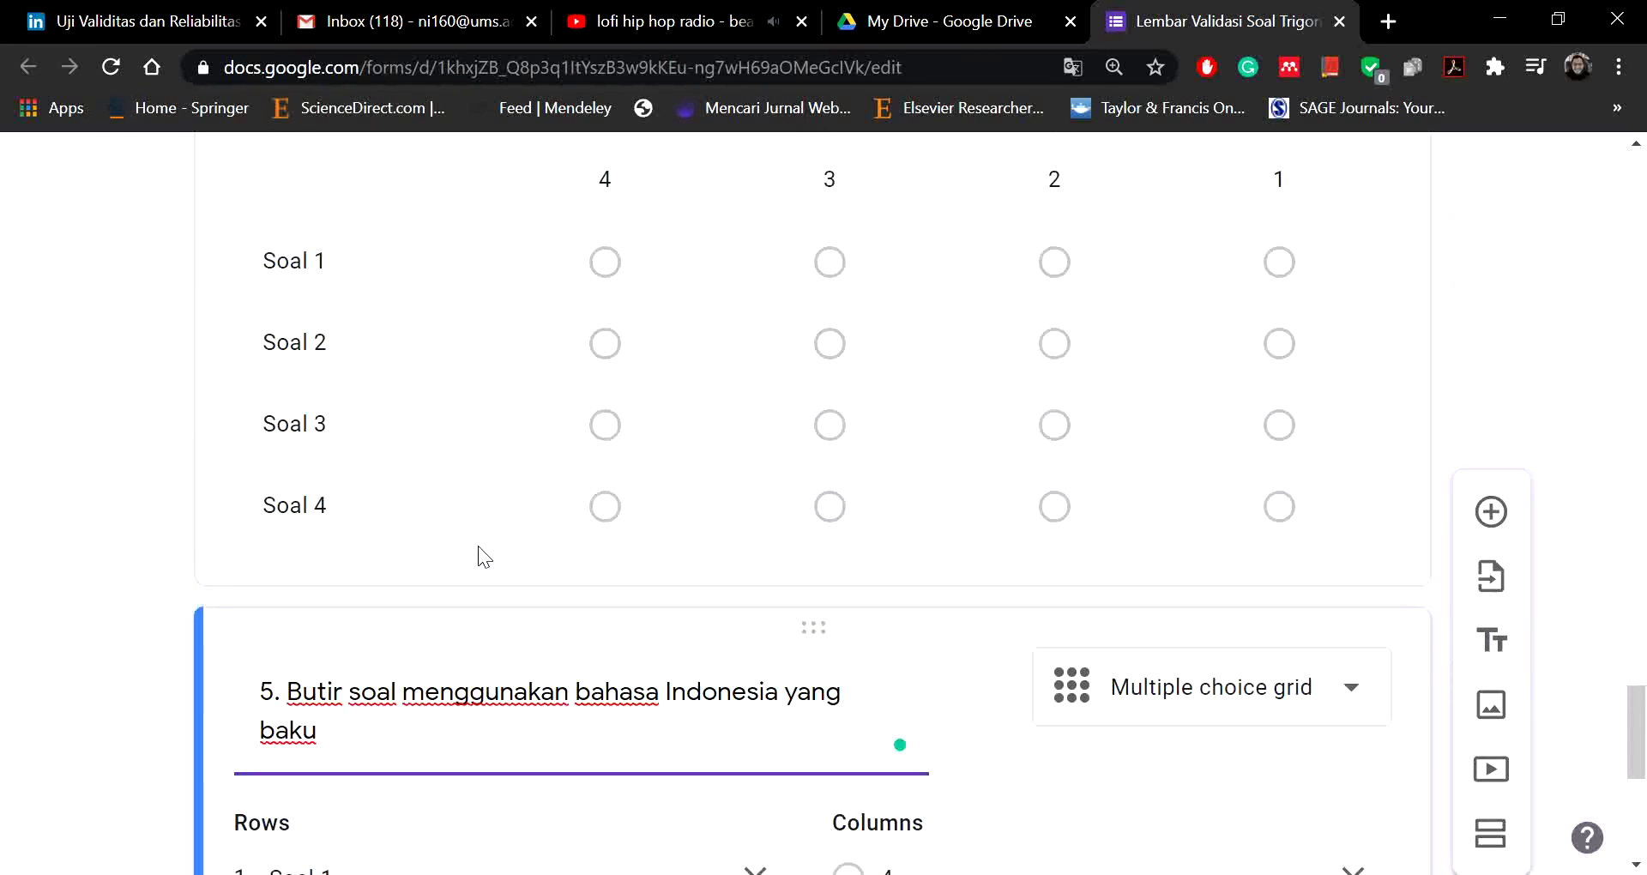
{"action": "scroll", "coordinate": [489, 532], "scroll_direction": "down", "scroll_amount": 5}
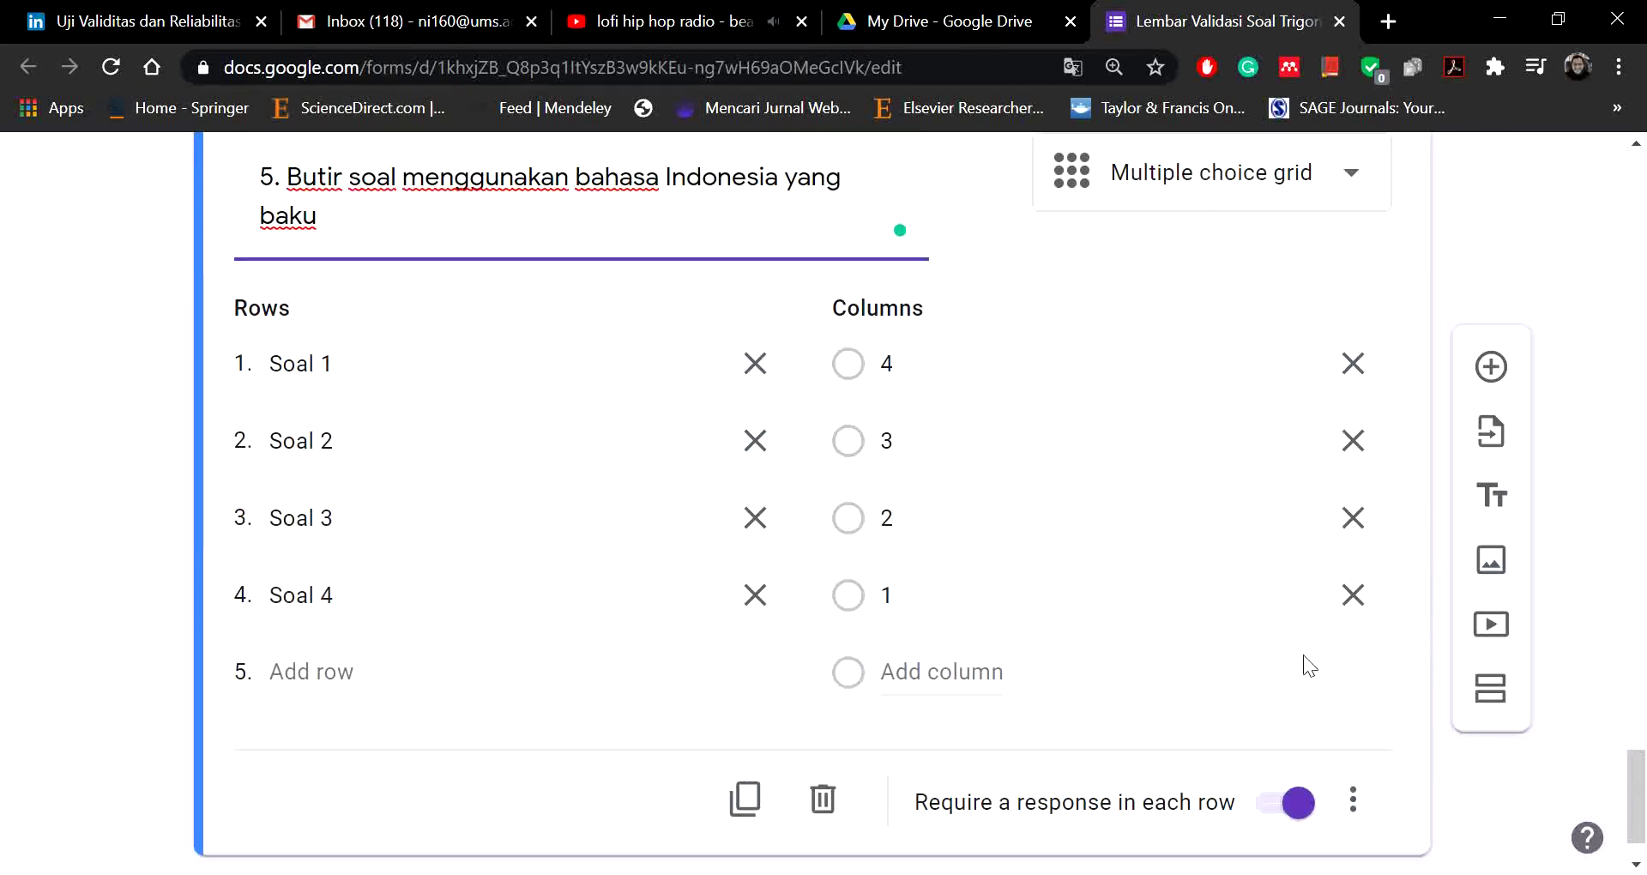
{"action": "left_click", "coordinate": [1493, 493]}
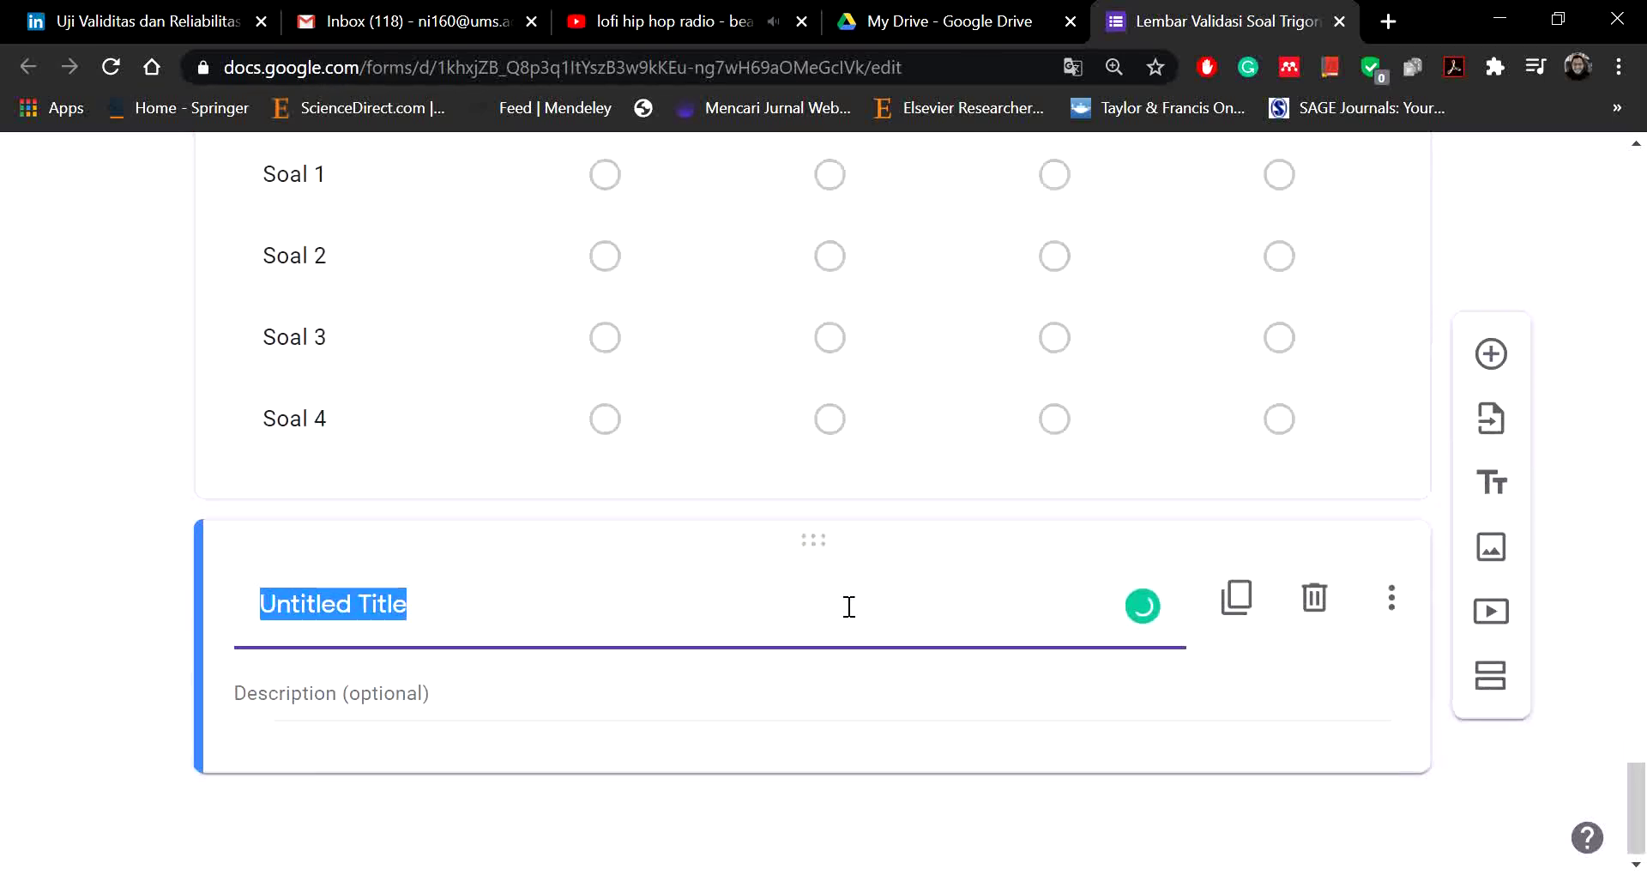
{"action": "type", "text": "Aspek Bahasa dan Budaya"}
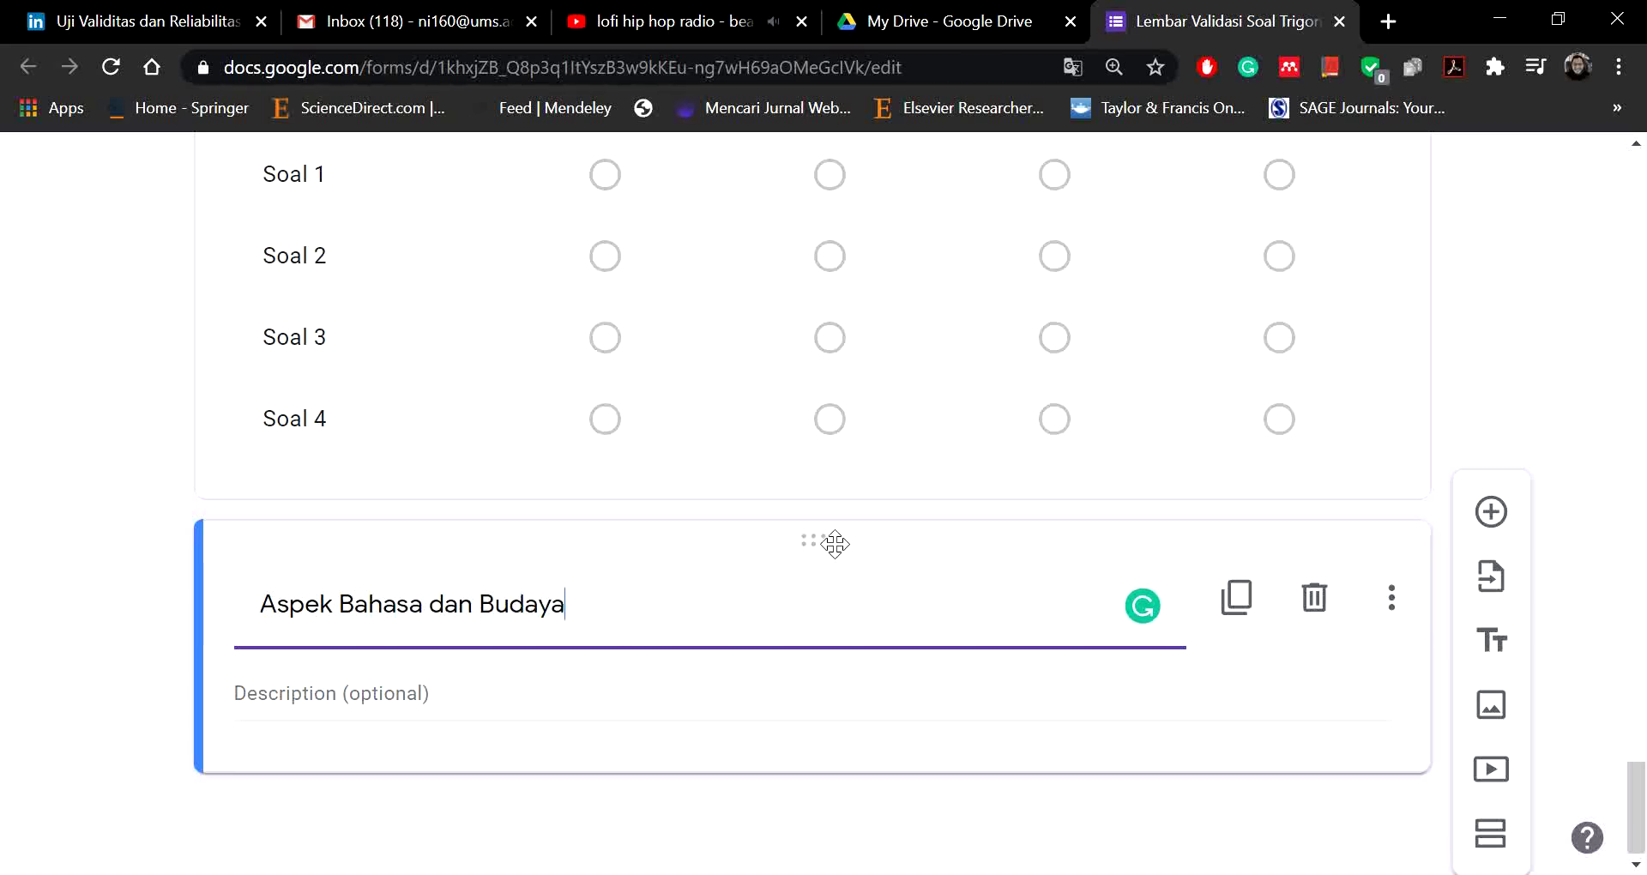
{"action": "mouse_move", "coordinate": [835, 544]}
{"action": "left_mouse_down"}
{"action": "mouse_move", "coordinate": [852, 220]}
{"action": "mouse_move", "coordinate": [844, 539]}
{"action": "left_mouse_up"}
{"action": "scroll", "coordinate": [988, 600], "scroll_direction": "down", "scroll_amount": 5}
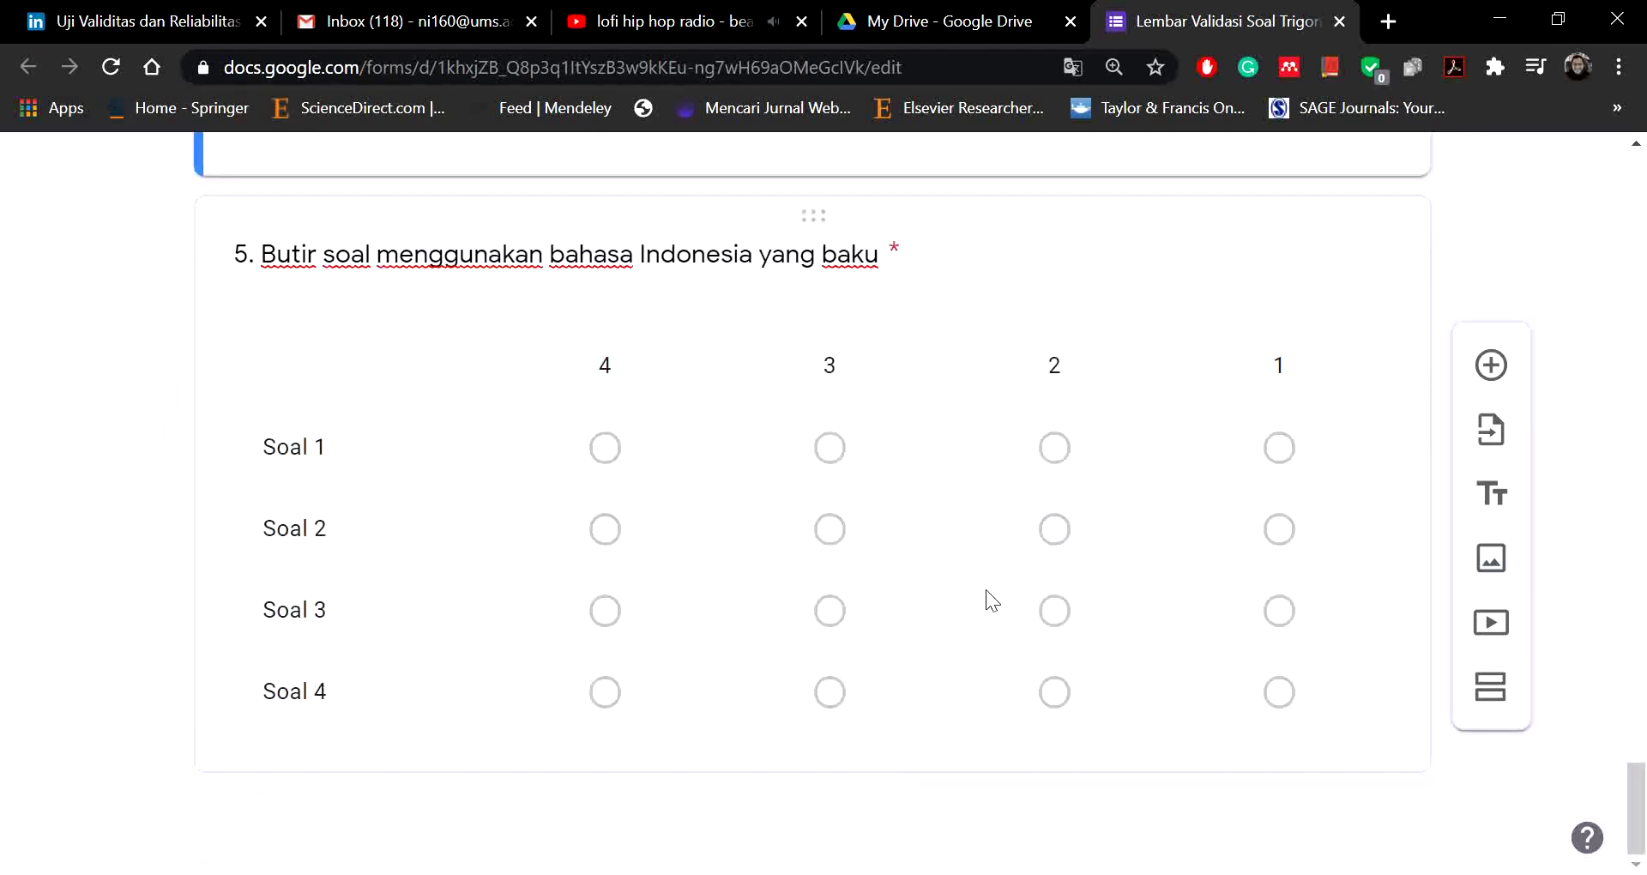
Step: Insert a new section before question 5, then delete that section along with the question it contains
{"action": "scroll", "coordinate": [1210, 568], "scroll_direction": "up", "scroll_amount": 7}
{"action": "scroll", "coordinate": [1063, 568], "scroll_direction": "up", "scroll_amount": 10}
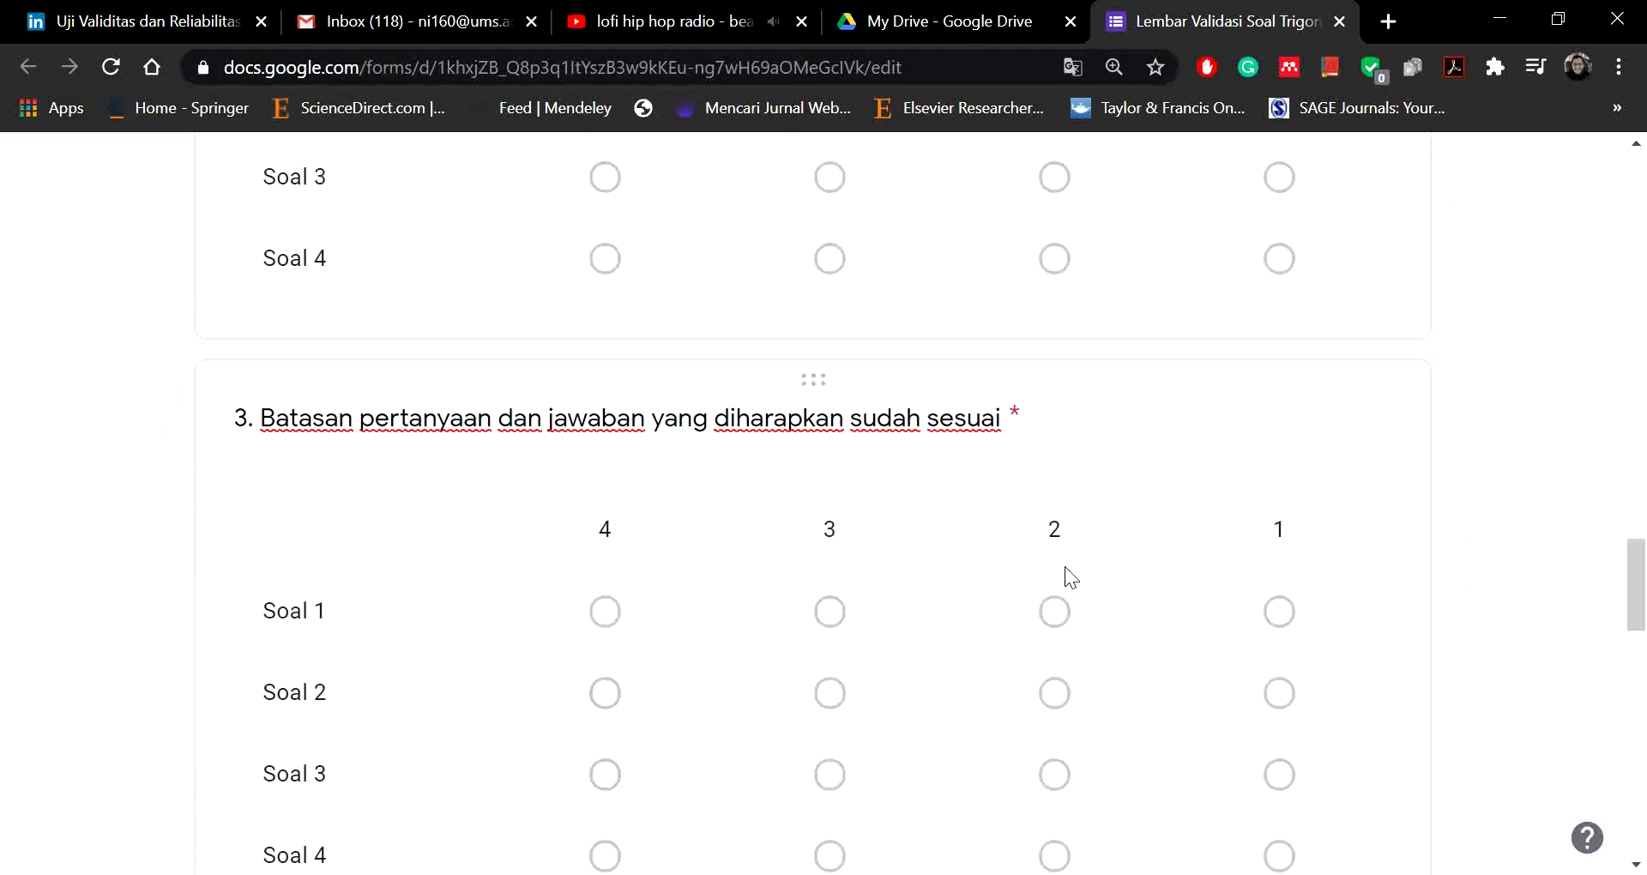
{"action": "scroll", "coordinate": [1062, 568], "scroll_direction": "down", "scroll_amount": 17}
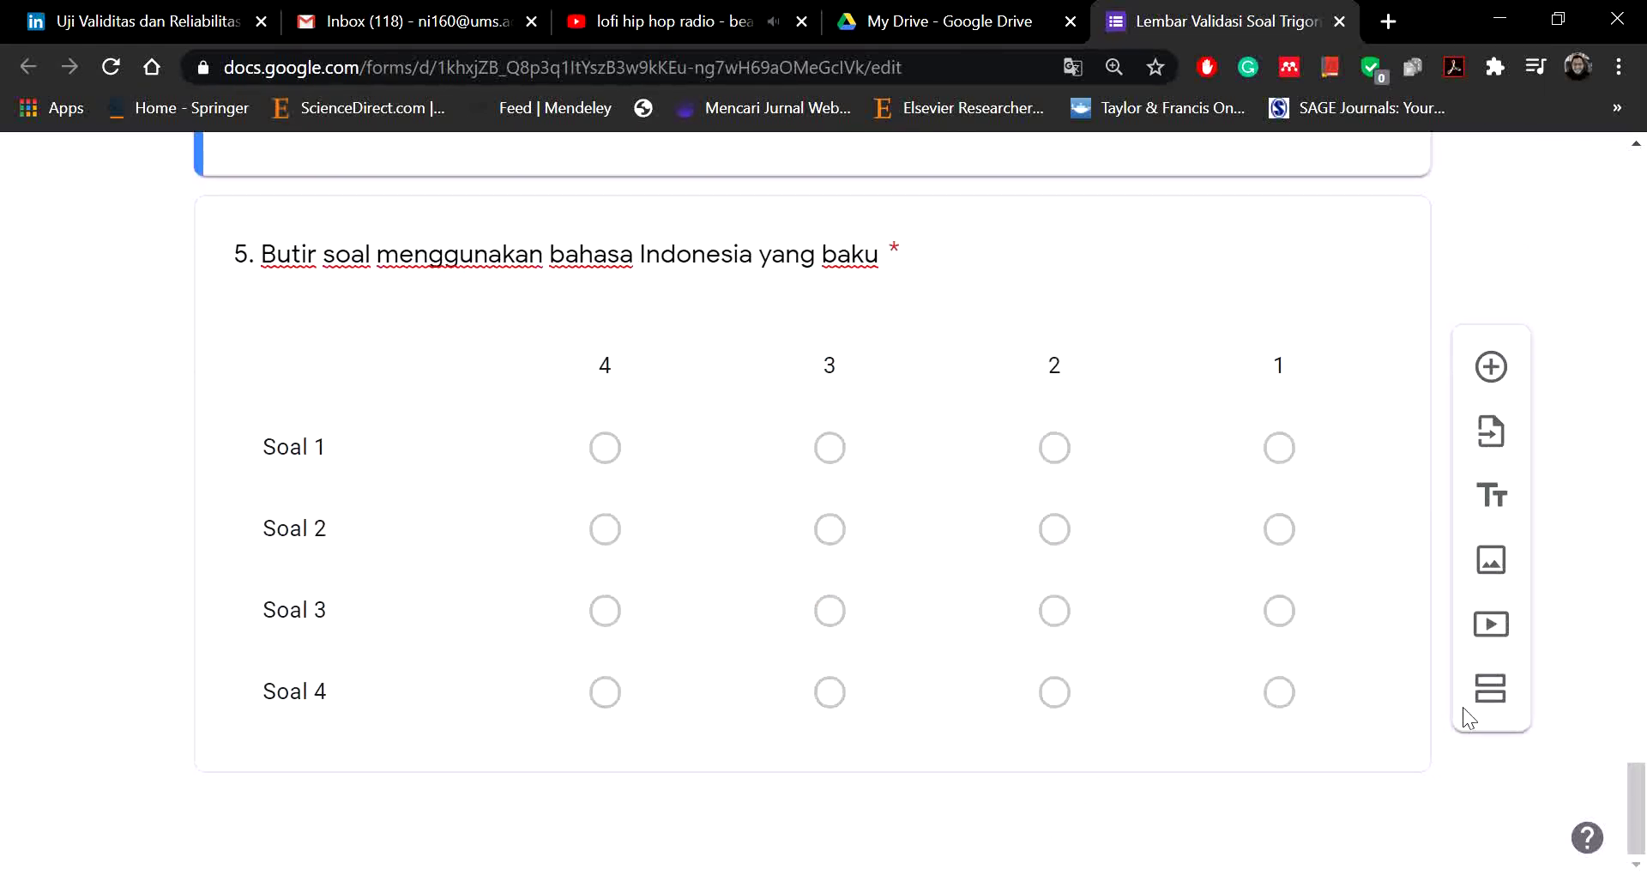
{"action": "left_click", "coordinate": [1489, 699]}
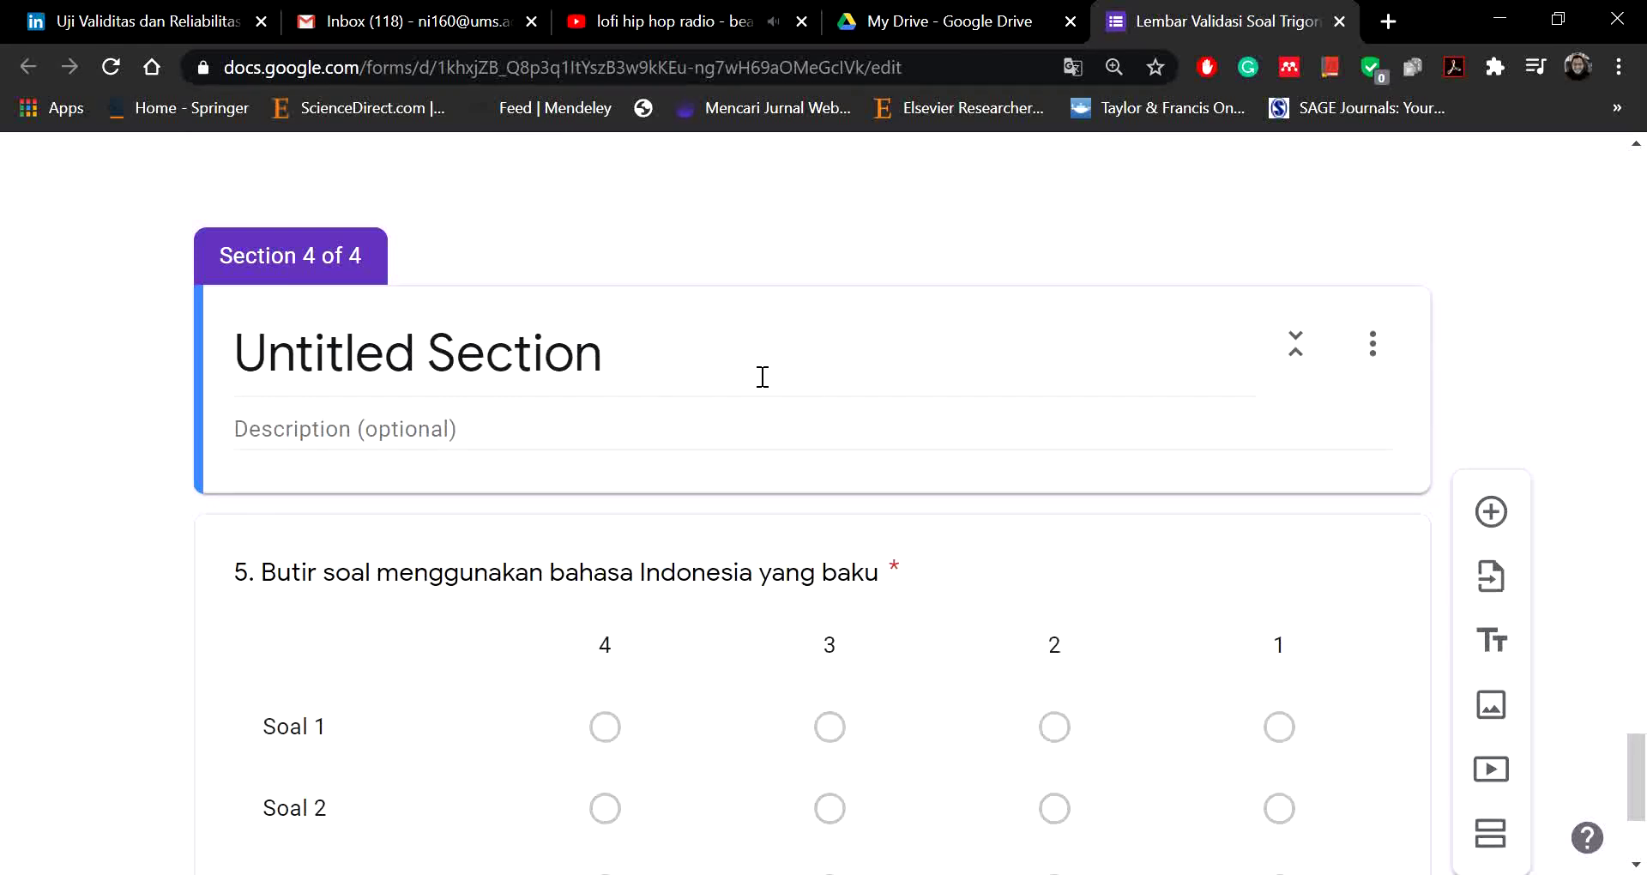
{"action": "left_click", "coordinate": [1383, 355]}
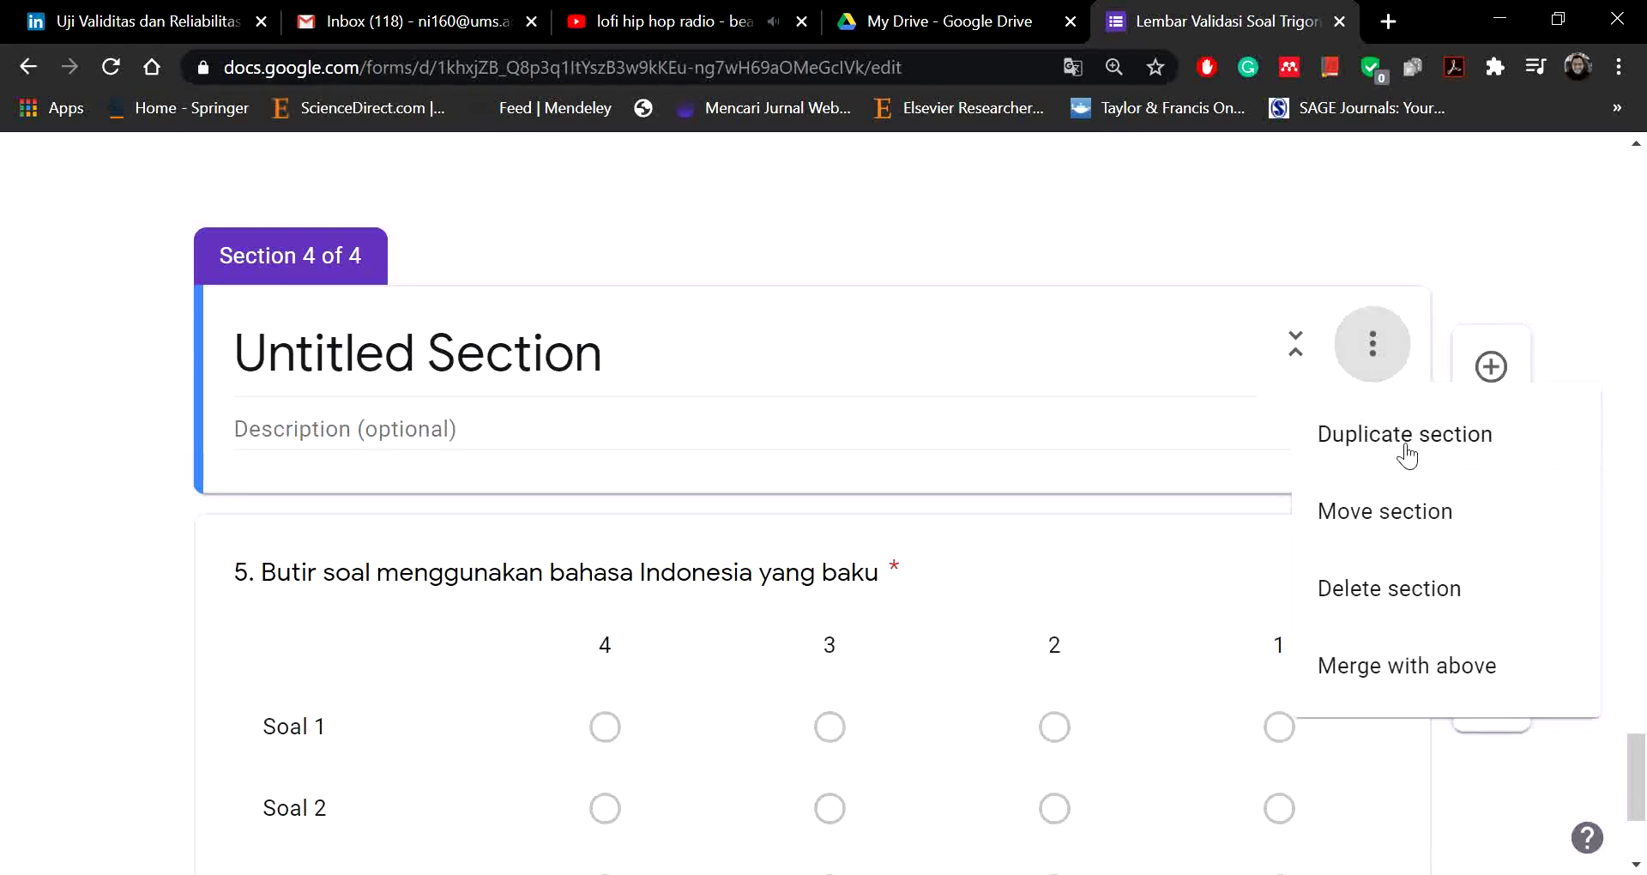
{"action": "left_click", "coordinate": [1330, 585]}
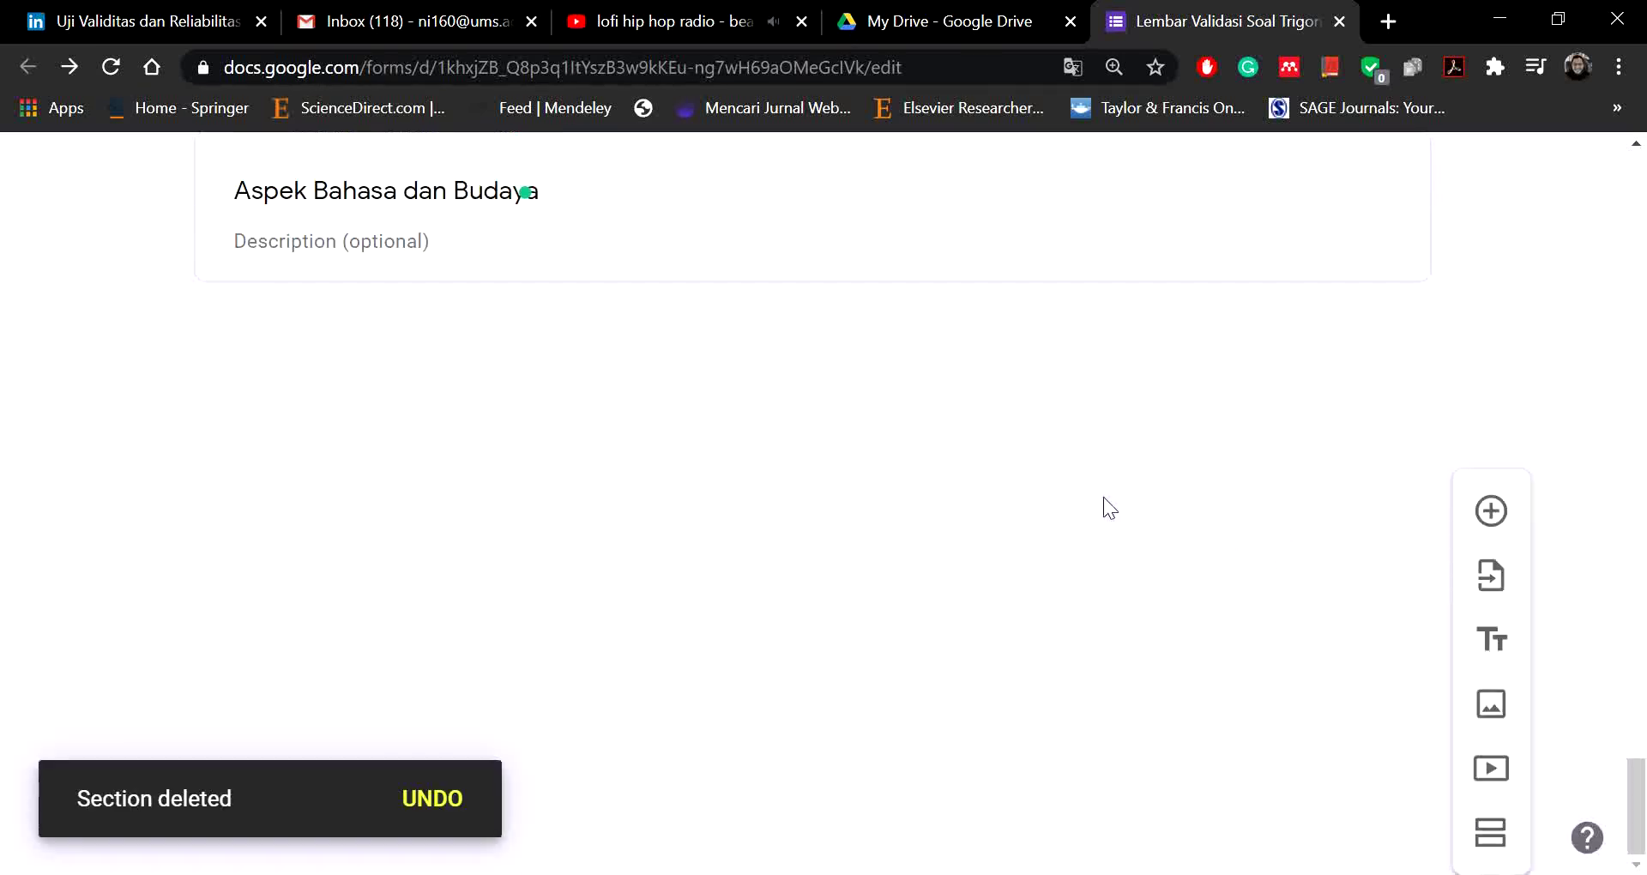
Step: Add a final section after the "Aspek Bahasa dan Budaya" block and title it "Ucapan Terimakasih"
{"action": "scroll", "coordinate": [1073, 441], "scroll_direction": "up", "scroll_amount": 4}
{"action": "left_click", "coordinate": [1069, 610]}
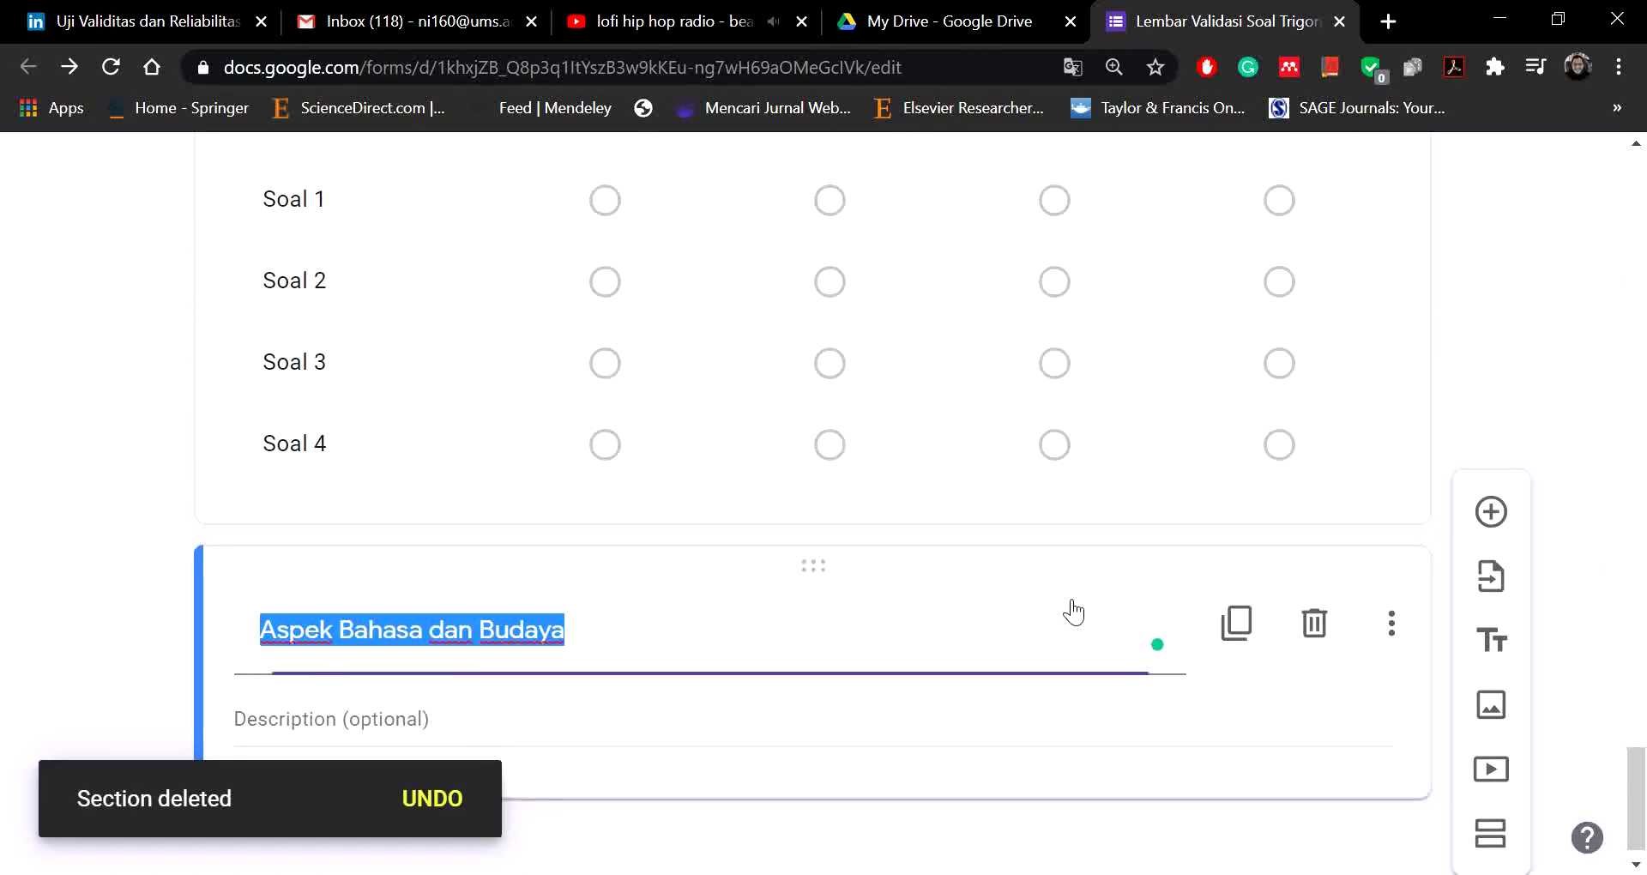
{"action": "left_click", "coordinate": [1499, 845]}
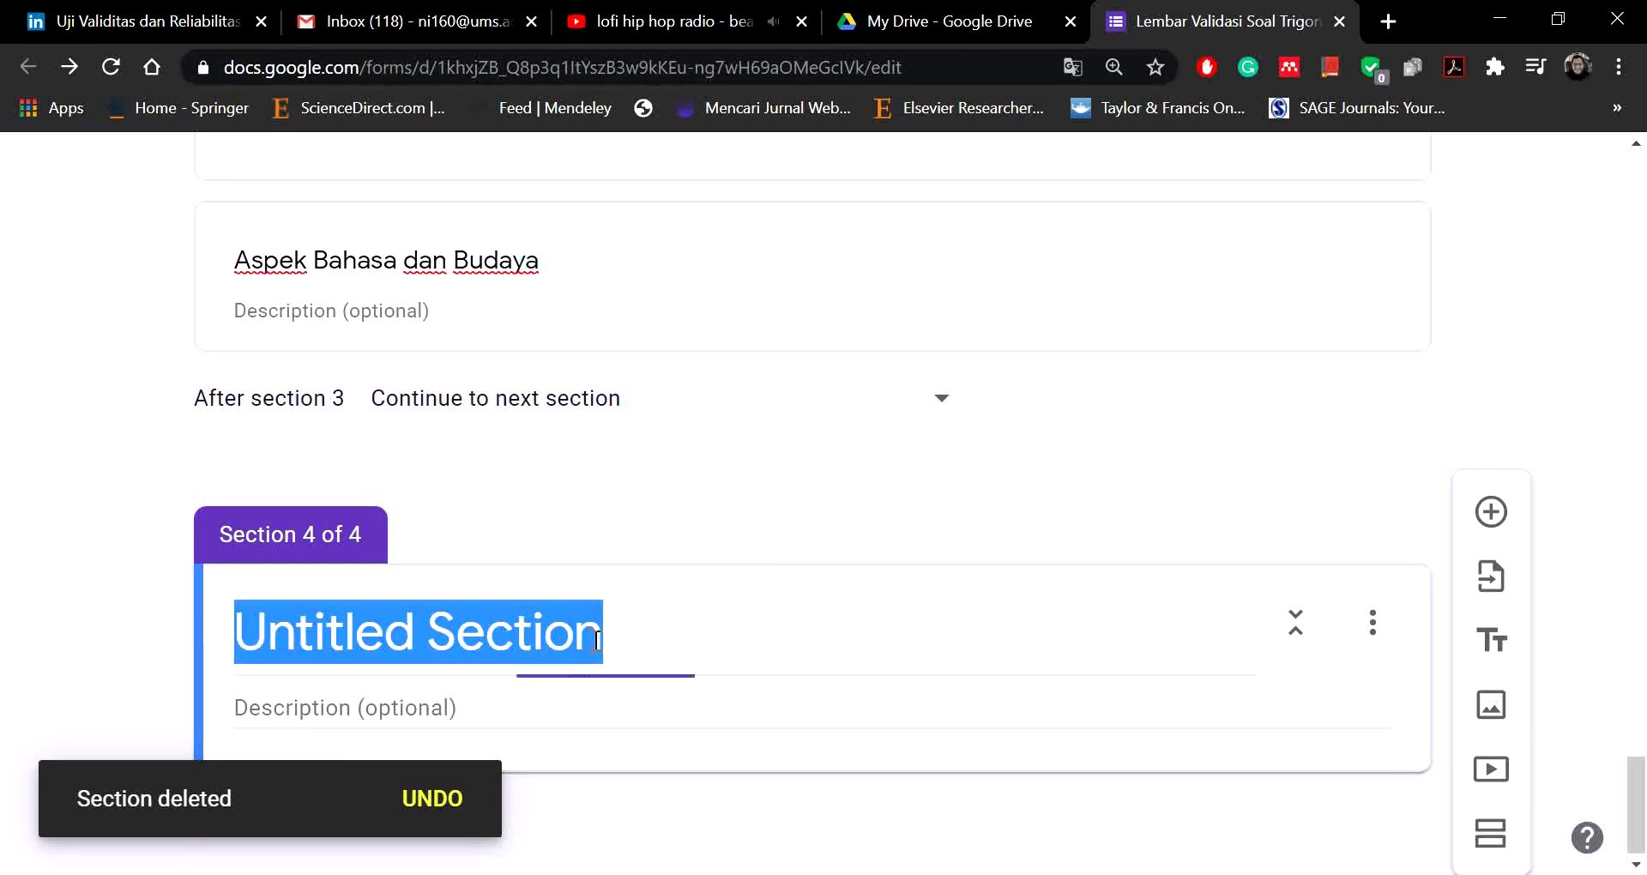
{"action": "type", "text": "Ucapan "}
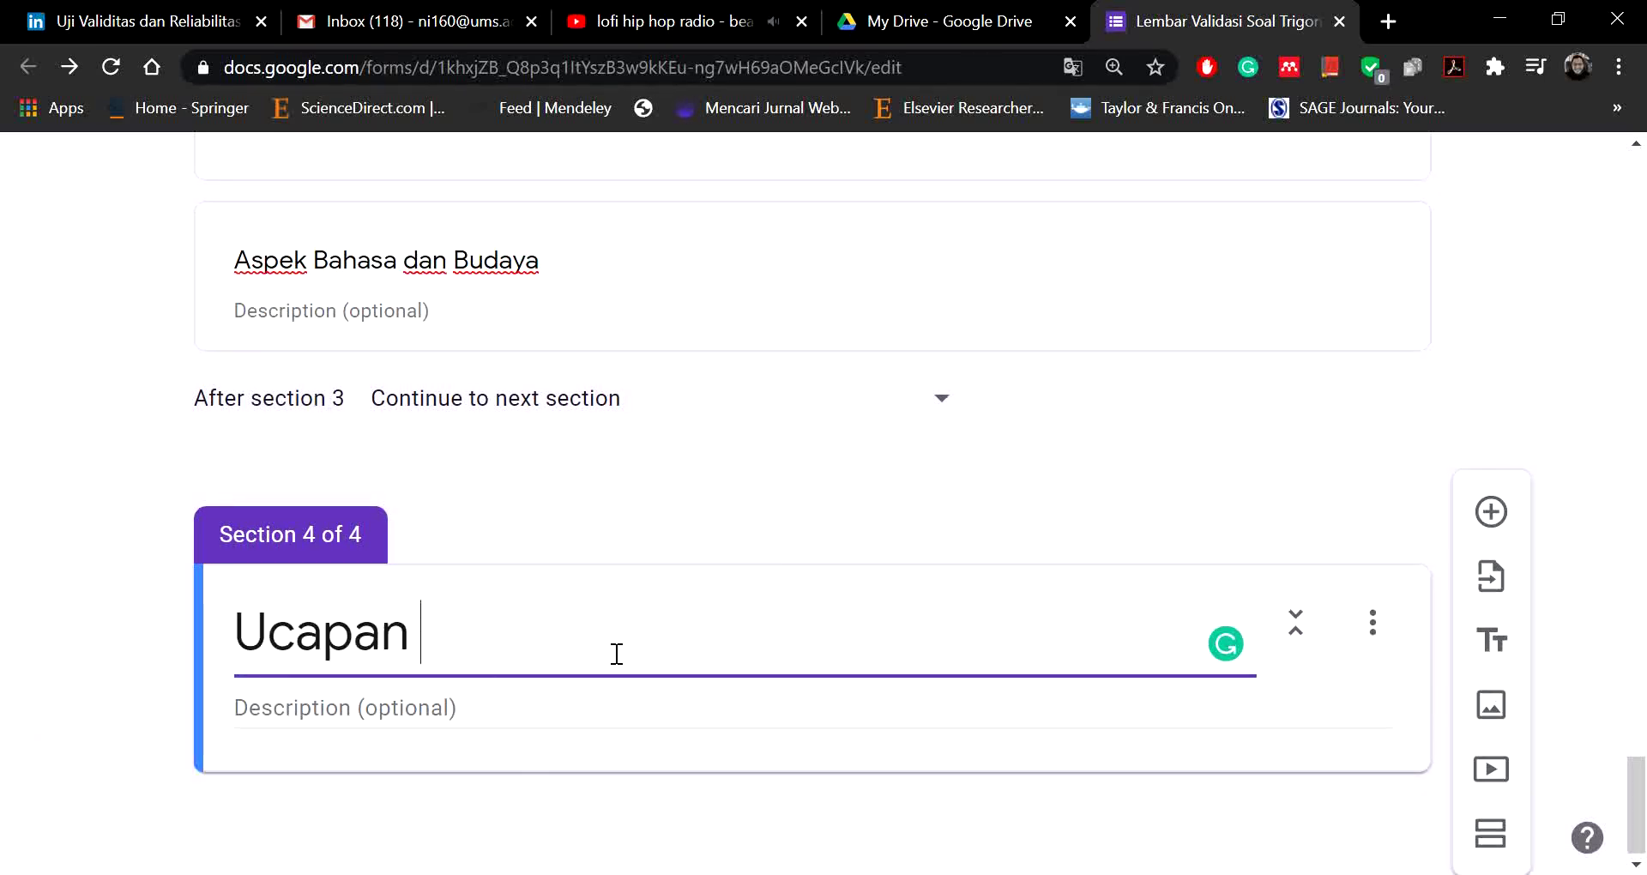
{"action": "type", "text": "Terimakasih"}
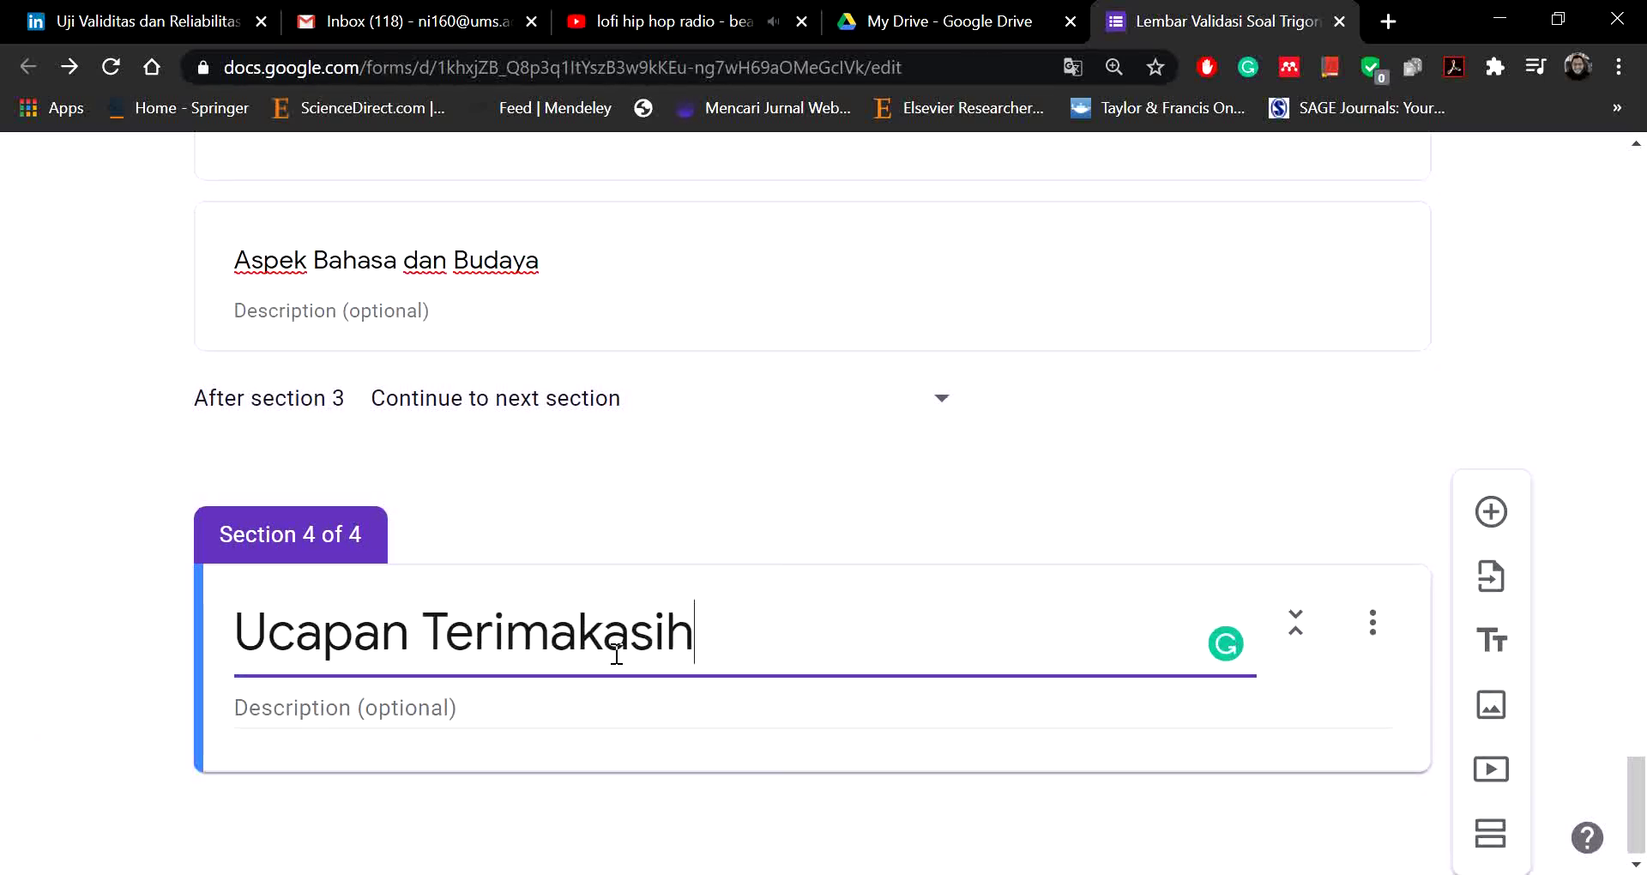
{"action": "left_click", "coordinate": [114, 650]}
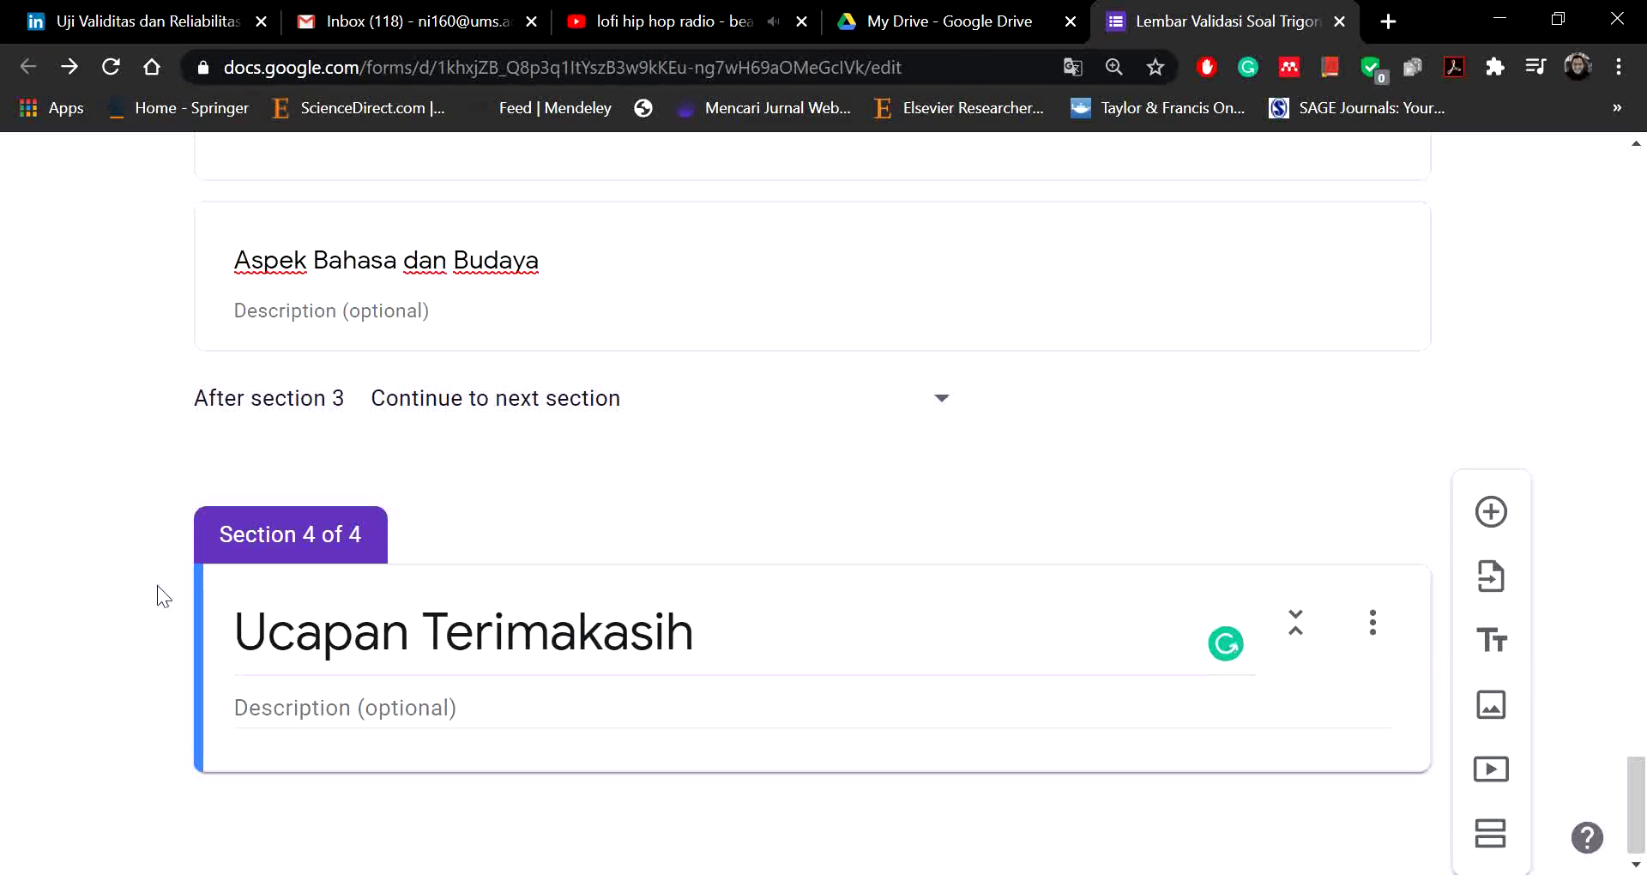
Step: Review the form's sections, open the respondent preview and advance to the Data Diri Validator page
{"action": "scroll", "coordinate": [1258, 604], "scroll_direction": "up", "scroll_amount": 20}
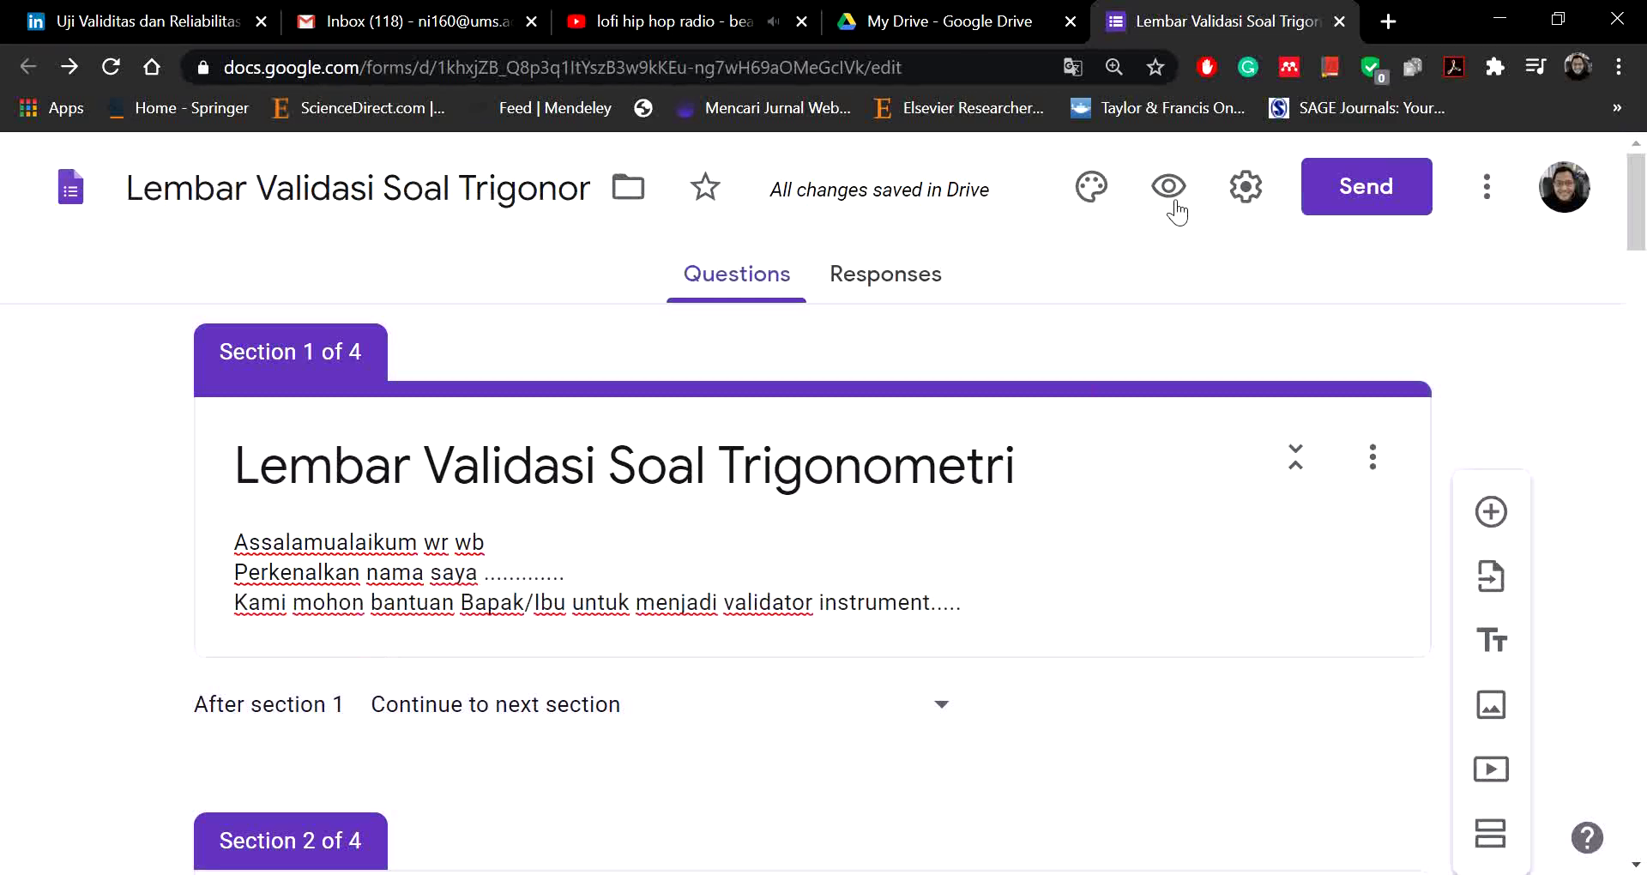
{"action": "scroll", "coordinate": [591, 438], "scroll_direction": "down", "scroll_amount": 3}
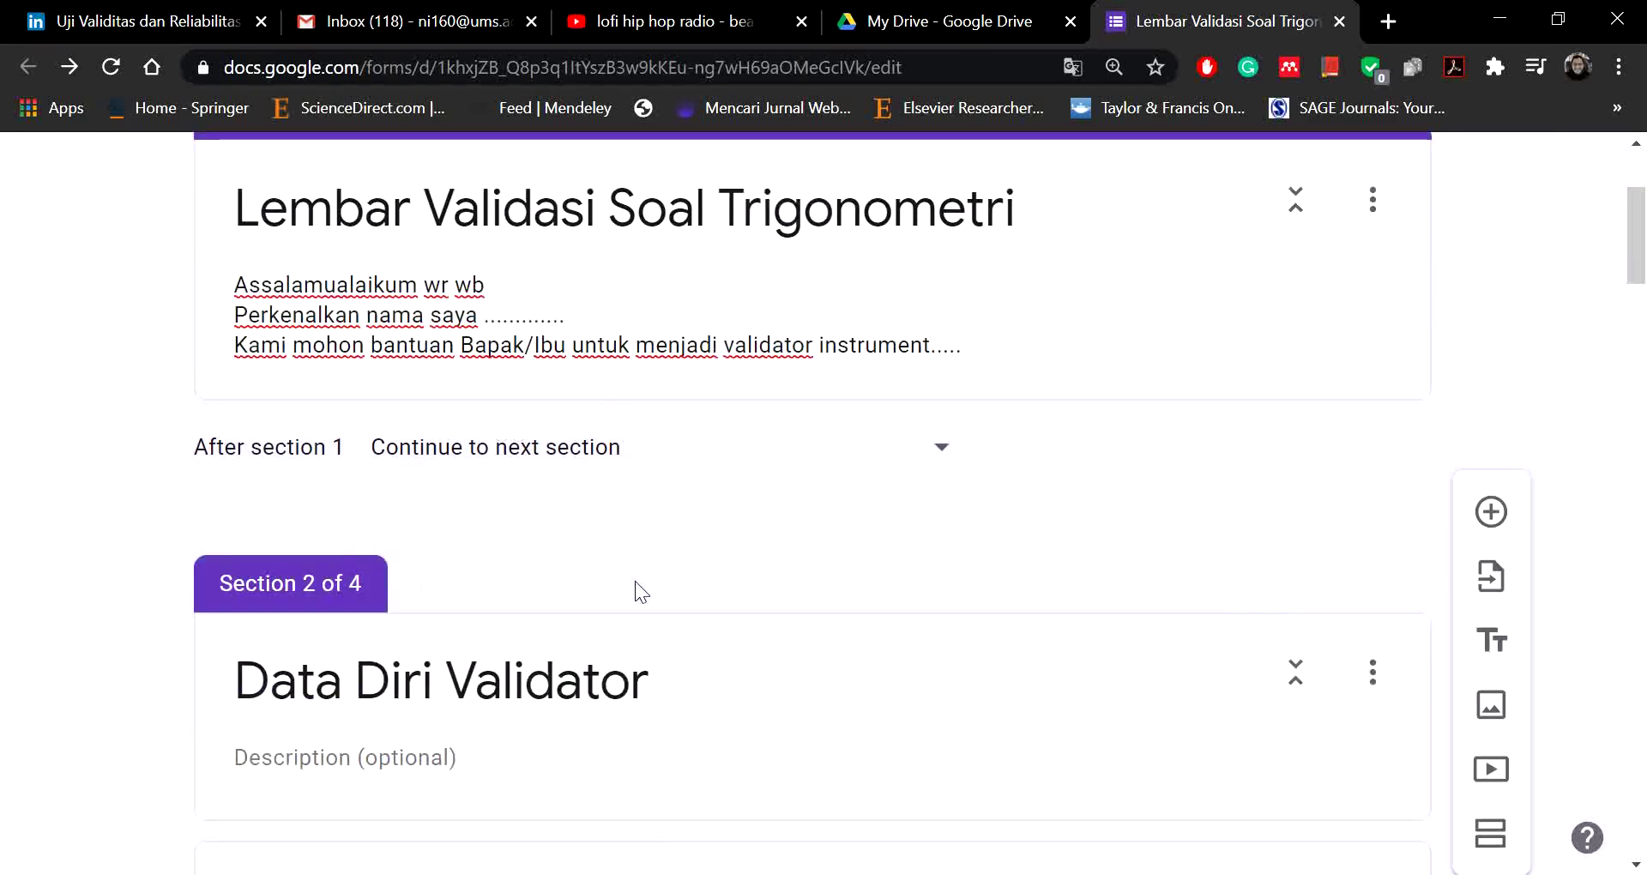
{"action": "scroll", "coordinate": [812, 496], "scroll_direction": "down", "scroll_amount": 10}
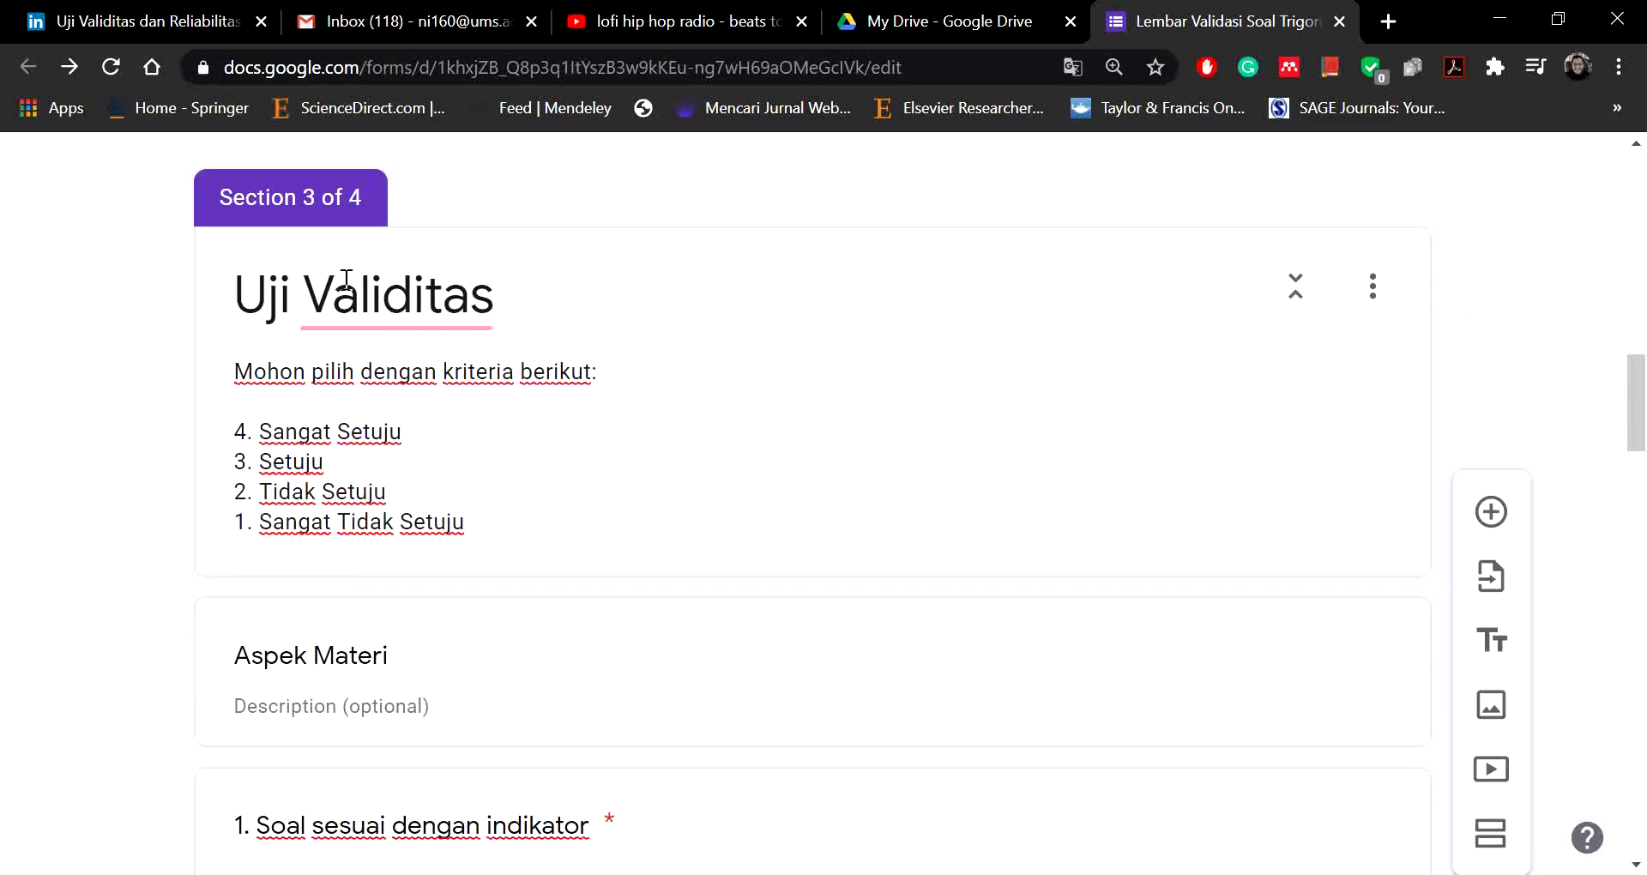
{"action": "scroll", "coordinate": [326, 429], "scroll_direction": "down", "scroll_amount": 5}
{"action": "scroll", "coordinate": [353, 477], "scroll_direction": "up", "scroll_amount": 12}
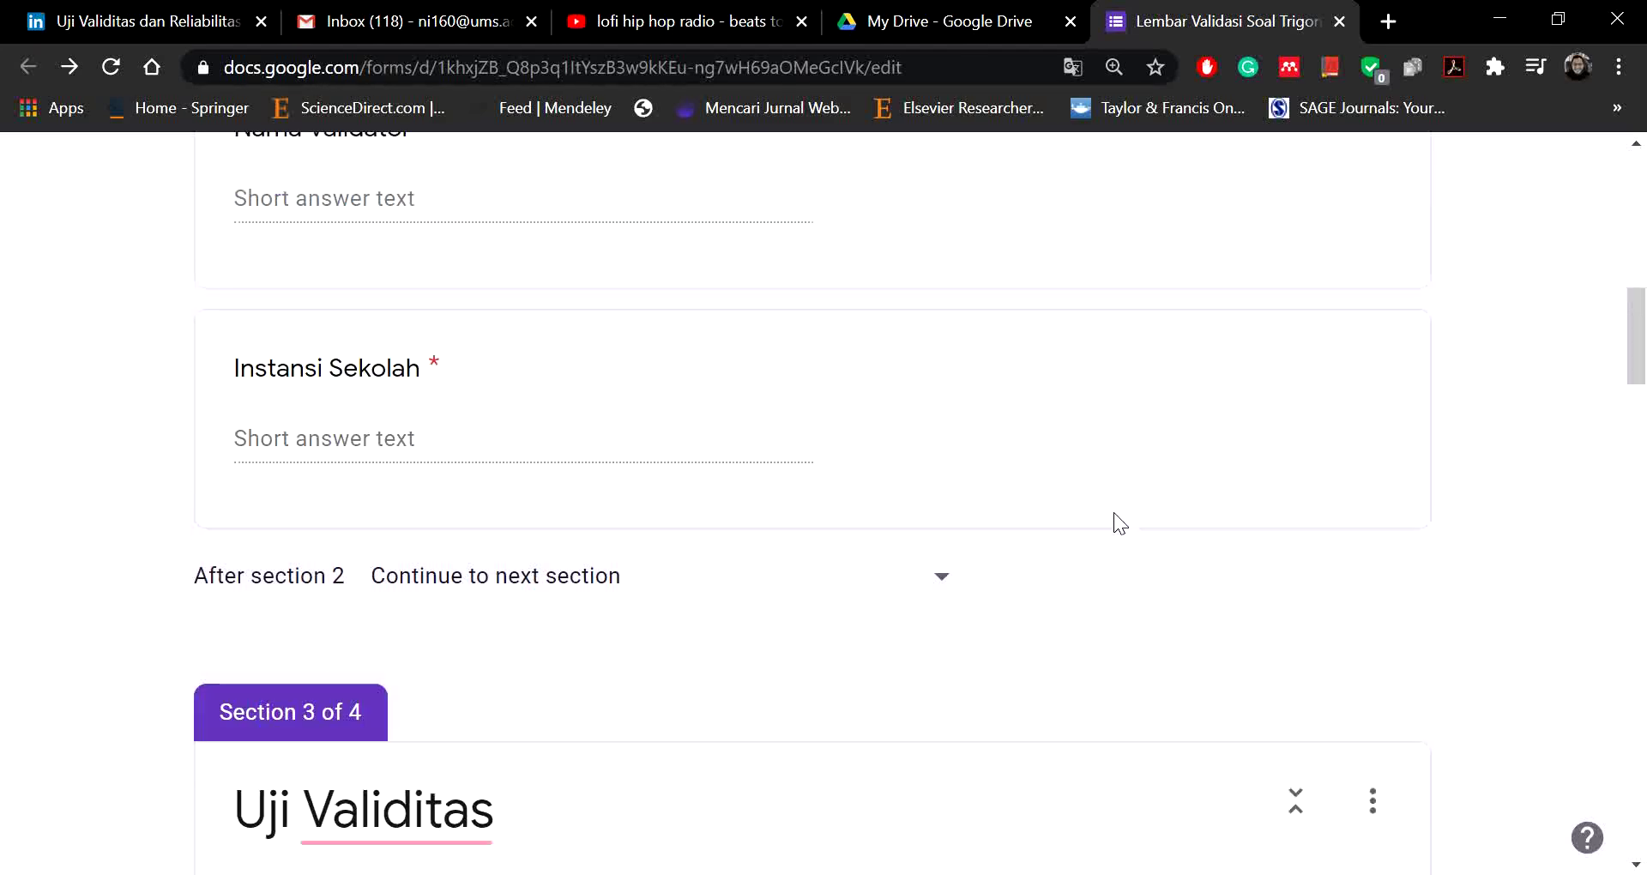
{"action": "scroll", "coordinate": [1113, 512], "scroll_direction": "up", "scroll_amount": 10}
{"action": "left_click", "coordinate": [1169, 183]}
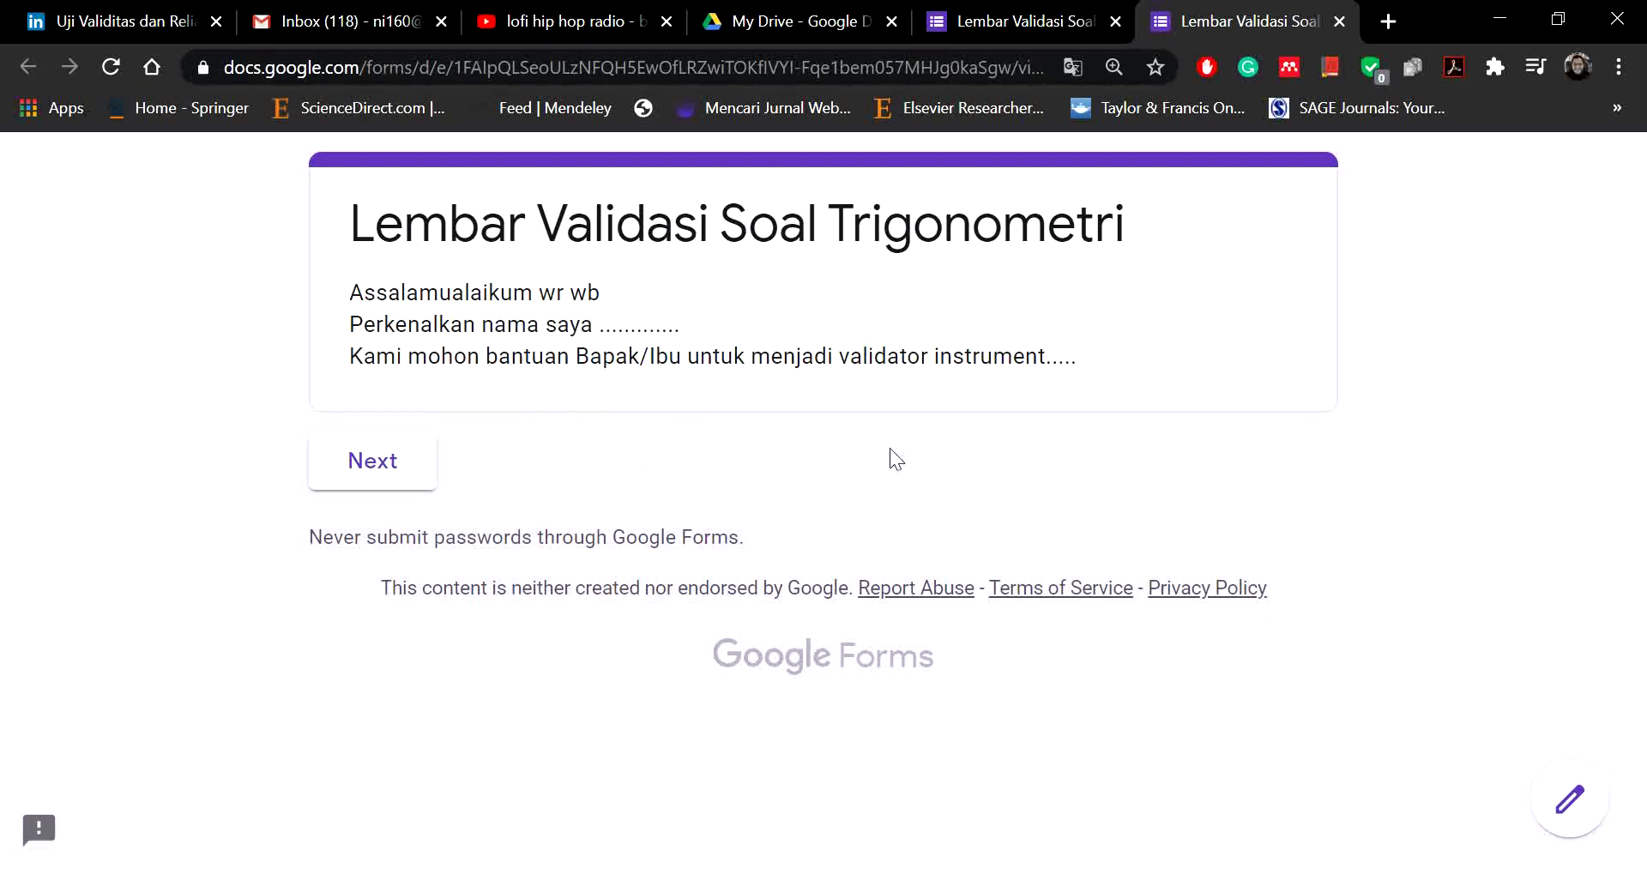
{"action": "left_click", "coordinate": [384, 472]}
{"action": "scroll", "coordinate": [532, 524], "scroll_direction": "down", "scroll_amount": 3}
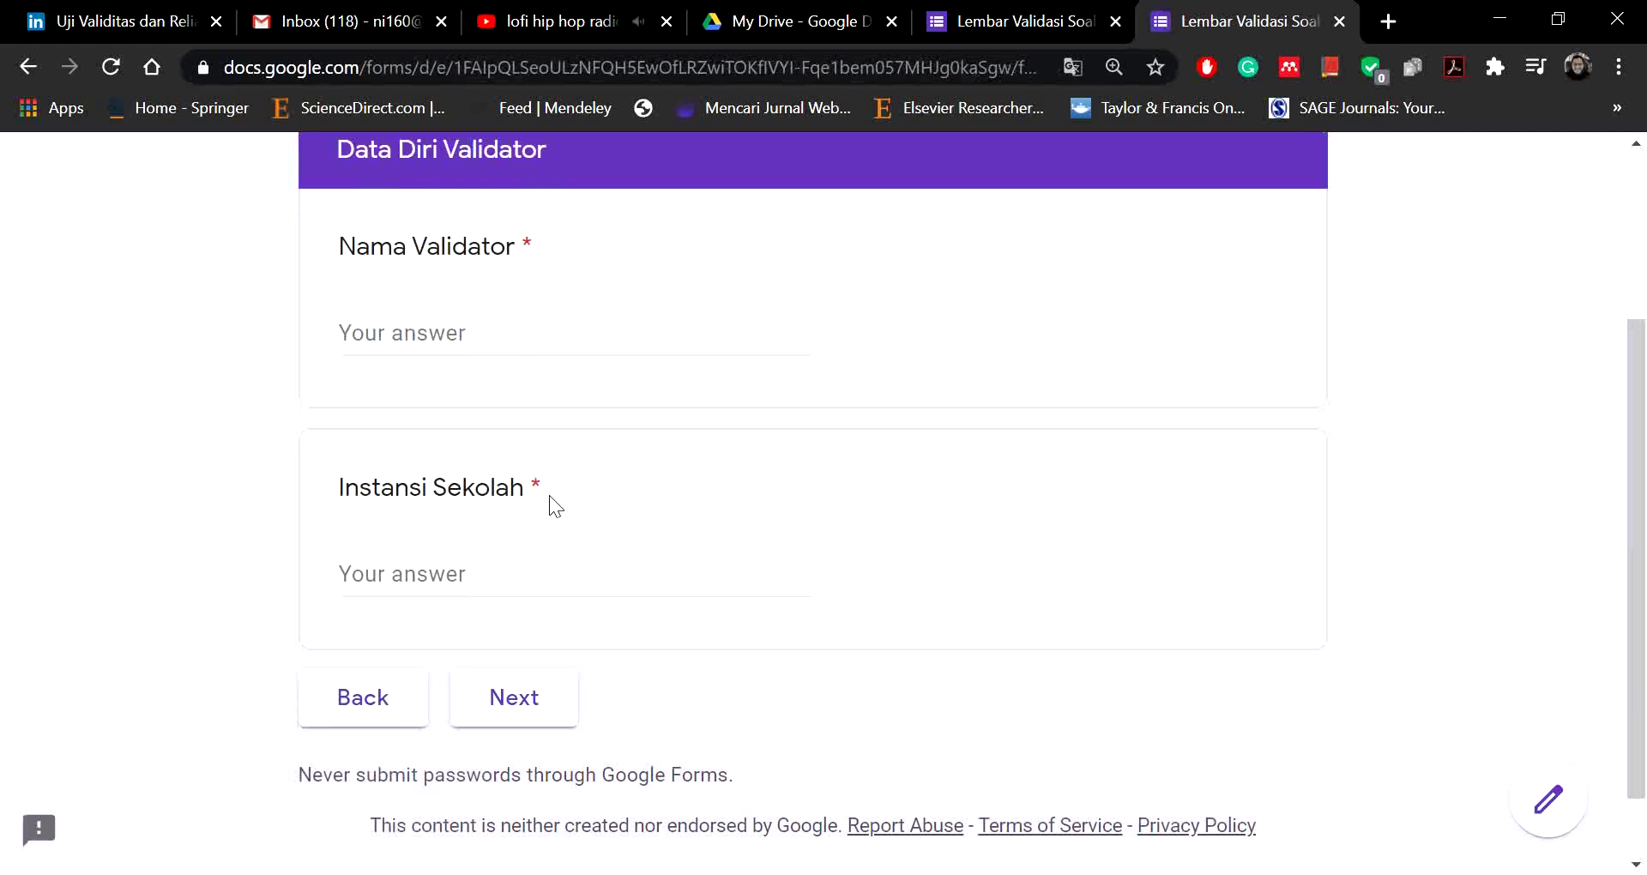
Step: Fill in the validator's name and enter "Aselole" as the Instansi Sekolah
{"action": "left_click", "coordinate": [510, 329]}
{"action": "type", "text": "Aselole"}
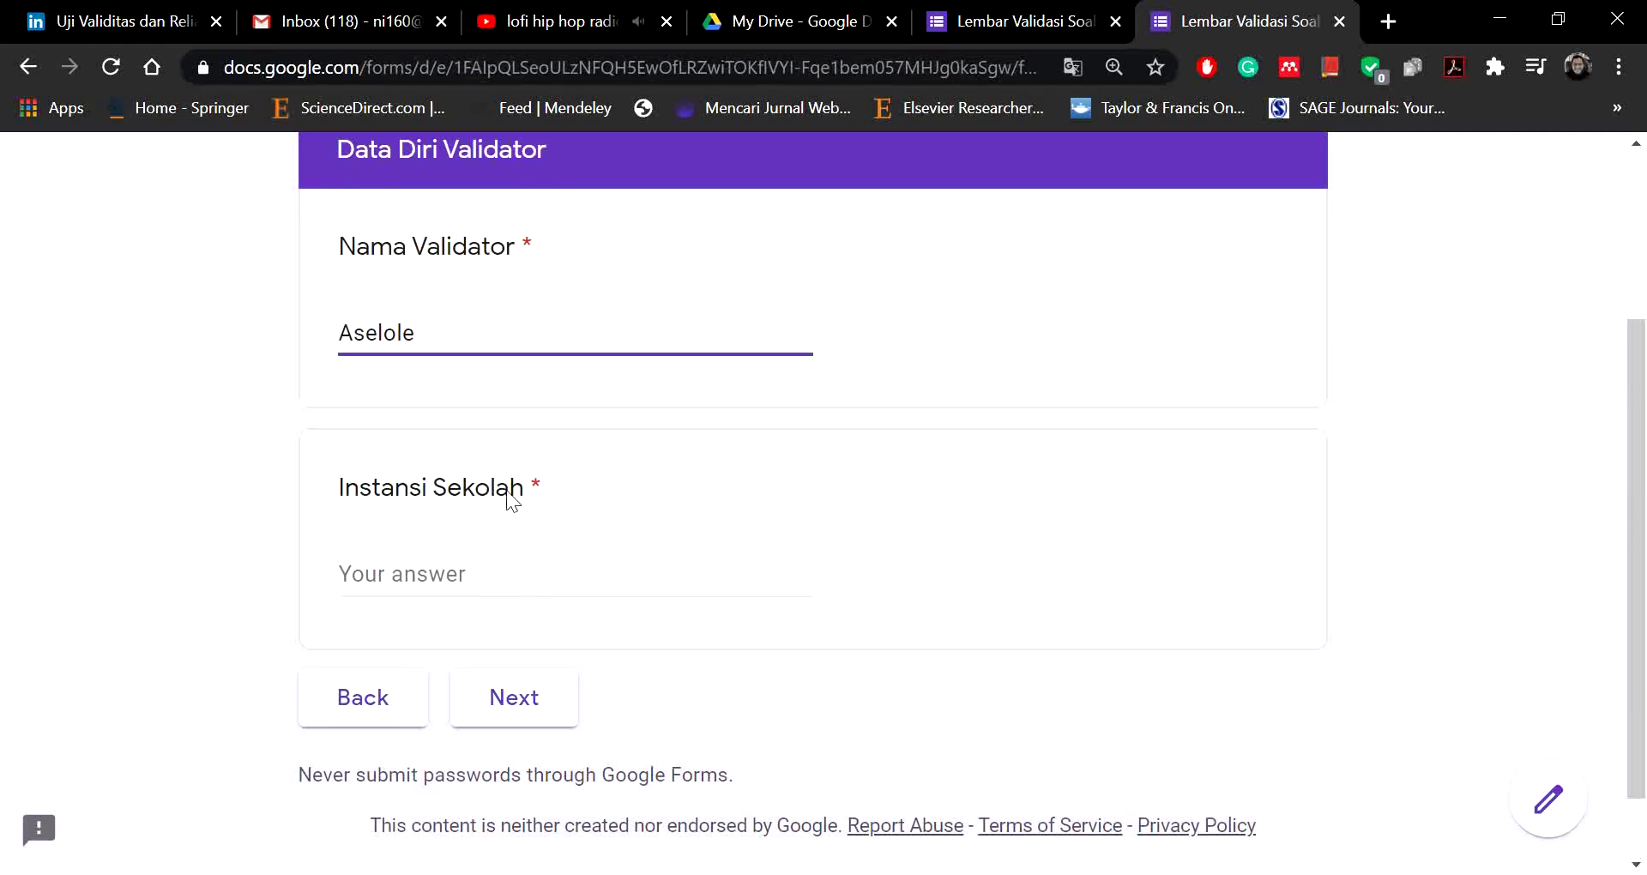
{"action": "left_click", "coordinate": [528, 581]}
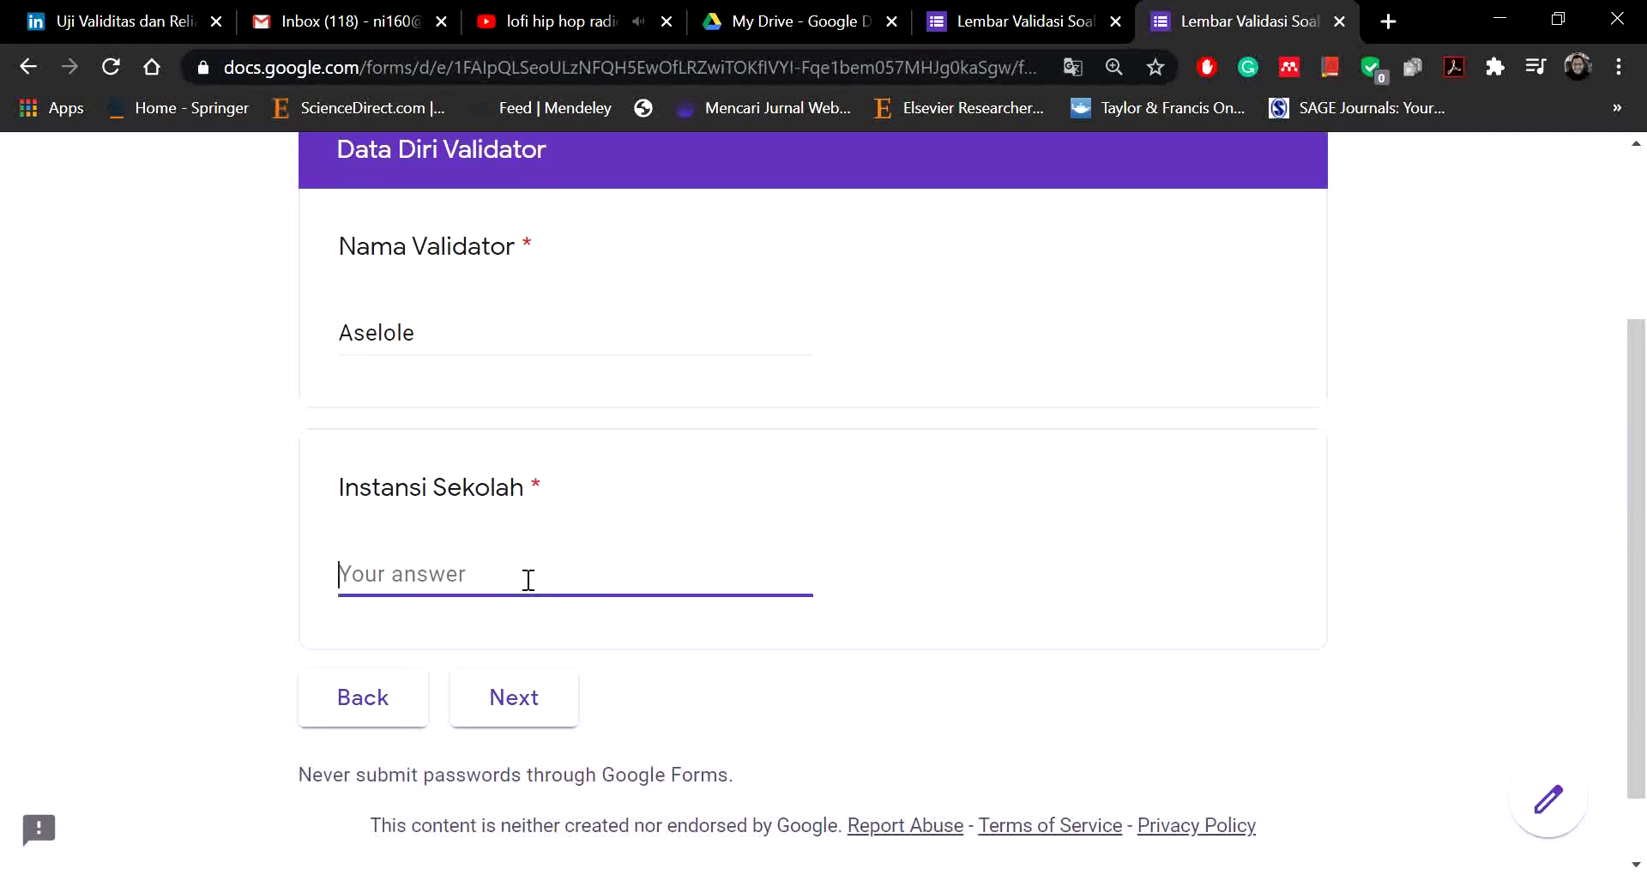
{"action": "type", "text": "Aselole"}
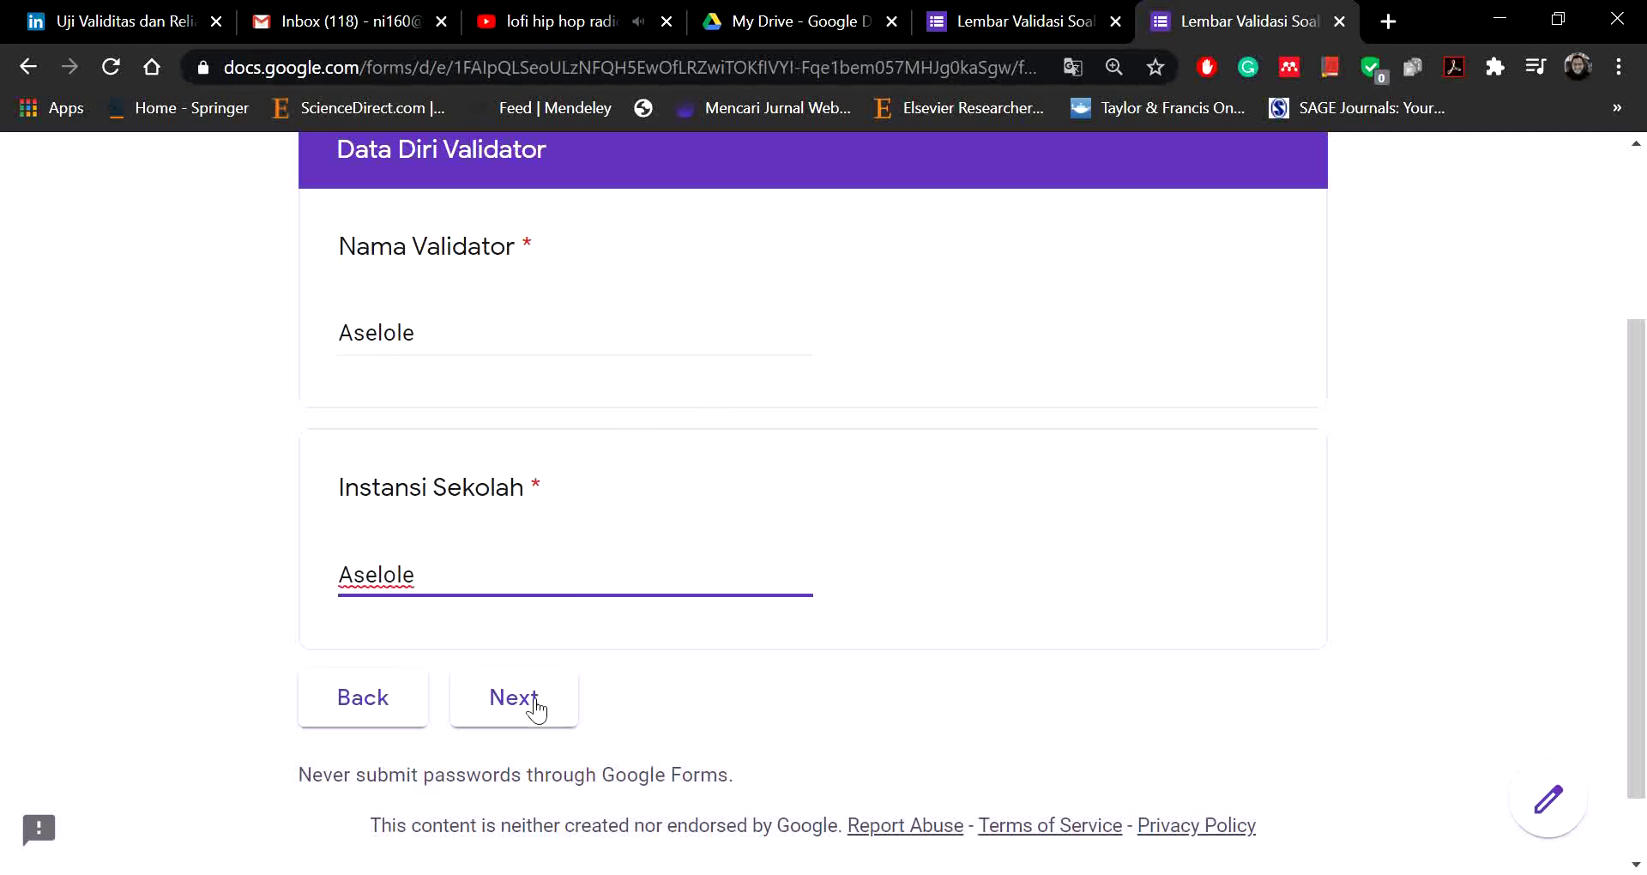
Step: Clear the Instansi Sekolah answer and try to continue with the required question left empty
{"action": "left_click_drag", "start_coordinate": [430, 571], "coordinate": [282, 557]}
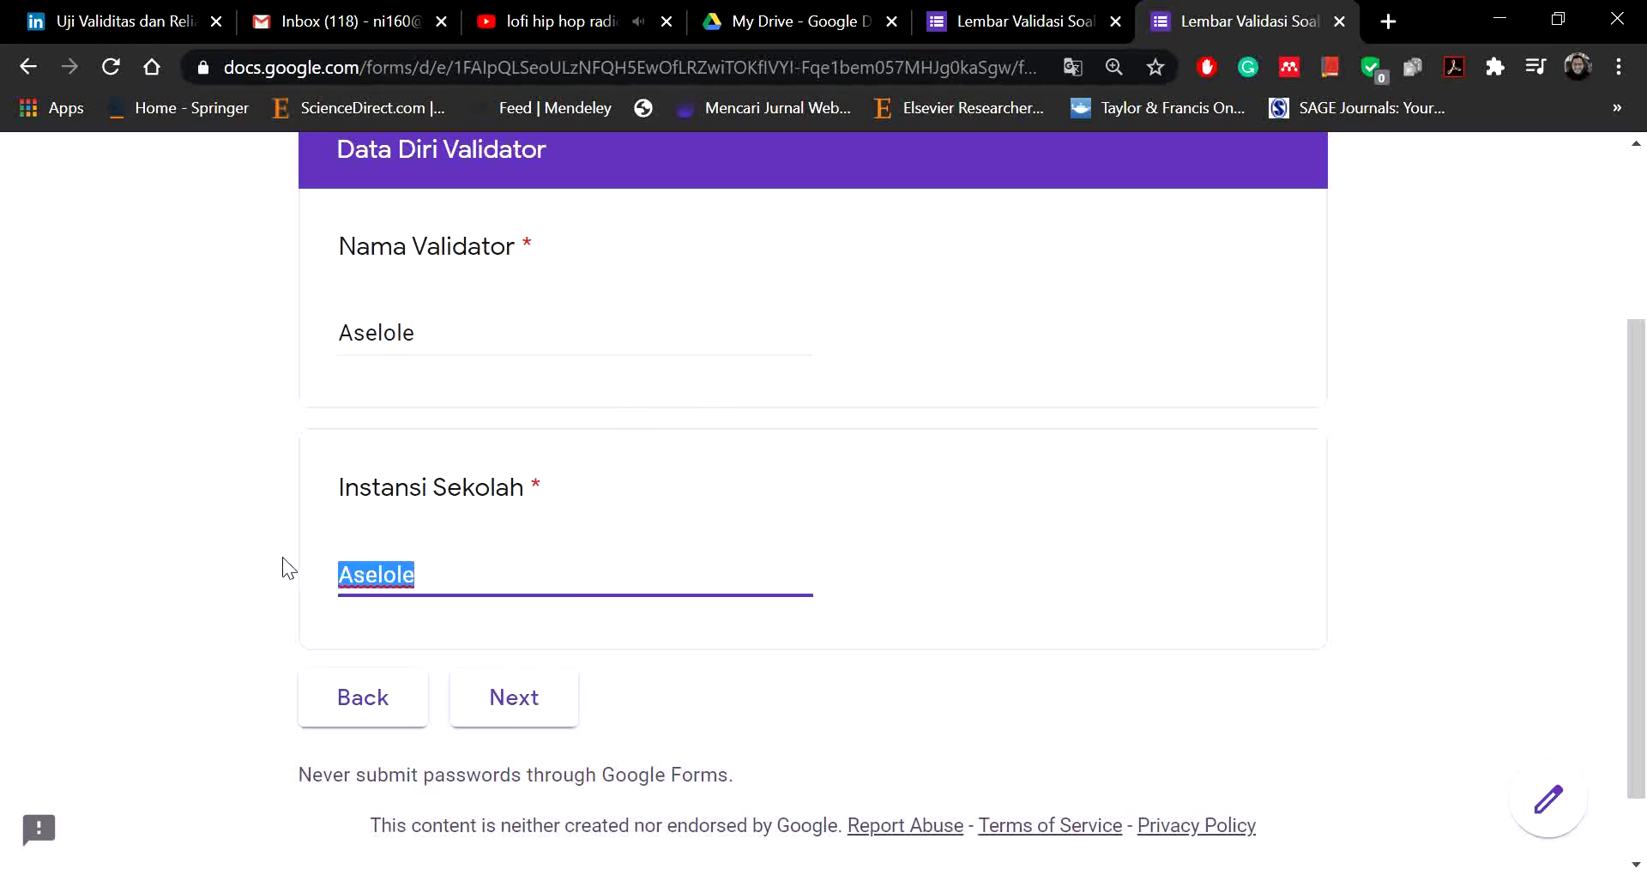
{"action": "key", "text": "BackSpace"}
{"action": "left_click", "coordinate": [545, 762]}
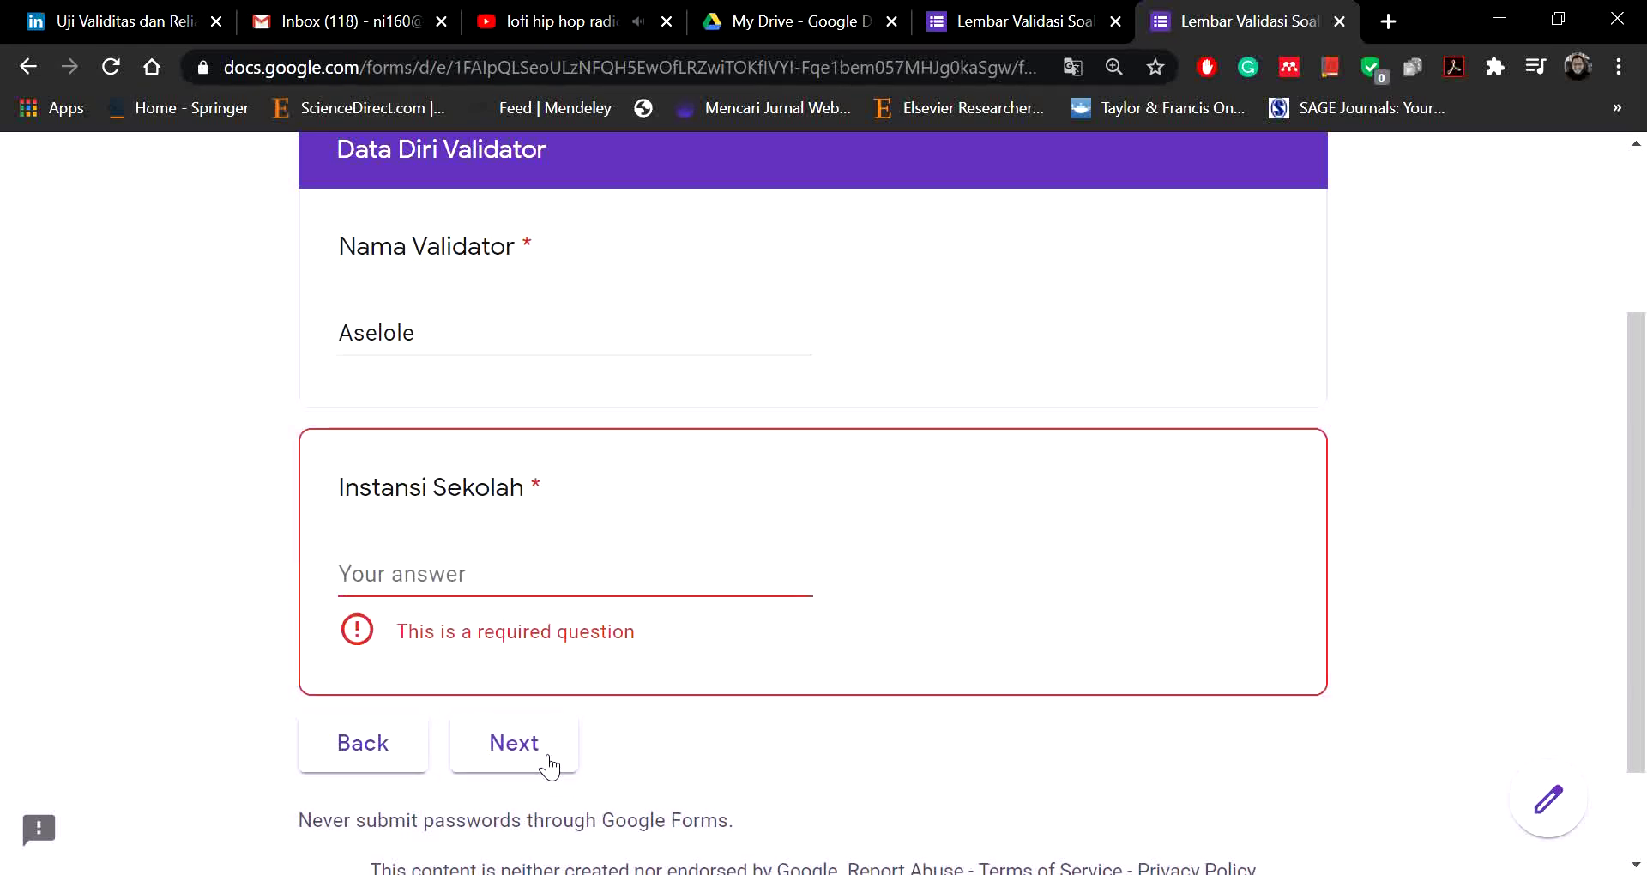
Step: Enter "Aselole" as the Instansi Sekolah again and continue to the Uji Validitas page
{"action": "left_click", "coordinate": [506, 575]}
{"action": "type", "text": "Aselole"}
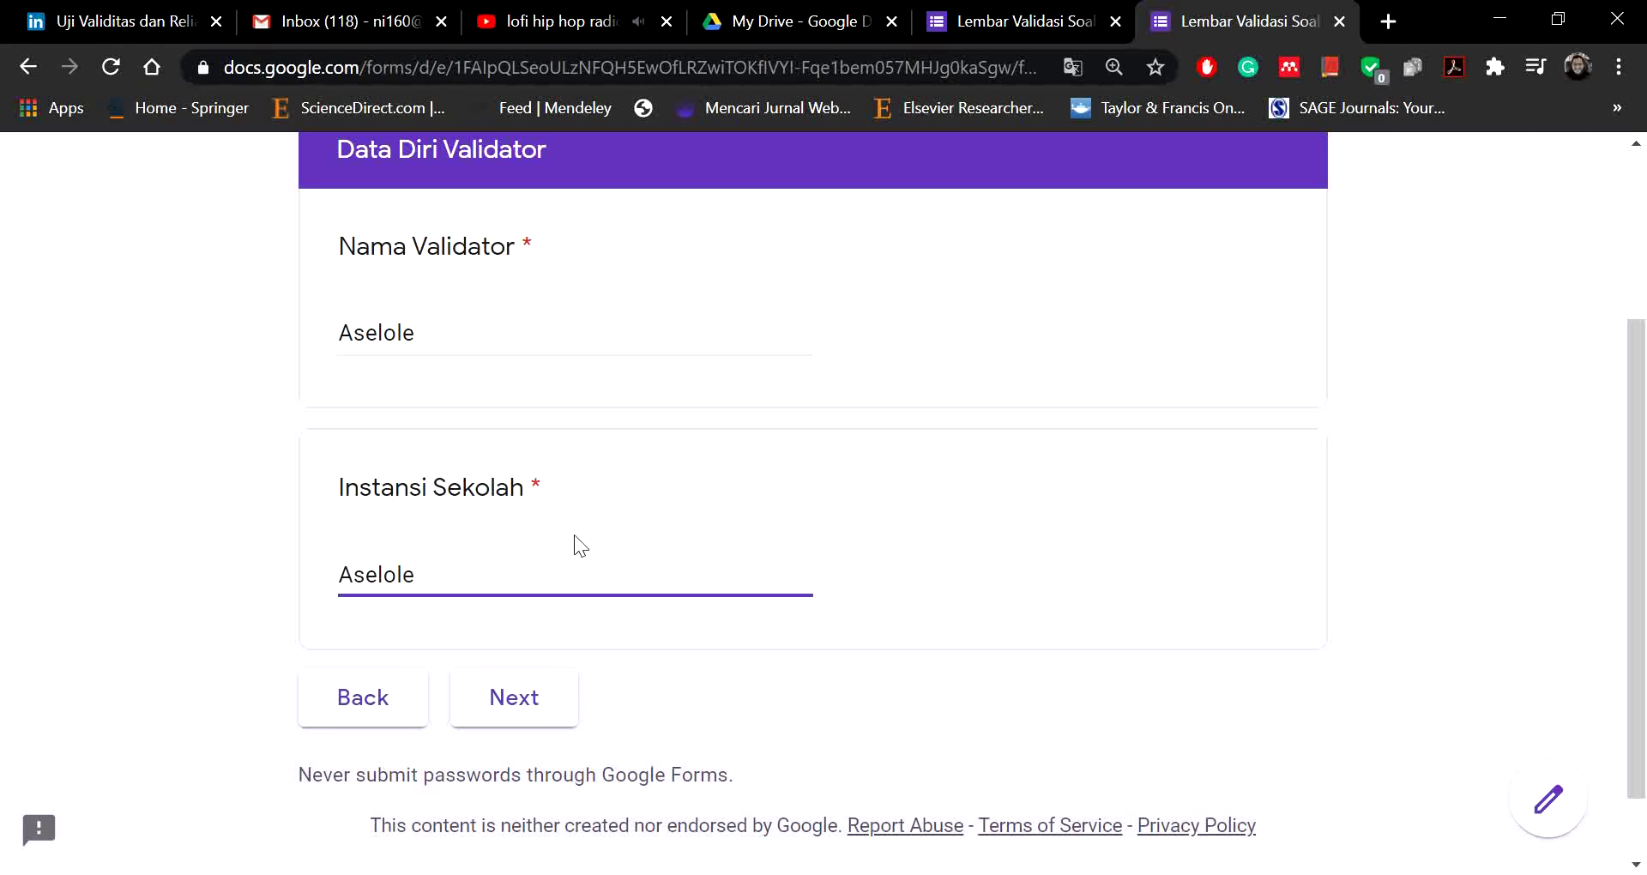
{"action": "left_click", "coordinate": [524, 714]}
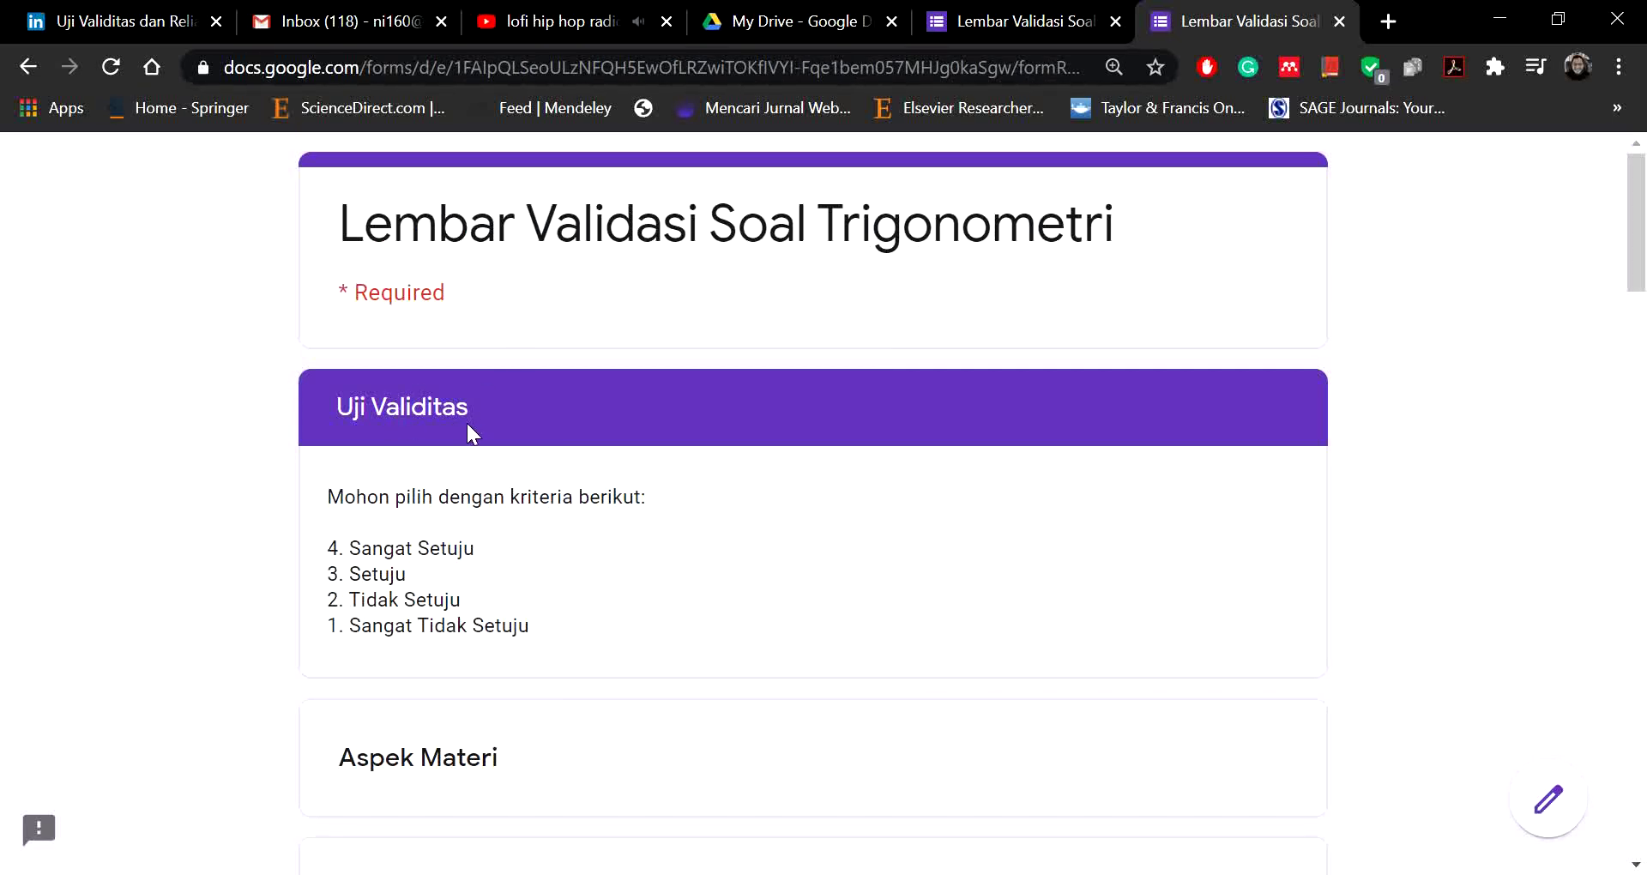
Step: Answer question 1 with 4 for Soal 1, 3 for Soal 2, 3 for Soal 3 and 4 for Soal 4
{"action": "scroll", "coordinate": [466, 424], "scroll_direction": "down", "scroll_amount": 3}
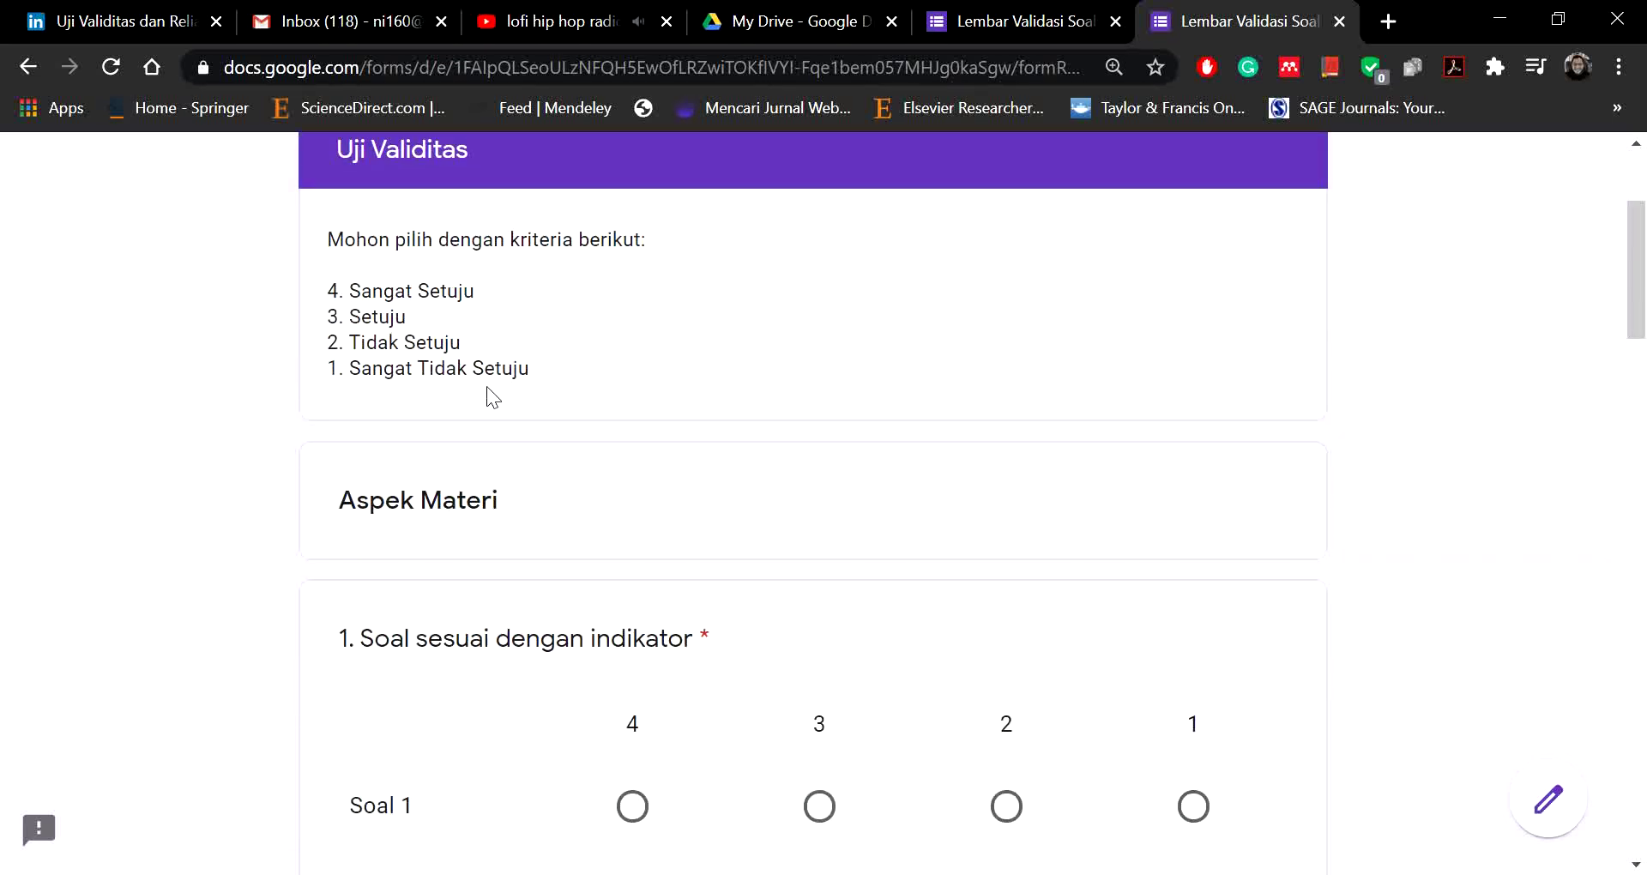
{"action": "scroll", "coordinate": [486, 386], "scroll_direction": "up", "scroll_amount": 3}
{"action": "scroll", "coordinate": [503, 382], "scroll_direction": "down", "scroll_amount": 4}
{"action": "scroll", "coordinate": [518, 435], "scroll_direction": "down", "scroll_amount": 3}
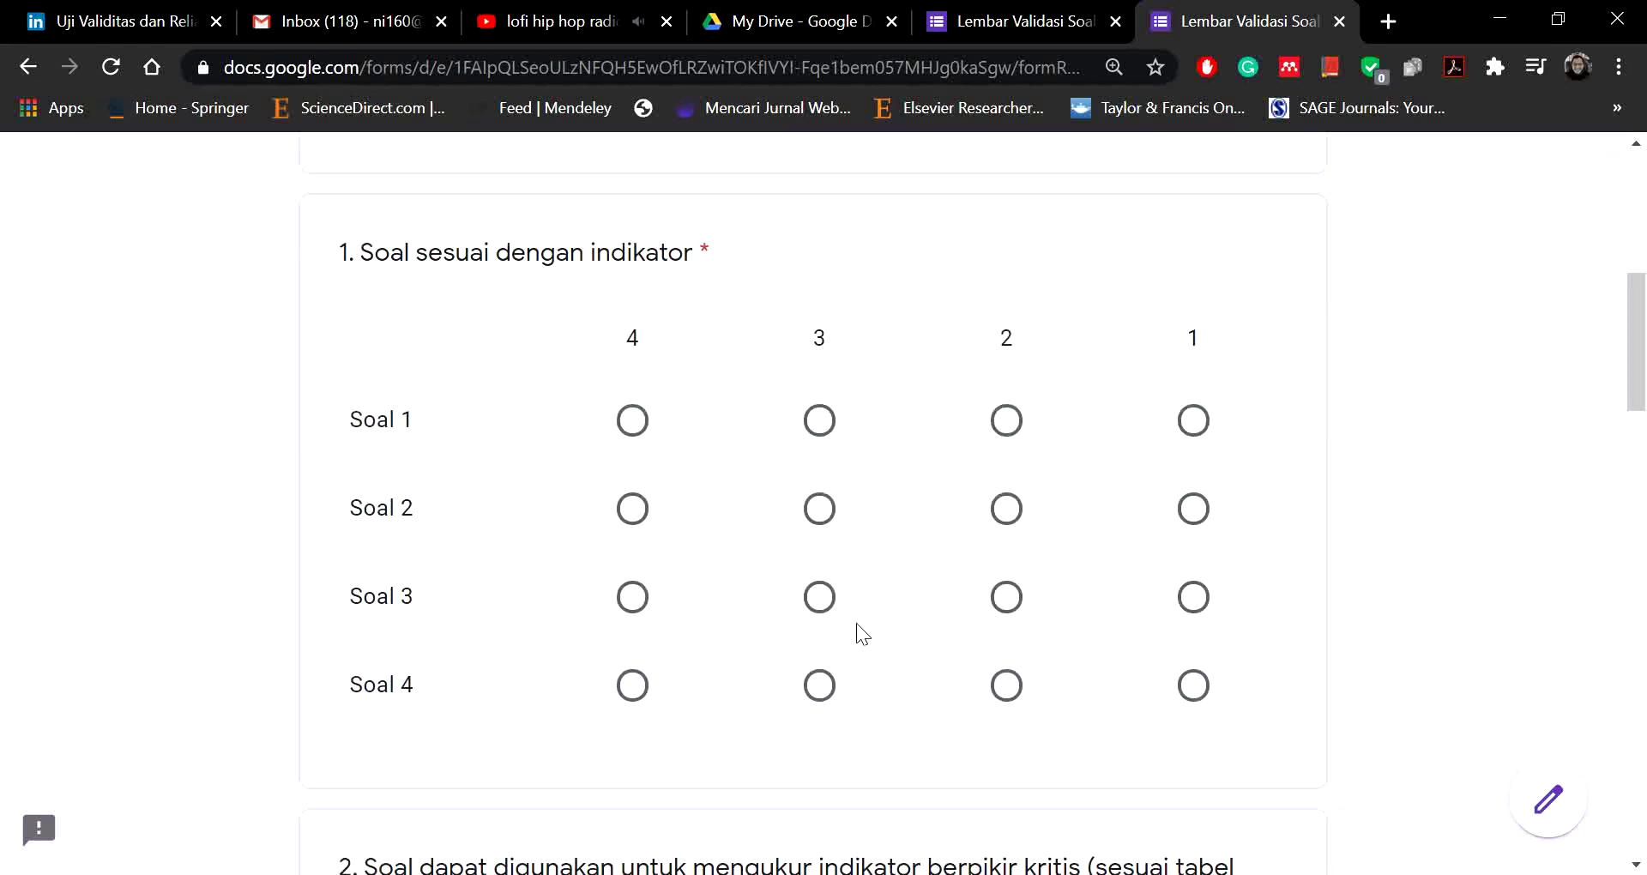
{"action": "left_click", "coordinate": [633, 422]}
{"action": "left_click", "coordinate": [824, 514]}
{"action": "left_click", "coordinate": [818, 603]}
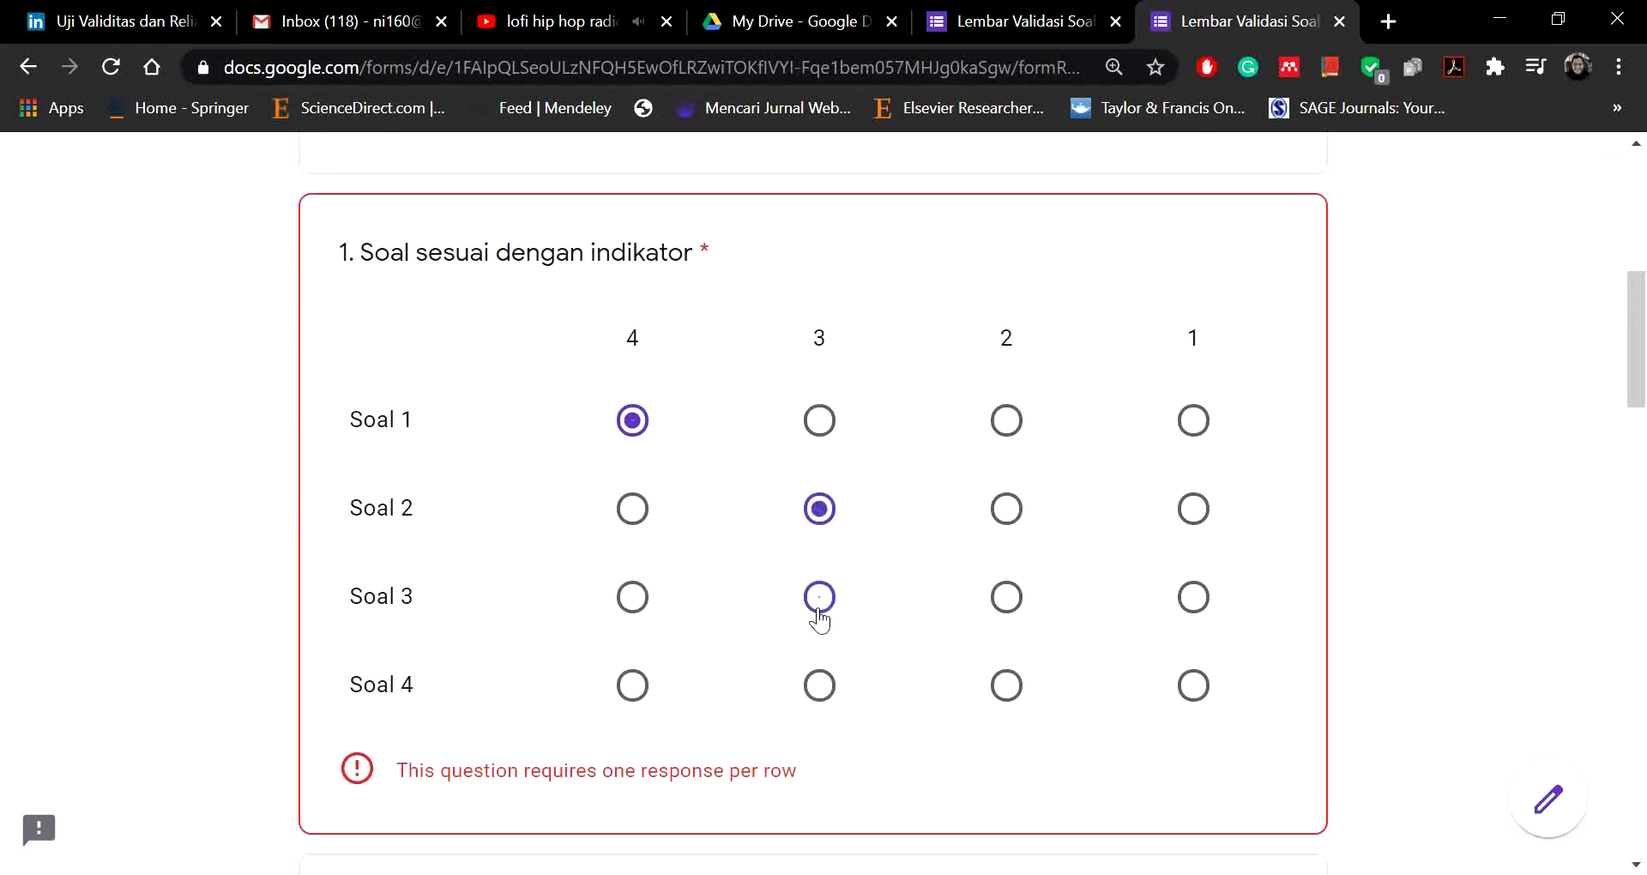
{"action": "left_click", "coordinate": [632, 690]}
Step: Answer question 2 with 4 for Soal 1, 3 for Soal 2, 3 for Soal 3 and 2 for Soal 4
{"action": "scroll", "coordinate": [712, 678], "scroll_direction": "down", "scroll_amount": 3}
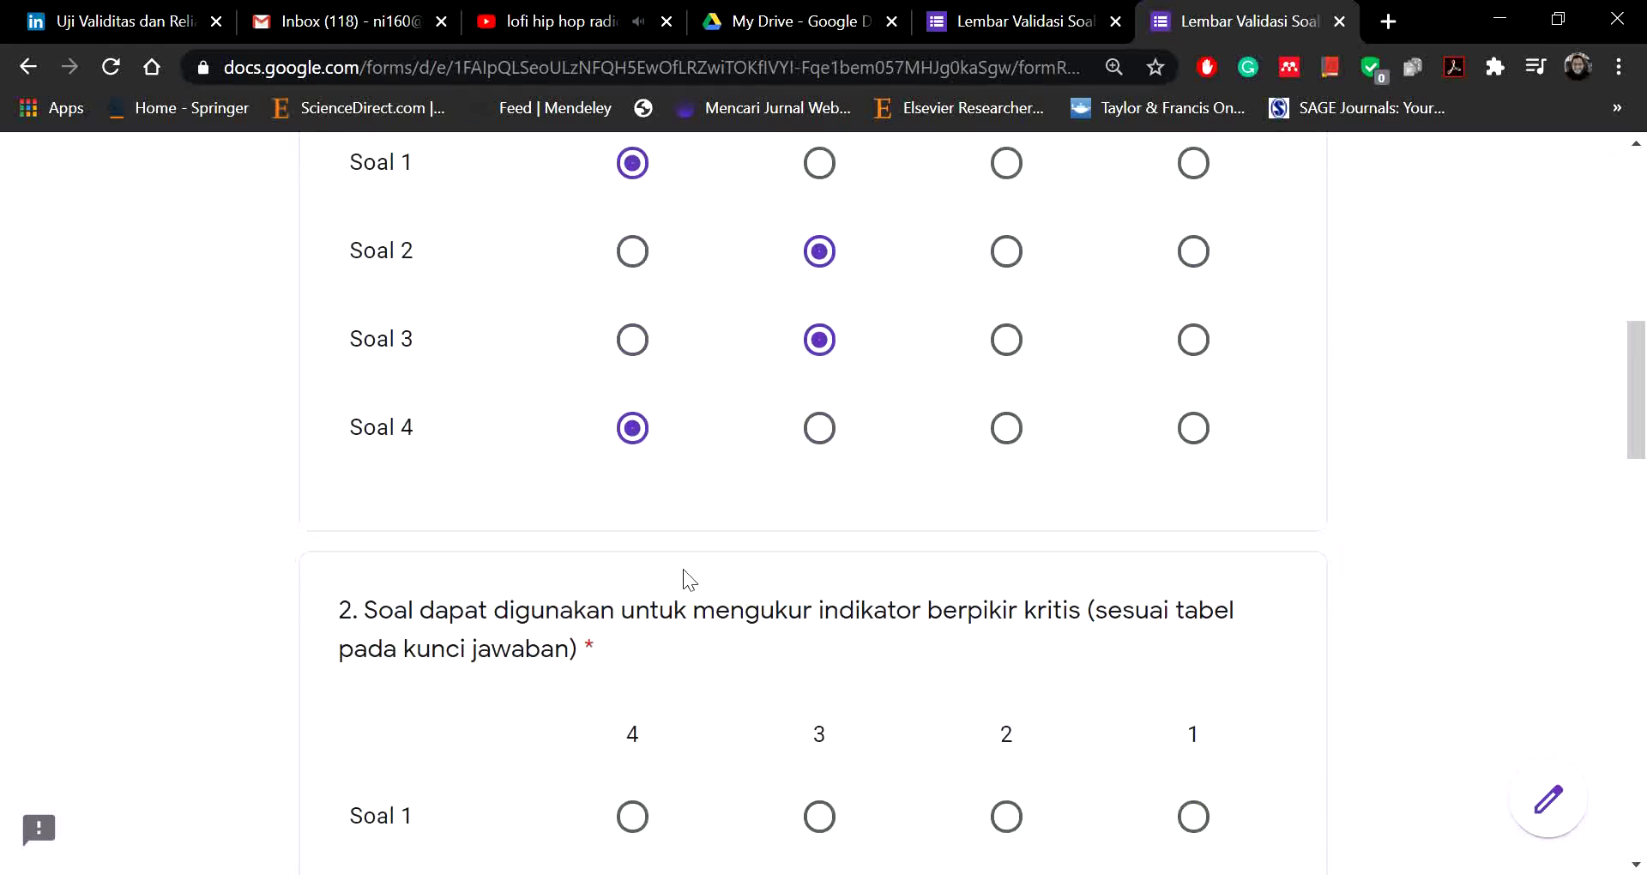
{"action": "scroll", "coordinate": [683, 568], "scroll_direction": "down", "scroll_amount": 4}
{"action": "left_click", "coordinate": [632, 430]}
{"action": "left_click", "coordinate": [819, 519]}
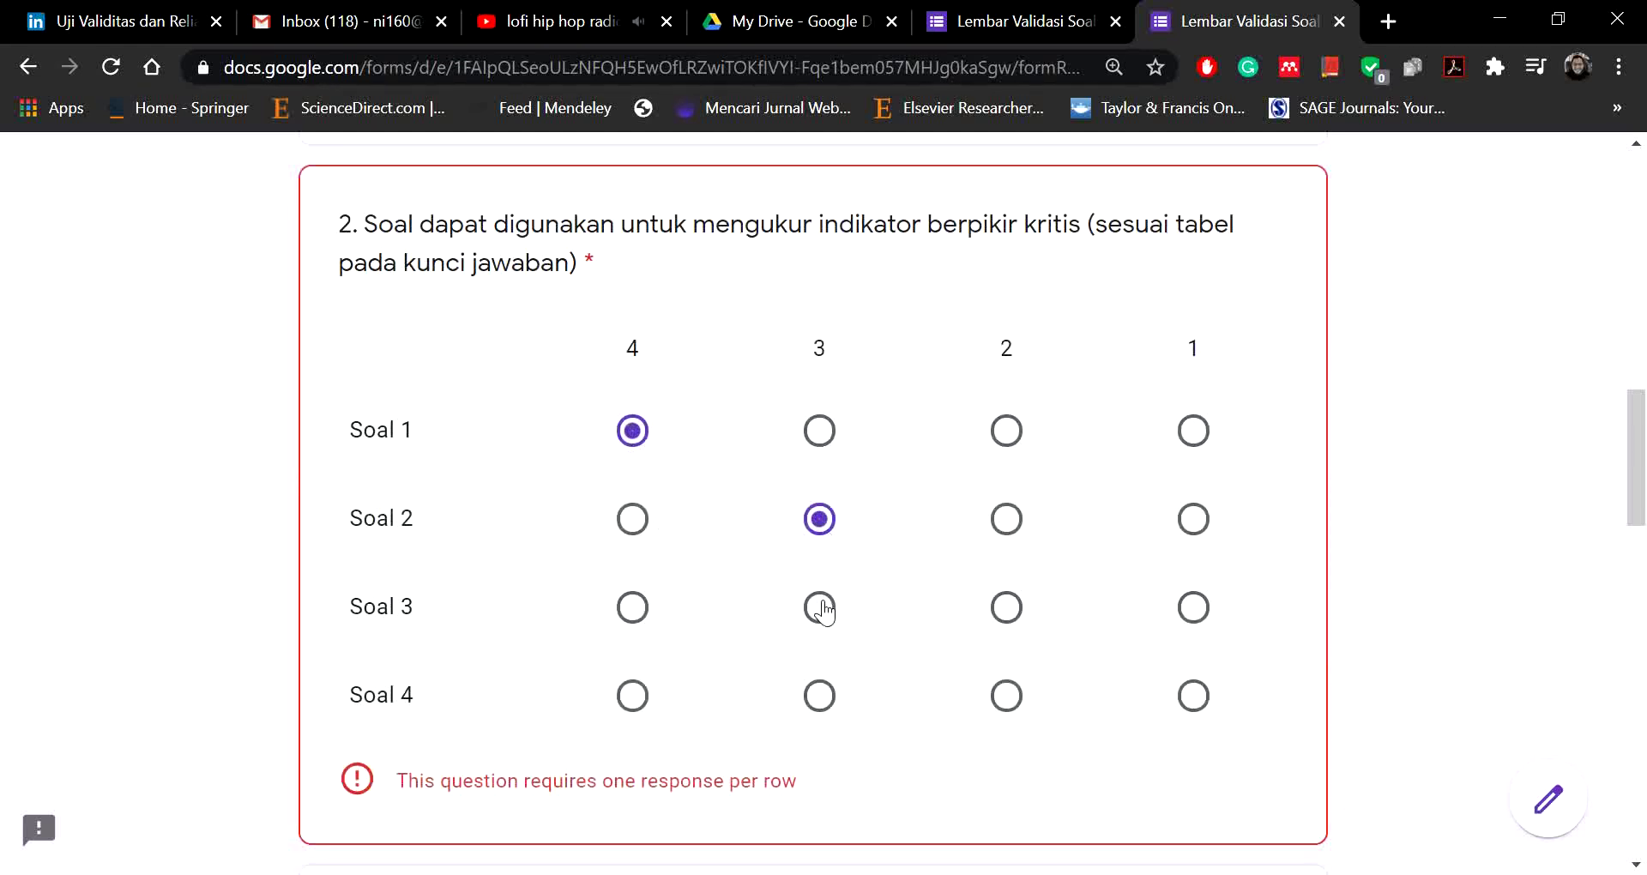
{"action": "left_click", "coordinate": [819, 607]}
{"action": "left_click", "coordinate": [1006, 694]}
Step: Answer question 3 with 4 for Soal 1 and Soal 2, and 3 for Soal 3 and Soal 4
{"action": "scroll", "coordinate": [811, 705], "scroll_direction": "down", "scroll_amount": 7}
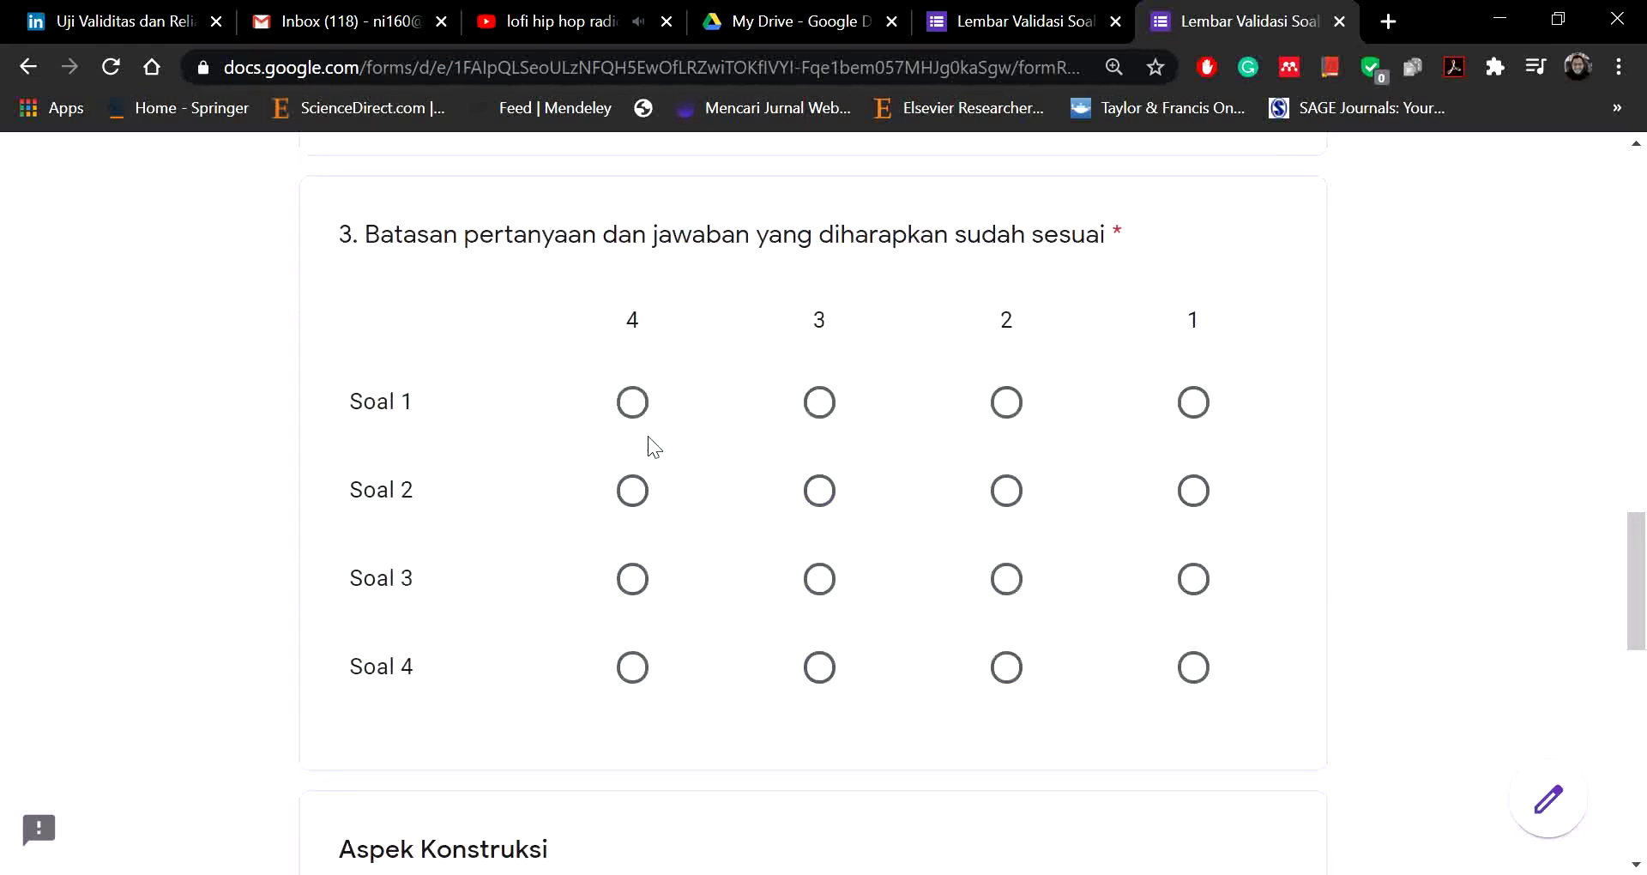
{"action": "left_click", "coordinate": [633, 404]}
{"action": "left_click", "coordinate": [632, 489]}
{"action": "left_click", "coordinate": [821, 582]}
{"action": "left_click", "coordinate": [821, 670]}
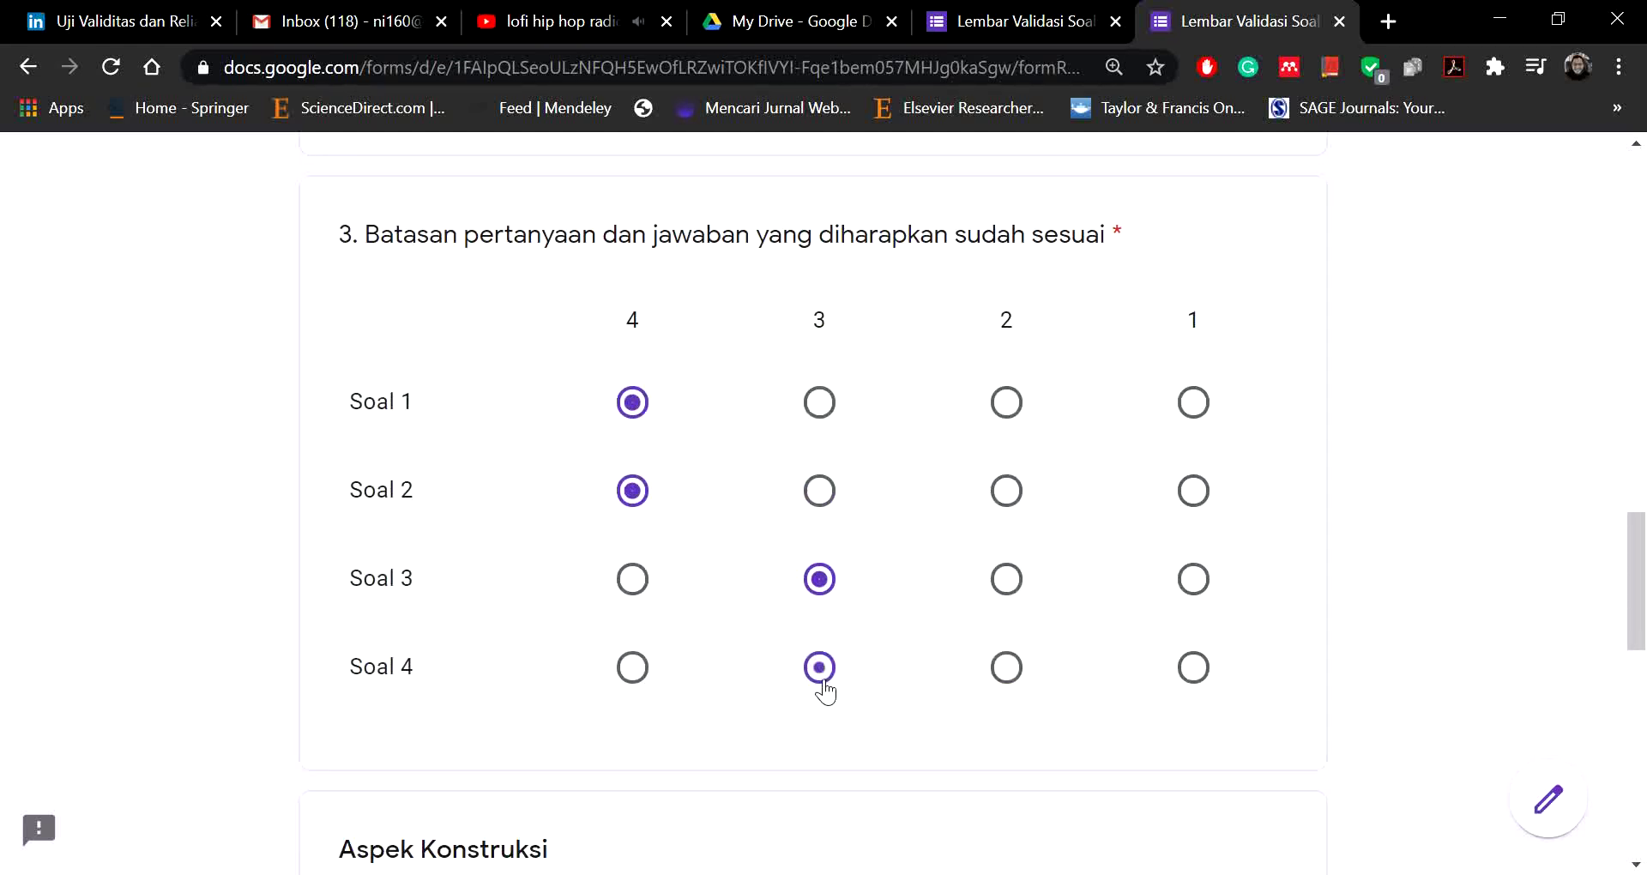
Step: Answer question 4 with 4 for Soal 1, Soal 2 and Soal 4, and 3 for Soal 3
{"action": "scroll", "coordinate": [770, 614], "scroll_direction": "down", "scroll_amount": 7}
{"action": "left_click", "coordinate": [632, 513]}
{"action": "left_click", "coordinate": [632, 600]}
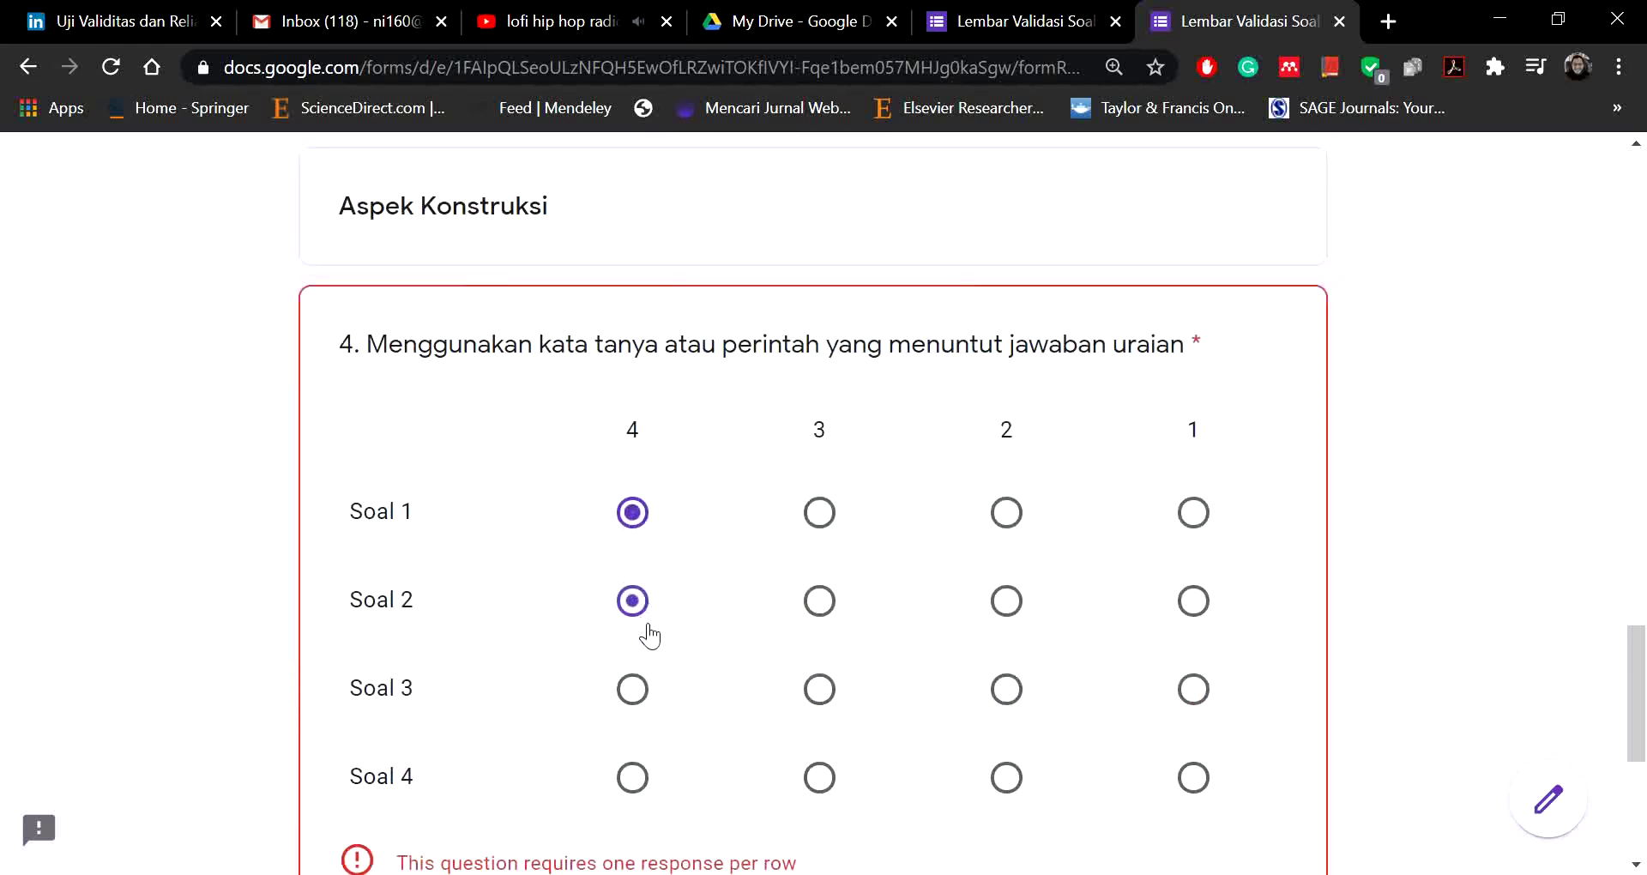
{"action": "left_click", "coordinate": [819, 689]}
{"action": "left_click", "coordinate": [633, 777]}
{"action": "scroll", "coordinate": [734, 678], "scroll_direction": "down", "scroll_amount": 5}
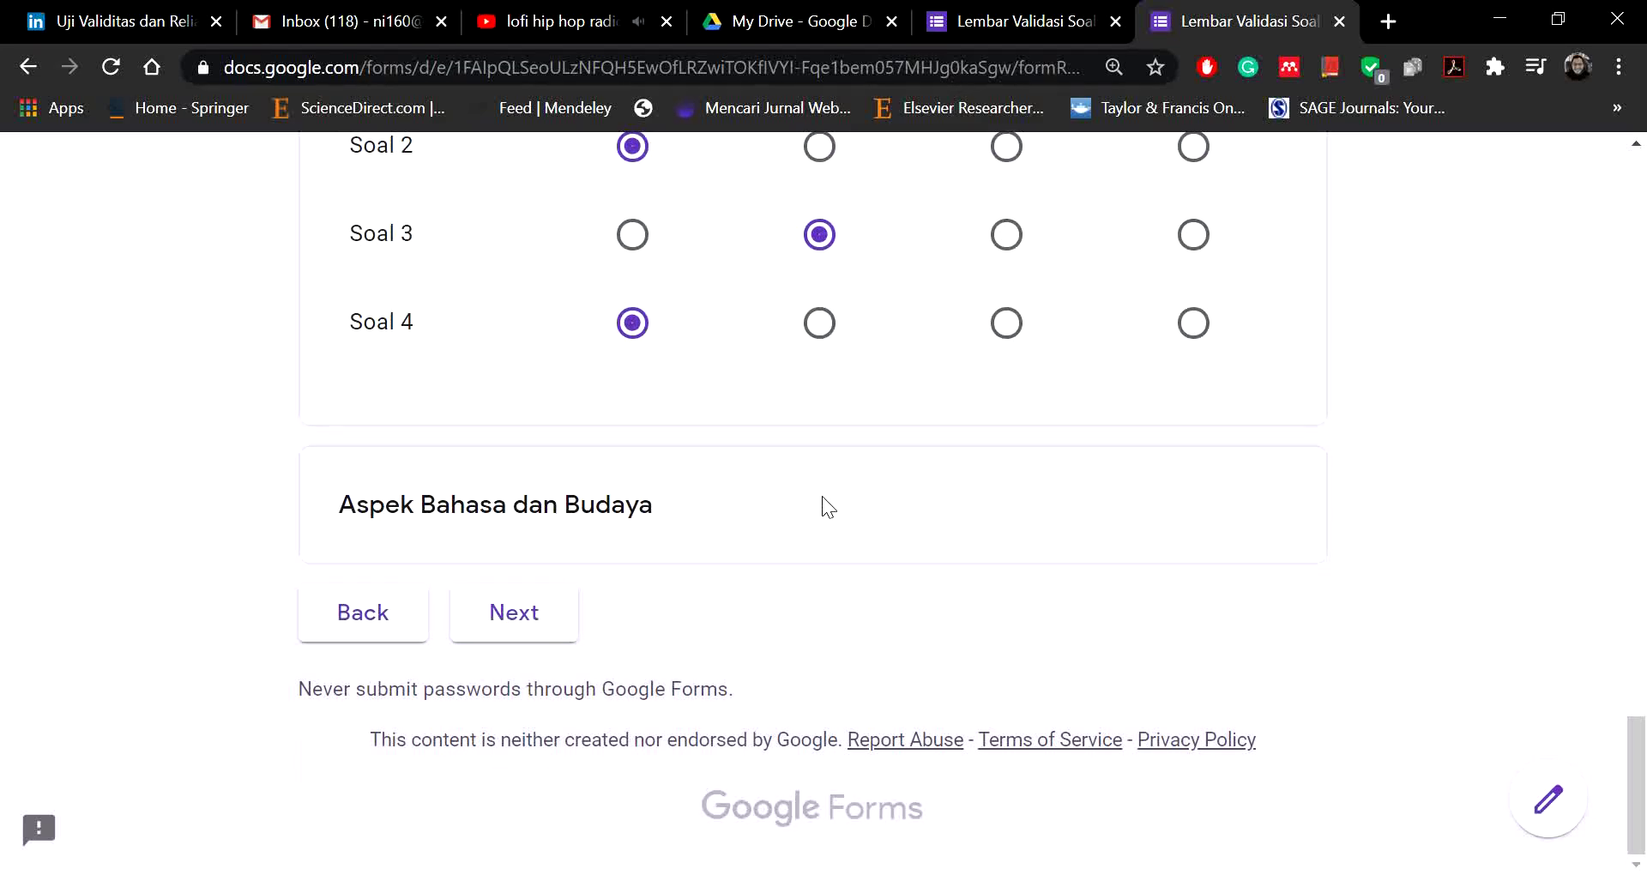
Step: Check where the aspect headings sit, continue to the Ucapan Terimakasih page and leave the preview without submitting
{"action": "scroll", "coordinate": [820, 258], "scroll_direction": "up", "scroll_amount": 4}
{"action": "scroll", "coordinate": [811, 429], "scroll_direction": "down", "scroll_amount": 4}
{"action": "scroll", "coordinate": [819, 386], "scroll_direction": "up", "scroll_amount": 3}
{"action": "scroll", "coordinate": [820, 221], "scroll_direction": "up", "scroll_amount": 3}
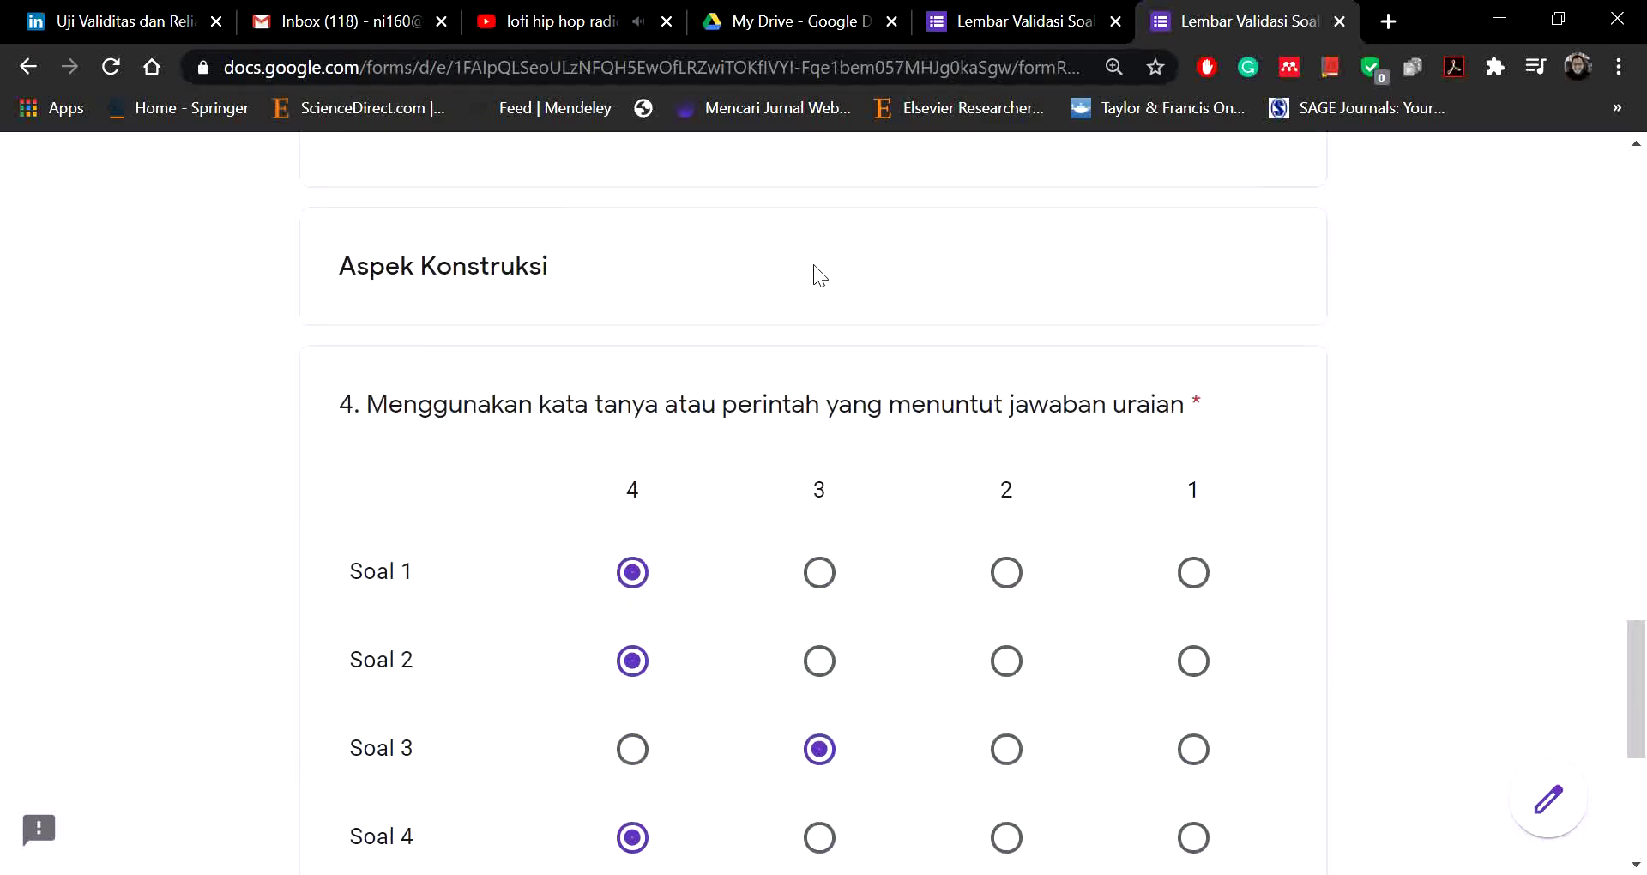
{"action": "scroll", "coordinate": [805, 386], "scroll_direction": "down", "scroll_amount": 4}
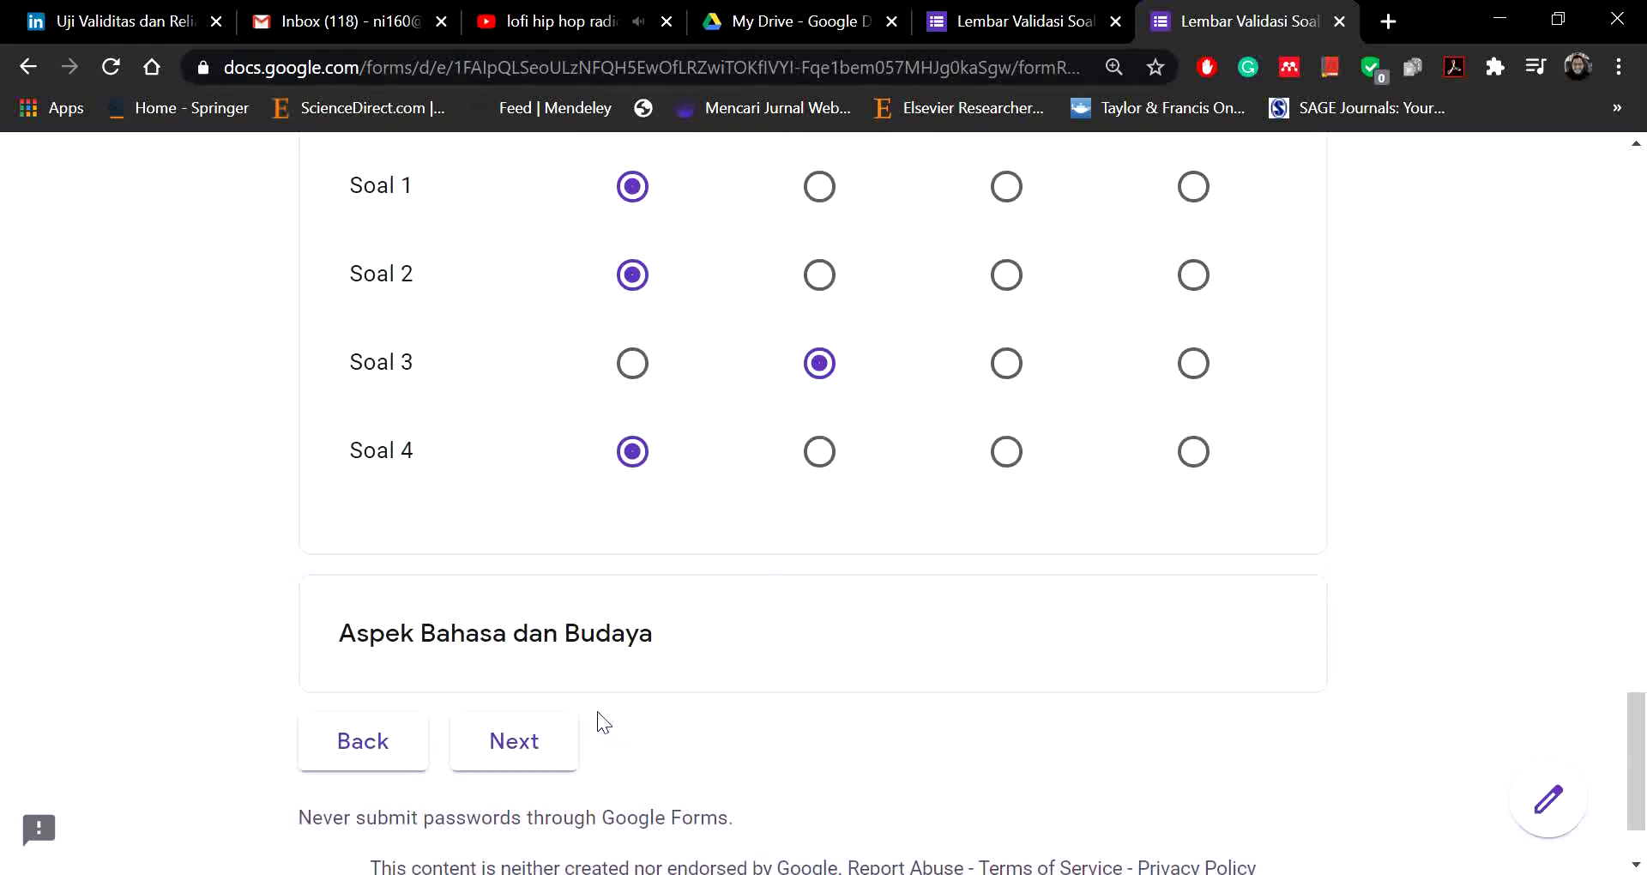
{"action": "left_click", "coordinate": [551, 747]}
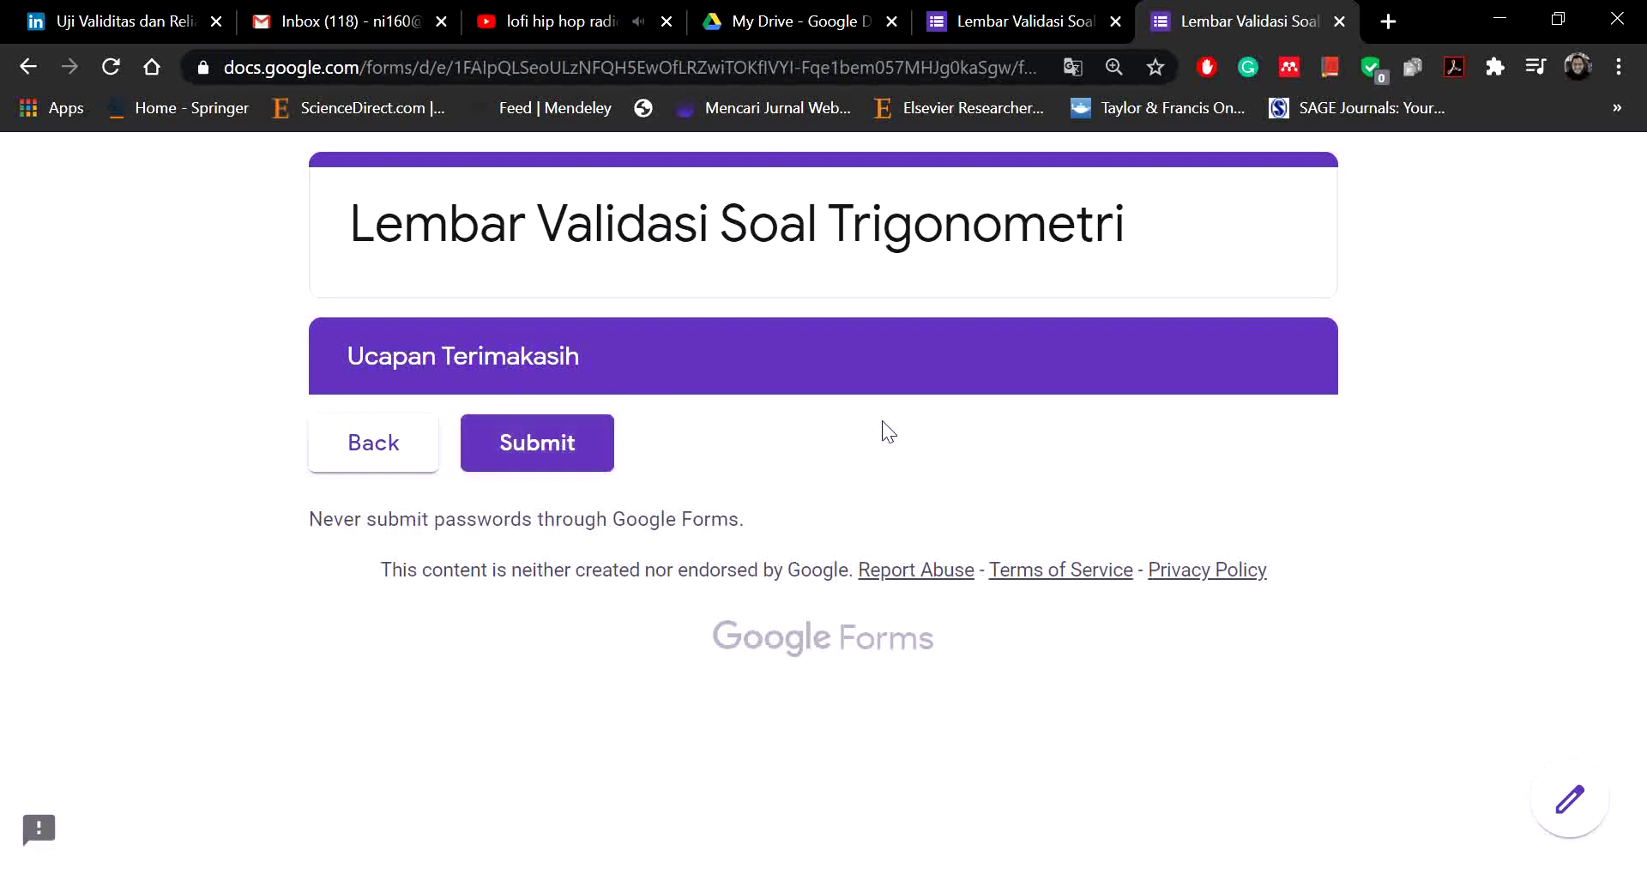
{"action": "left_click", "coordinate": [1338, 23]}
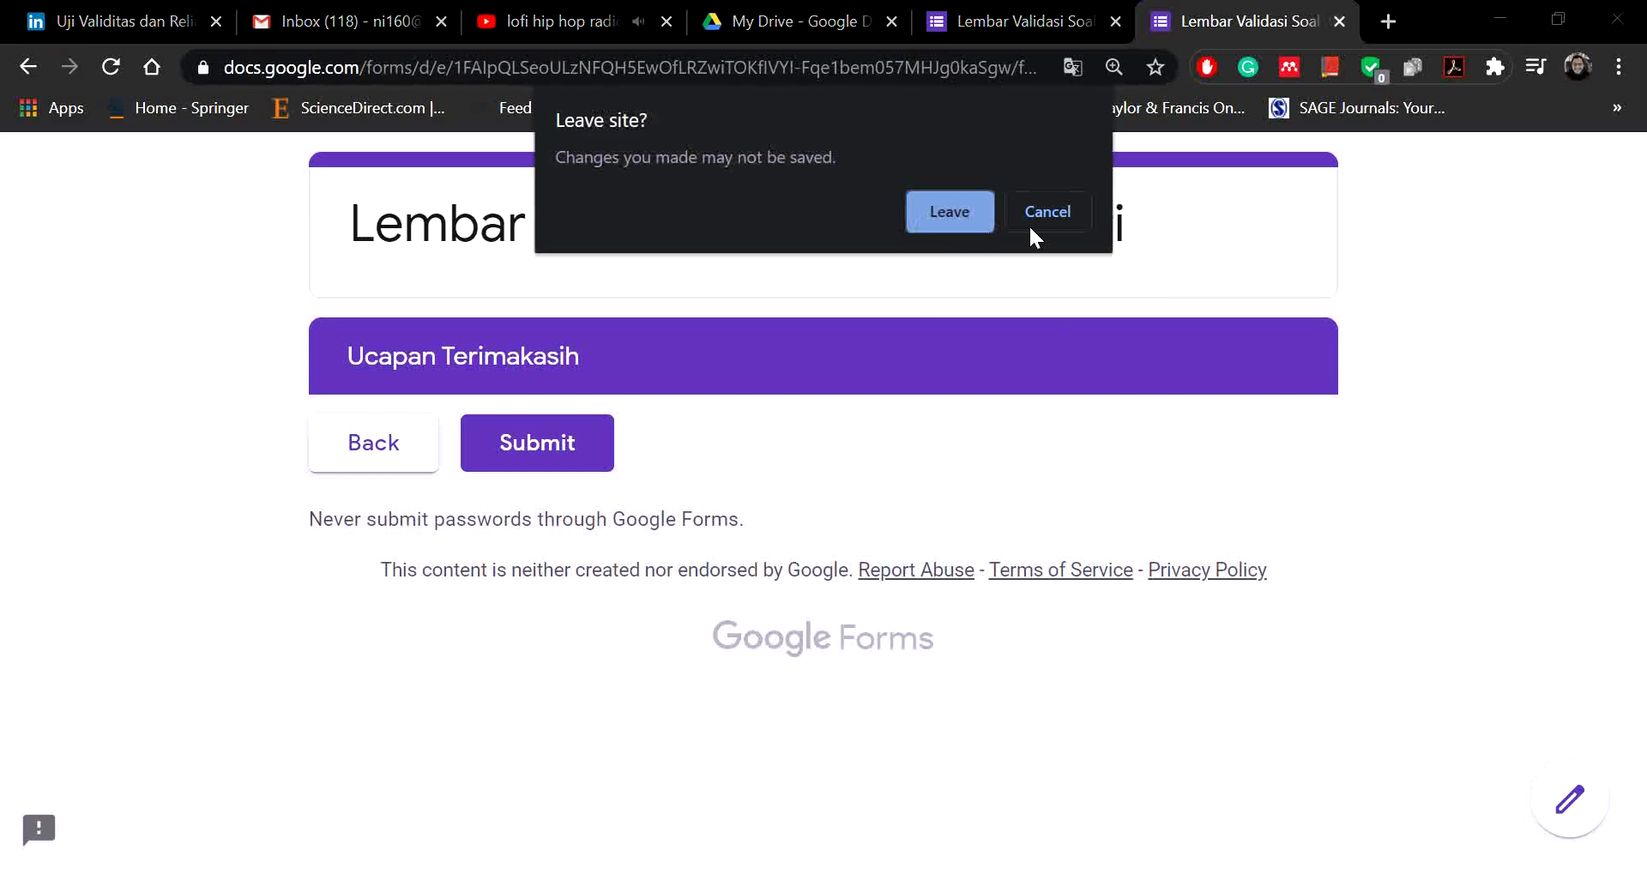
{"action": "left_click", "coordinate": [991, 214]}
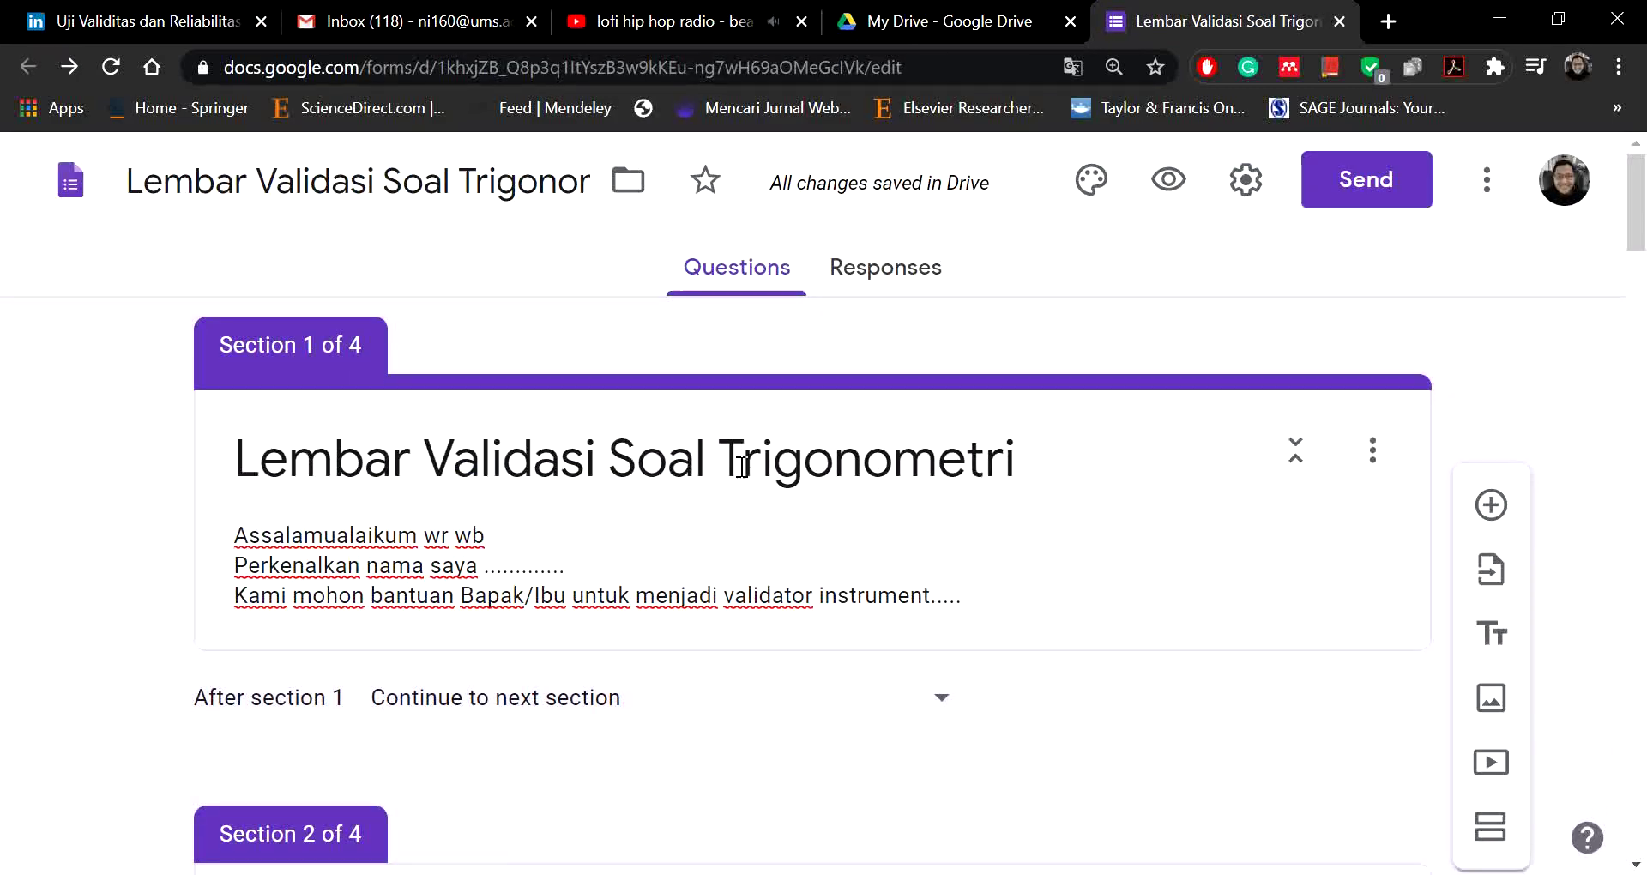
Step: Move the "Aspek Bahasa dan Budaya" heading directly above question 4 in the form editor
{"action": "scroll", "coordinate": [739, 469], "scroll_direction": "down", "scroll_amount": 10}
{"action": "scroll", "coordinate": [739, 468], "scroll_direction": "down", "scroll_amount": 15}
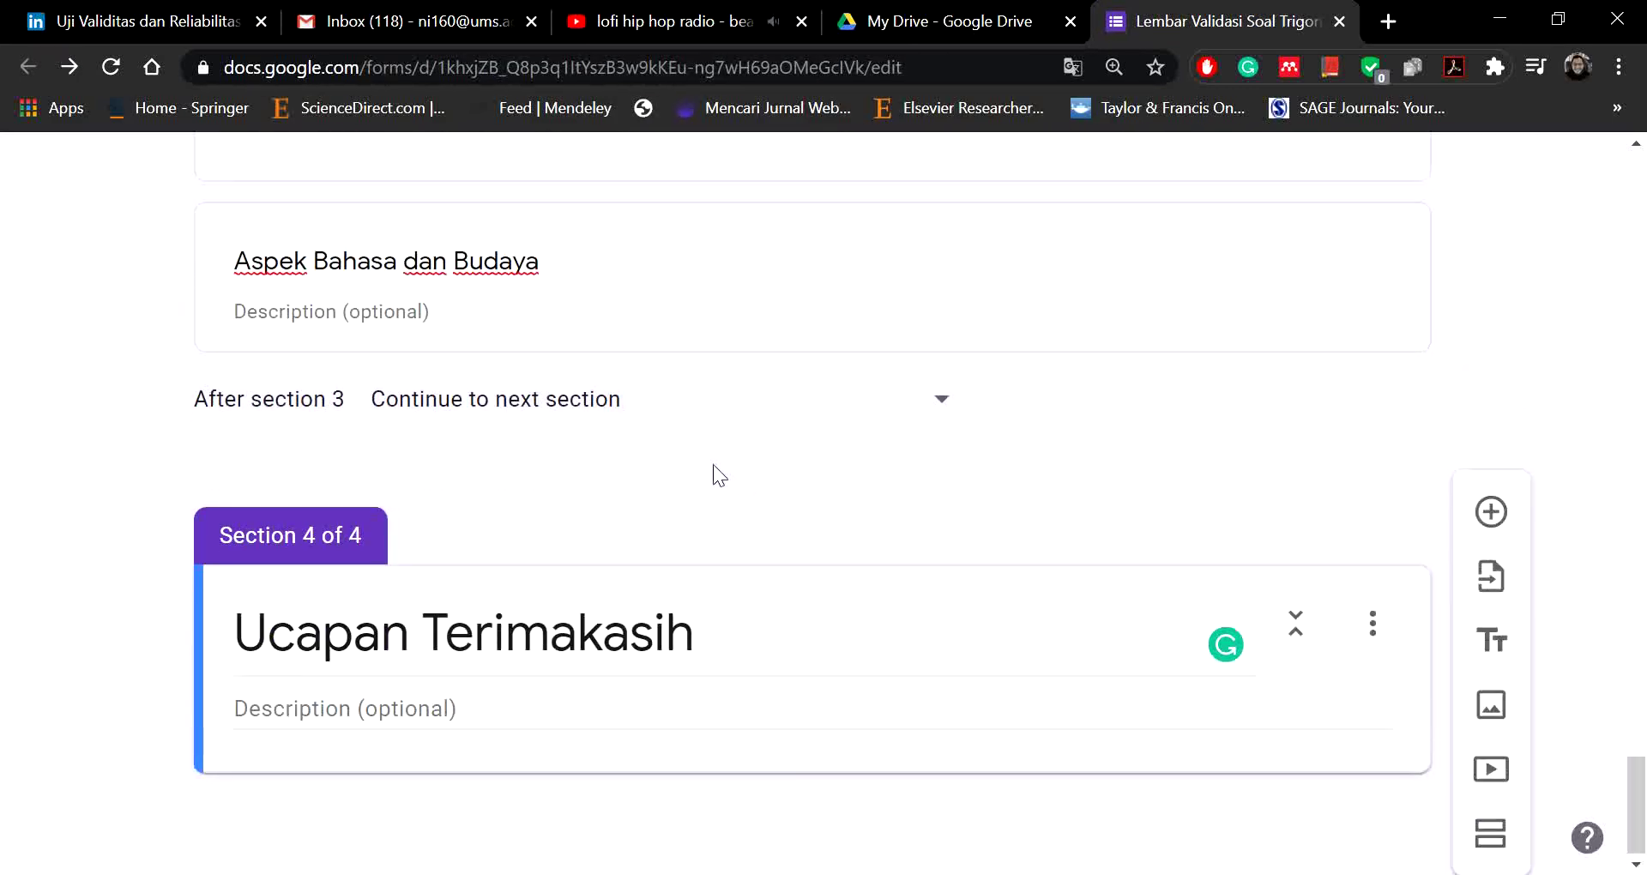
{"action": "scroll", "coordinate": [689, 454], "scroll_direction": "up", "scroll_amount": 5}
{"action": "left_click_drag", "start_coordinate": [808, 619], "coordinate": [806, 518]}
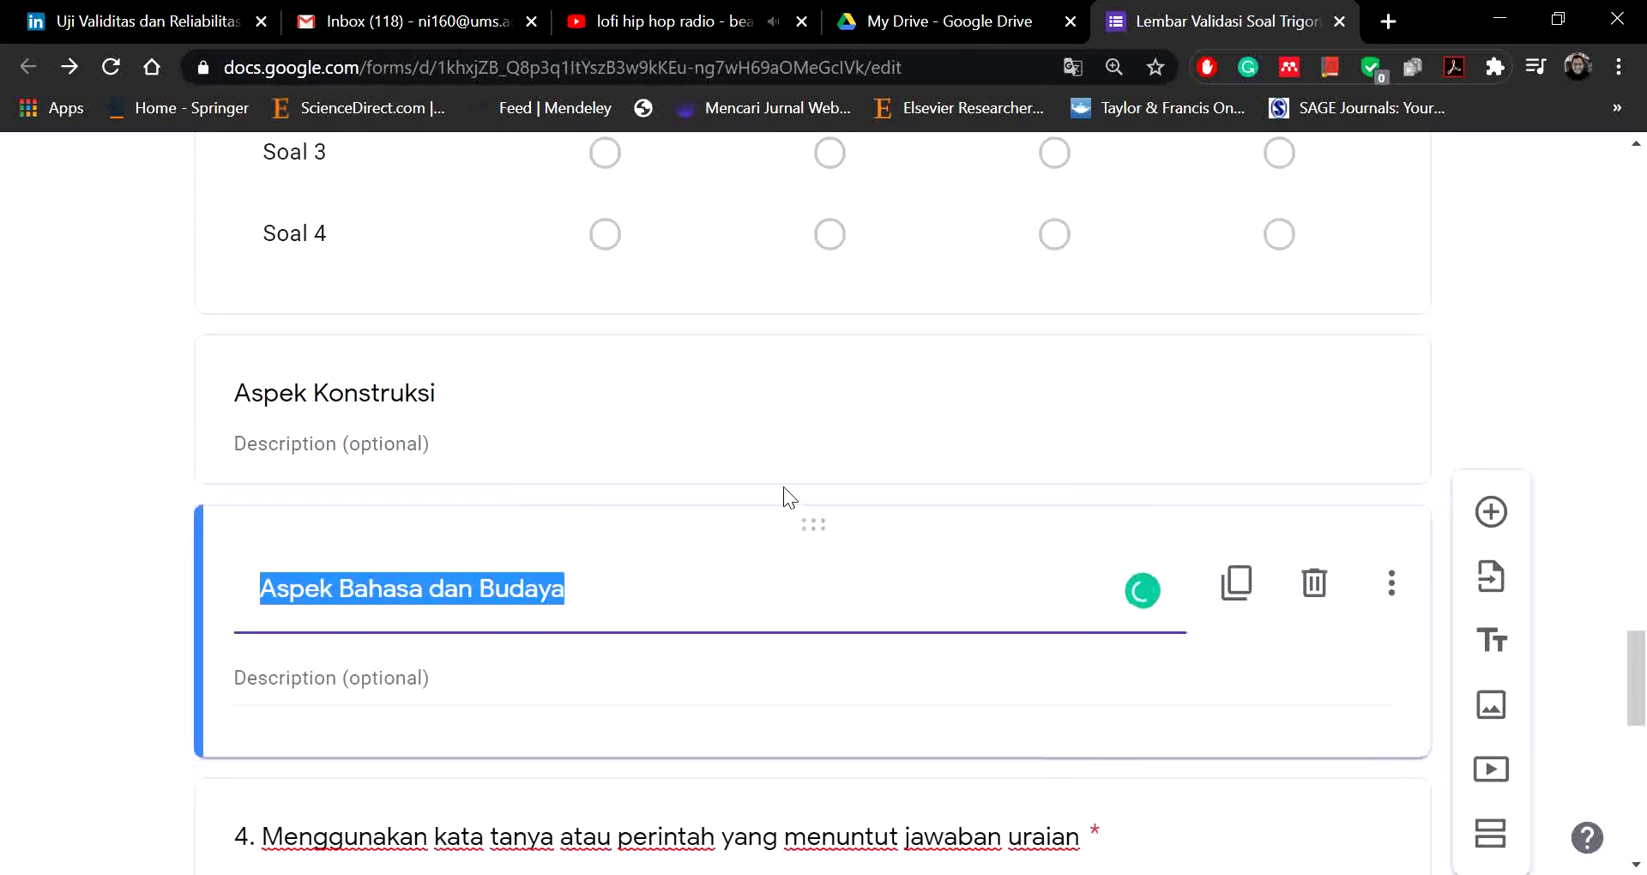
Step: Move the "Aspek Konstruksi" heading up so it sits between question 2 and question 3
{"action": "scroll", "coordinate": [784, 486], "scroll_direction": "down", "scroll_amount": 10}
{"action": "scroll", "coordinate": [784, 485], "scroll_direction": "up", "scroll_amount": 10}
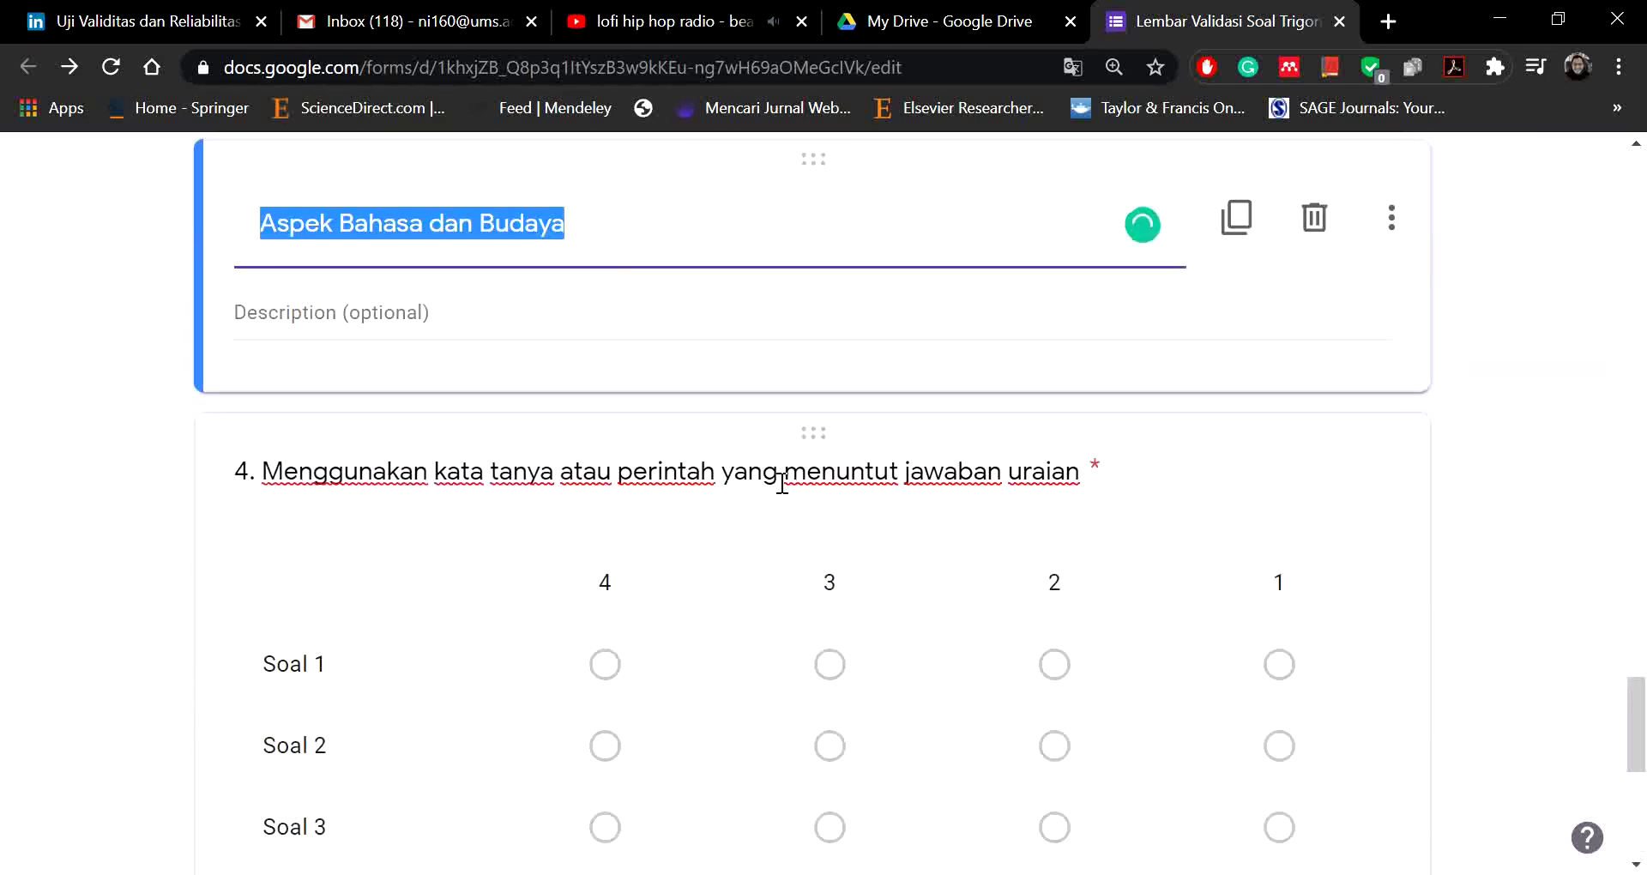
{"action": "scroll", "coordinate": [763, 488], "scroll_direction": "down", "scroll_amount": 1}
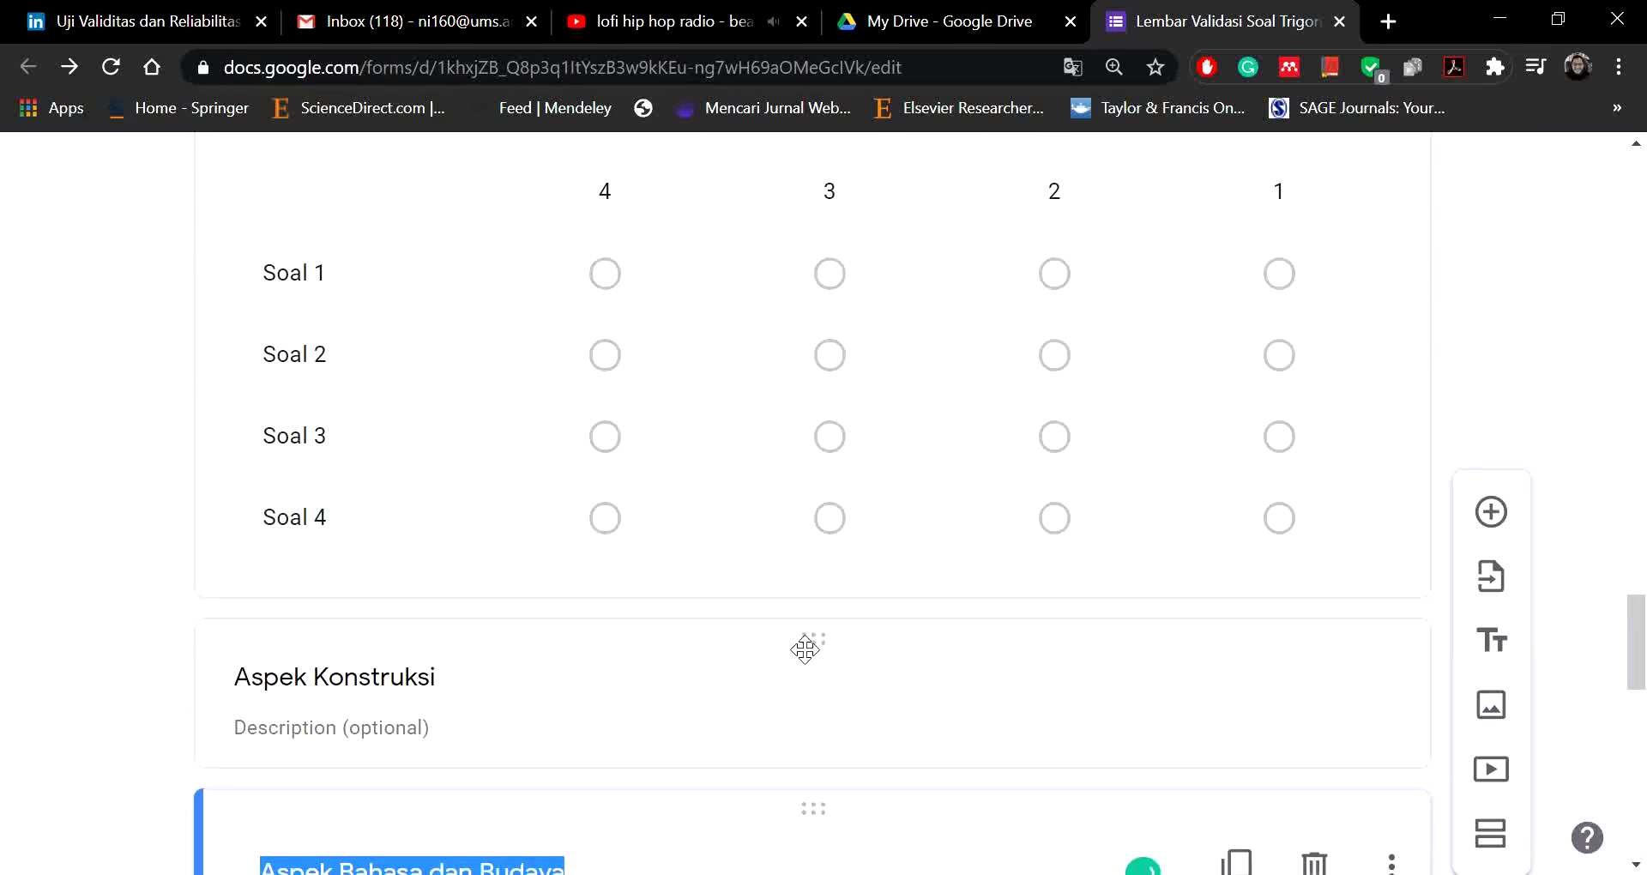
{"action": "left_click_drag", "start_coordinate": [813, 634], "coordinate": [801, 460]}
{"action": "scroll", "coordinate": [801, 446], "scroll_direction": "up", "scroll_amount": 9}
{"action": "scroll", "coordinate": [801, 437], "scroll_direction": "down", "scroll_amount": 20}
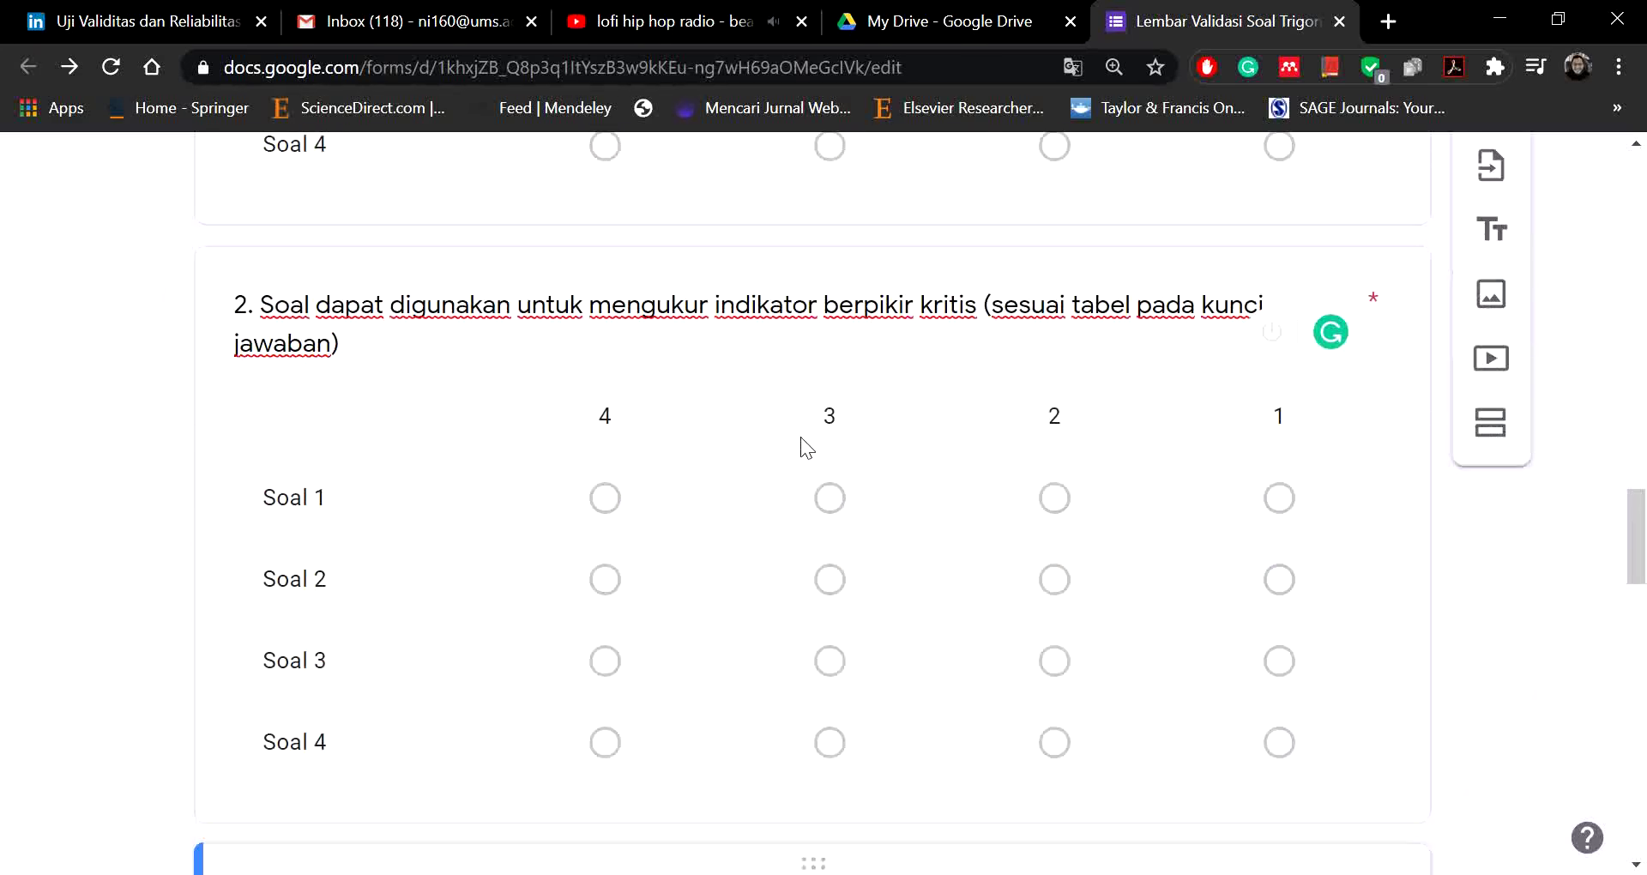
Step: Preview the form again, continue to the Data Diri Validator page and enter the validator's name
{"action": "scroll", "coordinate": [791, 433], "scroll_direction": "up", "scroll_amount": 20}
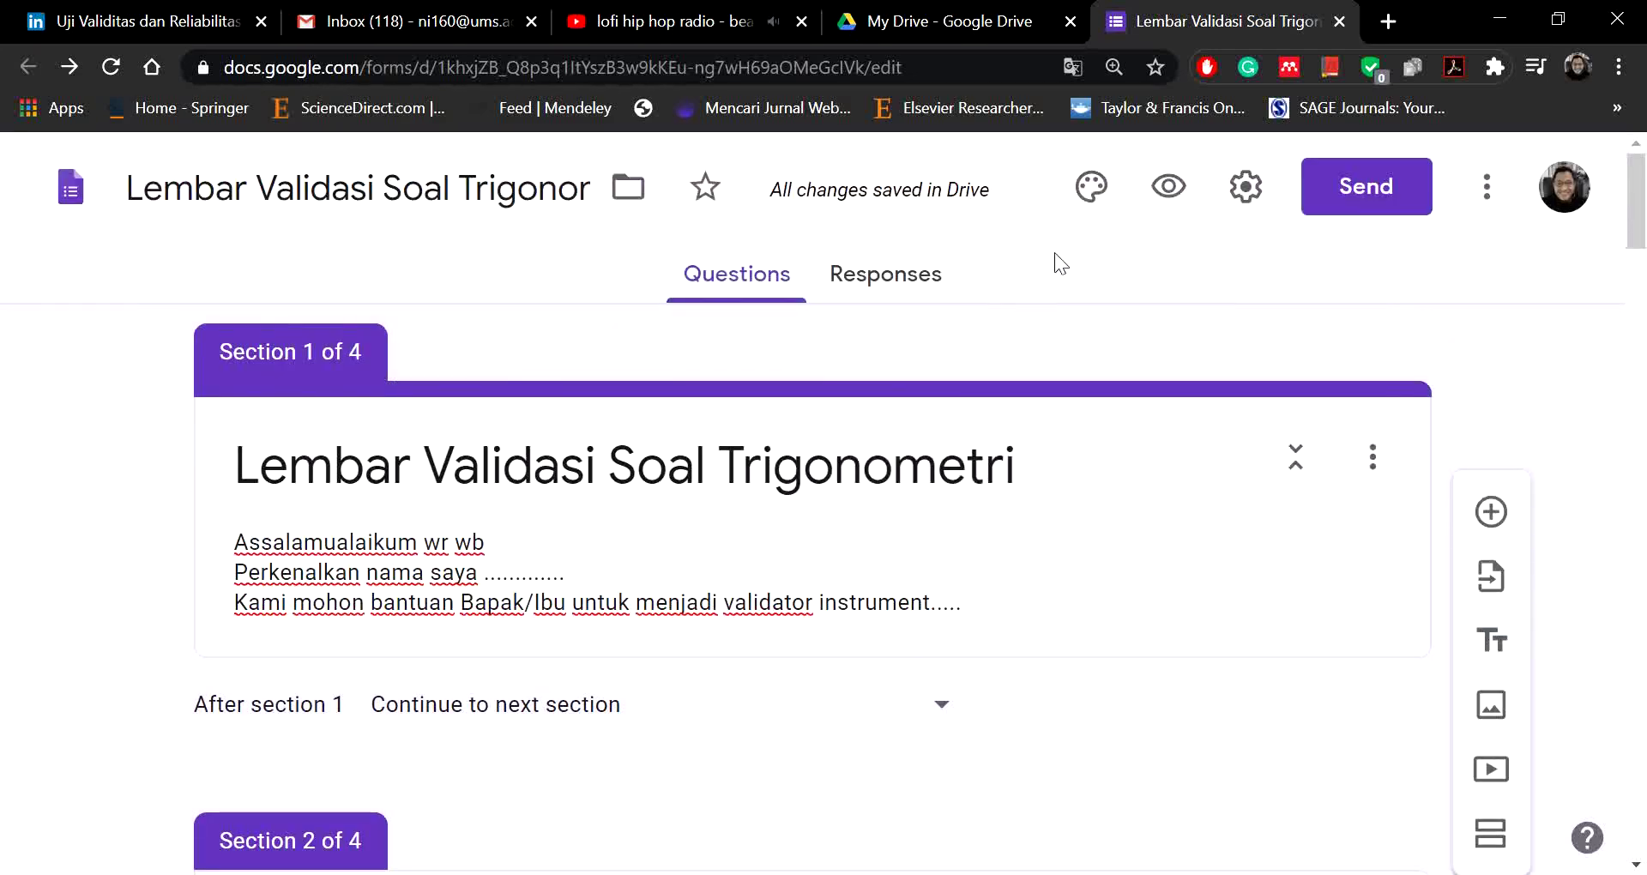
{"action": "left_click", "coordinate": [1168, 206]}
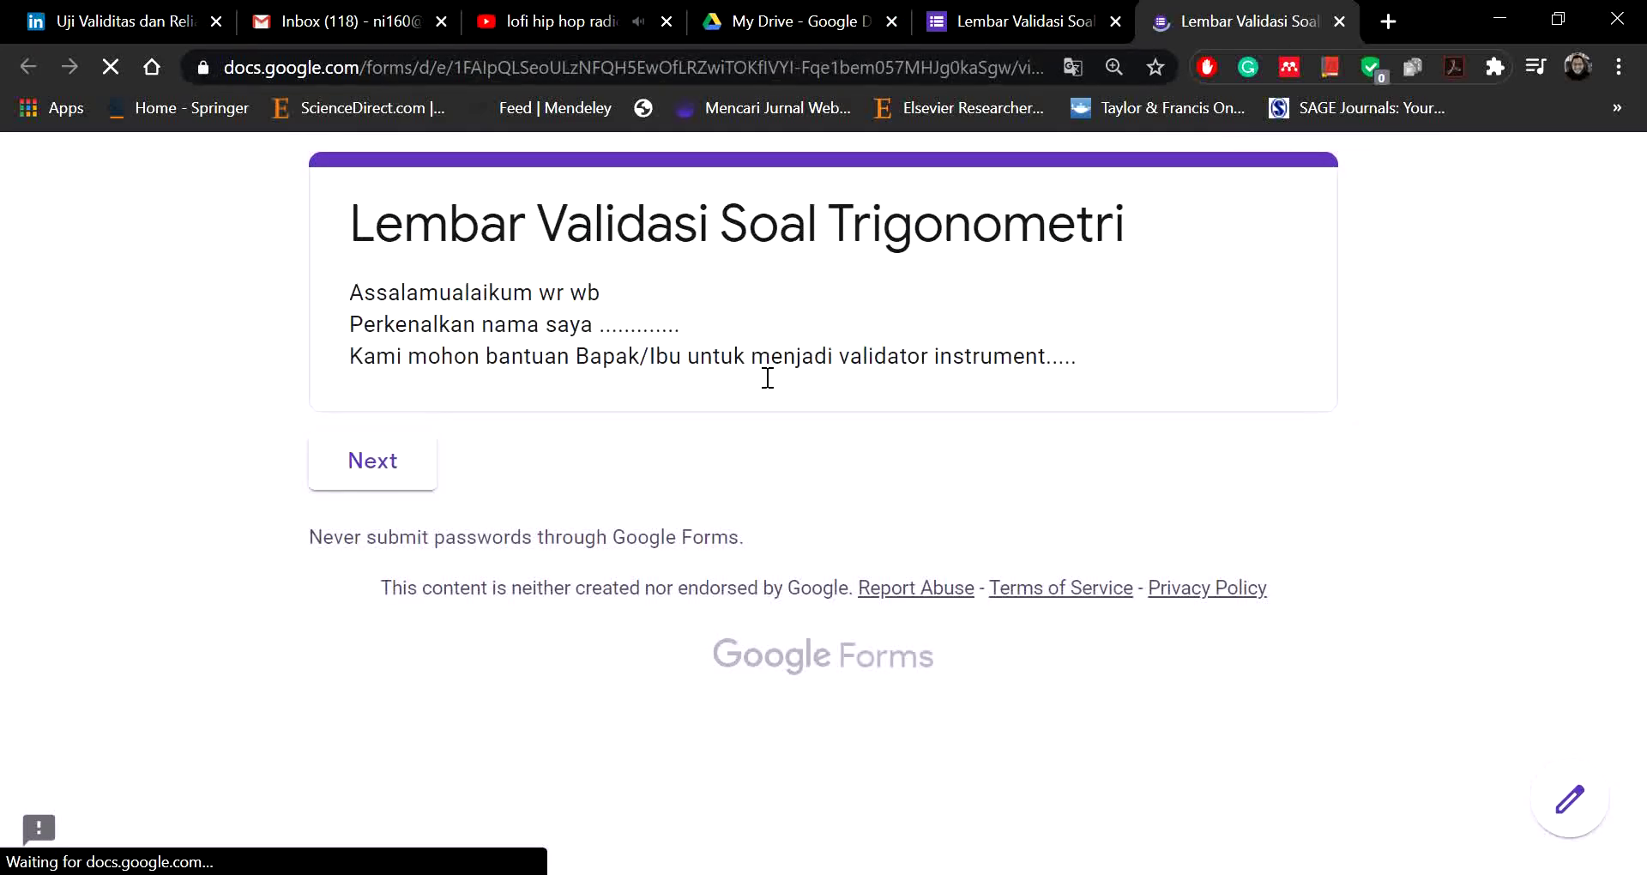
{"action": "left_click", "coordinate": [377, 463]}
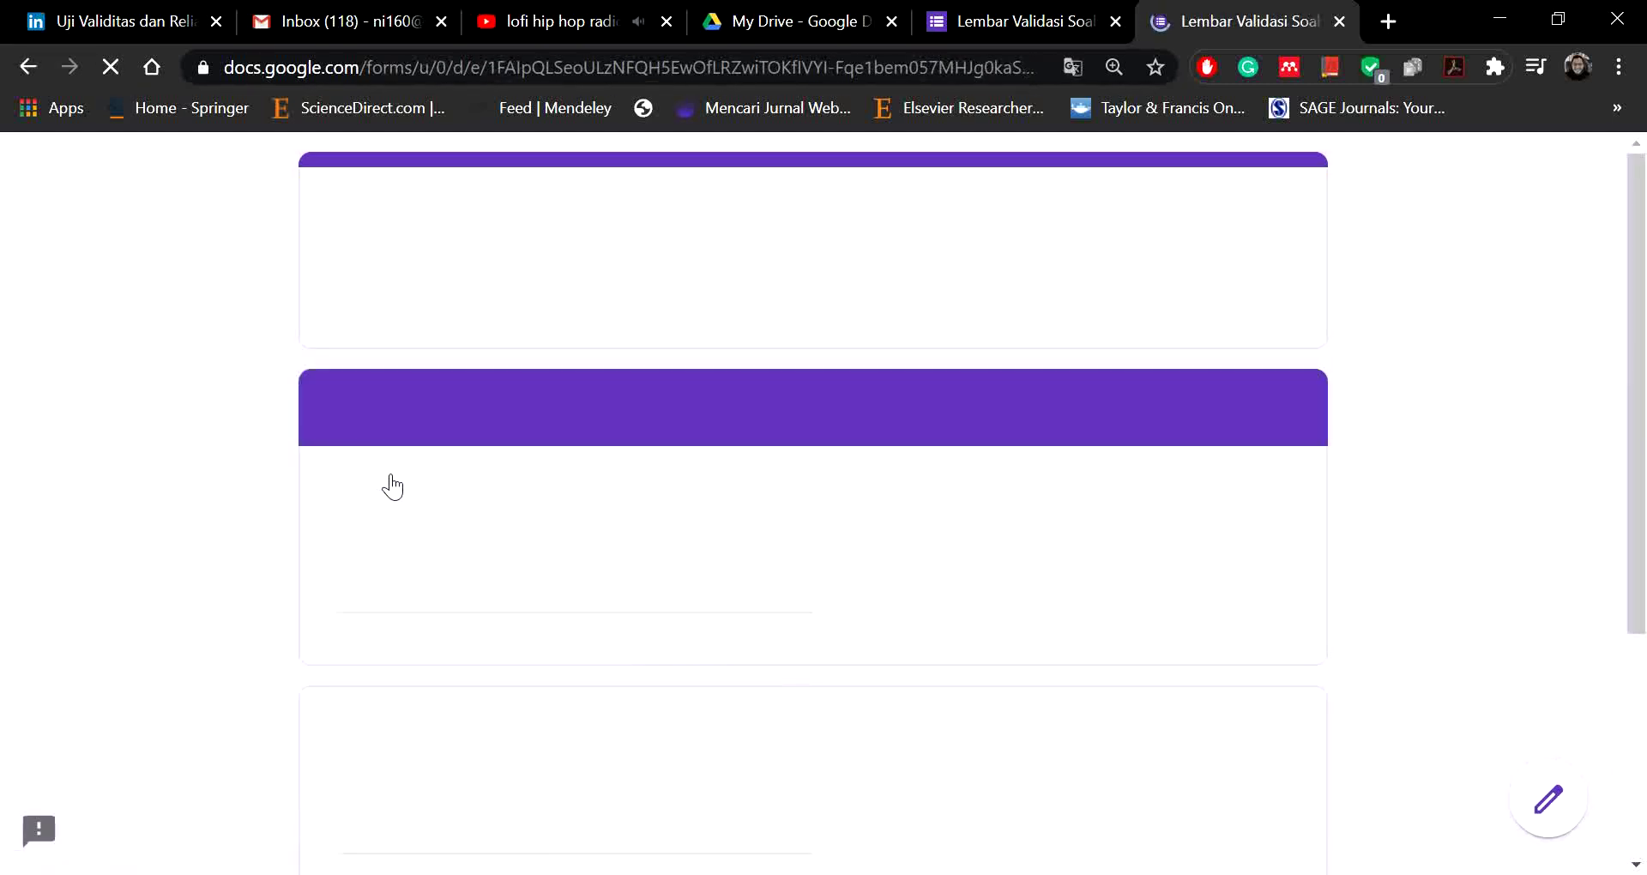
{"action": "left_click", "coordinate": [513, 592]}
{"action": "type", "text": "aselole"}
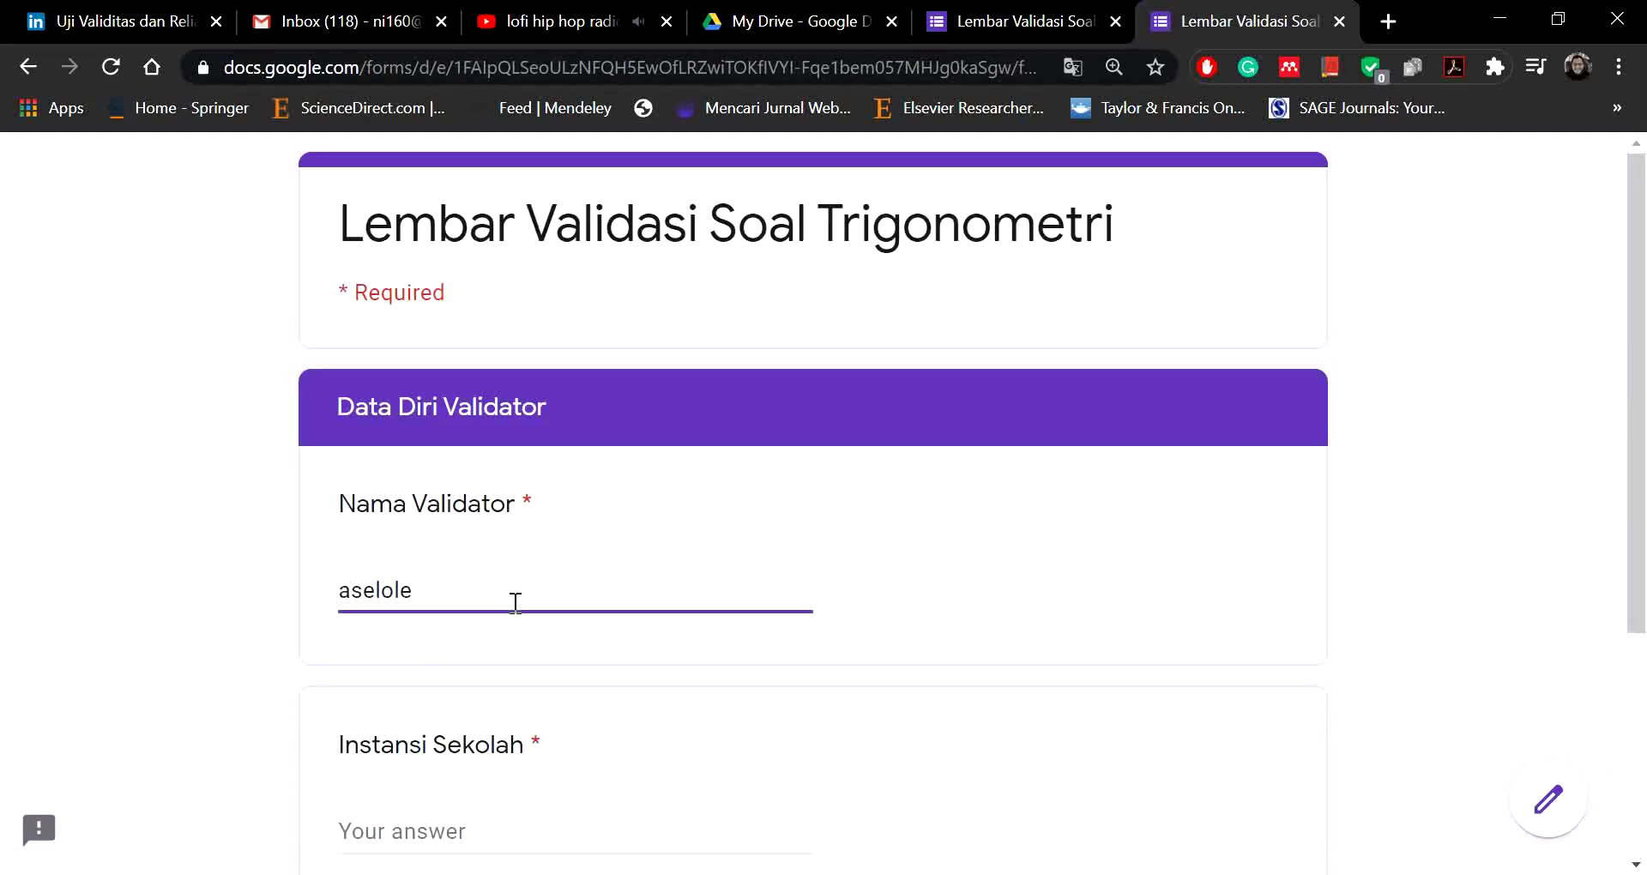
Step: Enter "aselole" as the Instansi Sekolah and continue to the Uji Validitas page
{"action": "key", "text": "Tab"}
{"action": "scroll", "coordinate": [532, 712], "scroll_direction": "down", "scroll_amount": 4}
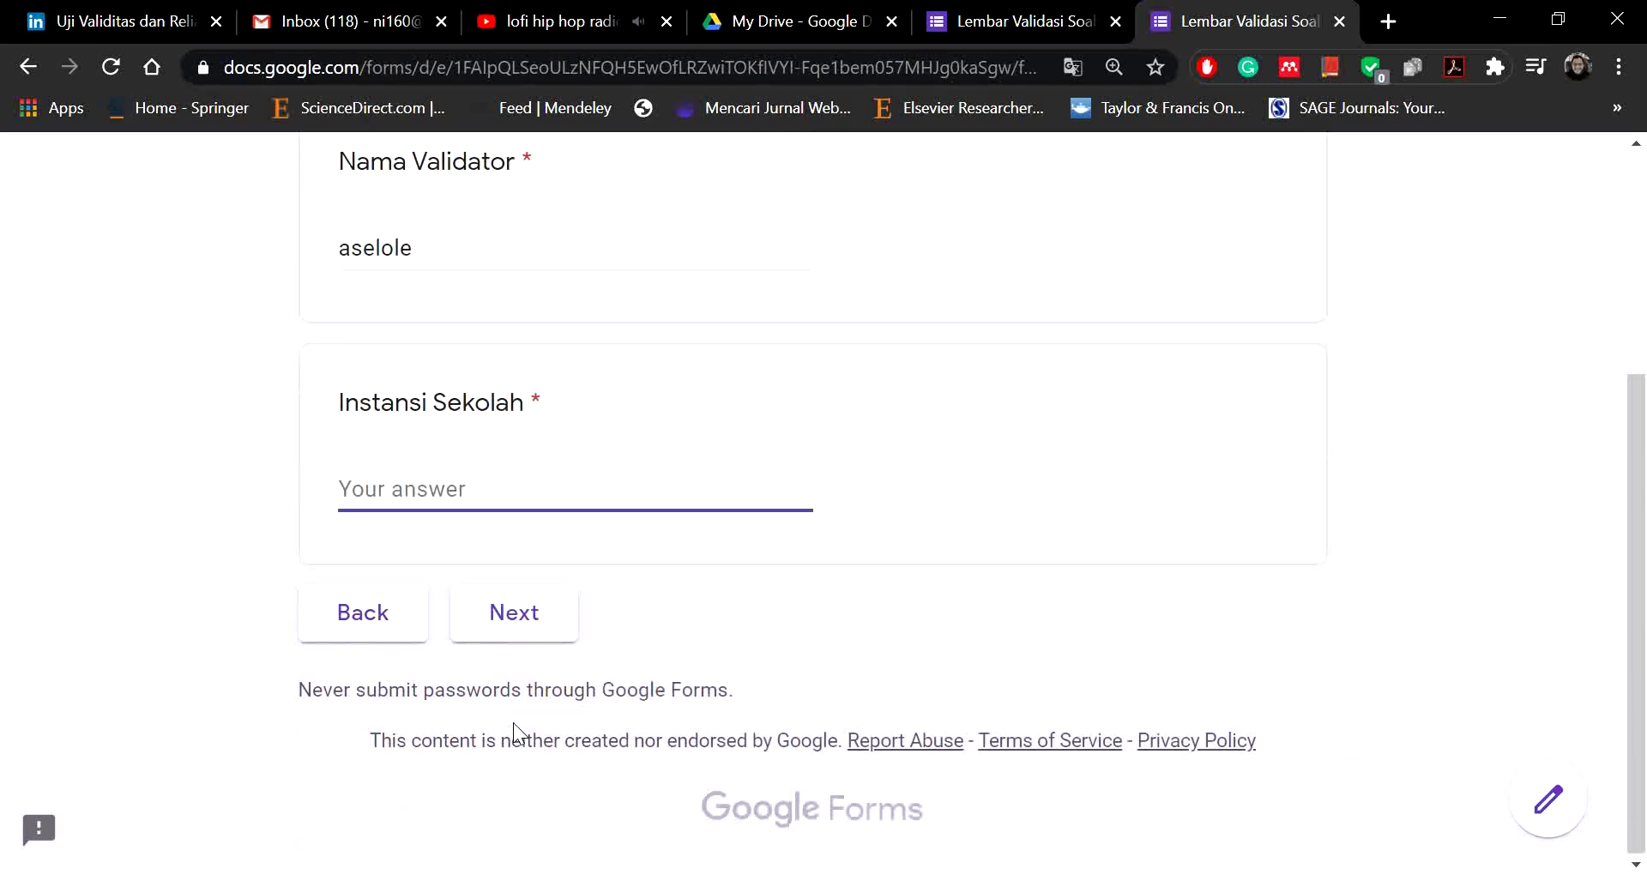
{"action": "type", "text": "aselole"}
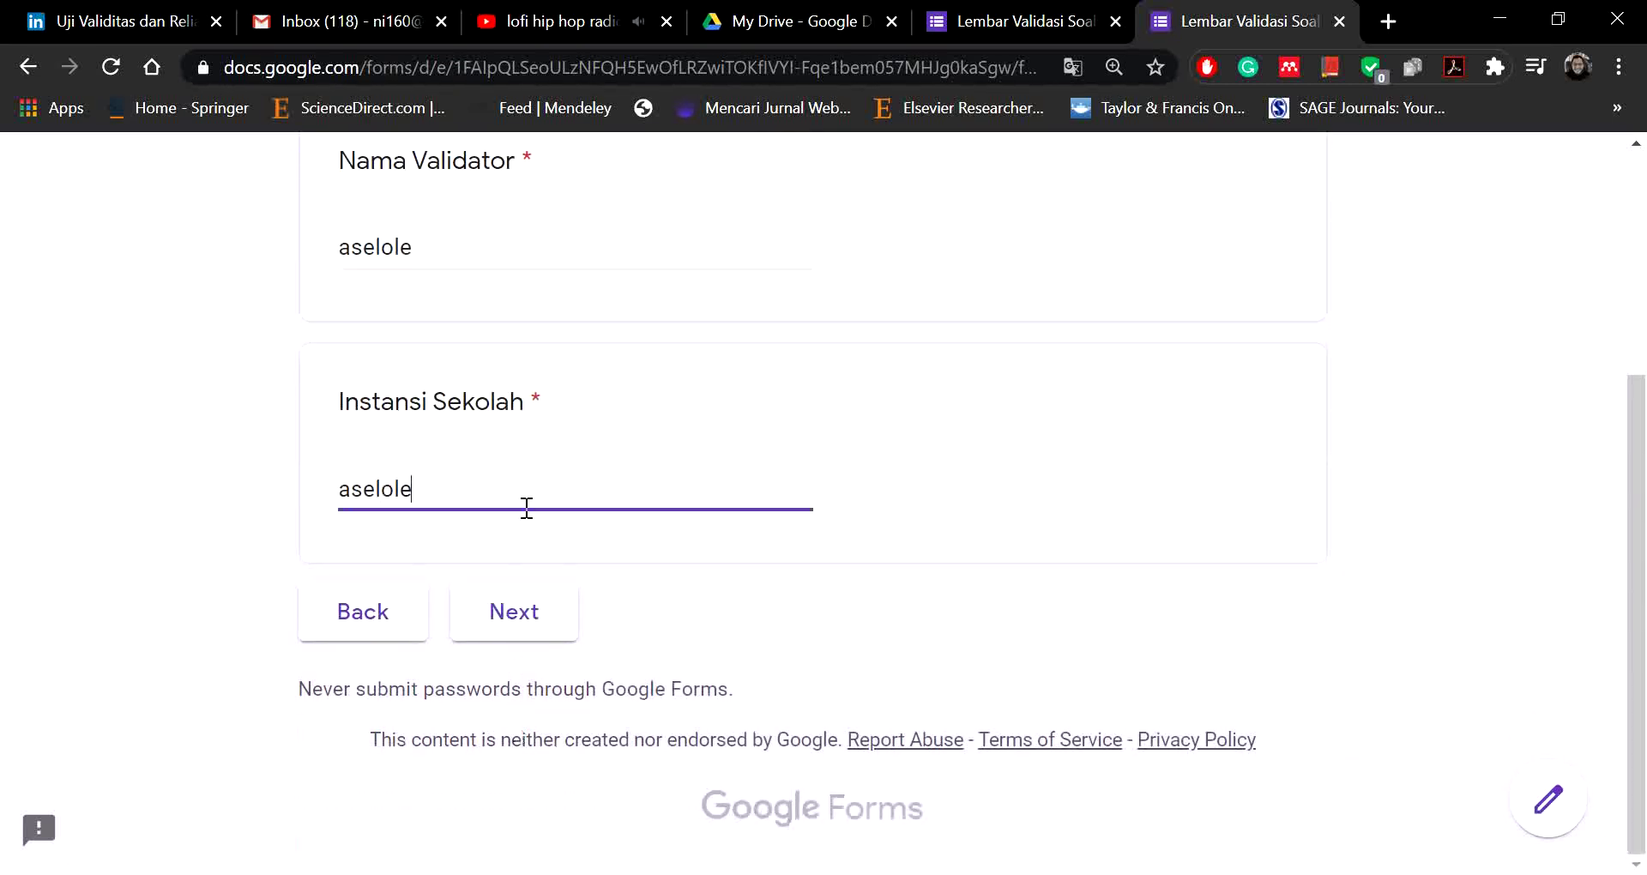
{"action": "left_click", "coordinate": [545, 595]}
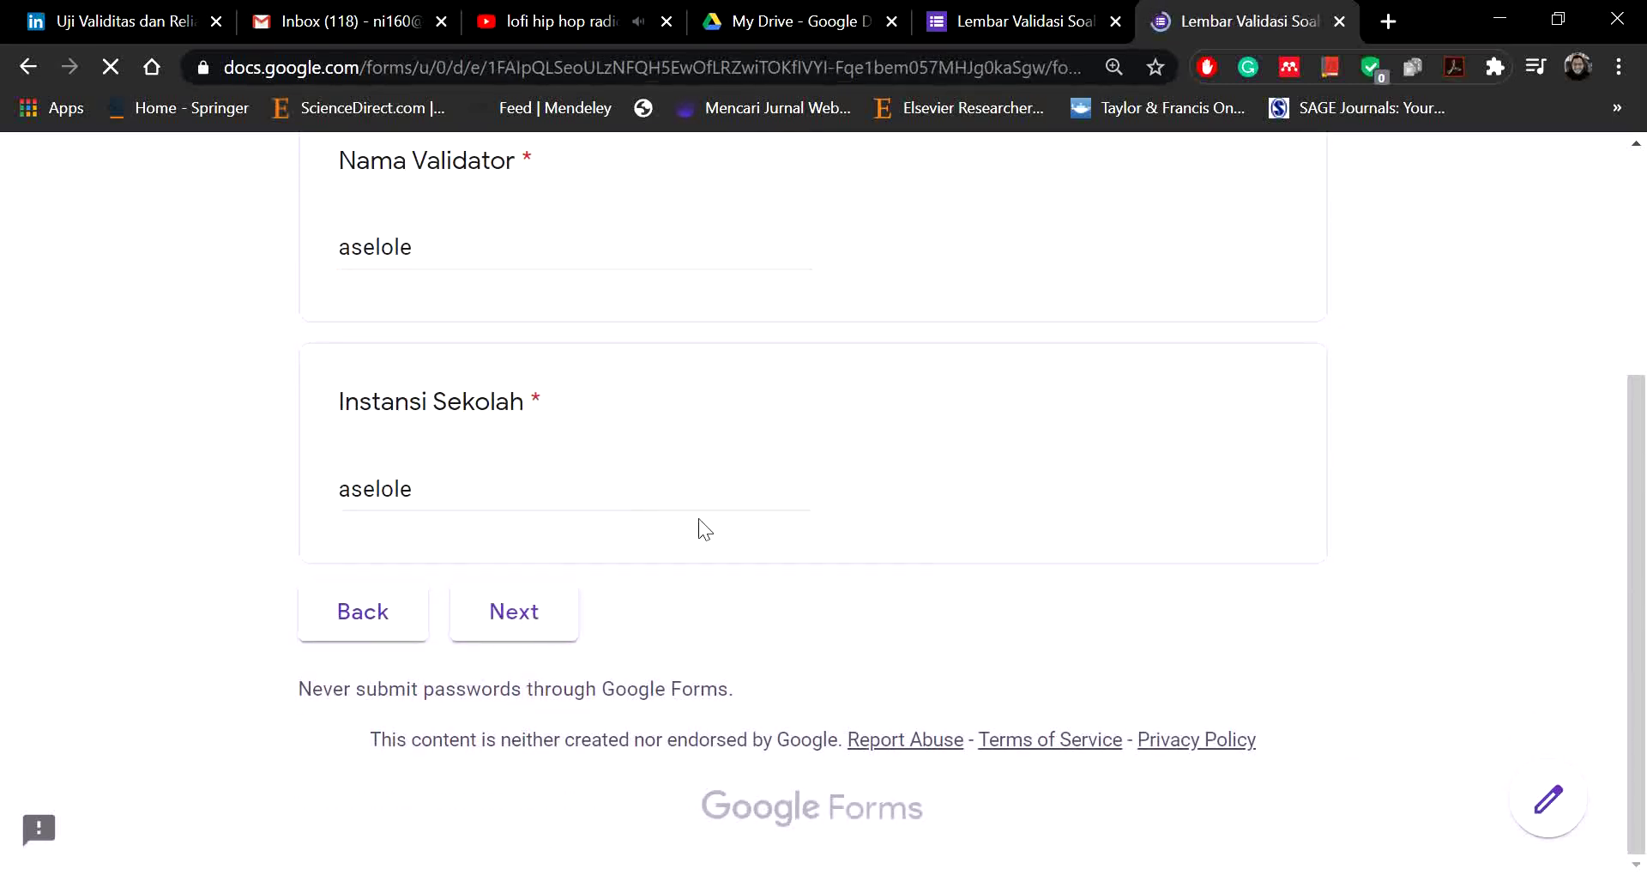
Step: Answer question 1 with 4 for Soal 1 and Soal 4, and 3 for Soal 2 and Soal 3
{"action": "scroll", "coordinate": [740, 506], "scroll_direction": "down", "scroll_amount": 5}
{"action": "left_click", "coordinate": [634, 550]}
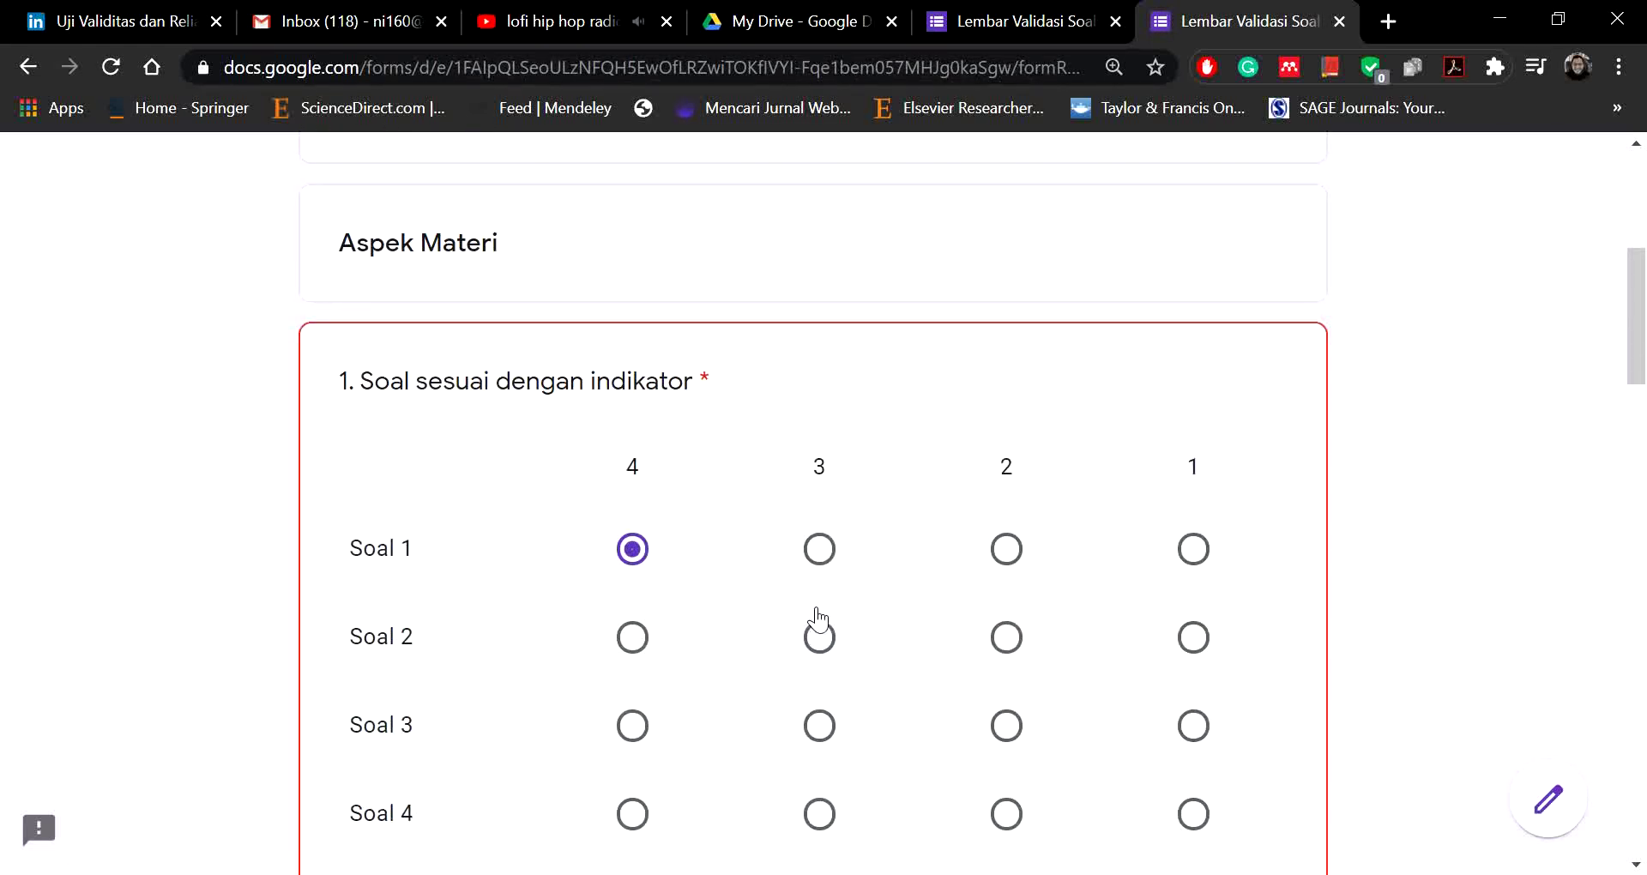
{"action": "left_click", "coordinate": [819, 636]}
{"action": "left_click", "coordinate": [819, 725]}
{"action": "left_click", "coordinate": [632, 813]}
Step: Answer question 2 with 4 for Soal 1, Soal 3 and Soal 4, and 3 for Soal 2
{"action": "scroll", "coordinate": [737, 722], "scroll_direction": "down", "scroll_amount": 7}
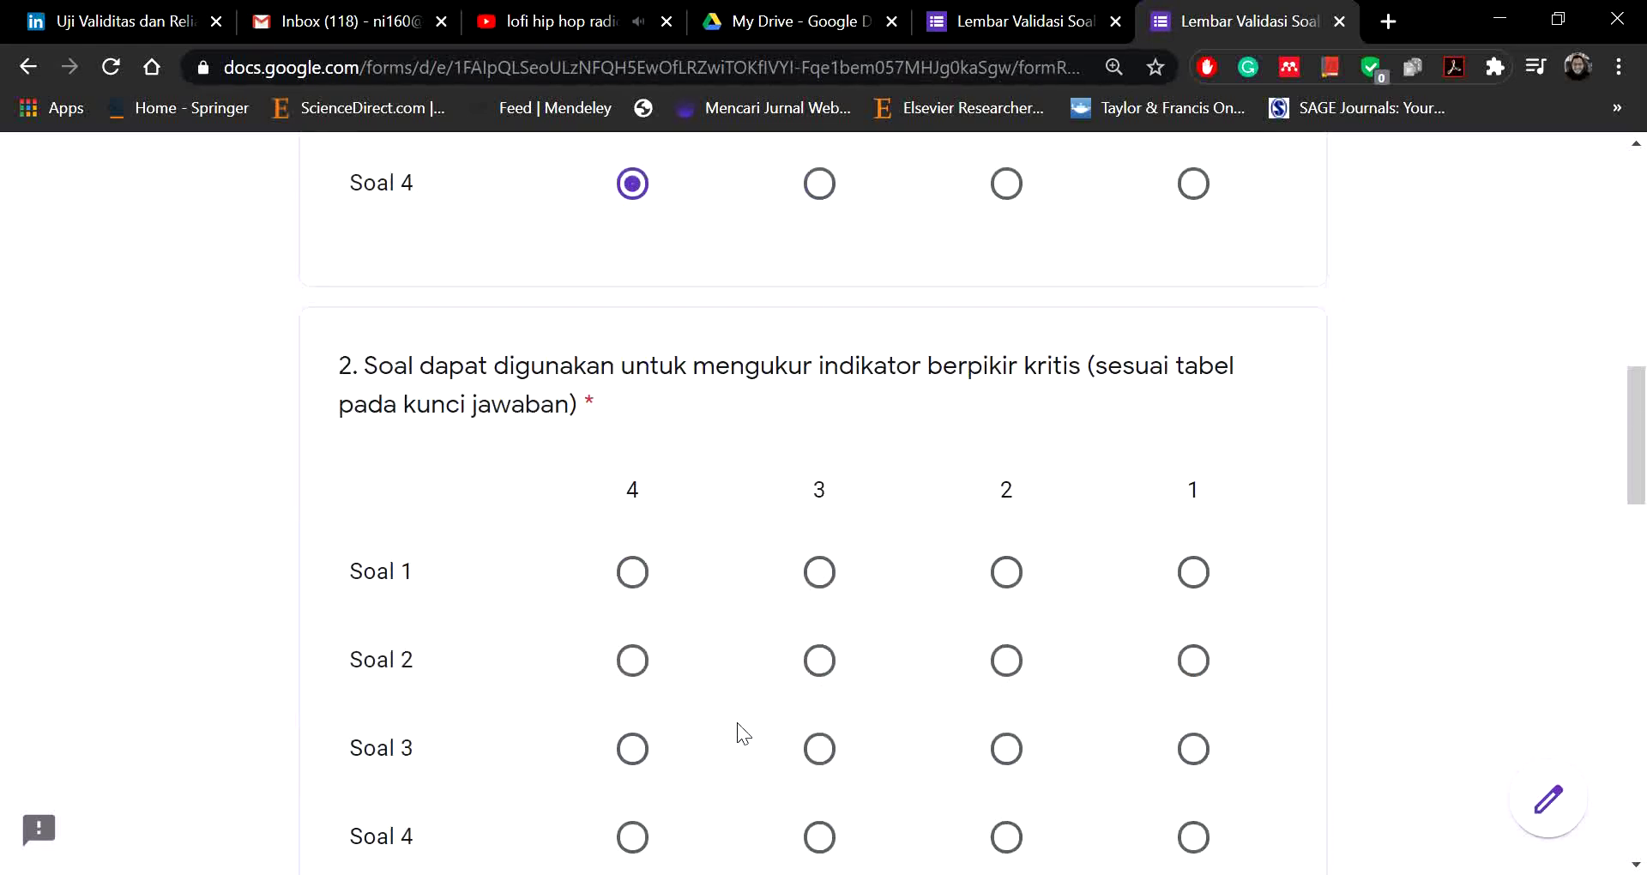
{"action": "left_click", "coordinate": [632, 559]}
{"action": "left_click", "coordinate": [819, 648]}
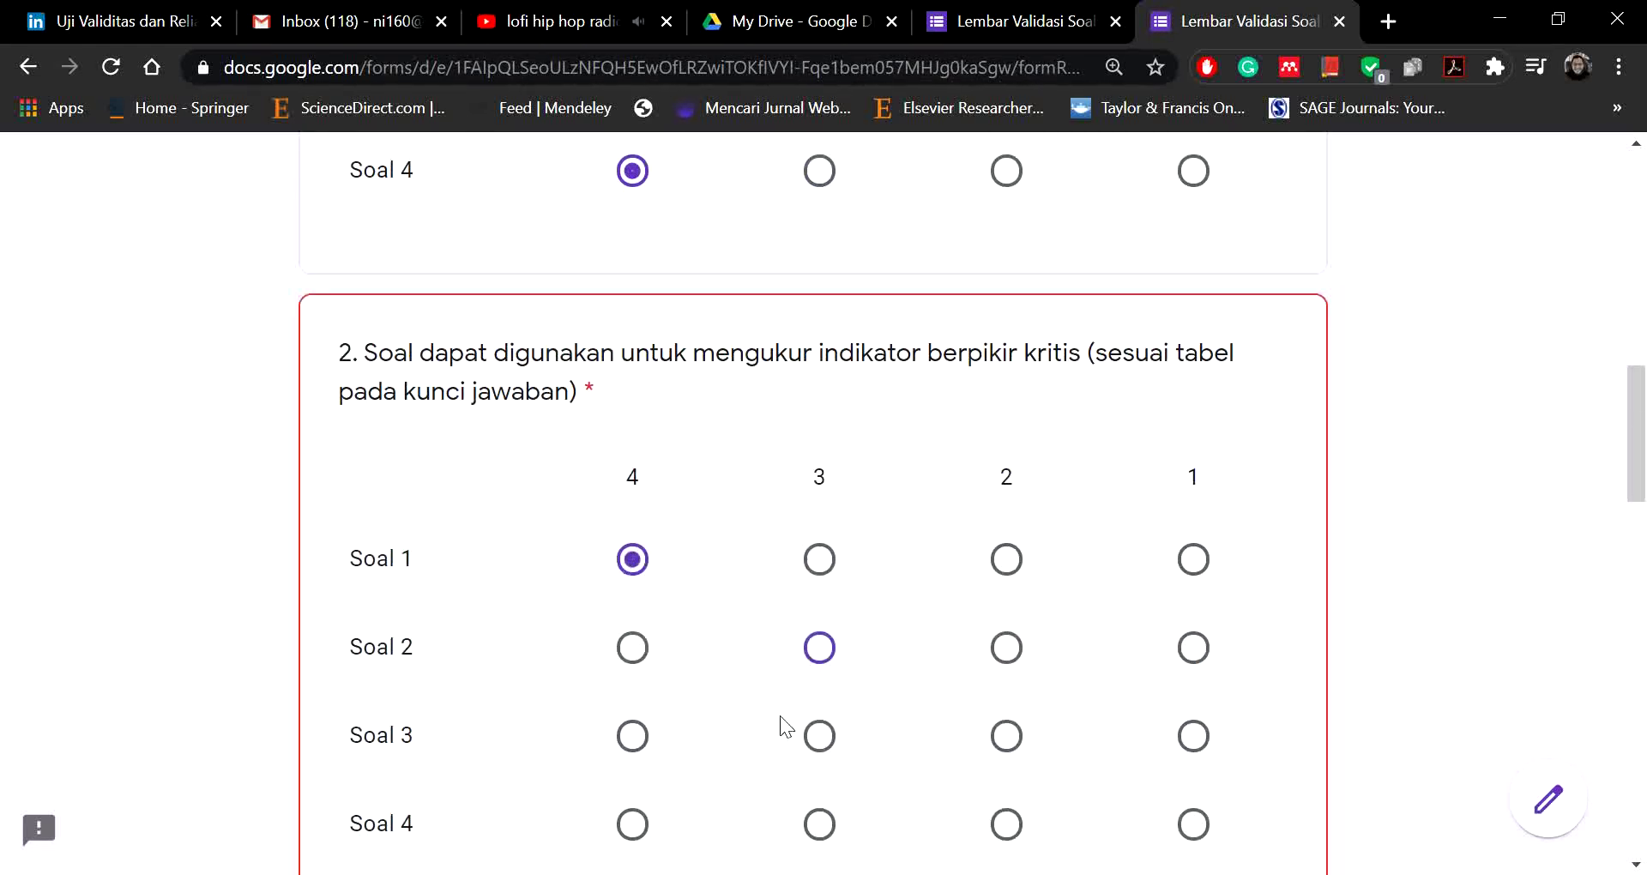
{"action": "left_click", "coordinate": [632, 736]}
{"action": "left_click", "coordinate": [632, 823]}
Step: Answer question 3 under Aspek Konstruksi with 4 for Soal 1, Soal 3 and Soal 4, and 3 for Soal 2
{"action": "scroll", "coordinate": [734, 742], "scroll_direction": "down", "scroll_amount": 7}
{"action": "left_click", "coordinate": [632, 669]}
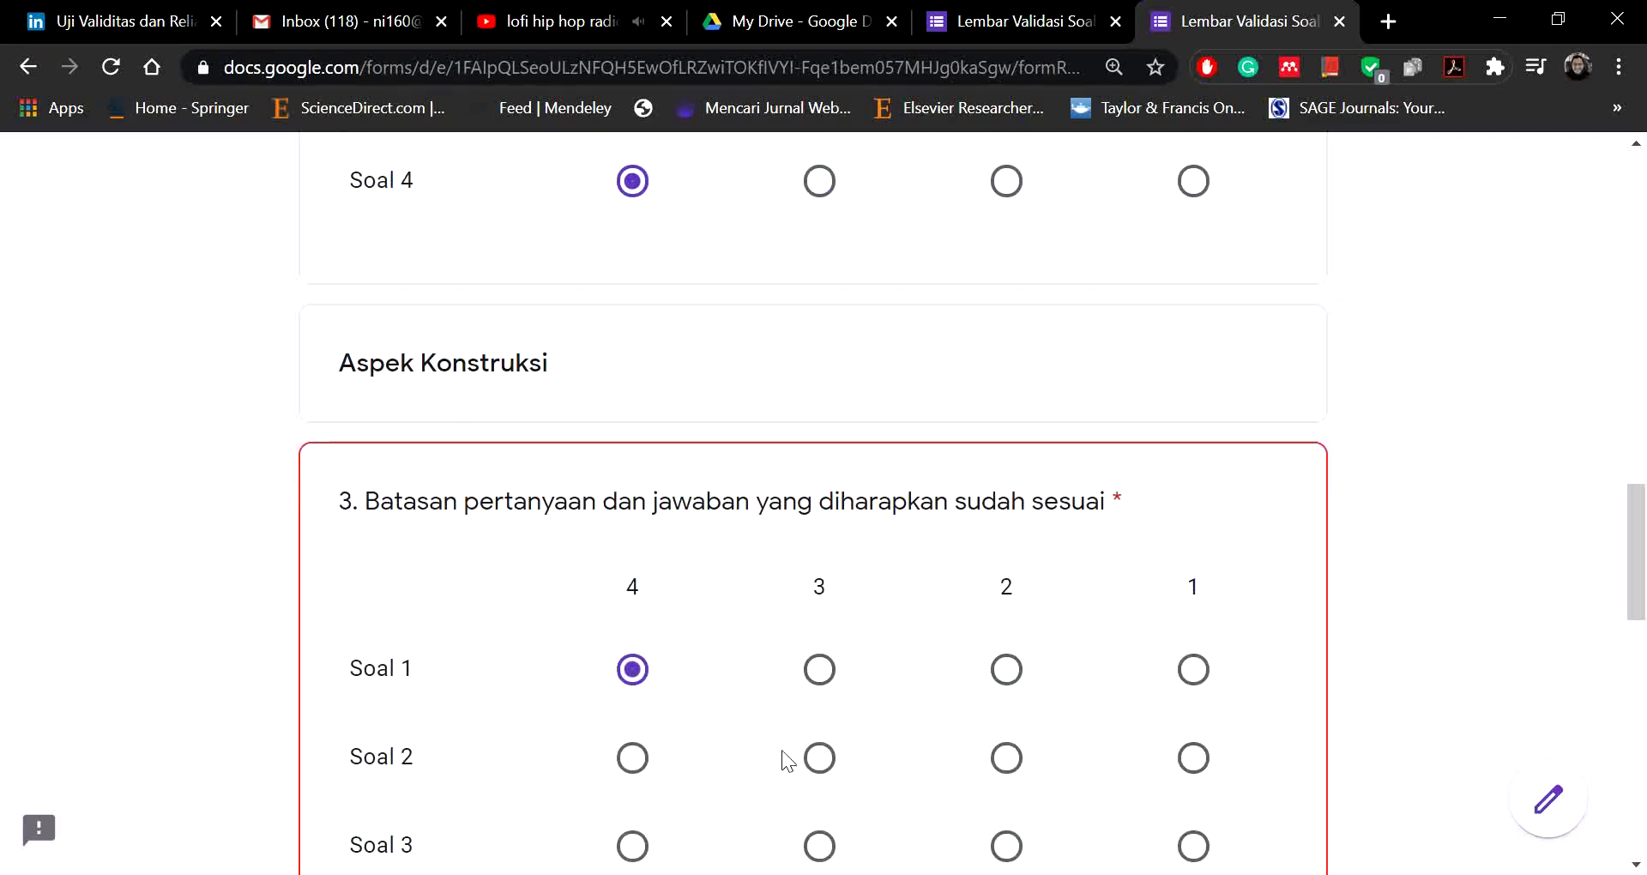
{"action": "left_click", "coordinate": [784, 754]}
{"action": "scroll", "coordinate": [729, 786], "scroll_direction": "down", "scroll_amount": 5}
{"action": "left_click", "coordinate": [636, 424]}
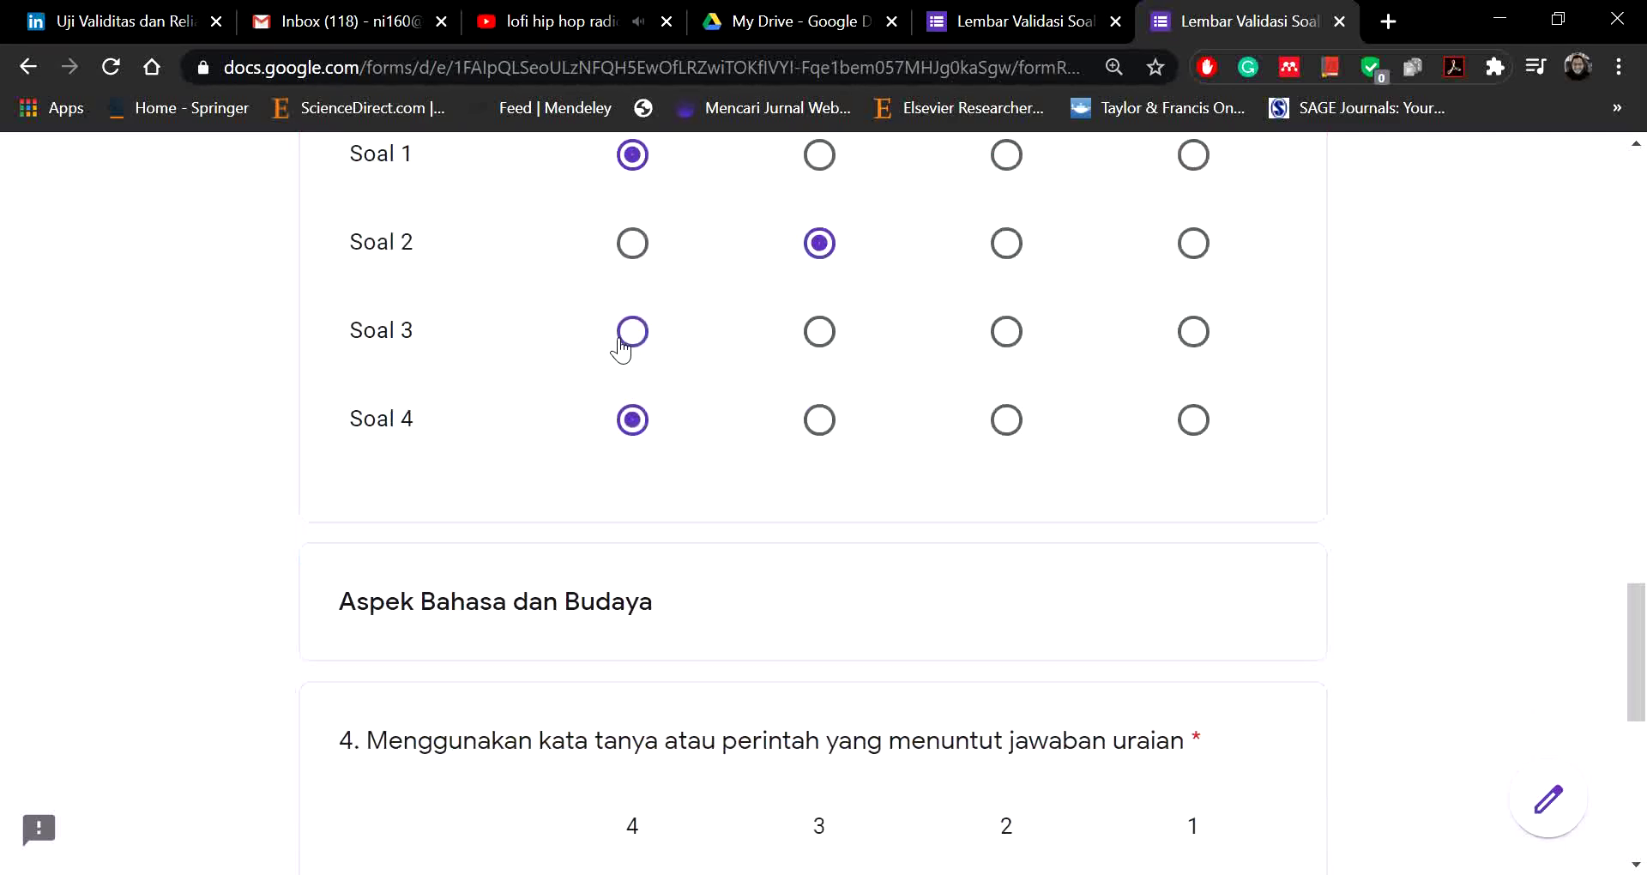
{"action": "left_click", "coordinate": [630, 336]}
Step: Answer question 4 under Aspek Bahasa dan Budaya with 3 for Soal 1 and Soal 2, and 4 for Soal 3 and Soal 4
{"action": "scroll", "coordinate": [826, 730], "scroll_direction": "down", "scroll_amount": 6}
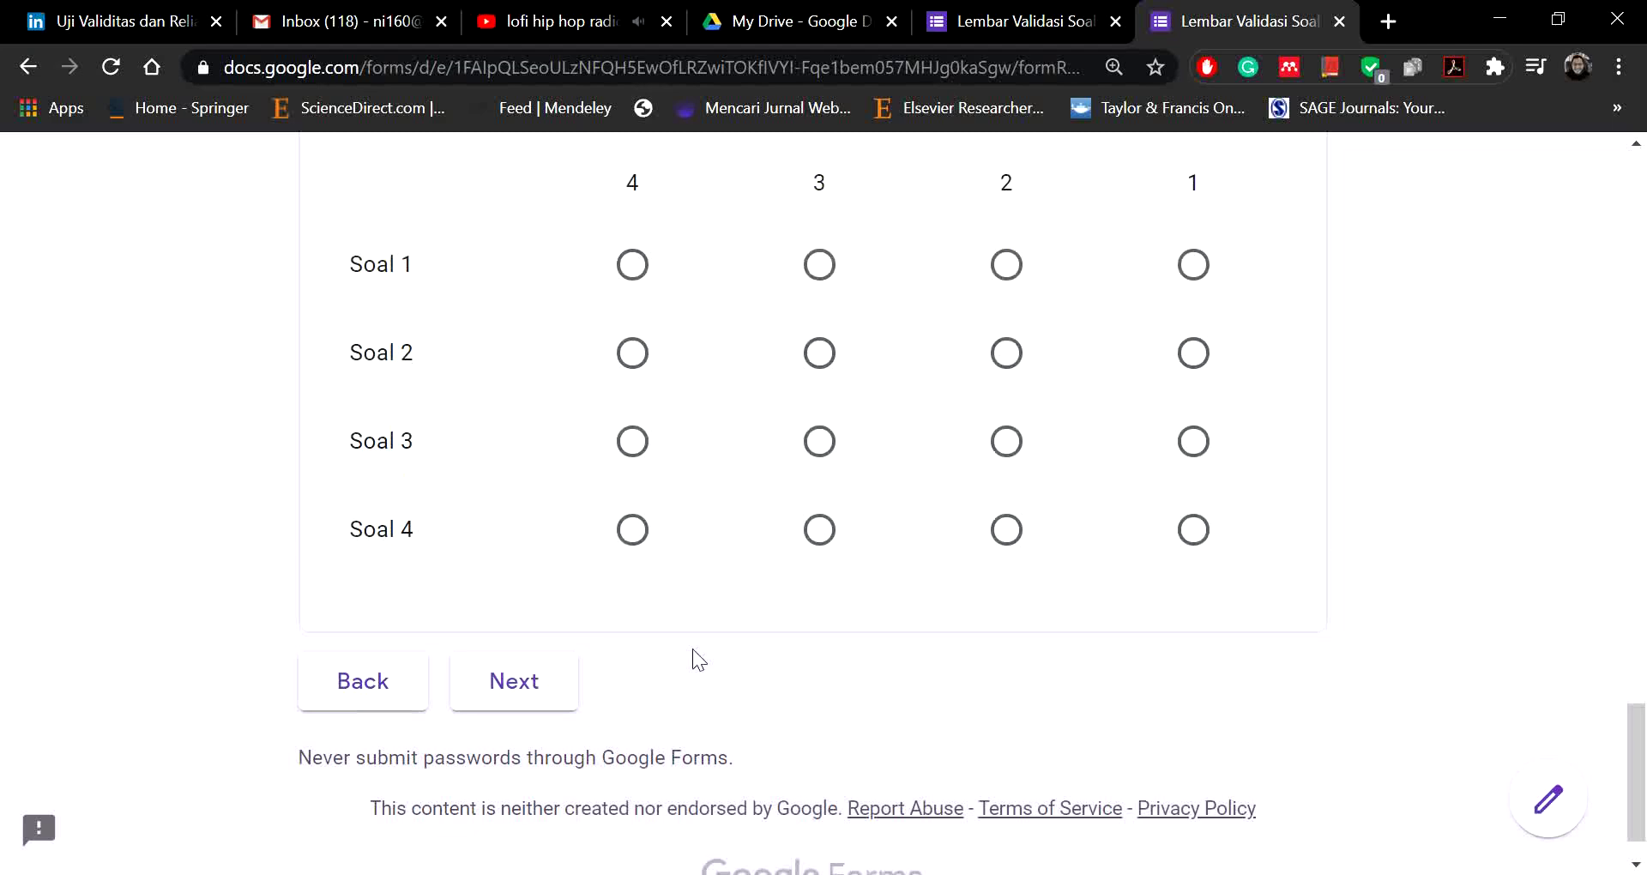
{"action": "left_click", "coordinate": [633, 525]}
{"action": "left_click", "coordinate": [632, 442]}
{"action": "left_click", "coordinate": [822, 352]}
{"action": "left_click", "coordinate": [823, 266]}
Step: Review the whole Uji Validitas page, checking the order of the aspect headings and the answers to all four questions
{"action": "scroll", "coordinate": [614, 381], "scroll_direction": "up", "scroll_amount": 20}
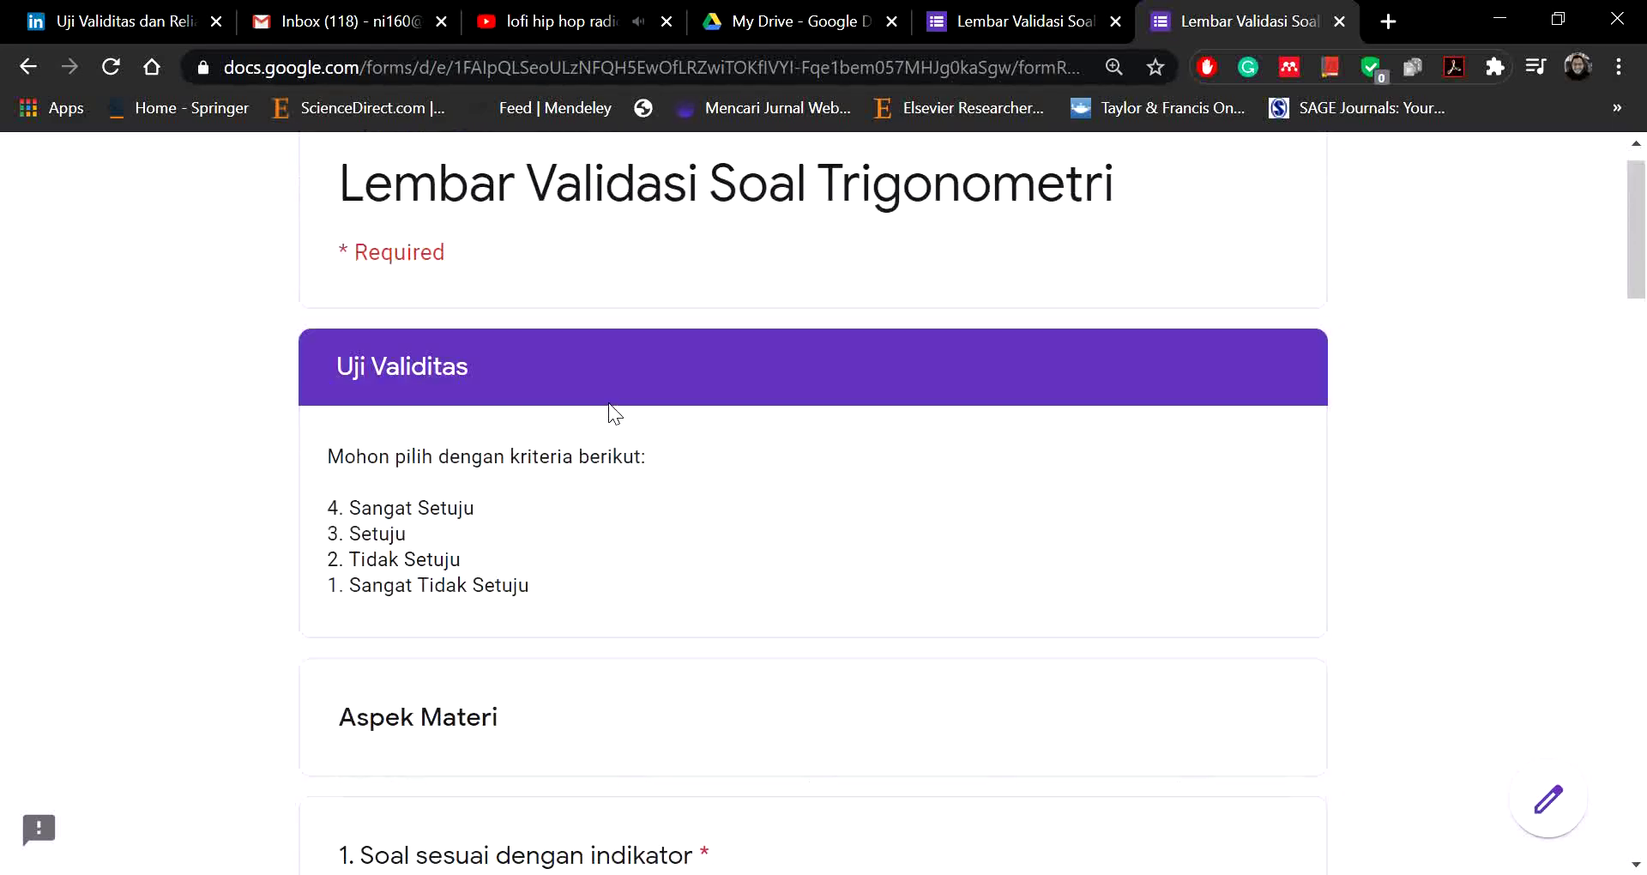
{"action": "scroll", "coordinate": [609, 403], "scroll_direction": "down", "scroll_amount": 20}
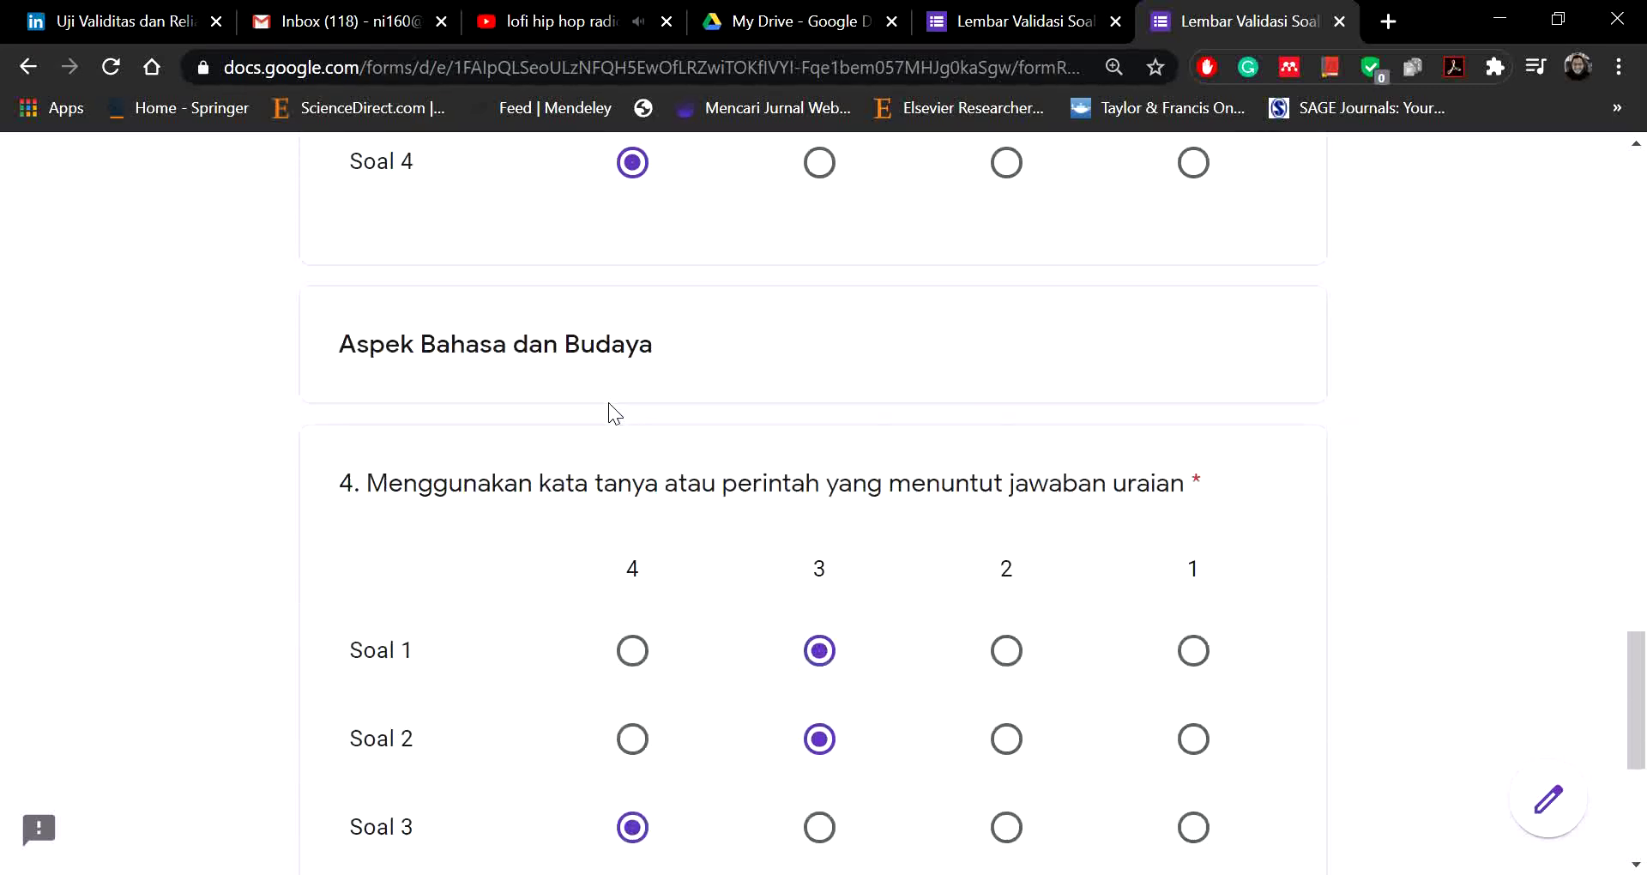
{"action": "scroll", "coordinate": [609, 403], "scroll_direction": "down", "scroll_amount": 5}
{"action": "scroll", "coordinate": [583, 412], "scroll_direction": "up", "scroll_amount": 6}
{"action": "scroll", "coordinate": [589, 411], "scroll_direction": "down", "scroll_amount": 6}
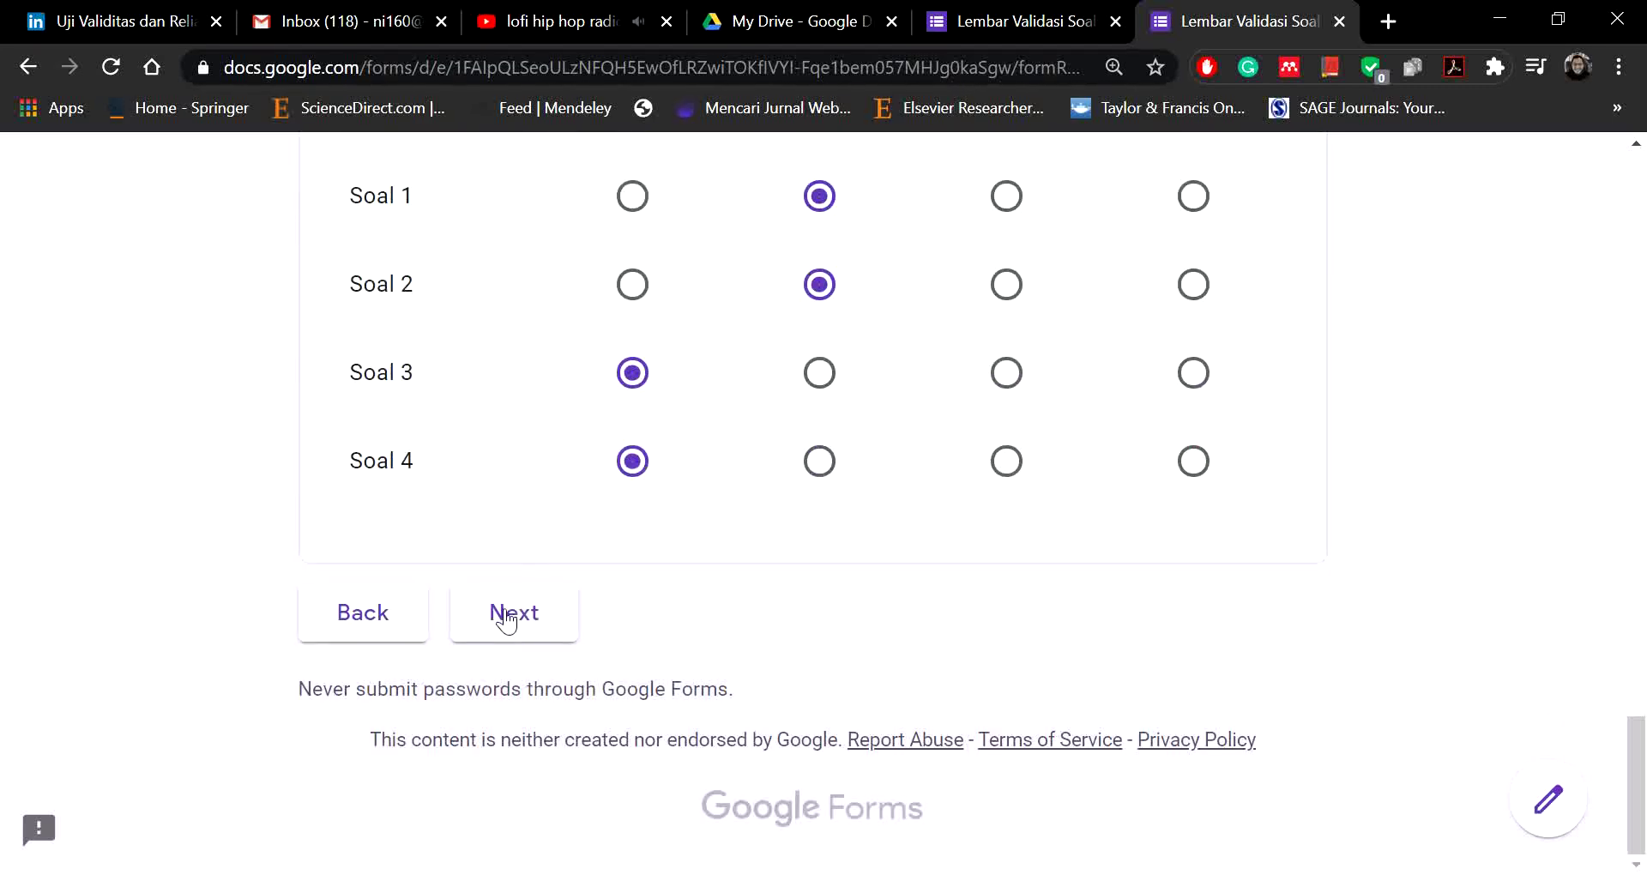
{"action": "scroll", "coordinate": [536, 606], "scroll_direction": "up", "scroll_amount": 8}
{"action": "scroll", "coordinate": [533, 650], "scroll_direction": "down", "scroll_amount": 1}
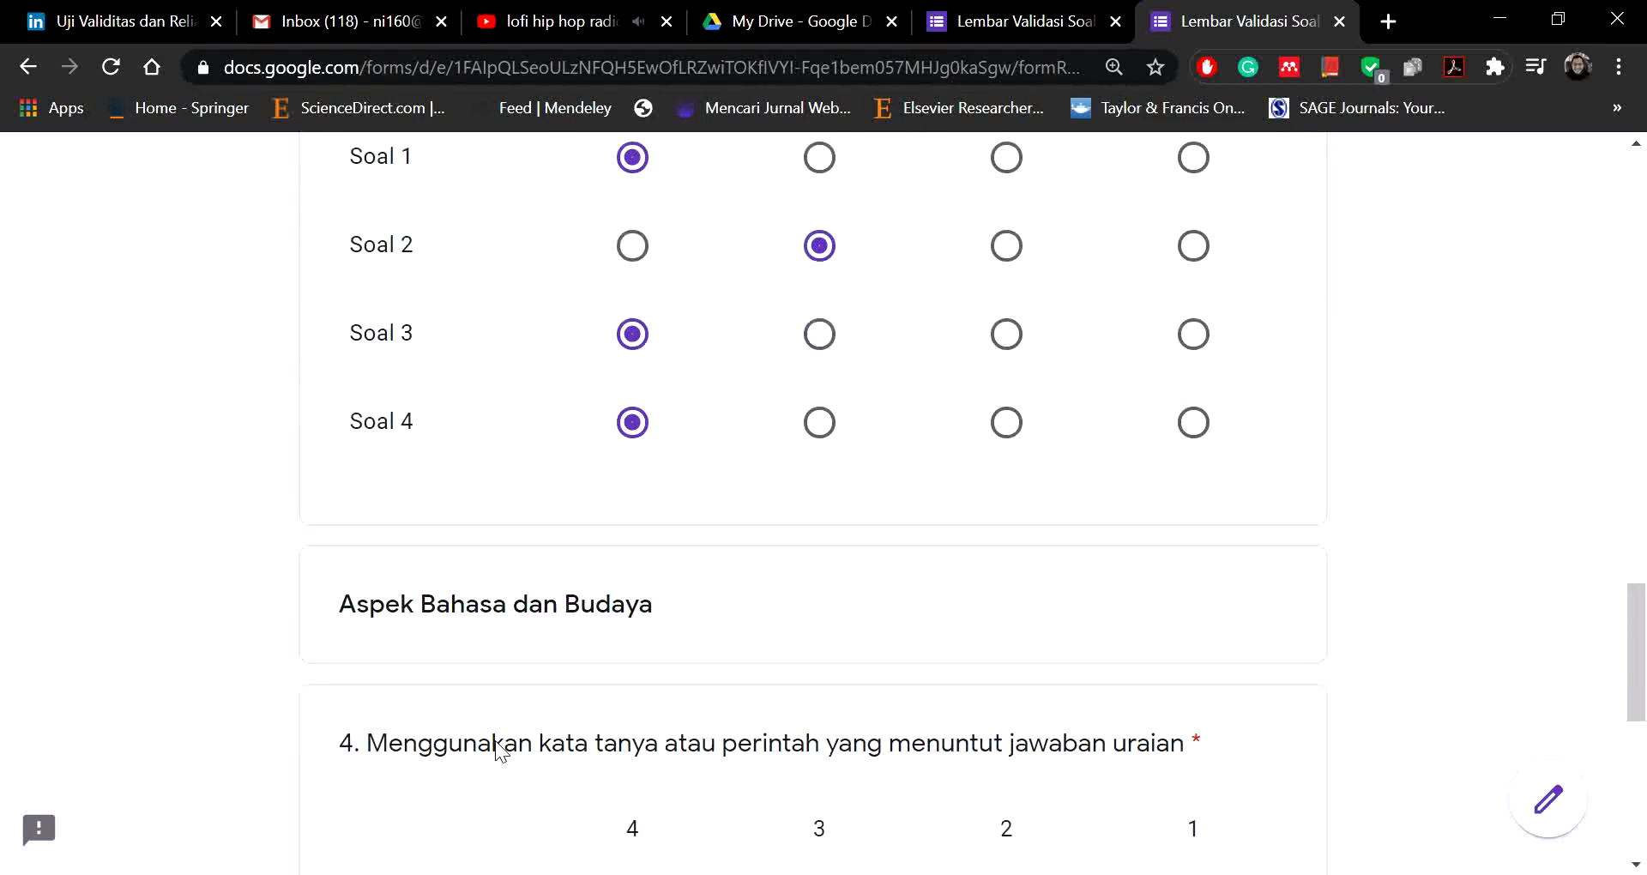
{"action": "scroll", "coordinate": [500, 751], "scroll_direction": "down", "scroll_amount": 4}
{"action": "scroll", "coordinate": [944, 497], "scroll_direction": "down", "scroll_amount": 4}
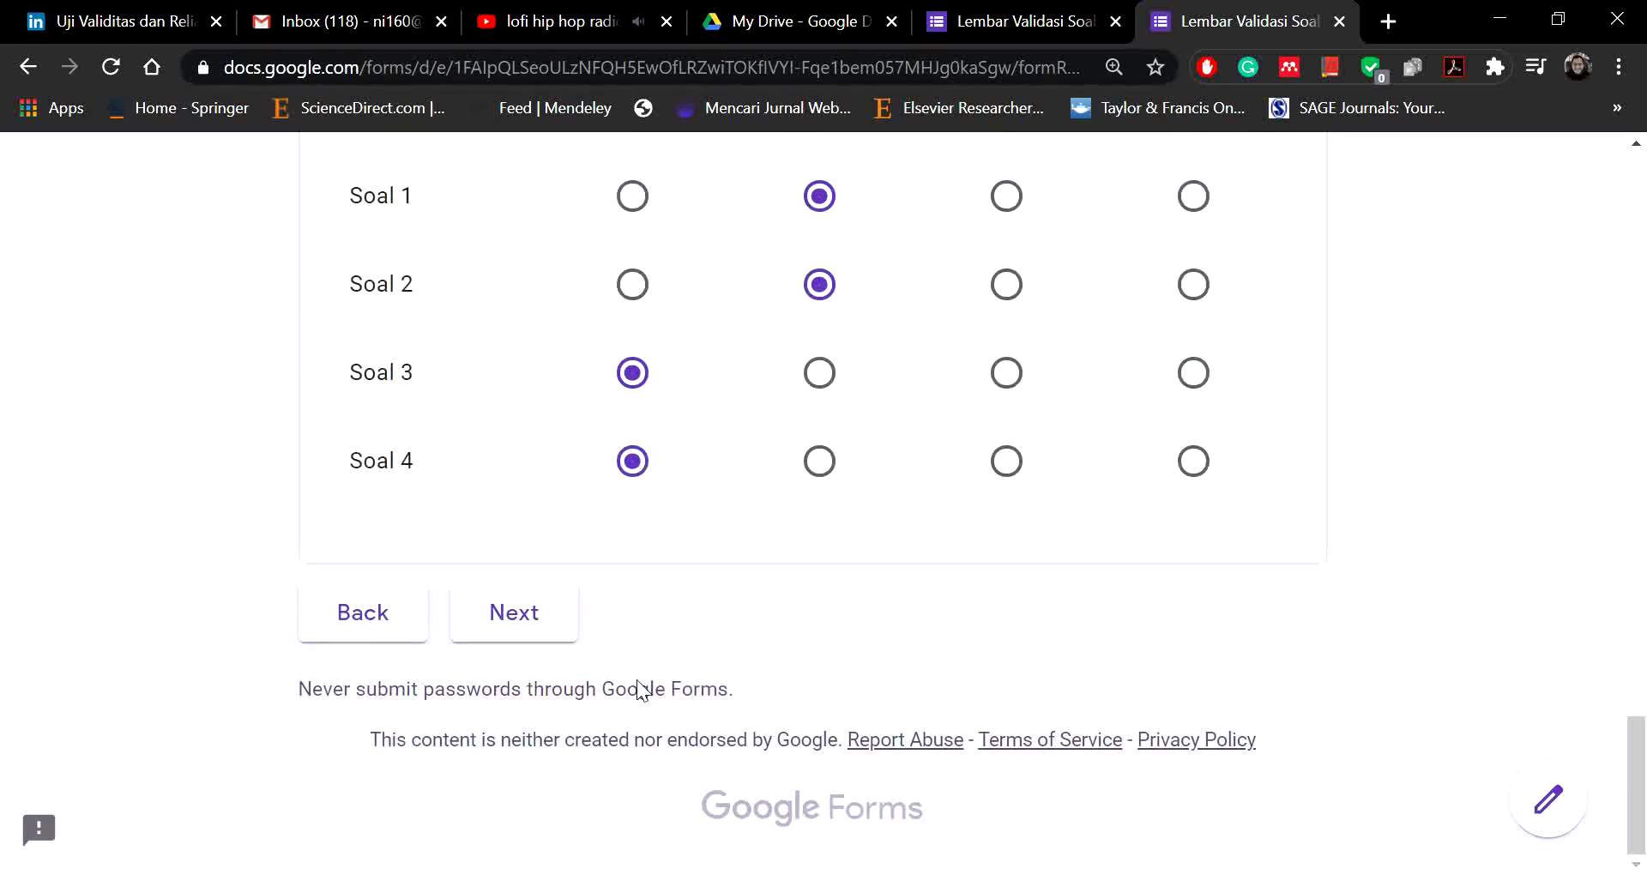
Step: Submit the response from the Ucapan Terimakasih page and open the response summary in the form editor
{"action": "left_click", "coordinate": [519, 624]}
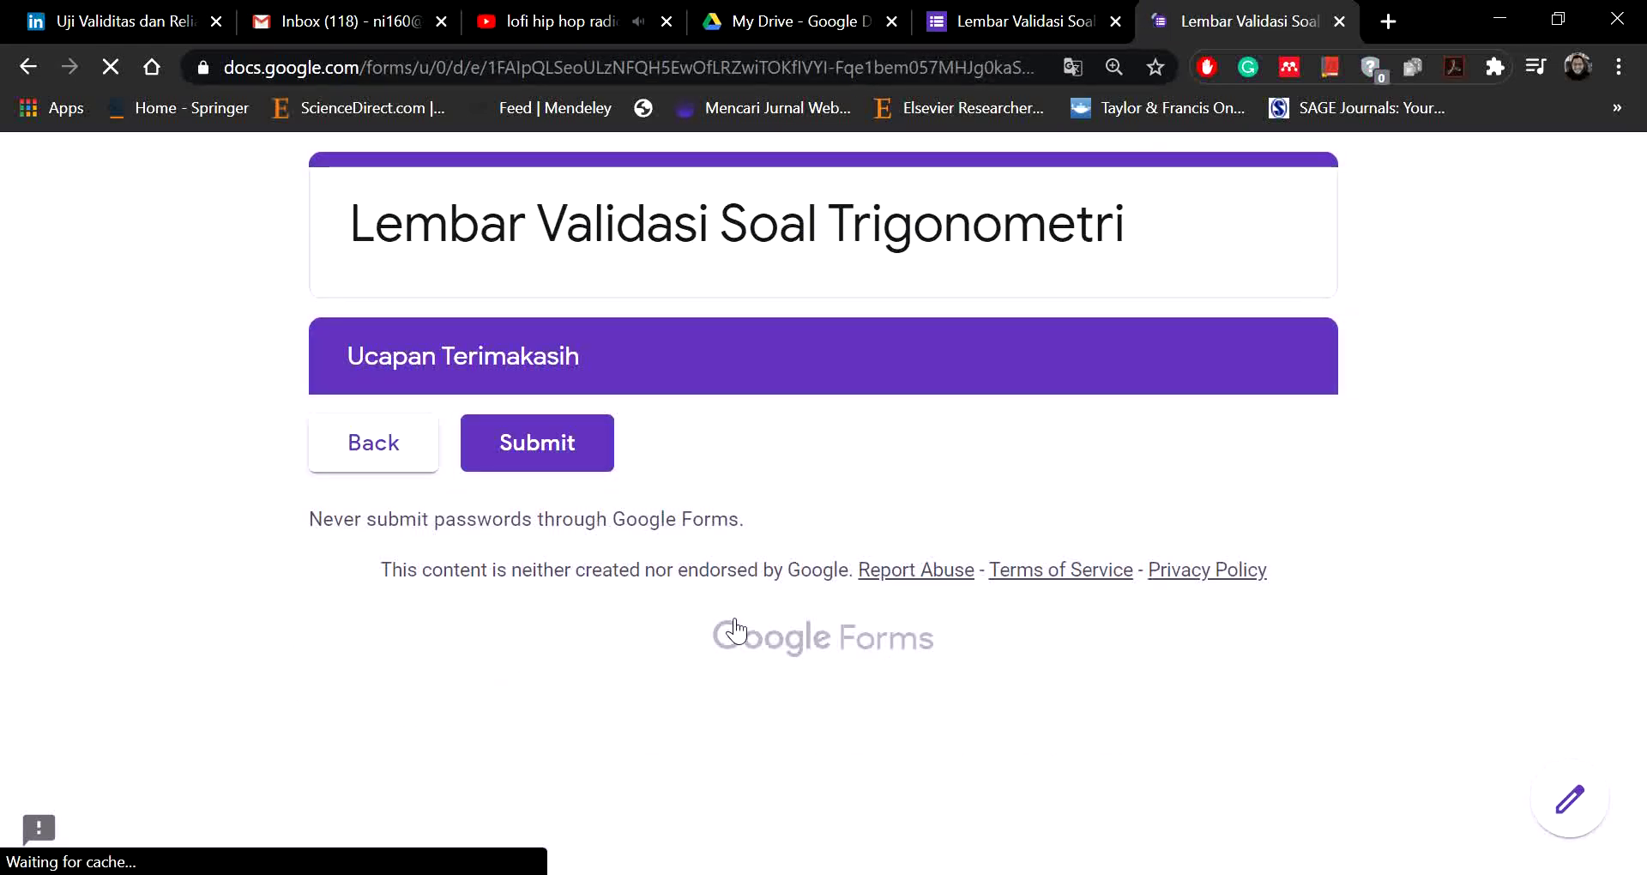
{"action": "left_click", "coordinate": [575, 452]}
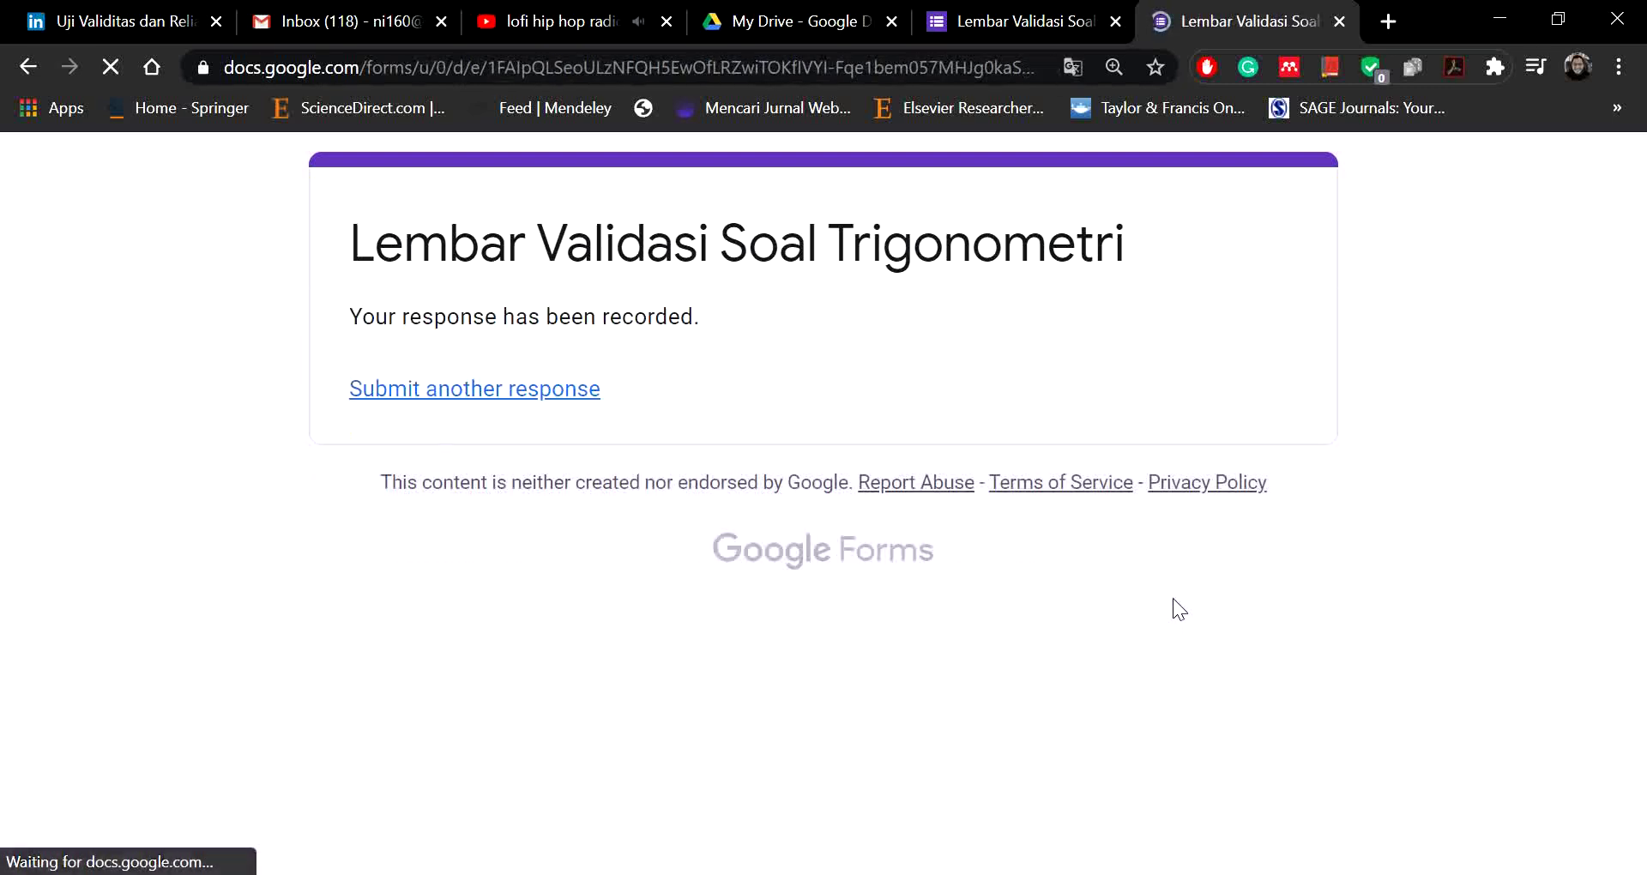
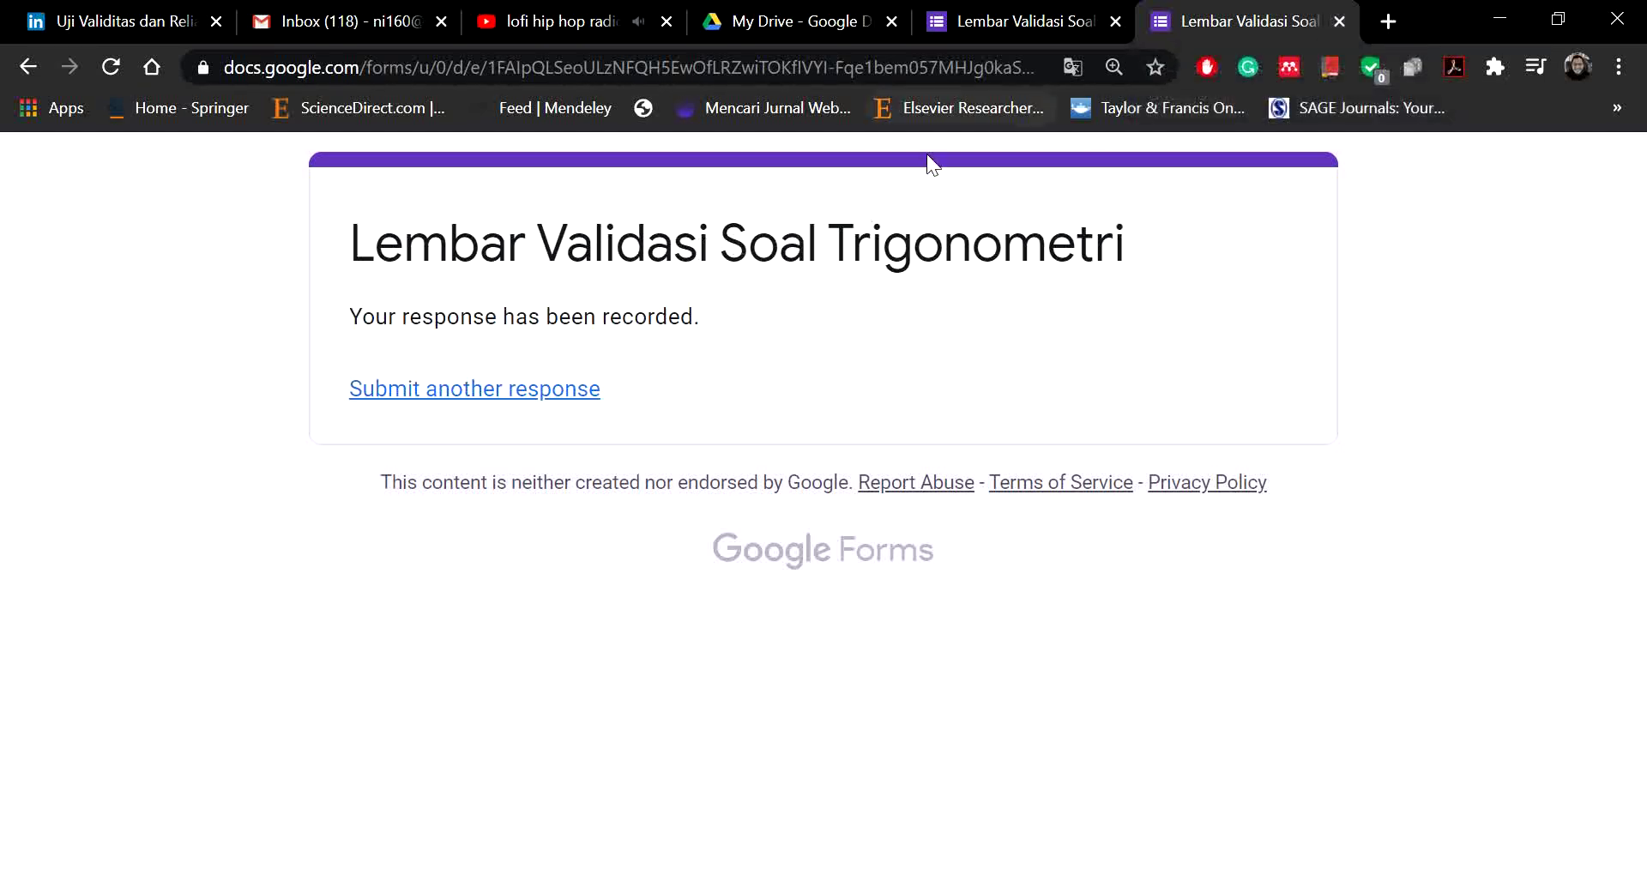
{"action": "left_click", "coordinate": [1339, 21]}
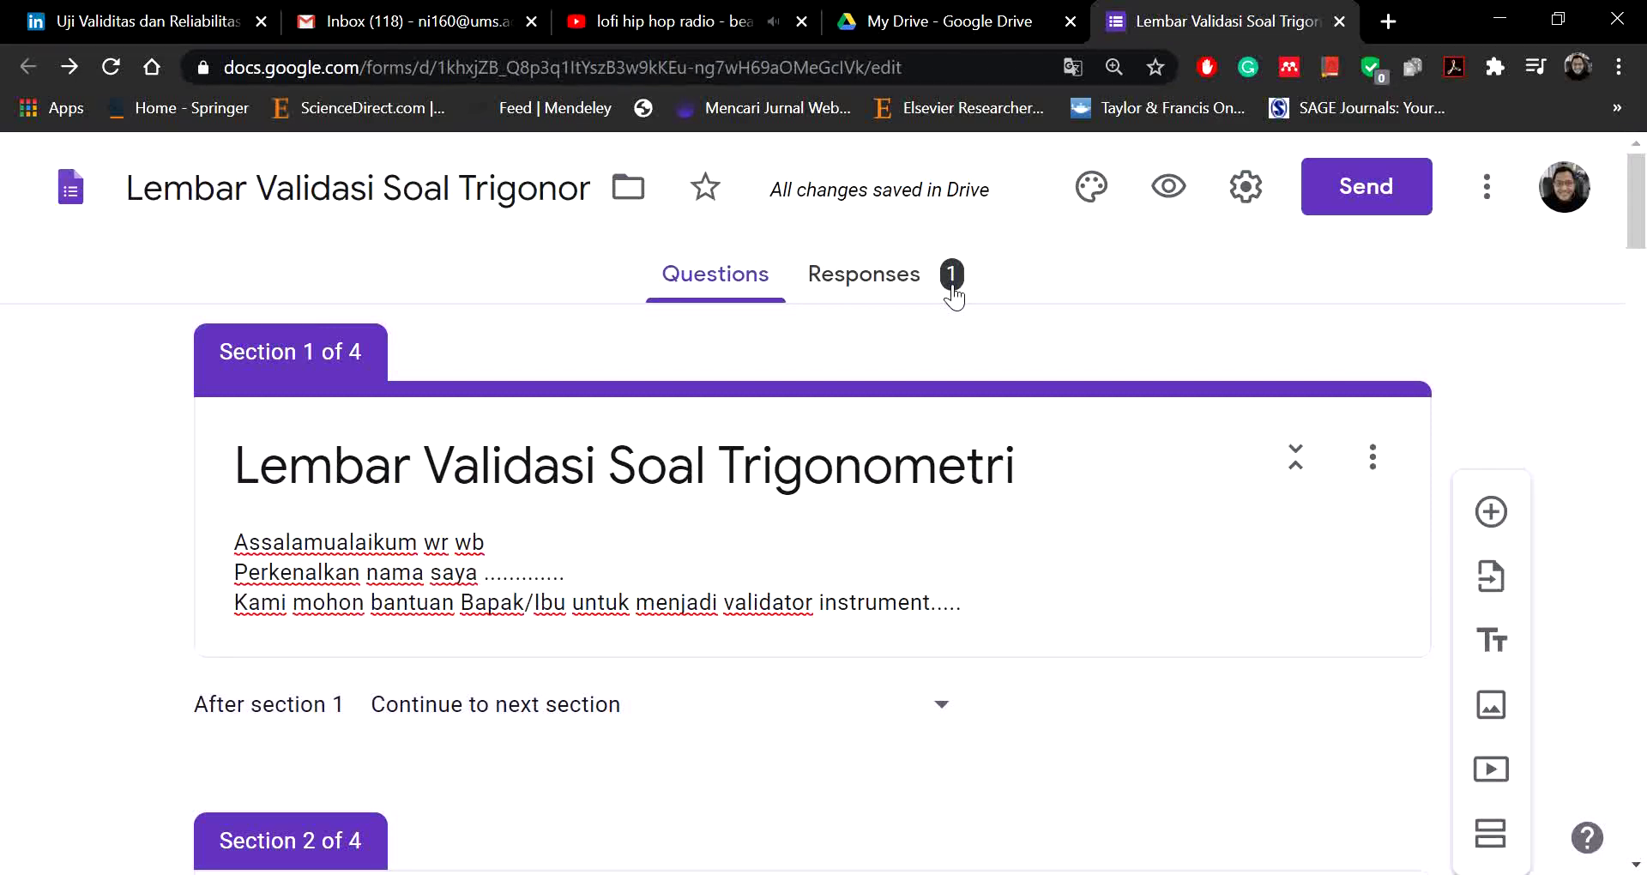
{"action": "left_click", "coordinate": [909, 290]}
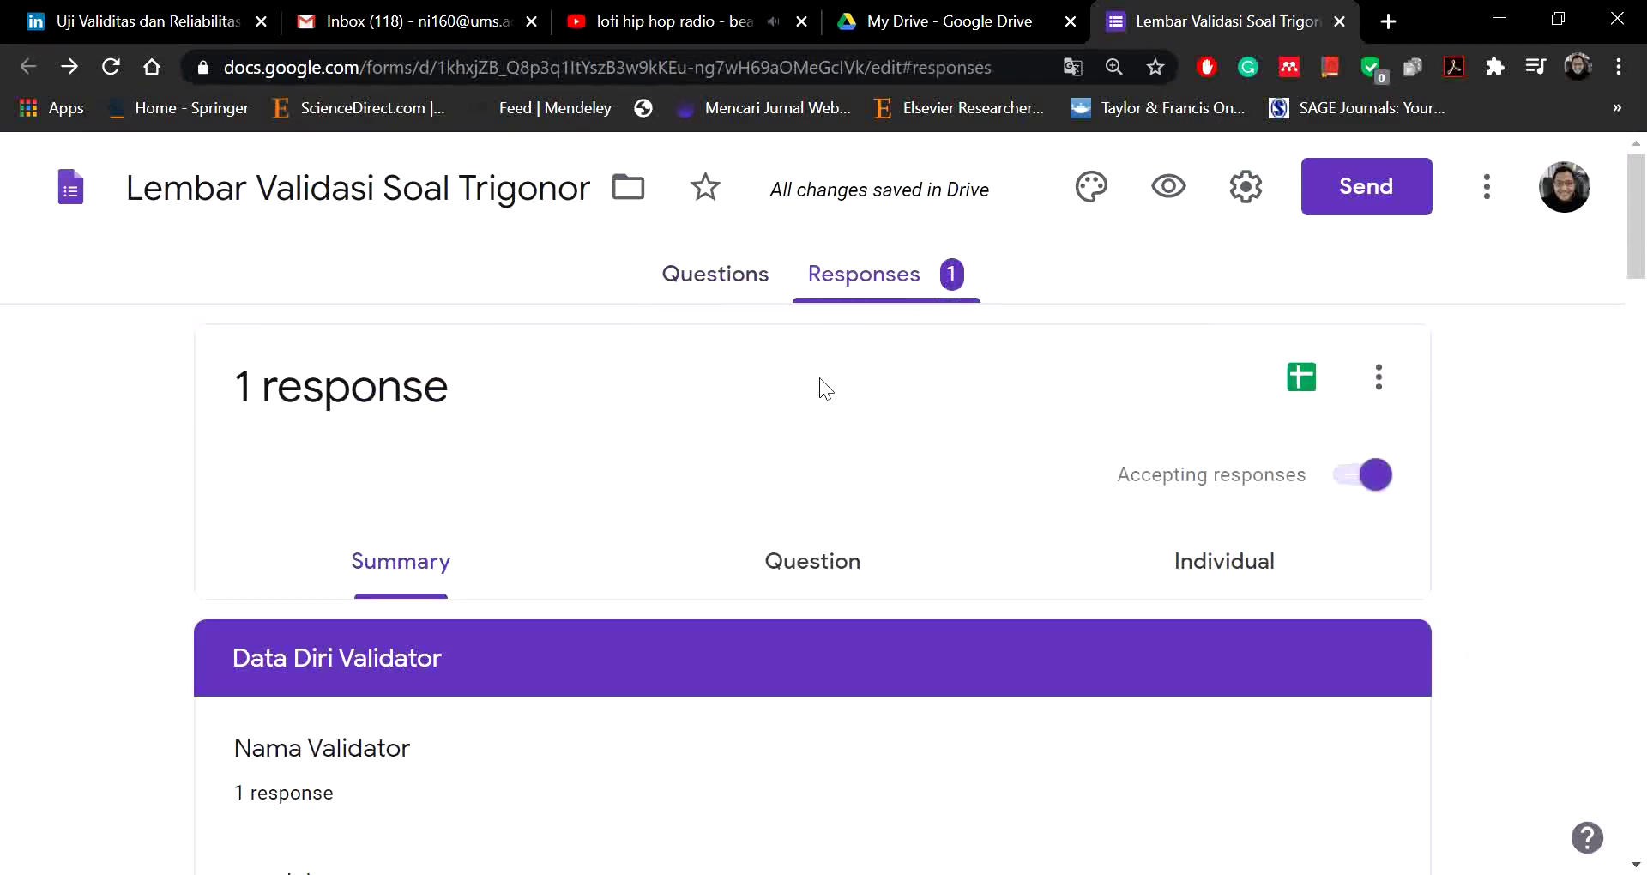
Step: Examine the response chart of question 1 under Aspek Materi, checking the rating given to each Soal
{"action": "scroll", "coordinate": [811, 409], "scroll_direction": "down", "scroll_amount": 15}
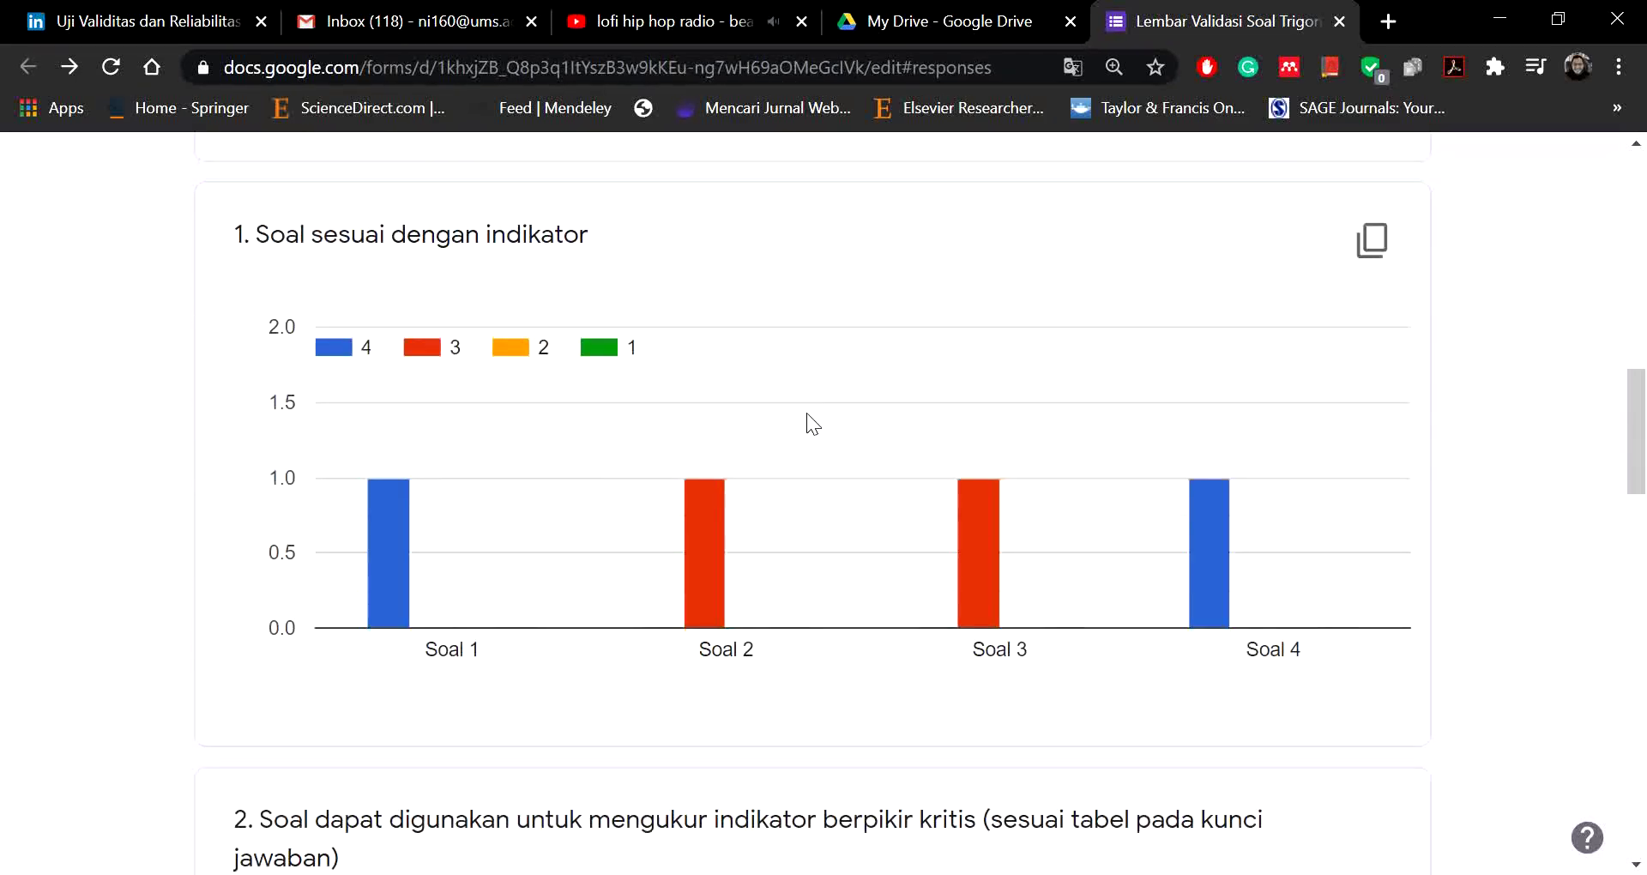
{"action": "scroll", "coordinate": [390, 562], "scroll_direction": "down", "scroll_amount": 1}
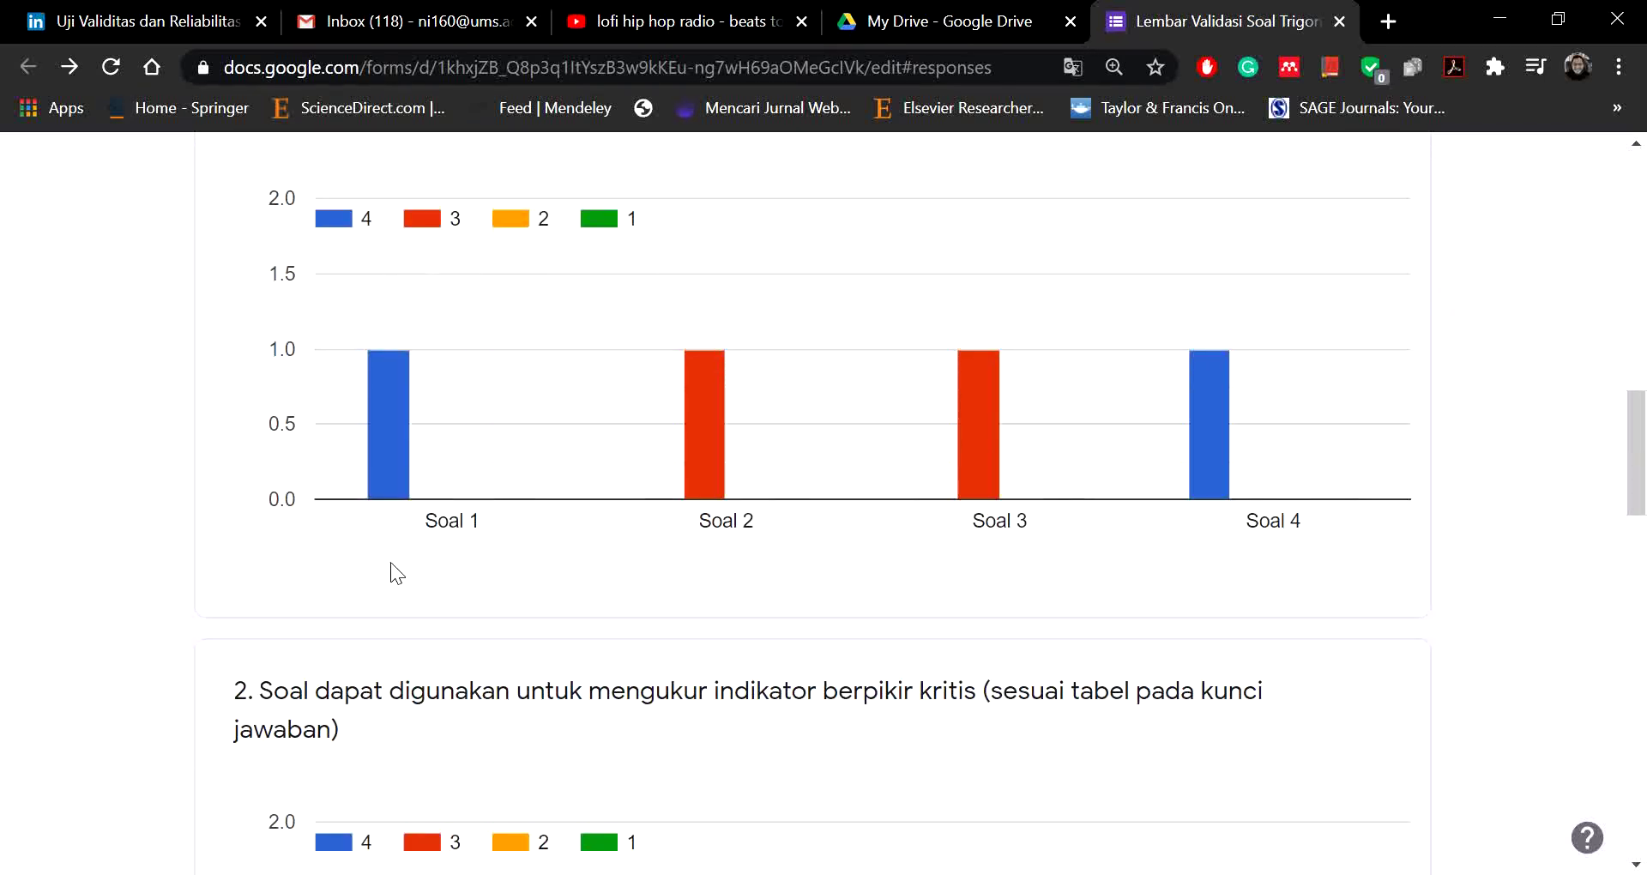
{"action": "scroll", "coordinate": [389, 506], "scroll_direction": "up", "scroll_amount": 1}
{"action": "mouse_move", "coordinate": [388, 492]}
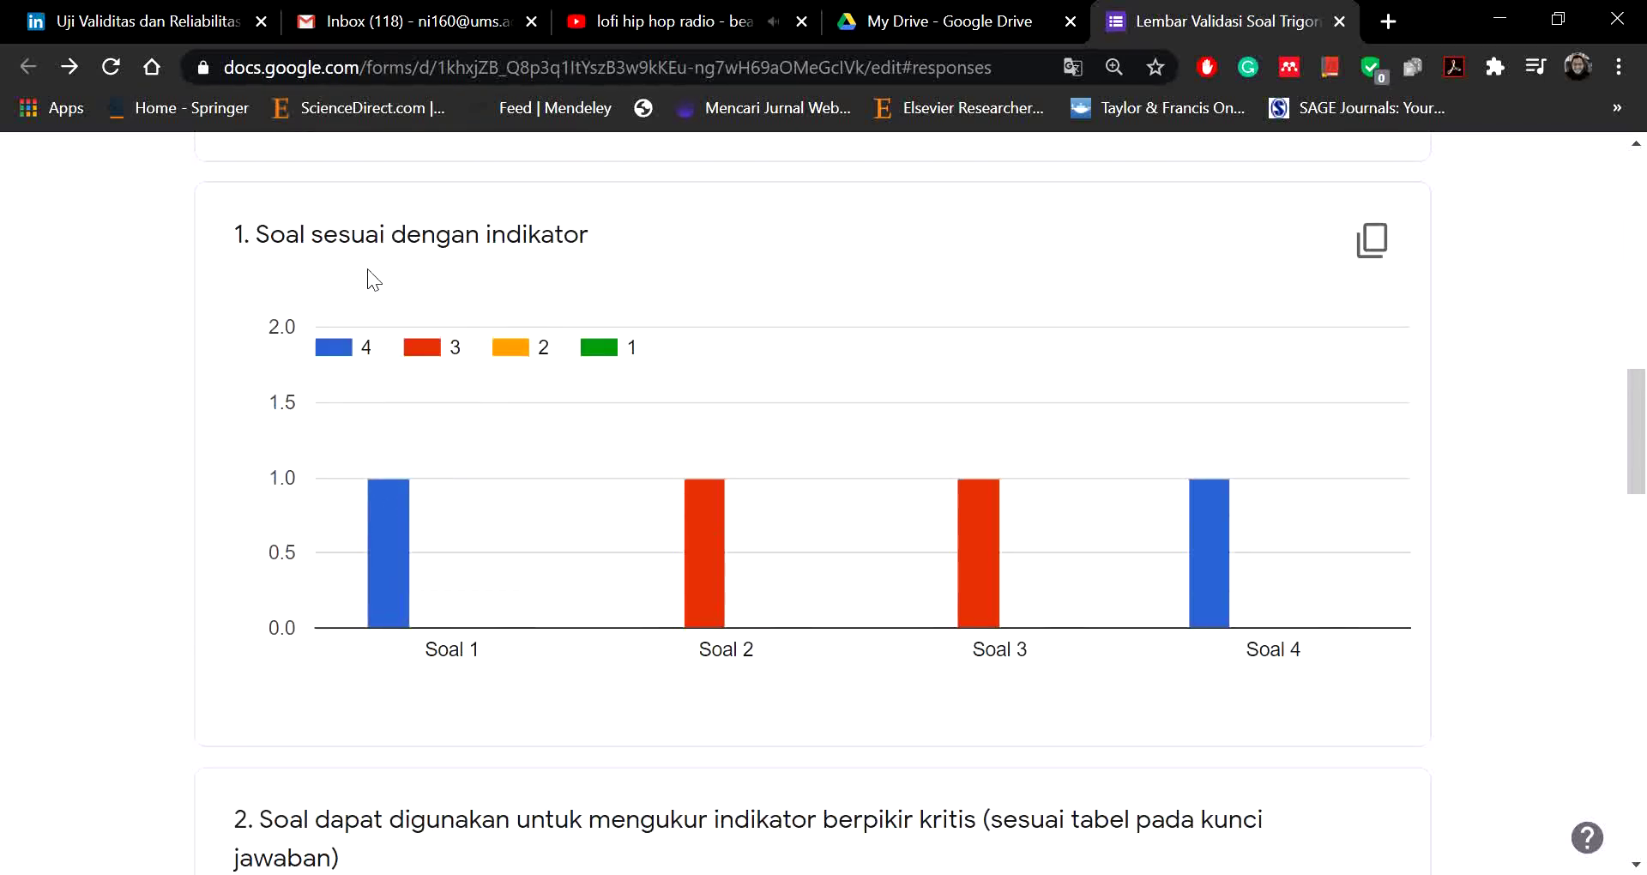
{"action": "mouse_move", "coordinate": [402, 557]}
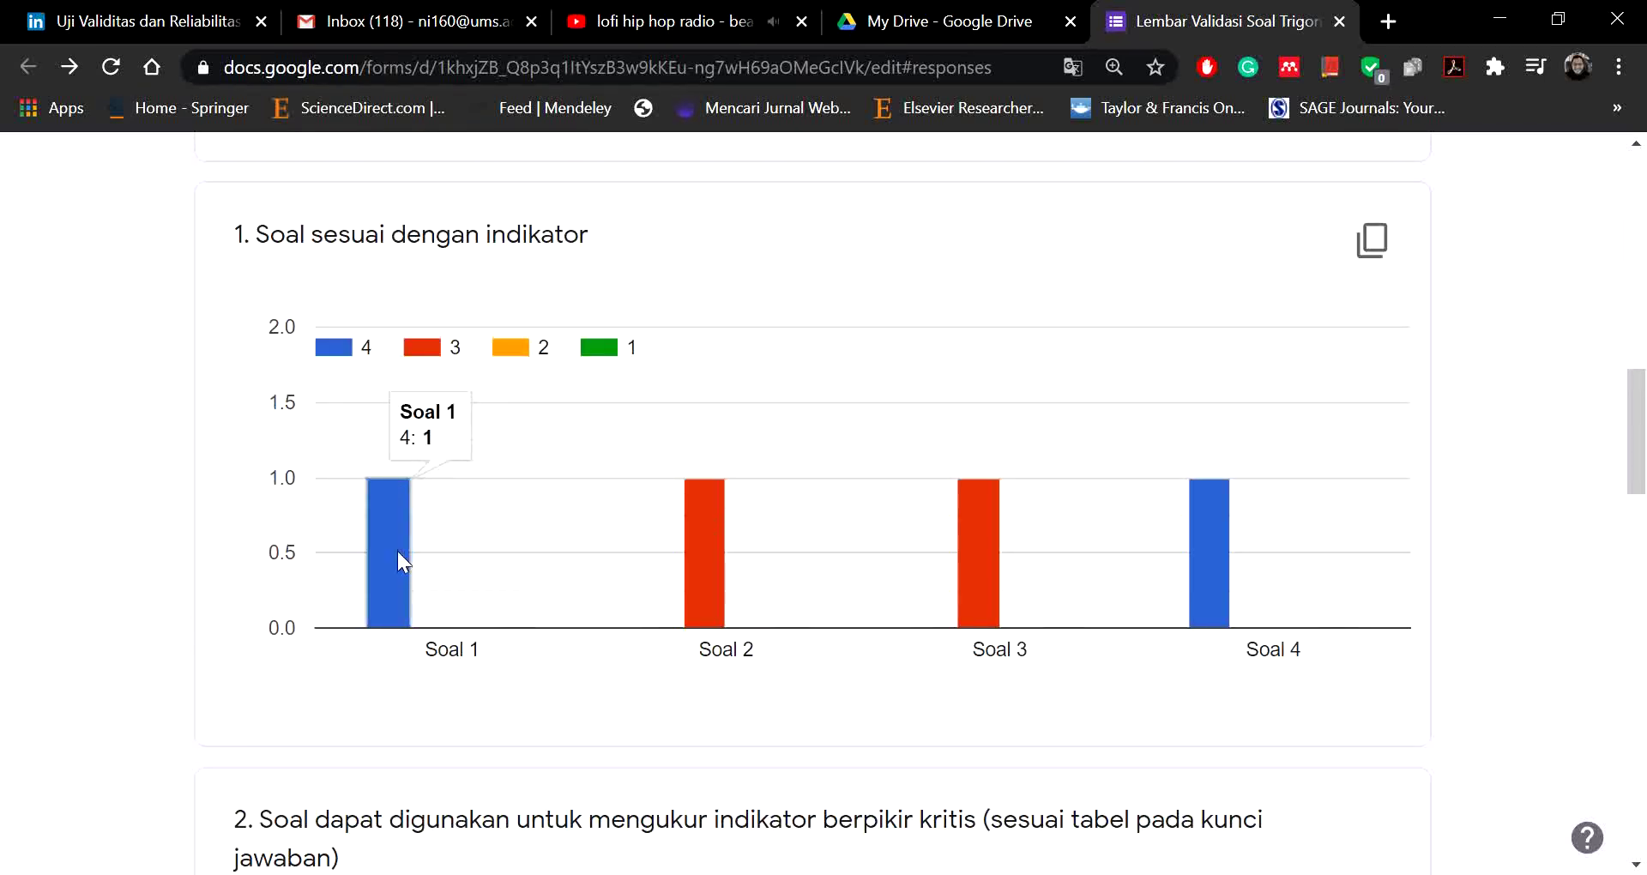
{"action": "mouse_move", "coordinate": [707, 567]}
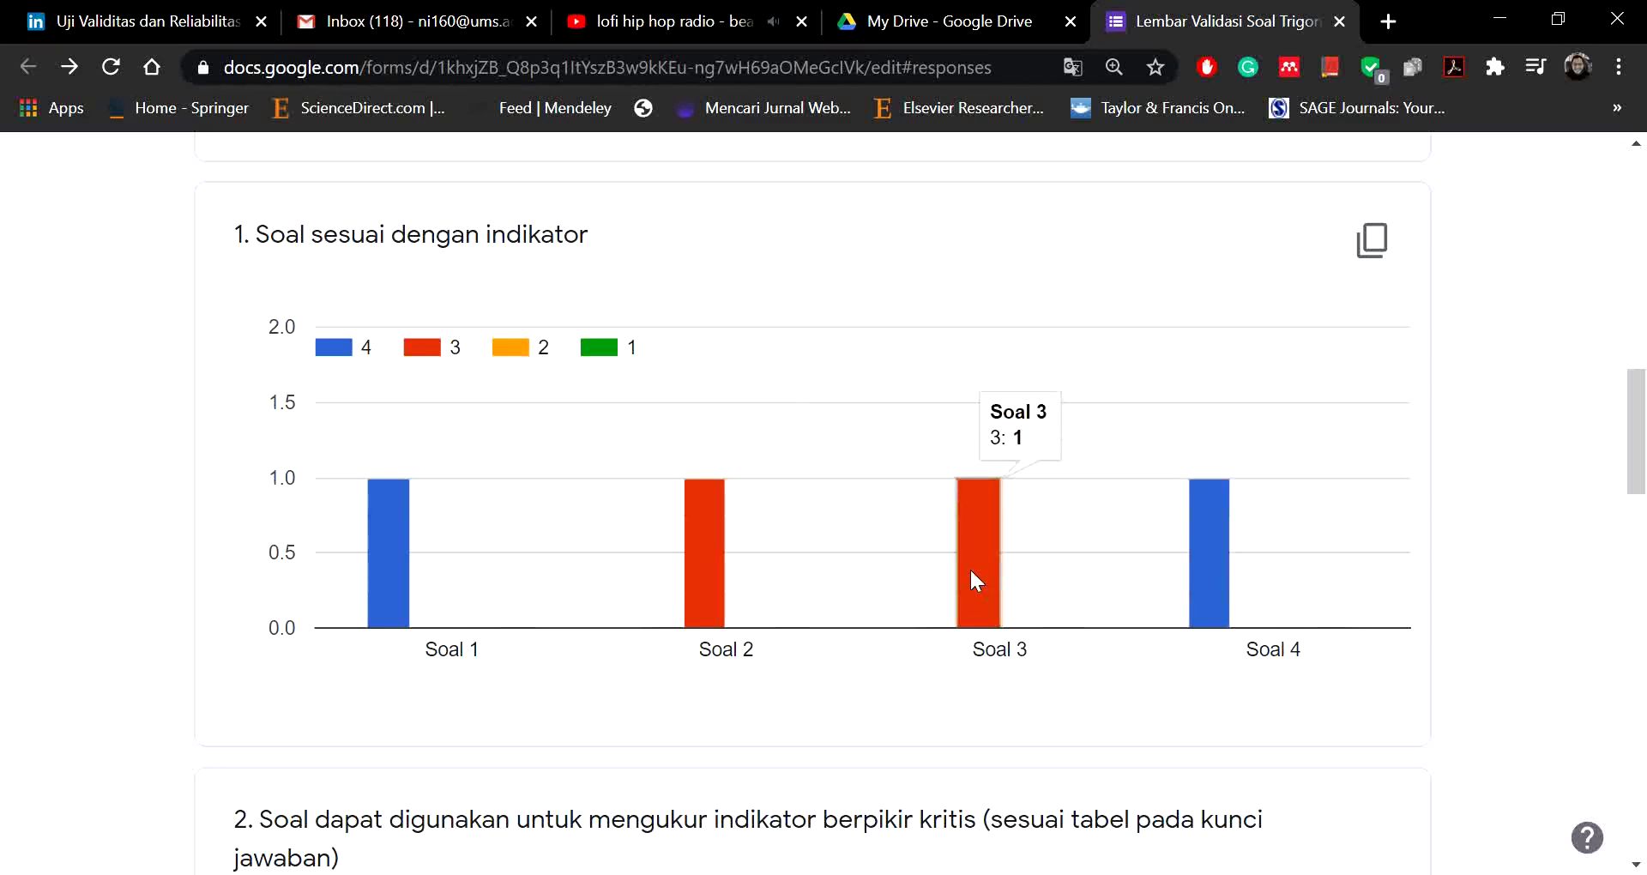
Step: Review the whole response summary, from the Data Diri Validator answers to the charts of all four questions
{"action": "scroll", "coordinate": [970, 570], "scroll_direction": "down", "scroll_amount": 9}
{"action": "scroll", "coordinate": [944, 516], "scroll_direction": "down", "scroll_amount": 12}
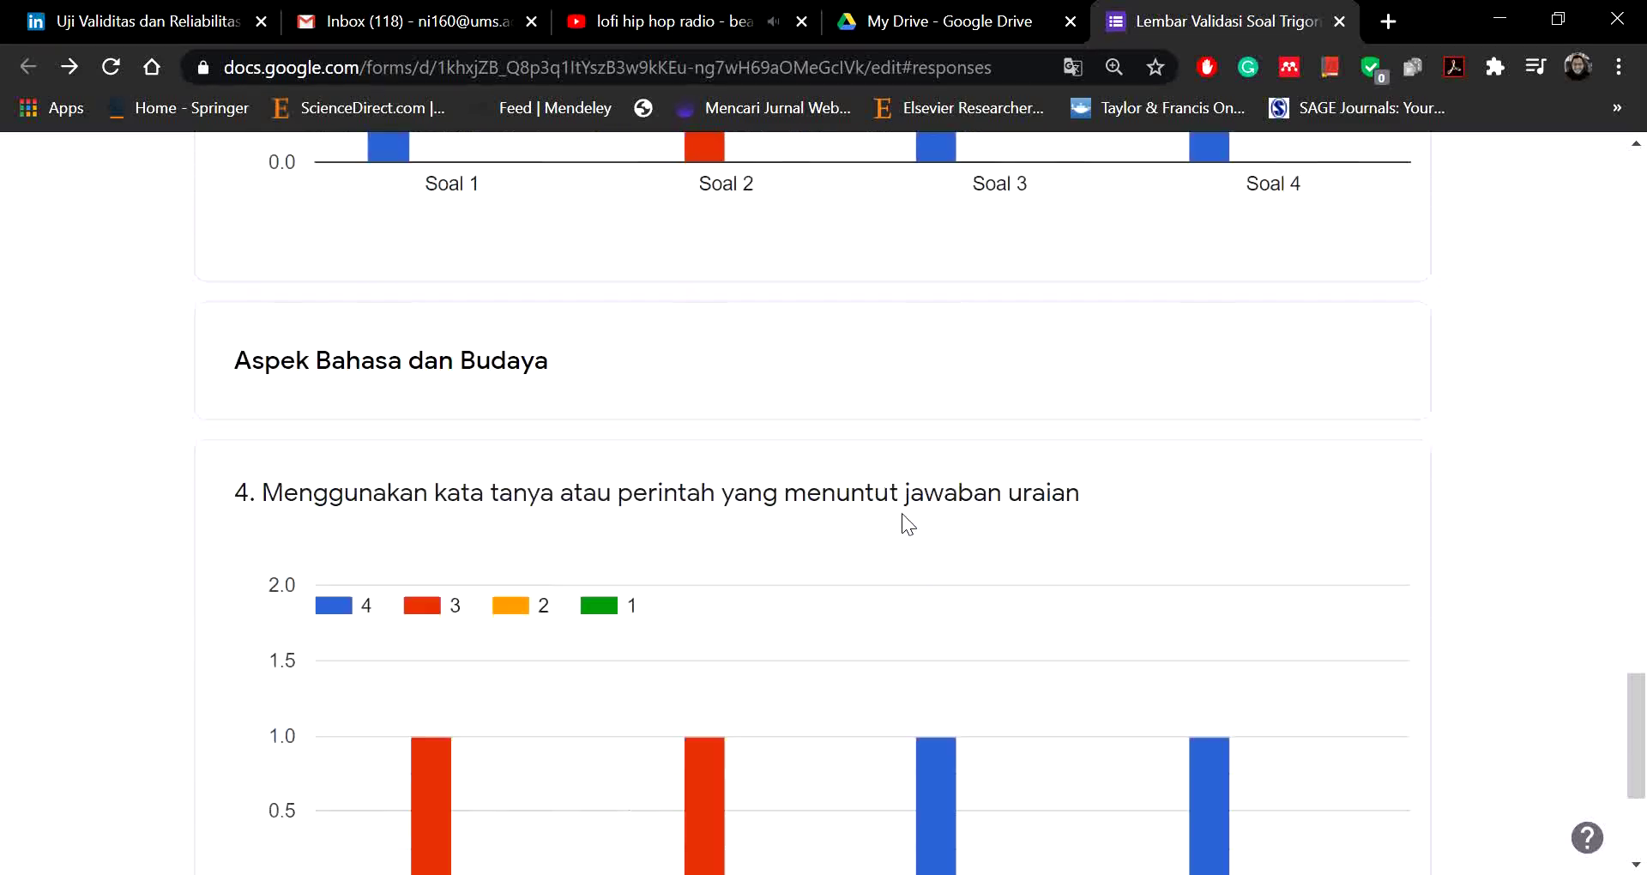
{"action": "scroll", "coordinate": [876, 506], "scroll_direction": "up", "scroll_amount": 8}
{"action": "scroll", "coordinate": [874, 508], "scroll_direction": "up", "scroll_amount": 15}
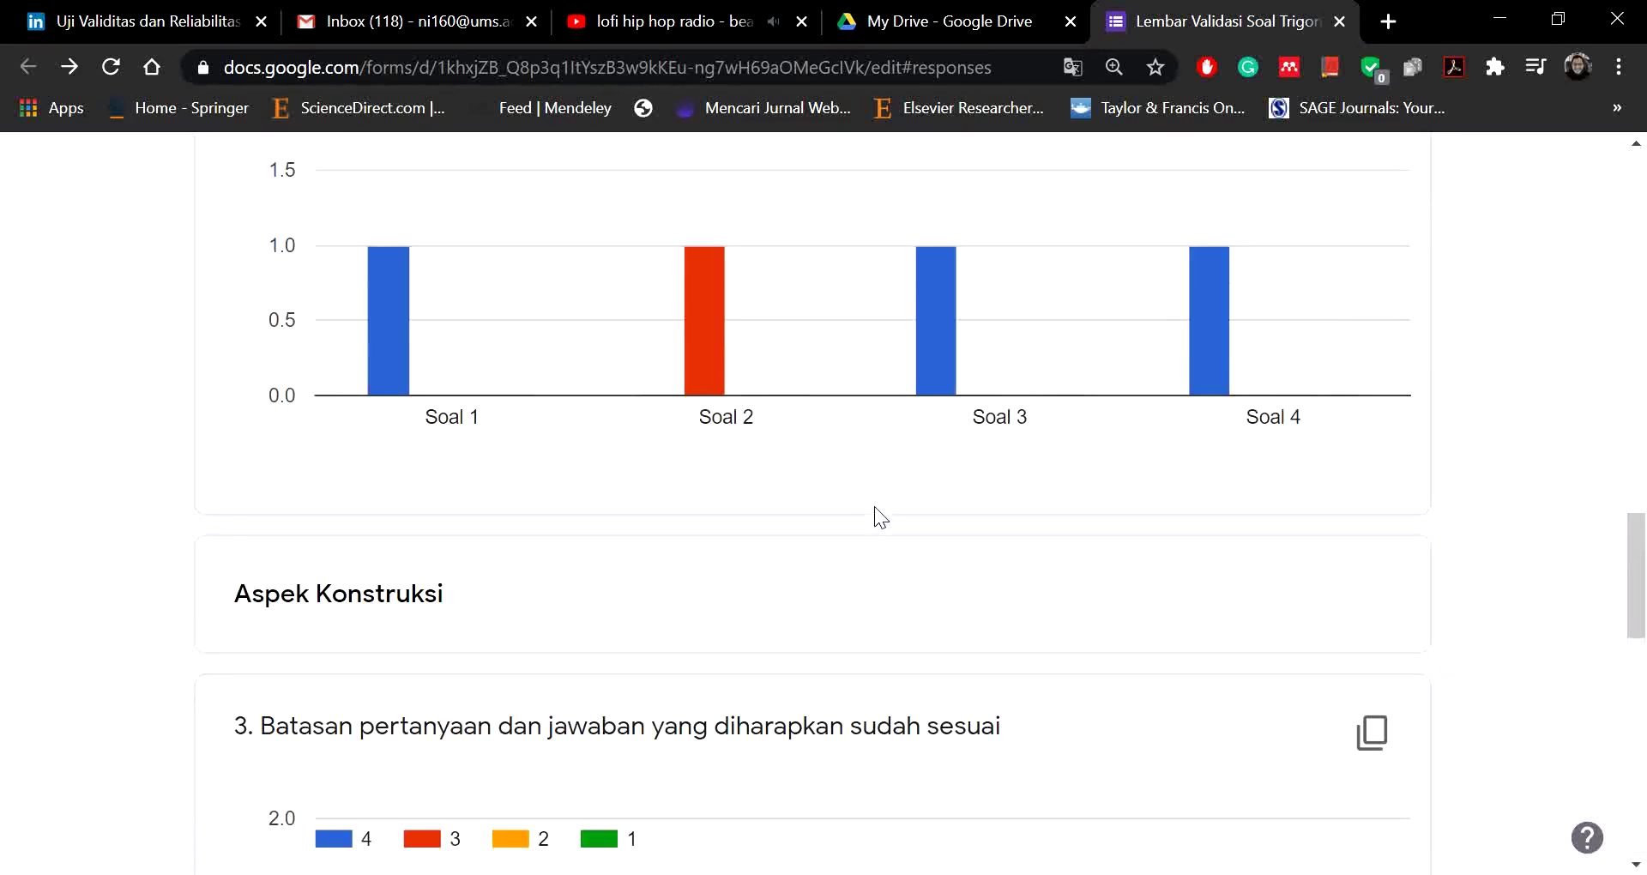
{"action": "scroll", "coordinate": [873, 515], "scroll_direction": "down", "scroll_amount": 6}
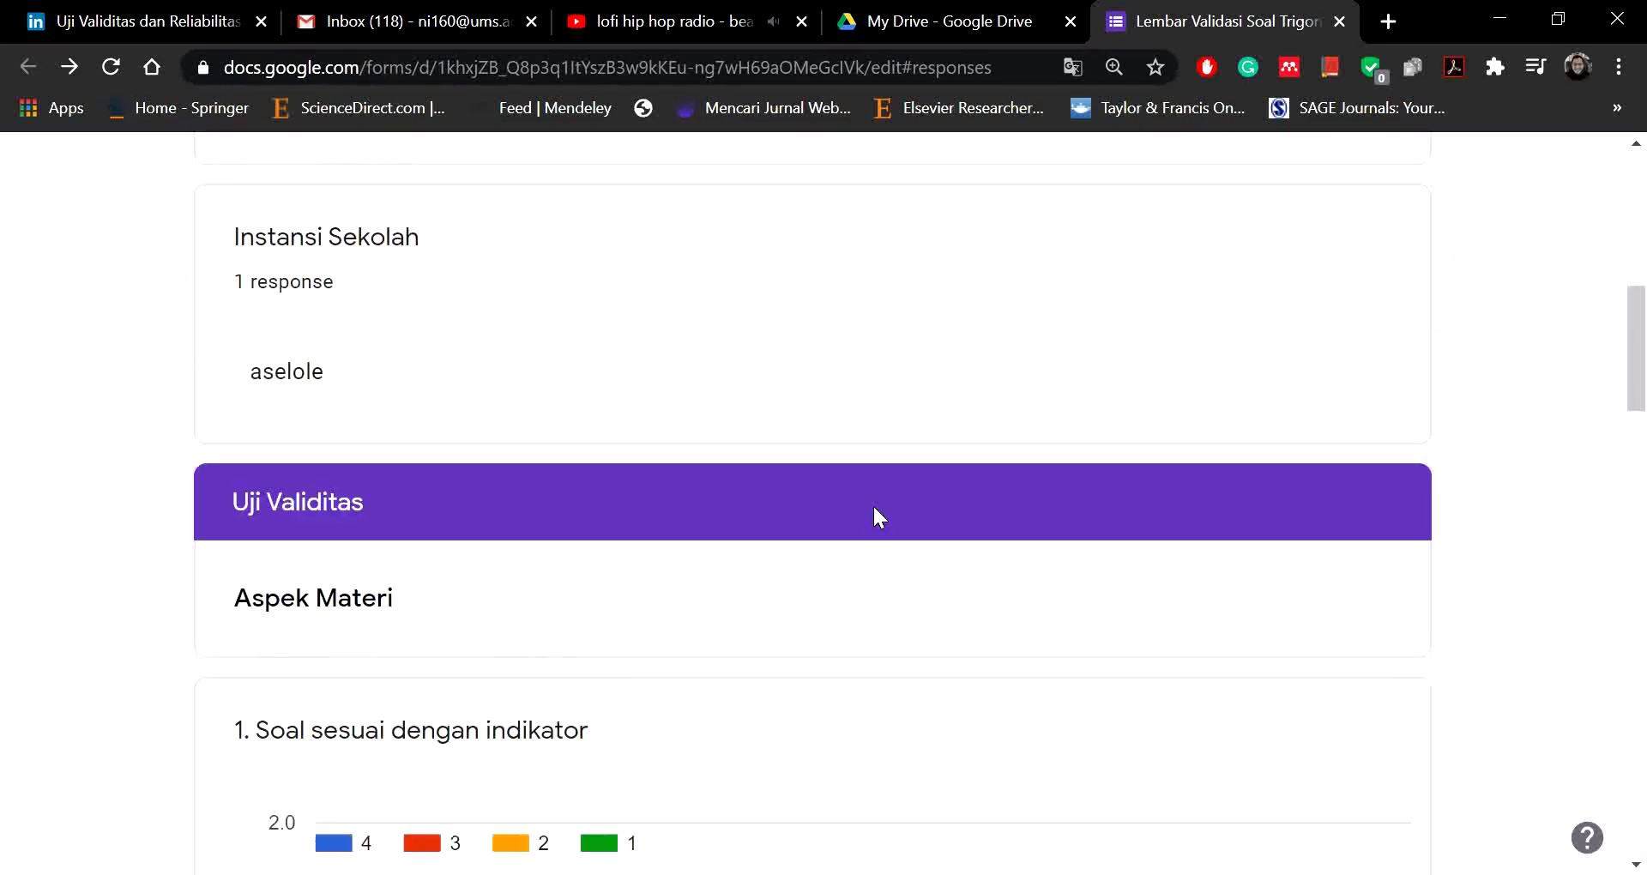
{"action": "scroll", "coordinate": [873, 515], "scroll_direction": "up", "scroll_amount": 8}
{"action": "scroll", "coordinate": [873, 515], "scroll_direction": "down", "scroll_amount": 7}
{"action": "scroll", "coordinate": [873, 508], "scroll_direction": "down", "scroll_amount": 7}
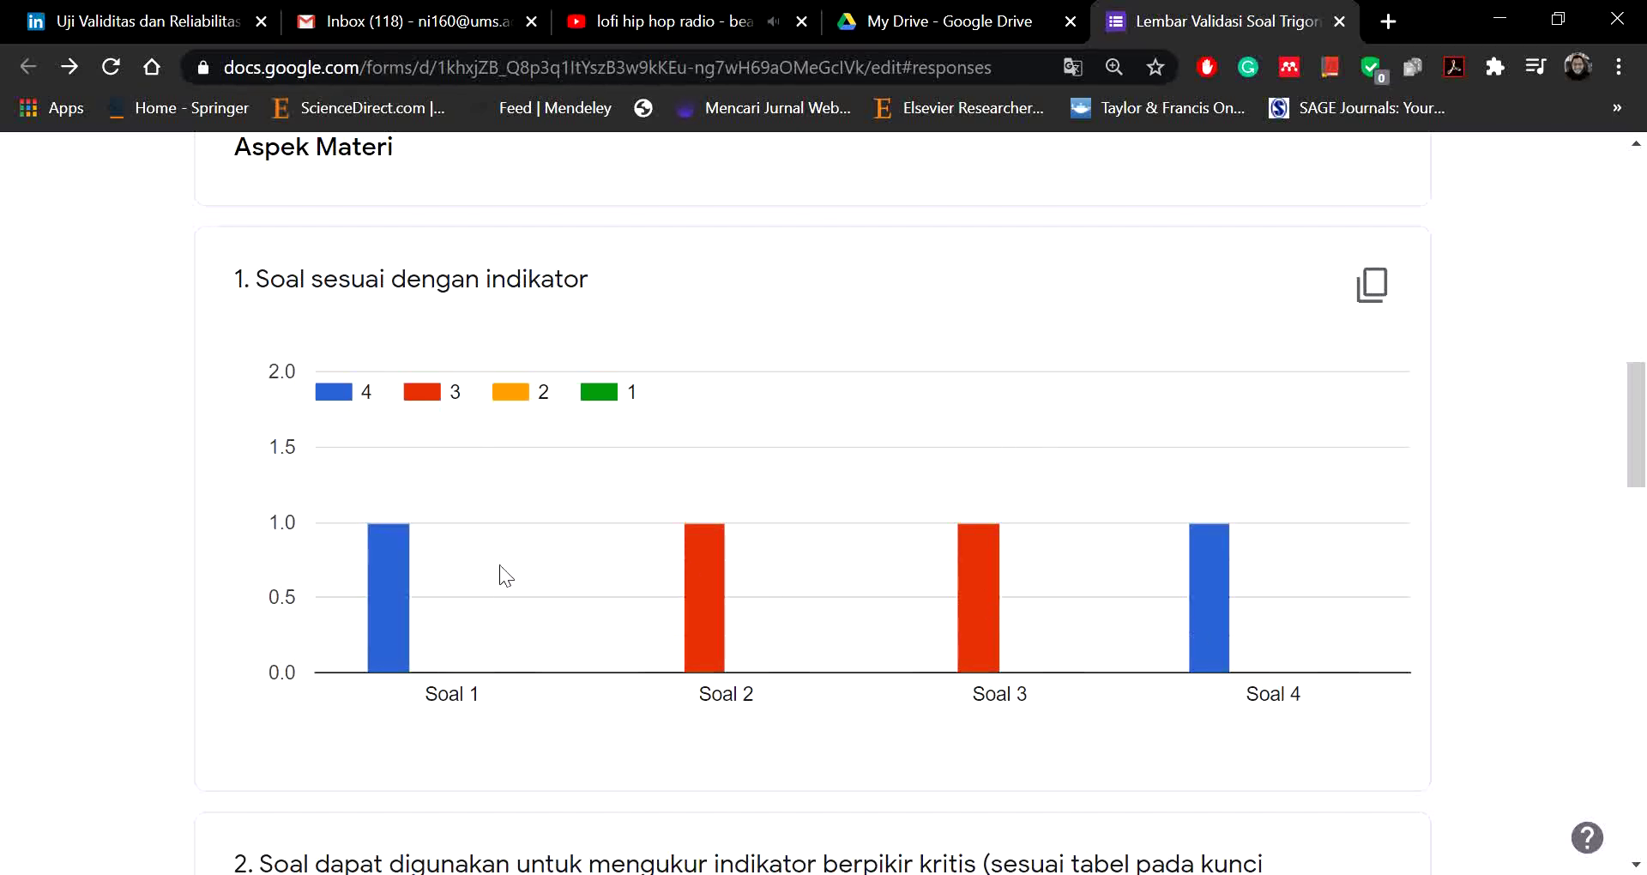
{"action": "scroll", "coordinate": [710, 590], "scroll_direction": "up", "scroll_amount": 15}
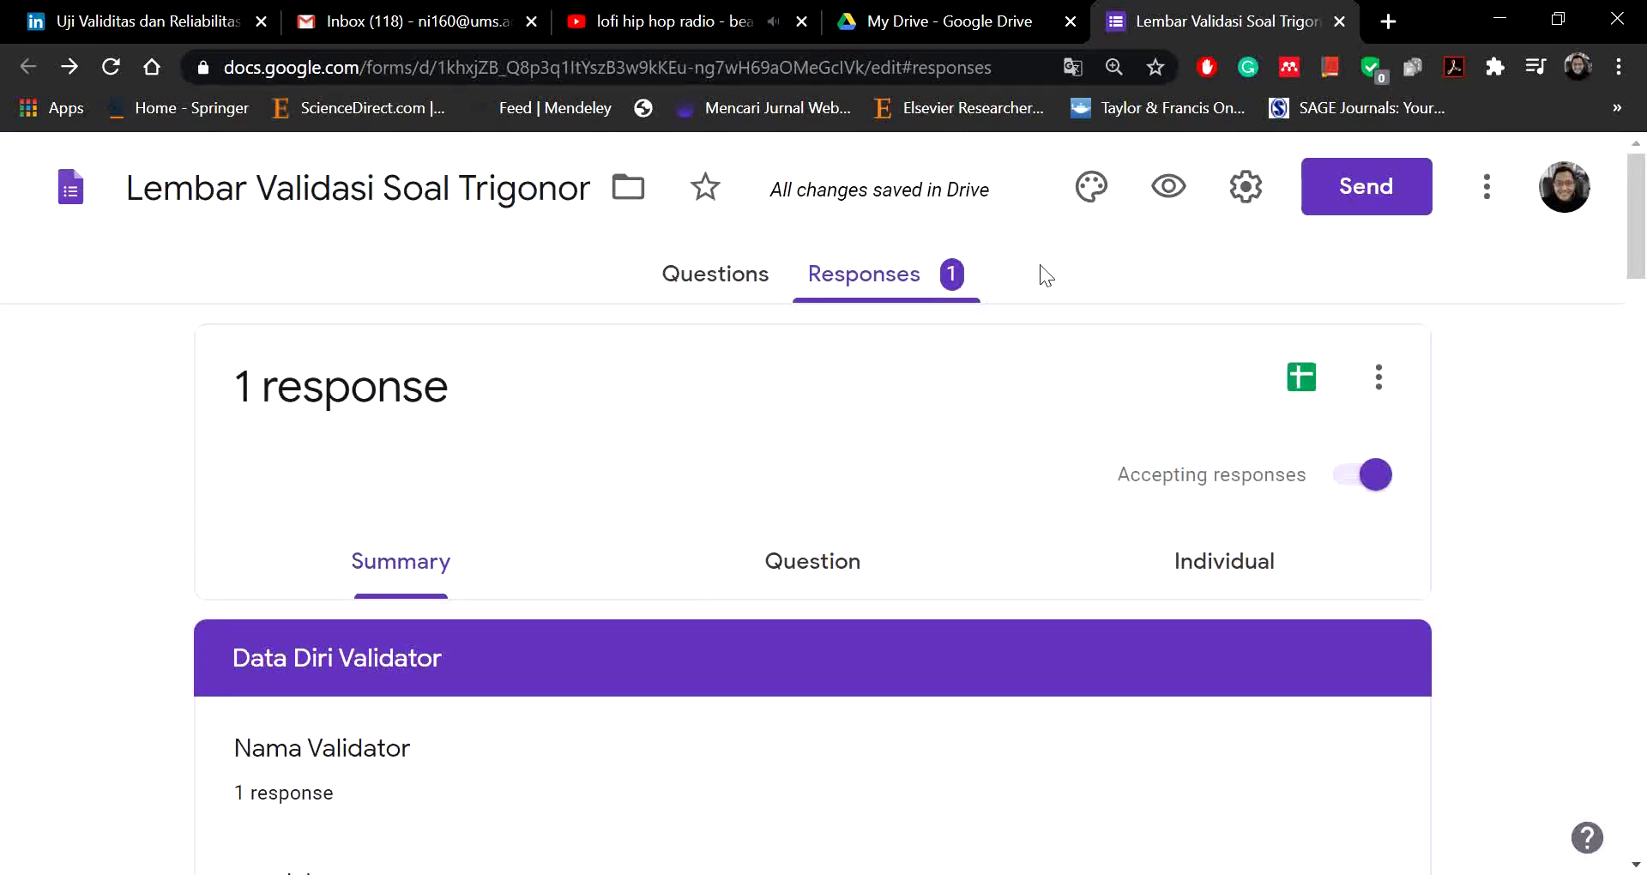
Step: Return to the form's questions, preview the form's opening page, close the preview and open the theme options
{"action": "left_click", "coordinate": [682, 275]}
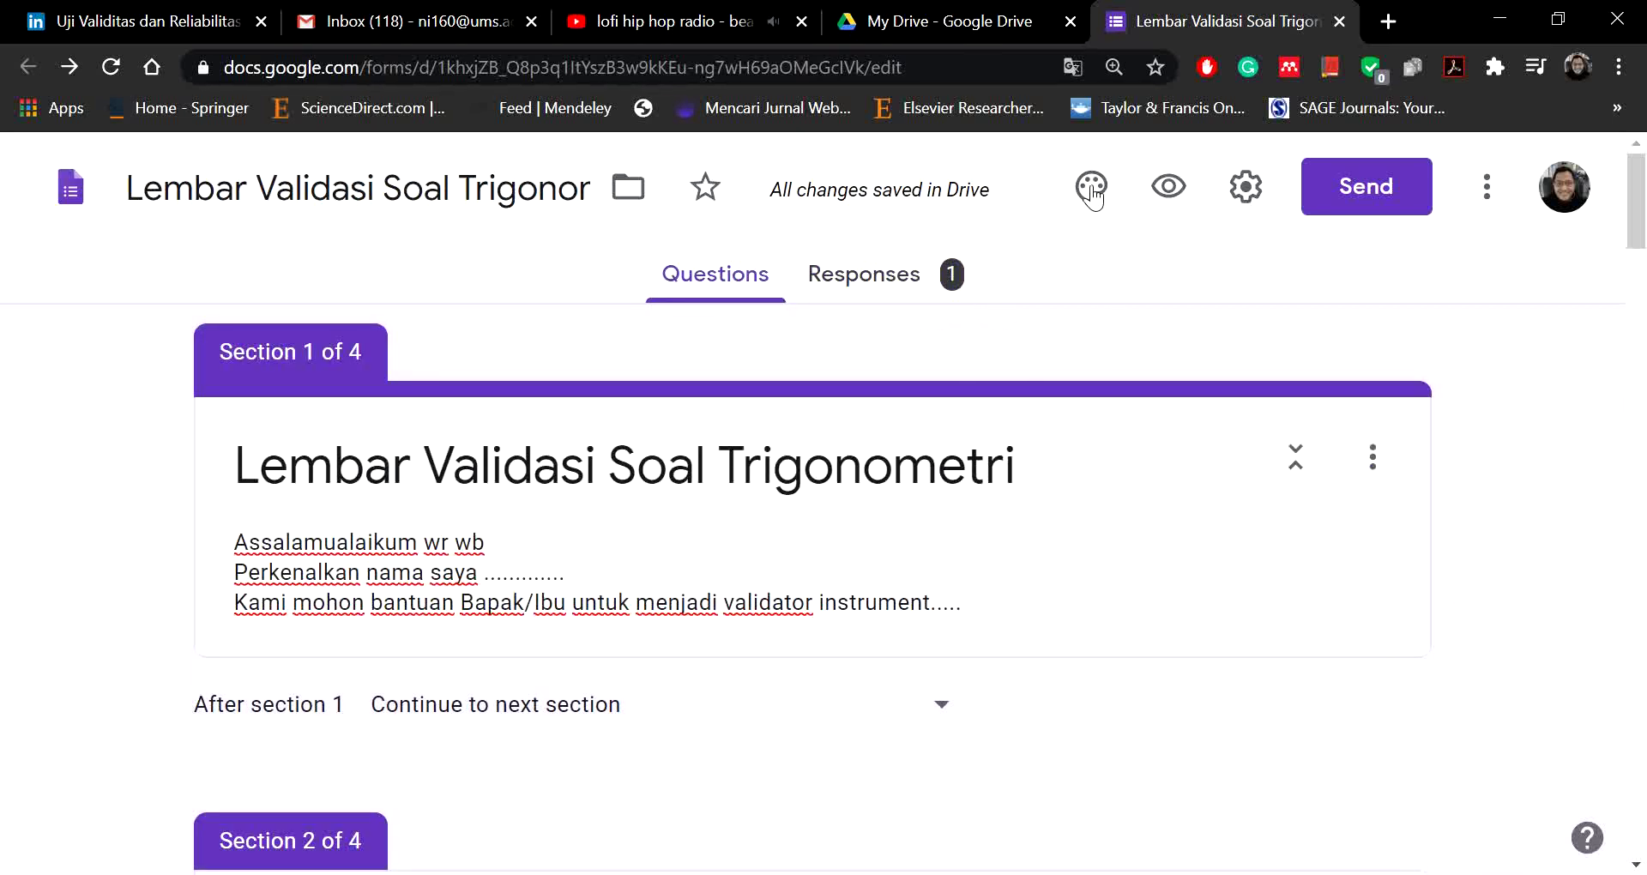
{"action": "left_click", "coordinate": [1168, 186]}
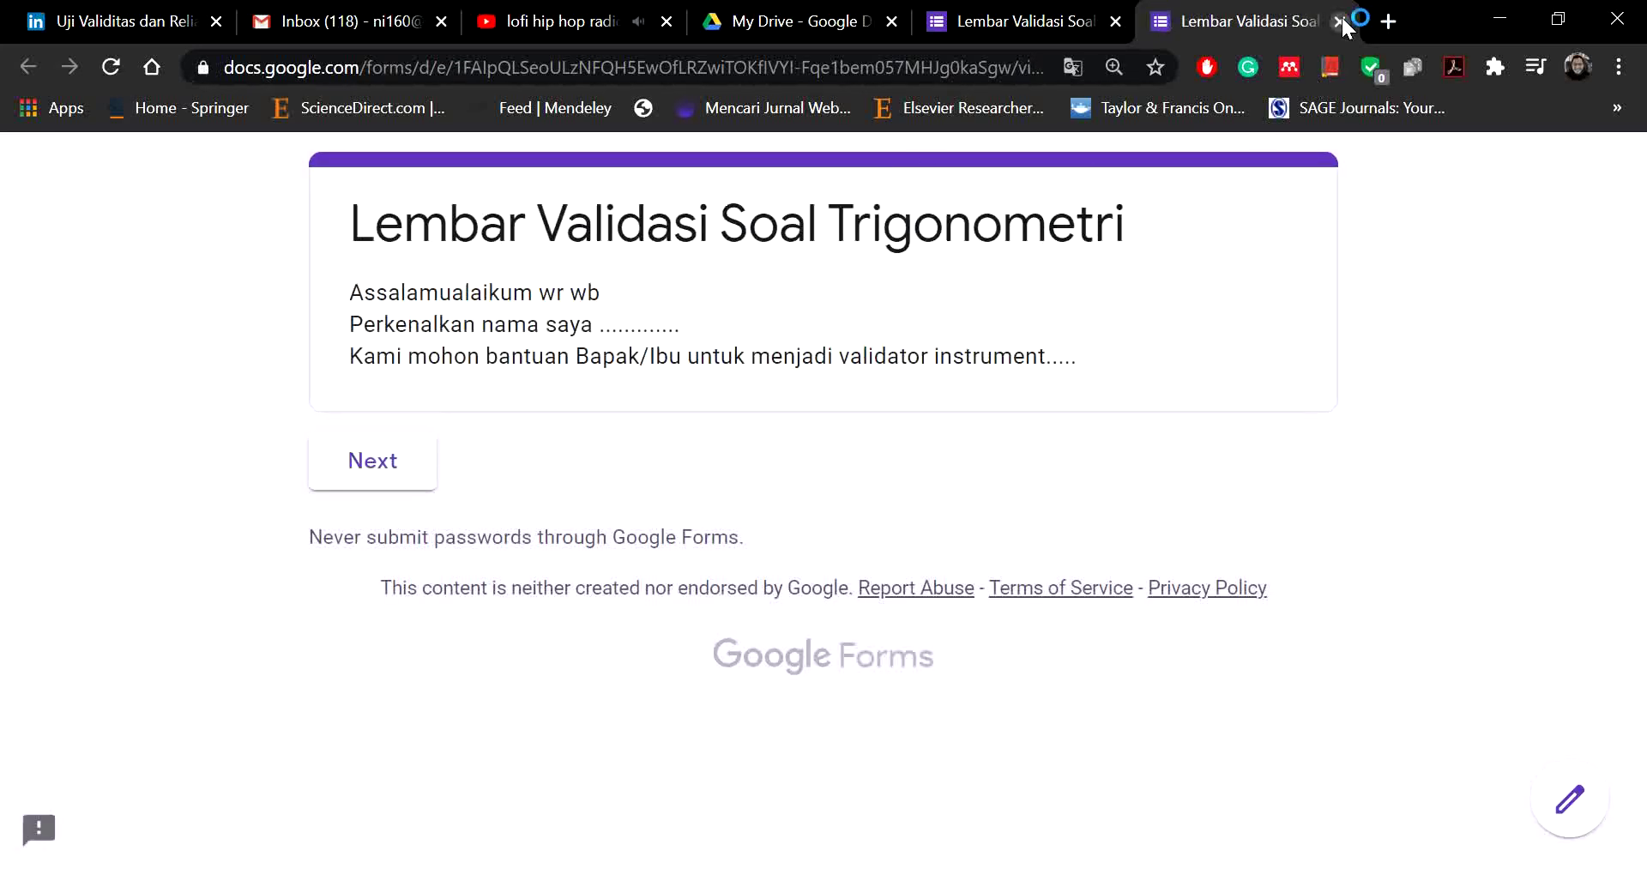
{"action": "left_click", "coordinate": [1340, 21]}
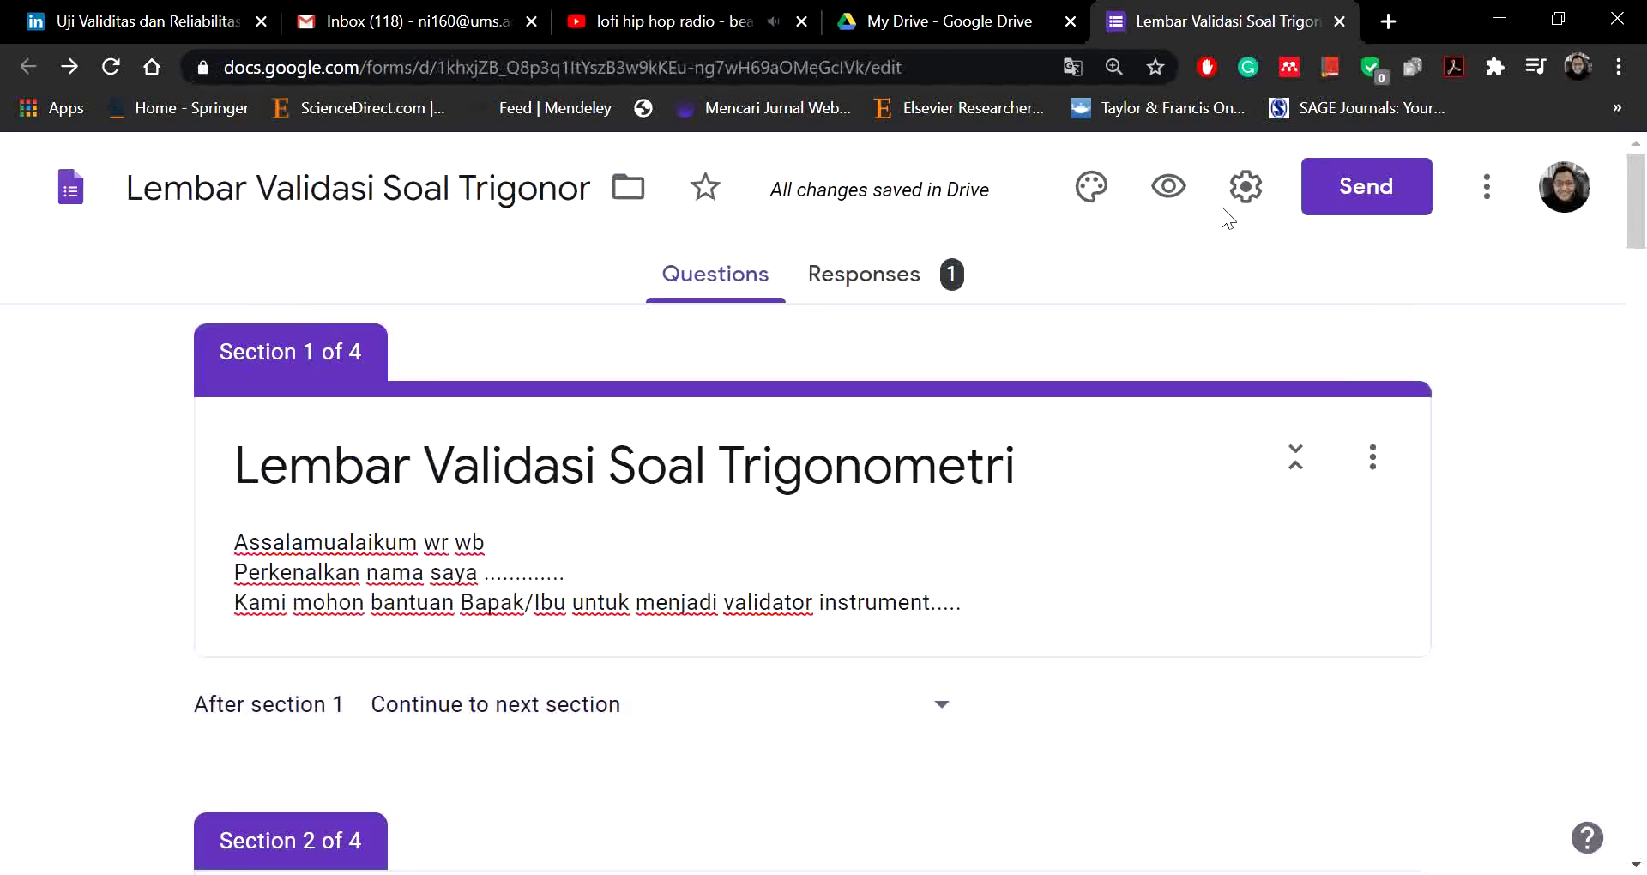
{"action": "left_click", "coordinate": [1093, 190]}
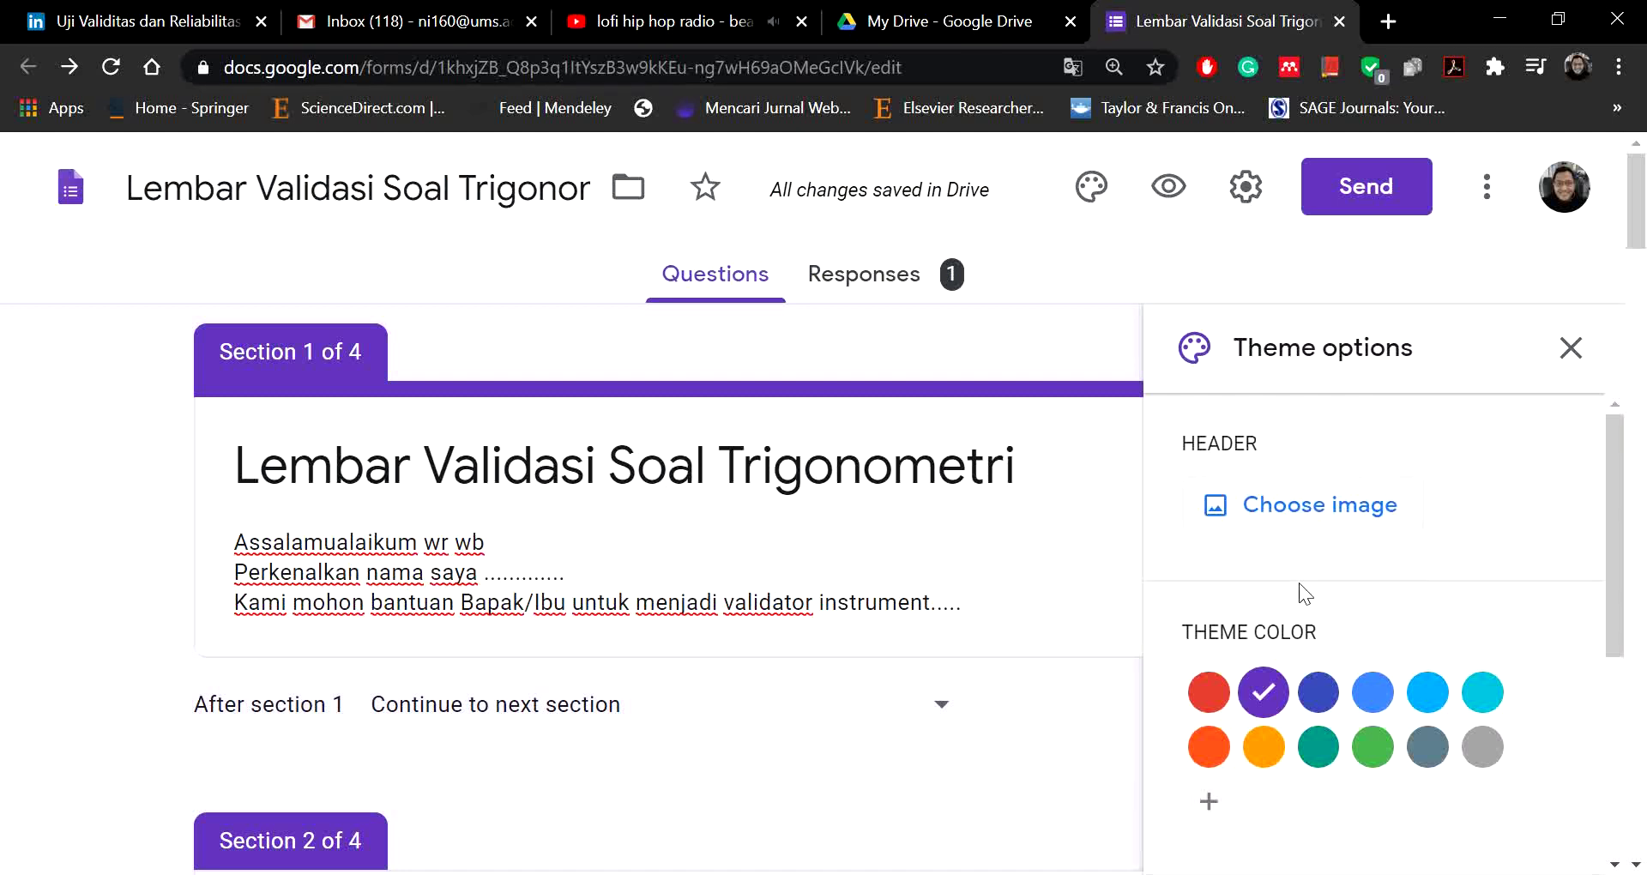
Step: Try red, orange and teal as the form's theme colour and return it to purple
{"action": "left_click", "coordinate": [1208, 692]}
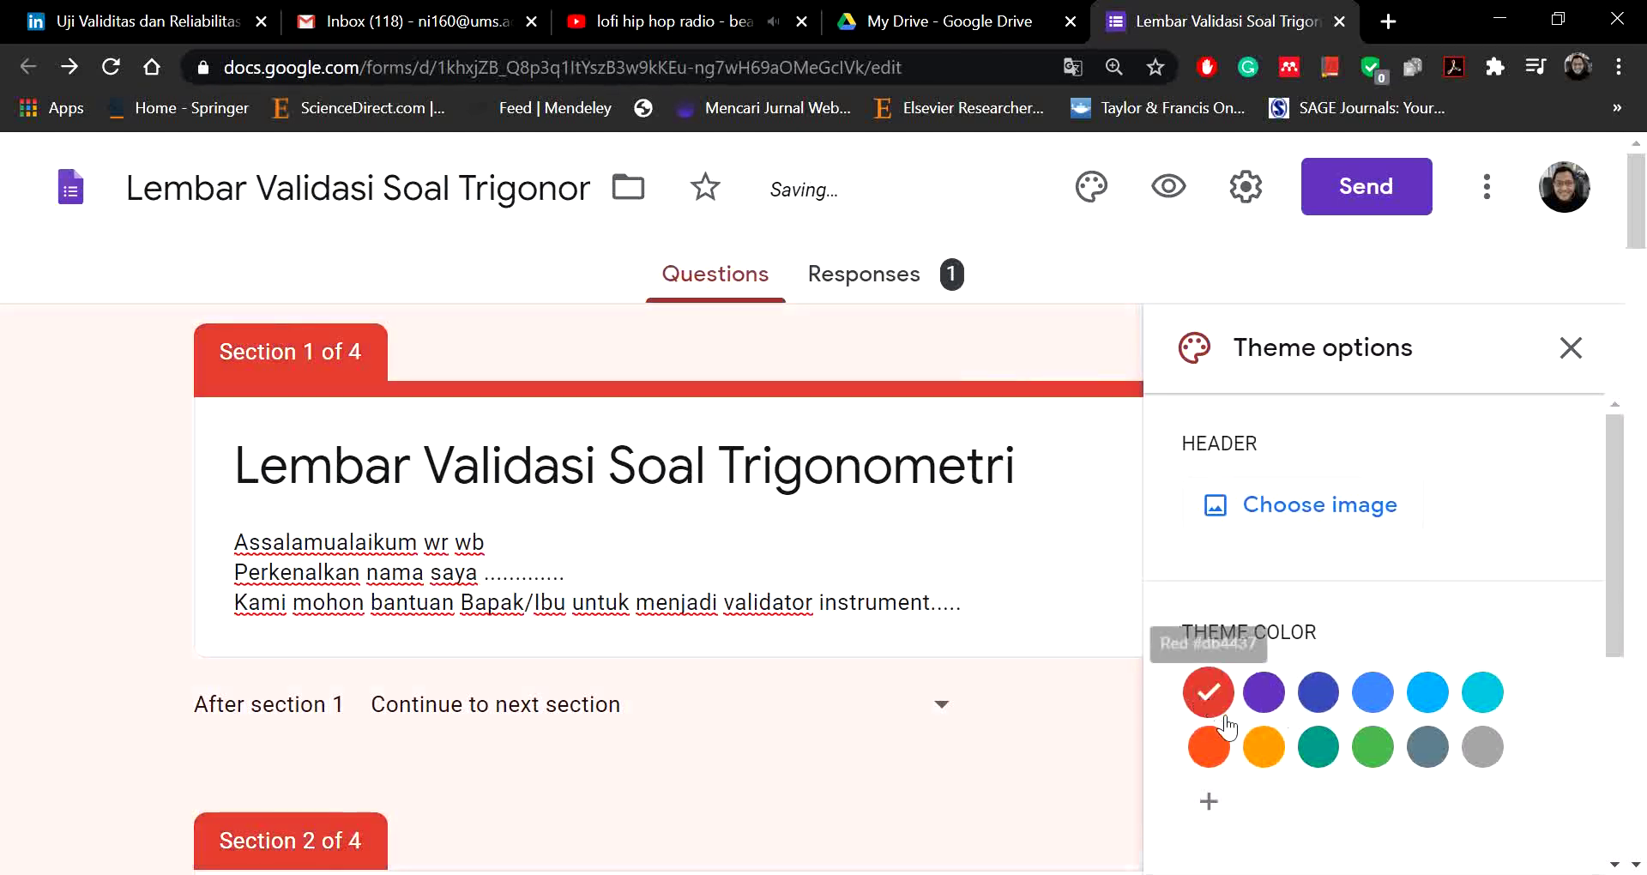
{"action": "left_click", "coordinate": [1264, 746]}
{"action": "left_click", "coordinate": [1319, 746]}
{"action": "left_click", "coordinate": [1263, 691]}
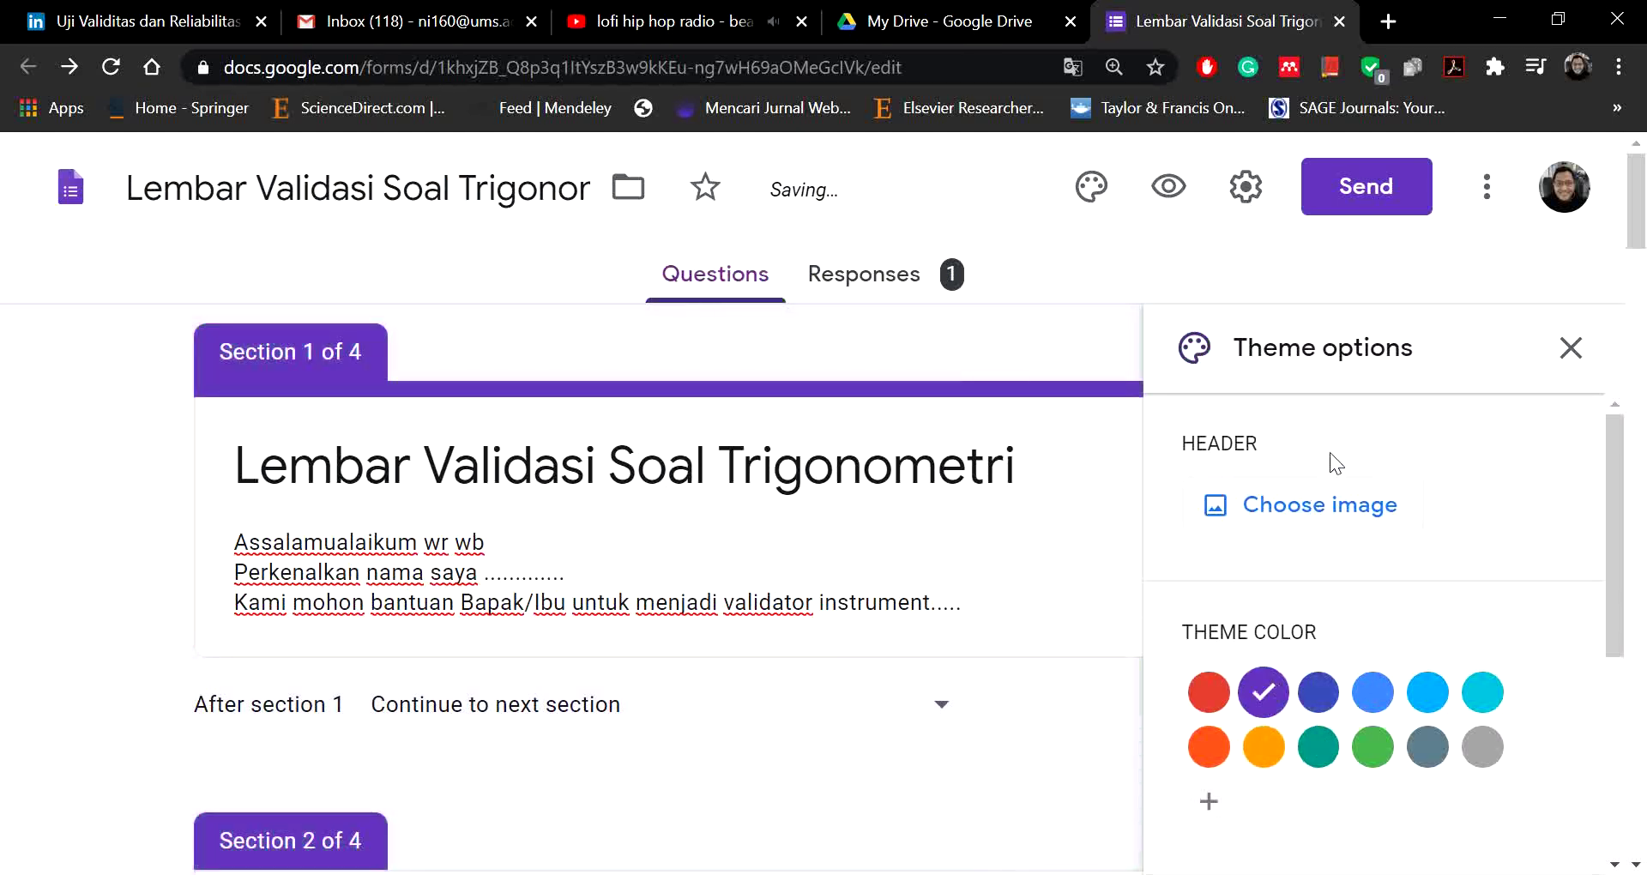
Step: Insert the theme image of glowing red-orange circles on black as the form's header and close the theme options
{"action": "left_click", "coordinate": [1299, 505]}
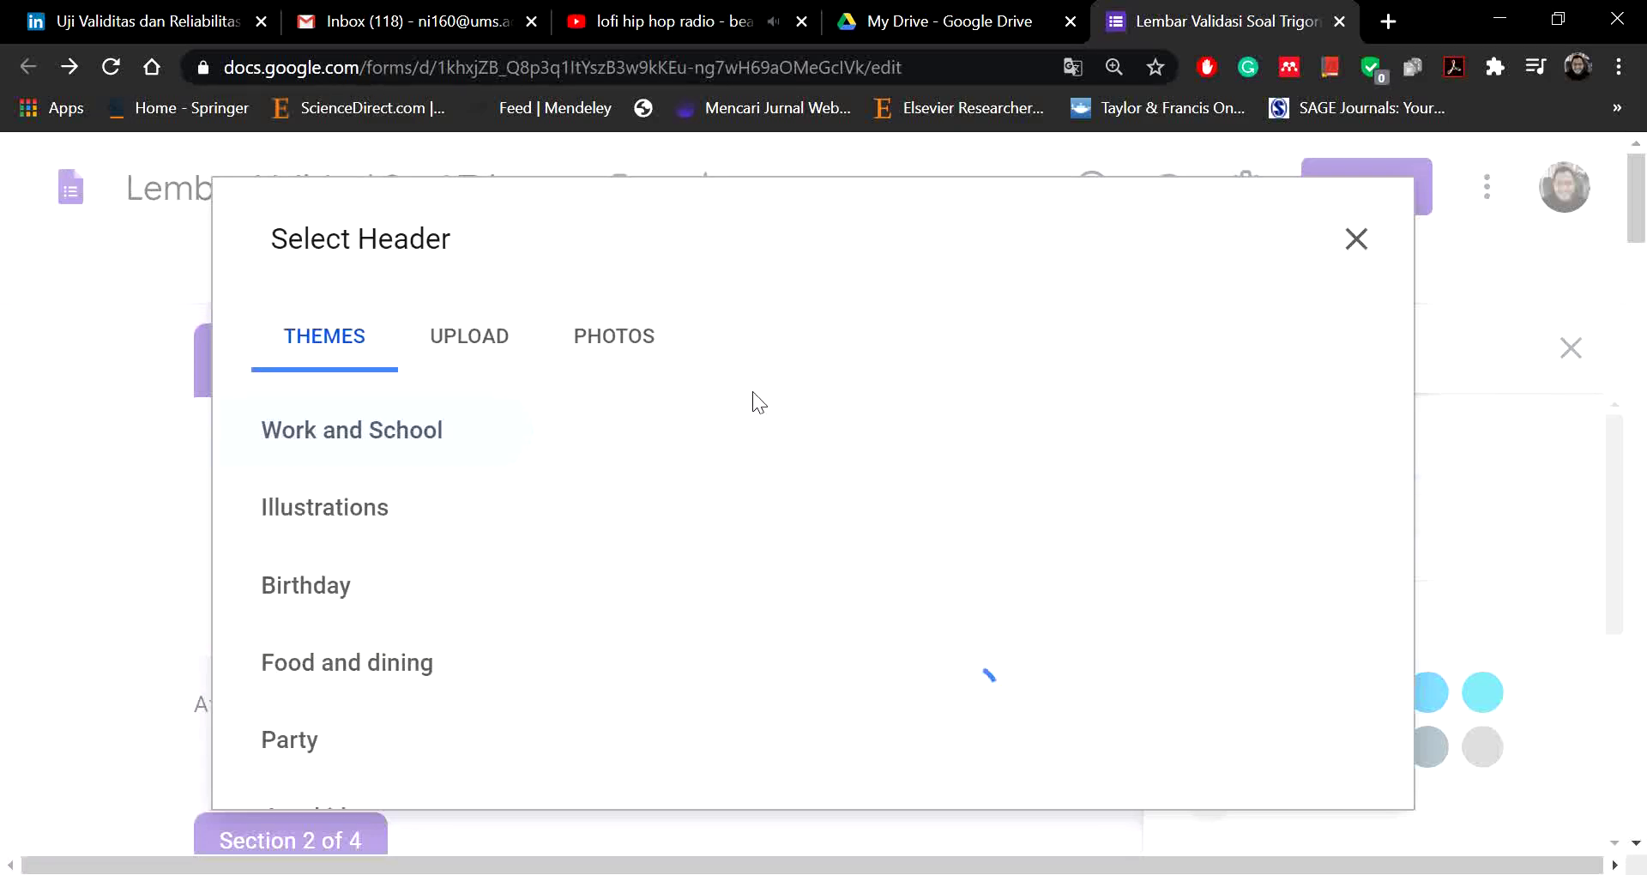
{"action": "scroll", "coordinate": [808, 506], "scroll_direction": "down", "scroll_amount": 3}
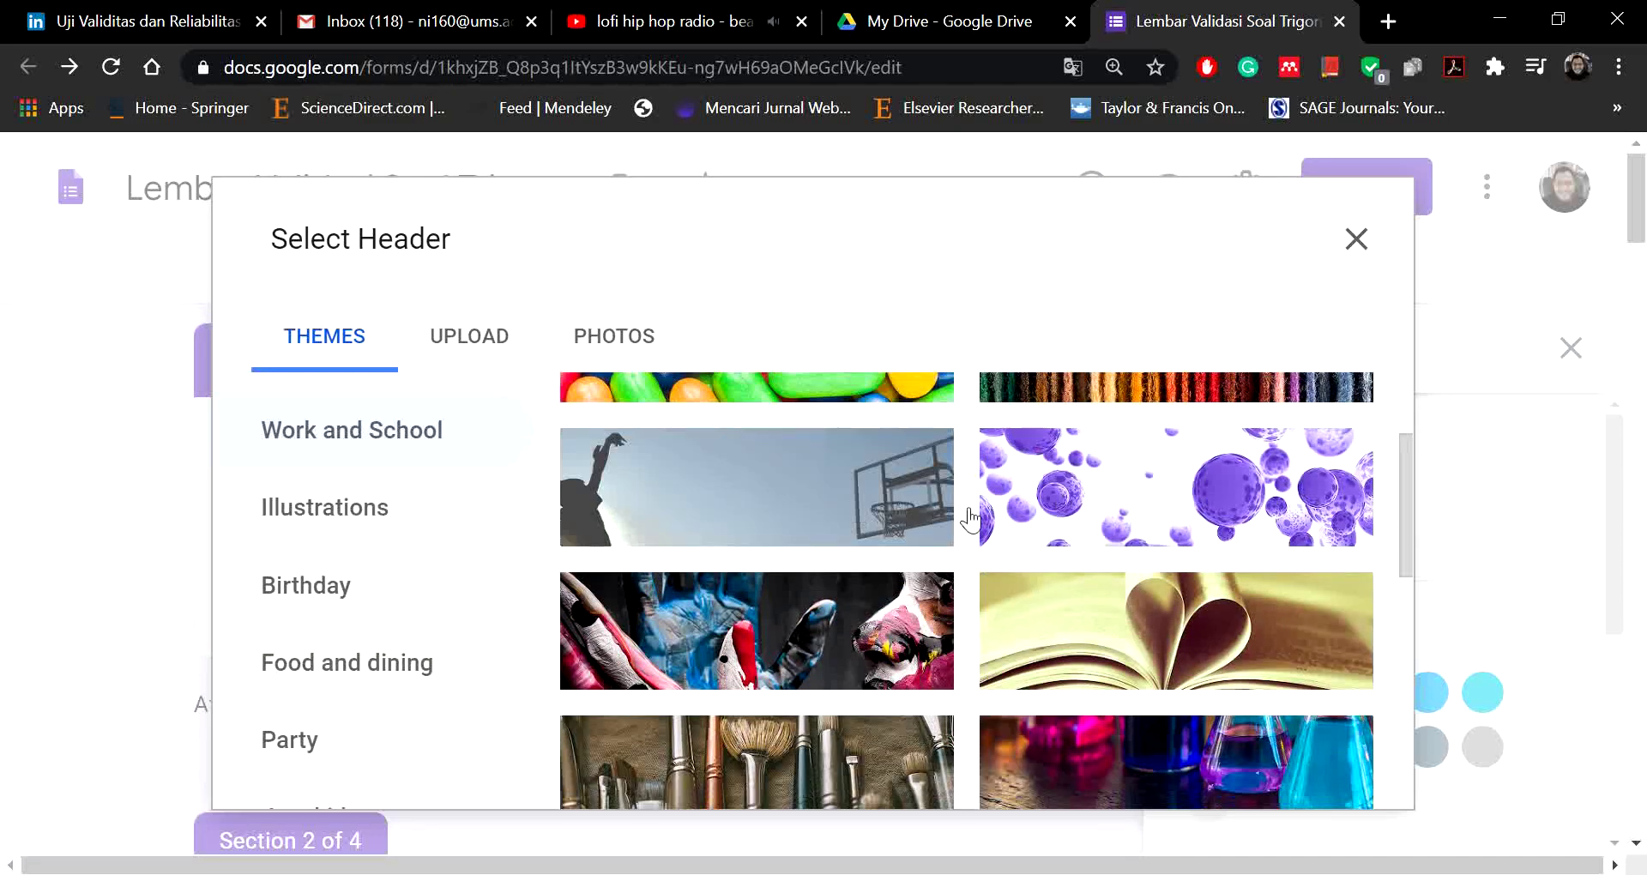
{"action": "scroll", "coordinate": [971, 519], "scroll_direction": "down", "scroll_amount": 10}
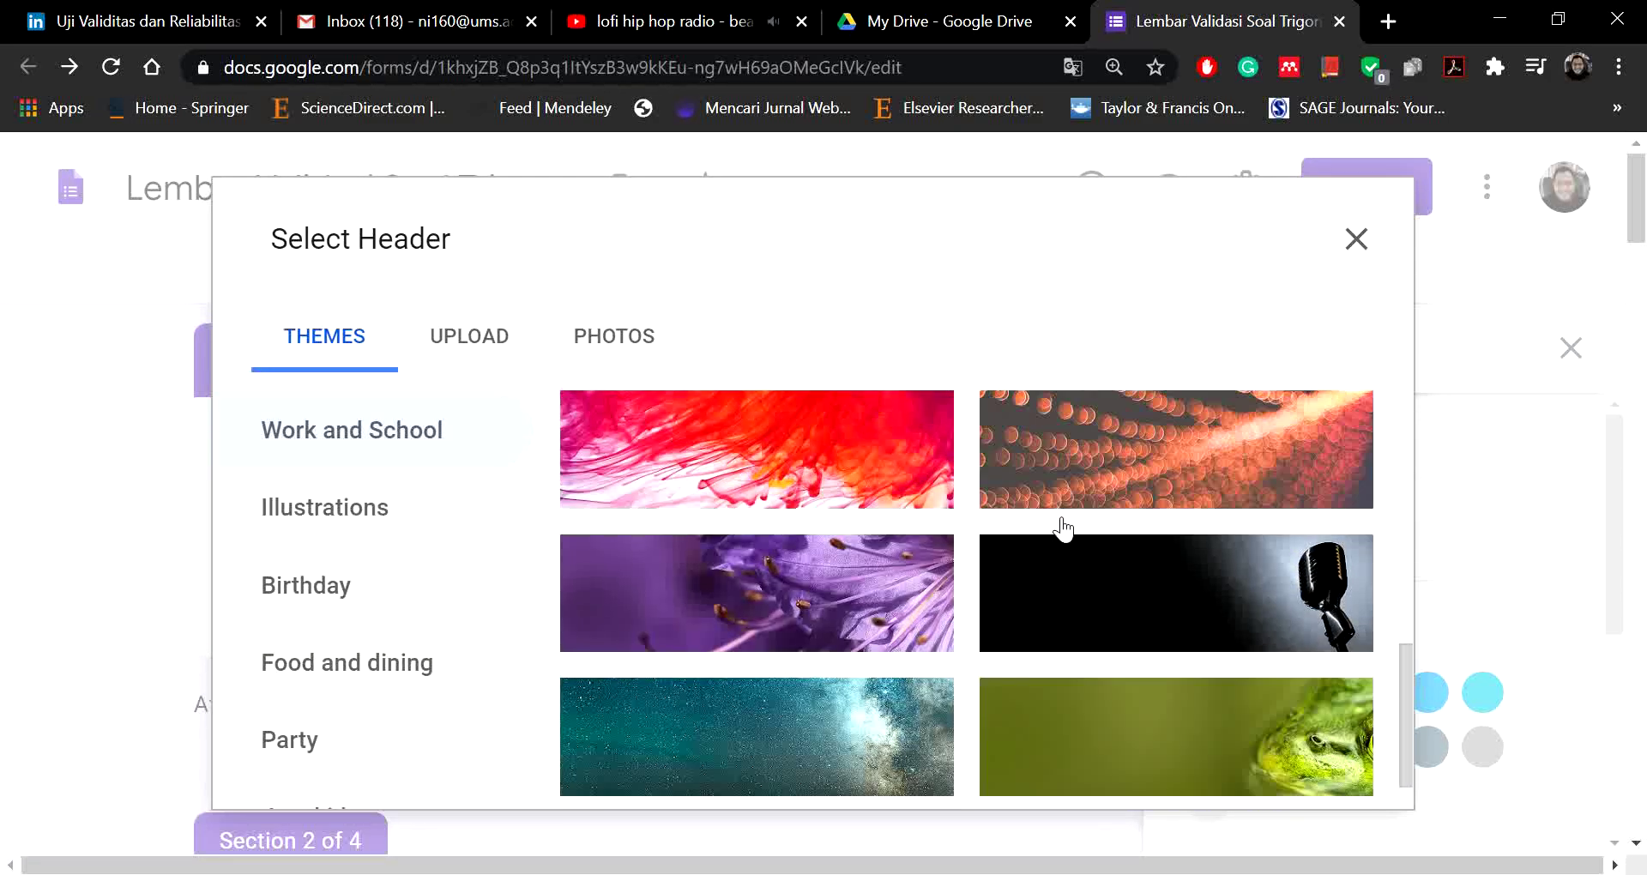
{"action": "left_click", "coordinate": [1180, 471]}
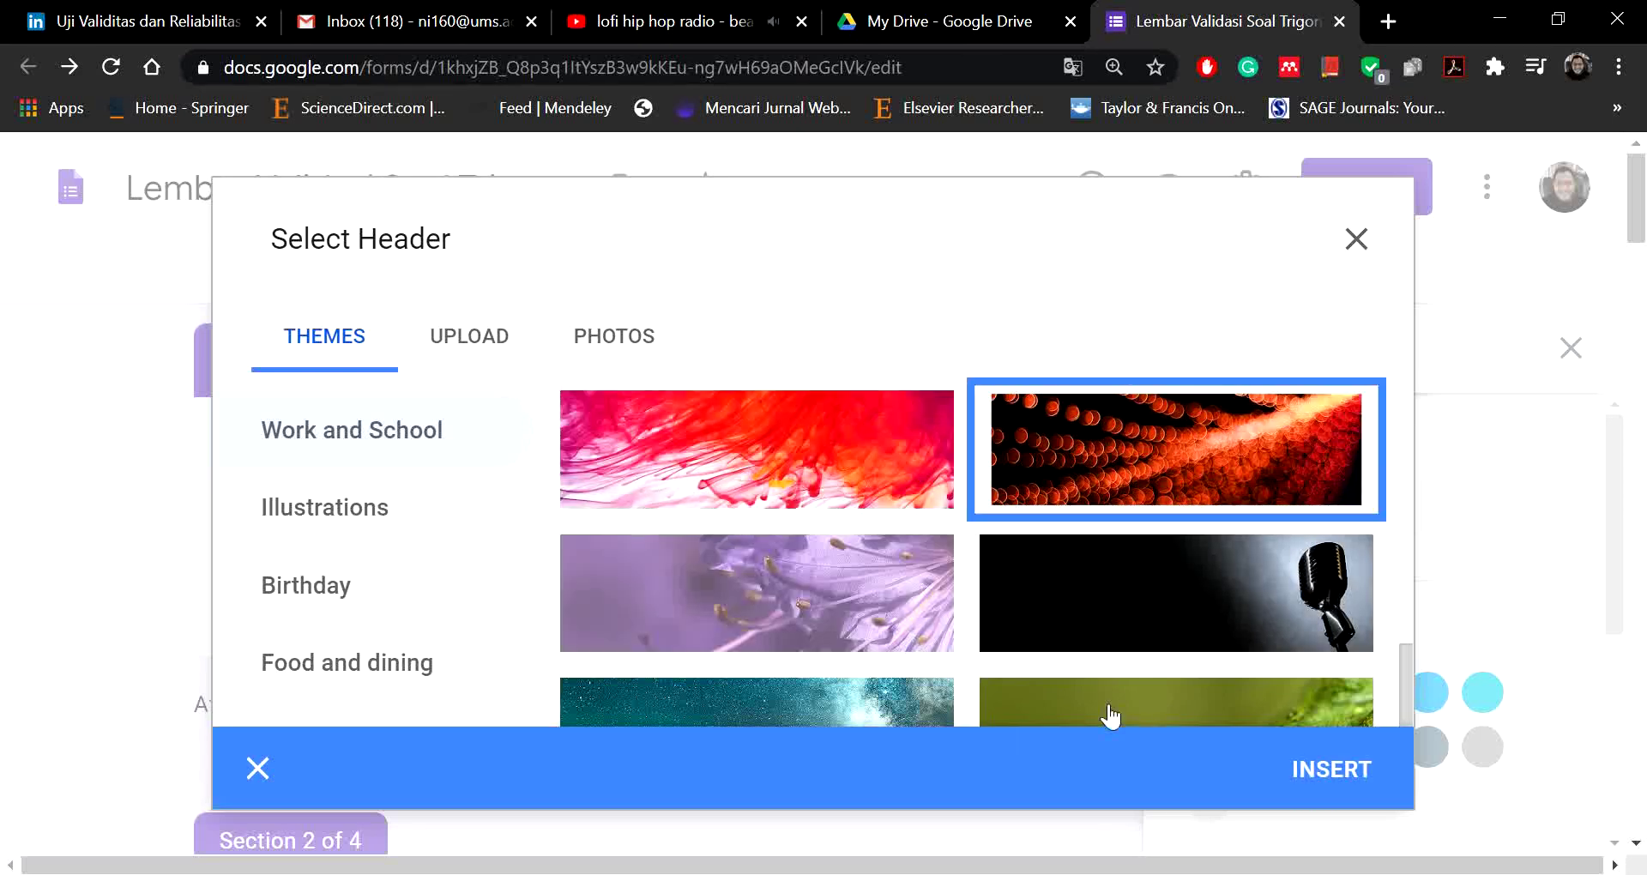
{"action": "left_click", "coordinate": [1329, 770]}
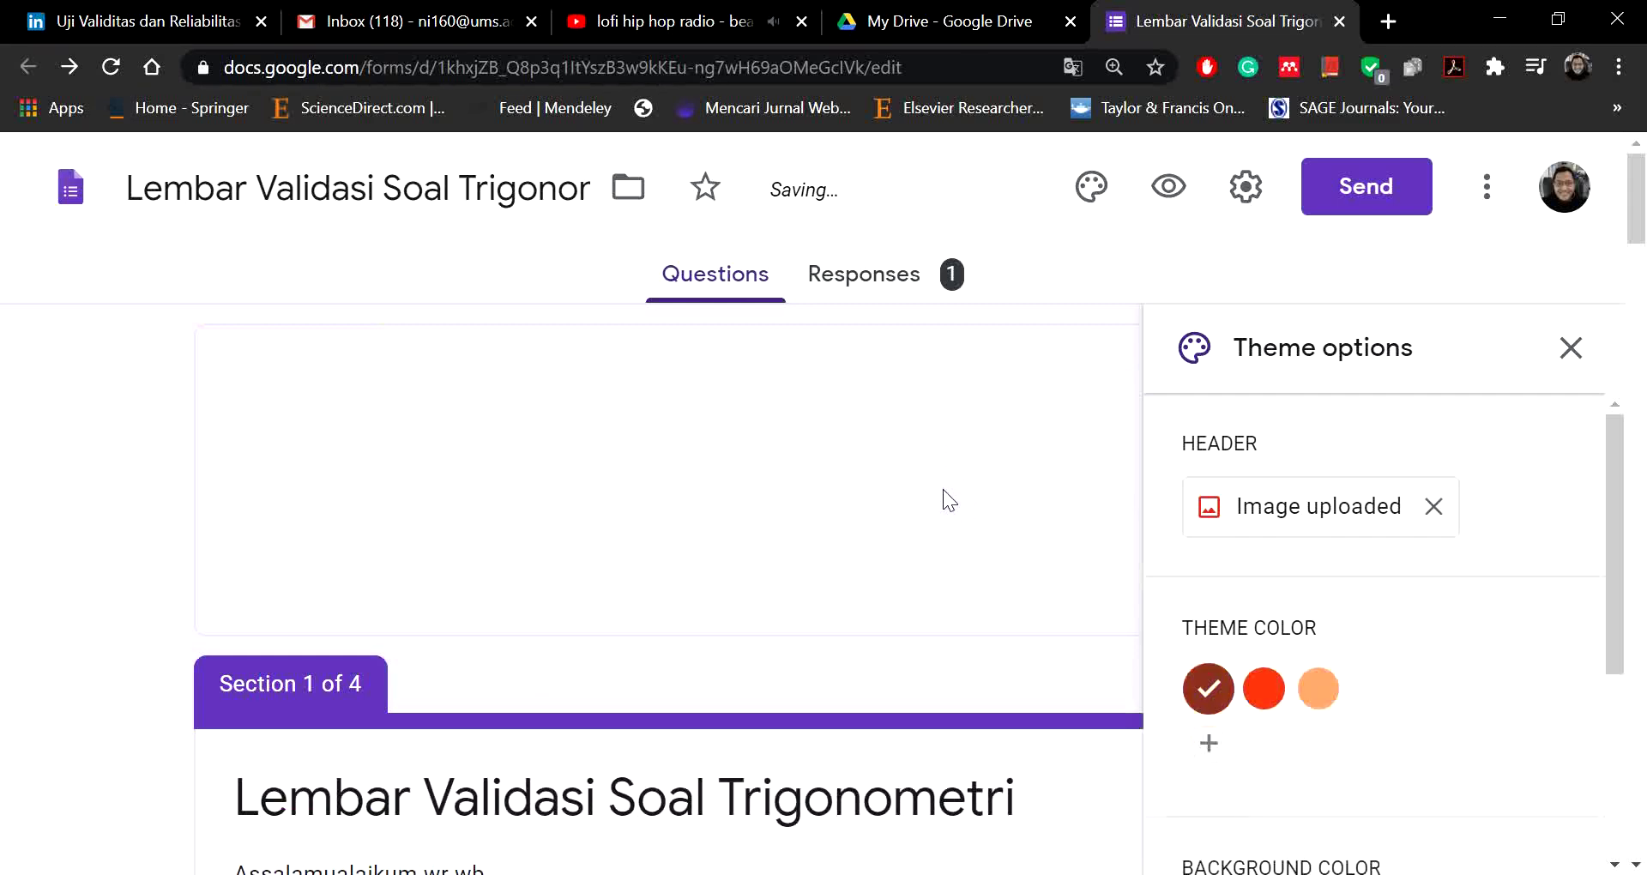
{"action": "scroll", "coordinate": [952, 444], "scroll_direction": "down", "scroll_amount": 3}
{"action": "left_click", "coordinate": [1572, 352]}
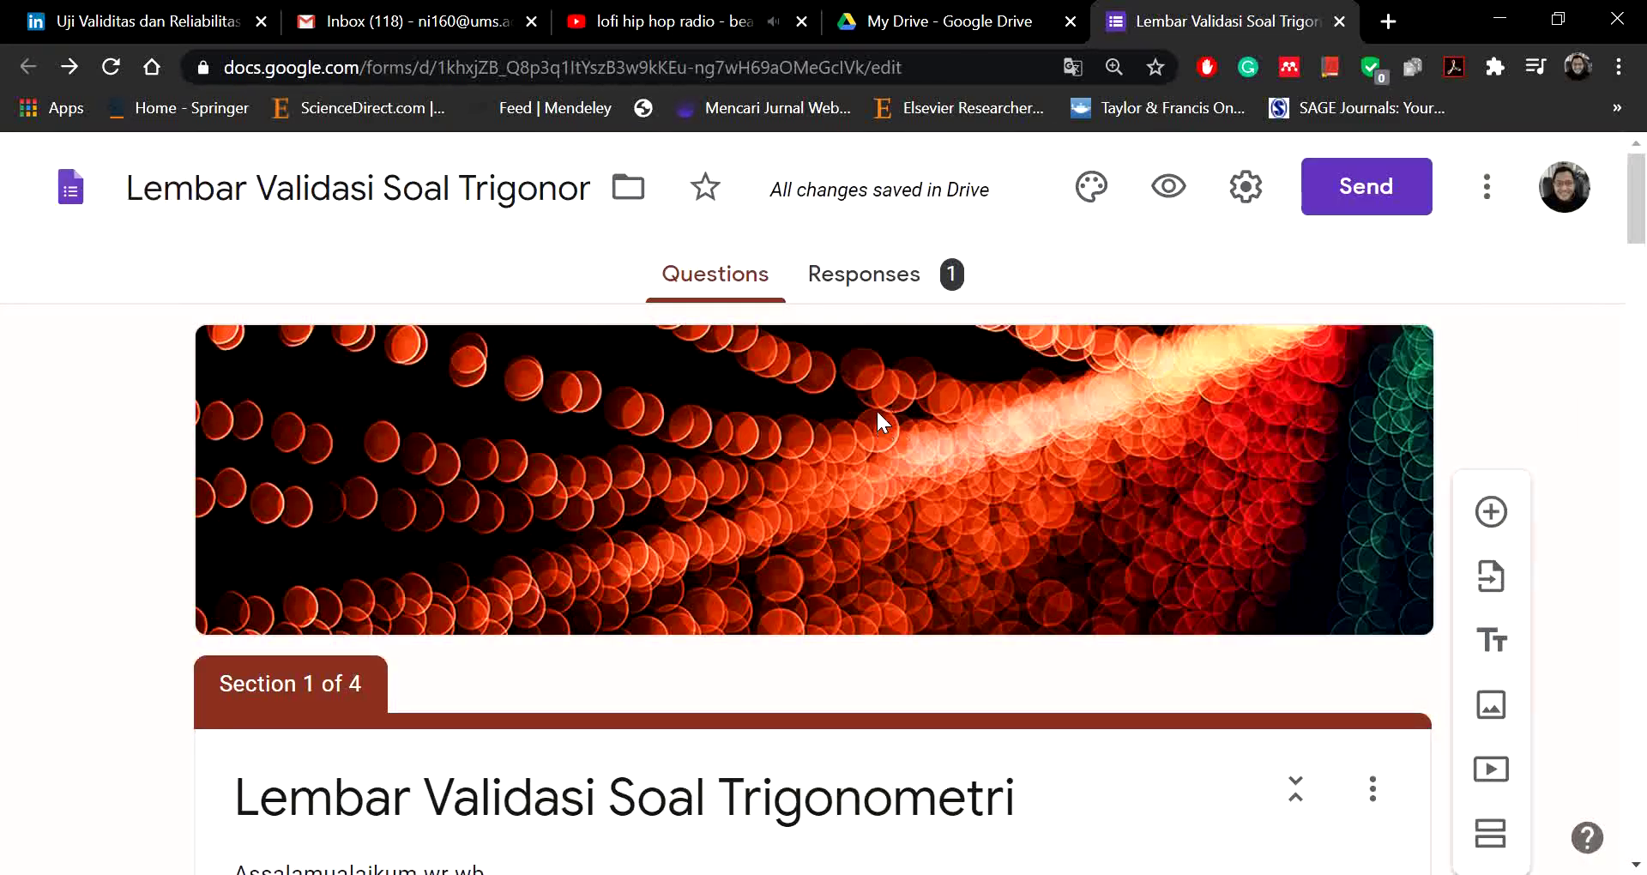
Step: Preview the form with its header image and continue to the Data Diri Validator page
{"action": "left_click", "coordinate": [1168, 187]}
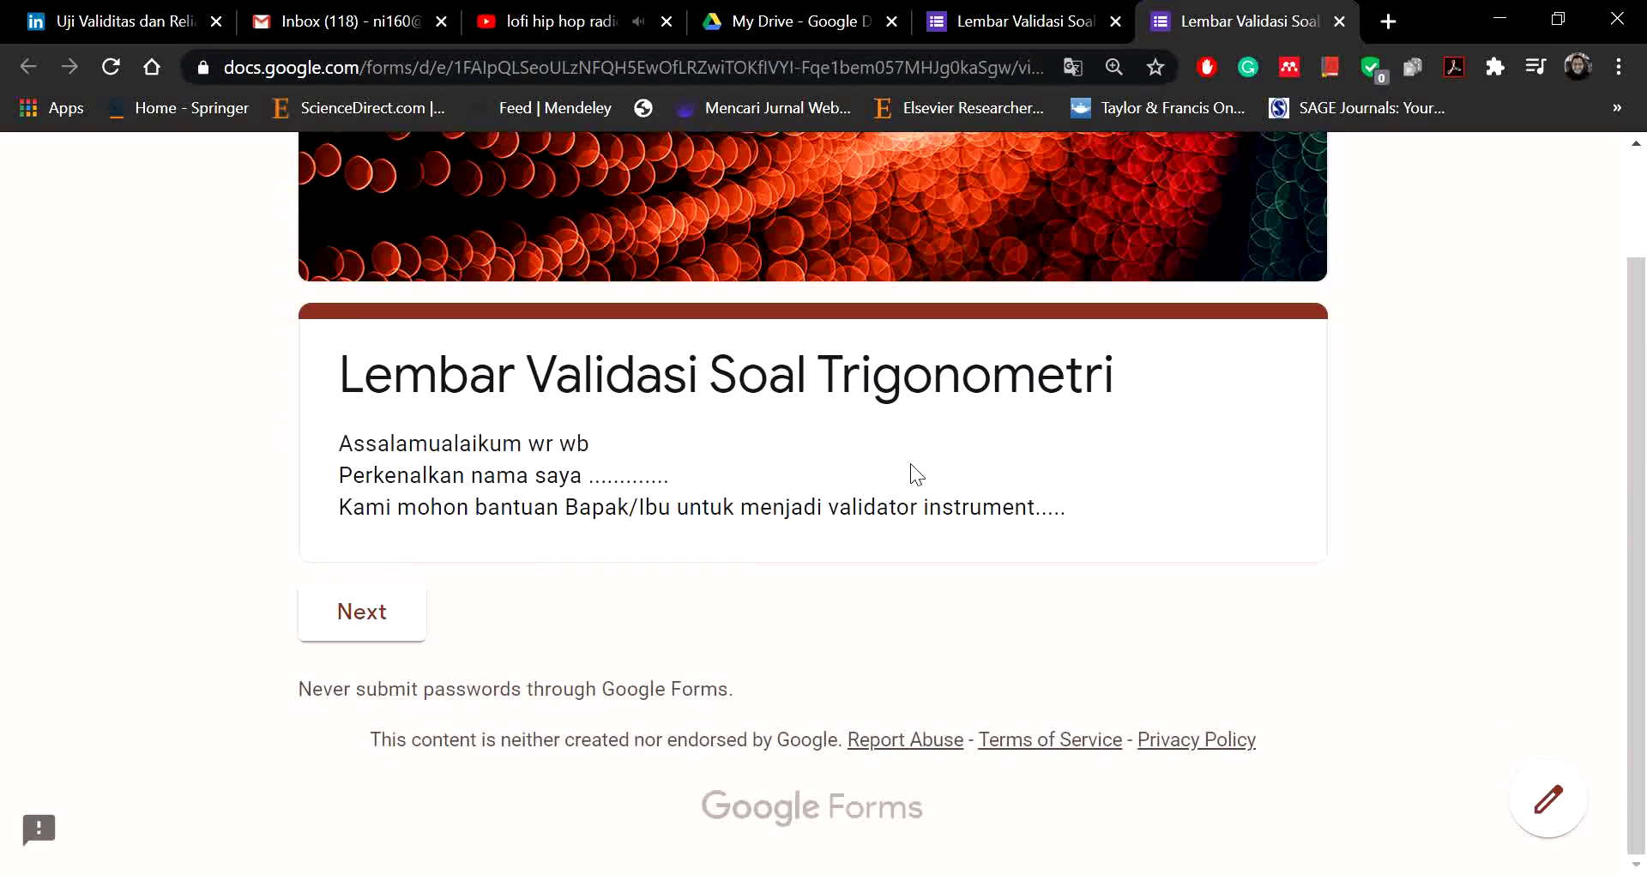
{"action": "scroll", "coordinate": [909, 463], "scroll_direction": "up", "scroll_amount": 2}
{"action": "scroll", "coordinate": [883, 469], "scroll_direction": "down", "scroll_amount": 2}
{"action": "scroll", "coordinate": [811, 462], "scroll_direction": "up", "scroll_amount": 2}
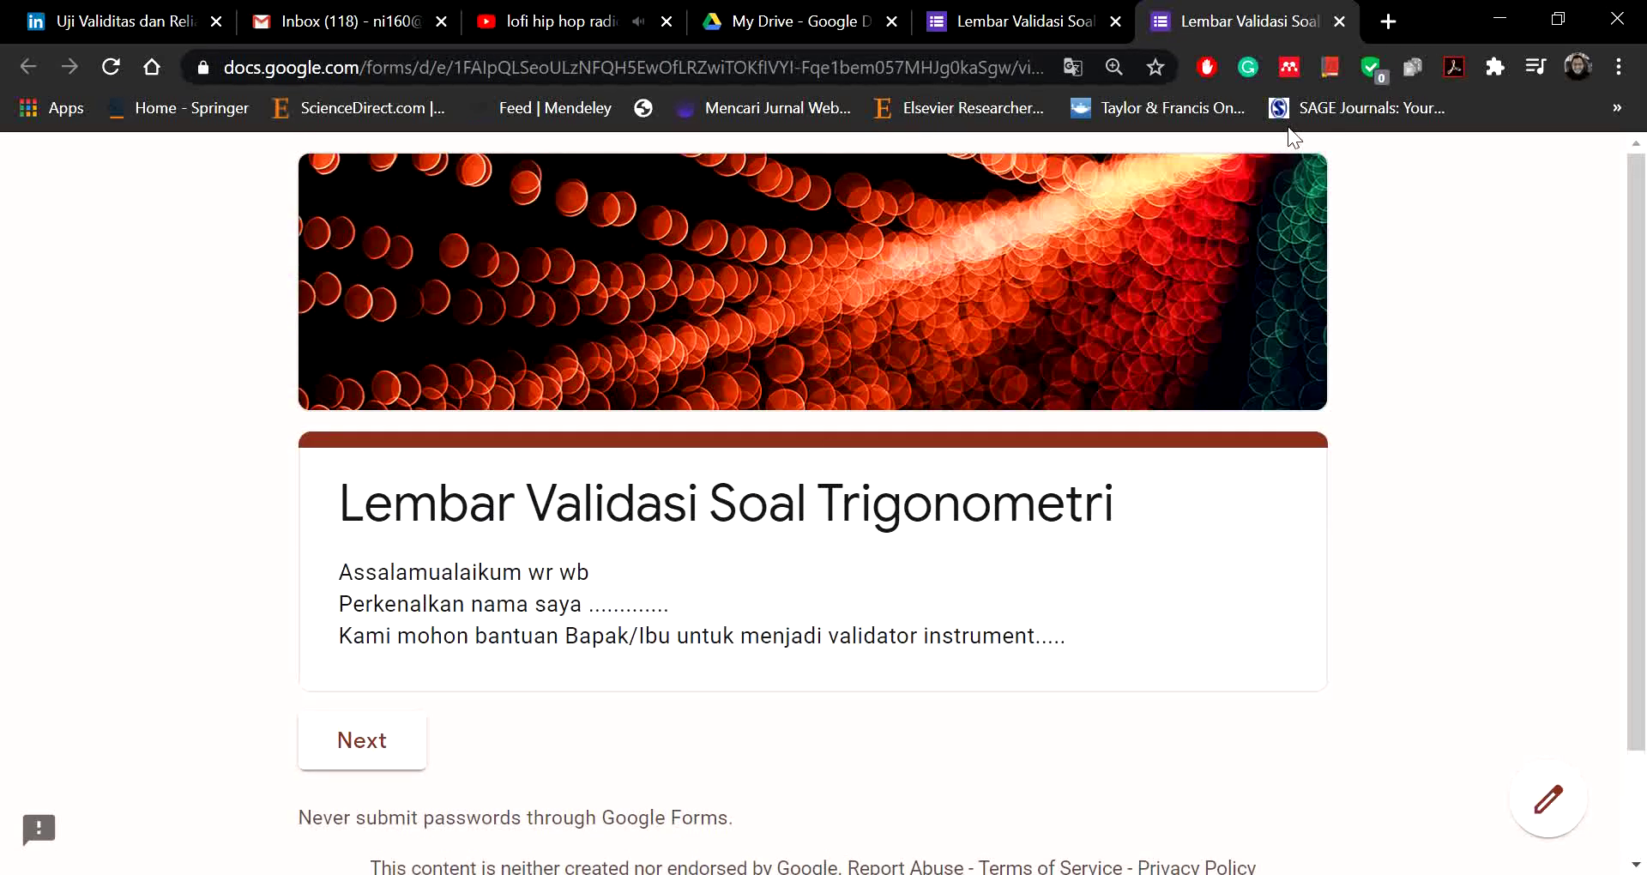
{"action": "left_click", "coordinate": [372, 738]}
{"action": "scroll", "coordinate": [600, 540], "scroll_direction": "down", "scroll_amount": 5}
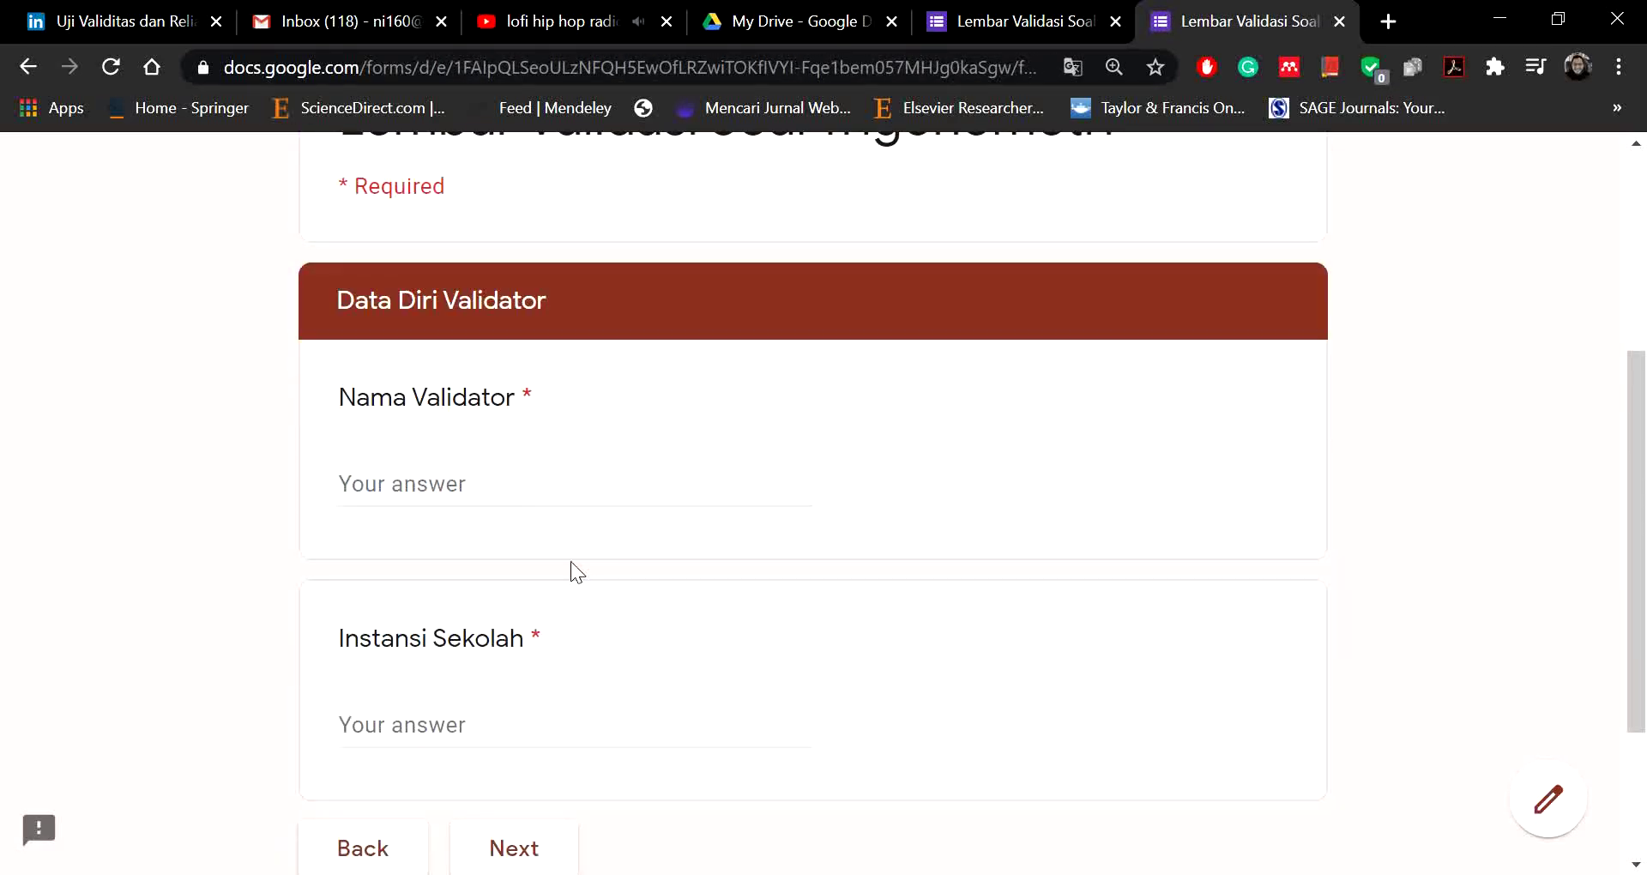
Step: Enter the validator's name in Nama Validator, repeat it as the Instansi Sekolah, and continue to the Uji Validitas page
{"action": "left_click", "coordinate": [534, 361]}
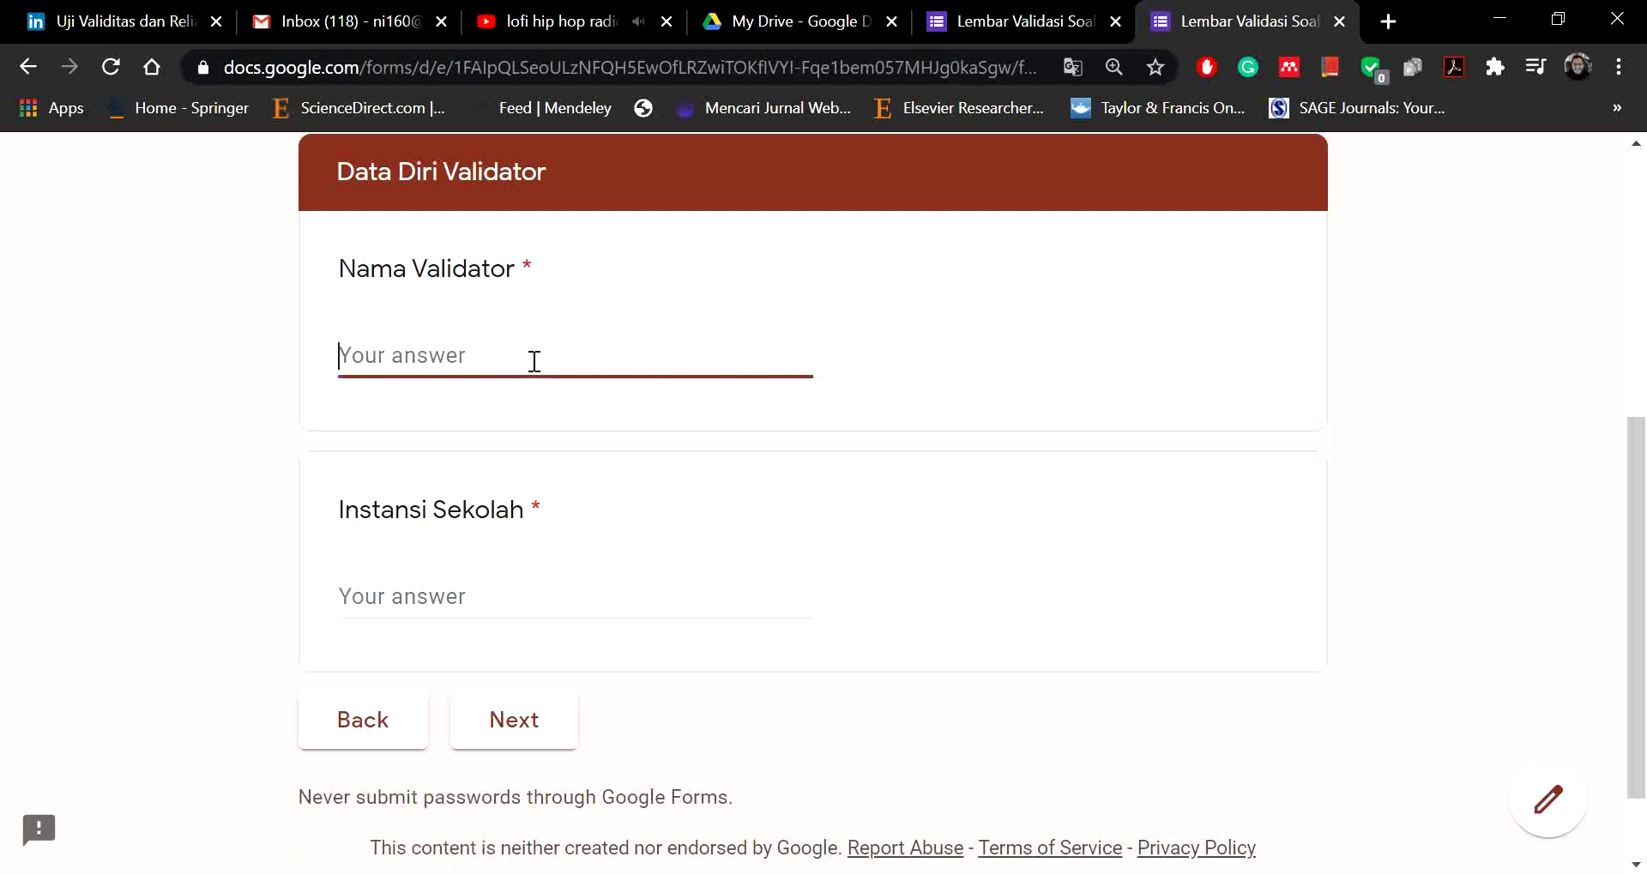
{"action": "type", "text": "cicik"}
{"action": "key", "text": "Tab"}
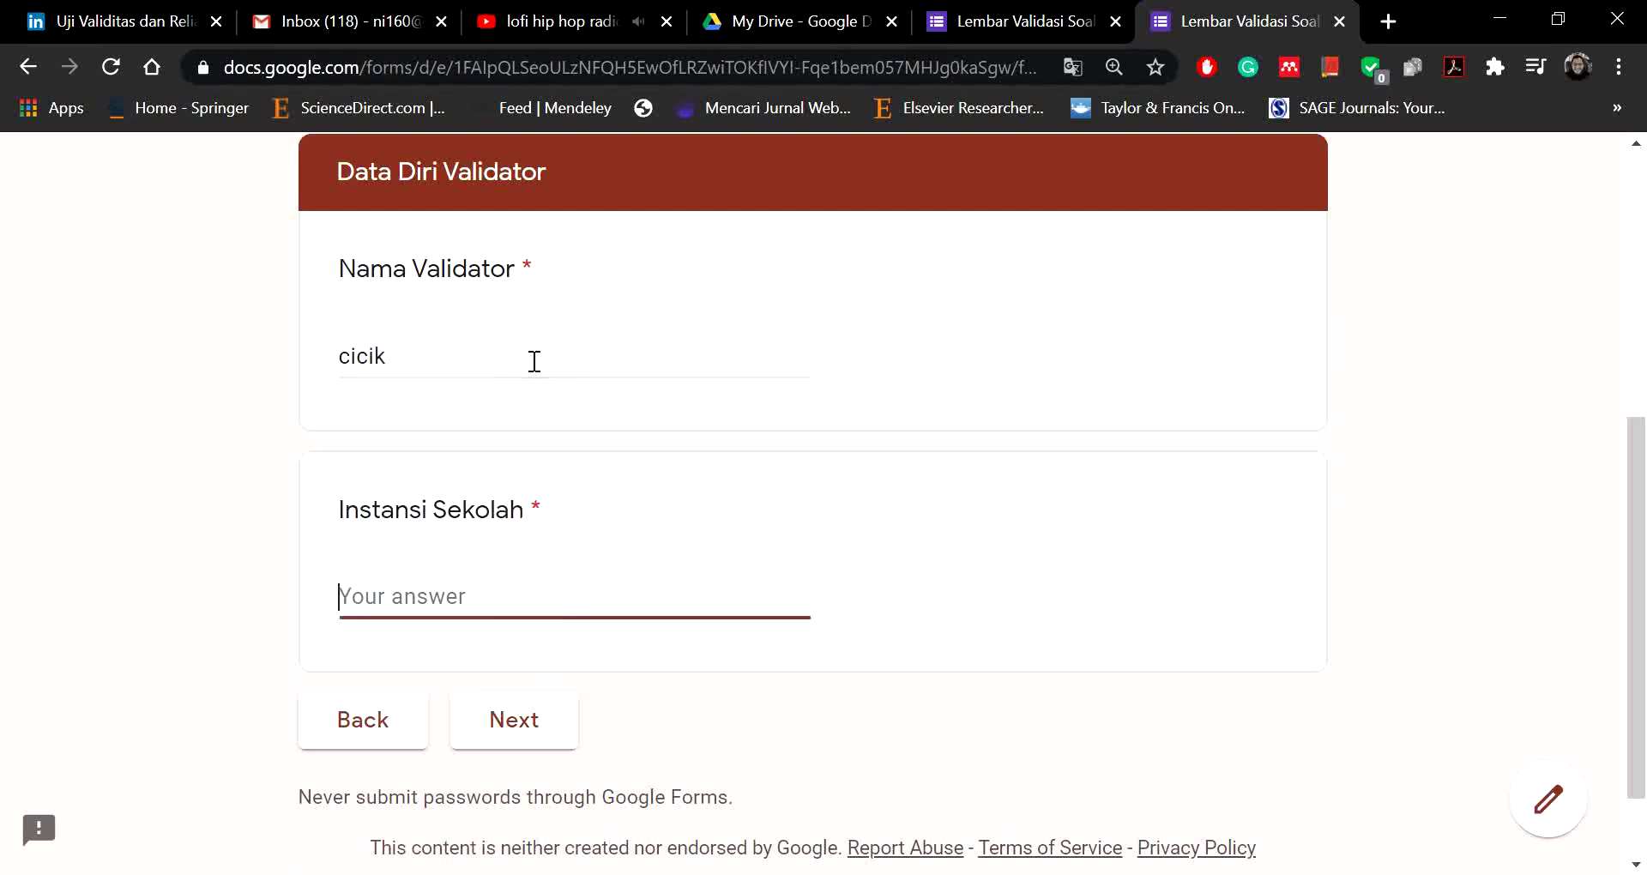
{"action": "type", "text": "cicik"}
{"action": "left_click", "coordinate": [508, 736]}
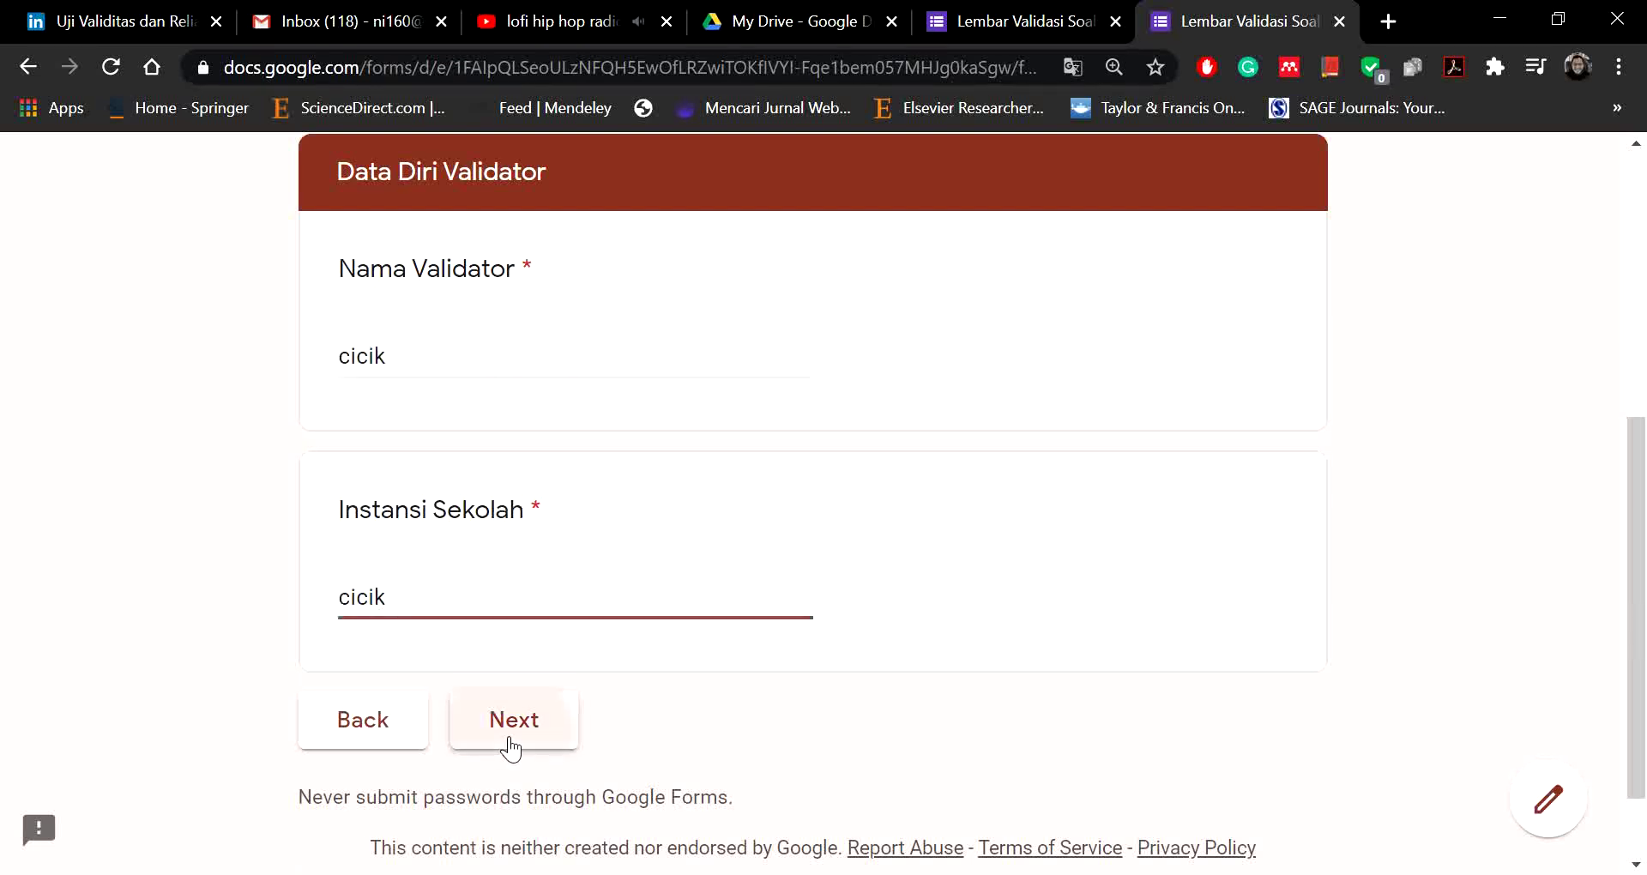
Step: Answer question 1 under Aspek Materi with 1 for Soal 1, 2 for Soal 2, and 3 for Soal 3 and Soal 4
{"action": "scroll", "coordinate": [507, 549], "scroll_direction": "down", "scroll_amount": 10}
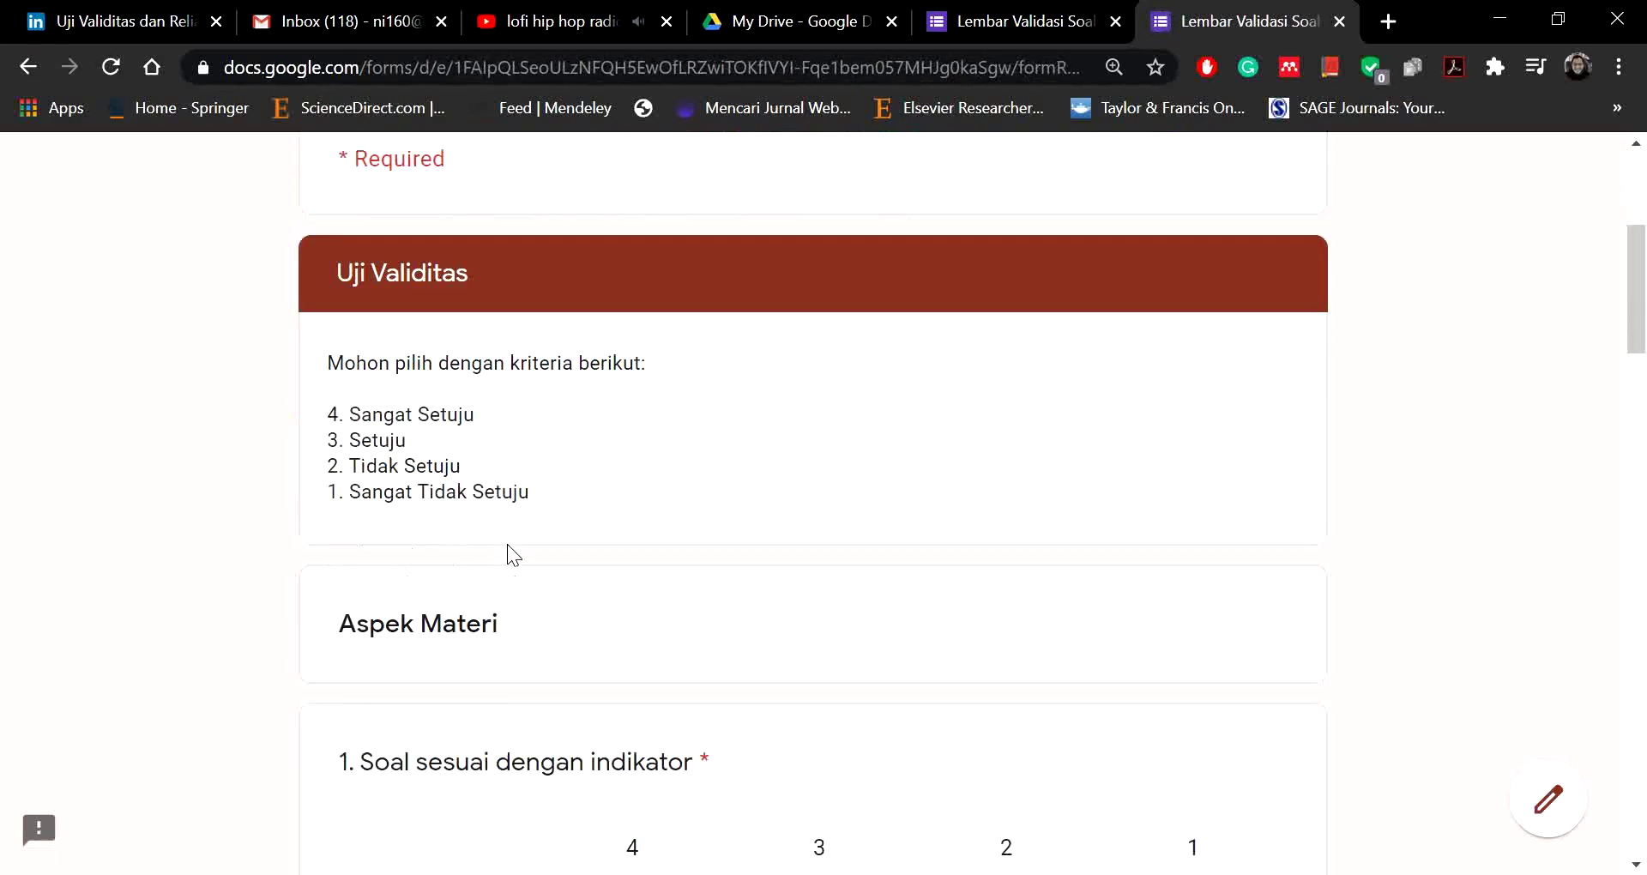
{"action": "left_click", "coordinate": [1190, 444]}
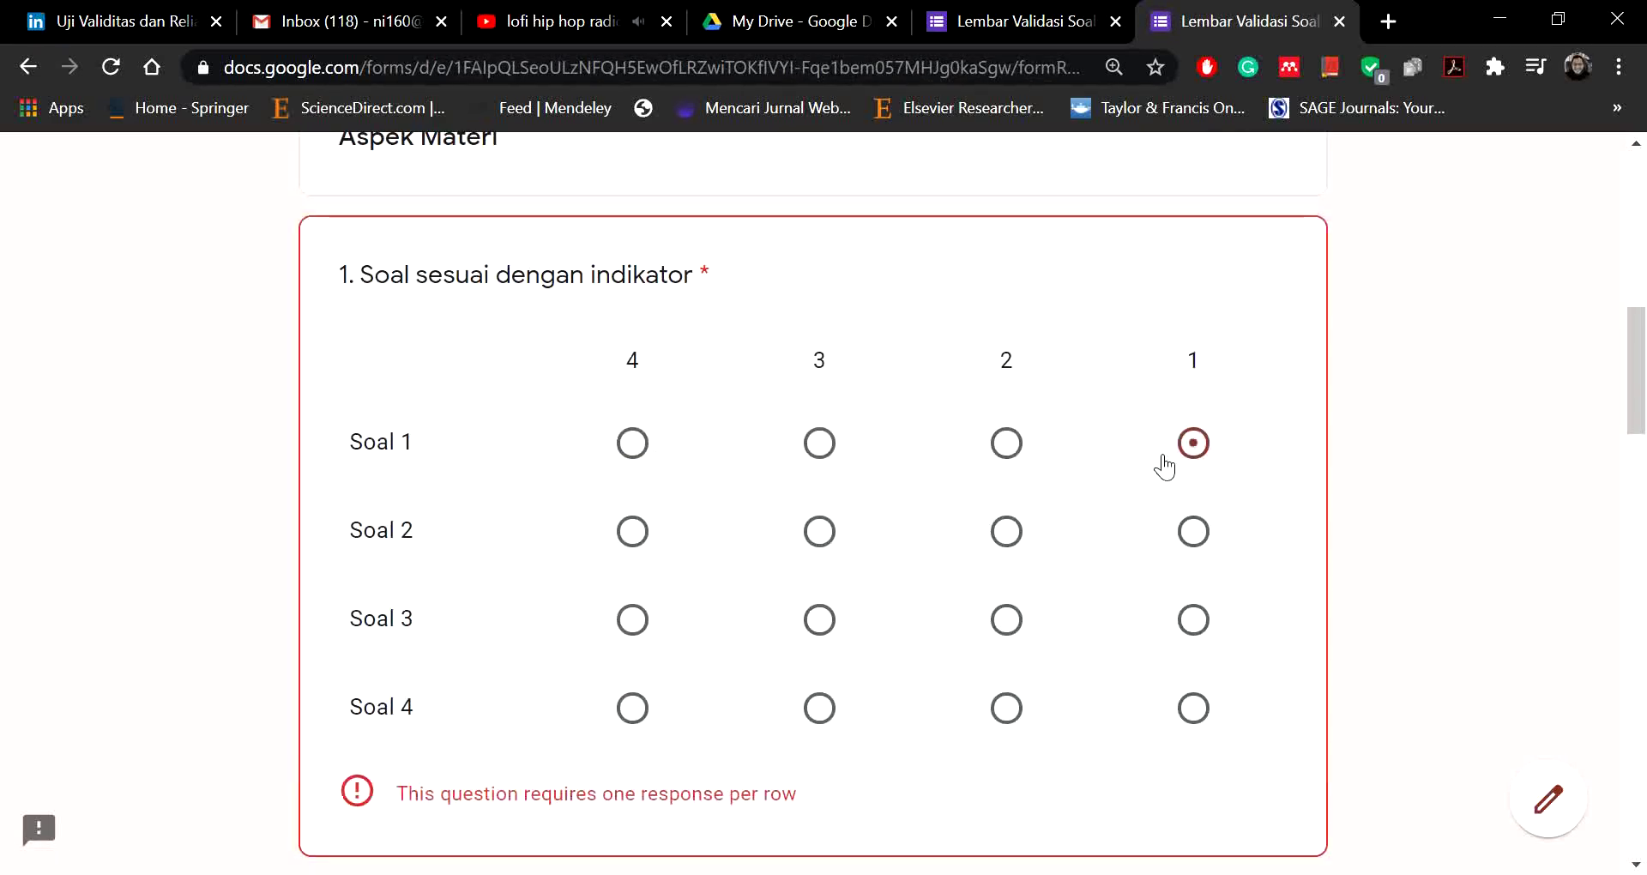
{"action": "left_click", "coordinate": [1006, 531]}
{"action": "left_click", "coordinate": [819, 620]}
{"action": "left_click", "coordinate": [819, 707]}
Step: Answer question 2 under Aspek Materi with 2 for Soal 1, Soal 2 and Soal 4, and 3 for Soal 3
{"action": "scroll", "coordinate": [838, 705], "scroll_direction": "down", "scroll_amount": 8}
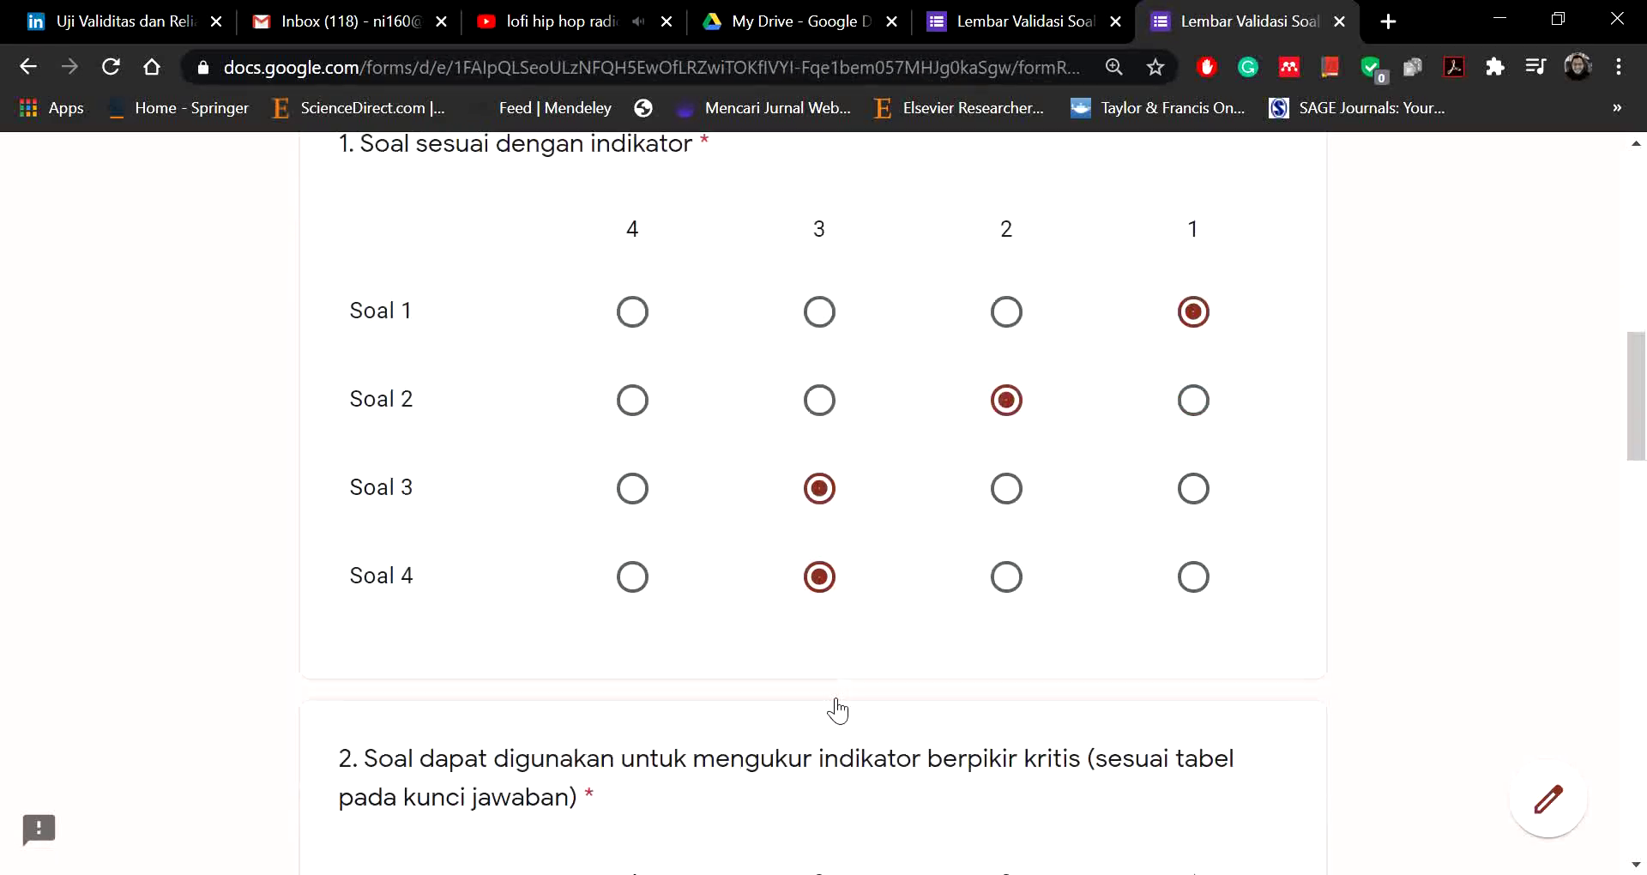
{"action": "left_click", "coordinate": [1006, 324]}
{"action": "left_click", "coordinate": [1006, 412]}
{"action": "left_click", "coordinate": [822, 501]}
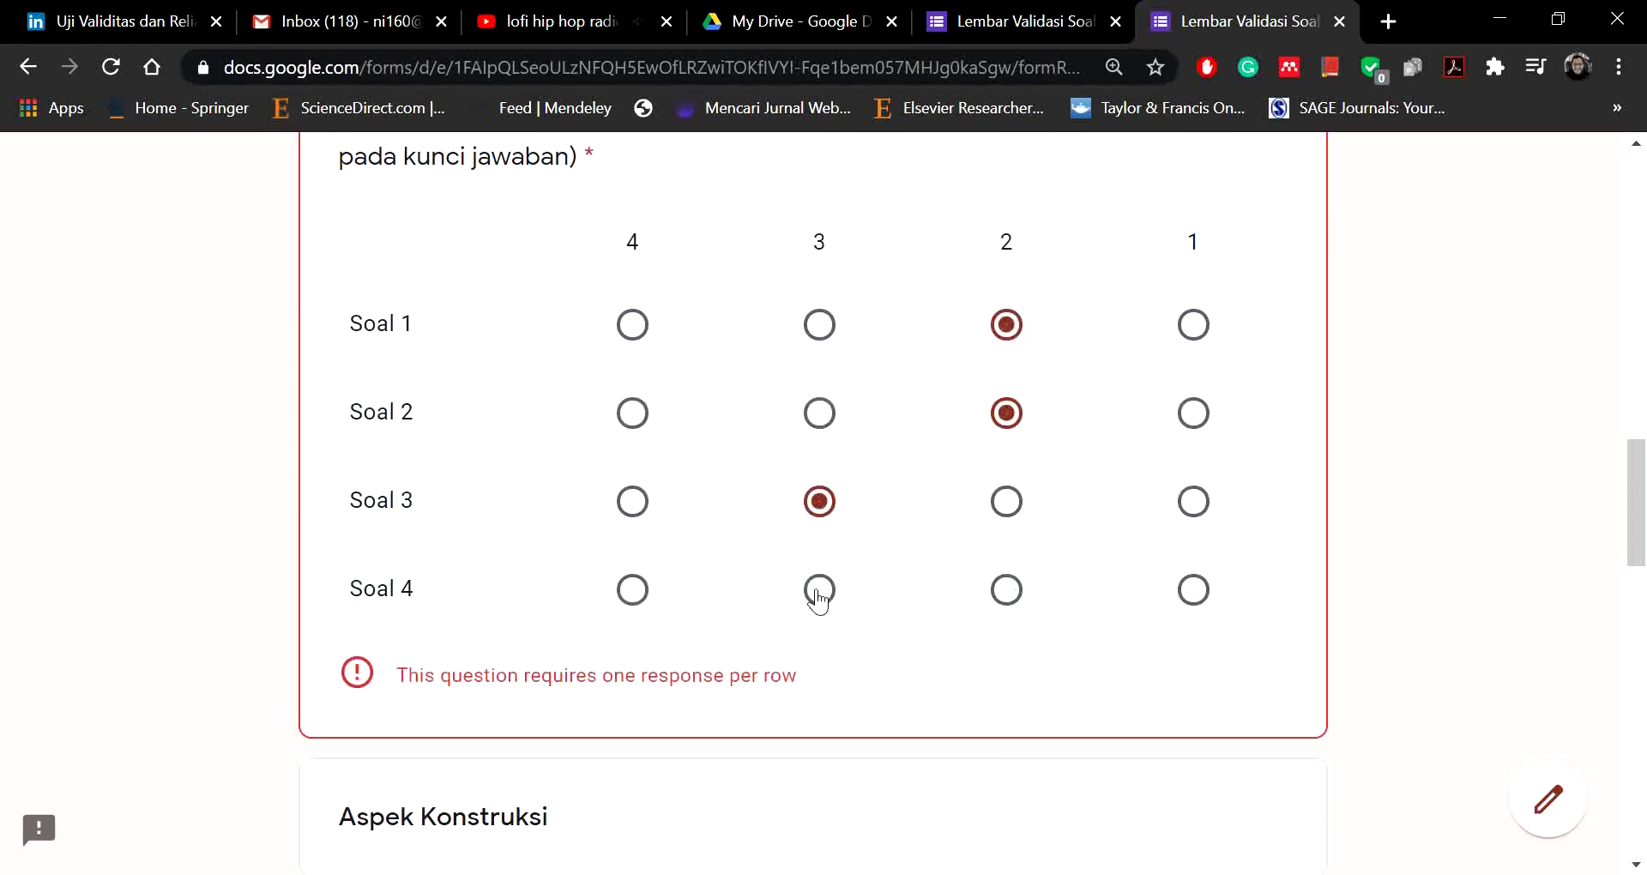
{"action": "left_click", "coordinate": [997, 592]}
Step: Answer question 3 under Aspek Konstruksi with 3 for Soal 1 and Soal 4, 1 for Soal 2, and 2 for Soal 3
{"action": "scroll", "coordinate": [978, 626], "scroll_direction": "down", "scroll_amount": 9}
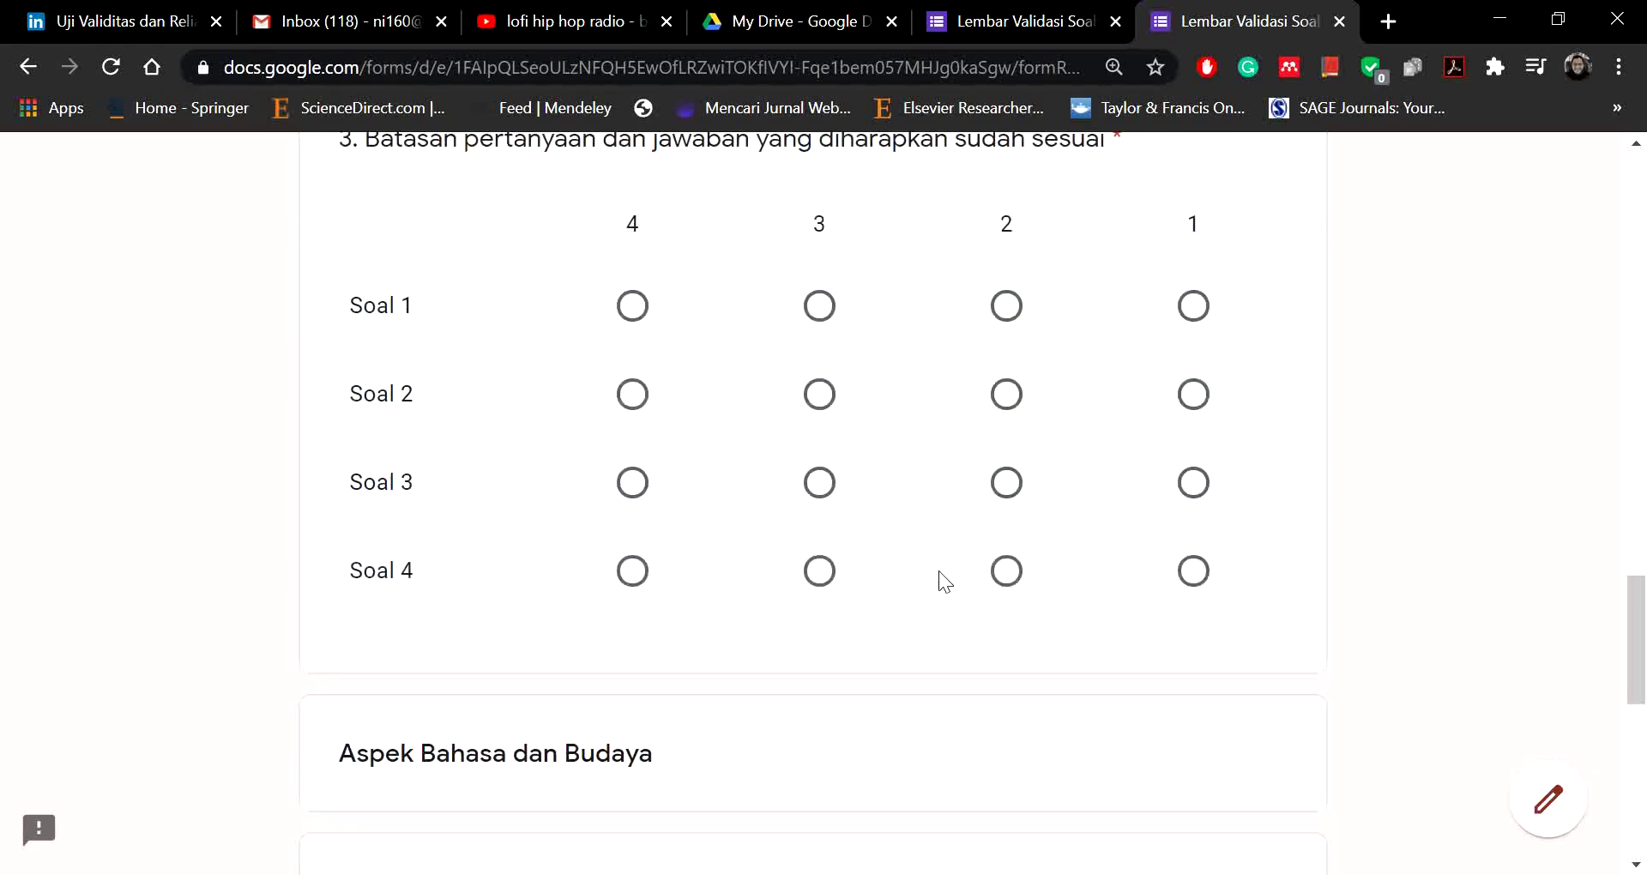
{"action": "left_click", "coordinate": [1193, 394]}
{"action": "left_click", "coordinate": [1006, 482]}
{"action": "left_click", "coordinate": [819, 571]}
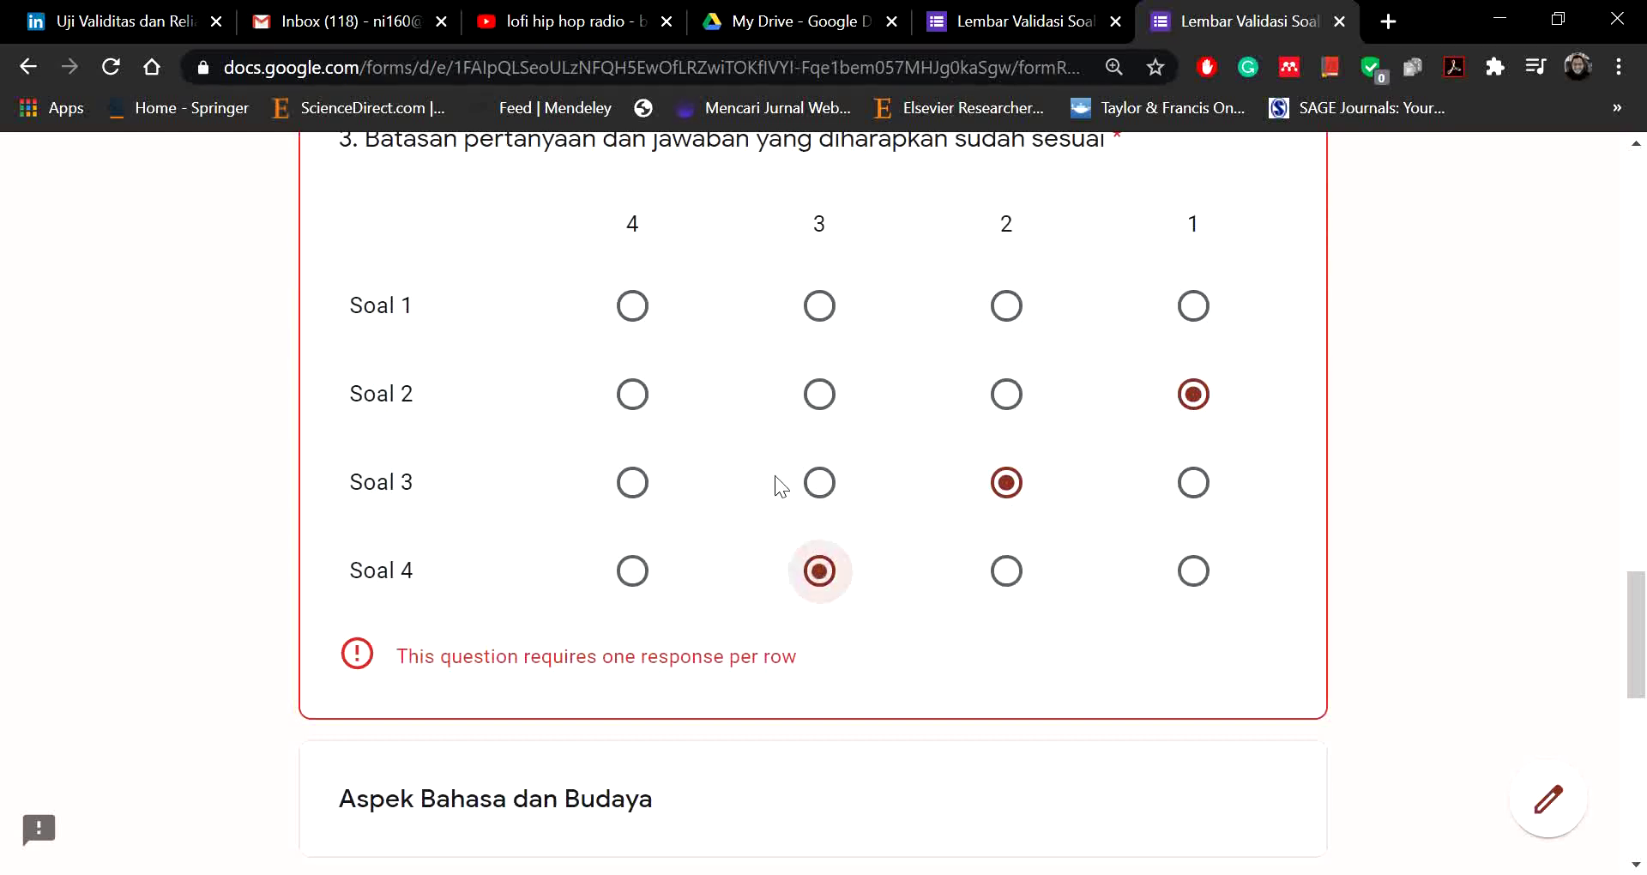
{"action": "left_click", "coordinate": [819, 307]}
Step: Answer question 4 under Aspek Bahasa dan Budaya with 1 for Soal 1, 2 for Soal 2 and Soal 3, and 3 for Soal 4
{"action": "scroll", "coordinate": [987, 515], "scroll_direction": "down", "scroll_amount": 8}
{"action": "left_click", "coordinate": [1191, 506]}
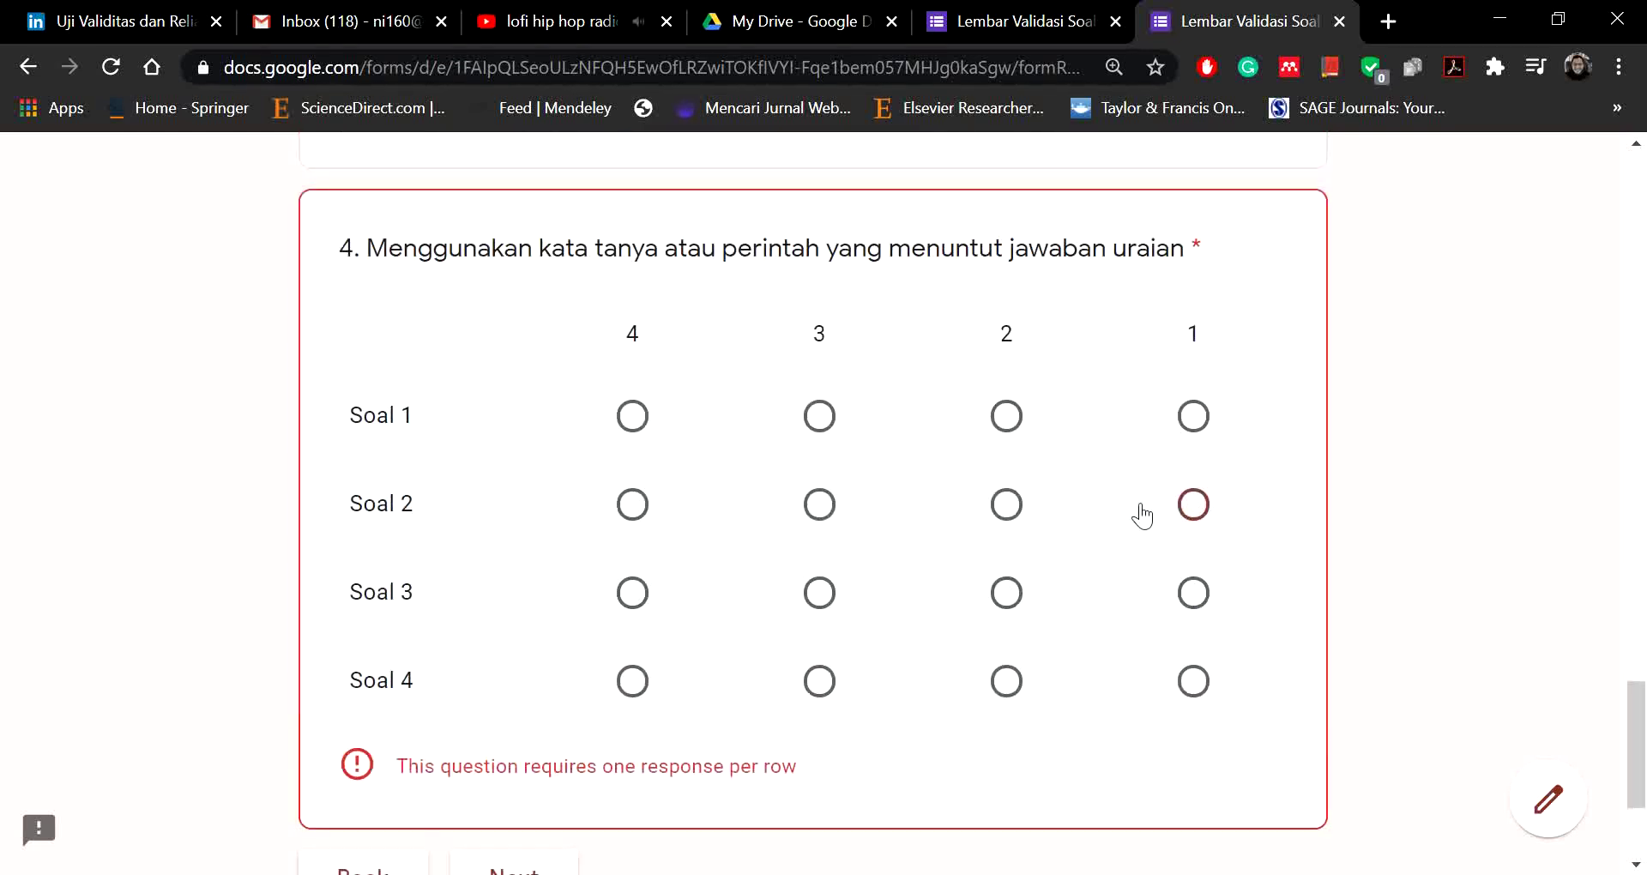
{"action": "left_click", "coordinate": [1006, 504]}
{"action": "left_click", "coordinate": [1006, 591]}
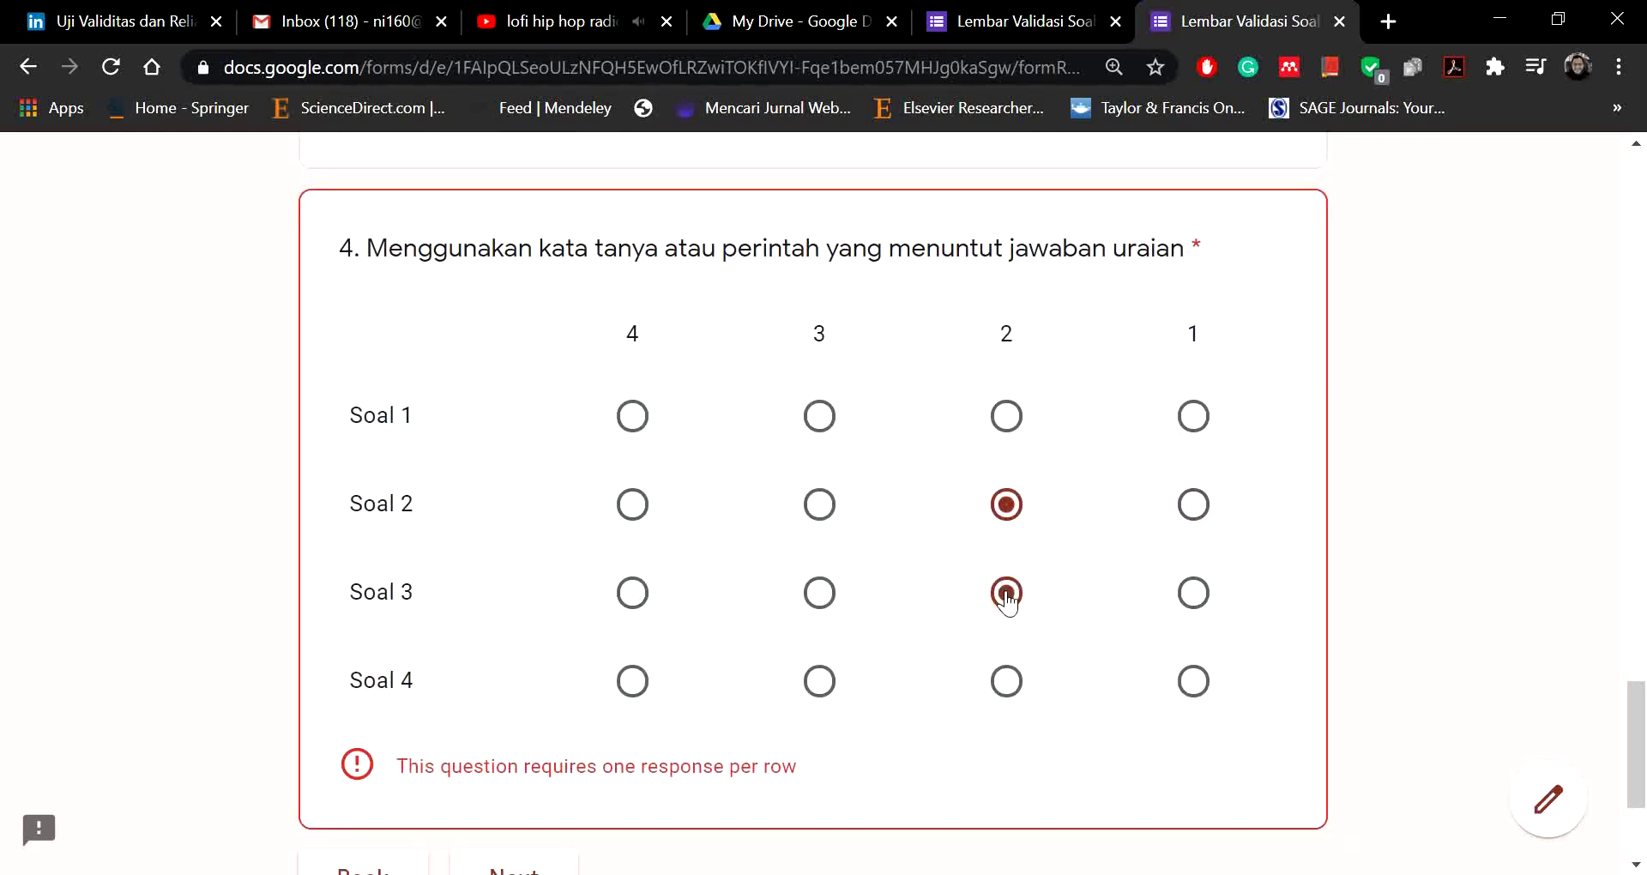
{"action": "left_click", "coordinate": [1193, 416]}
{"action": "left_click", "coordinate": [825, 686]}
{"action": "scroll", "coordinate": [850, 686], "scroll_direction": "down", "scroll_amount": 2}
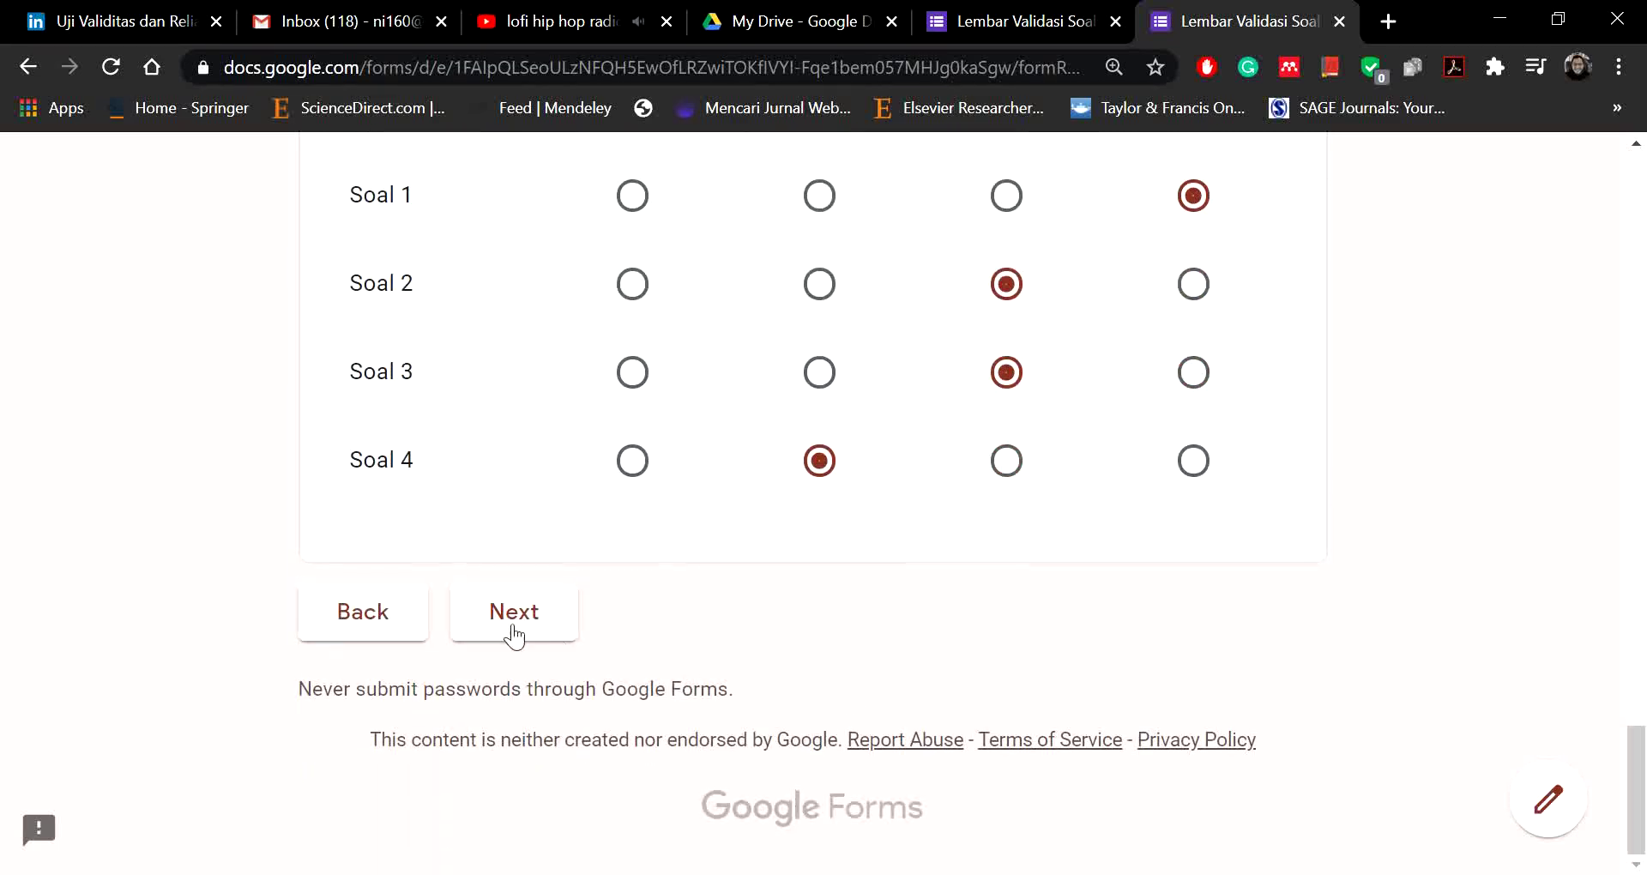
Step: Continue to the Ucapan Terimakasih page, submit the test response, and close the respondent form
{"action": "left_click", "coordinate": [513, 631]}
{"action": "scroll", "coordinate": [759, 489], "scroll_direction": "down", "scroll_amount": 2}
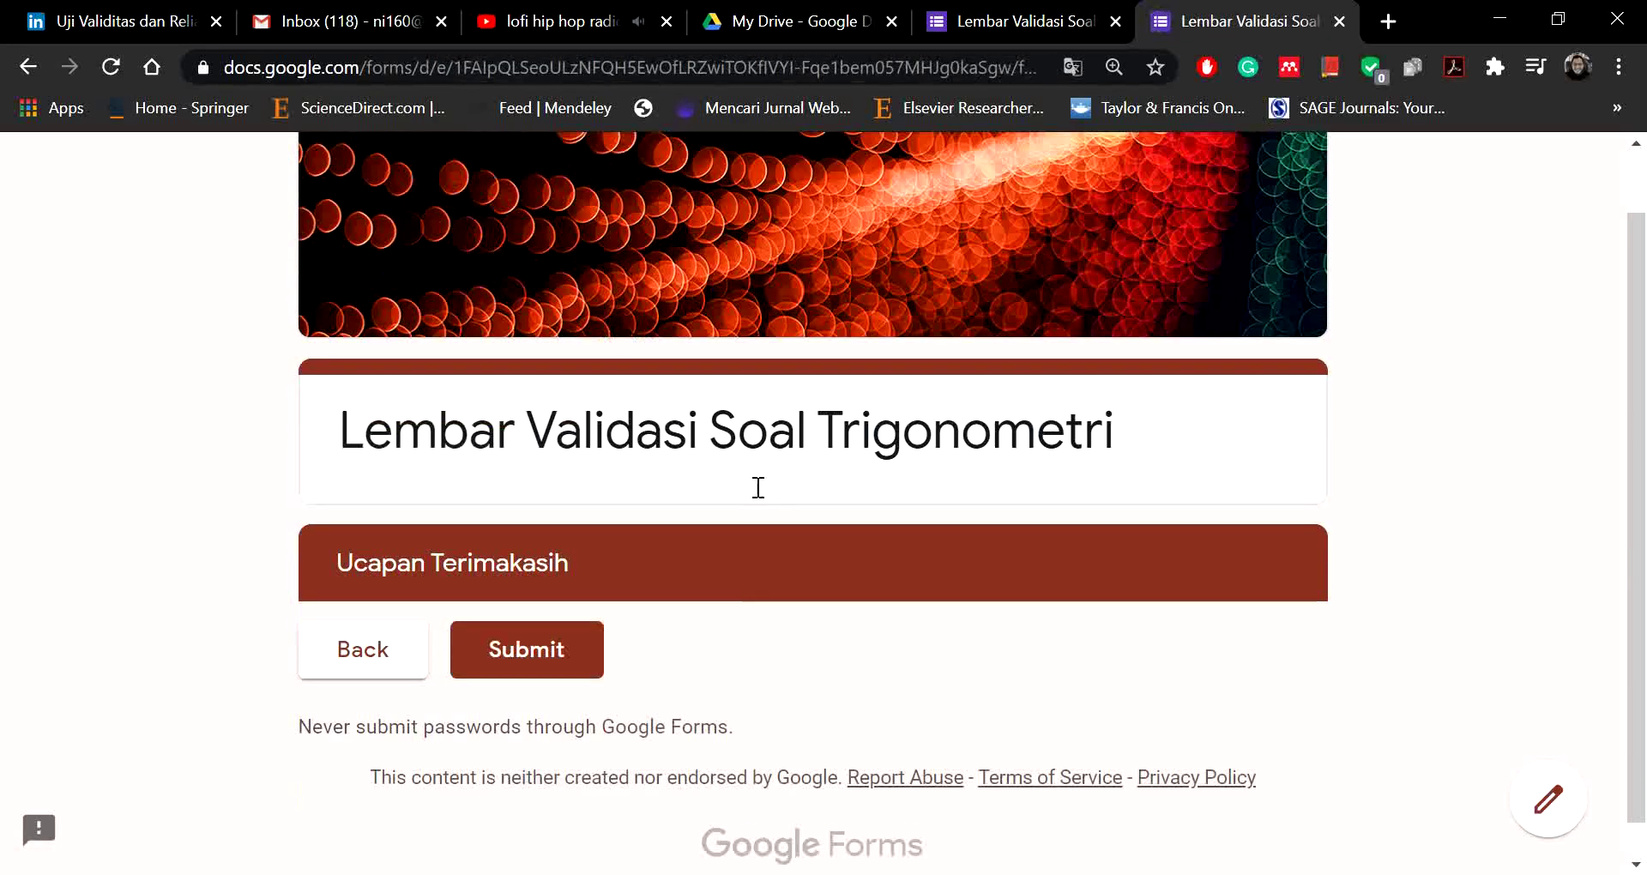
{"action": "left_click", "coordinate": [540, 593]}
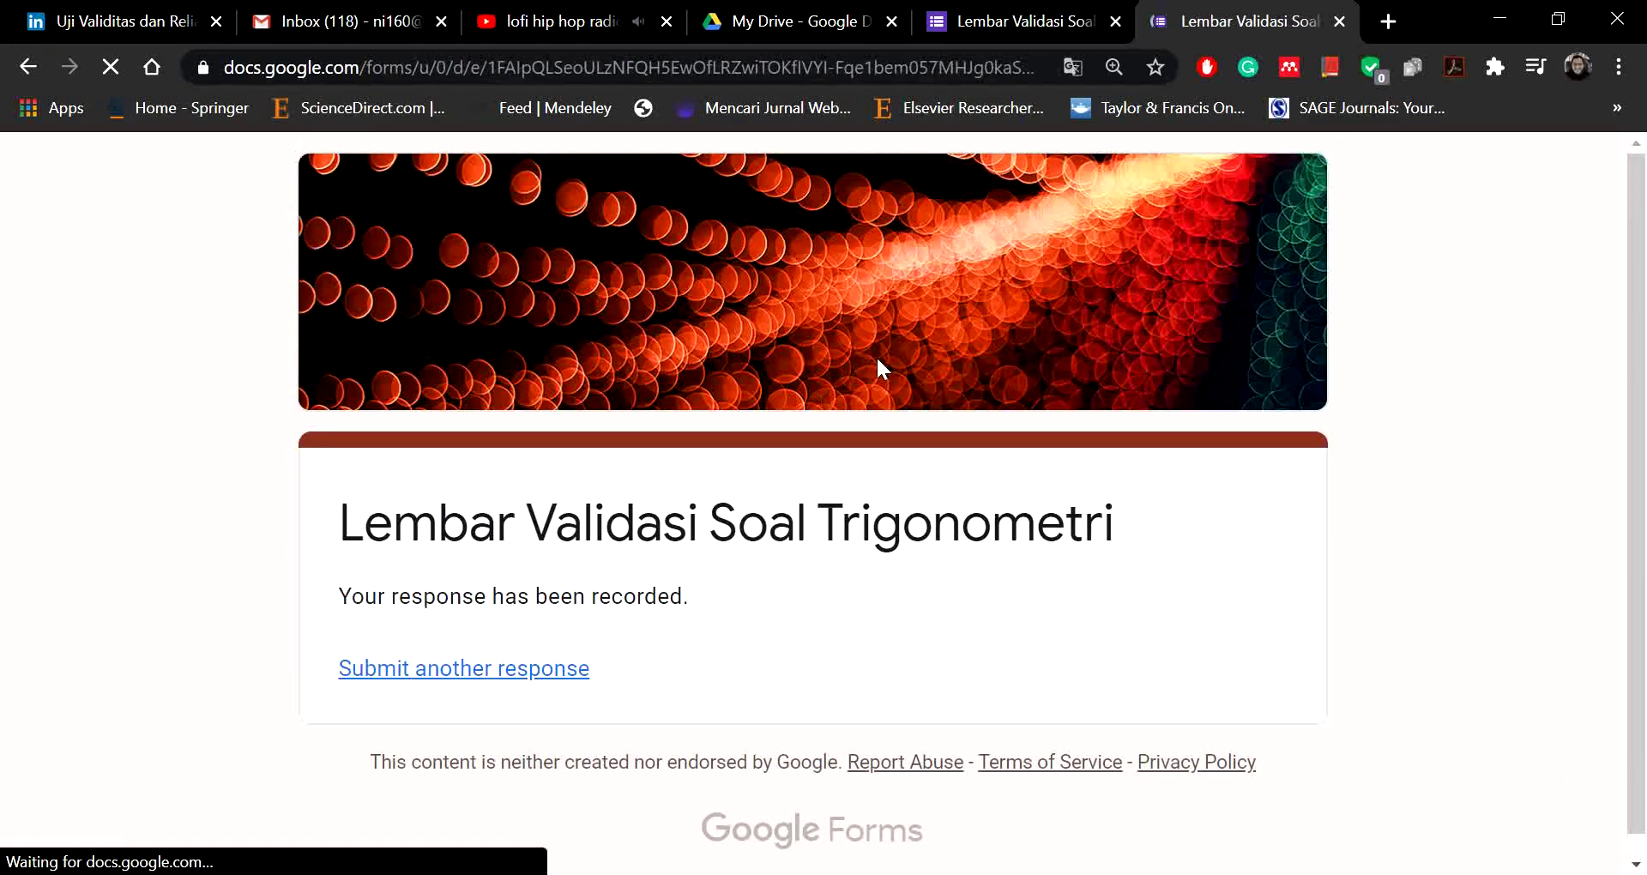
{"action": "left_click", "coordinate": [1340, 24]}
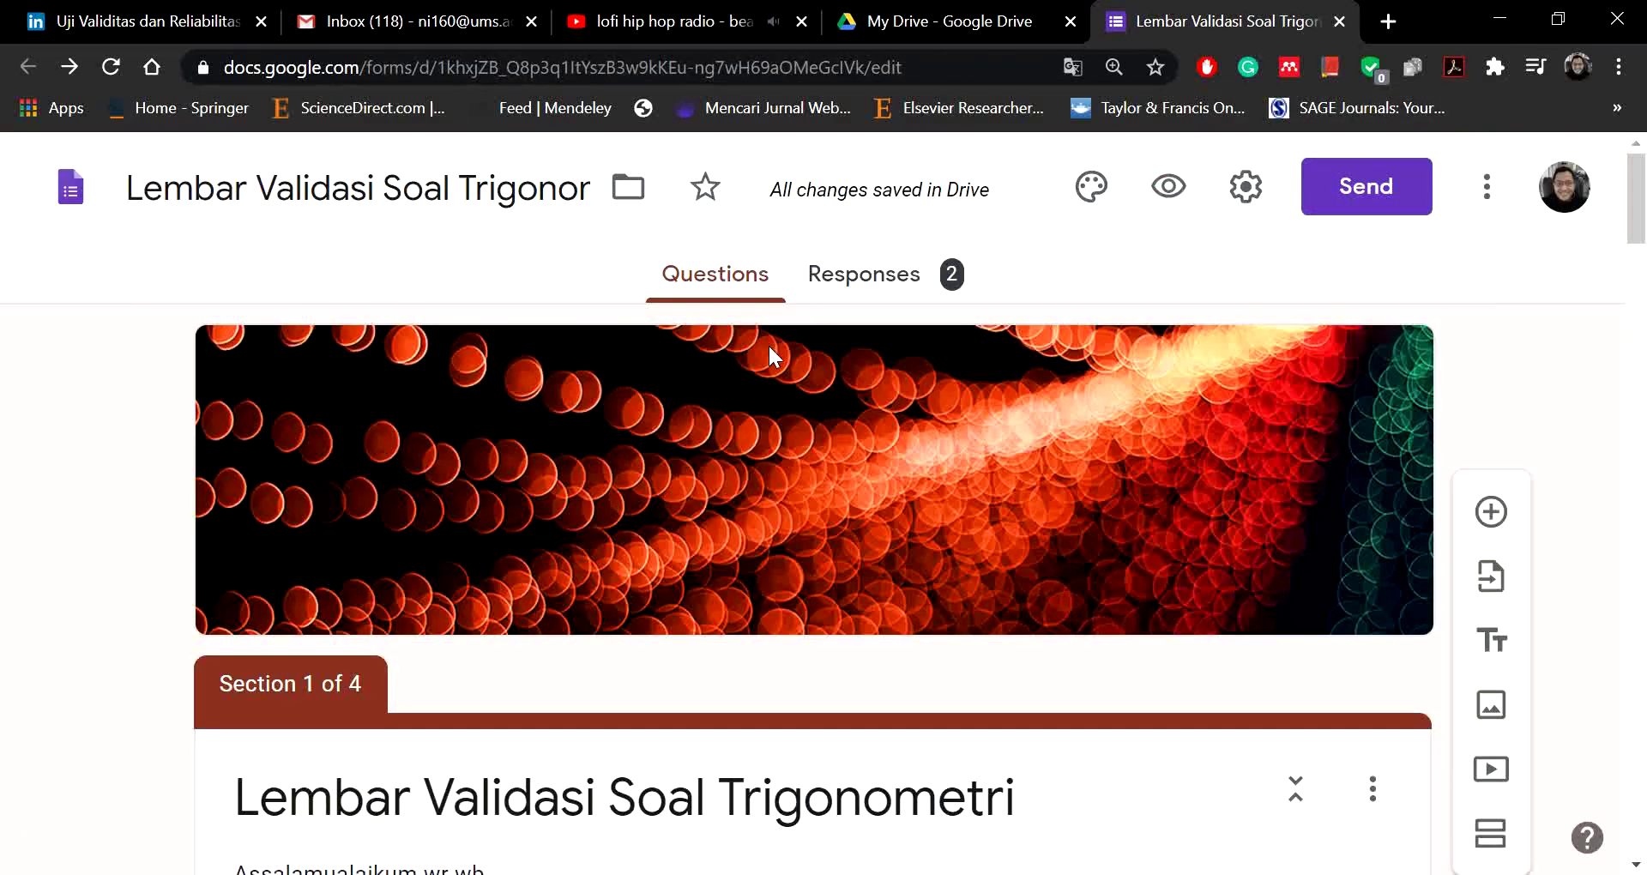
Step: View the response summary and examine the validator data and the chart for question 1, "Soal sesuai dengan indikator"
{"action": "left_click", "coordinate": [894, 291]}
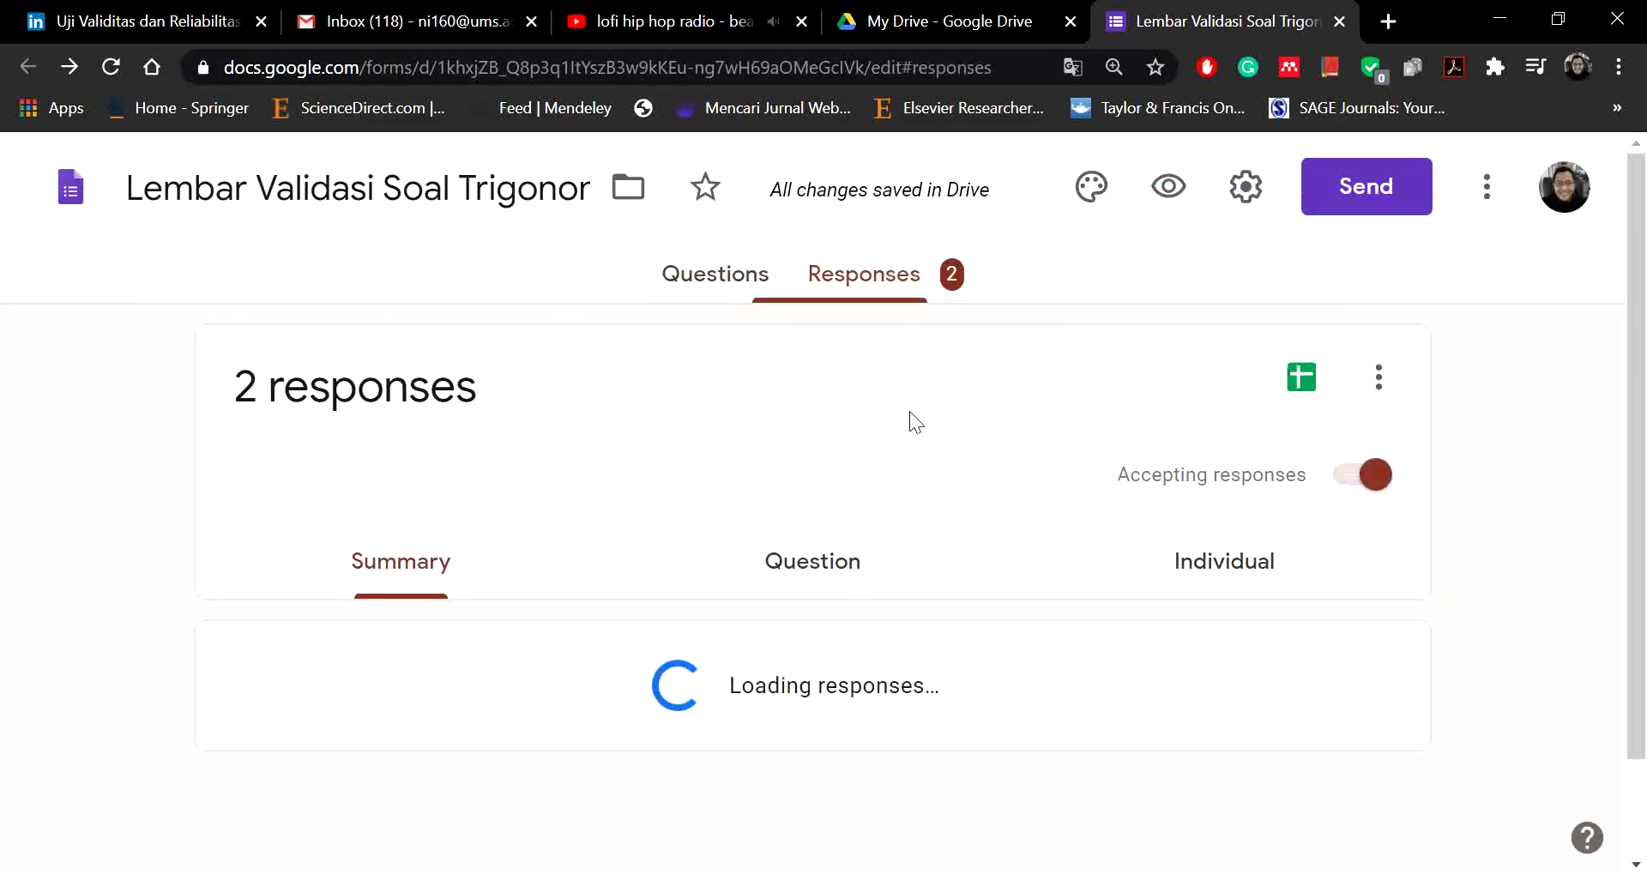
{"action": "scroll", "coordinate": [907, 410], "scroll_direction": "down", "scroll_amount": 1}
{"action": "scroll", "coordinate": [810, 448], "scroll_direction": "down", "scroll_amount": 9}
{"action": "scroll", "coordinate": [371, 455], "scroll_direction": "up", "scroll_amount": 3}
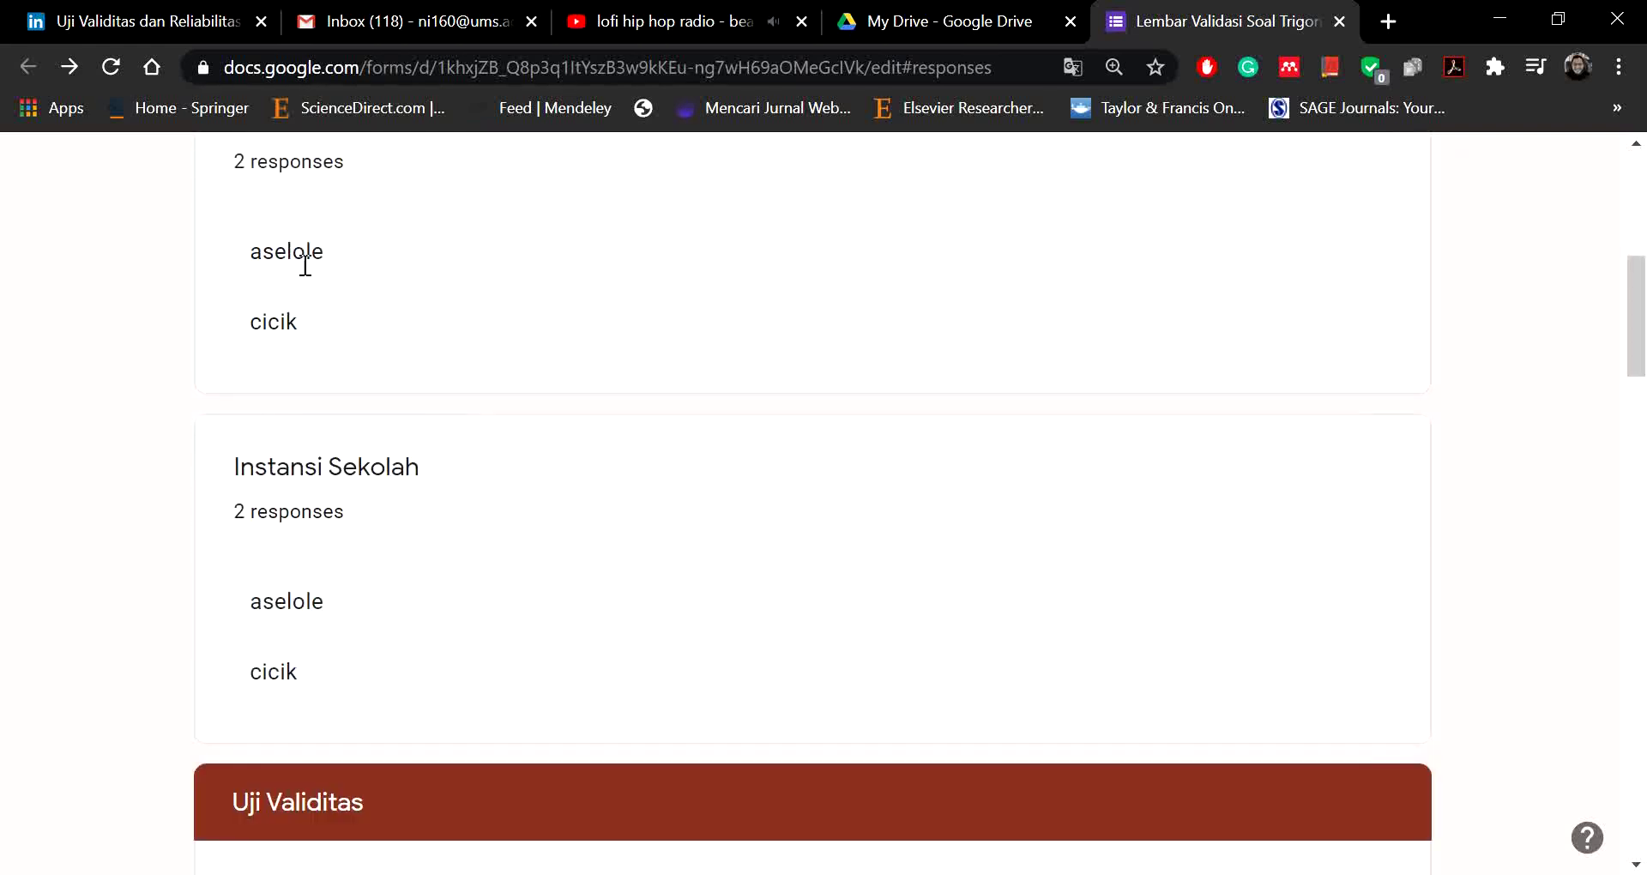
{"action": "scroll", "coordinate": [640, 425], "scroll_direction": "down", "scroll_amount": 13}
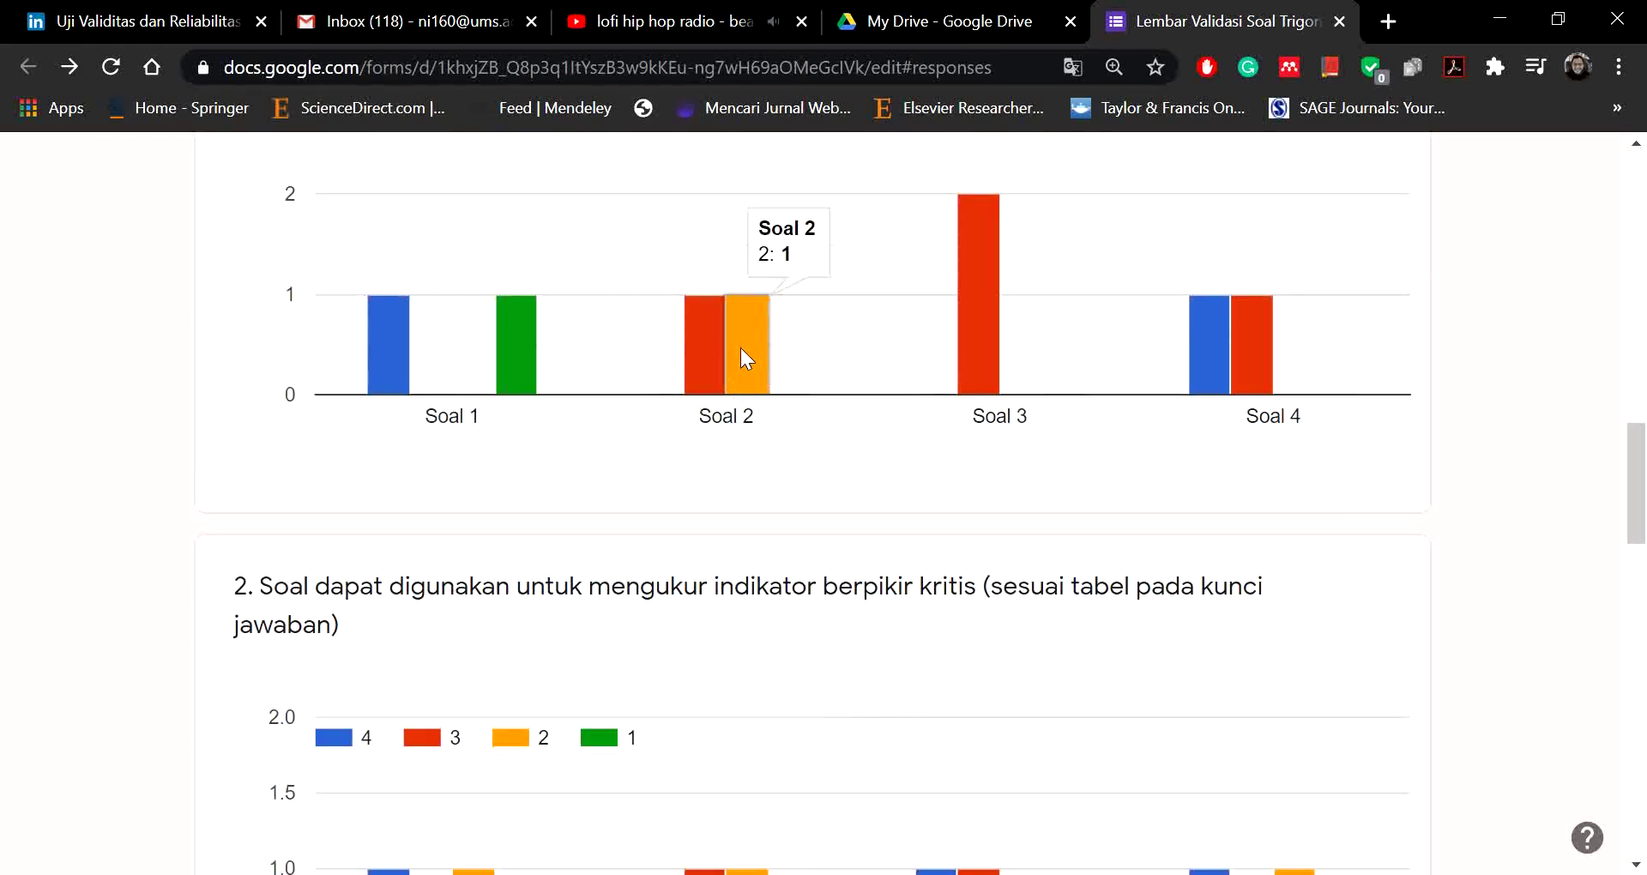
{"action": "mouse_move", "coordinate": [739, 350]}
{"action": "scroll", "coordinate": [743, 374], "scroll_direction": "up", "scroll_amount": 2}
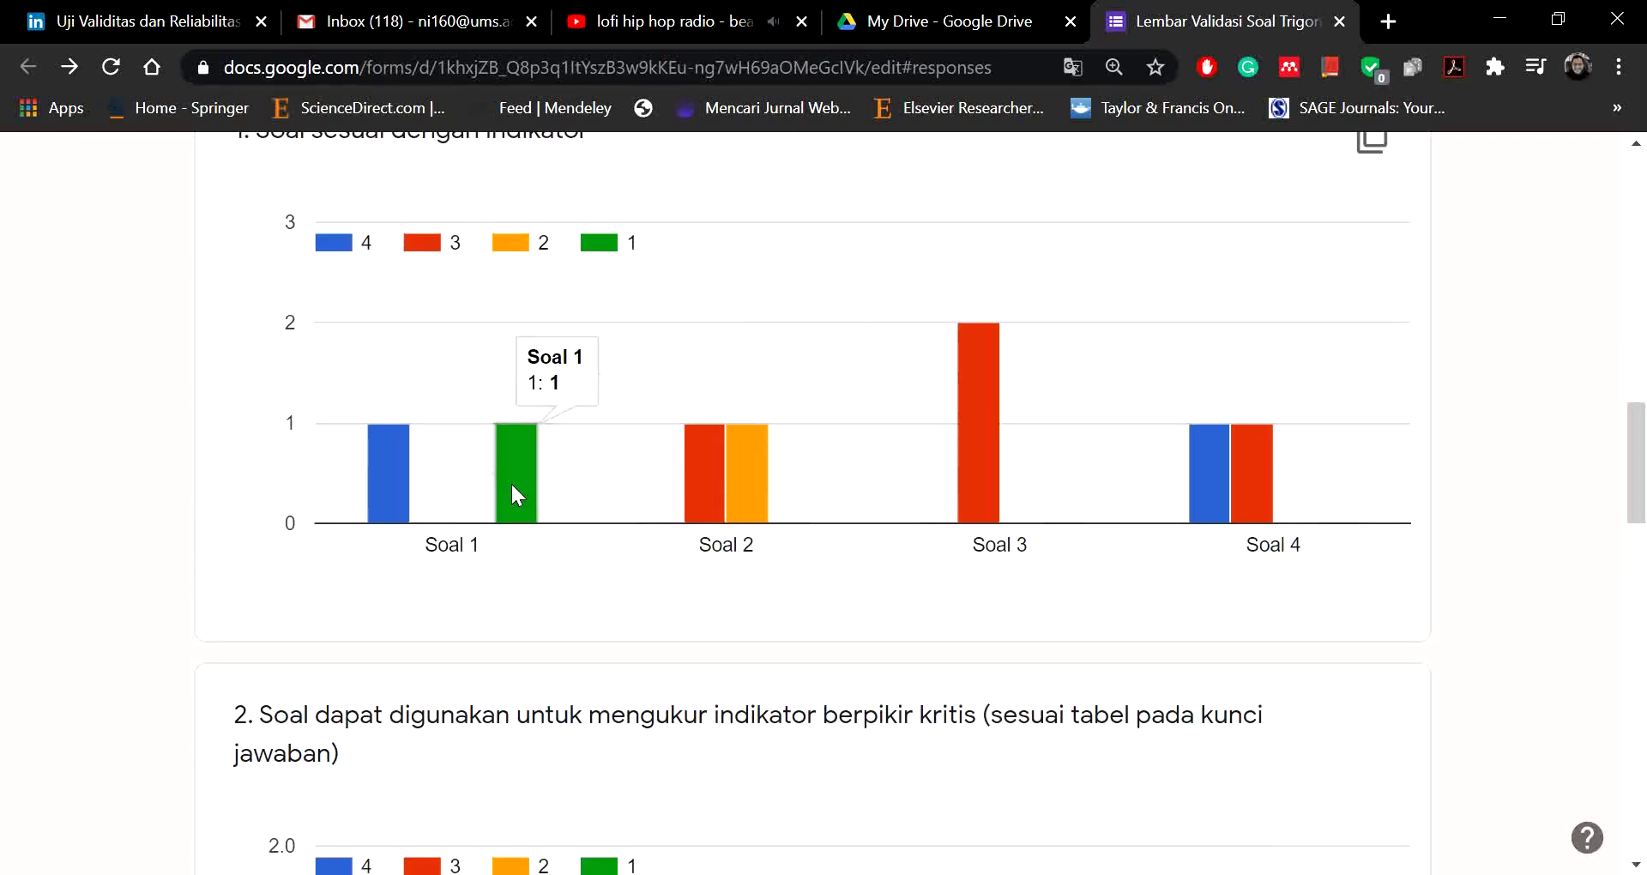
{"action": "mouse_move", "coordinate": [523, 501]}
{"action": "mouse_move", "coordinate": [382, 478]}
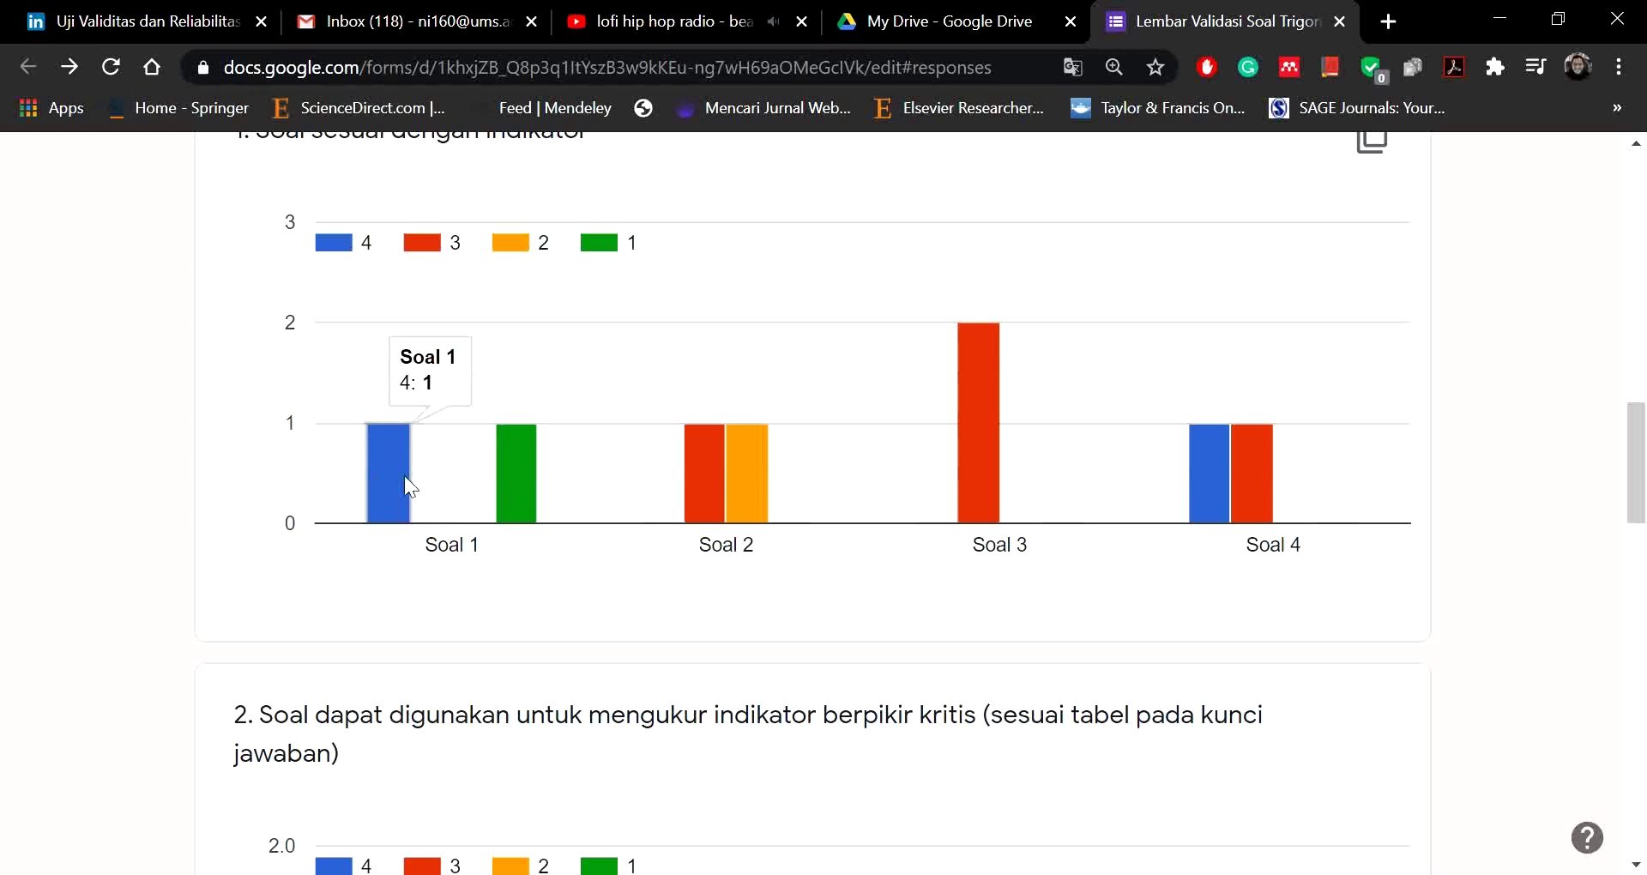
{"action": "mouse_move", "coordinate": [527, 471]}
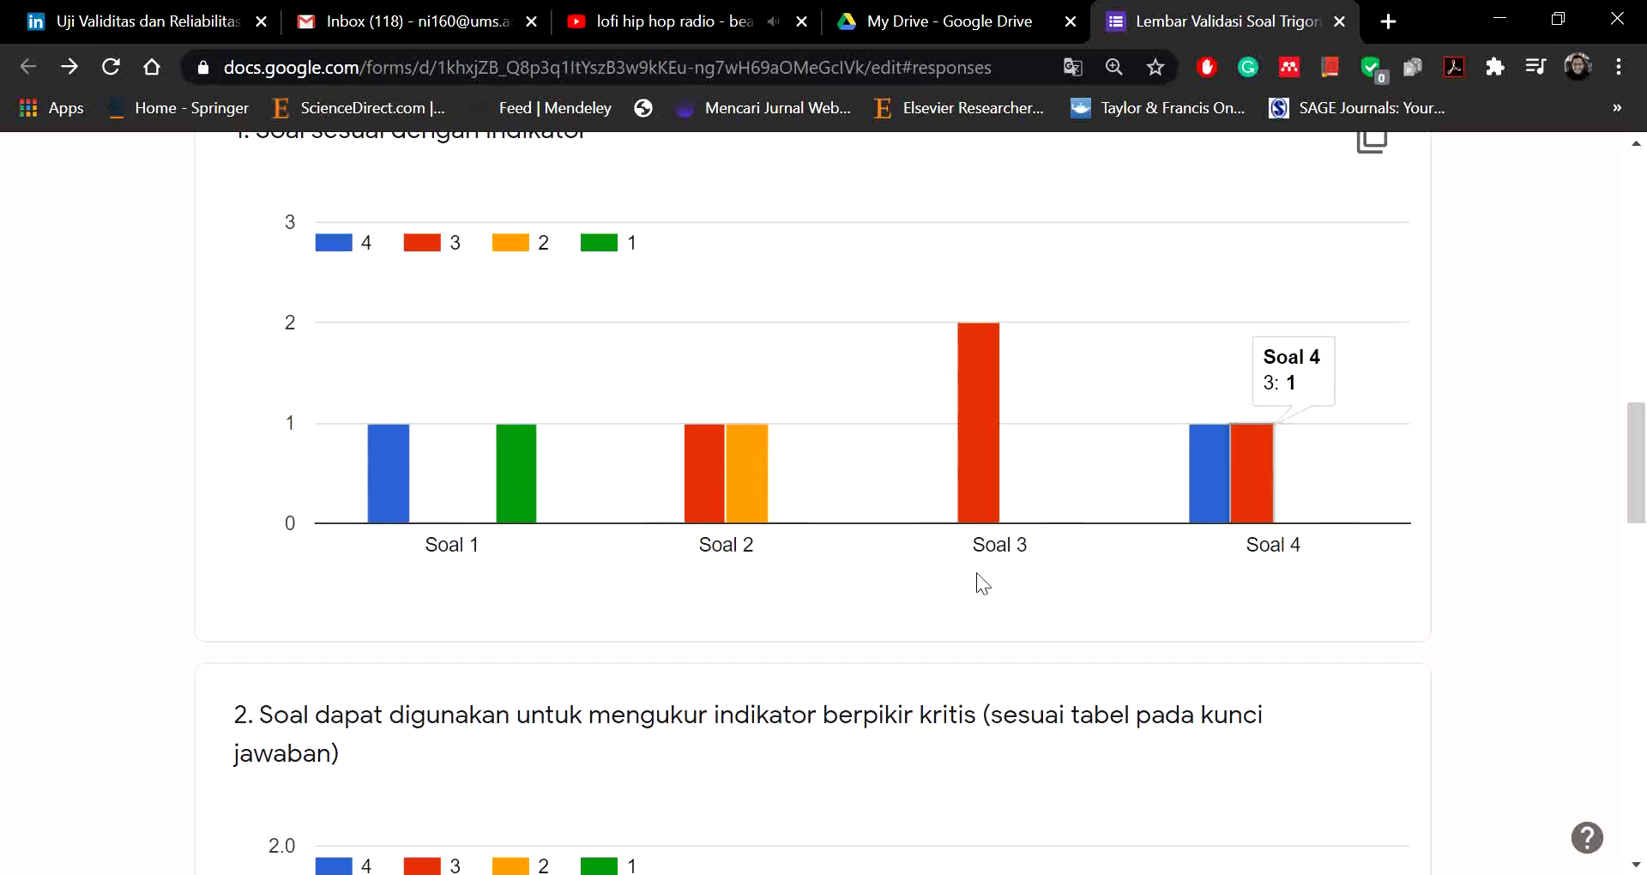
Step: Review the summary charts for the remaining questions through question 4 and return to the start of the summary
{"action": "scroll", "coordinate": [927, 587], "scroll_direction": "down", "scroll_amount": 9}
{"action": "scroll", "coordinate": [977, 398], "scroll_direction": "down", "scroll_amount": 15}
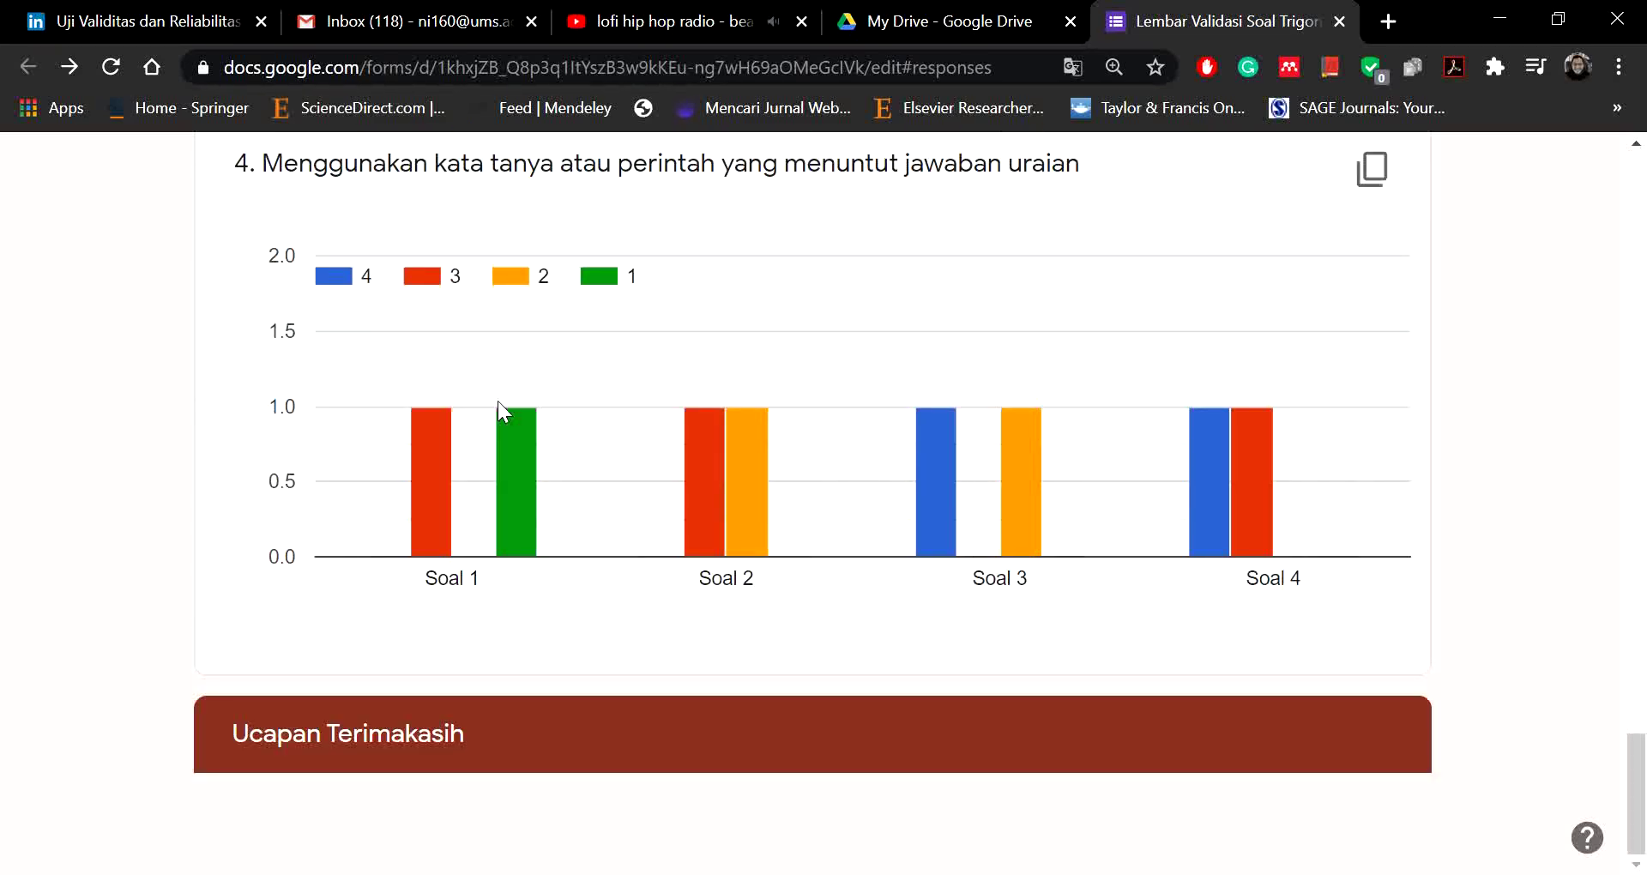
{"action": "scroll", "coordinate": [603, 618], "scroll_direction": "up", "scroll_amount": 17}
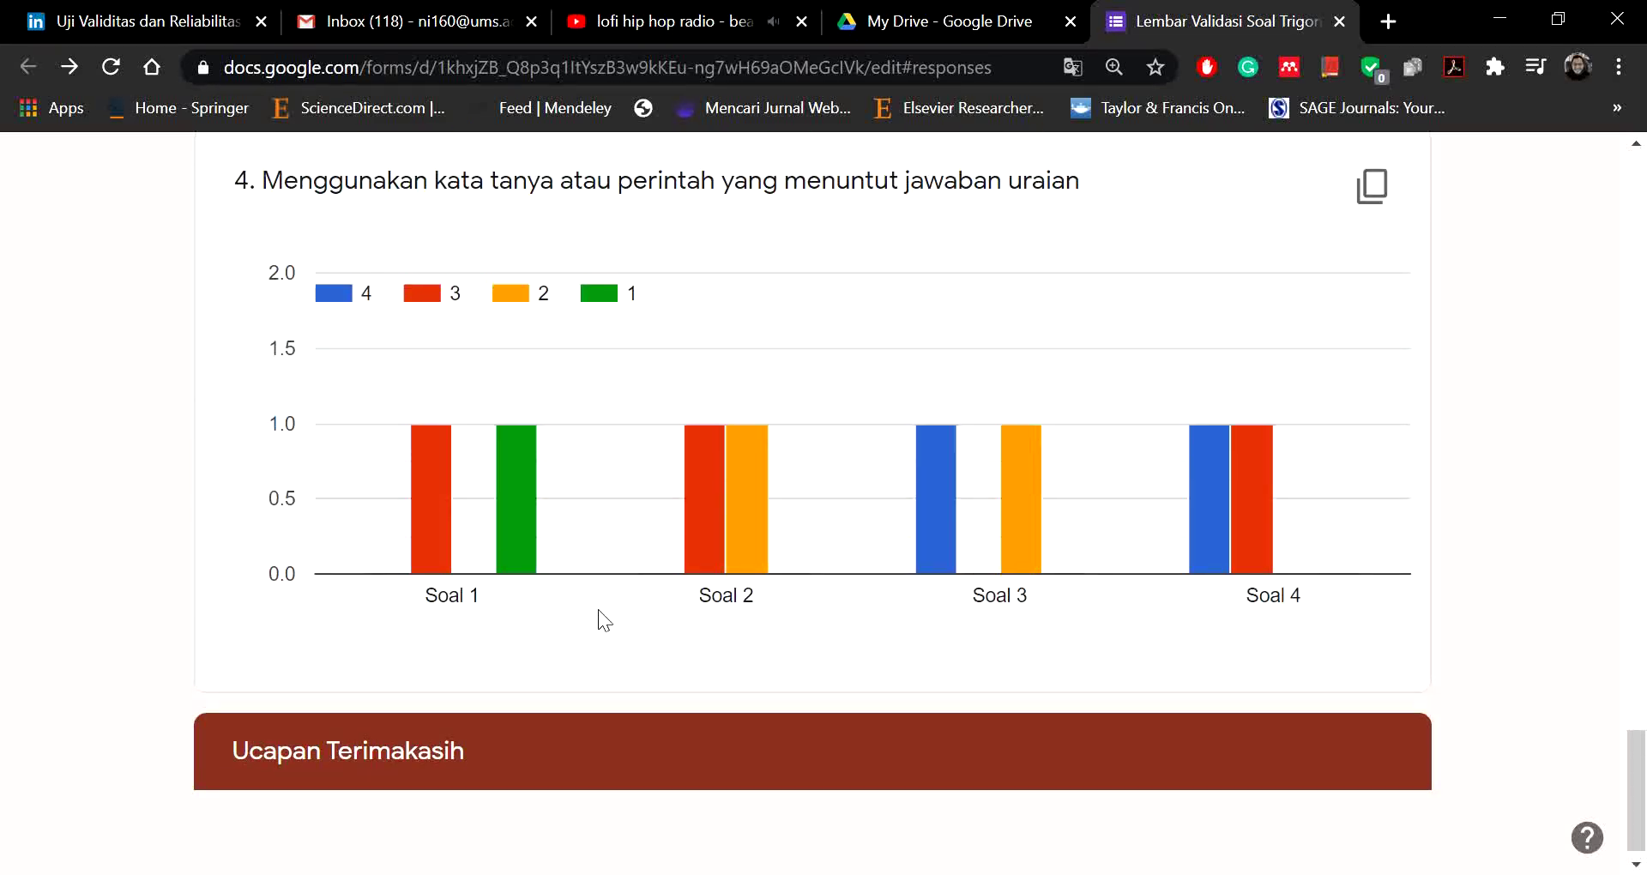
{"action": "scroll", "coordinate": [708, 595], "scroll_direction": "up", "scroll_amount": 15}
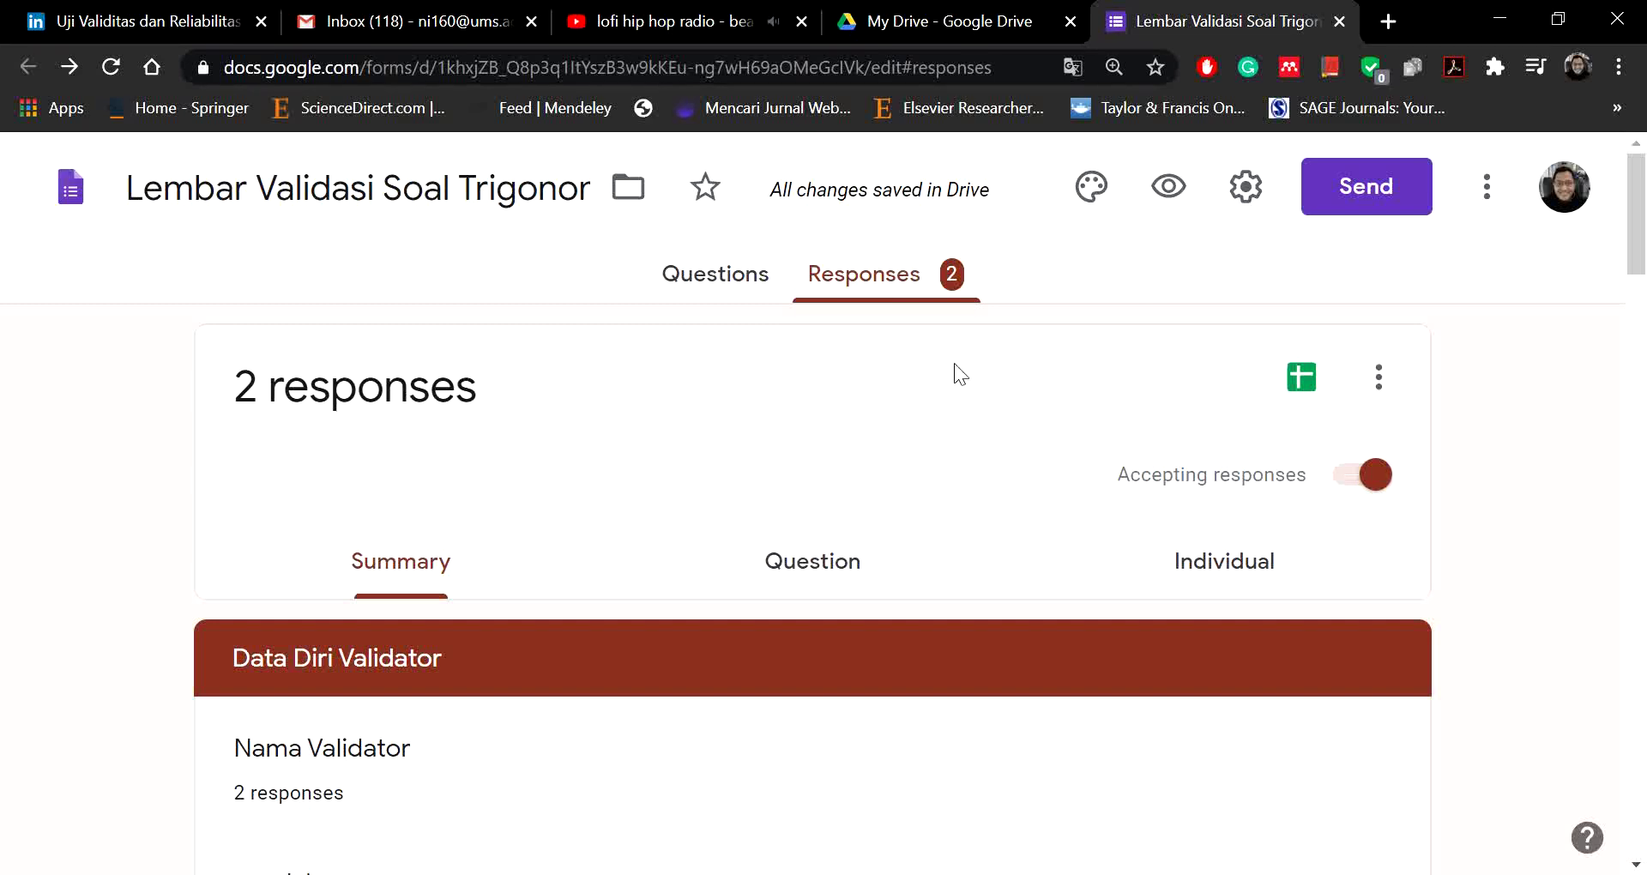
Step: Return to the form's questions and look through the email, embed HTML and link options for sending the form
{"action": "left_click", "coordinate": [721, 278]}
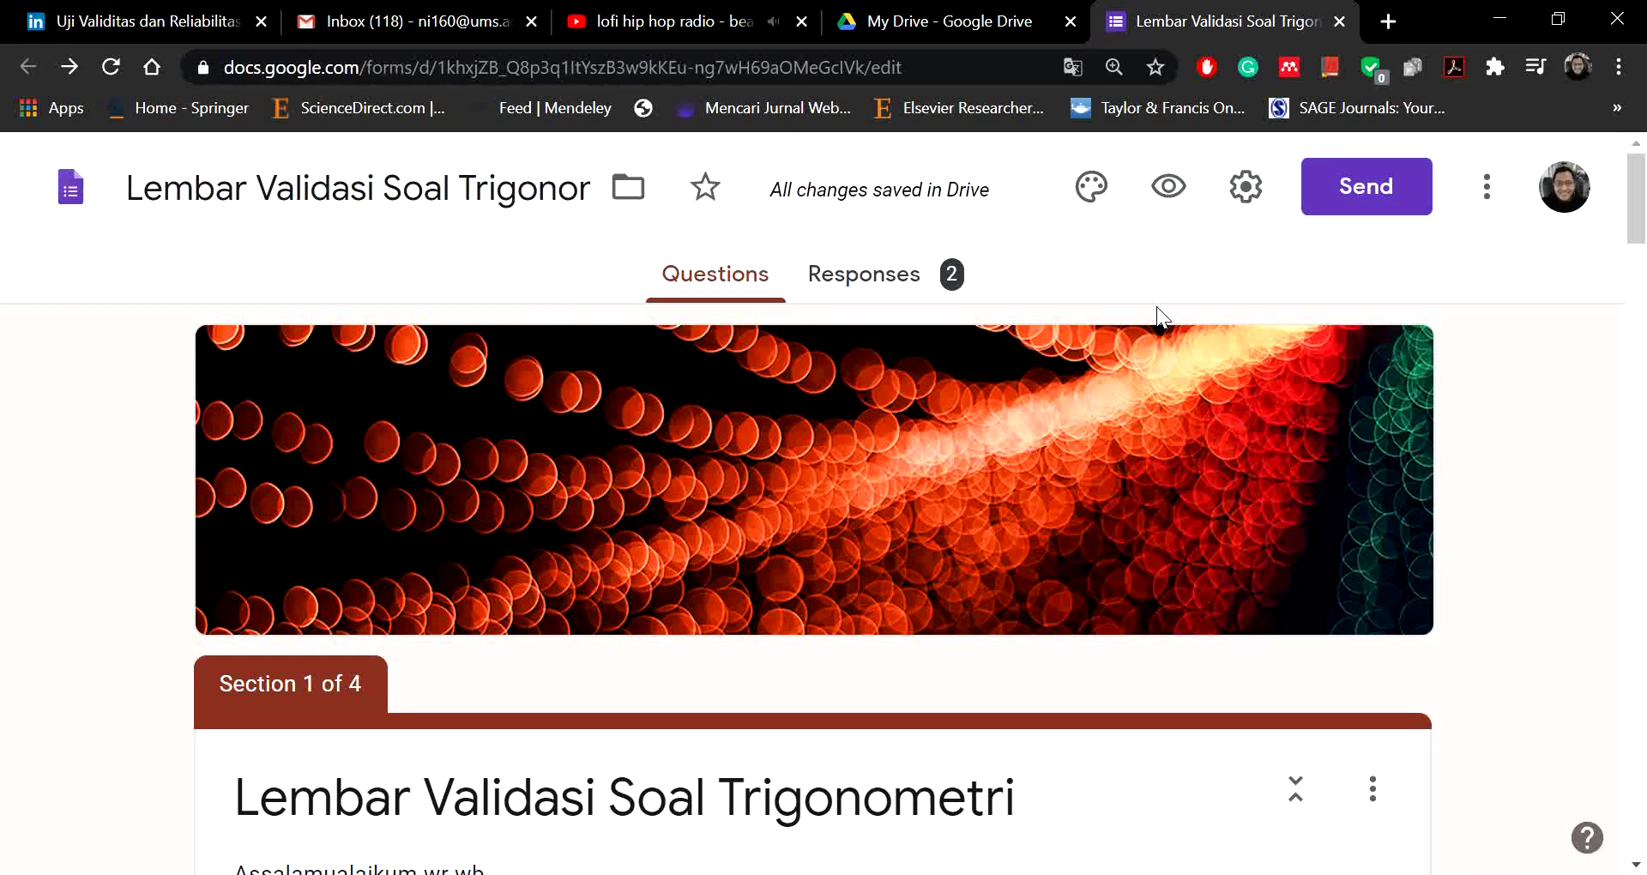
{"action": "left_click", "coordinate": [1391, 197]}
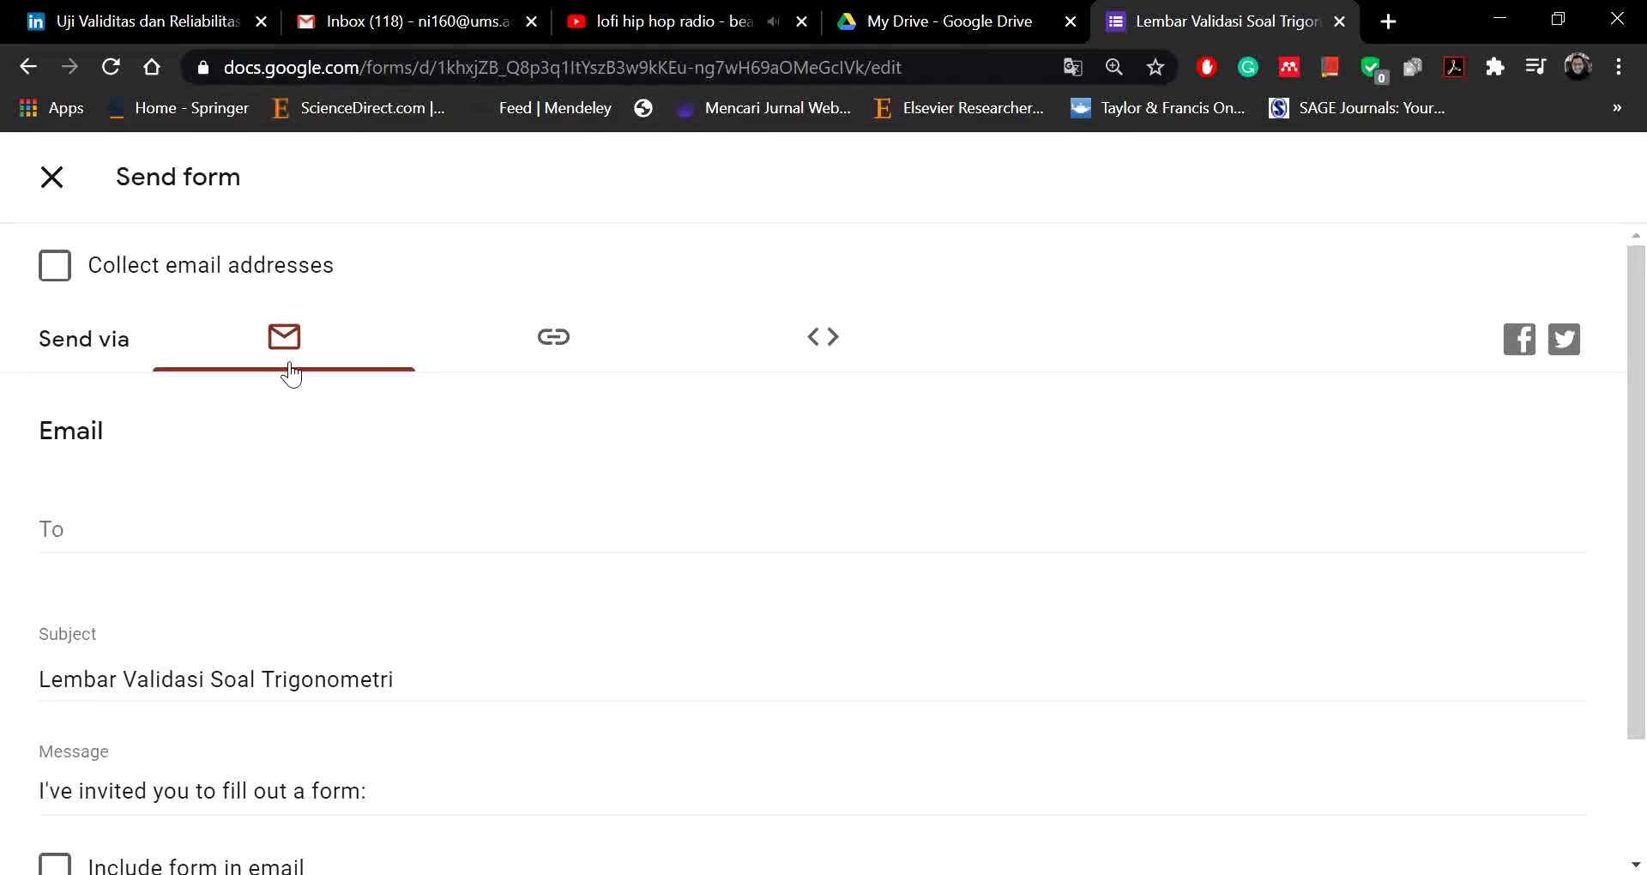
{"action": "left_click", "coordinate": [819, 345]}
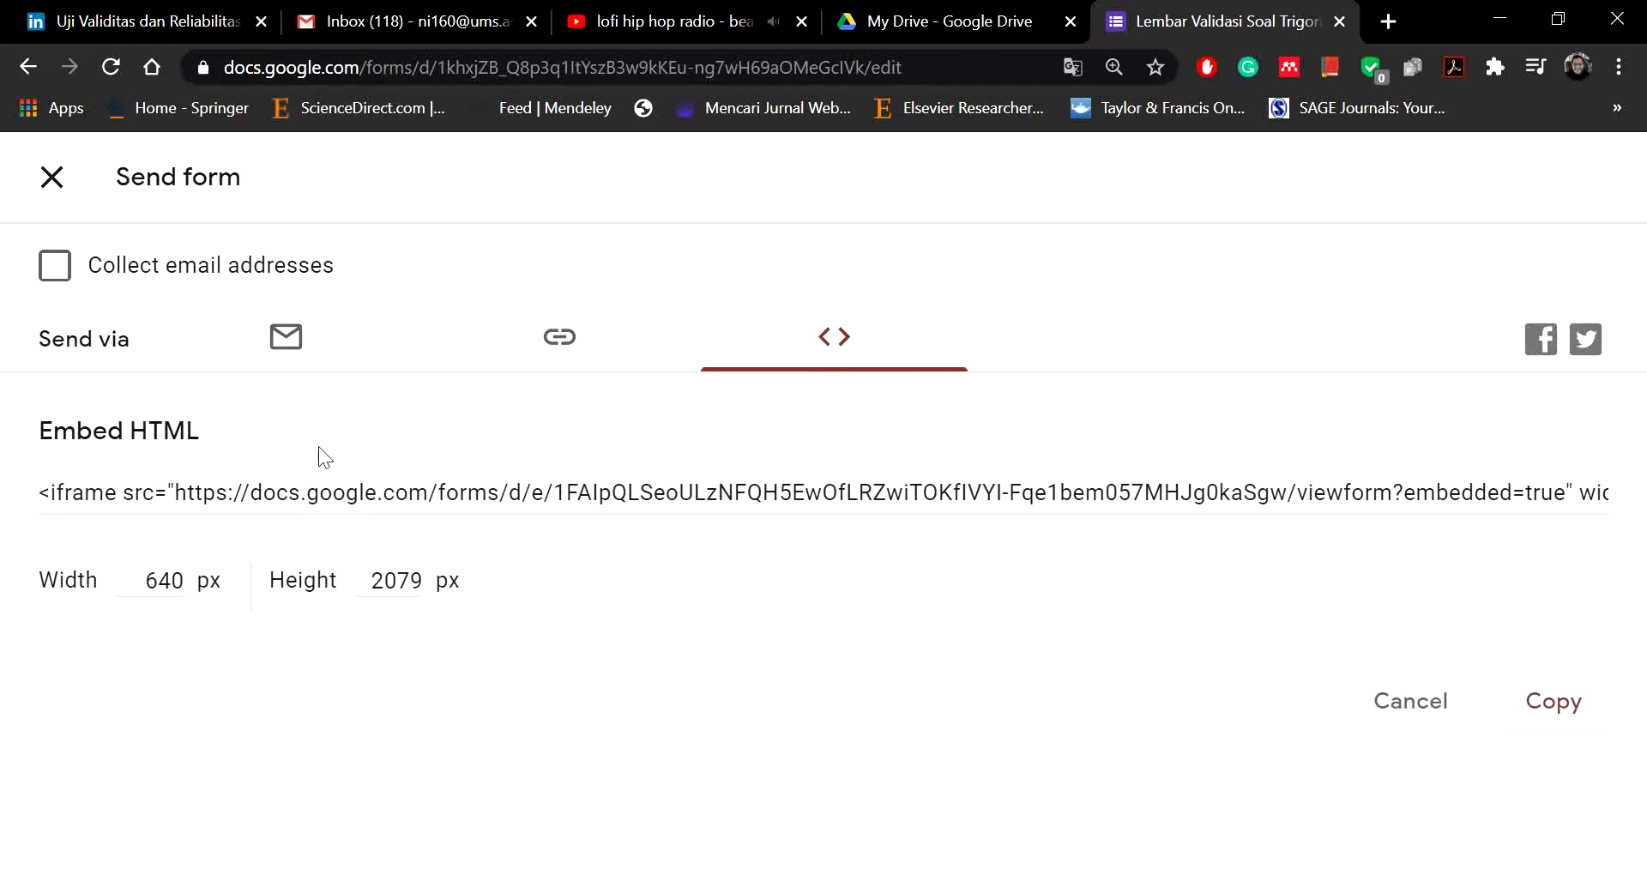
{"action": "left_click", "coordinate": [287, 343]}
{"action": "left_click", "coordinate": [551, 348]}
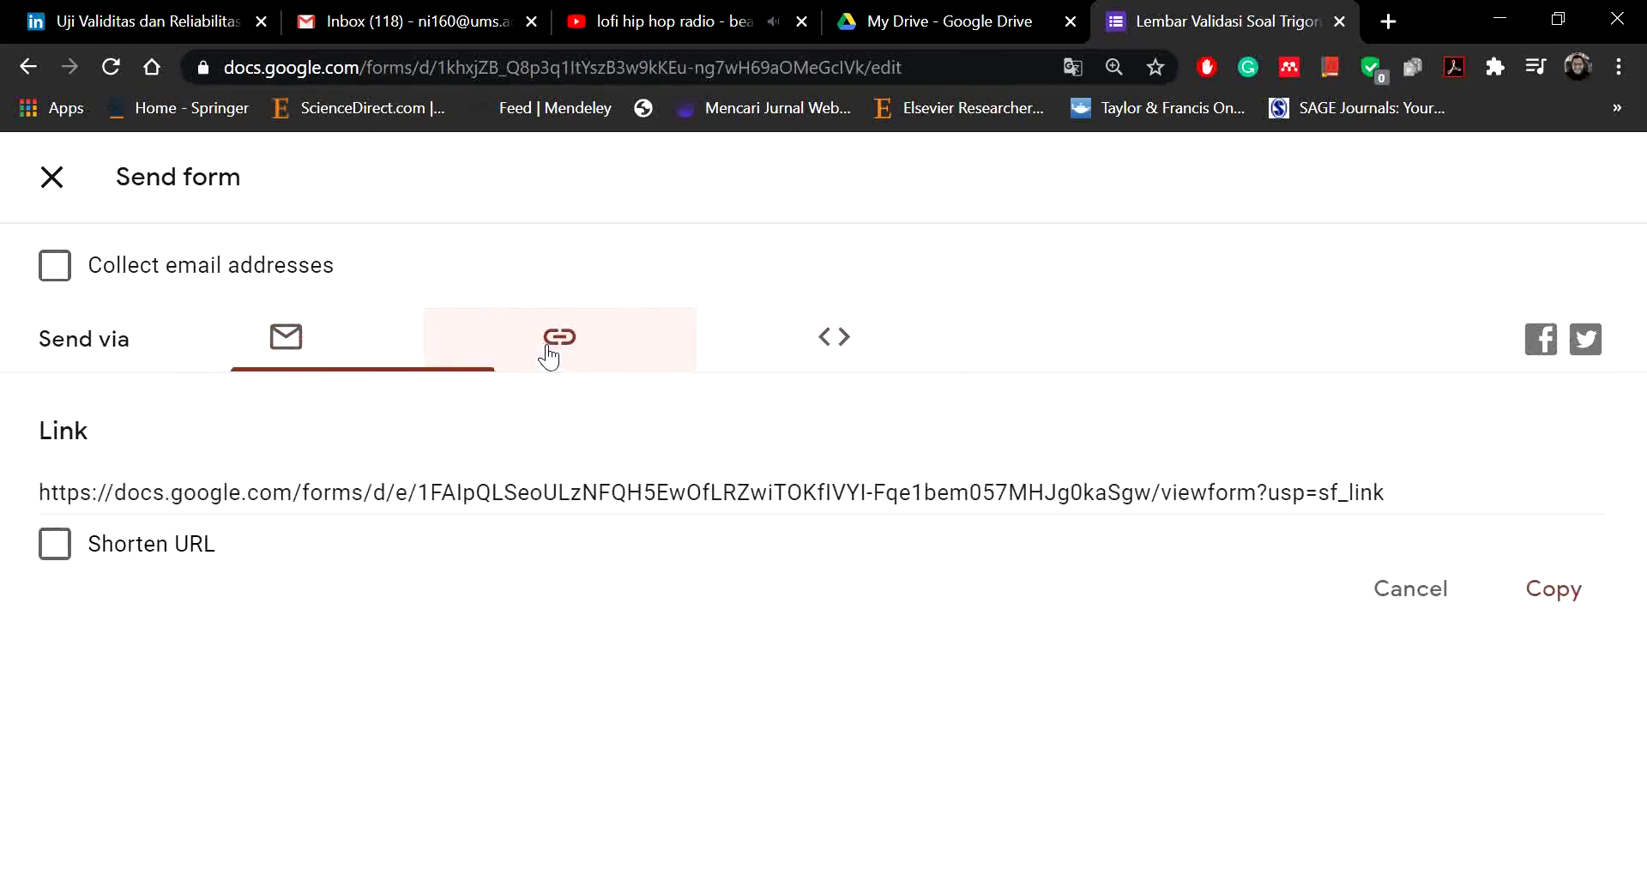
Step: Try the shortened URL for the form's share link, restore the full link, and close the send options
{"action": "left_click", "coordinate": [555, 496]}
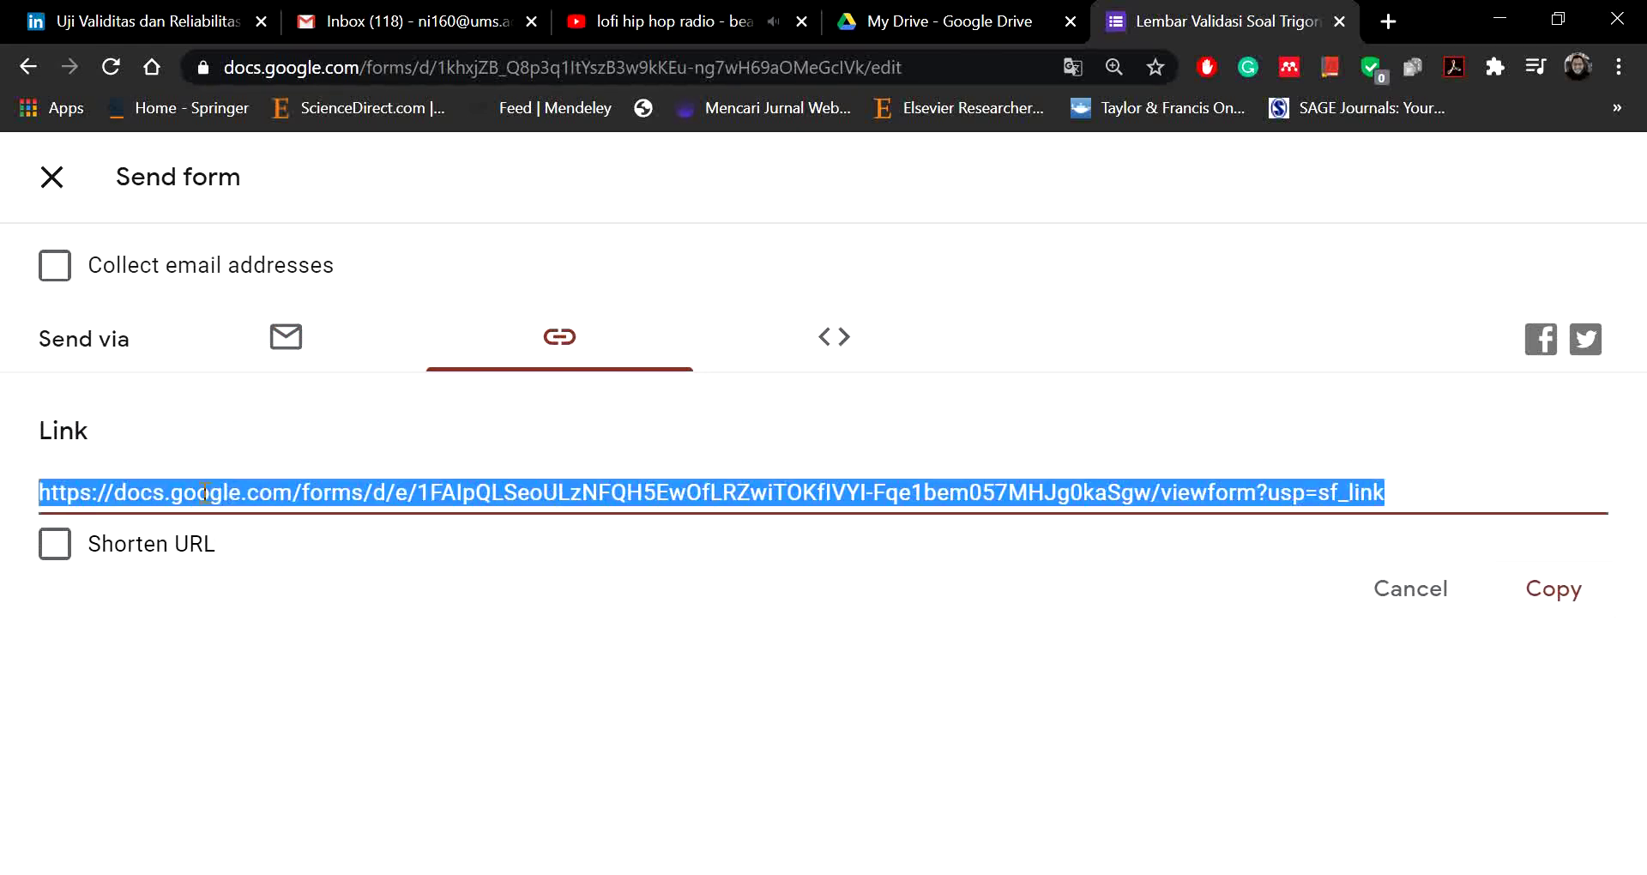
{"action": "left_click", "coordinate": [57, 546]}
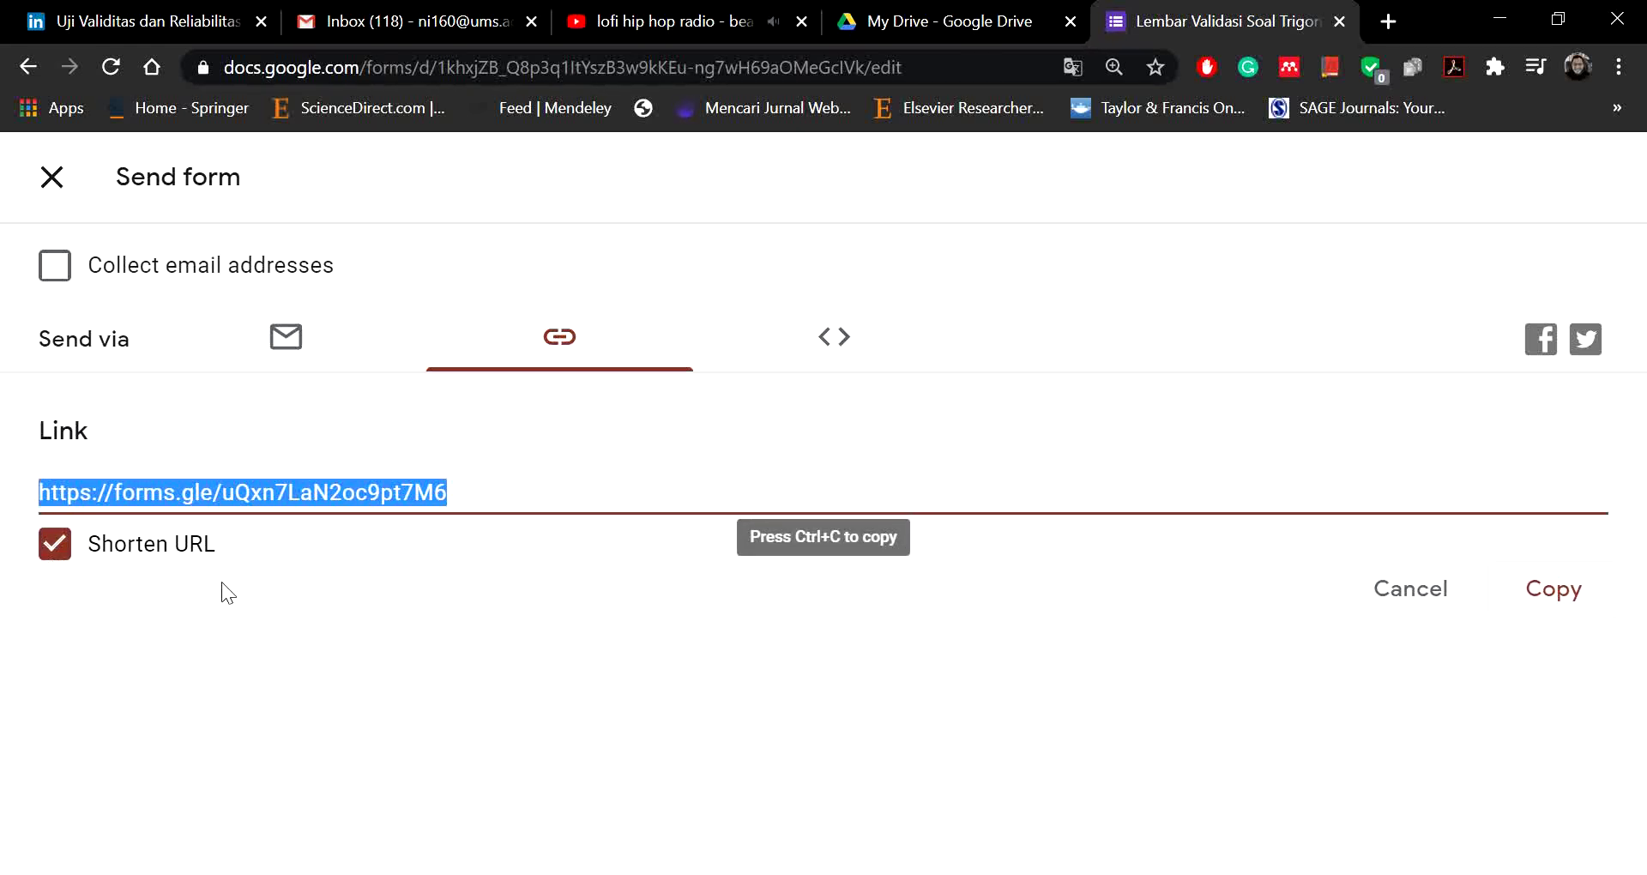
{"action": "left_click", "coordinate": [54, 547]}
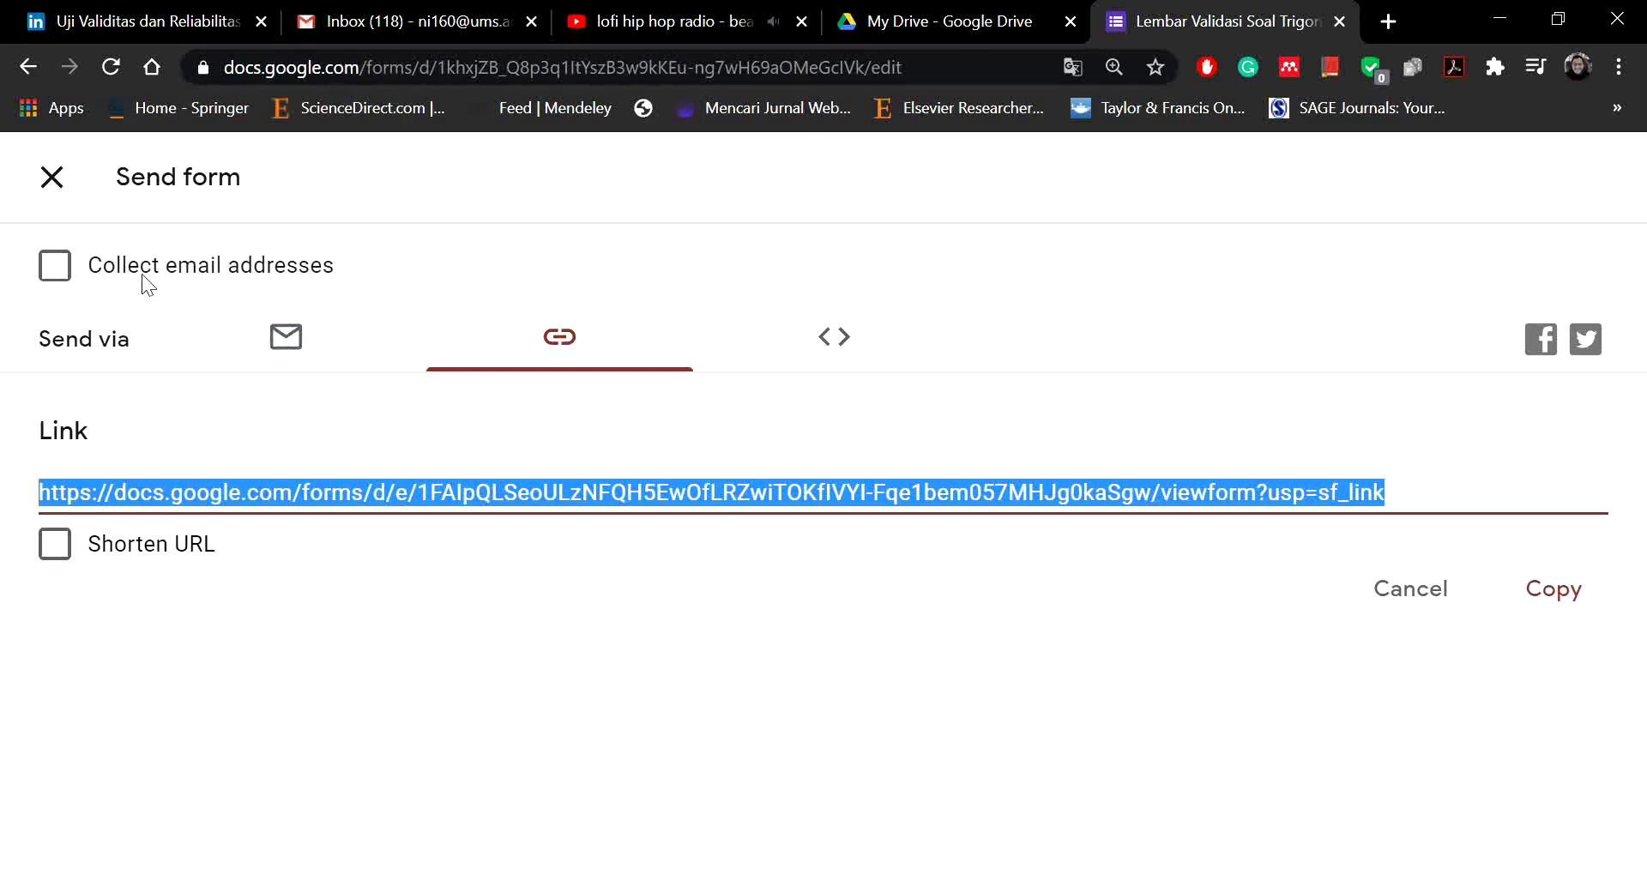
{"action": "left_click", "coordinate": [51, 177]}
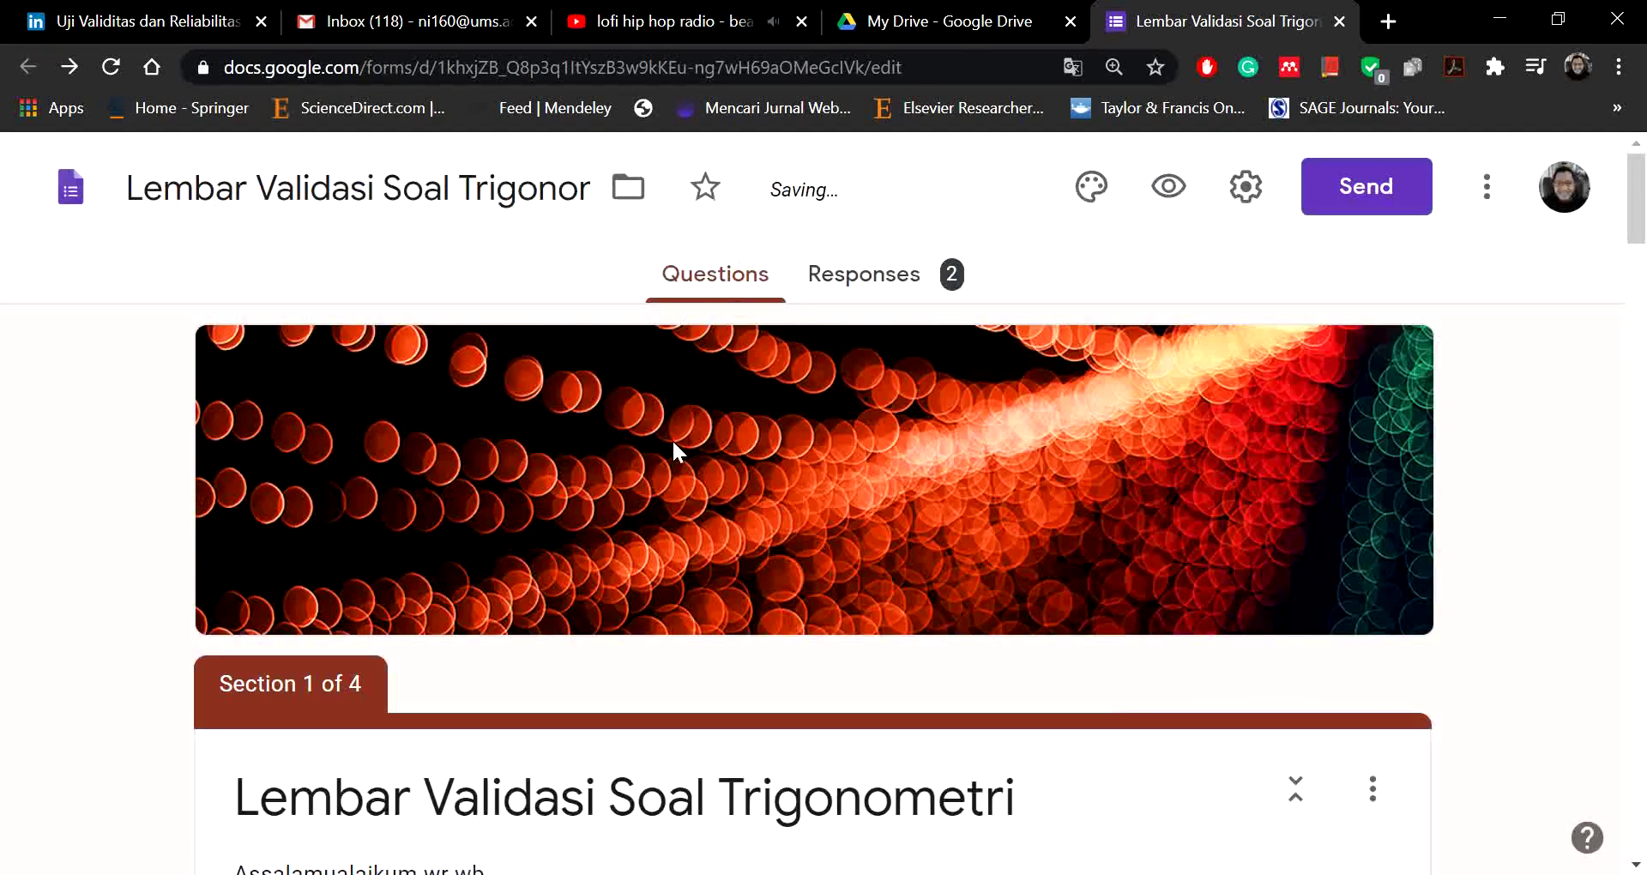
Step: Preview the form as respondents see it, close the preview, and review the form's sections in the editor
{"action": "left_click", "coordinate": [1168, 187]}
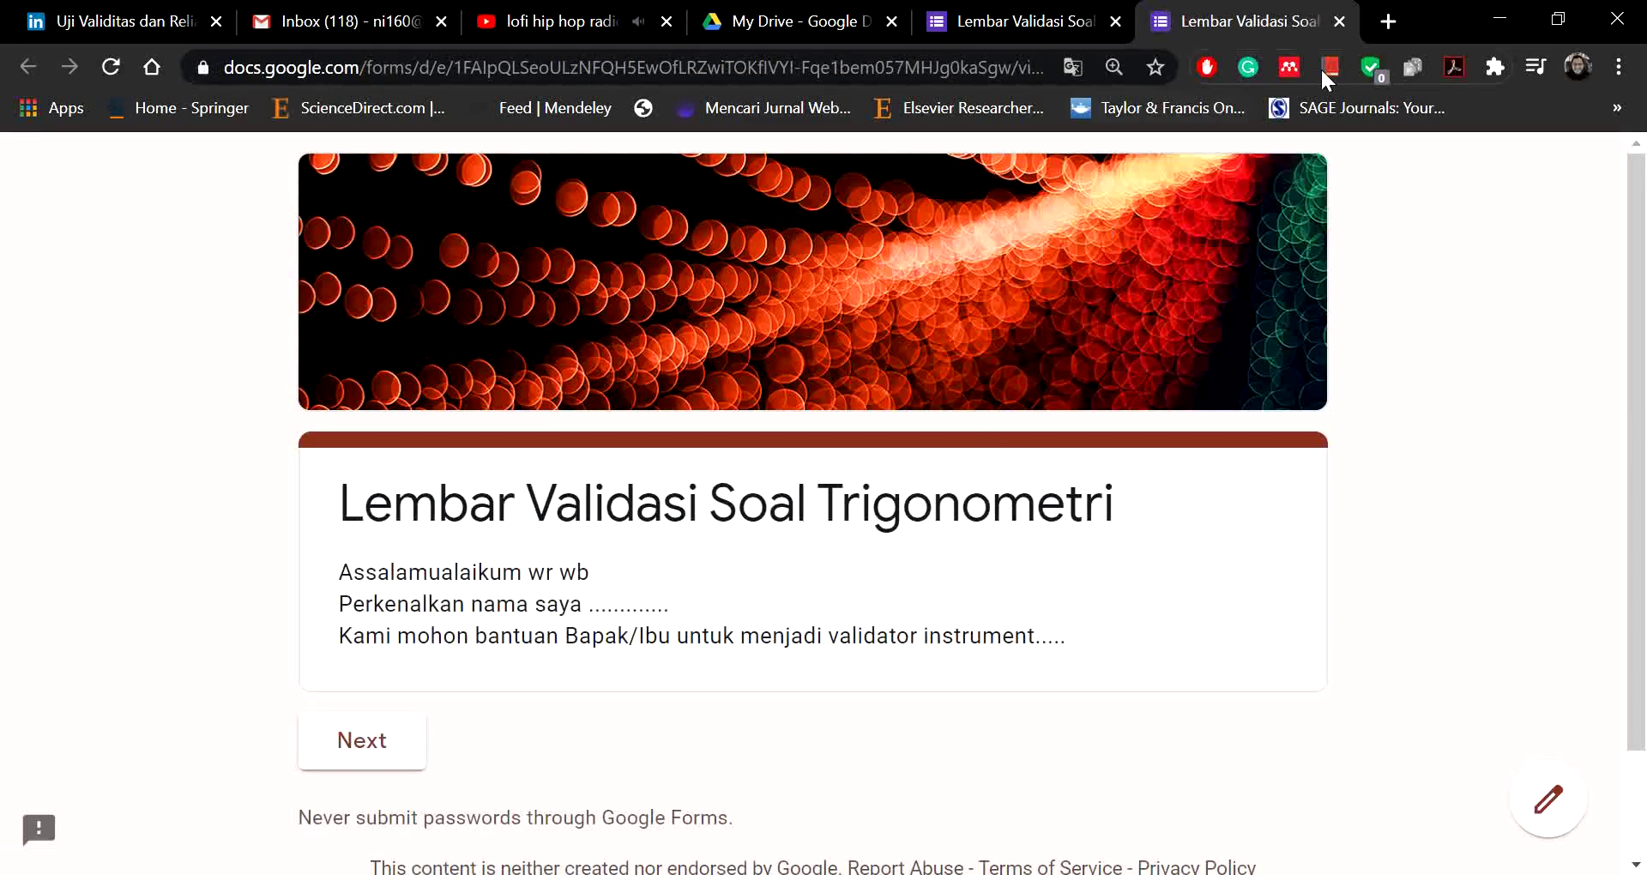
{"action": "left_click", "coordinate": [1339, 22]}
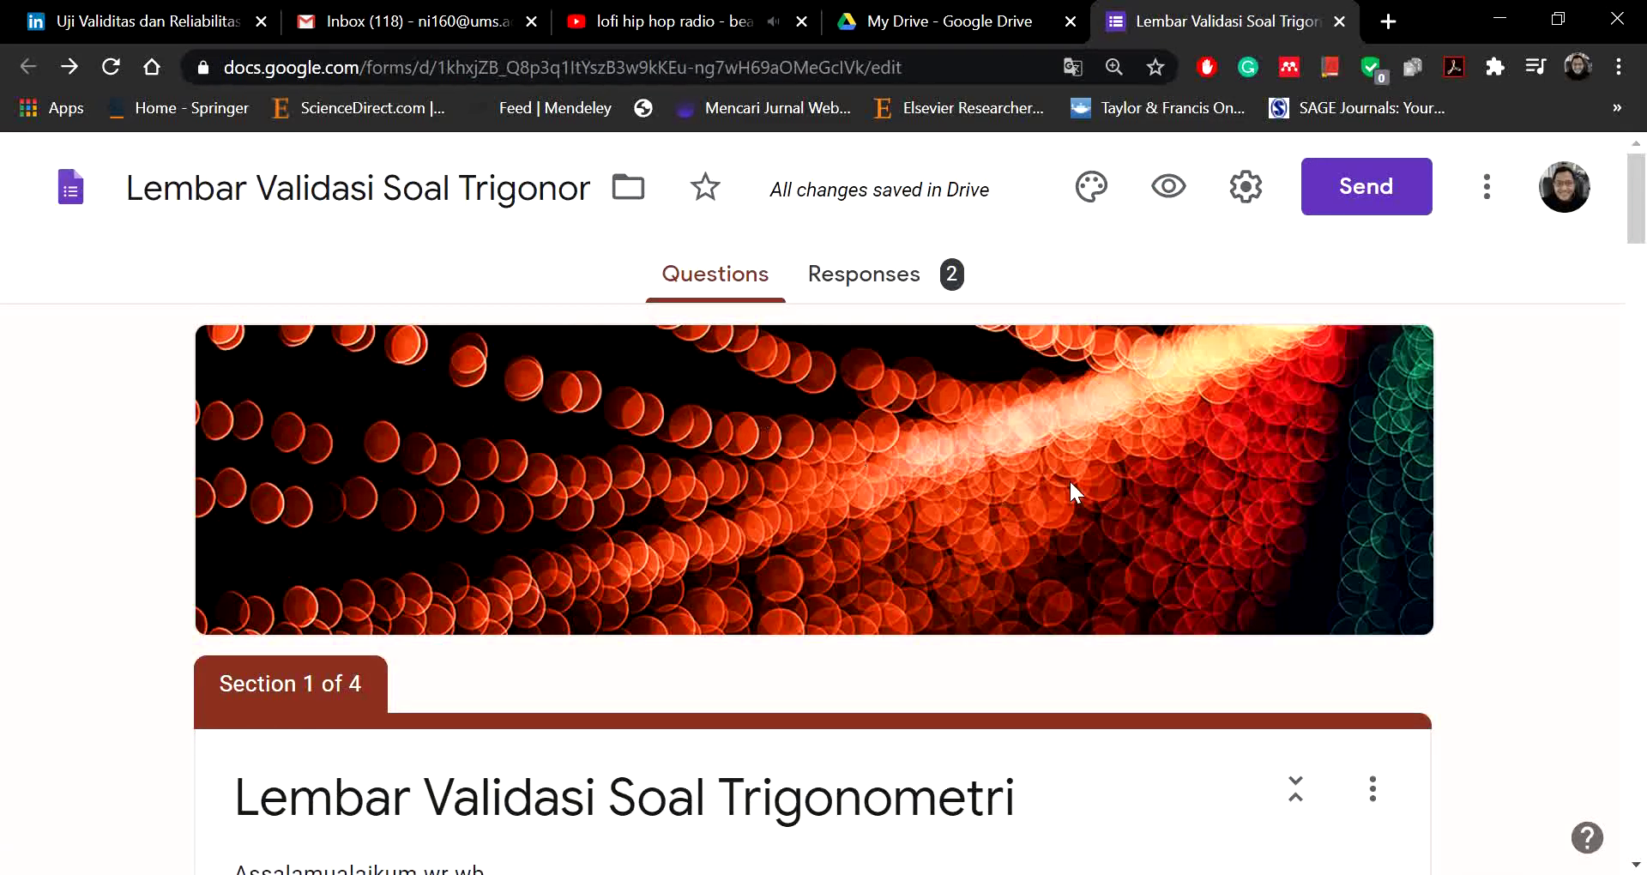
{"action": "scroll", "coordinate": [1080, 485], "scroll_direction": "down", "scroll_amount": 4}
{"action": "scroll", "coordinate": [1113, 482], "scroll_direction": "up", "scroll_amount": 4}
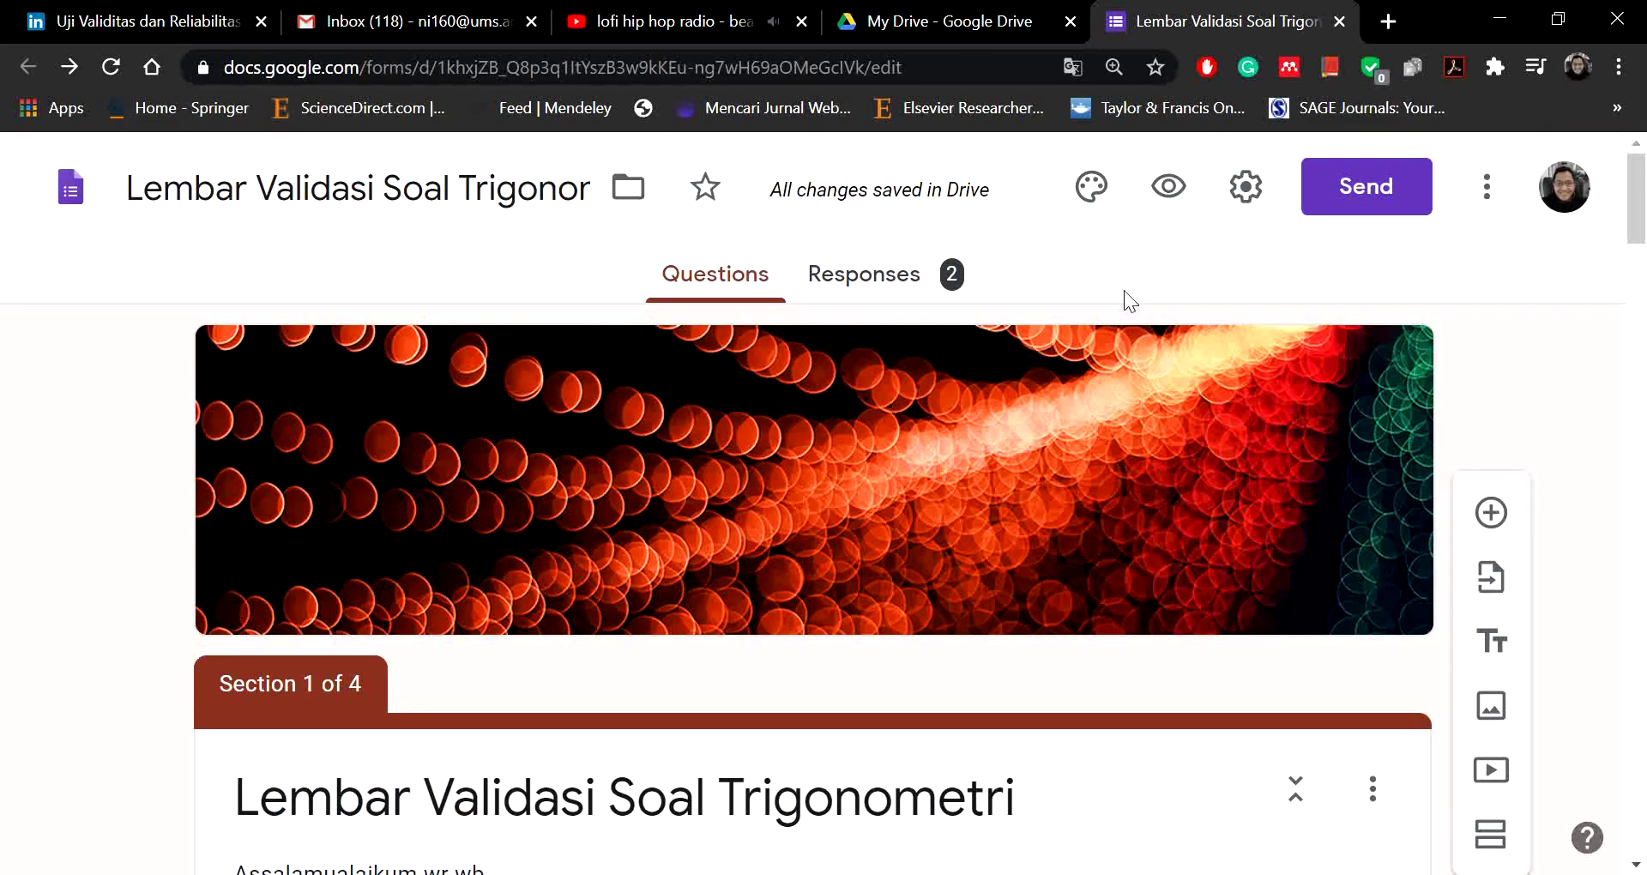
{"action": "scroll", "coordinate": [1123, 289], "scroll_direction": "down", "scroll_amount": 2}
{"action": "scroll", "coordinate": [1150, 290], "scroll_direction": "up", "scroll_amount": 2}
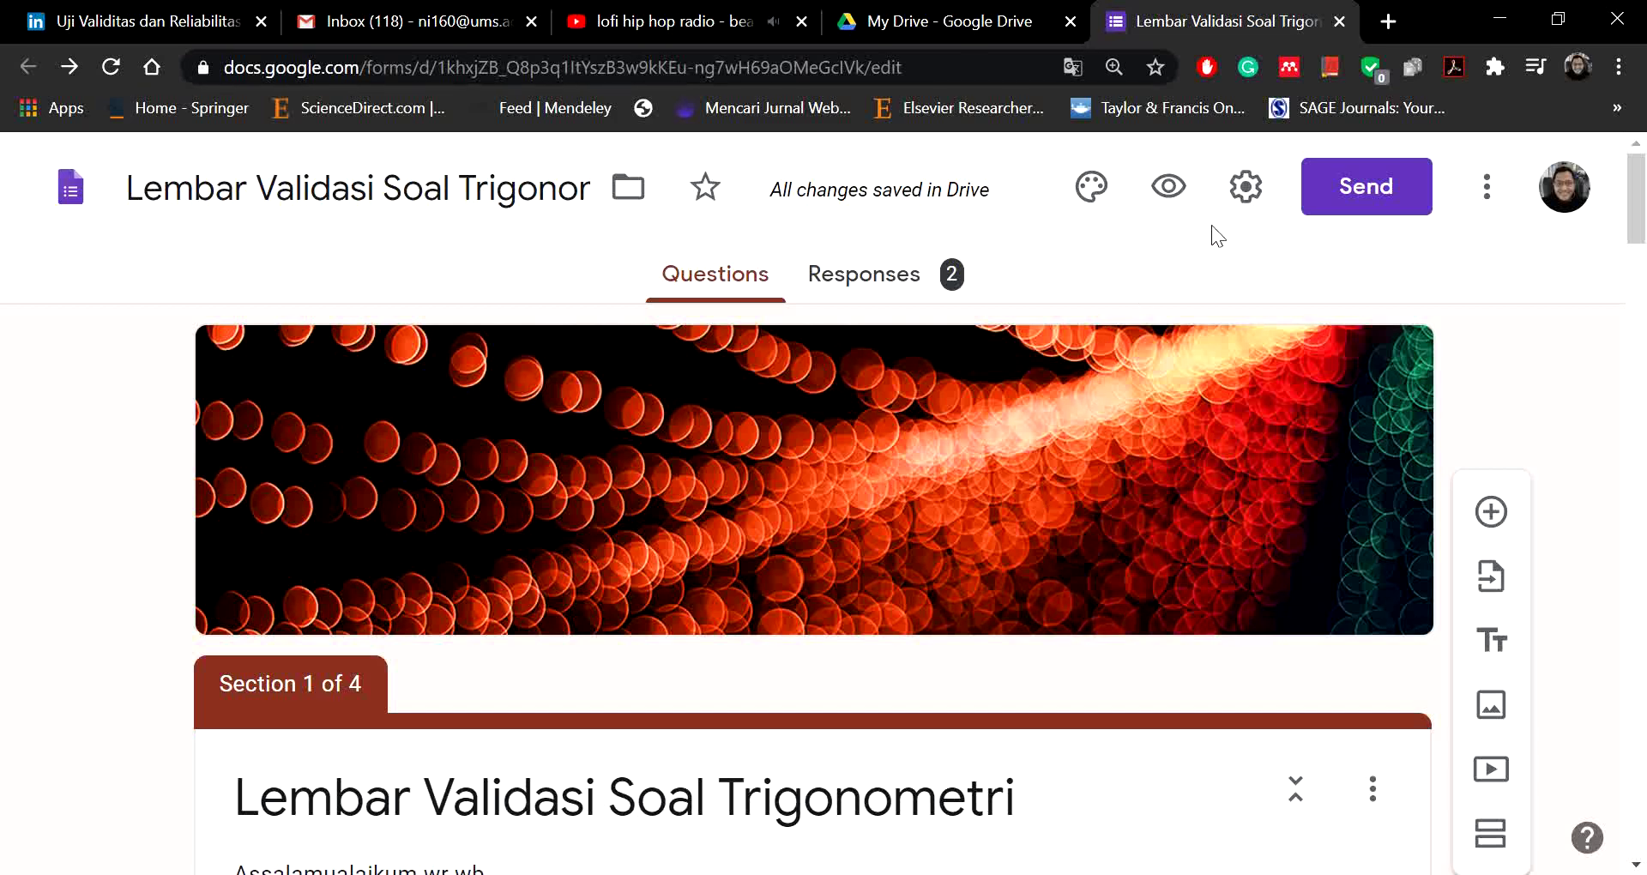
{"action": "scroll", "coordinate": [1015, 489], "scroll_direction": "down", "scroll_amount": 12}
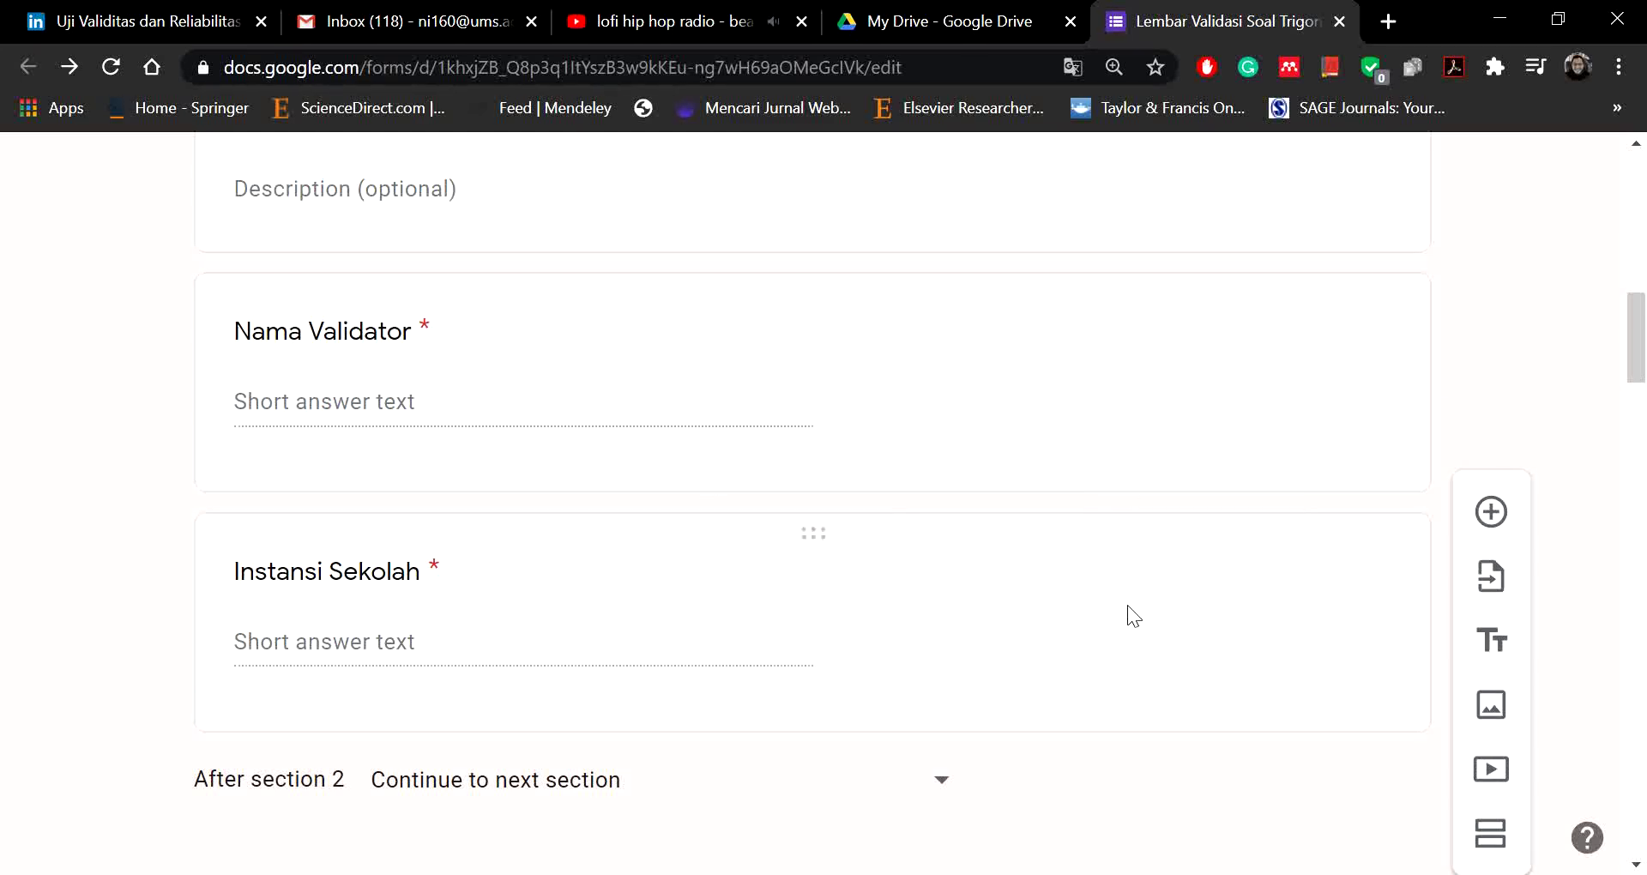
{"action": "scroll", "coordinate": [1123, 605], "scroll_direction": "up", "scroll_amount": 4}
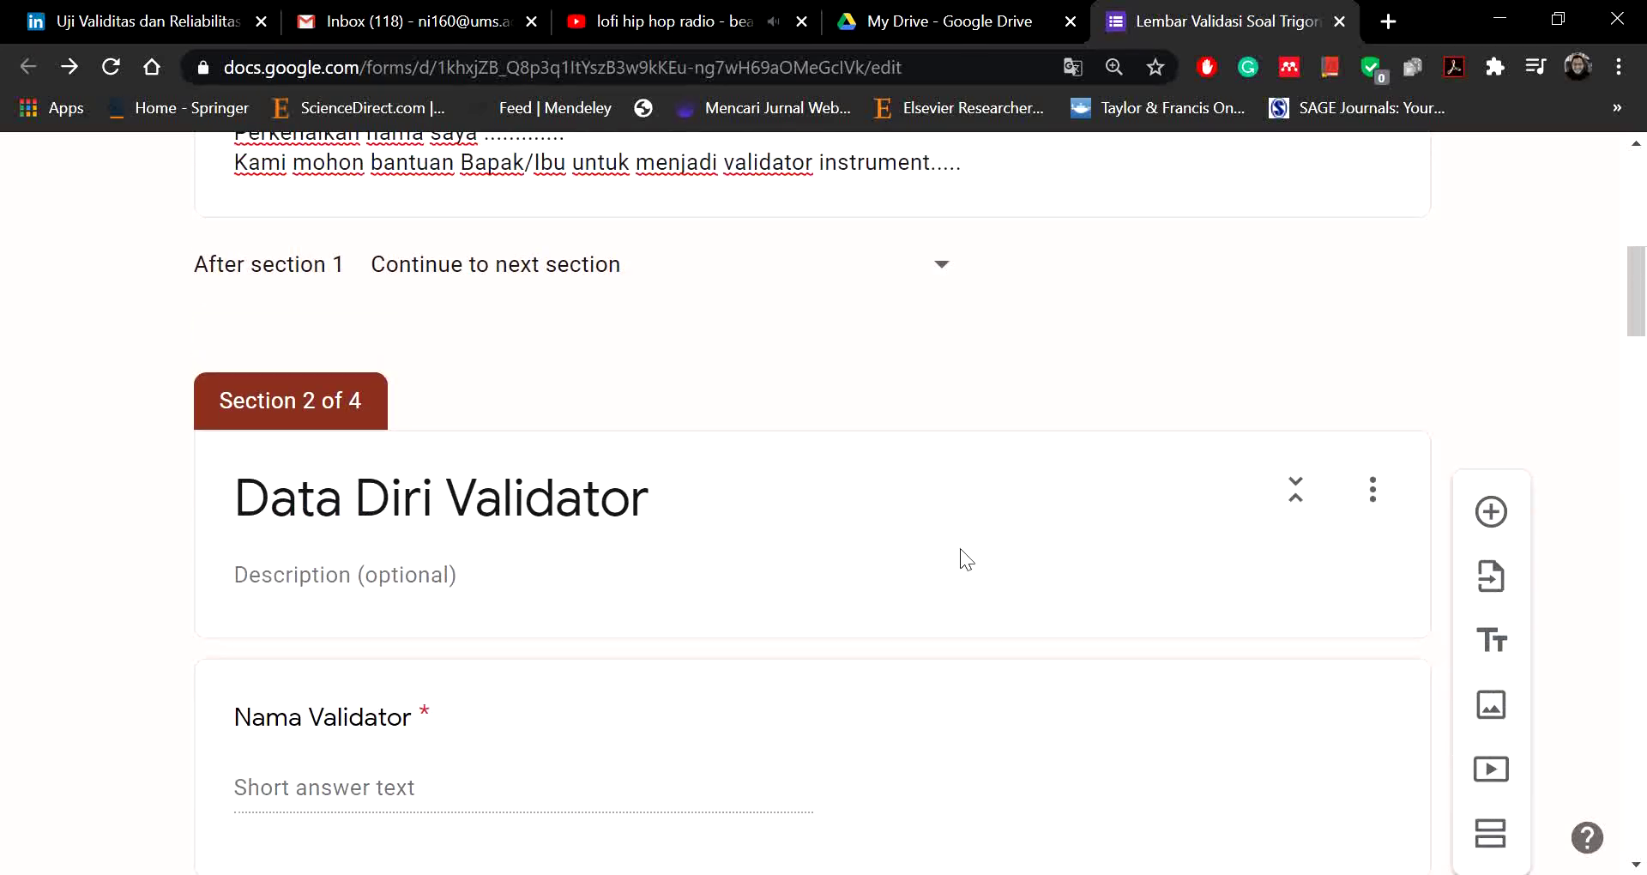
{"action": "scroll", "coordinate": [1195, 361], "scroll_direction": "up", "scroll_amount": 5}
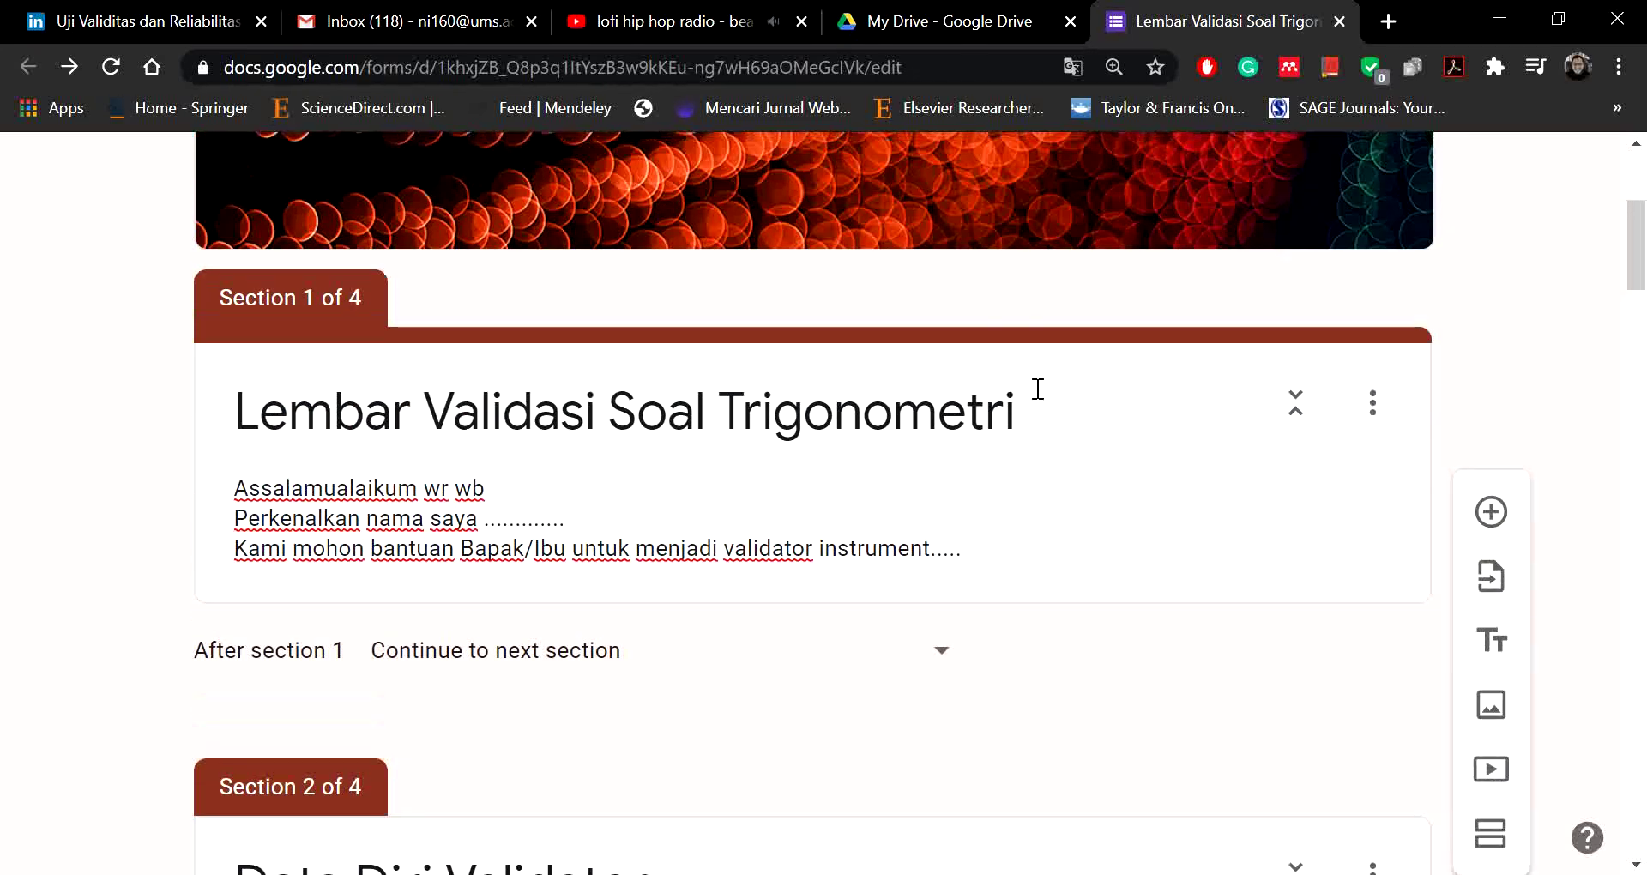
{"action": "scroll", "coordinate": [1011, 454], "scroll_direction": "down", "scroll_amount": 20}
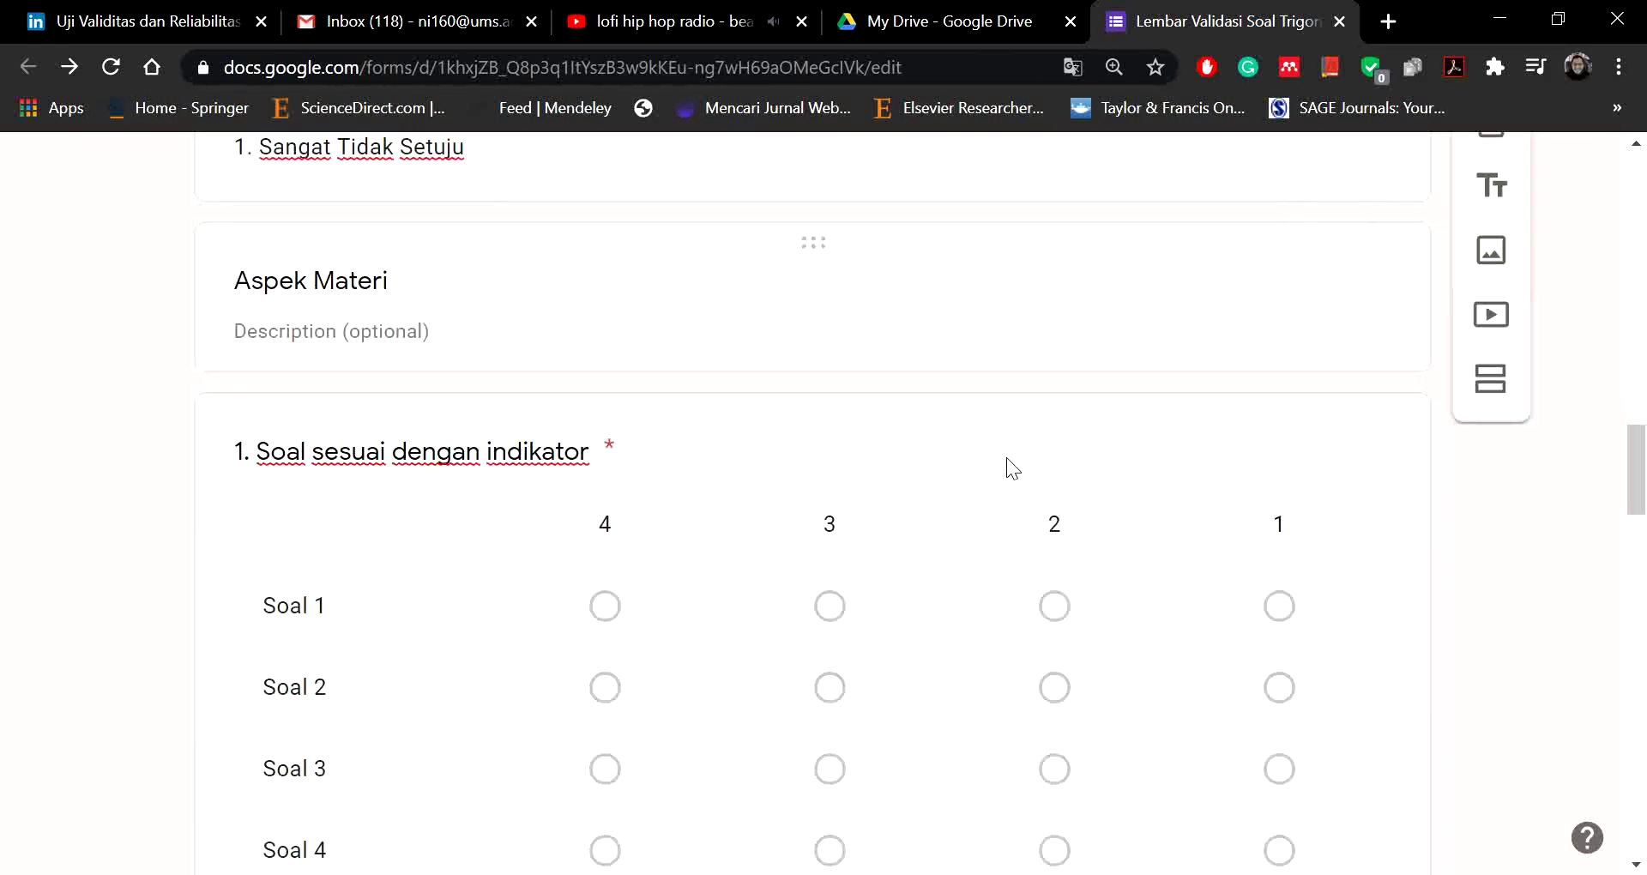
{"action": "scroll", "coordinate": [1006, 468], "scroll_direction": "up", "scroll_amount": 20}
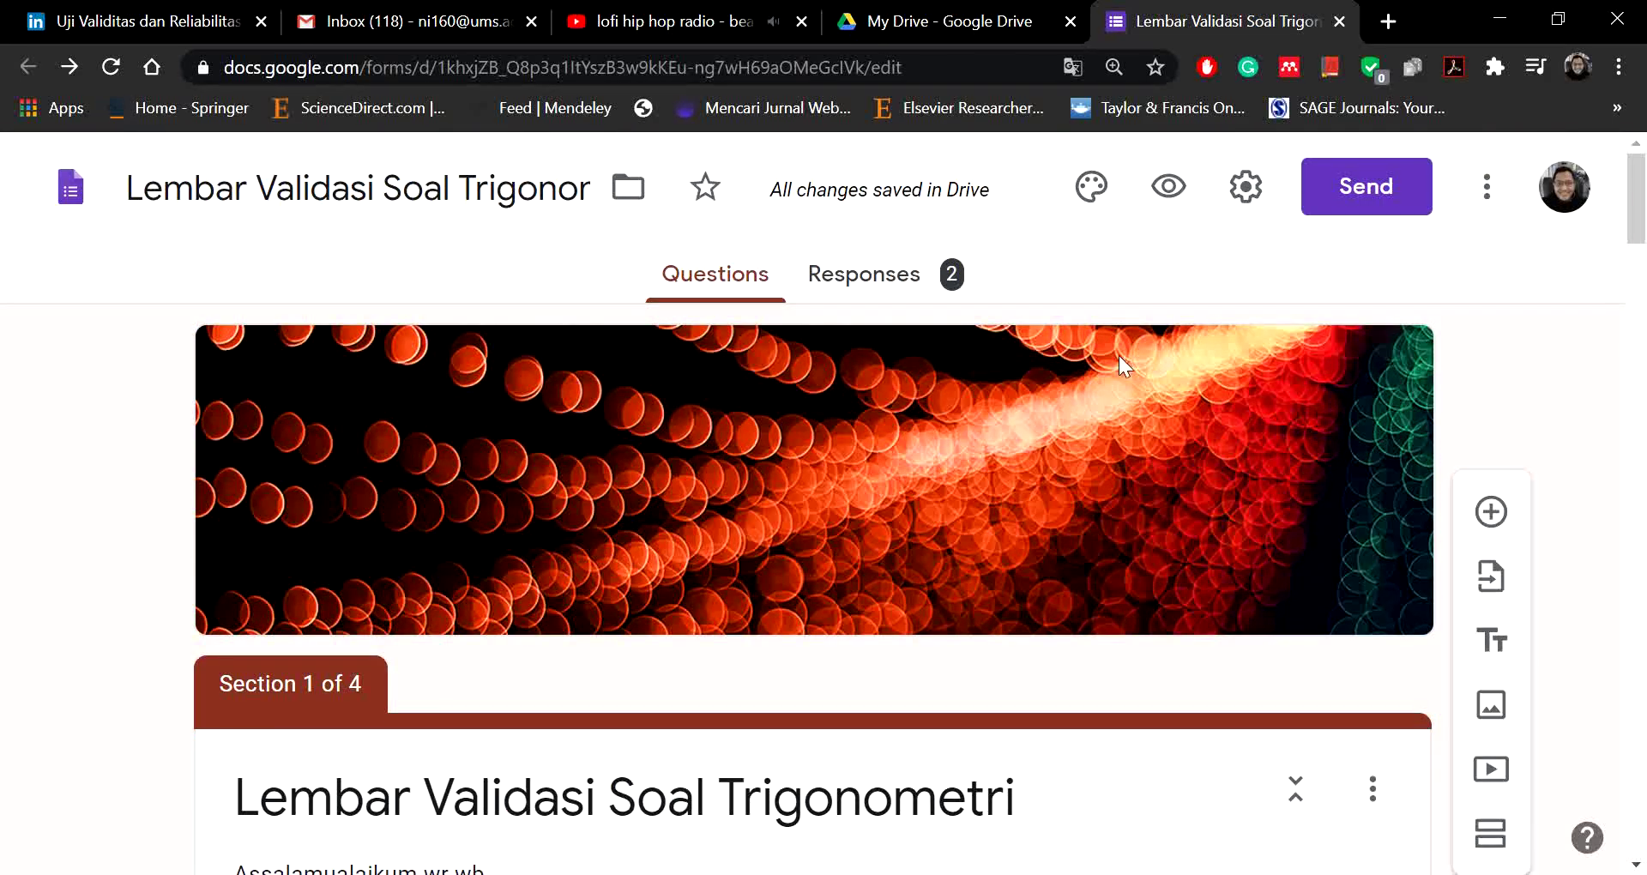
Step: Check the form's General settings for email collection, response limits and respondent permissions, and close them without saving
{"action": "left_click", "coordinate": [1245, 197]}
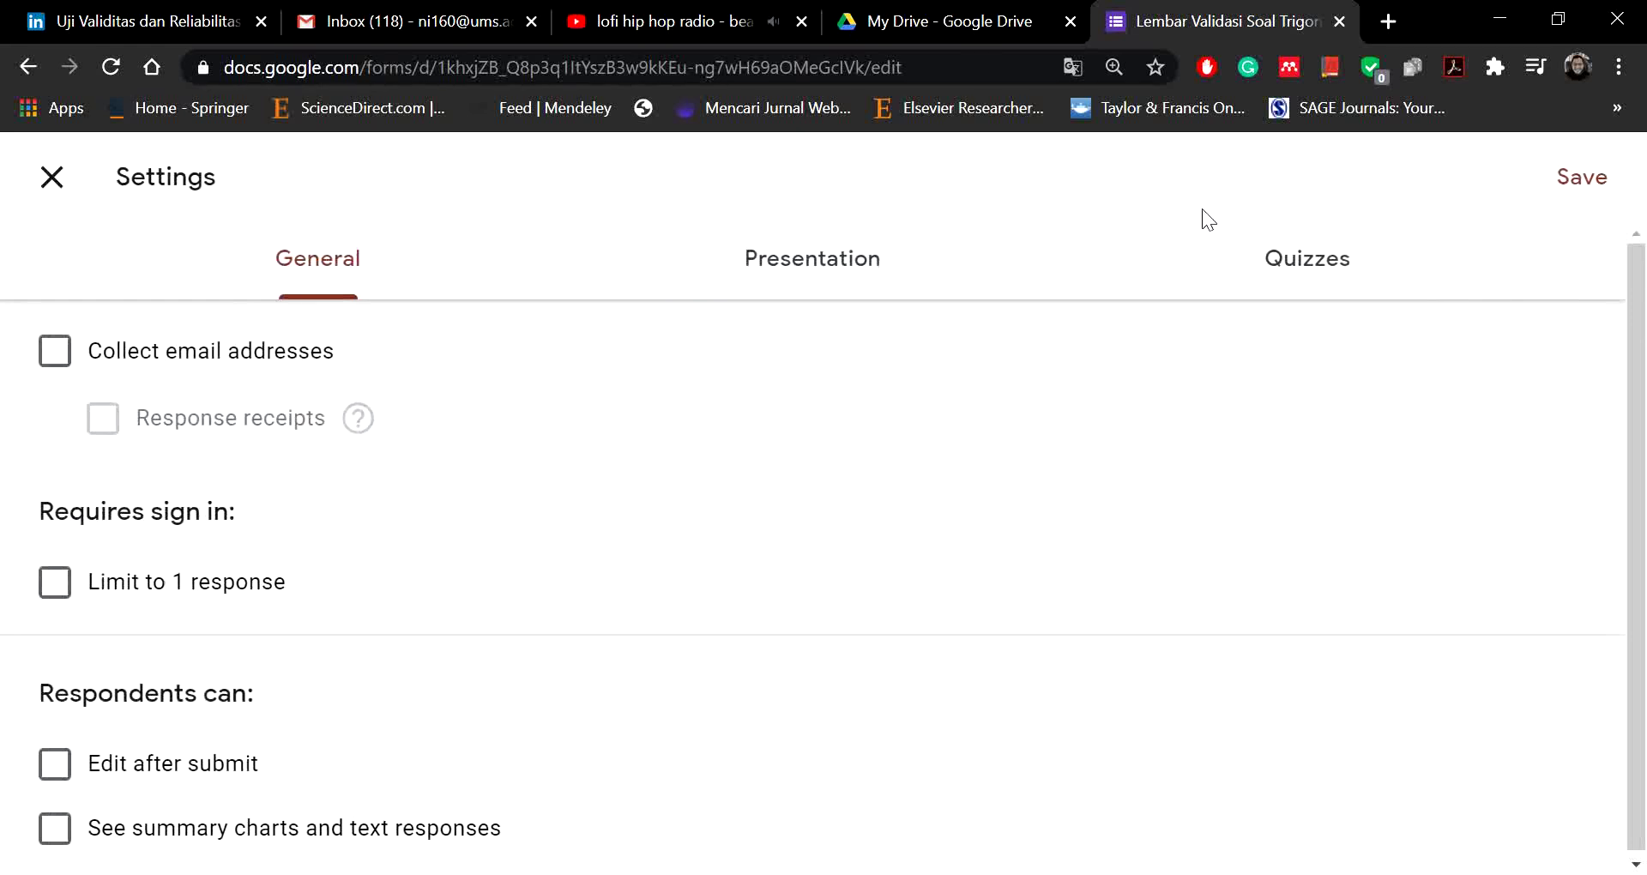
{"action": "scroll", "coordinate": [766, 505], "scroll_direction": "down", "scroll_amount": 1}
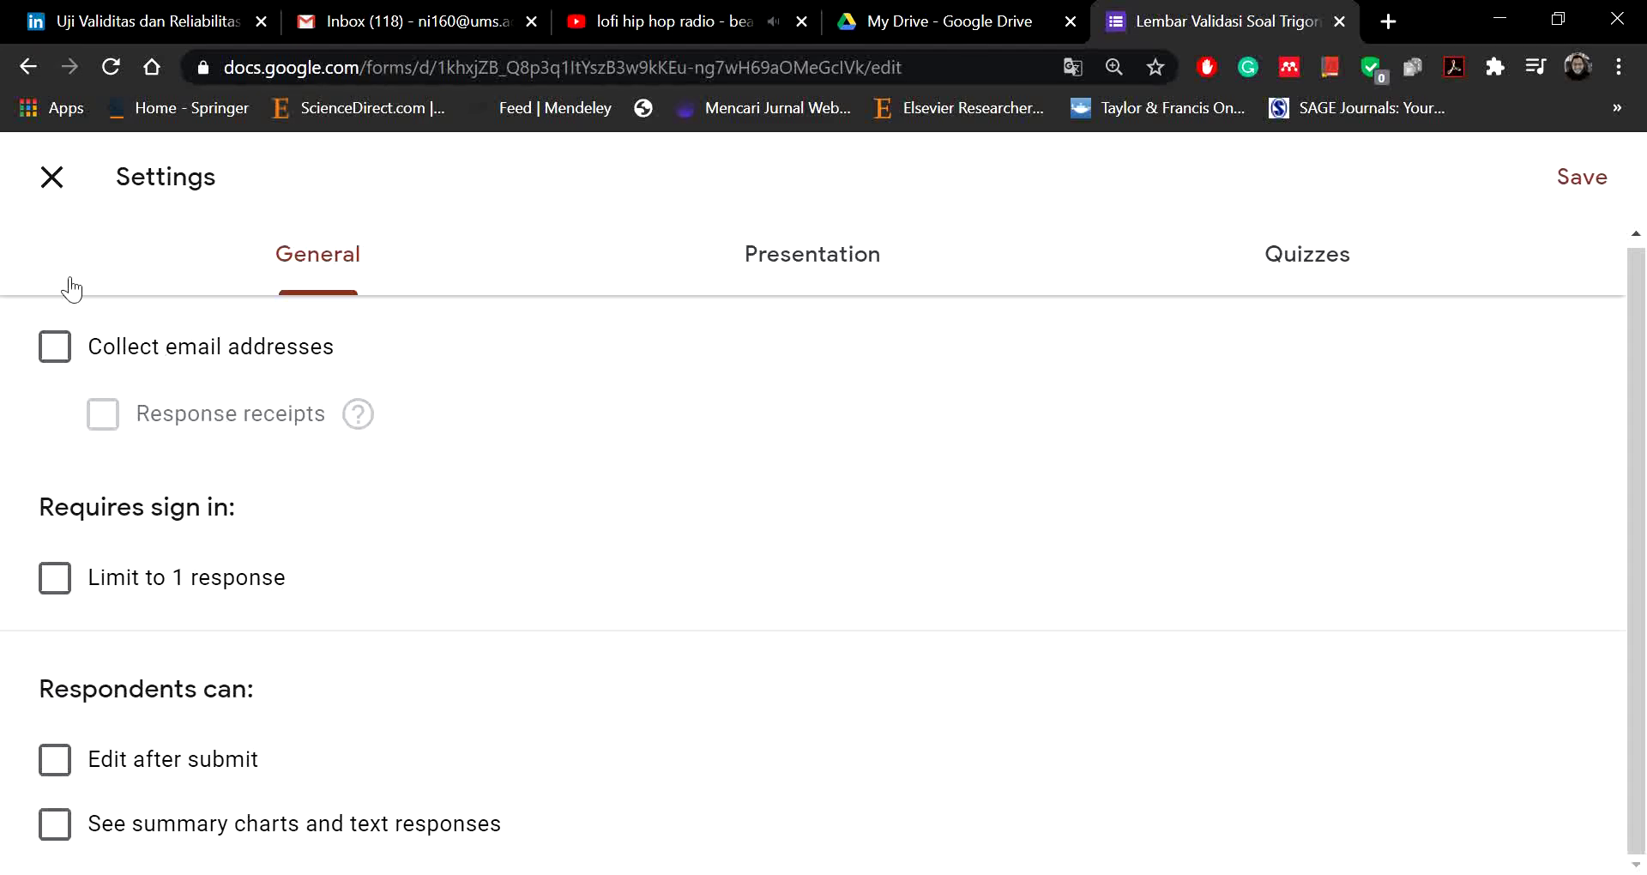
{"action": "left_click", "coordinate": [55, 182]}
Step: Open the form's collaborator options, enter a trial name as an editor, and close them without adding anyone
{"action": "left_click", "coordinate": [1483, 204]}
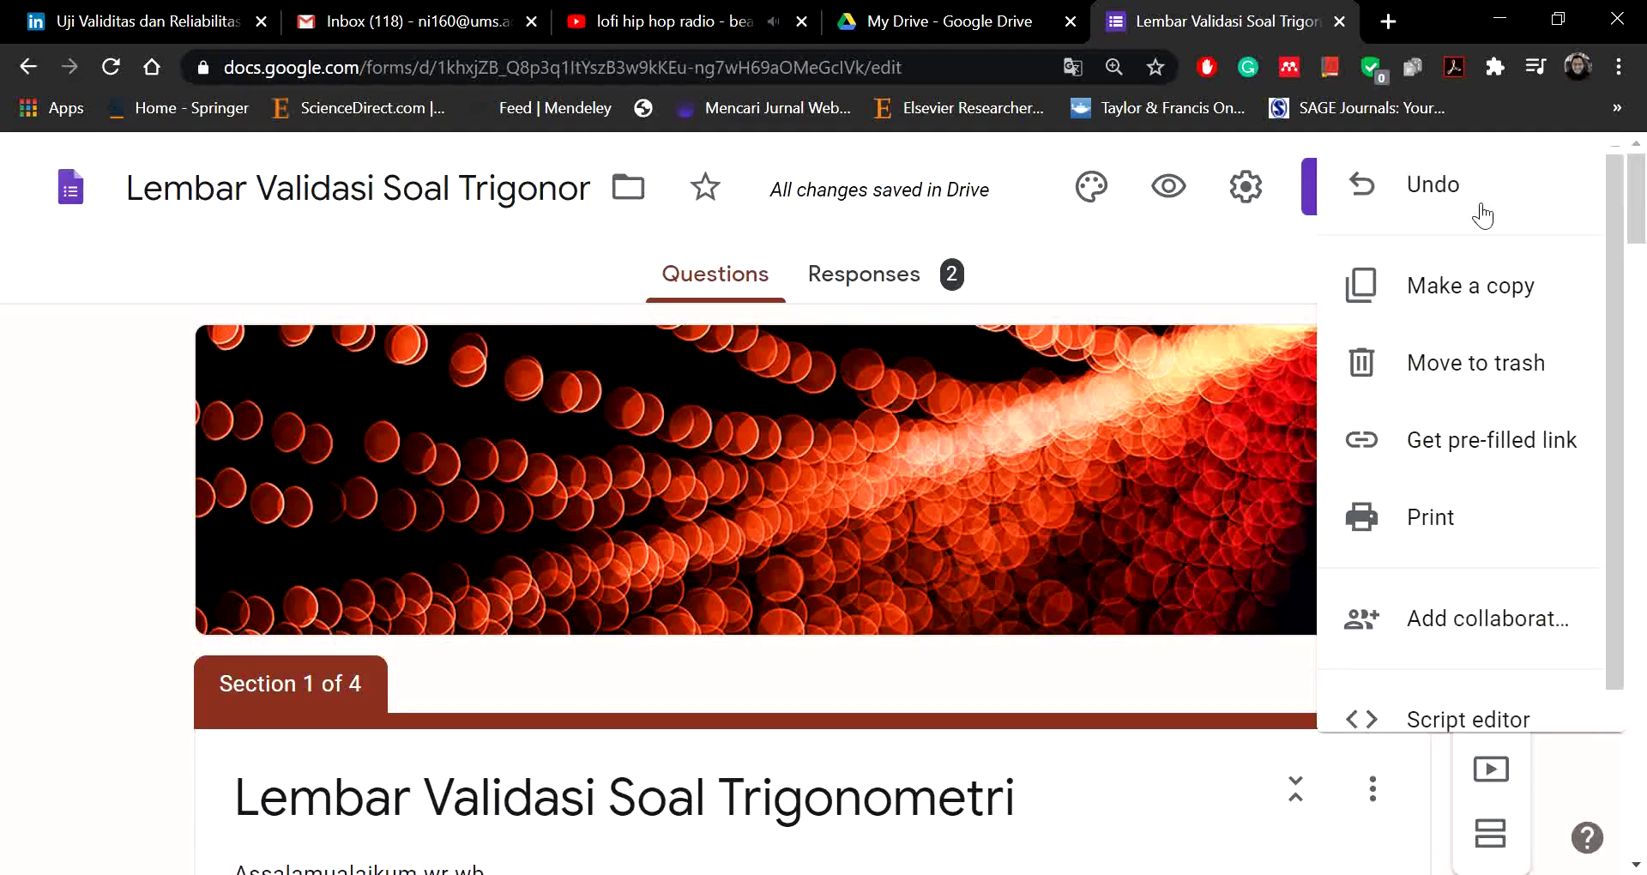
{"action": "left_click", "coordinate": [1441, 639]}
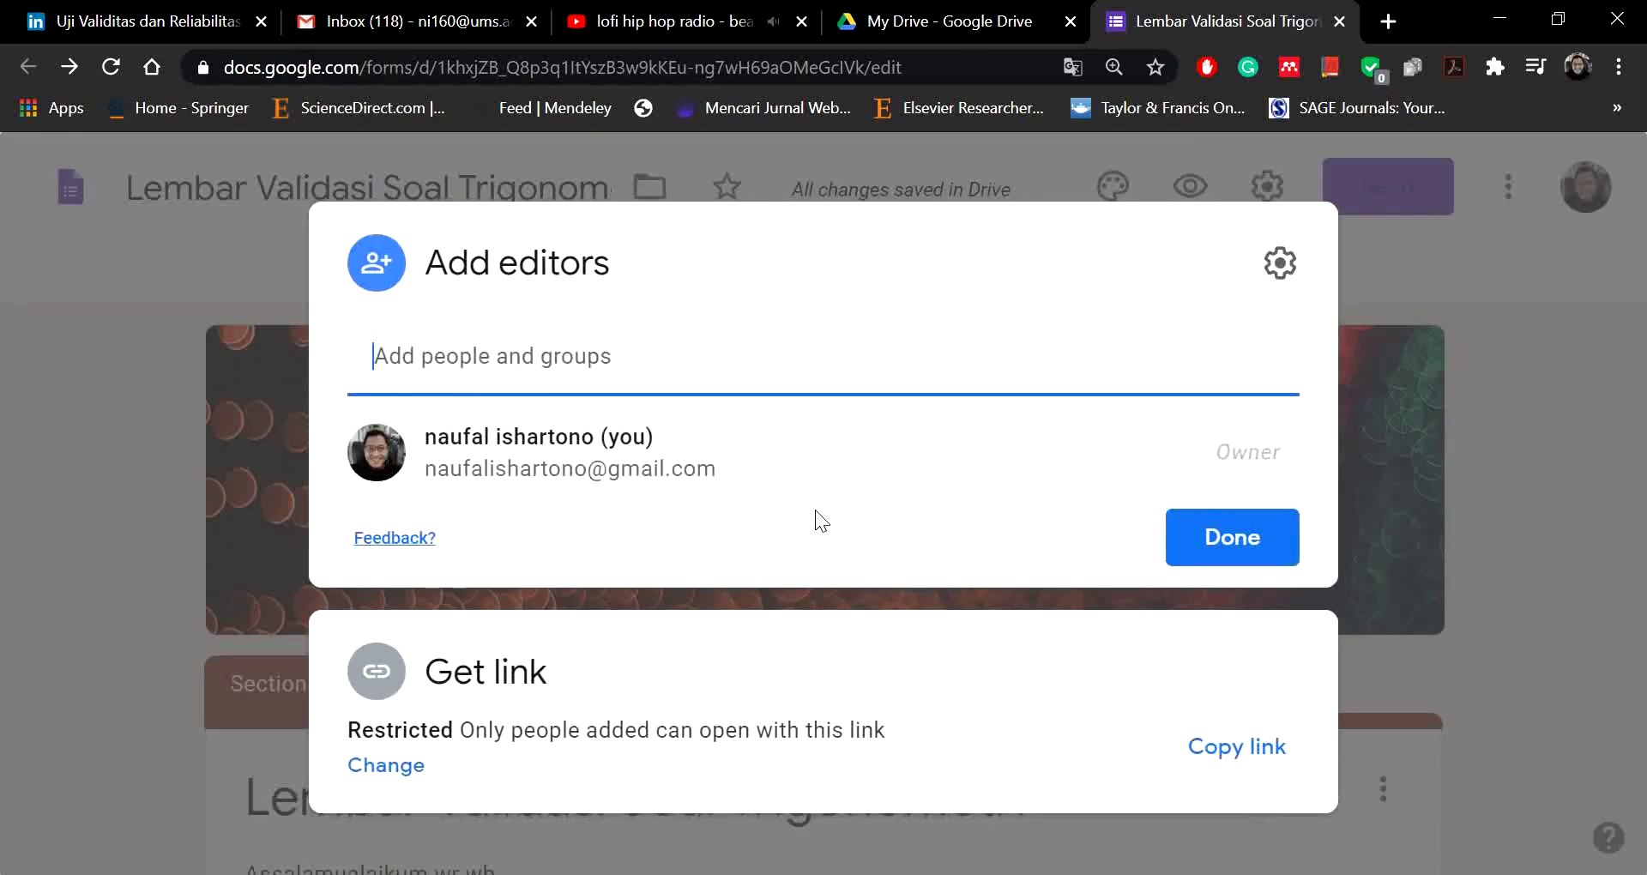
{"action": "left_click", "coordinate": [608, 361]}
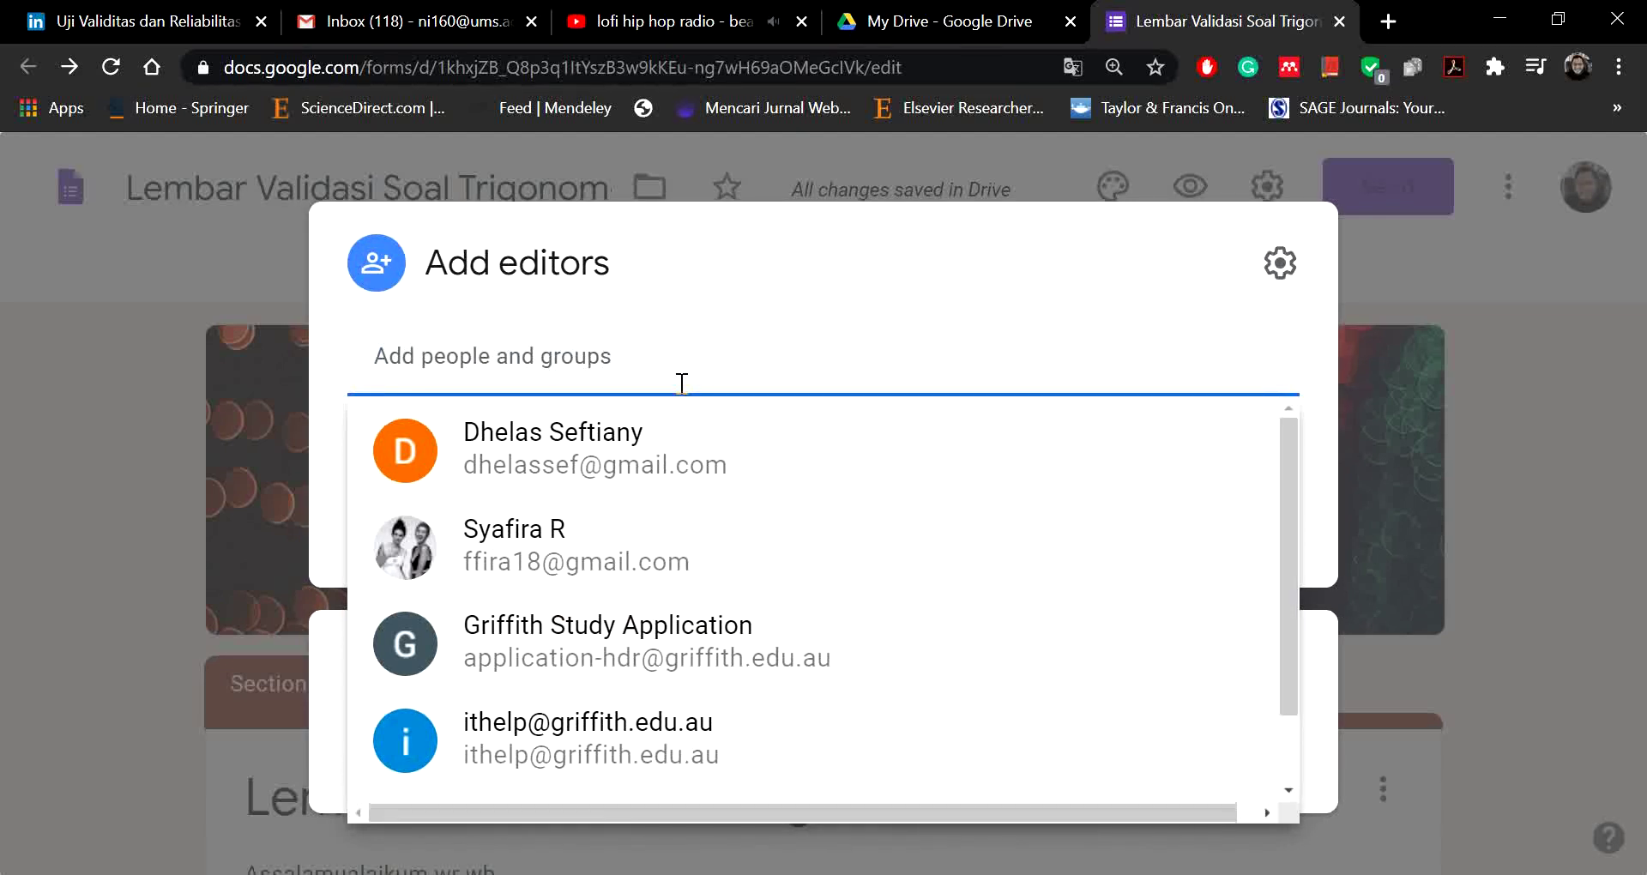
{"action": "type", "text": "ase"}
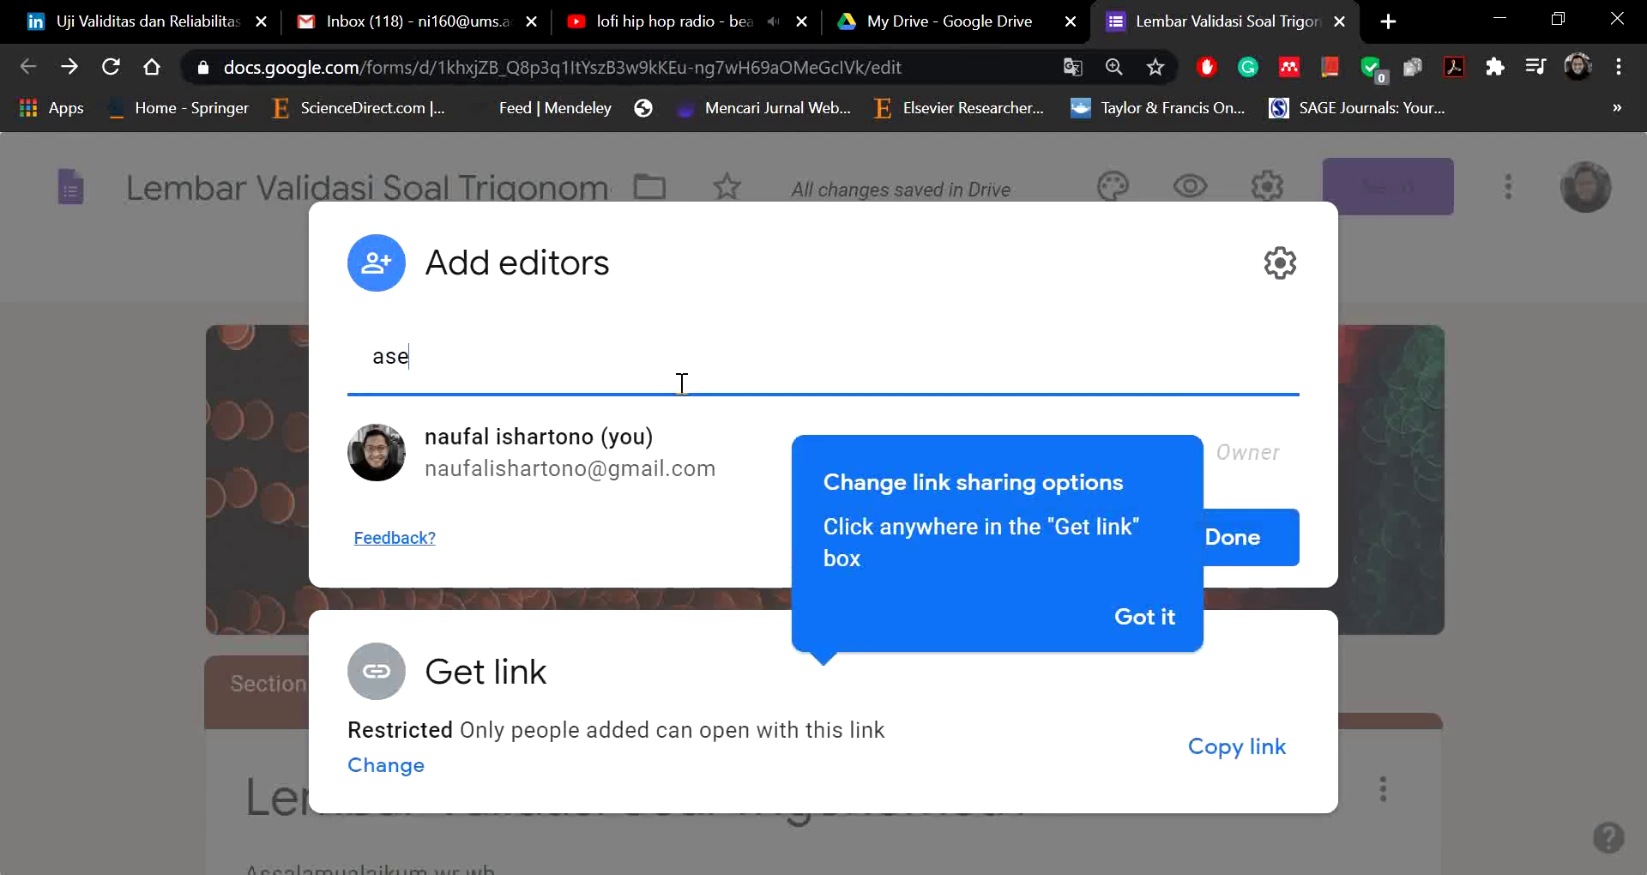
{"action": "type", "text": "lole"}
{"action": "left_click", "coordinate": [1522, 391]}
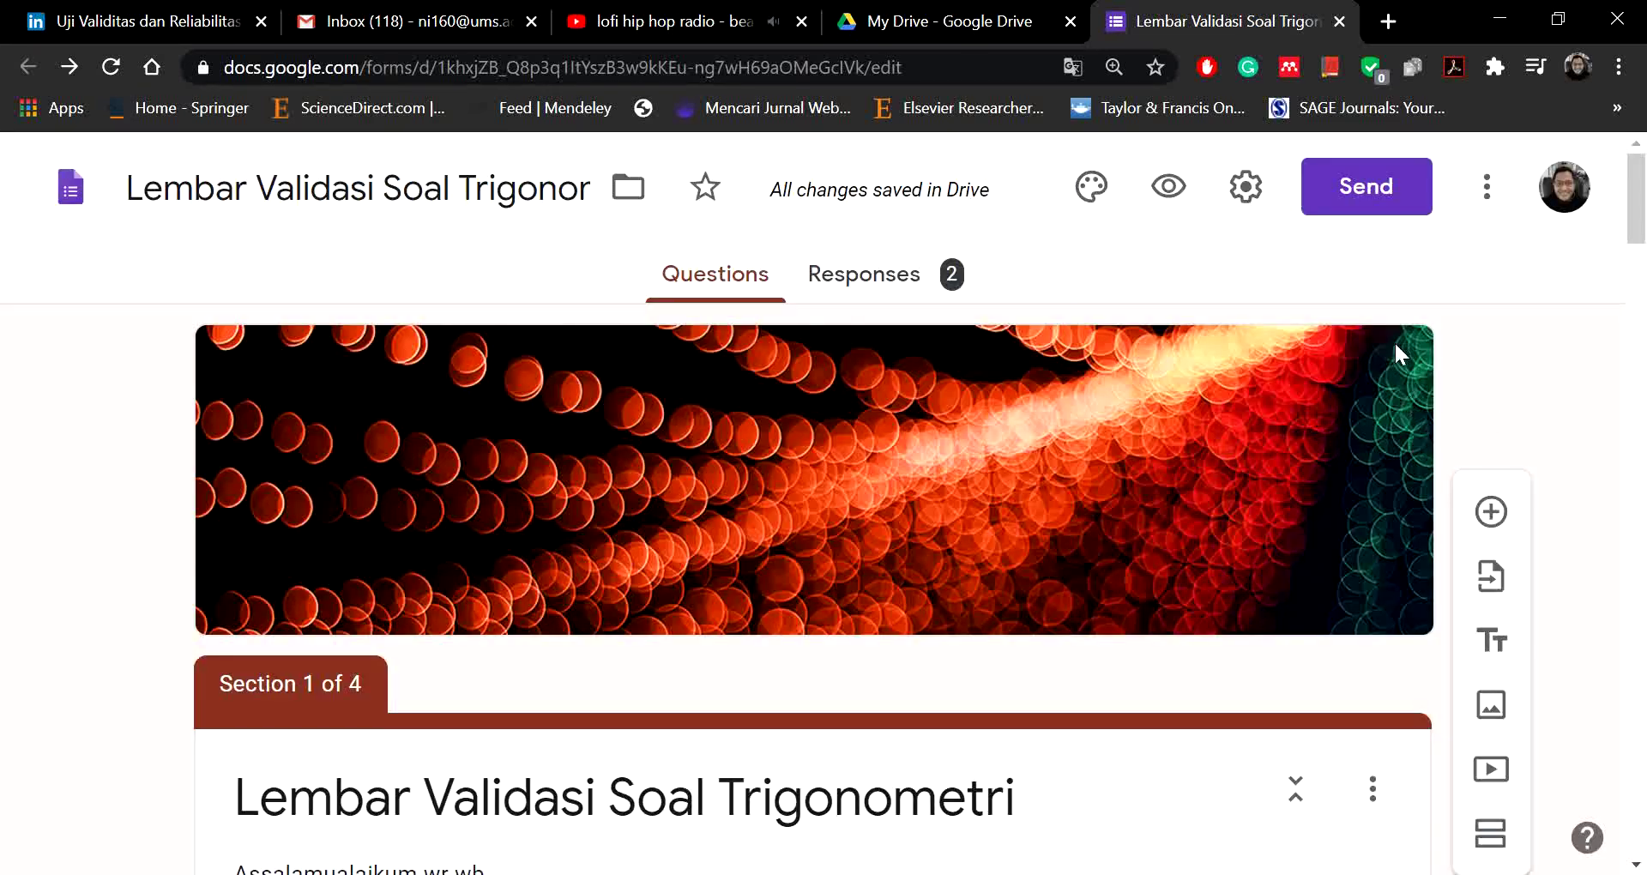
Step: Review the form's opening sections in the editor, preview the form as respondents see it, and close the preview
{"action": "scroll", "coordinate": [588, 610], "scroll_direction": "down", "scroll_amount": 7}
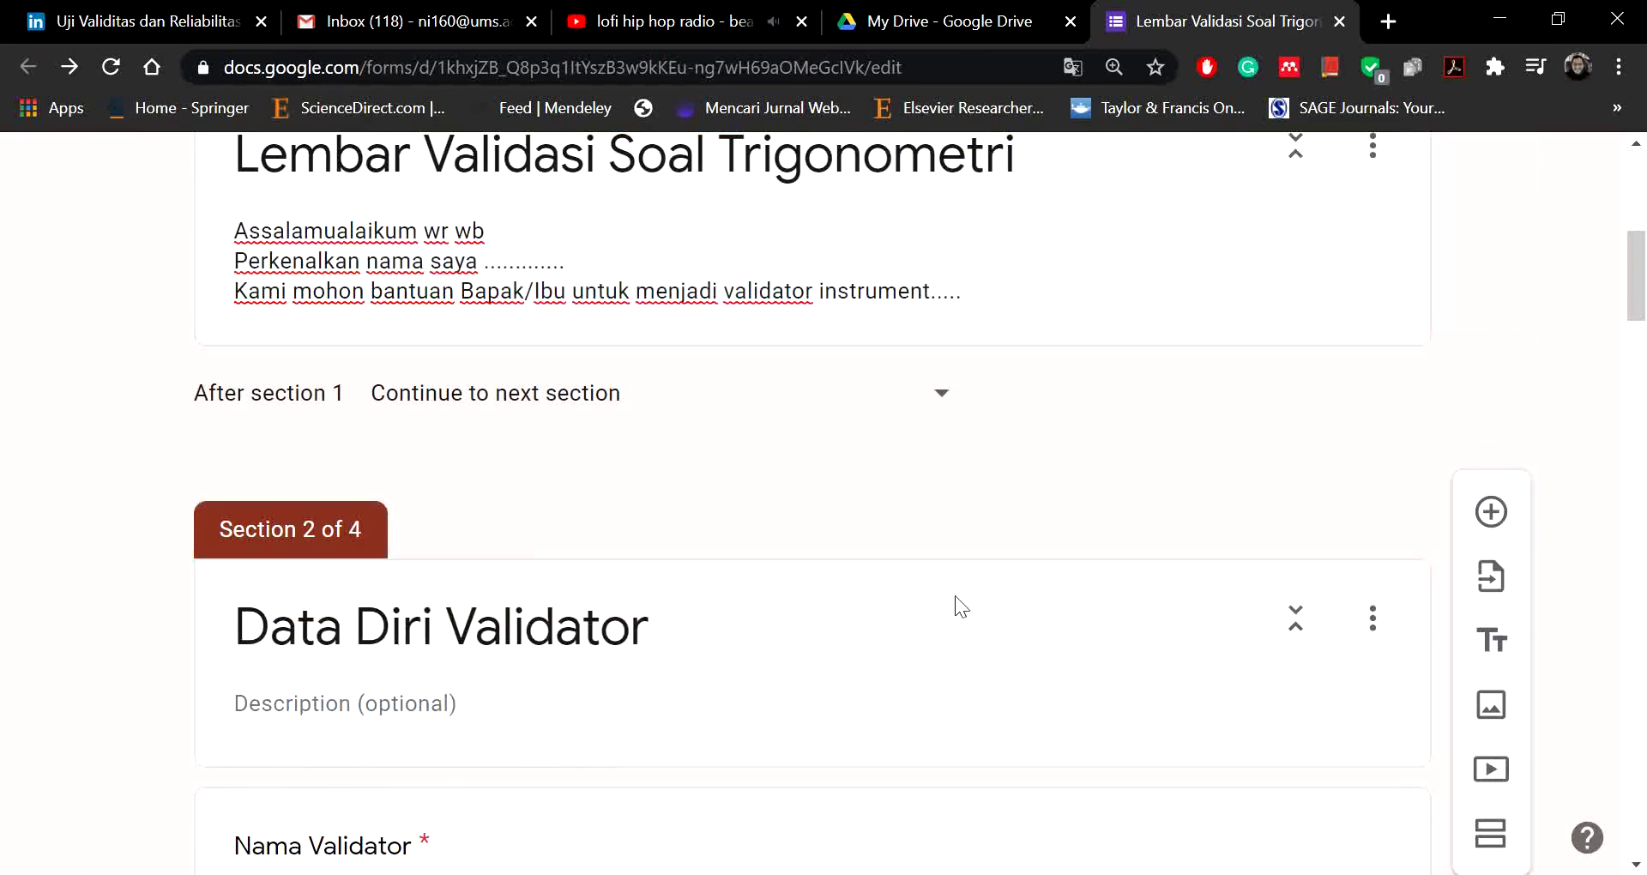
{"action": "scroll", "coordinate": [954, 595], "scroll_direction": "up", "scroll_amount": 7}
{"action": "left_click", "coordinate": [1165, 204]}
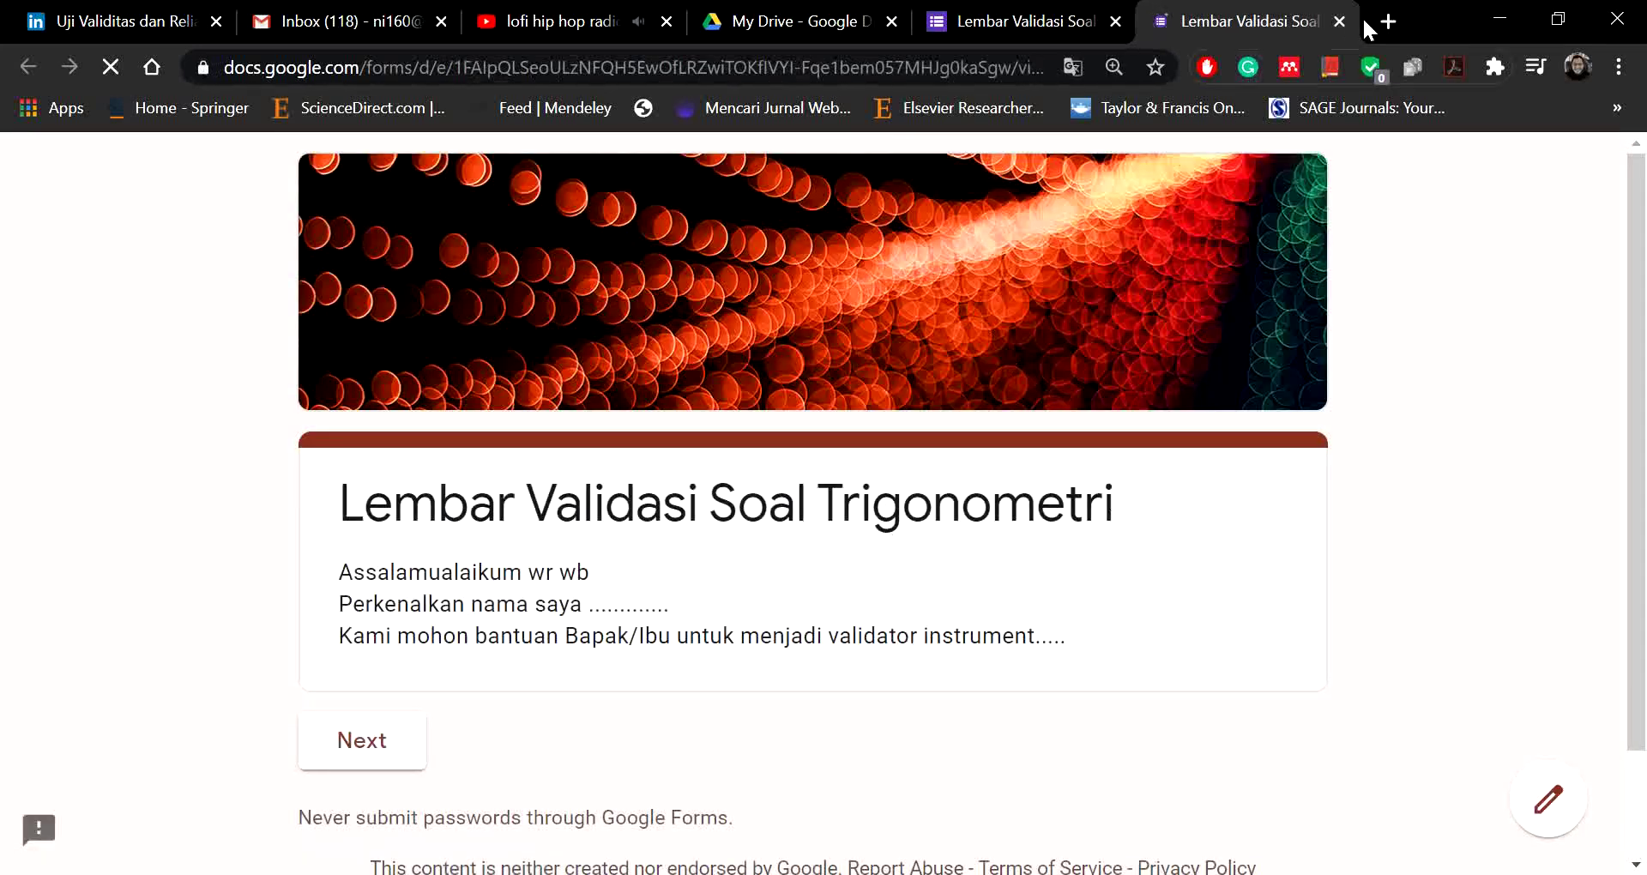
{"action": "left_click", "coordinate": [1339, 20]}
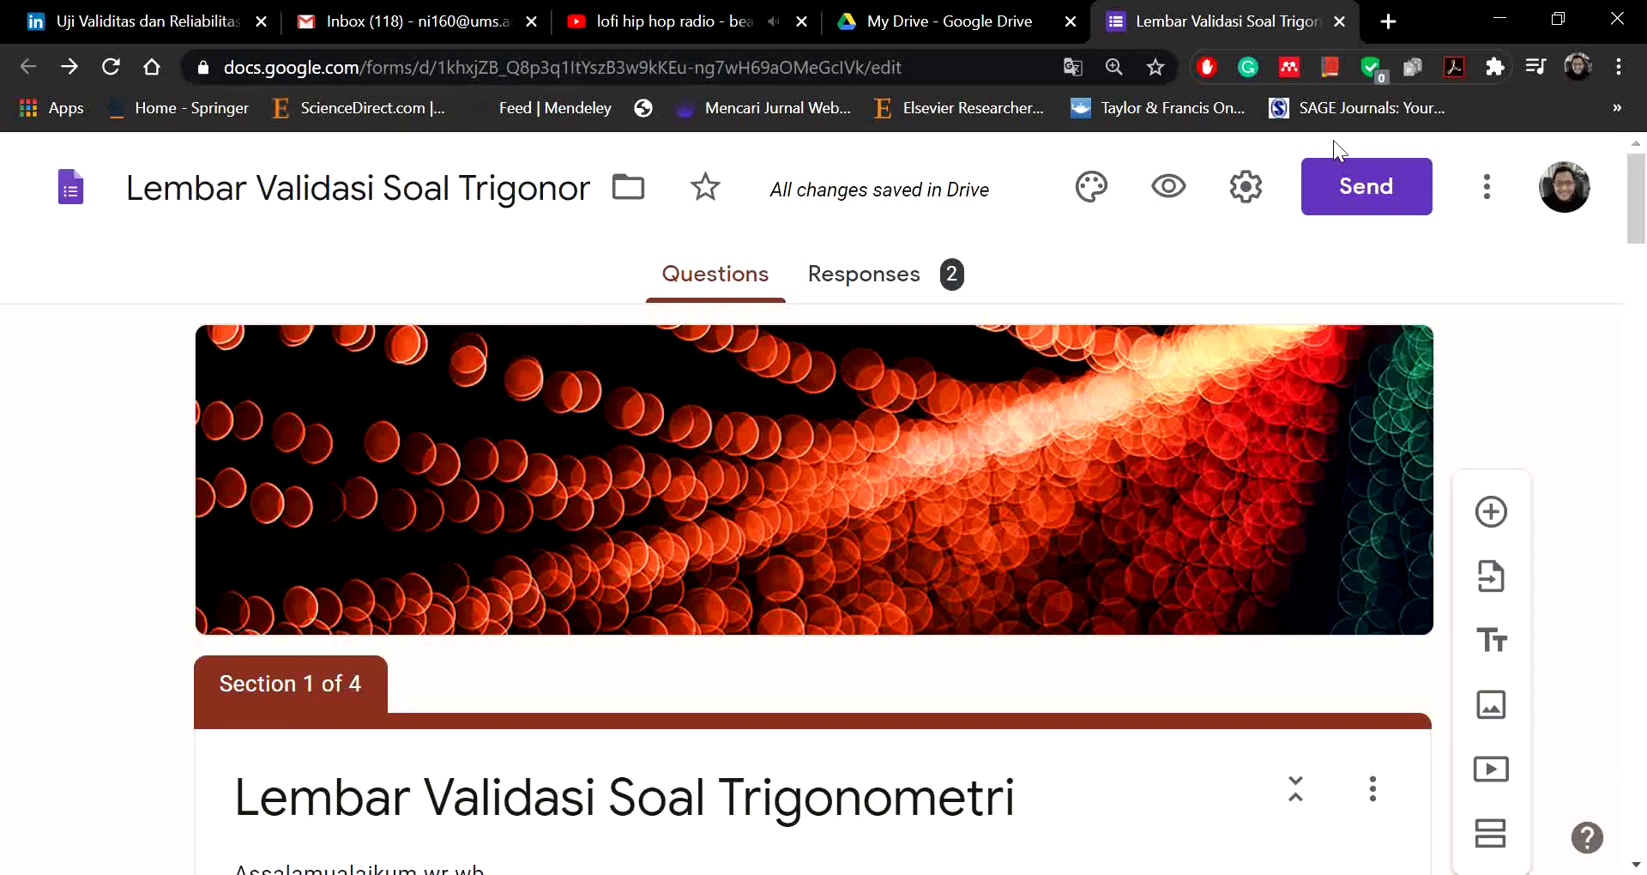
Step: Look through the link, email and embed HTML options for sending the form, and close them without sending
{"action": "left_click", "coordinate": [1365, 186]}
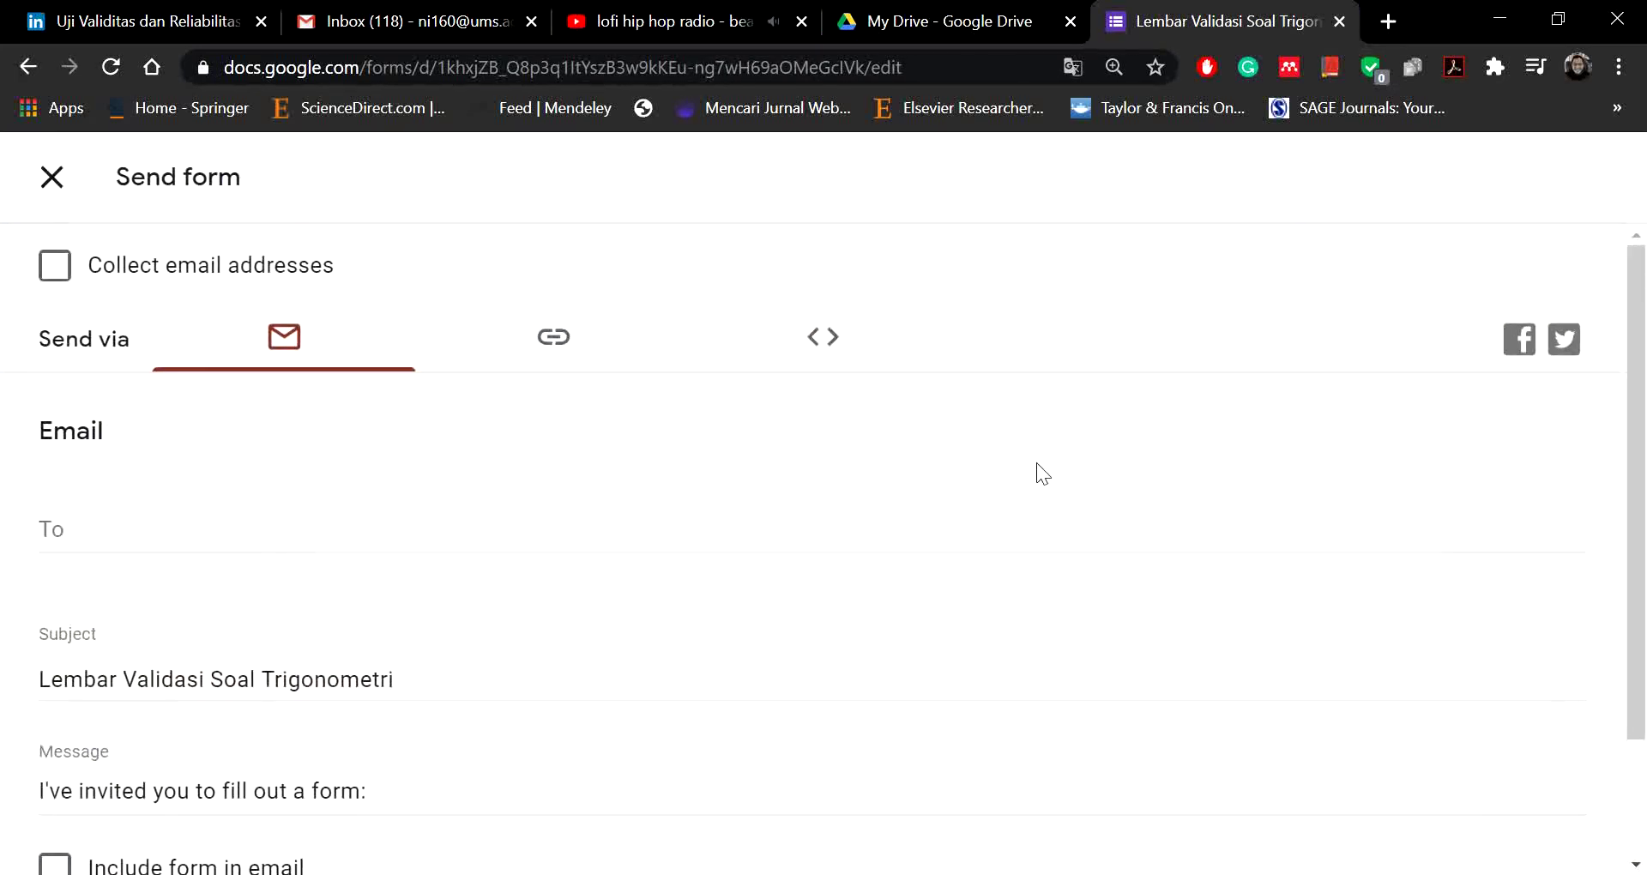
{"action": "left_click", "coordinate": [561, 342]}
{"action": "left_click", "coordinate": [317, 343]}
{"action": "left_click", "coordinate": [825, 344]}
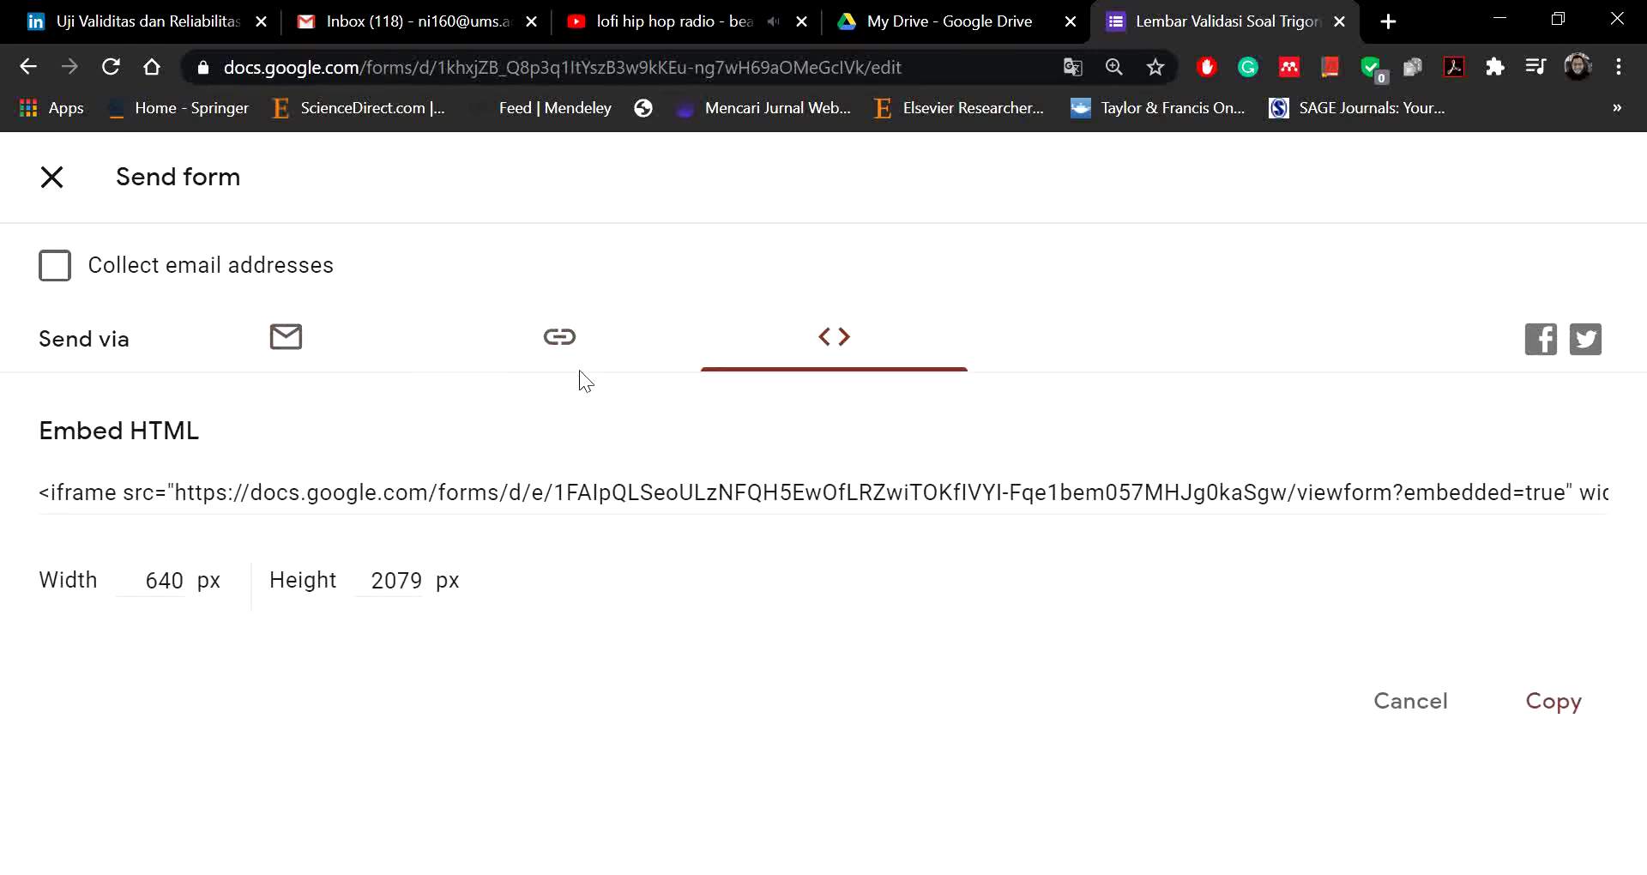
{"action": "left_click", "coordinate": [480, 352]}
{"action": "left_click", "coordinate": [266, 356]}
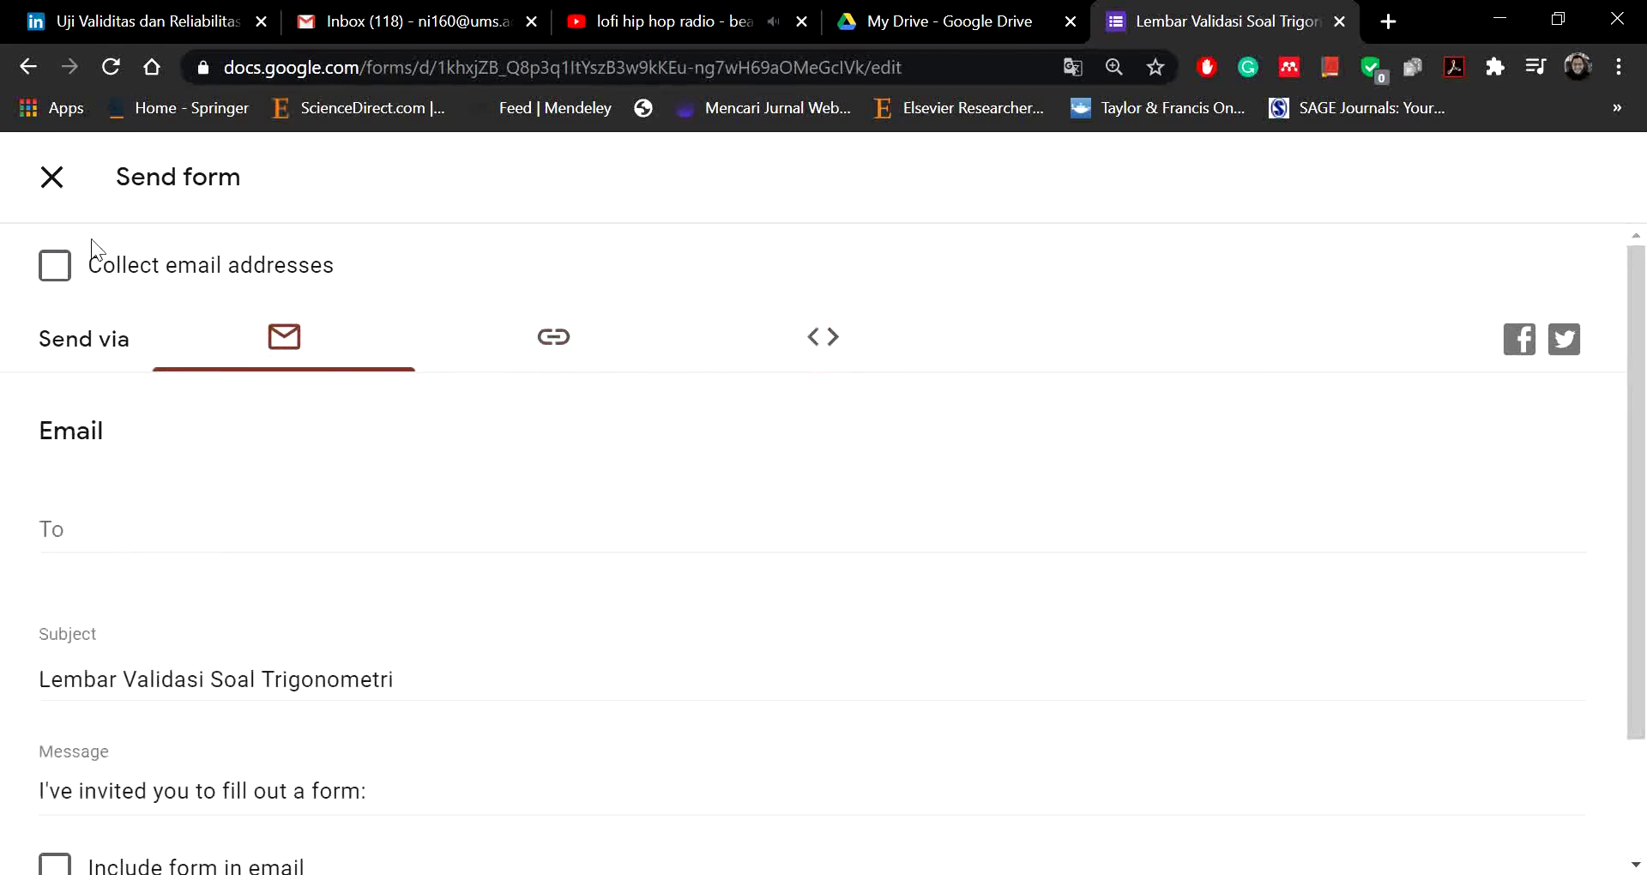
{"action": "left_click", "coordinate": [55, 182]}
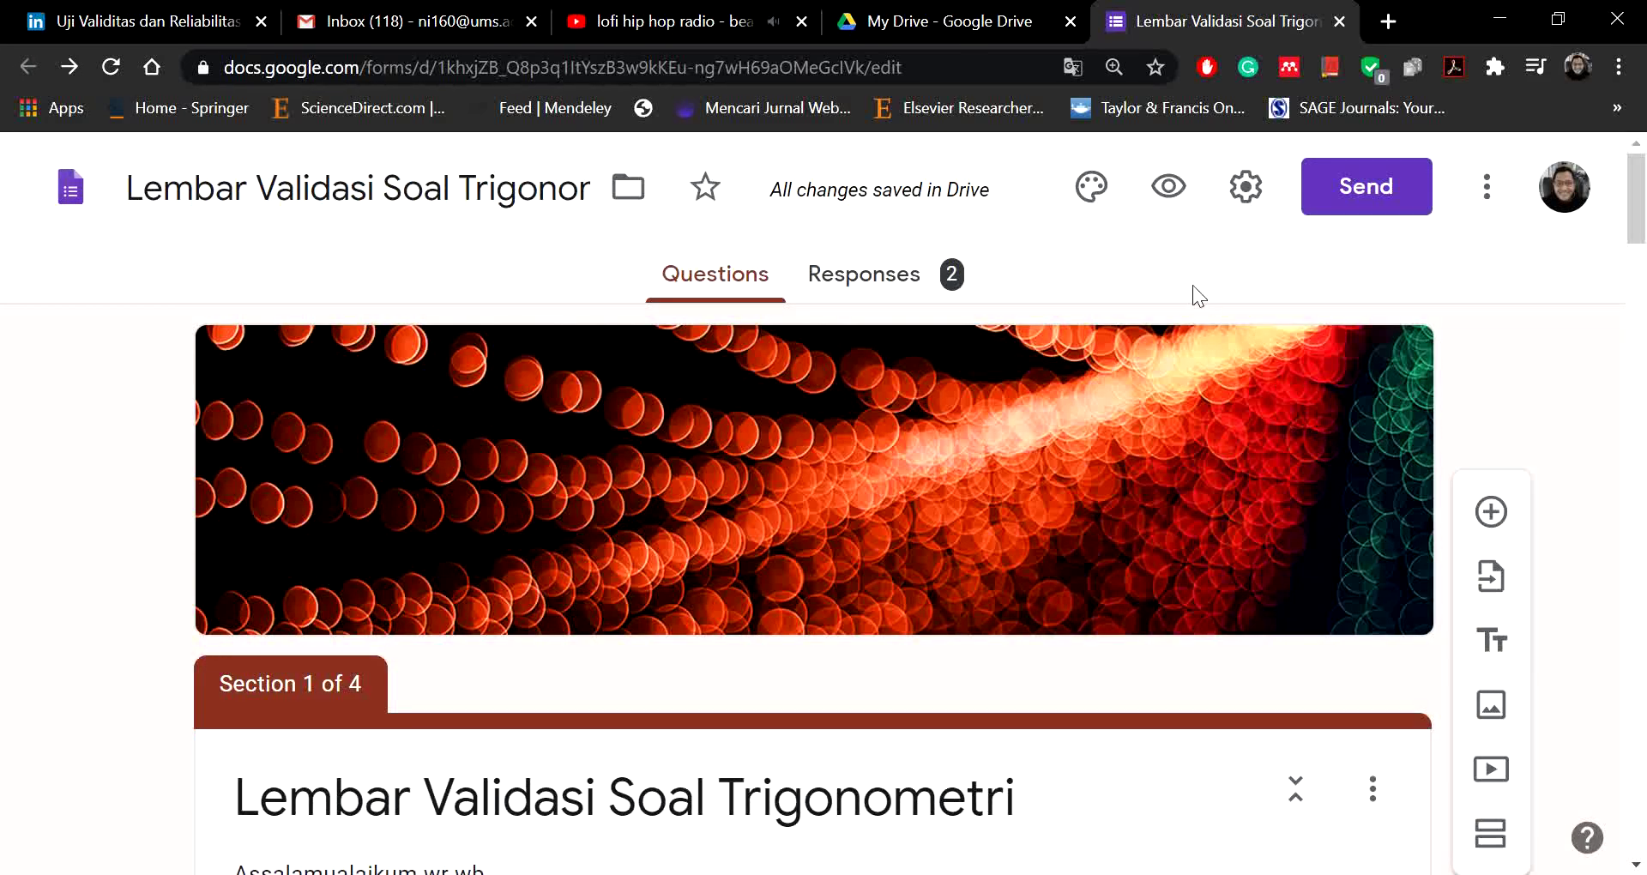
Step: Go to the form's responses and create a new spreadsheet as the response destination
{"action": "left_click", "coordinate": [902, 283]}
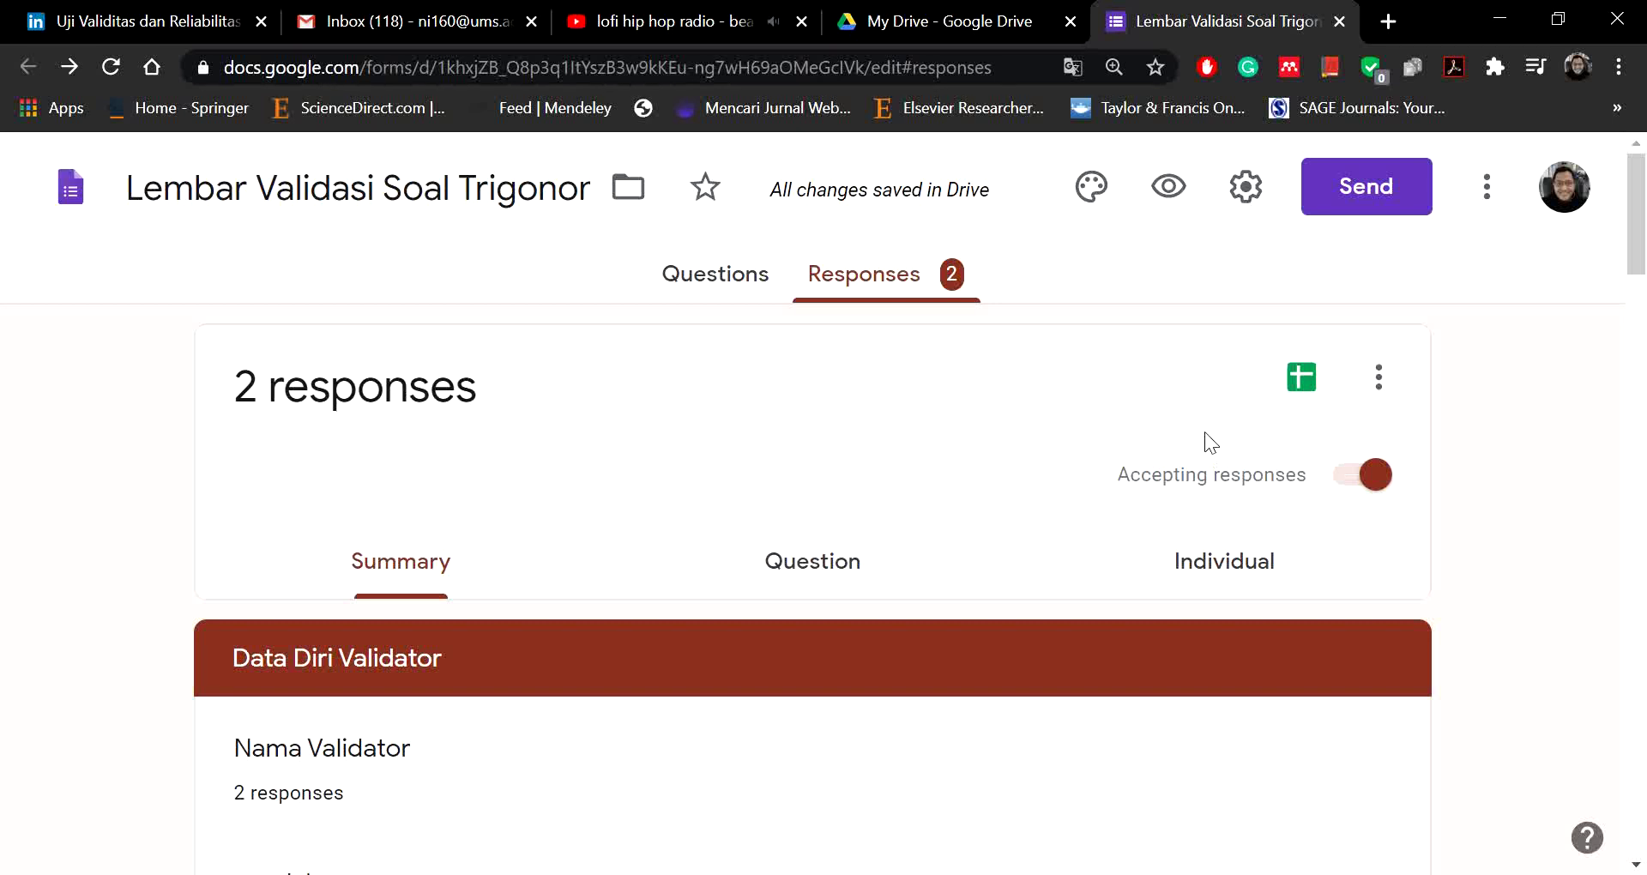
{"action": "scroll", "coordinate": [1205, 431], "scroll_direction": "down", "scroll_amount": 2}
{"action": "scroll", "coordinate": [1205, 431], "scroll_direction": "up", "scroll_amount": 2}
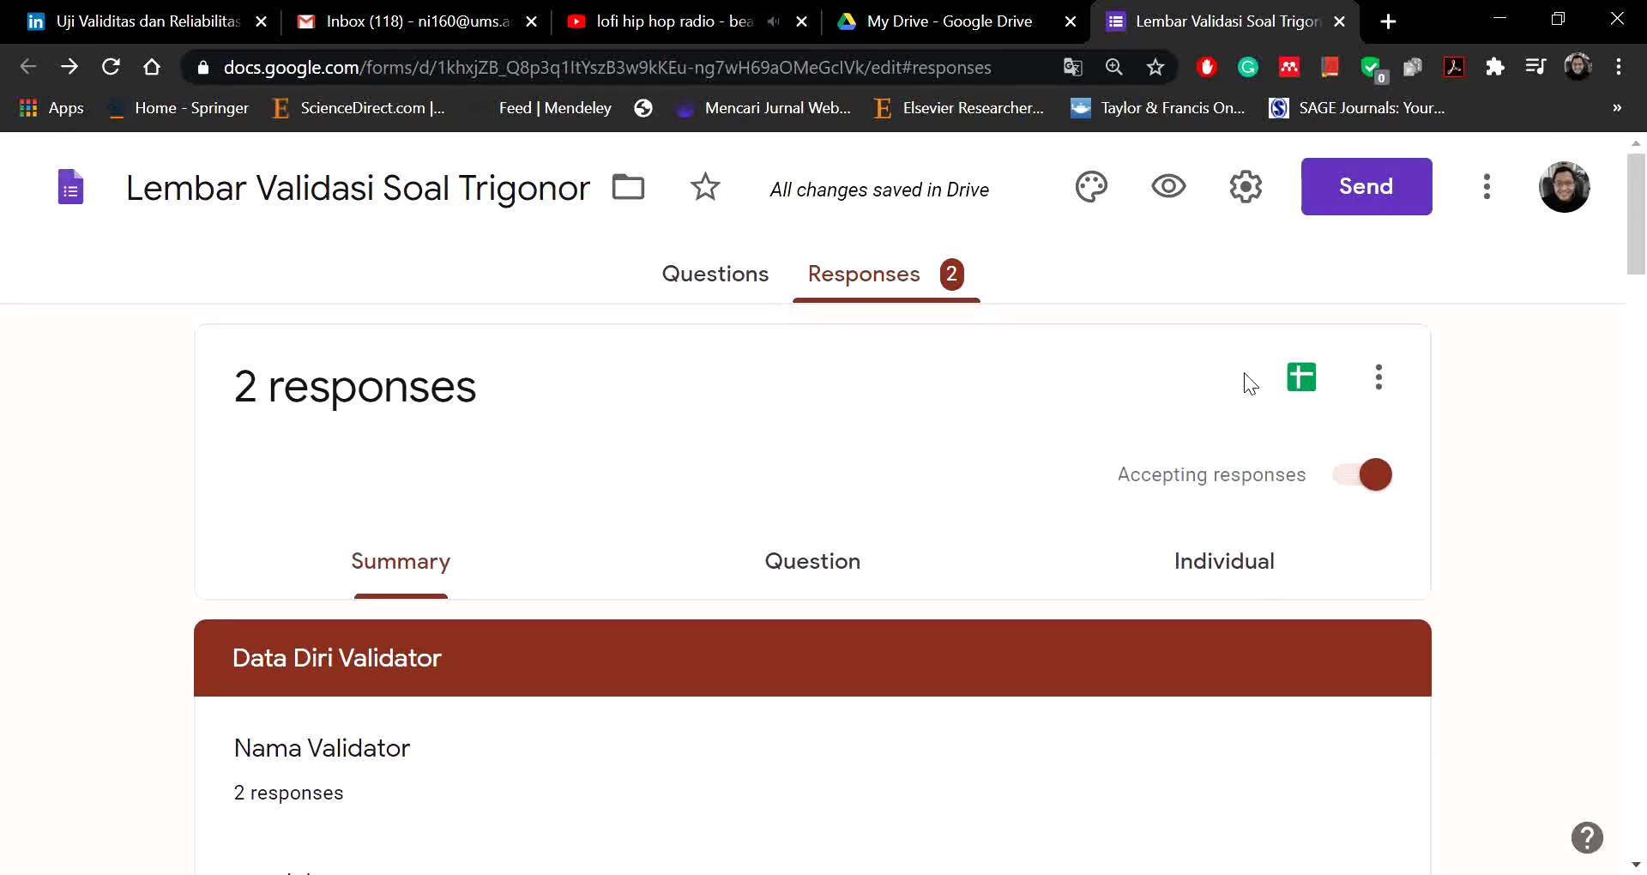
{"action": "left_click", "coordinate": [1302, 379]}
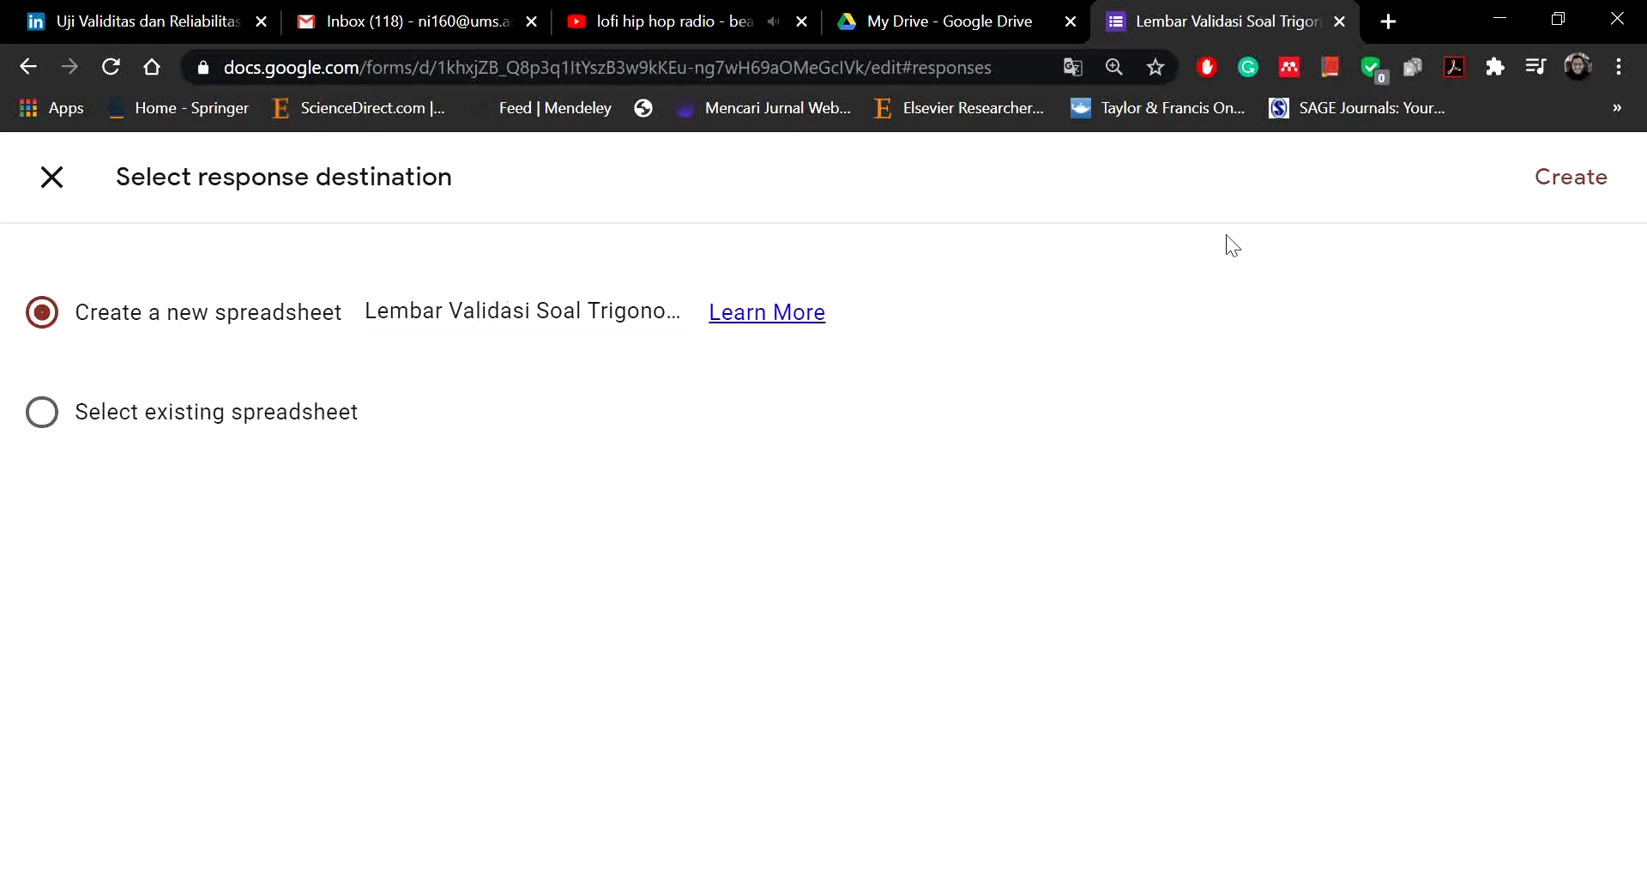
{"action": "left_click", "coordinate": [1540, 182]}
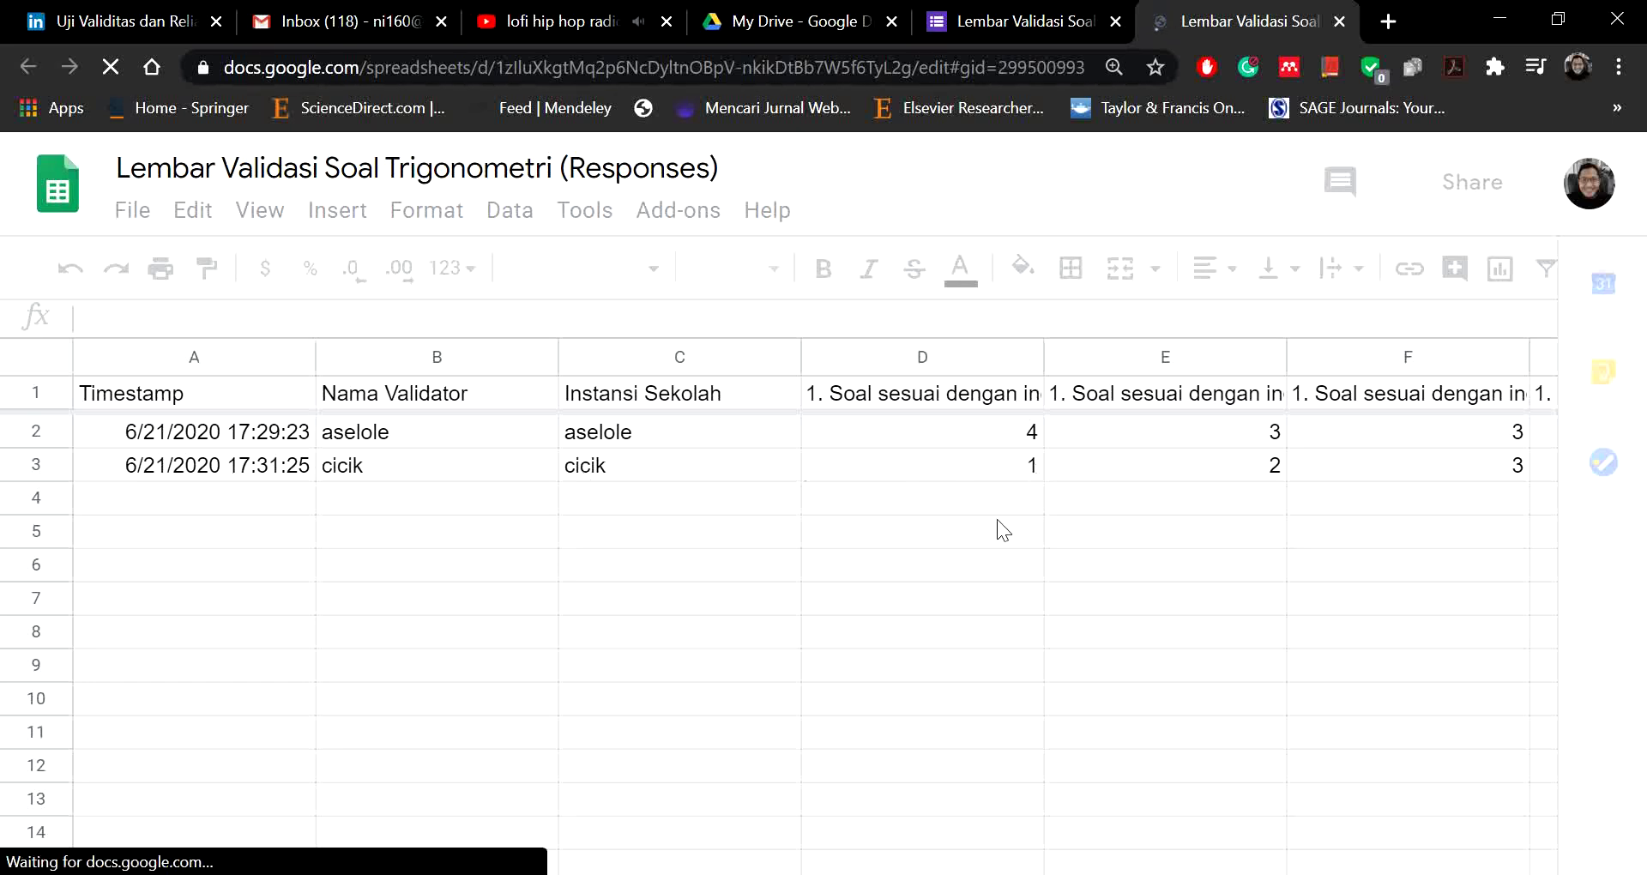
Step: Examine the collected responses in the spreadsheet, checking the timestamp, validator name, school and score columns
{"action": "left_click_drag", "start_coordinate": [388, 804], "coordinate": [534, 816]}
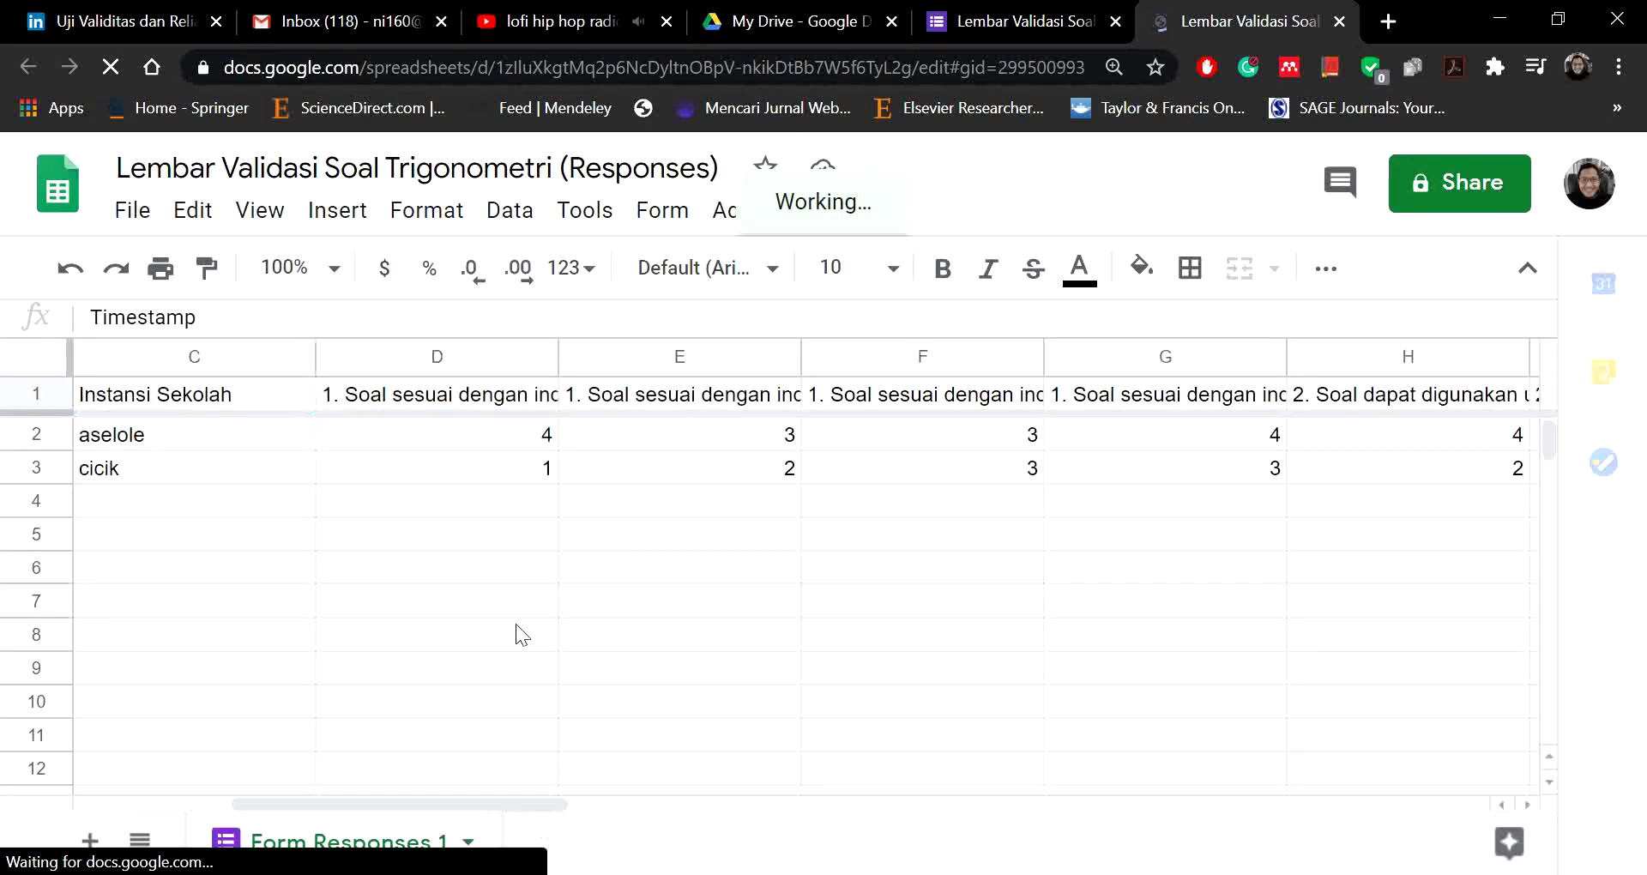
{"action": "left_click", "coordinate": [523, 434]}
{"action": "left_click", "coordinate": [631, 446]}
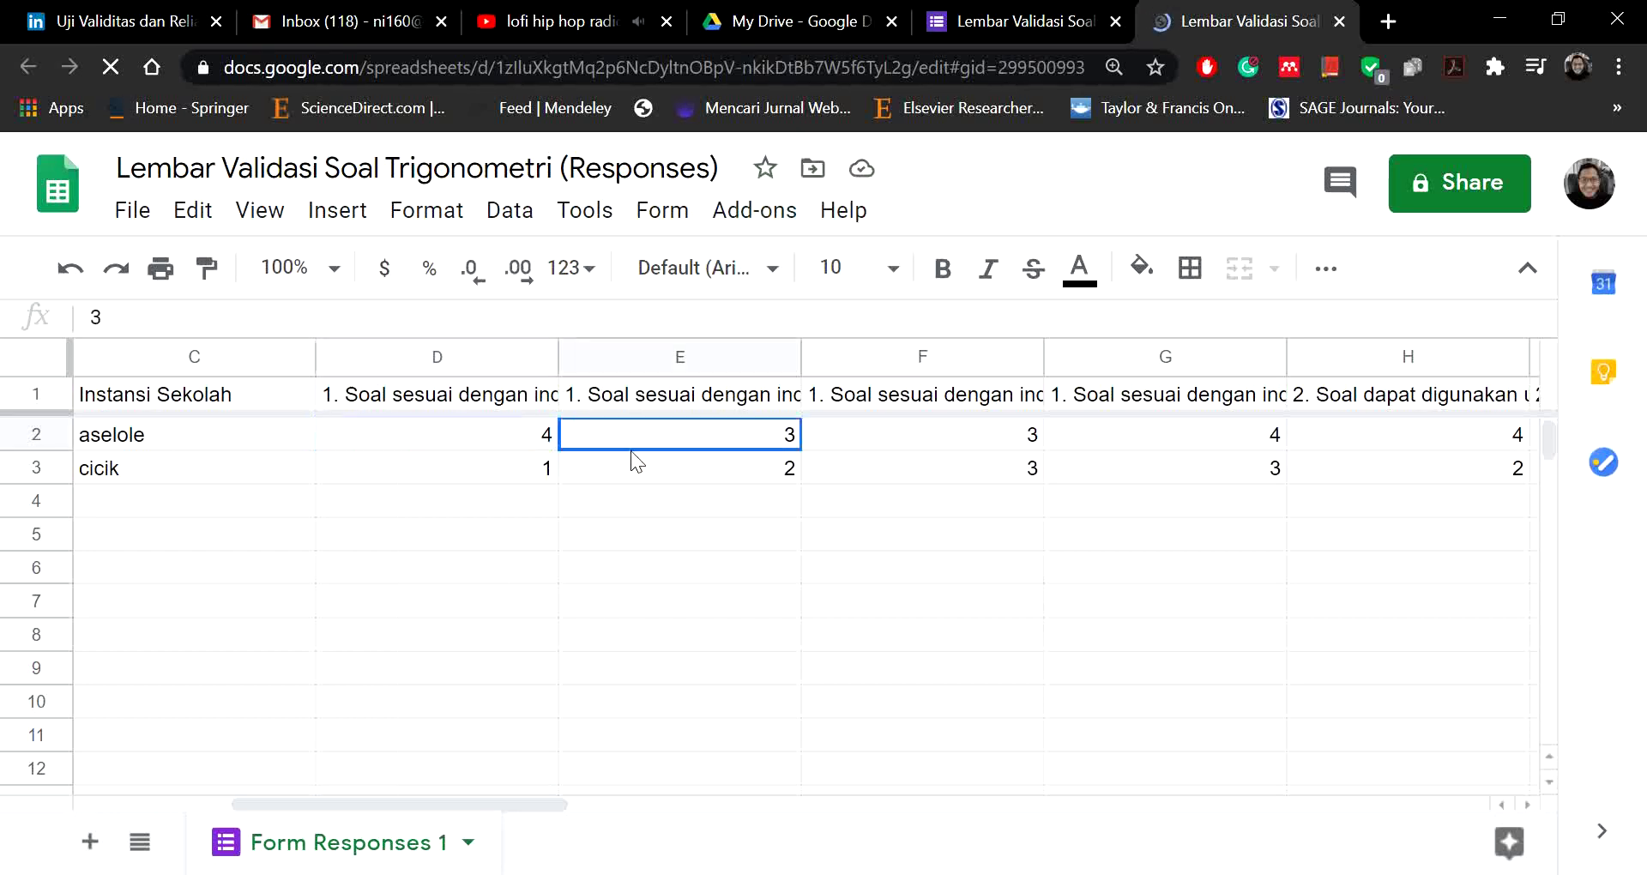
{"action": "left_click", "coordinate": [887, 461]}
{"action": "left_click", "coordinate": [1124, 441]}
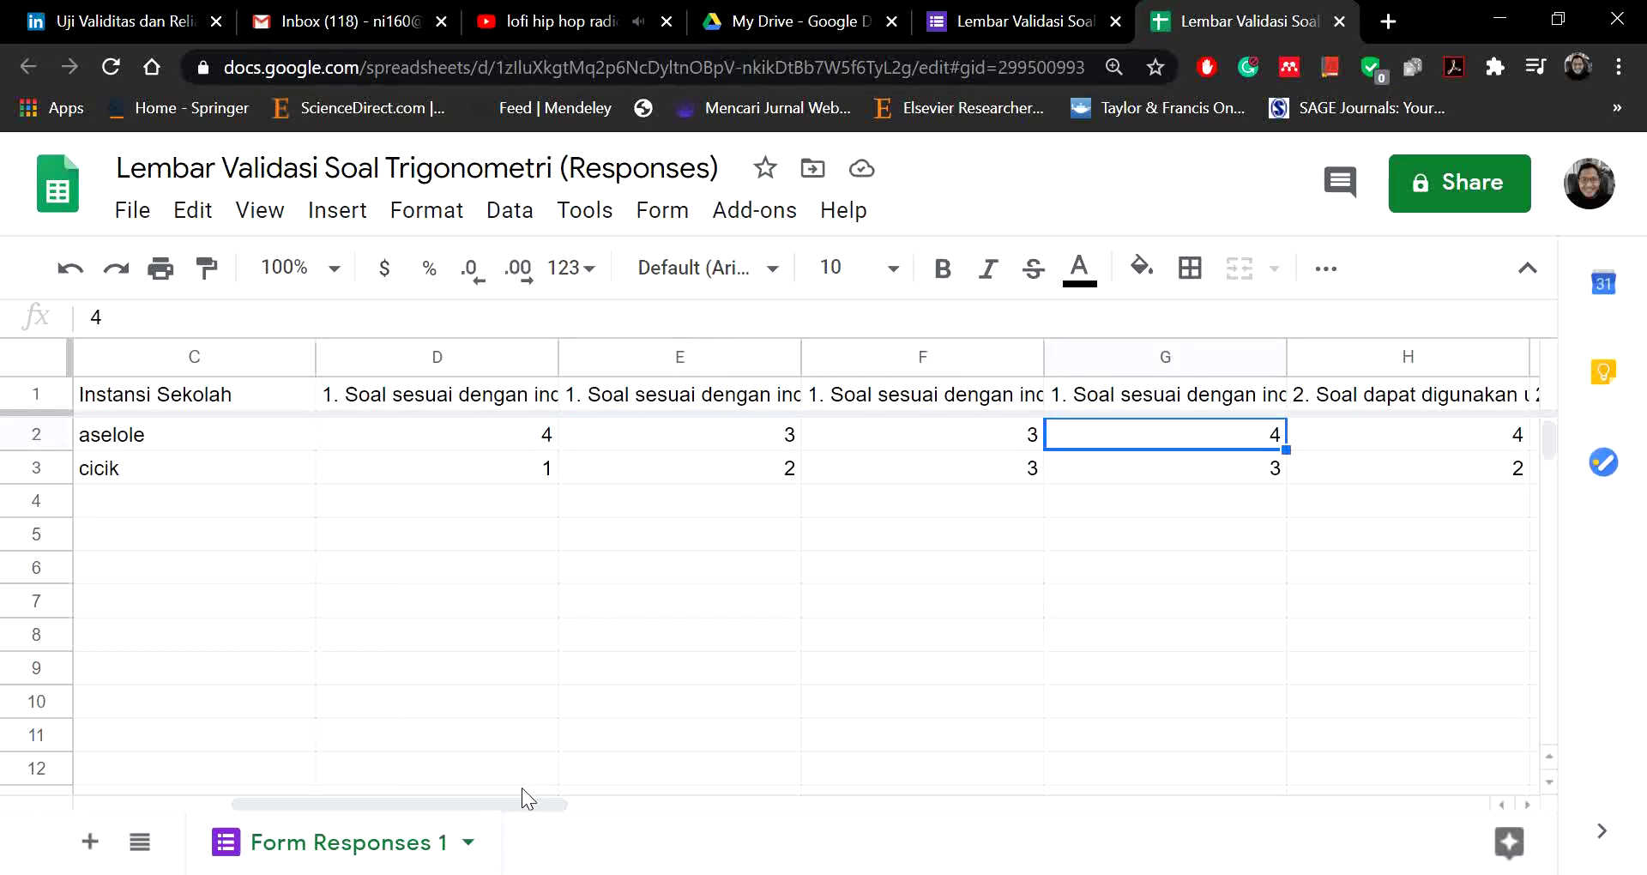
{"action": "left_click_drag", "start_coordinate": [532, 804], "coordinate": [337, 729]}
{"action": "left_click", "coordinate": [243, 442]}
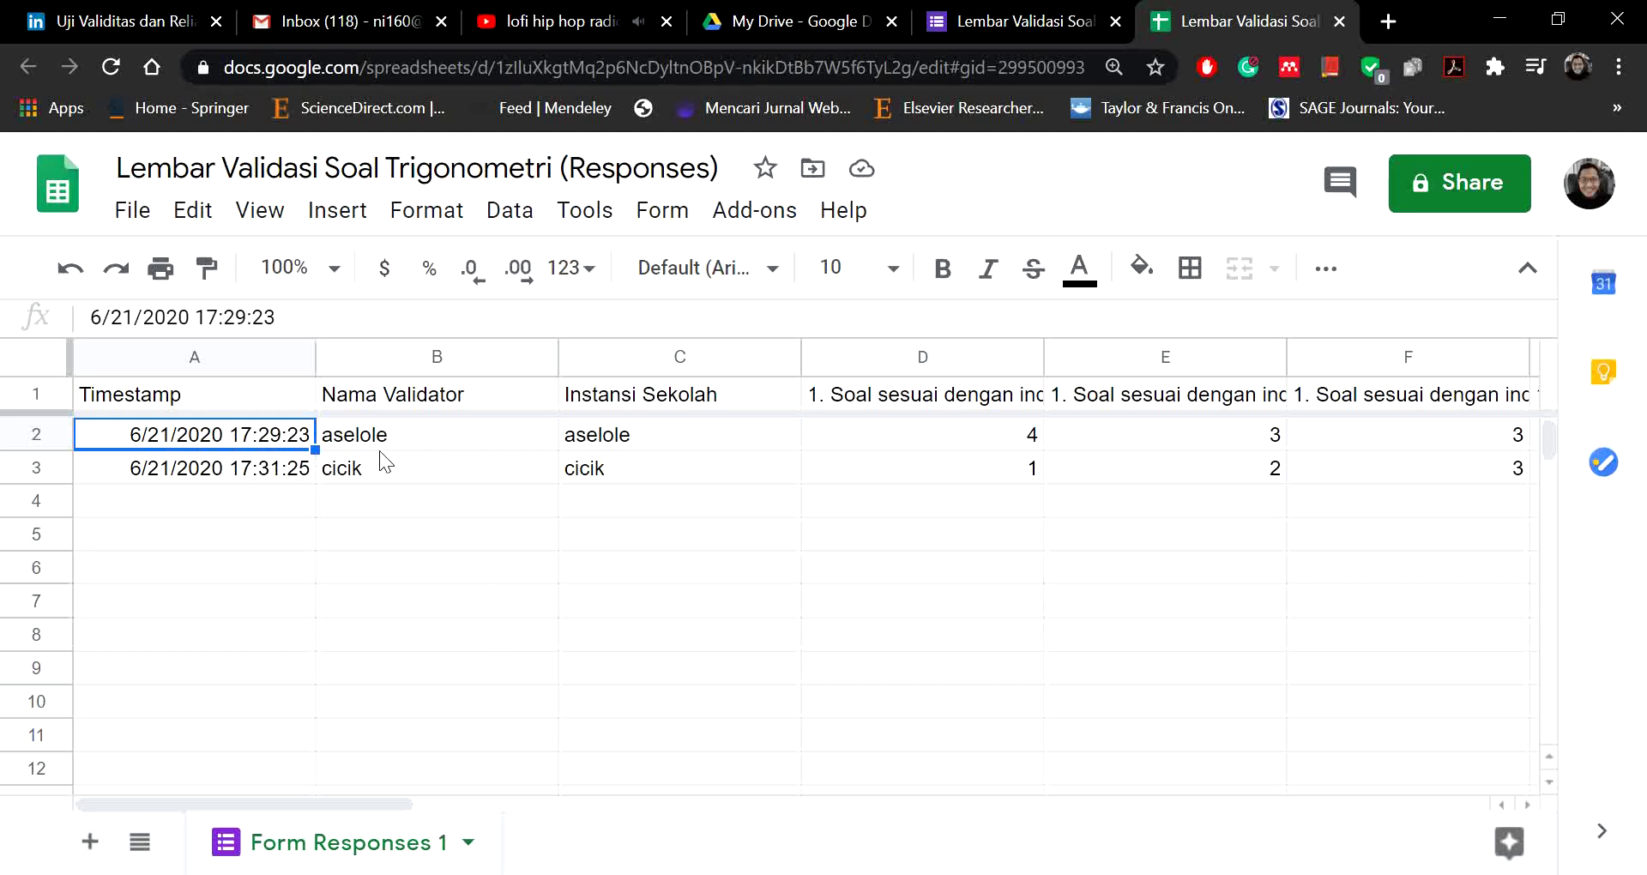
{"action": "left_click", "coordinate": [492, 448]}
{"action": "left_click", "coordinate": [646, 439]}
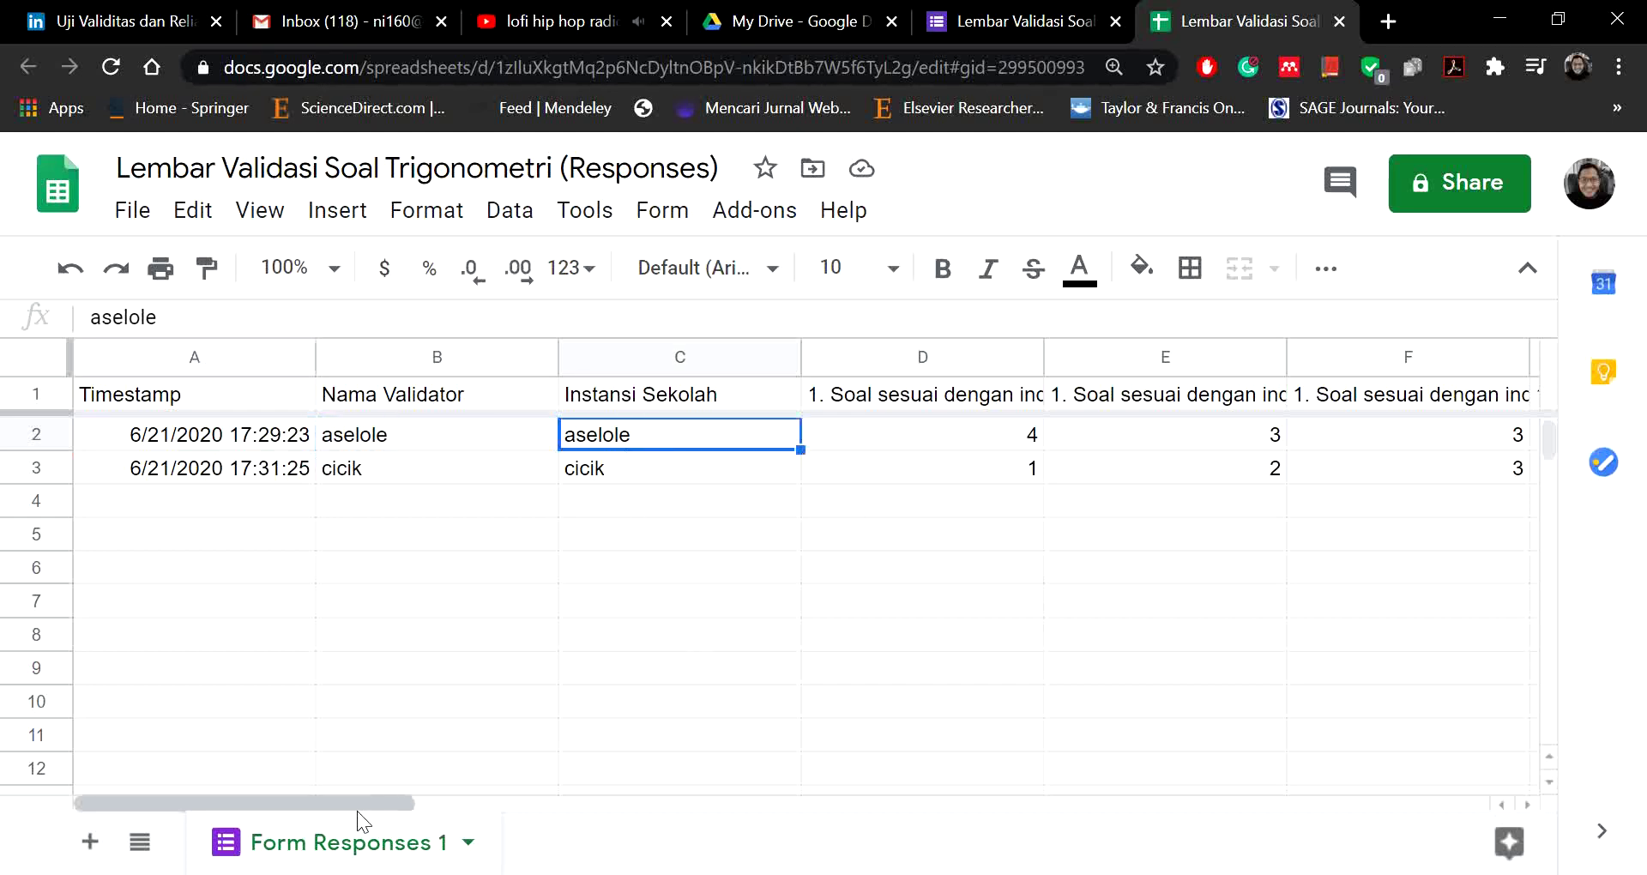
{"action": "left_click_drag", "start_coordinate": [377, 800], "coordinate": [464, 793]}
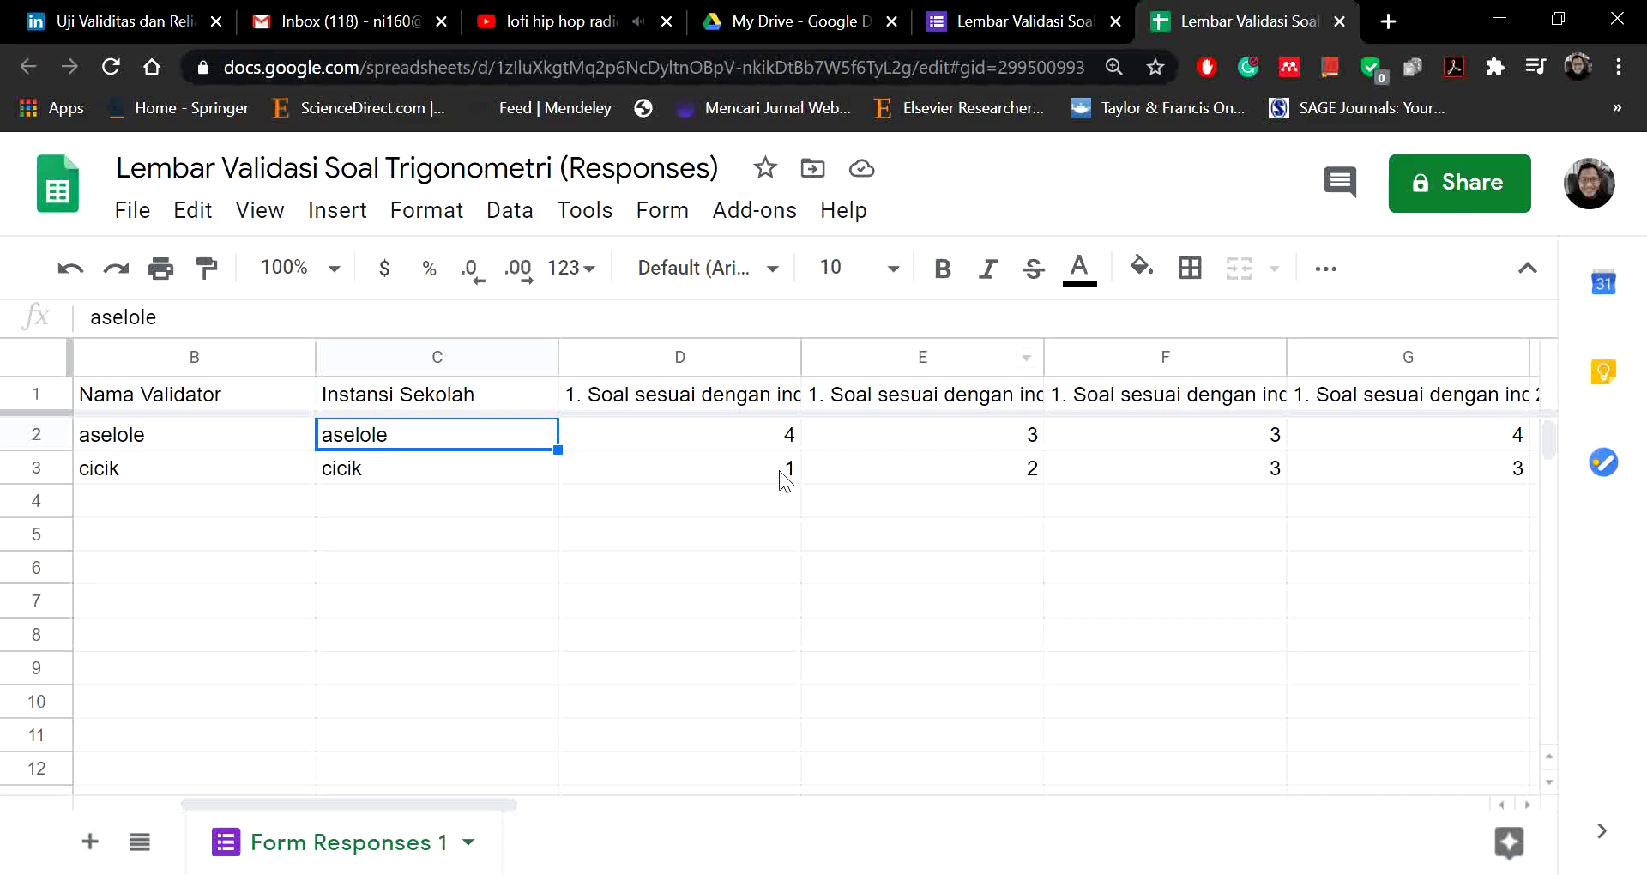
Step: Review the response spreadsheet's sharing options, copy its link, and close the sharing dialog without adding people
{"action": "left_click", "coordinate": [1451, 191]}
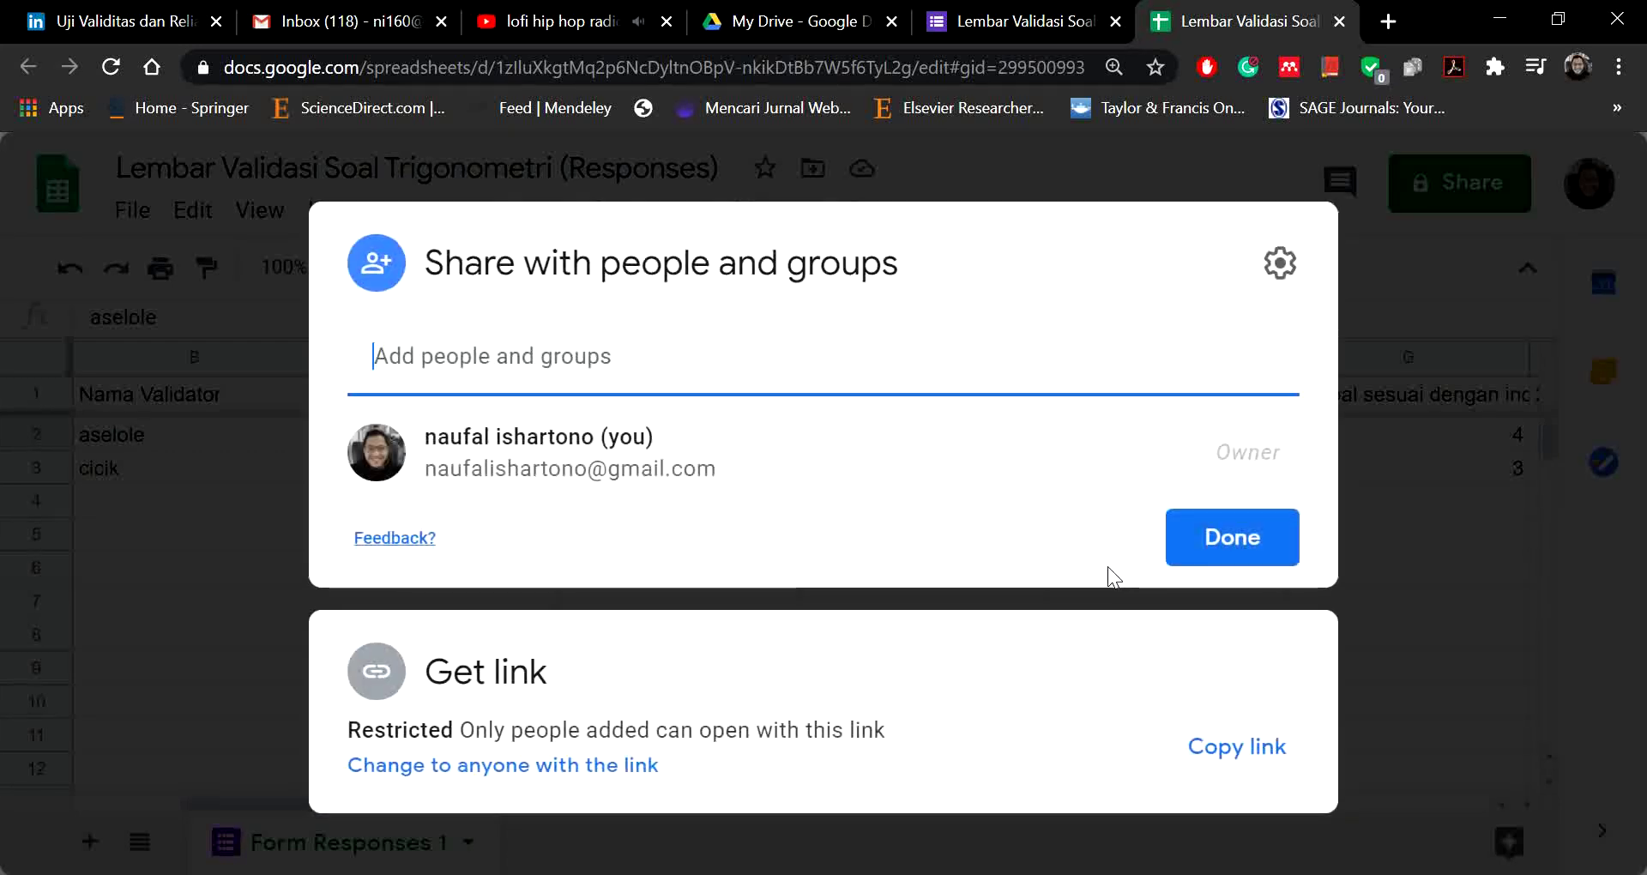
{"action": "left_click", "coordinate": [1142, 618]}
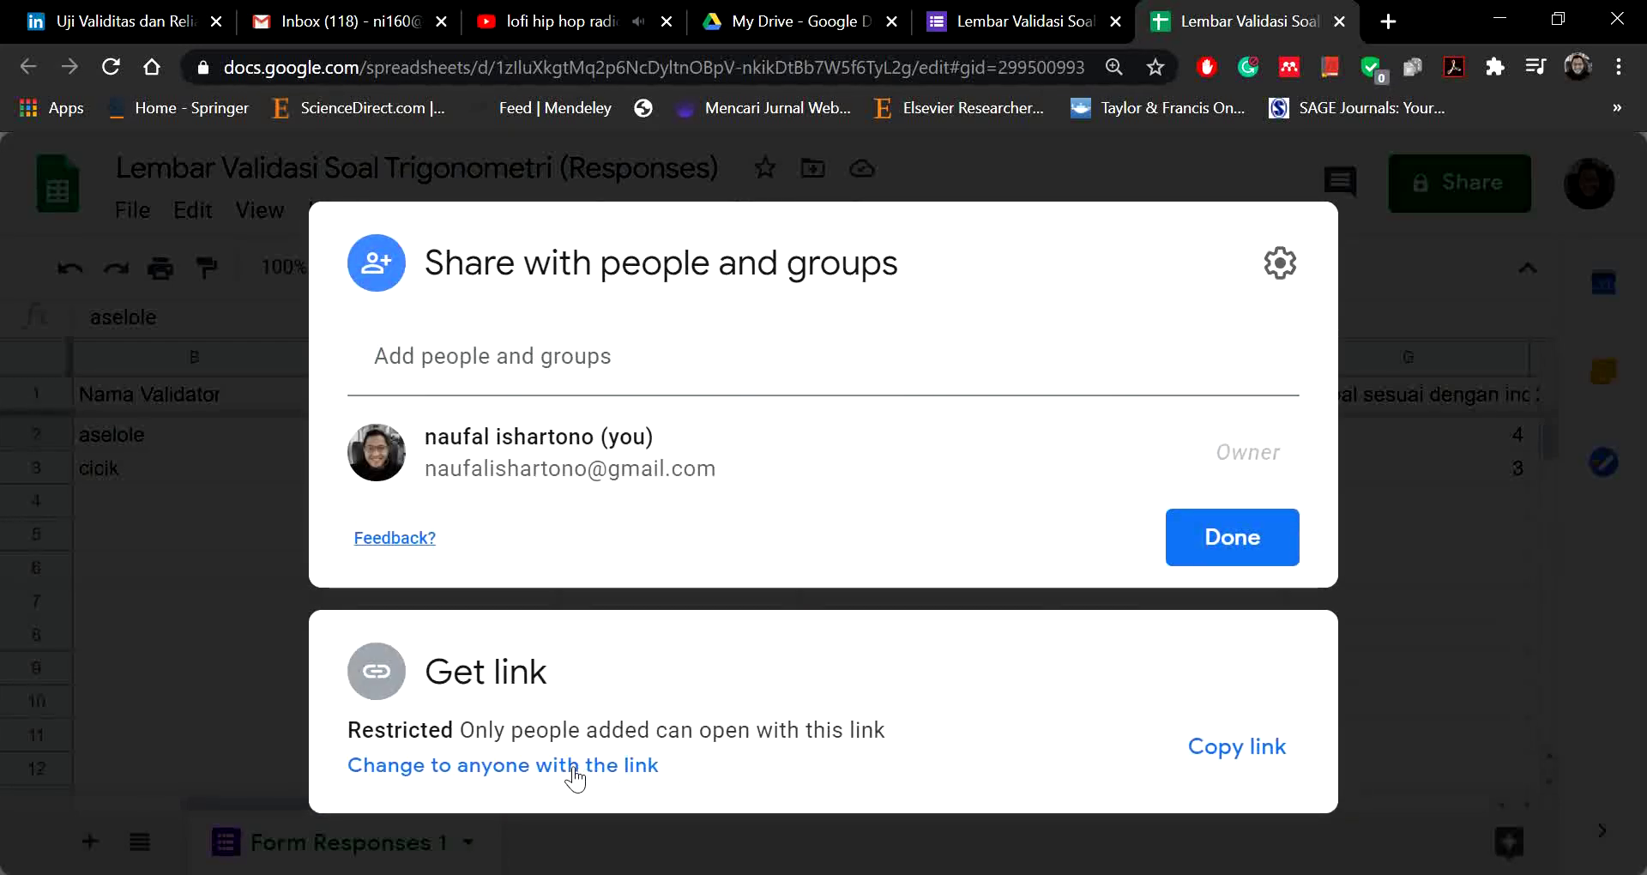
{"action": "left_click", "coordinate": [588, 376]}
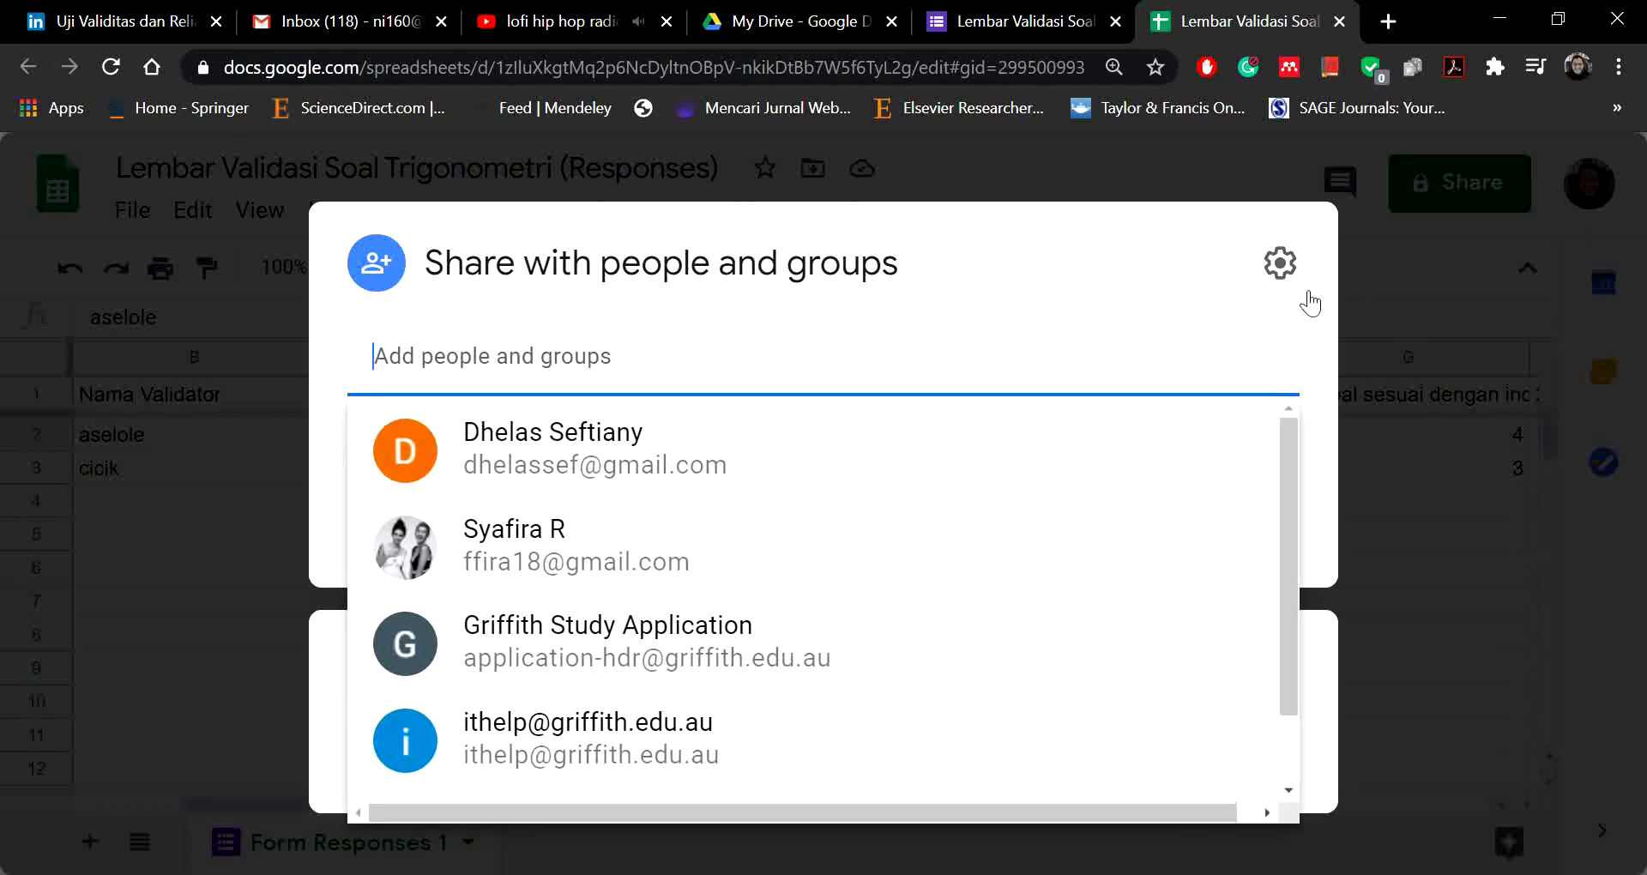
{"action": "left_click", "coordinate": [1117, 351]}
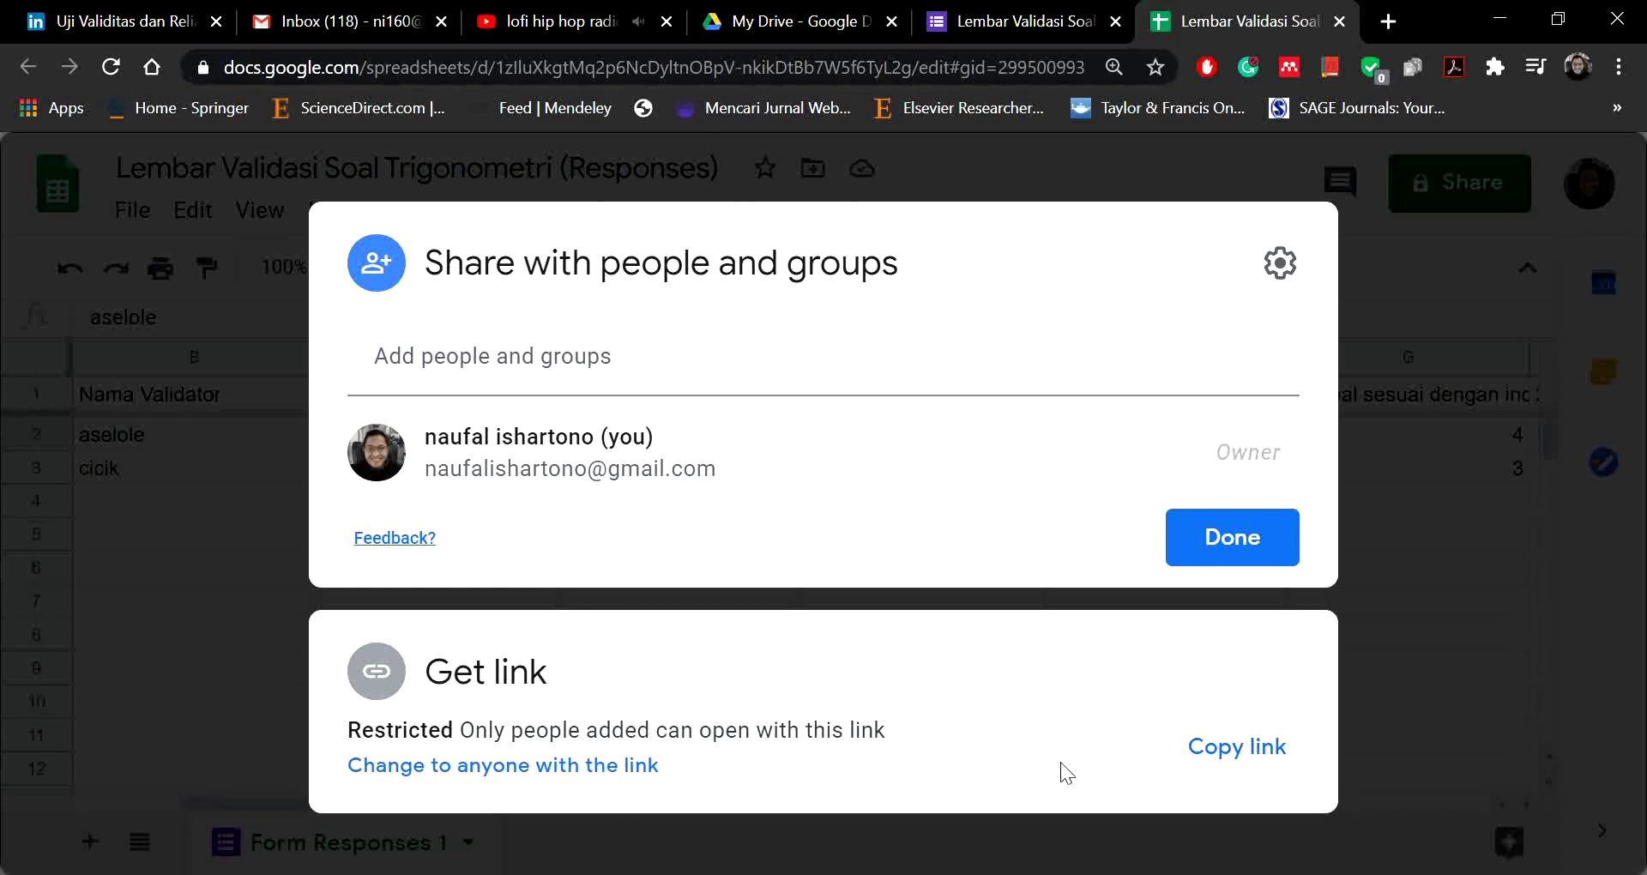
{"action": "left_click", "coordinate": [1242, 748]}
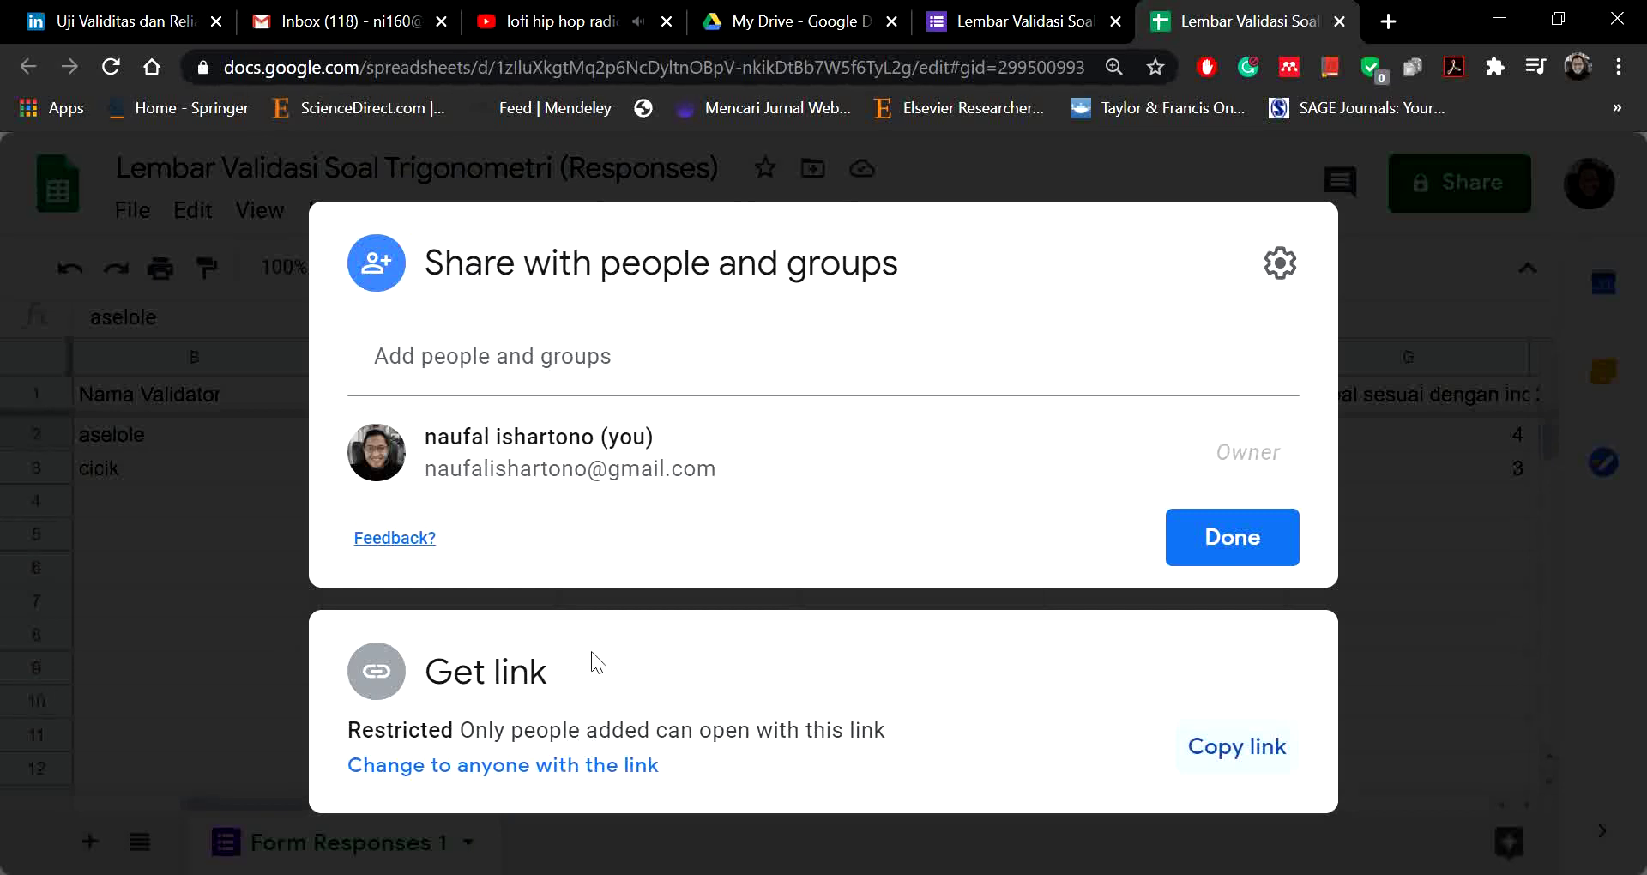
{"action": "left_click", "coordinate": [1434, 389]}
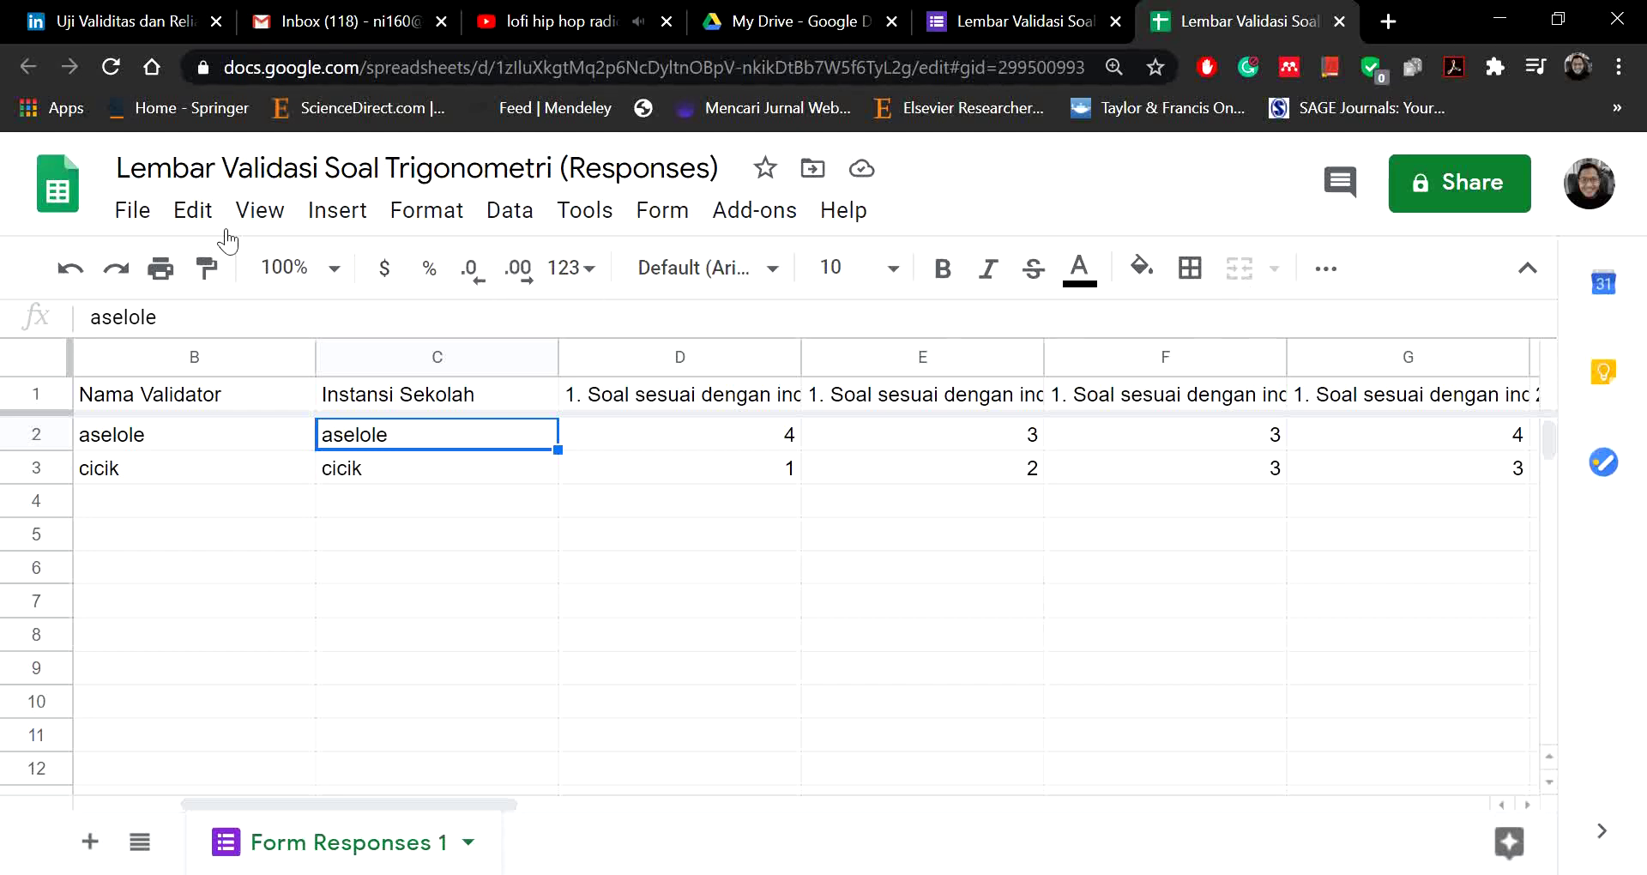
Step: Download the response spreadsheet as a Microsoft Excel (.xlsx) file into the Downloads folder, keeping the suggested file name
{"action": "left_click", "coordinate": [133, 210]}
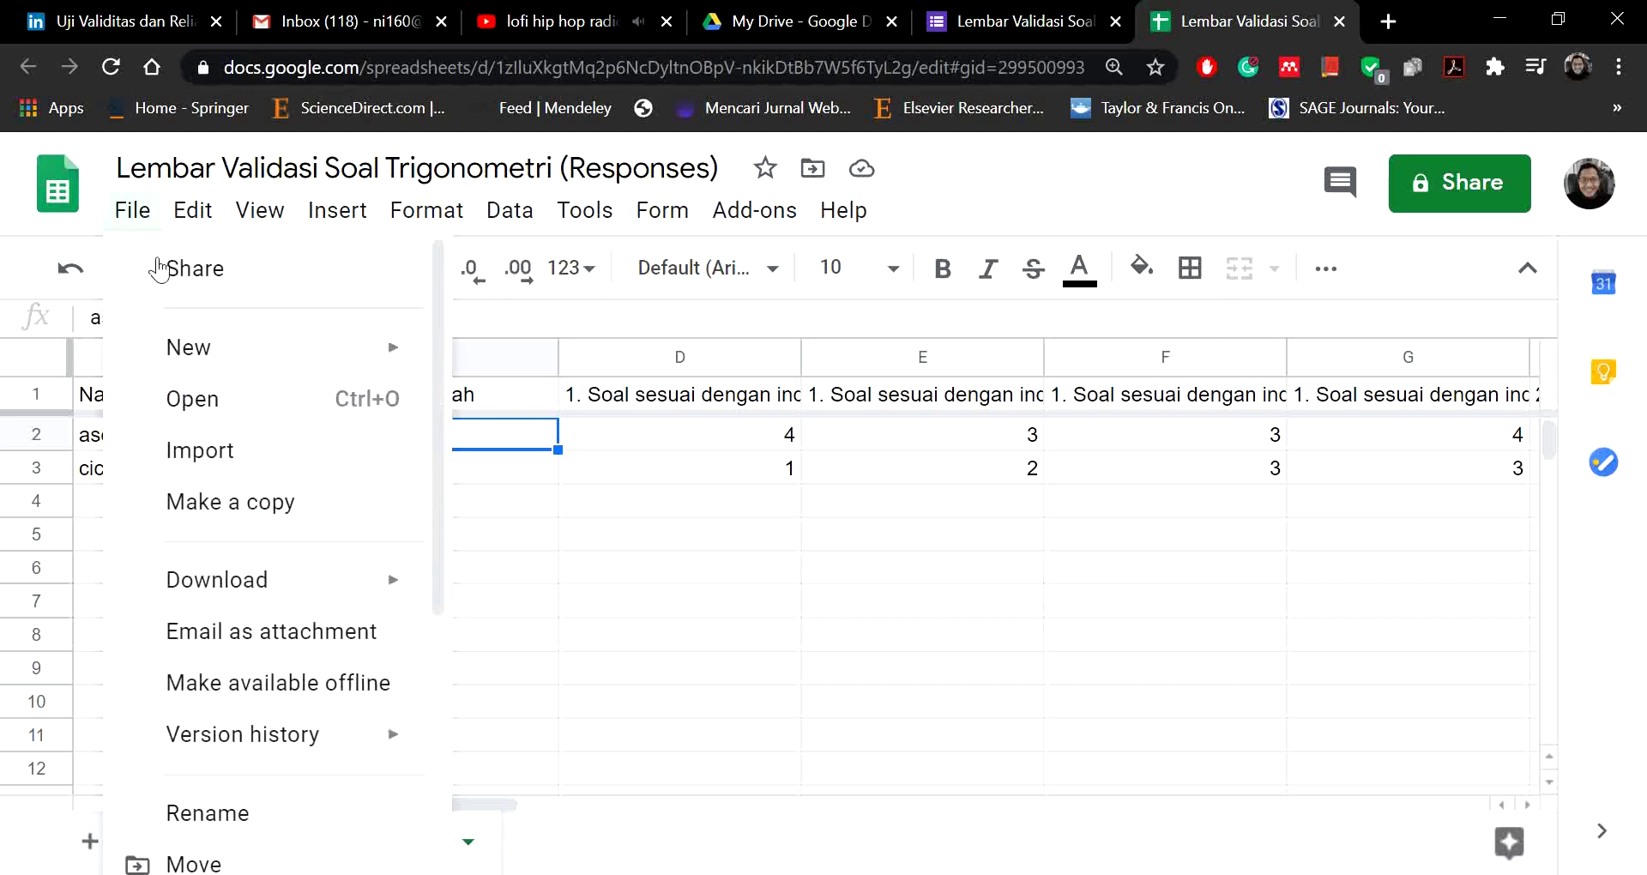
{"action": "mouse_move", "coordinate": [244, 600]}
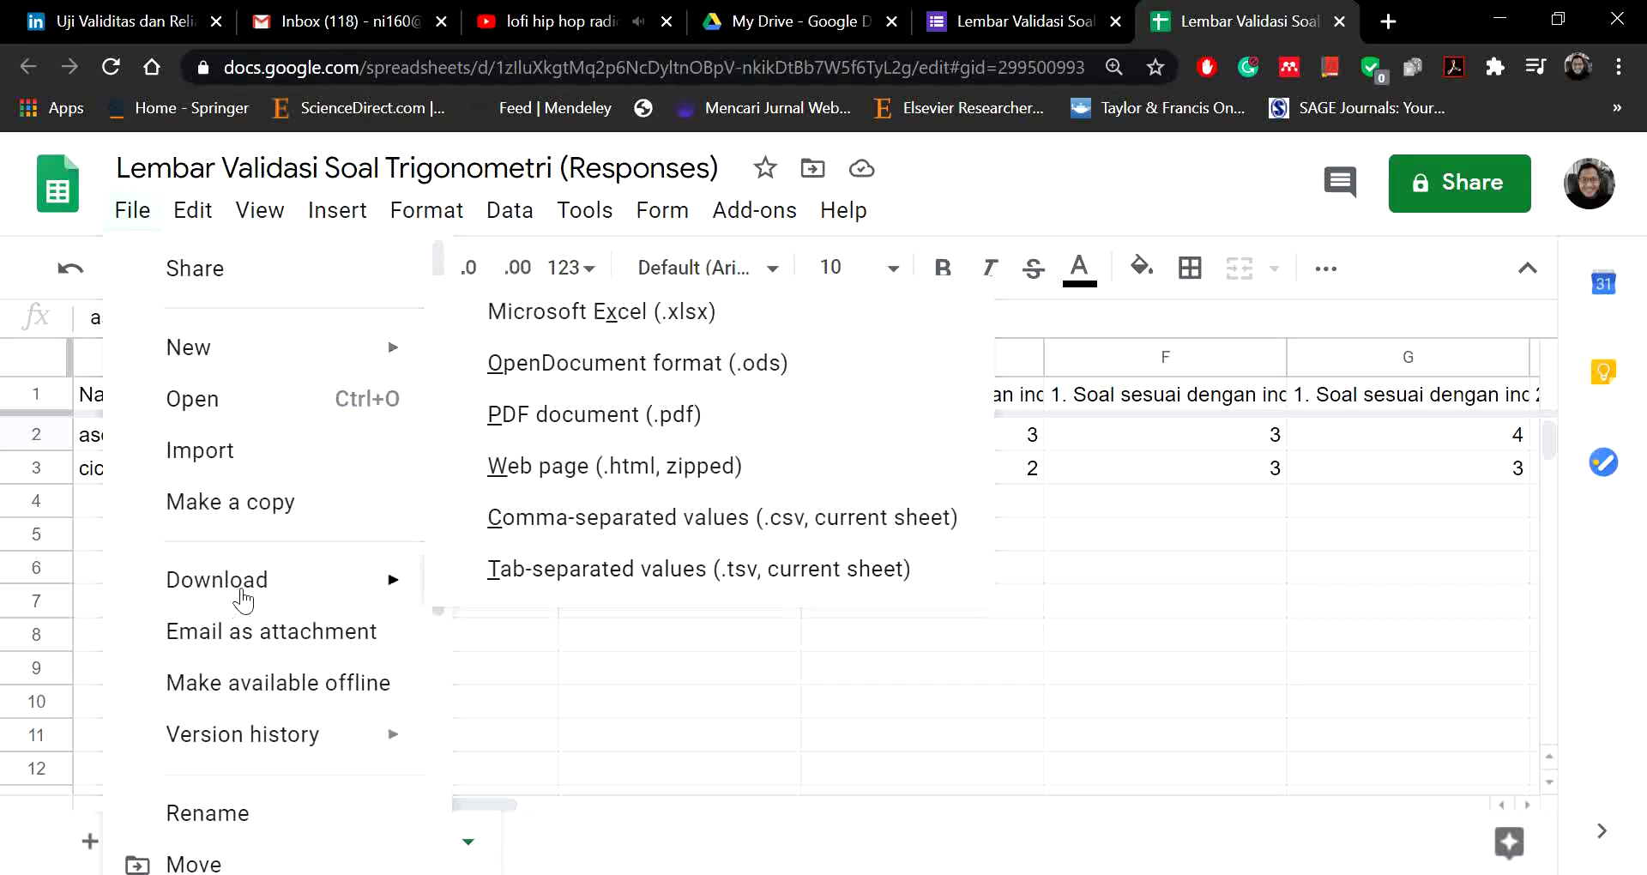
{"action": "left_click", "coordinate": [710, 314]}
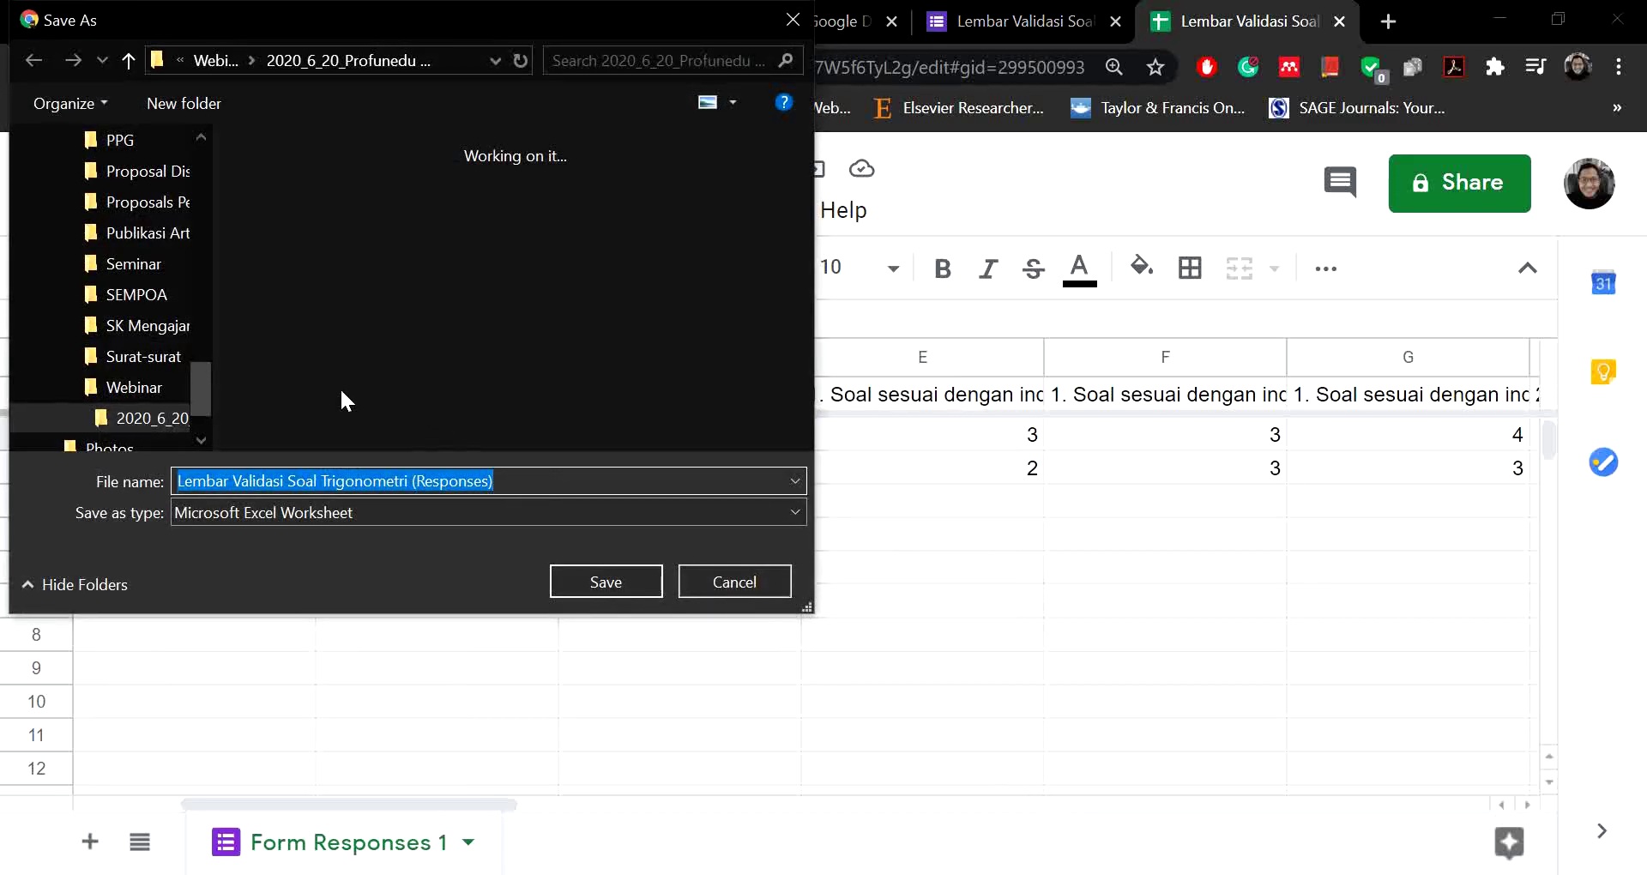
{"action": "left_click_drag", "start_coordinate": [209, 389], "coordinate": [209, 103]}
{"action": "left_click", "coordinate": [121, 221]}
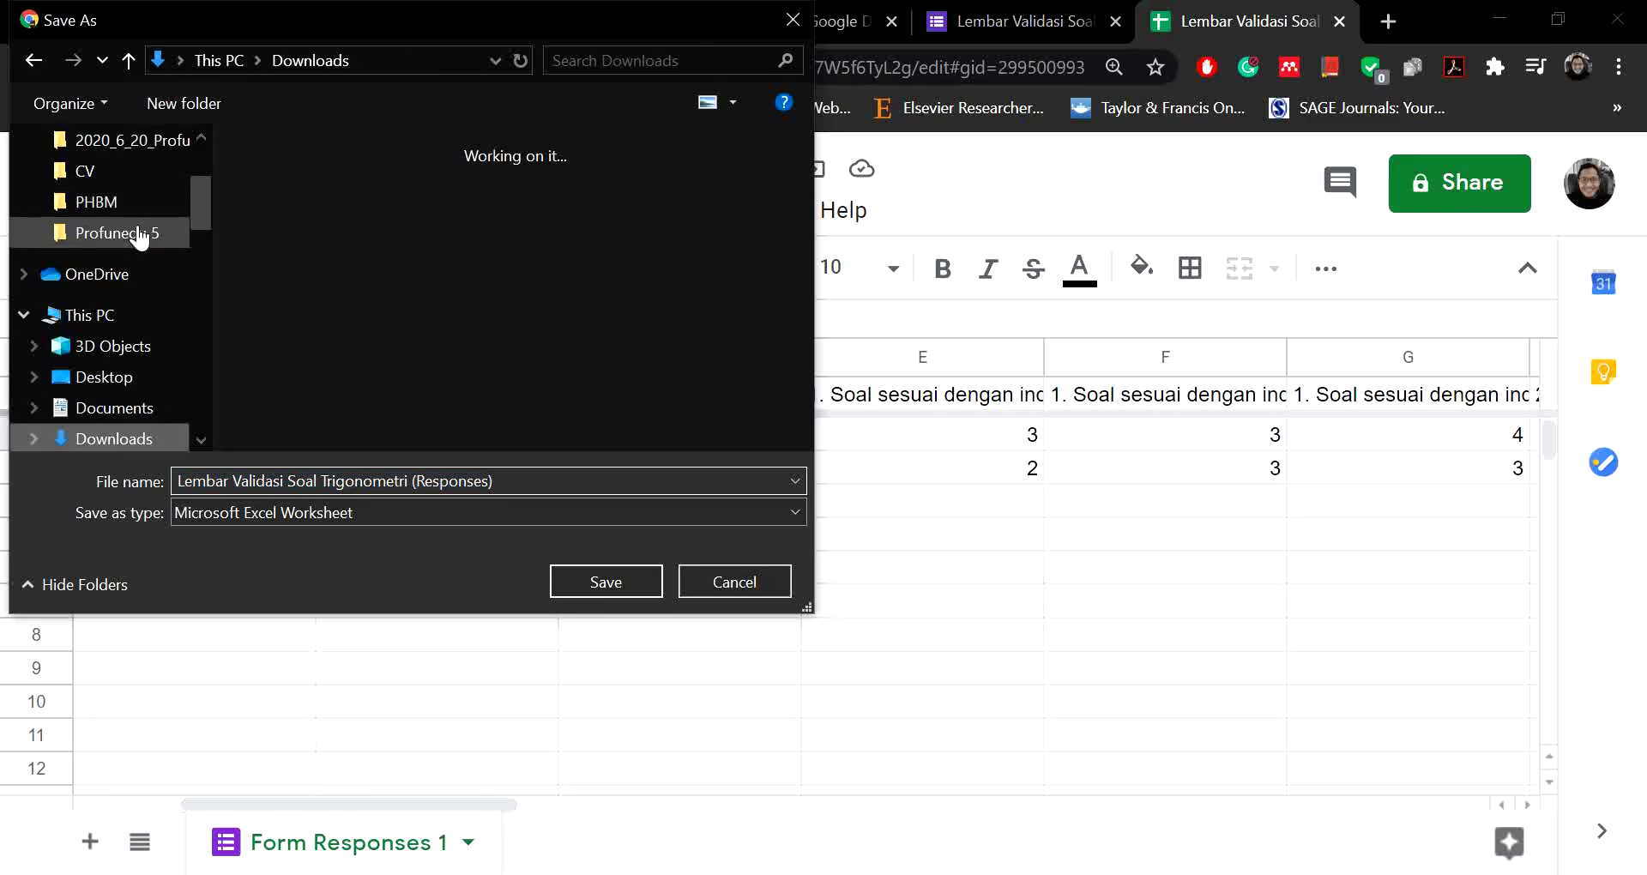
{"action": "left_click", "coordinate": [600, 578]}
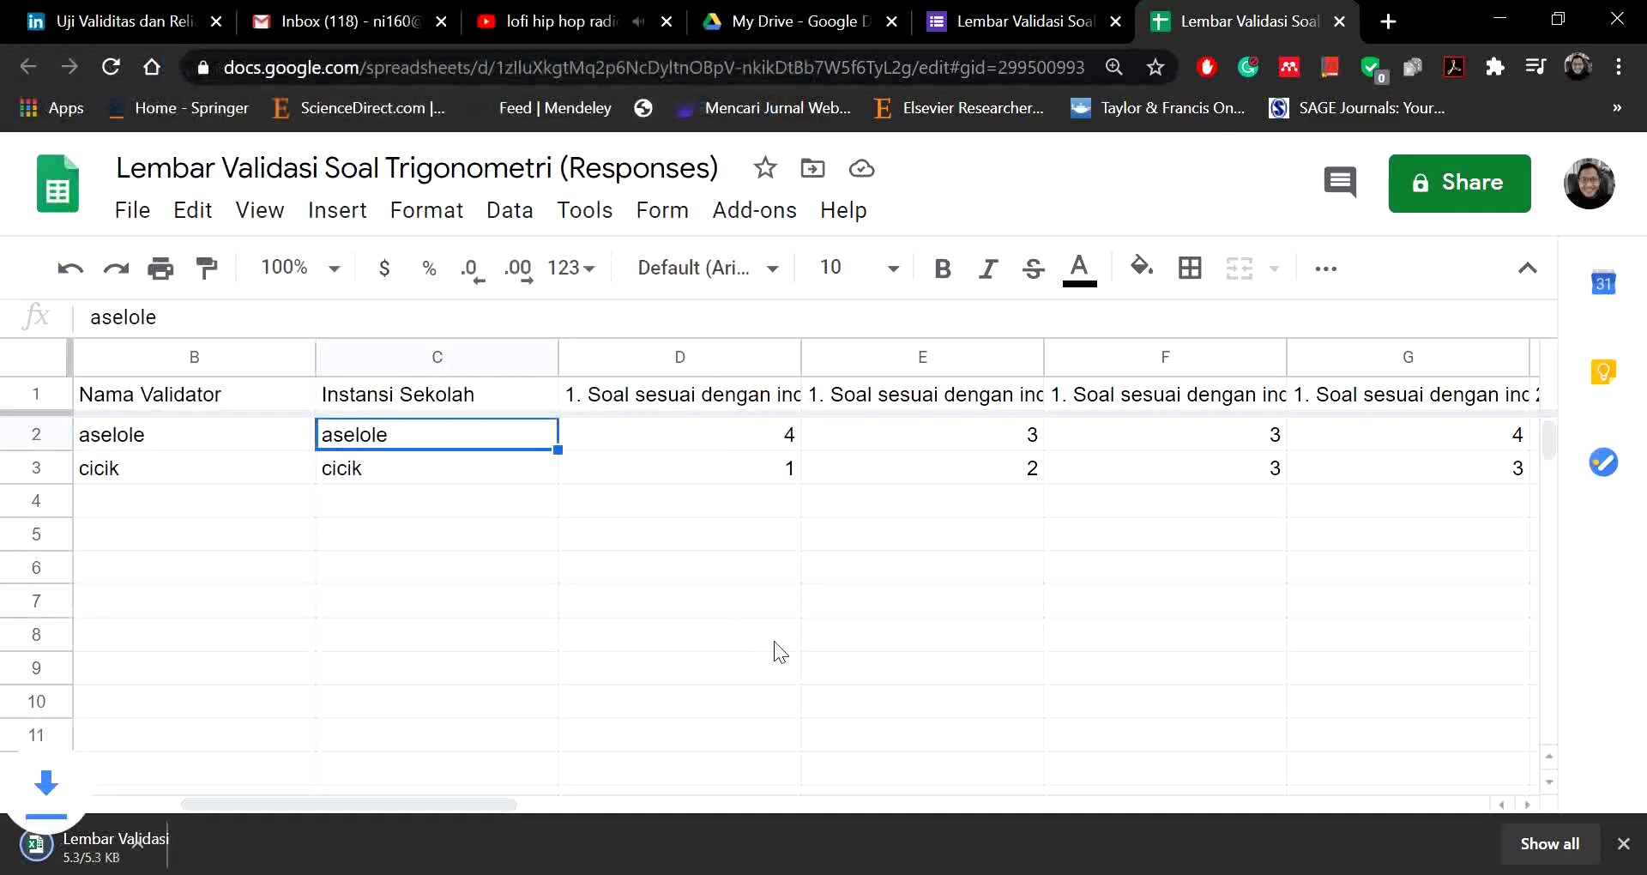
Step: Open the downloaded responses workbook in Excel and enable editing
{"action": "left_click", "coordinate": [128, 847]}
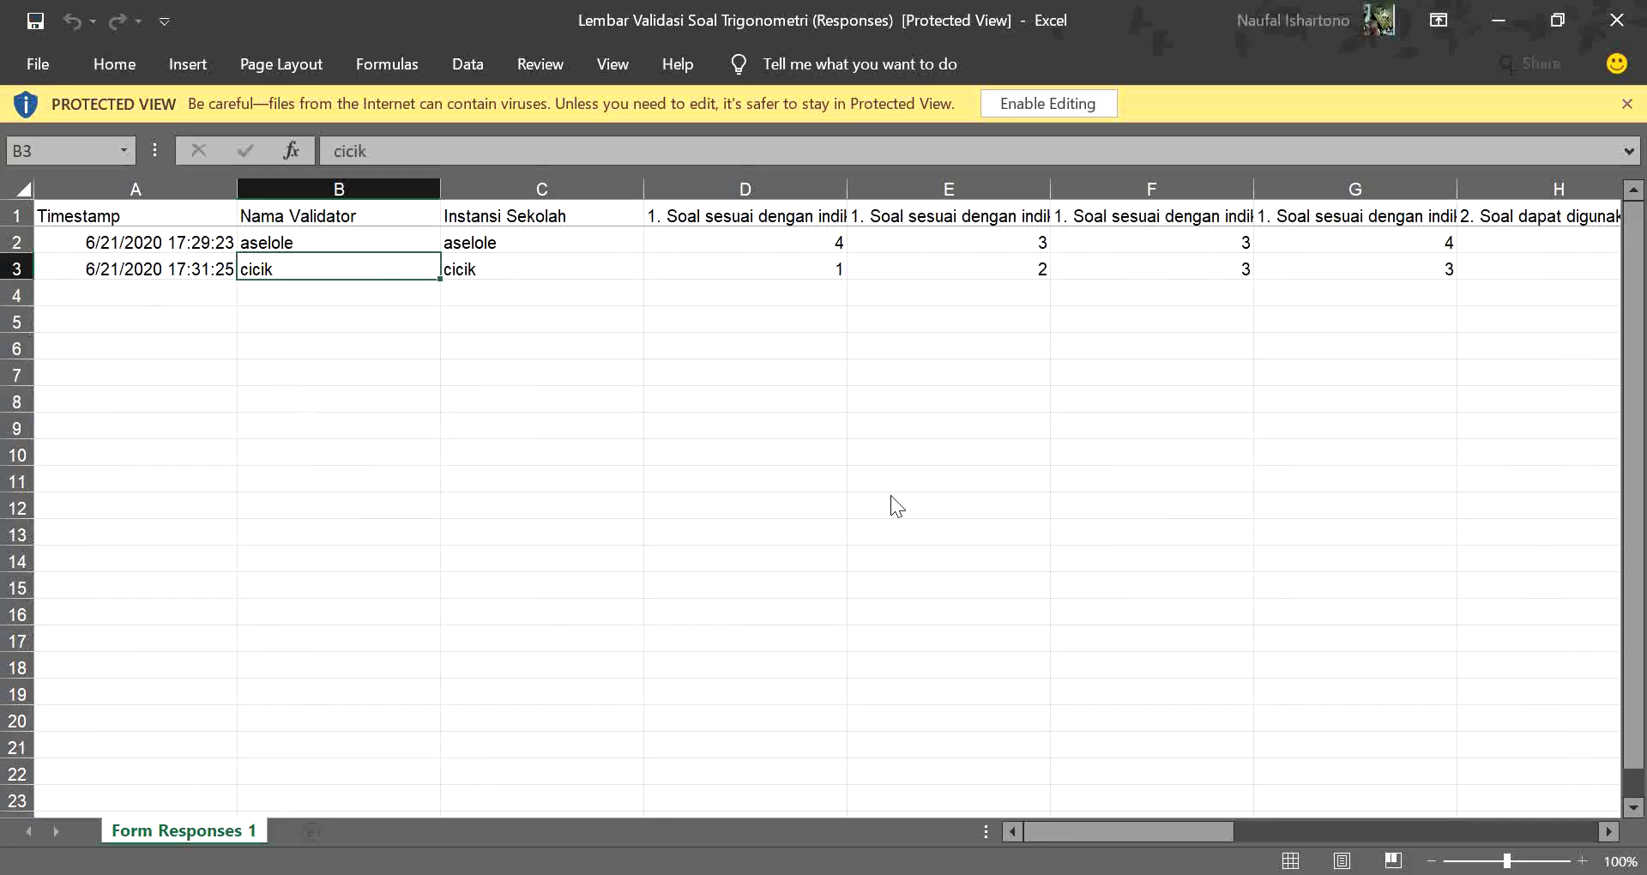
{"action": "left_click", "coordinate": [1052, 103]}
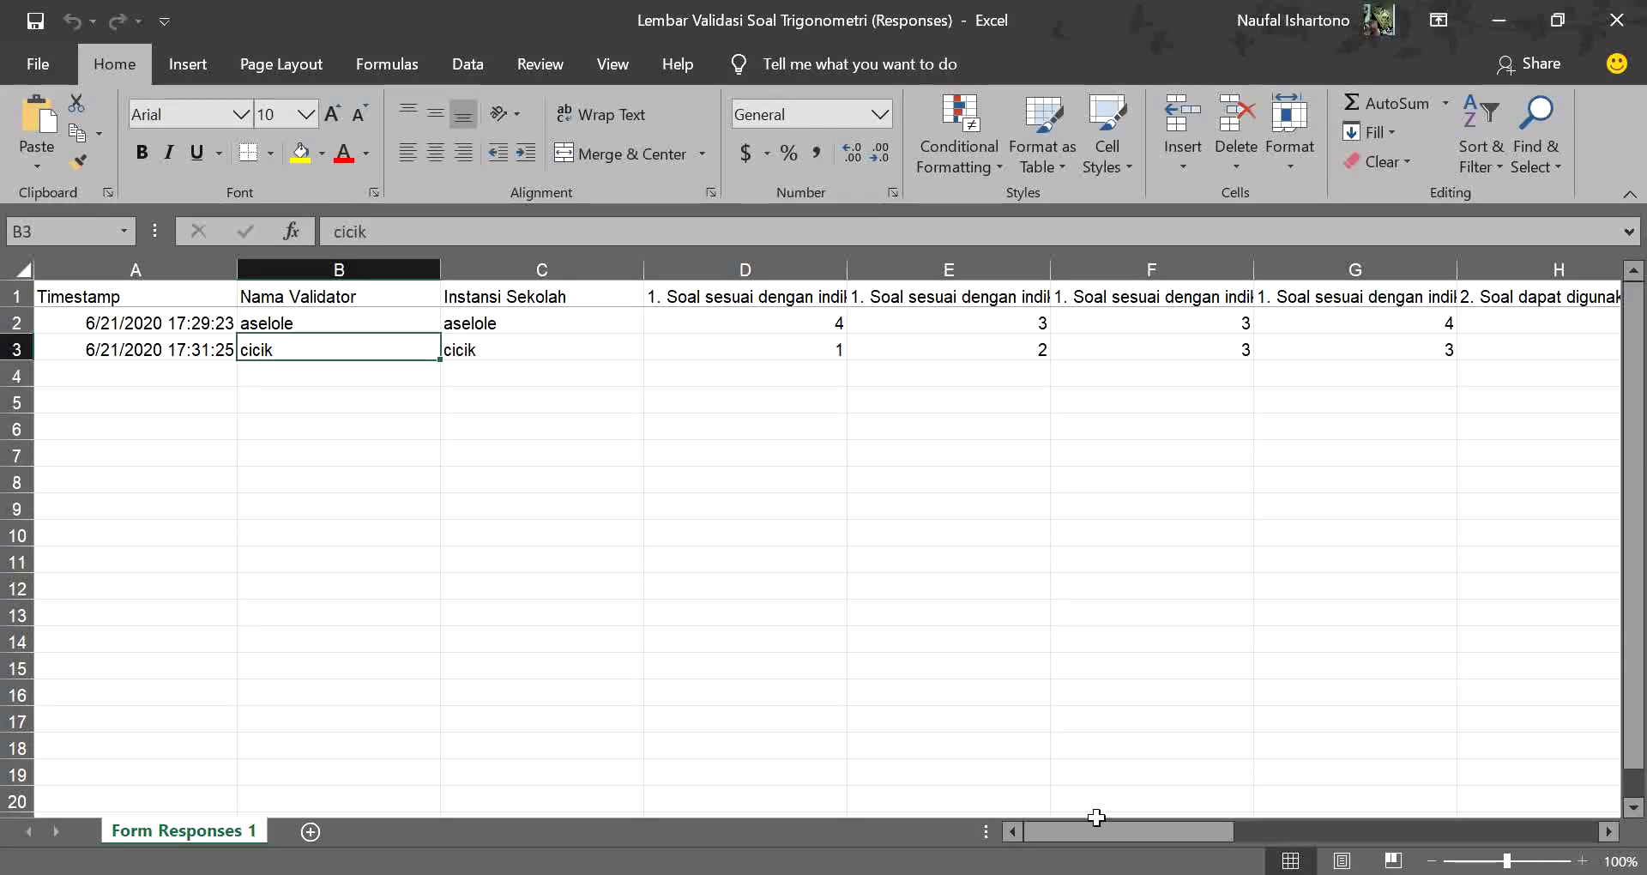
Step: Examine the question score columns and validator rows in the exported responses workbook, and close Excel
{"action": "left_click_drag", "start_coordinate": [1098, 830], "coordinate": [1449, 844]}
{"action": "left_click_drag", "start_coordinate": [1210, 833], "coordinate": [1046, 822]}
{"action": "left_click", "coordinate": [323, 532]}
{"action": "left_click", "coordinate": [294, 424]}
{"action": "left_click", "coordinate": [302, 376]}
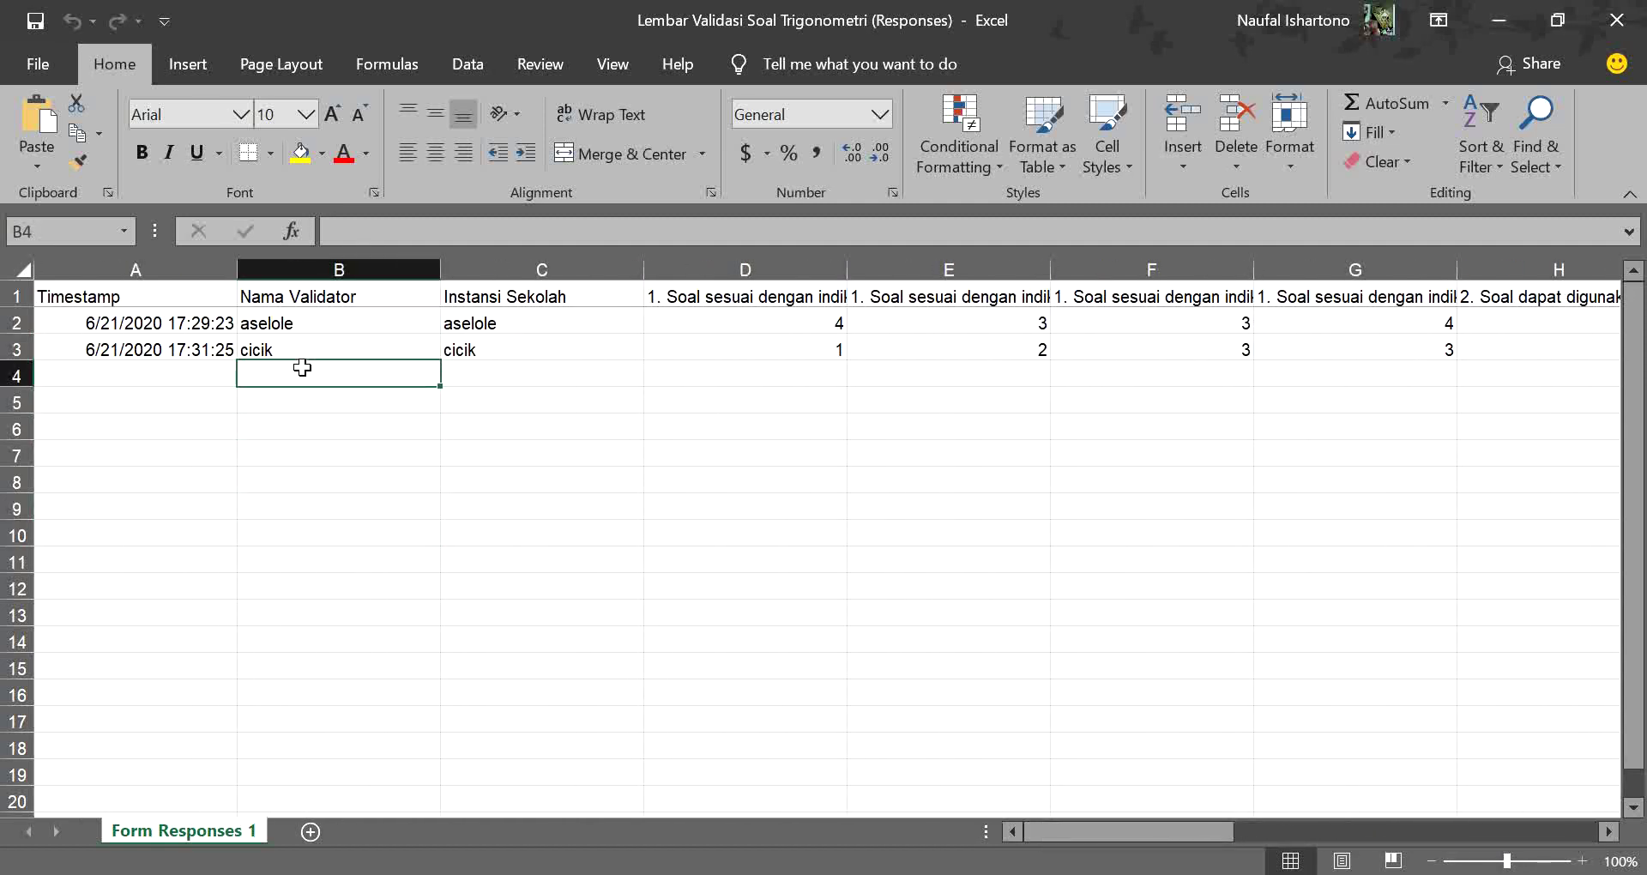
{"action": "left_click", "coordinate": [549, 403]}
{"action": "left_click", "coordinate": [1618, 22]}
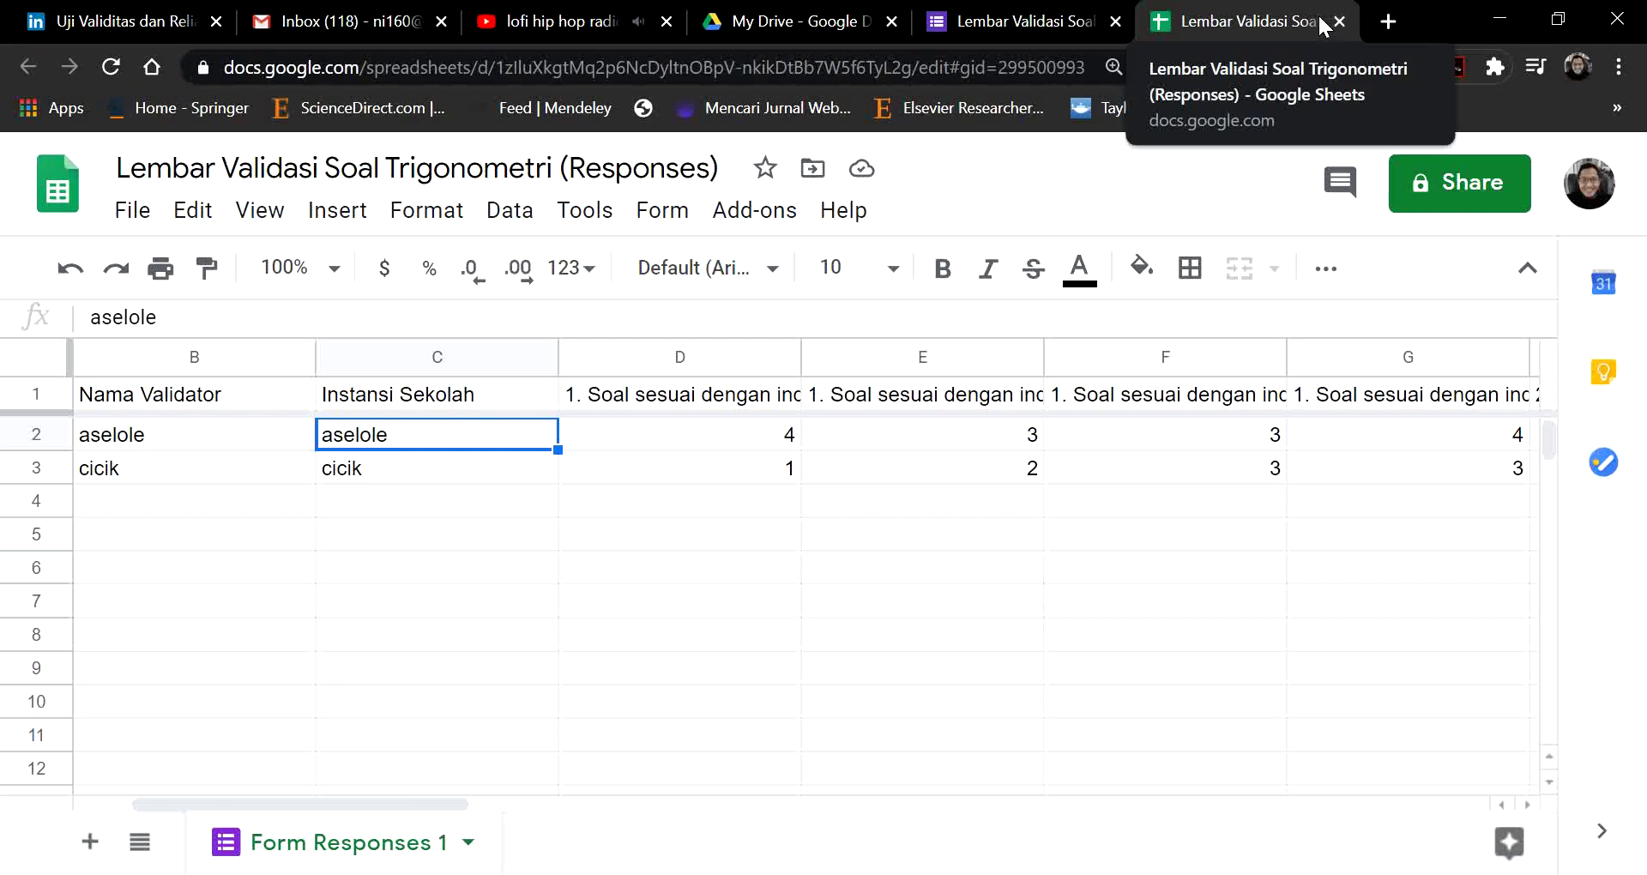
Step: Switch to the form and review its additional options, including adding collaborators, without choosing any
{"action": "left_click", "coordinate": [1008, 19]}
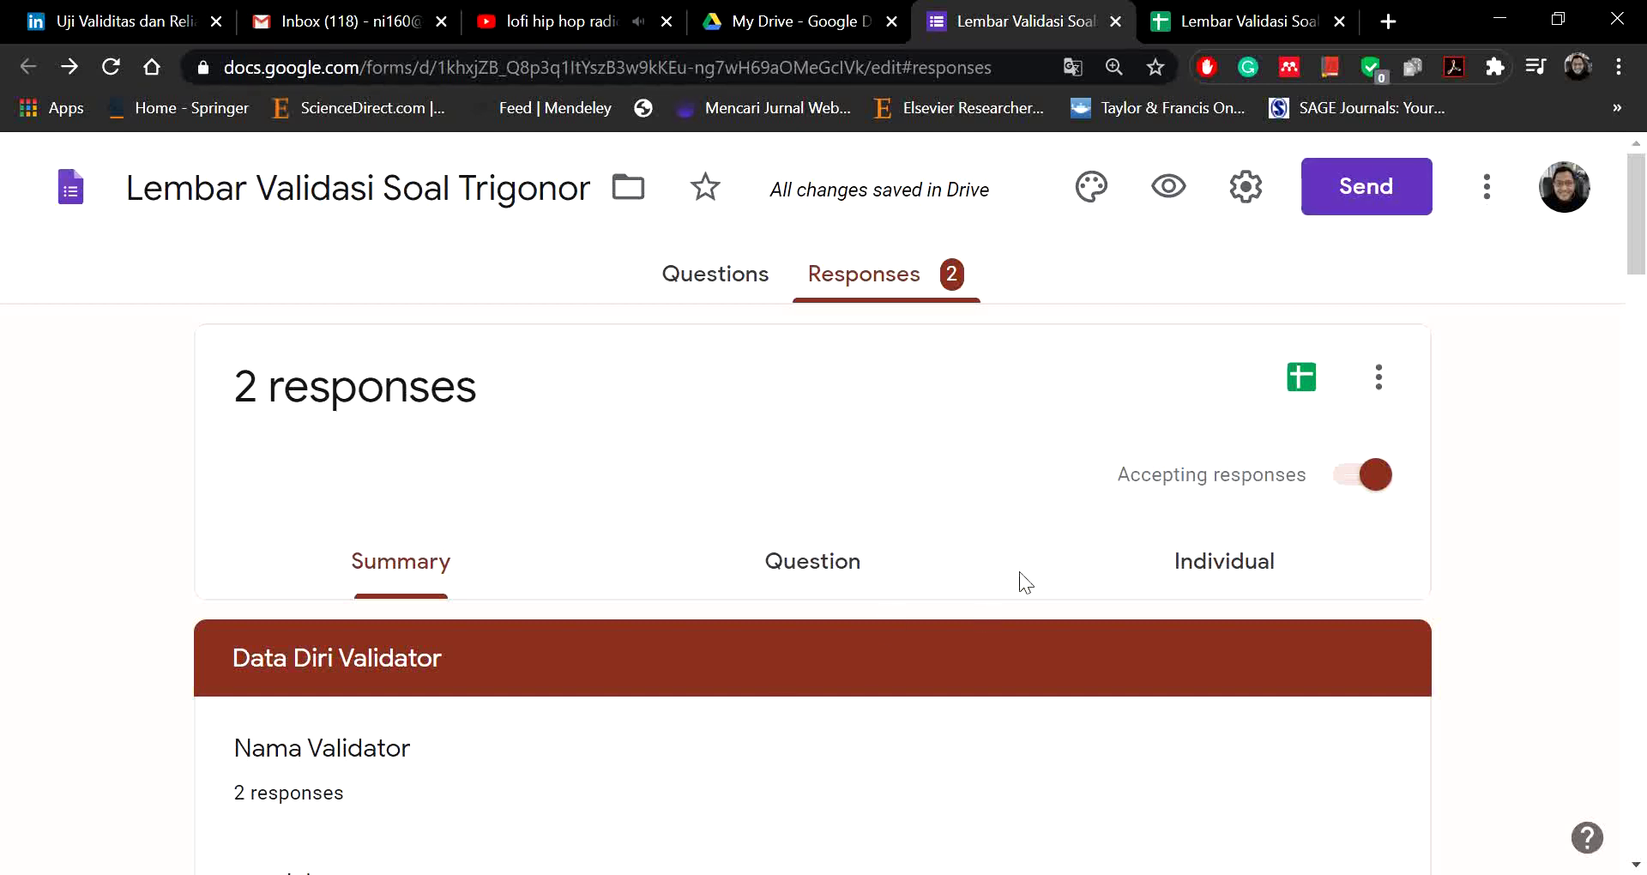
{"action": "left_click", "coordinate": [1486, 191]}
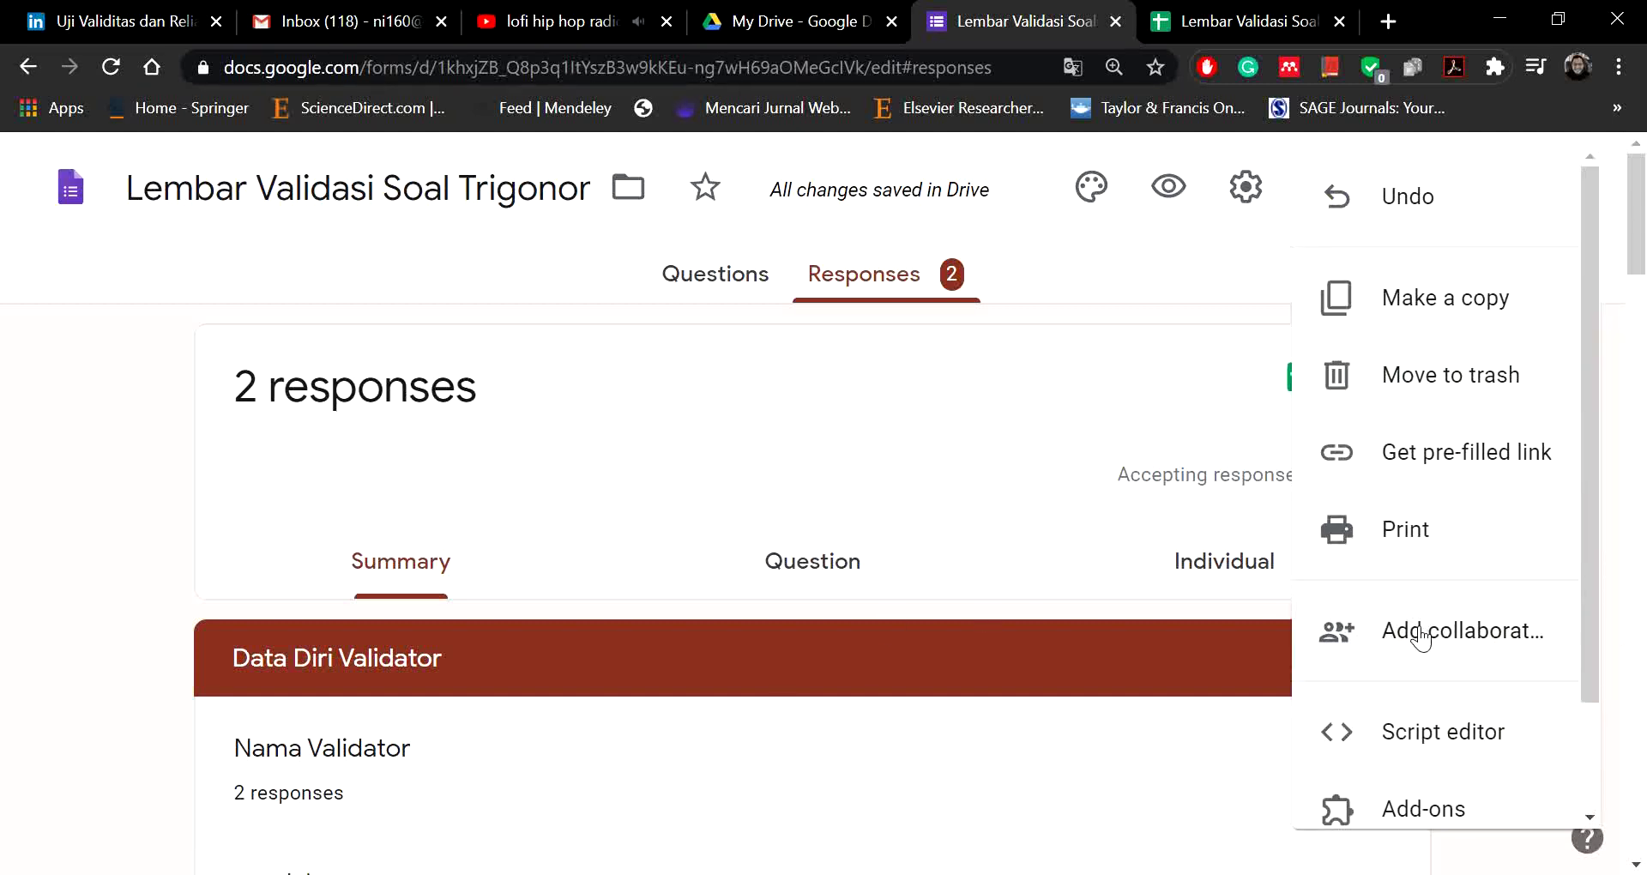
{"action": "left_click", "coordinate": [943, 368]}
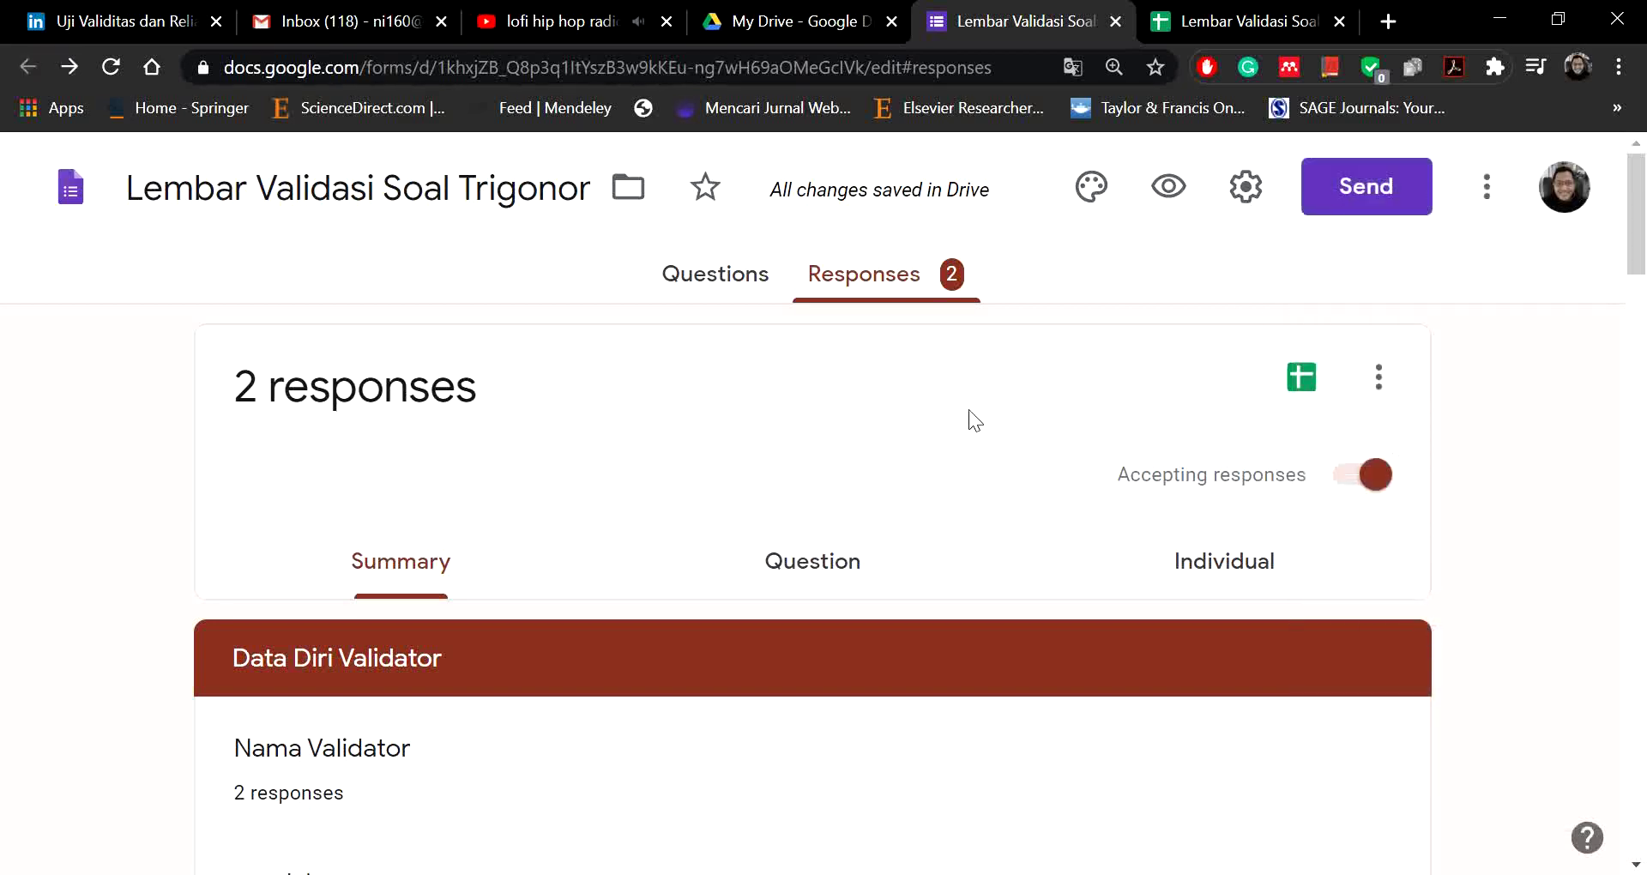
Step: Review the response spreadsheet's sharing options again and copy its restricted link
{"action": "left_click", "coordinate": [1270, 19]}
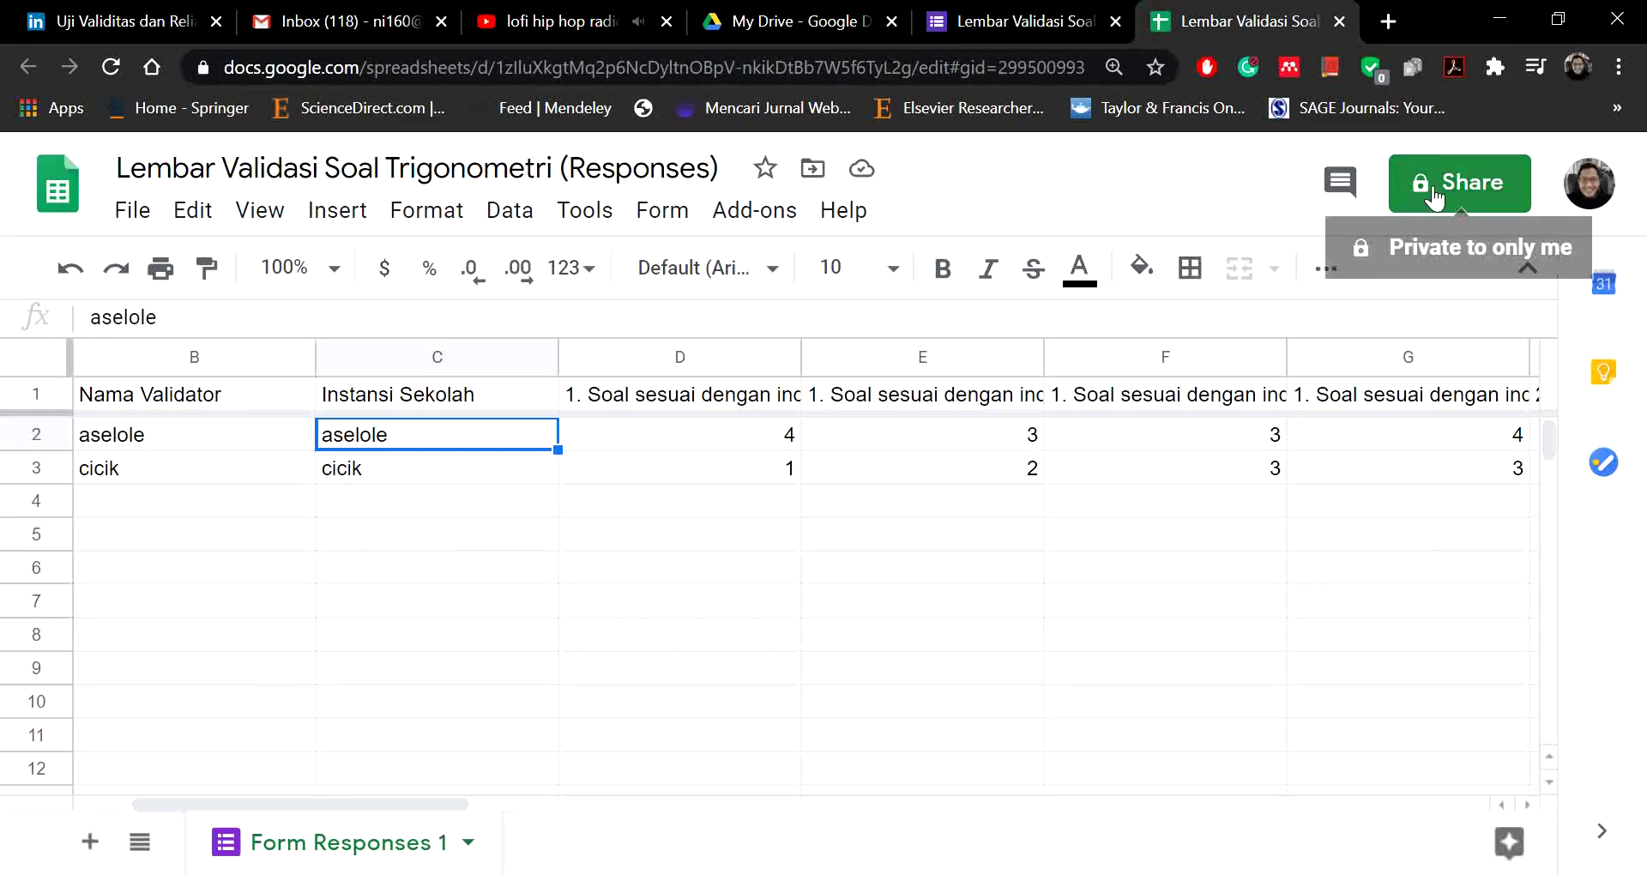
{"action": "left_click", "coordinate": [1456, 213]}
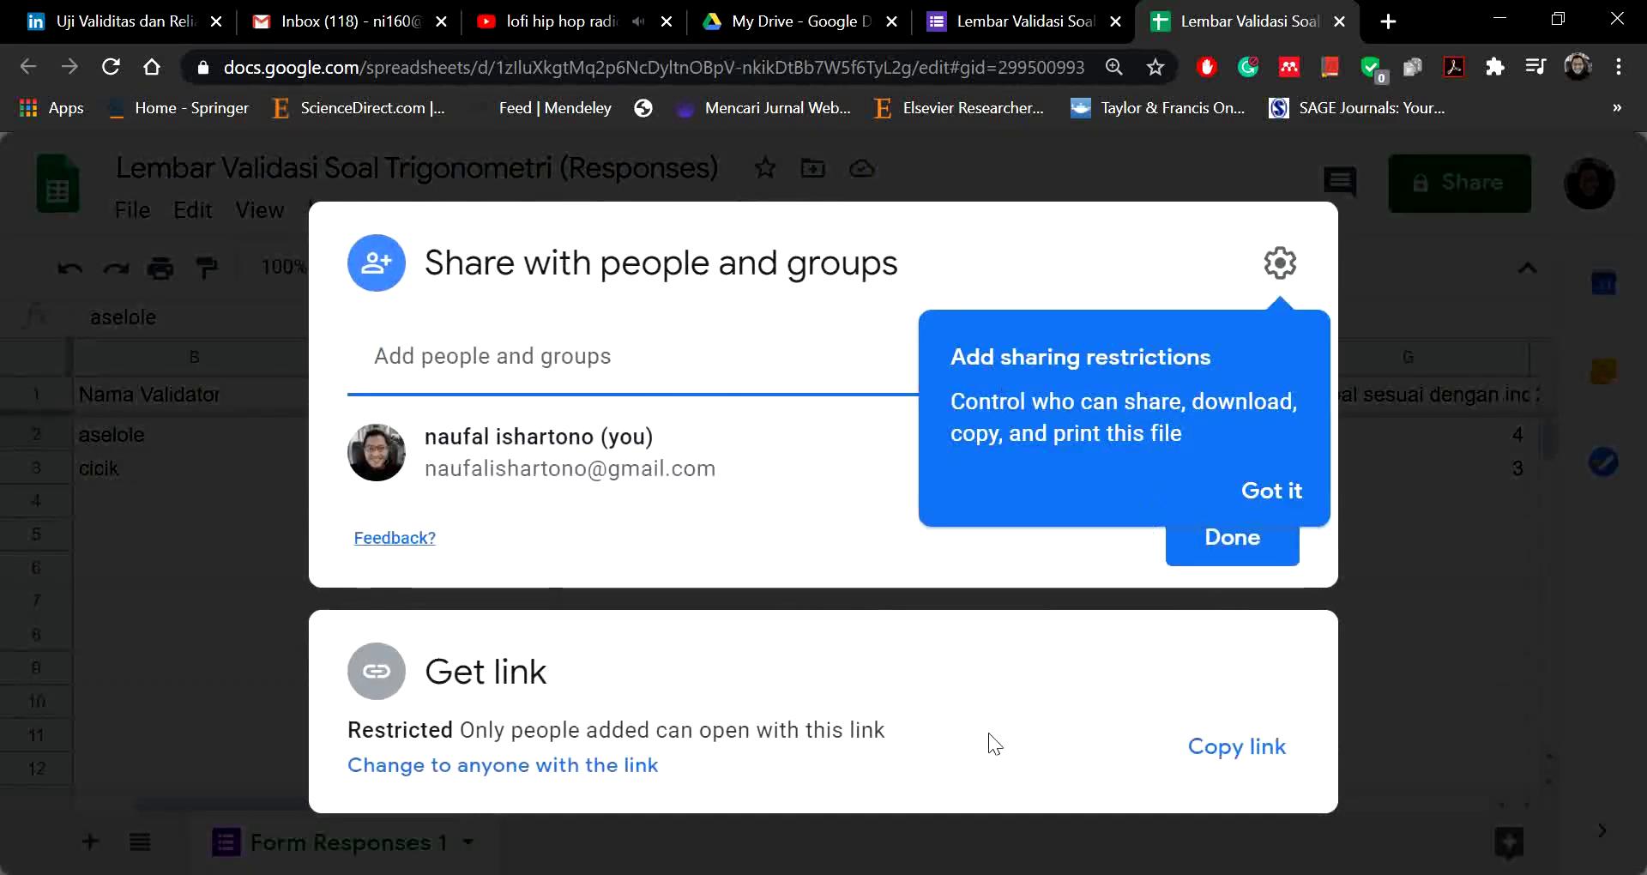
{"action": "left_click", "coordinate": [1248, 745]}
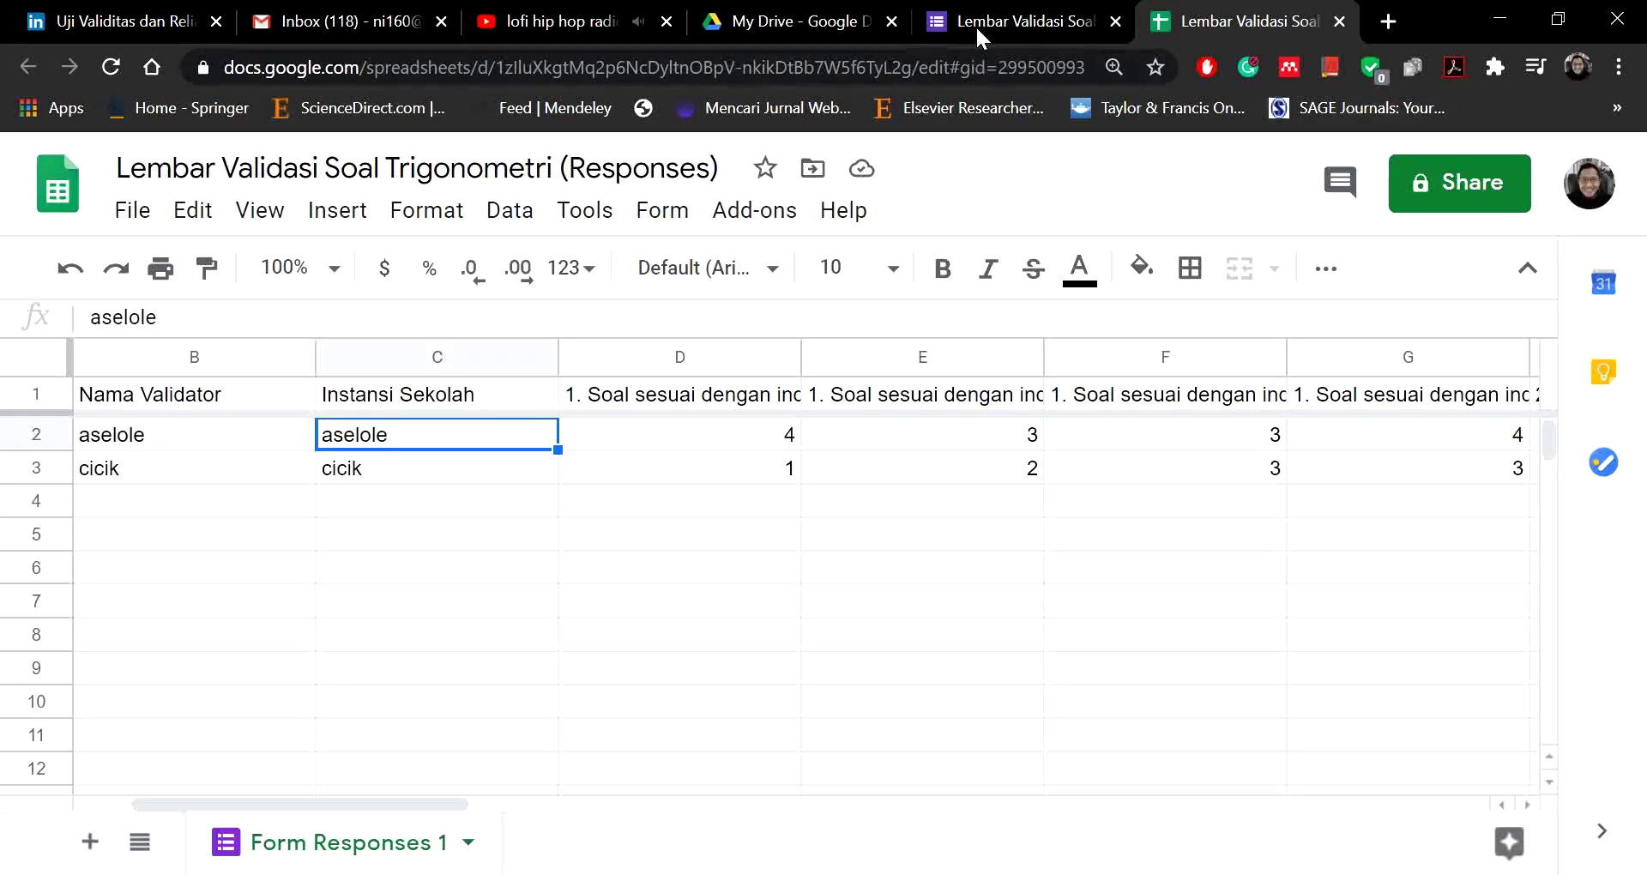
Step: Review the form's collaborator sharing dialog and dismiss it without adding any editors
{"action": "left_click", "coordinate": [978, 23]}
{"action": "left_click", "coordinate": [1485, 187]}
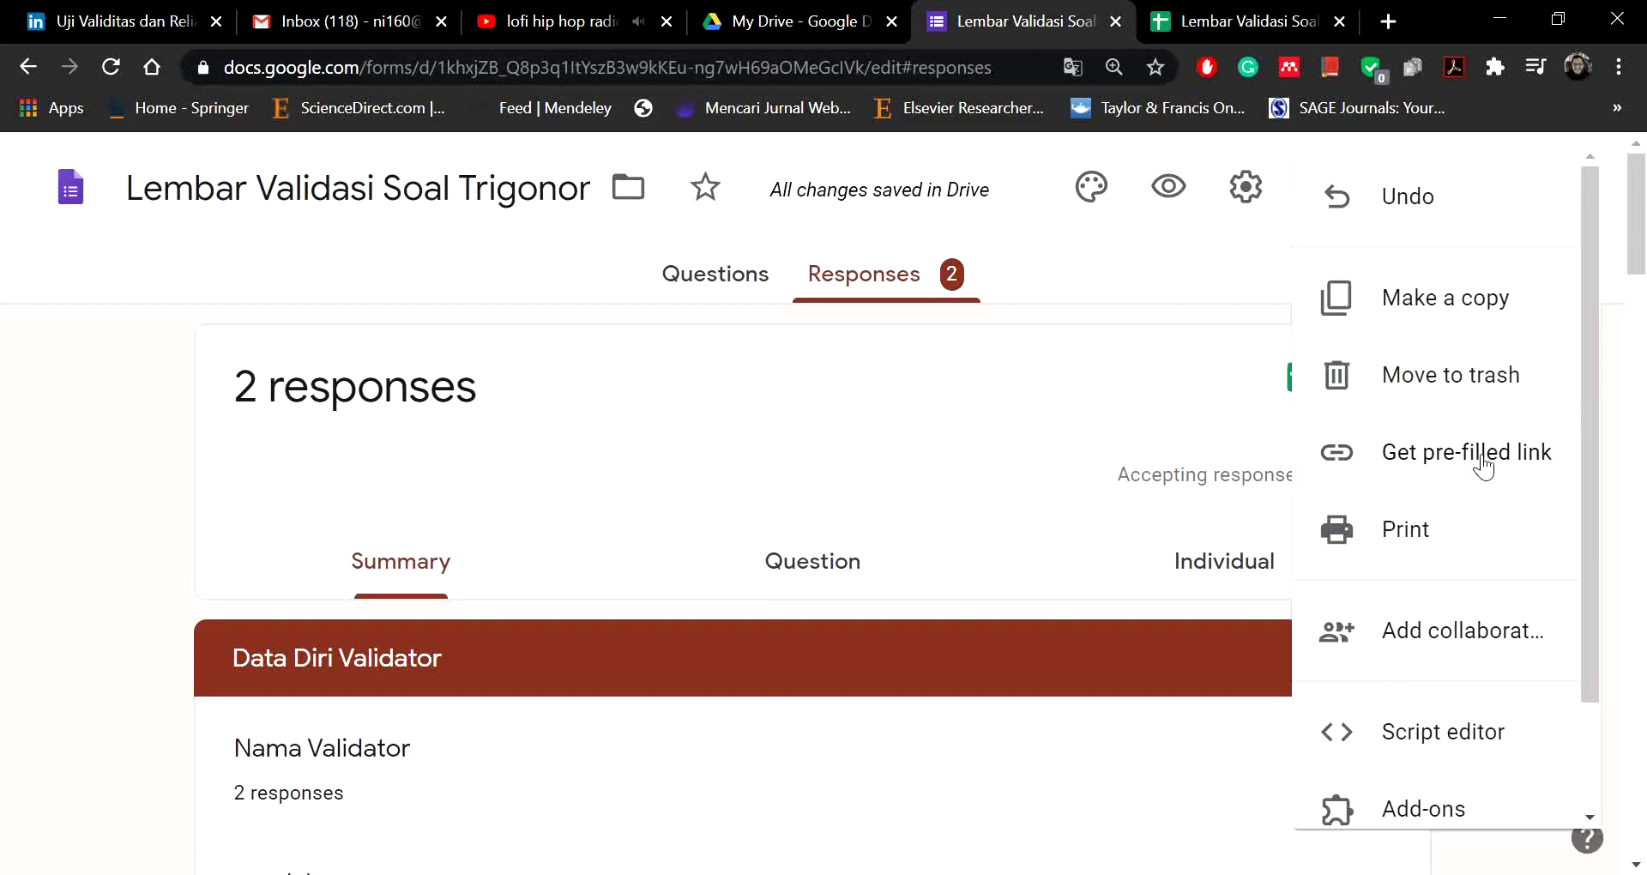
{"action": "left_click", "coordinate": [1415, 631]}
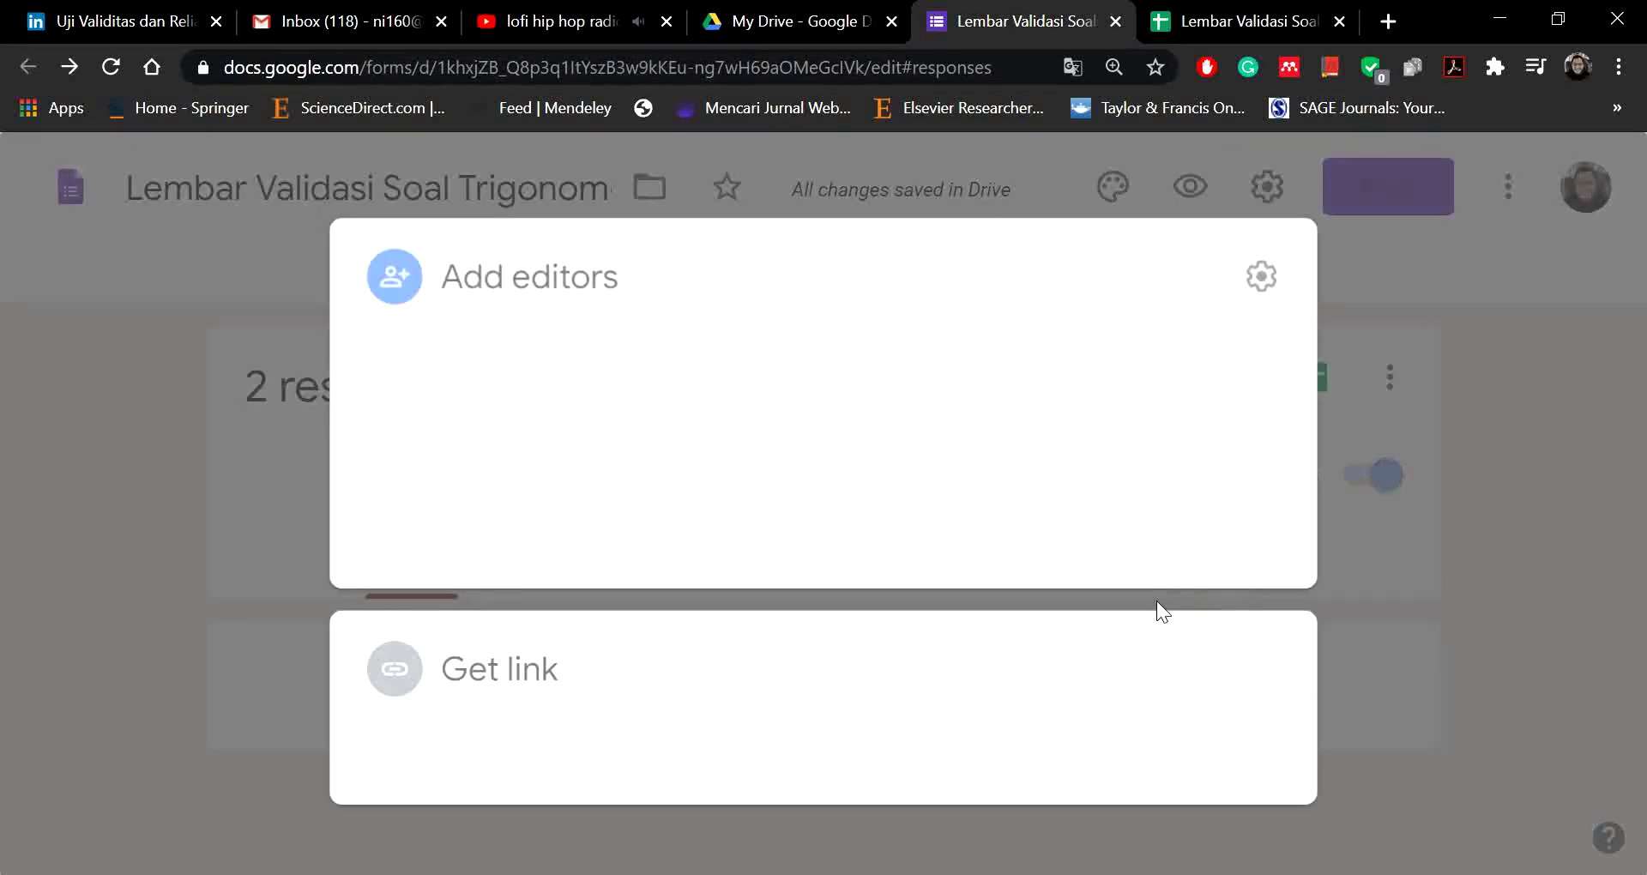
{"action": "left_click", "coordinate": [1428, 261]}
Step: Close the response spreadsheet and copy the form's full sending link without shortening it
{"action": "left_click", "coordinate": [1304, 27]}
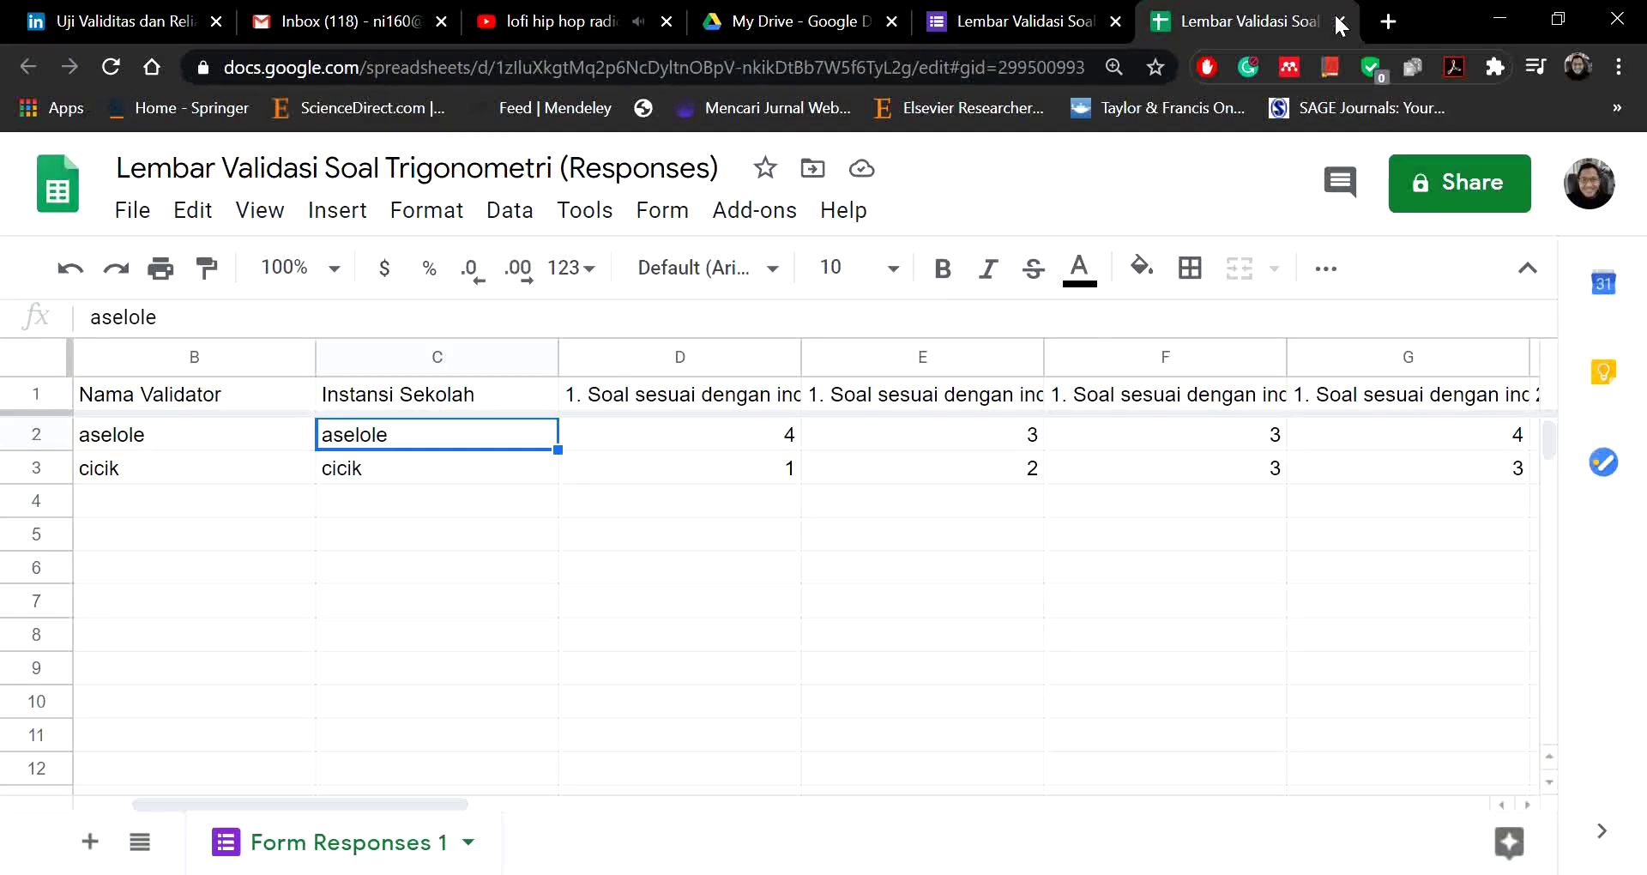
{"action": "left_click", "coordinate": [1340, 22]}
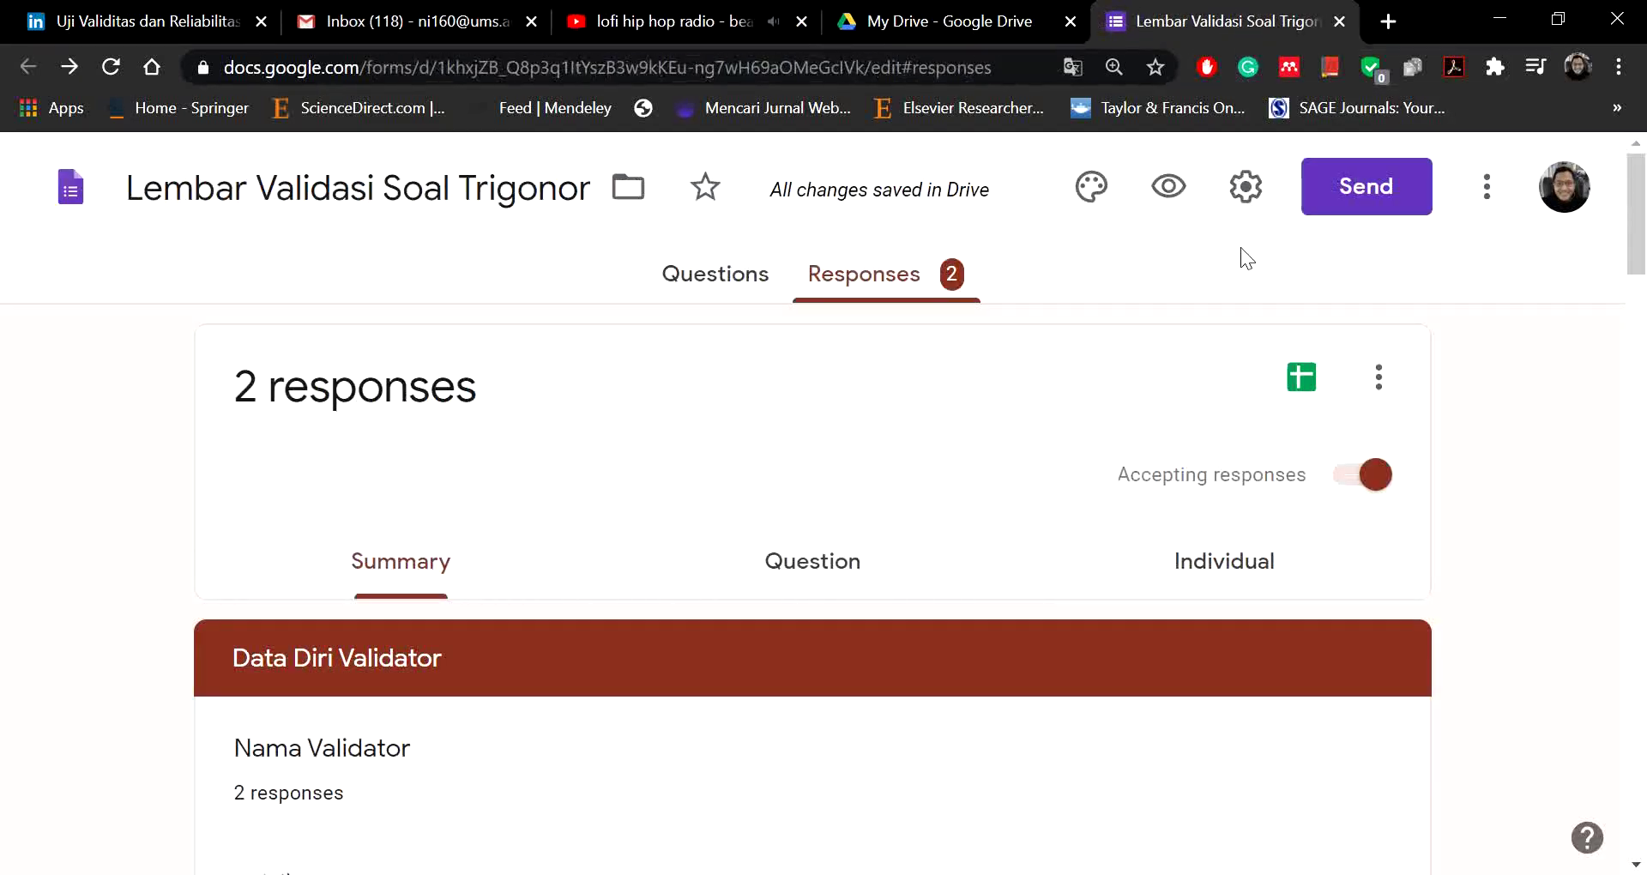
{"action": "left_click", "coordinate": [1367, 211]}
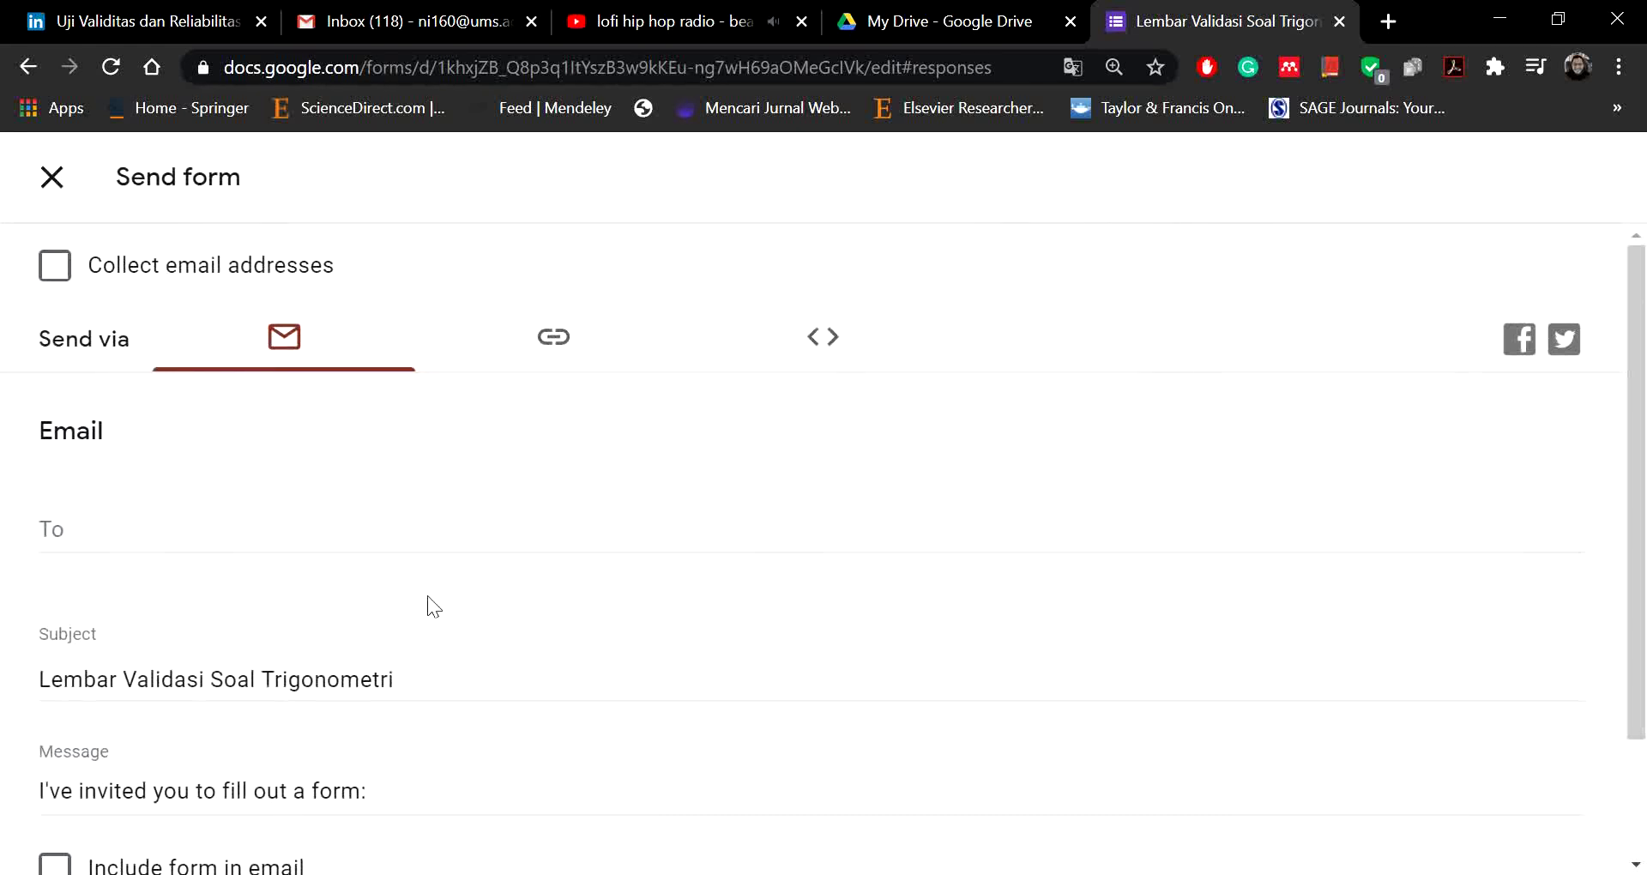
{"action": "left_click", "coordinate": [553, 338]}
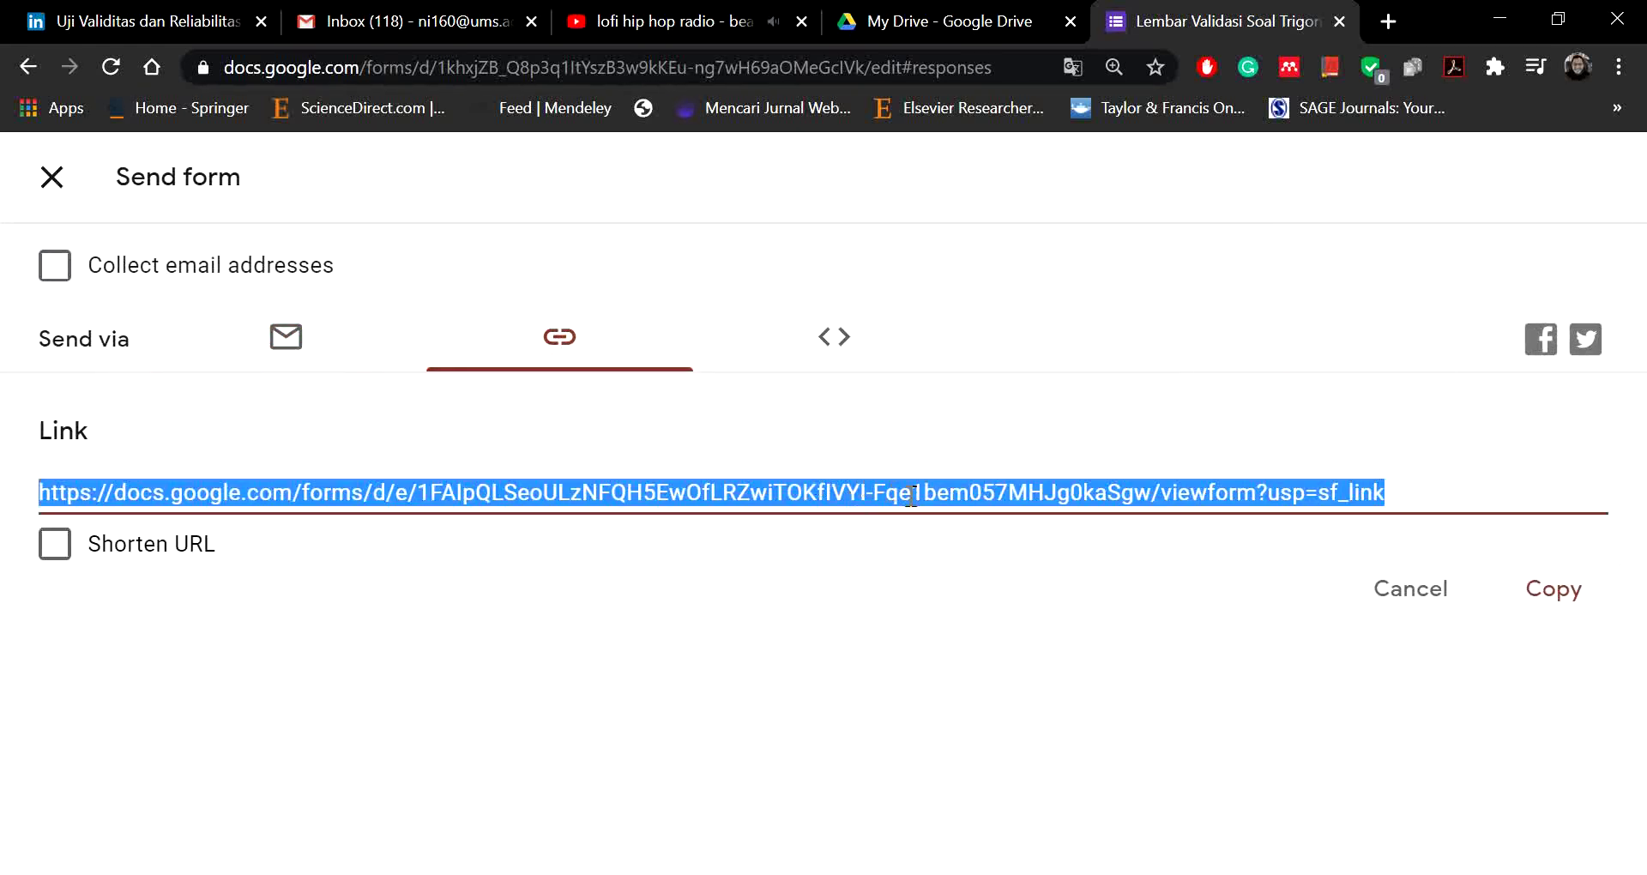
Step: Open the gg.gg URL shortener in a new browser tab
{"action": "left_click", "coordinate": [1385, 22]}
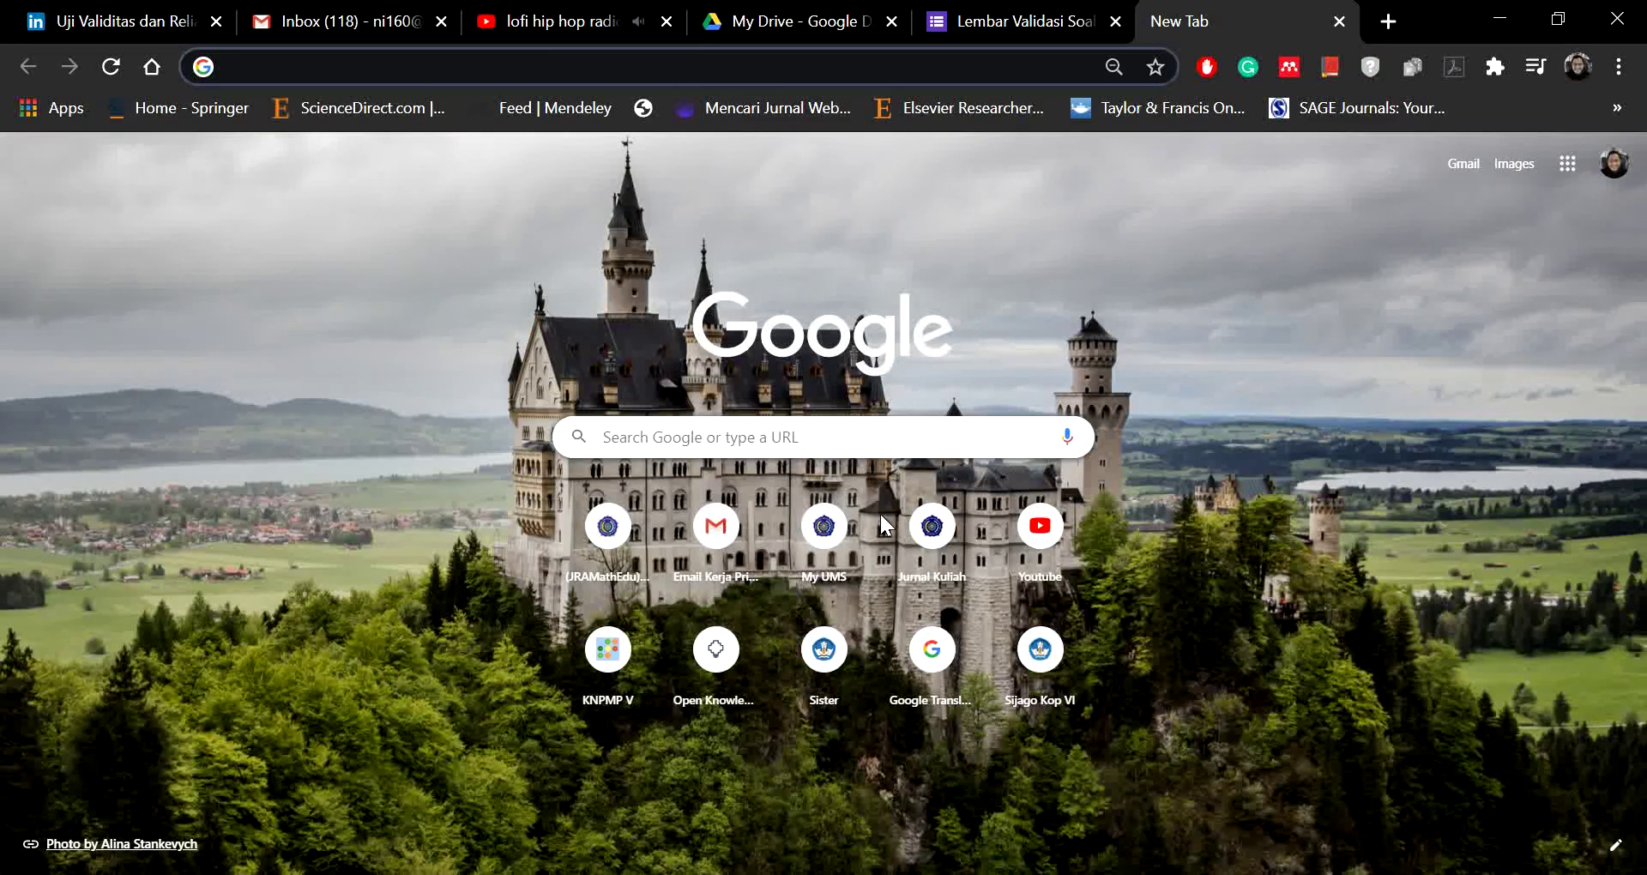
{"action": "type", "text": "gg"}
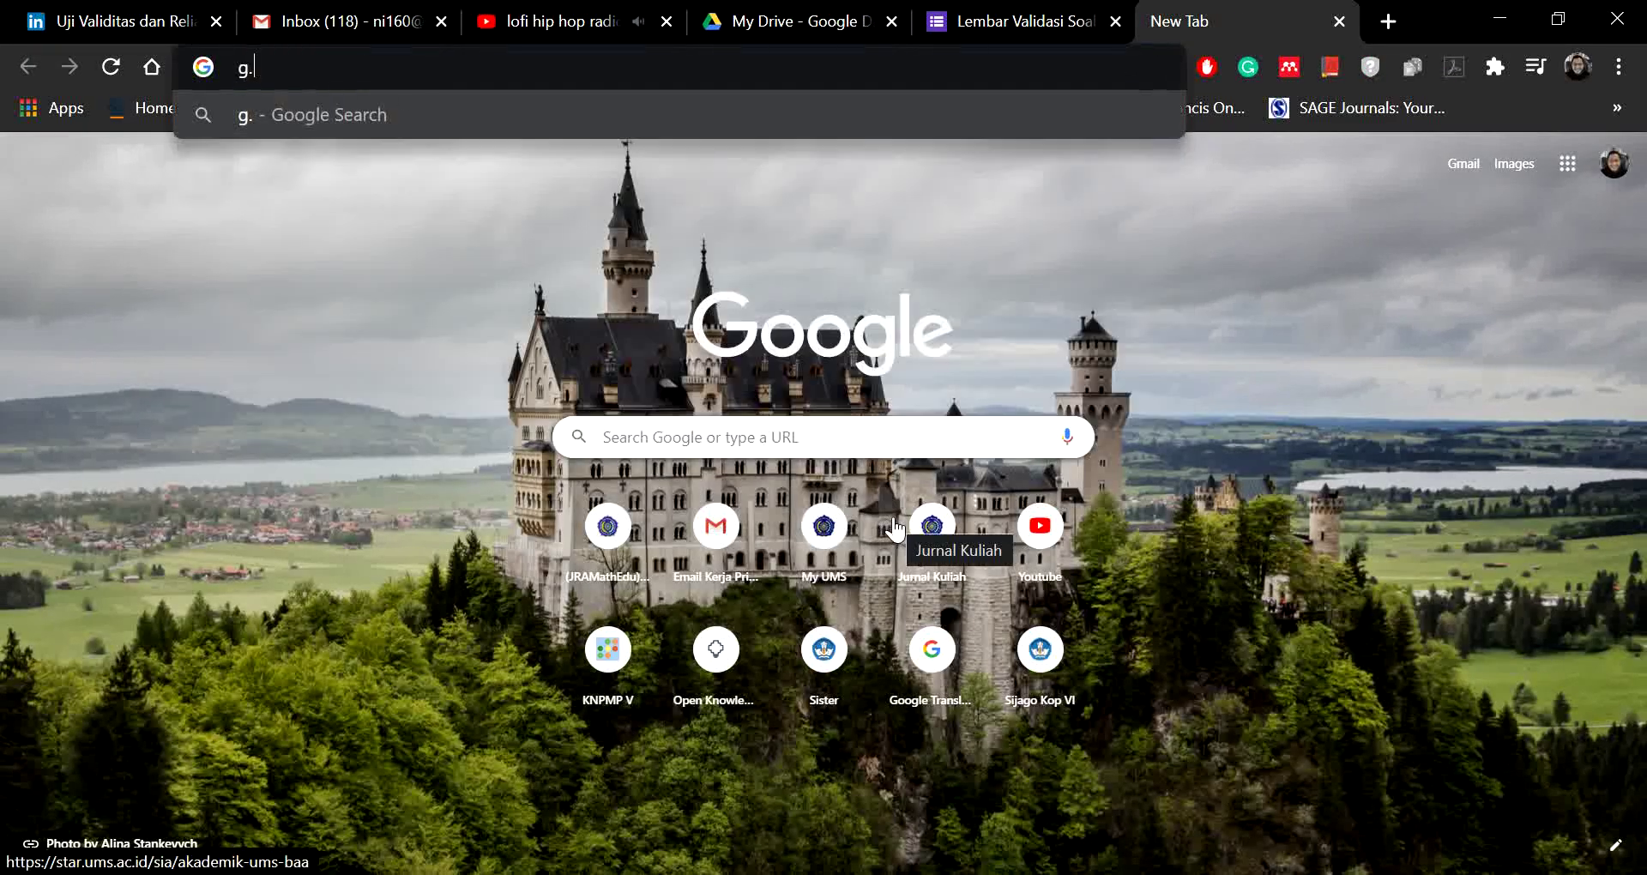
{"action": "key", "text": "BackSpace"}
{"action": "type", "text": "g.gg"}
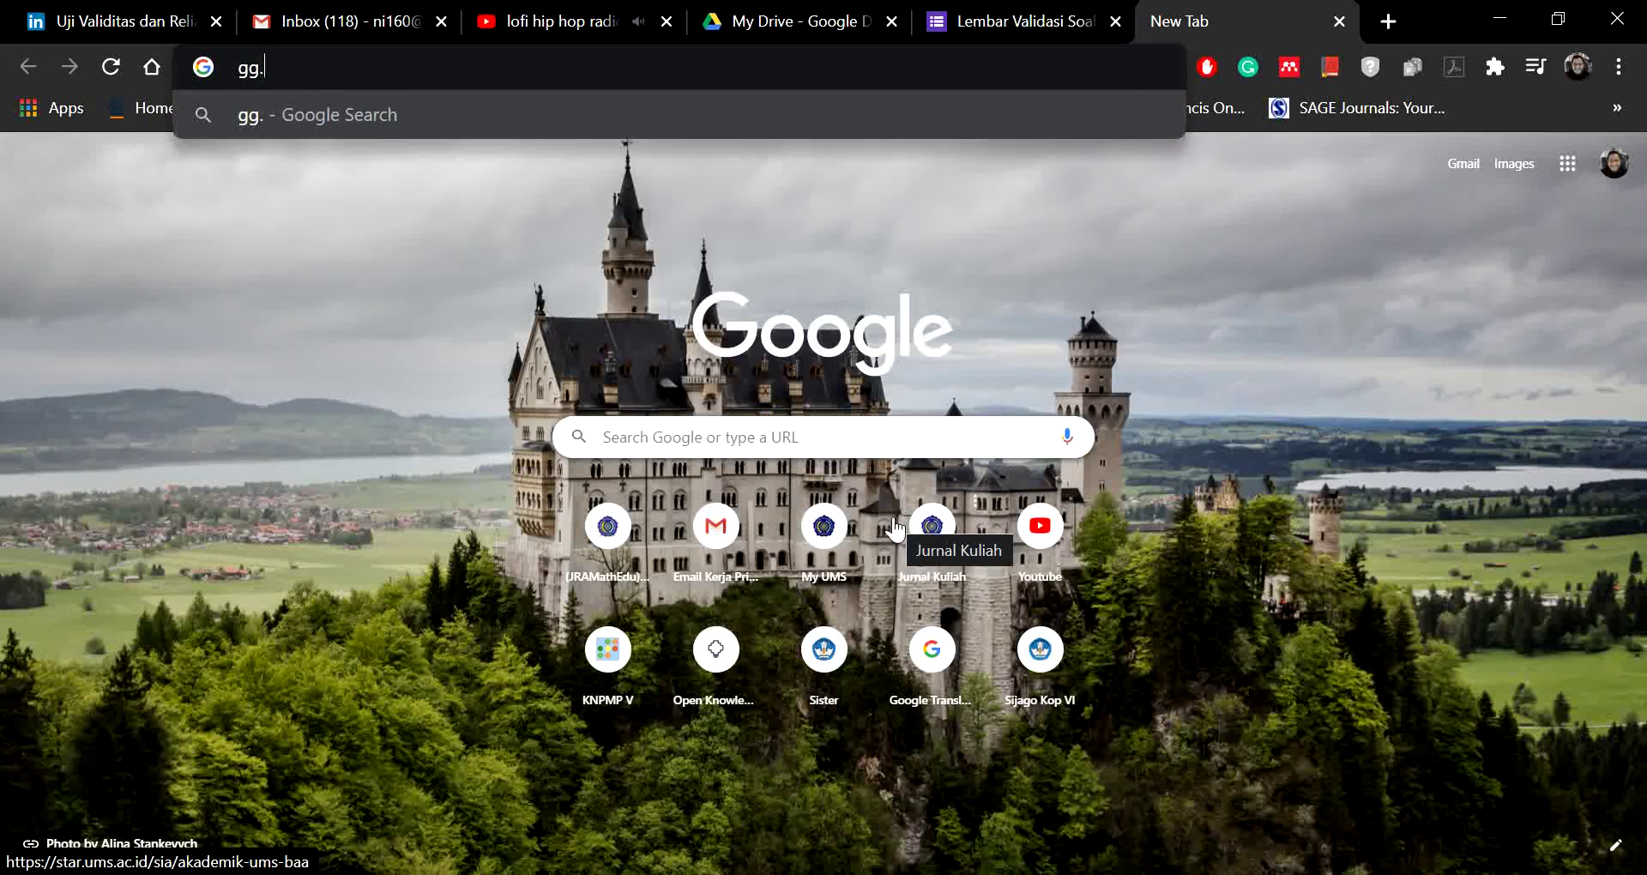
{"action": "key", "text": "Return"}
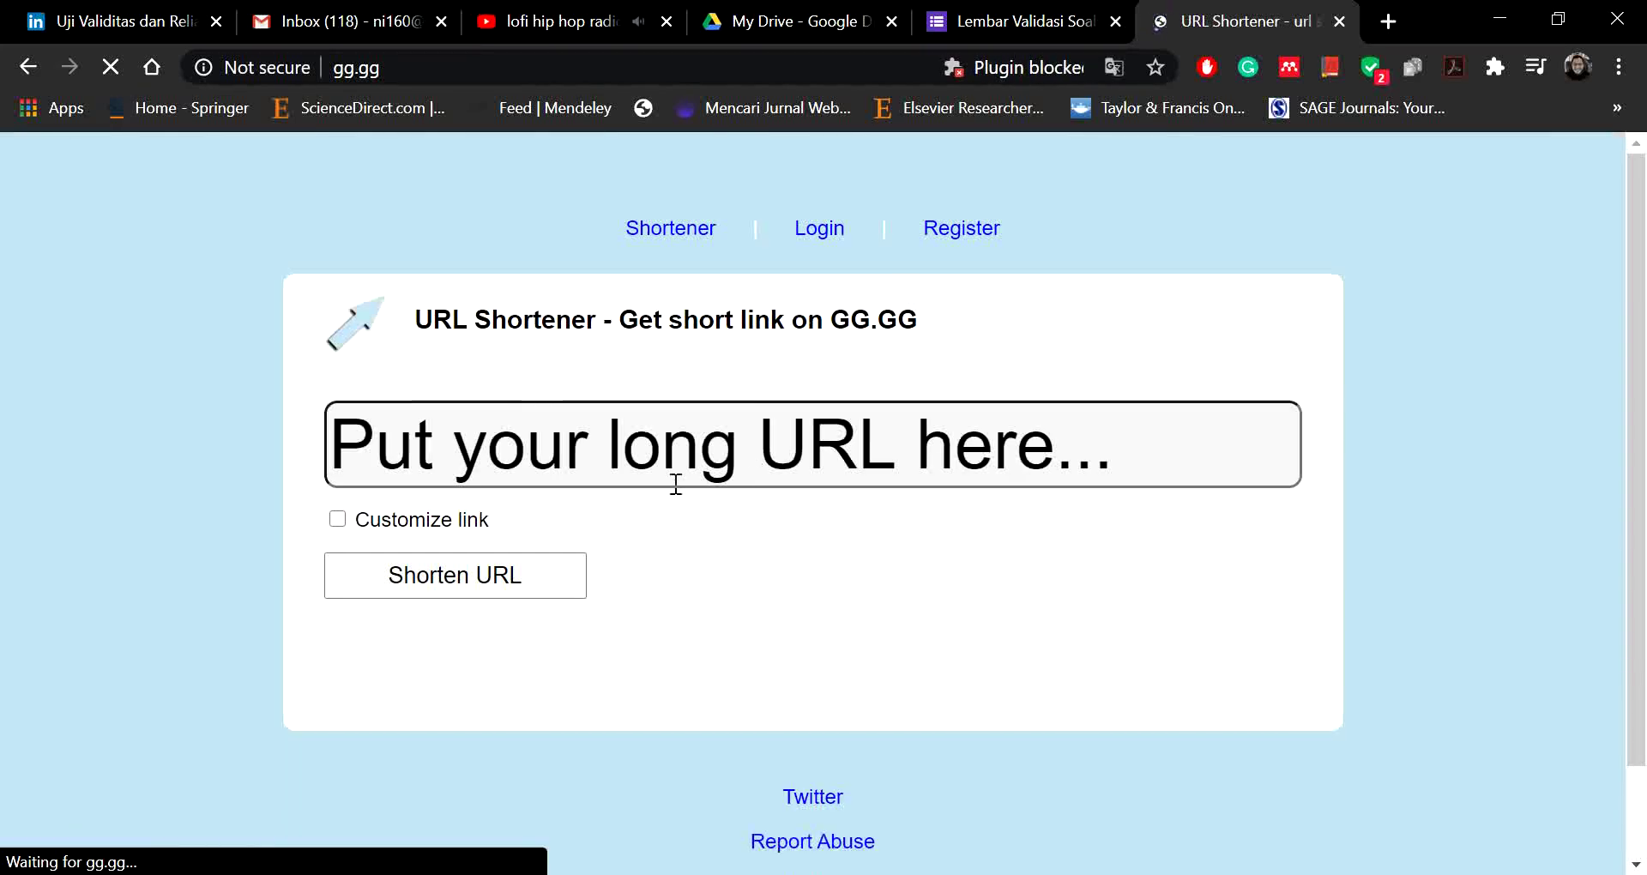
Step: Paste the form's long link into the URL shortener and enable a customized link
{"action": "left_click", "coordinate": [519, 446]}
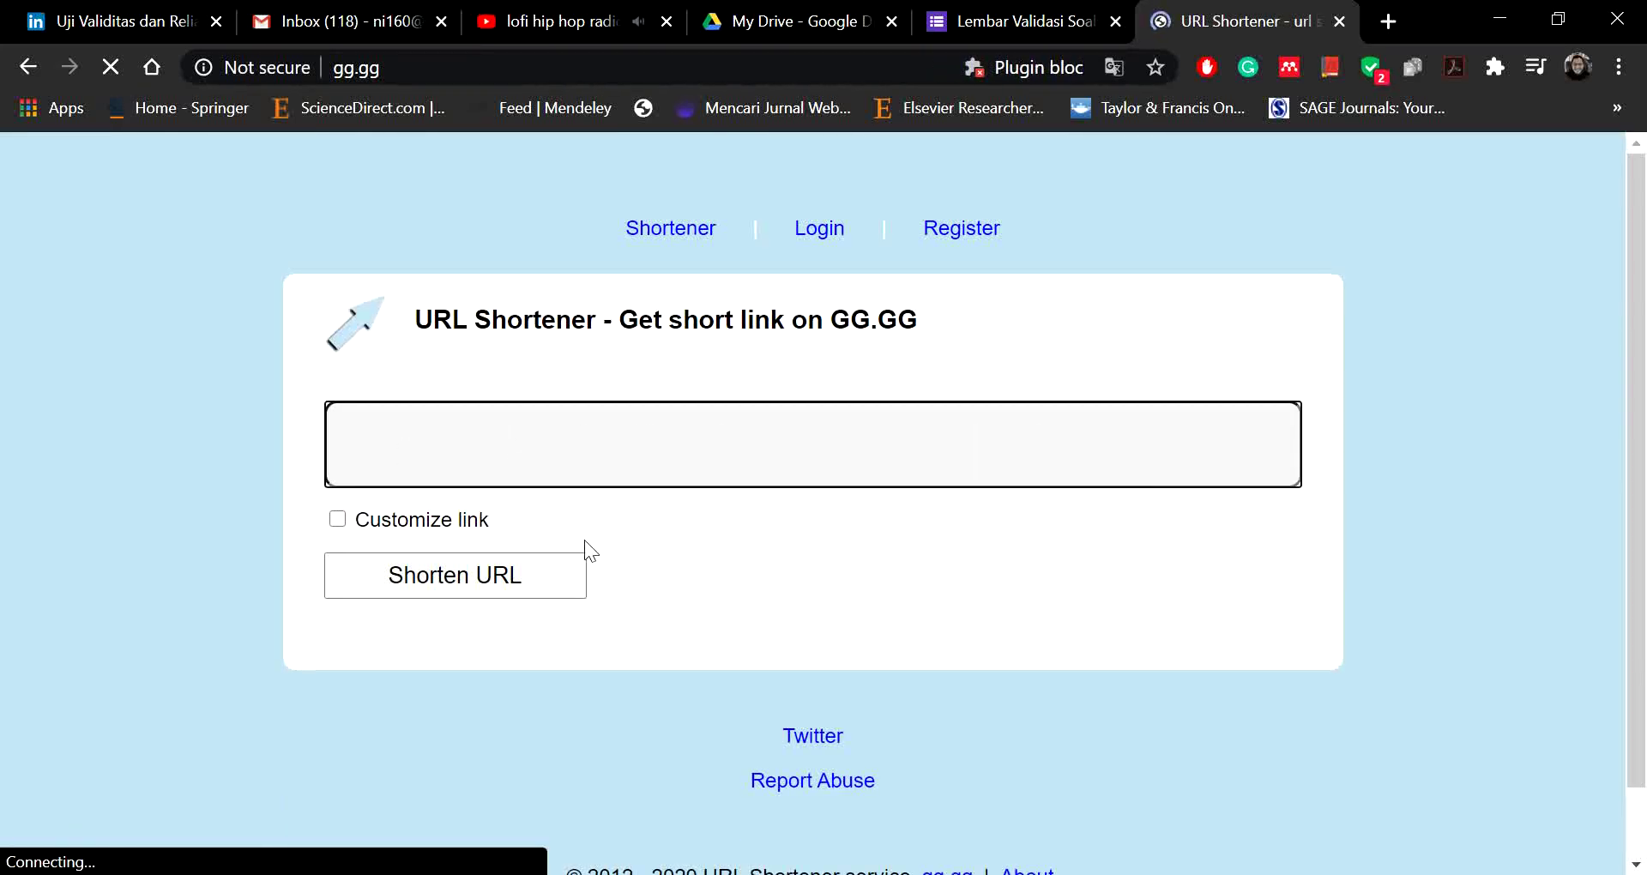
{"action": "key", "text": "ctrl+v"}
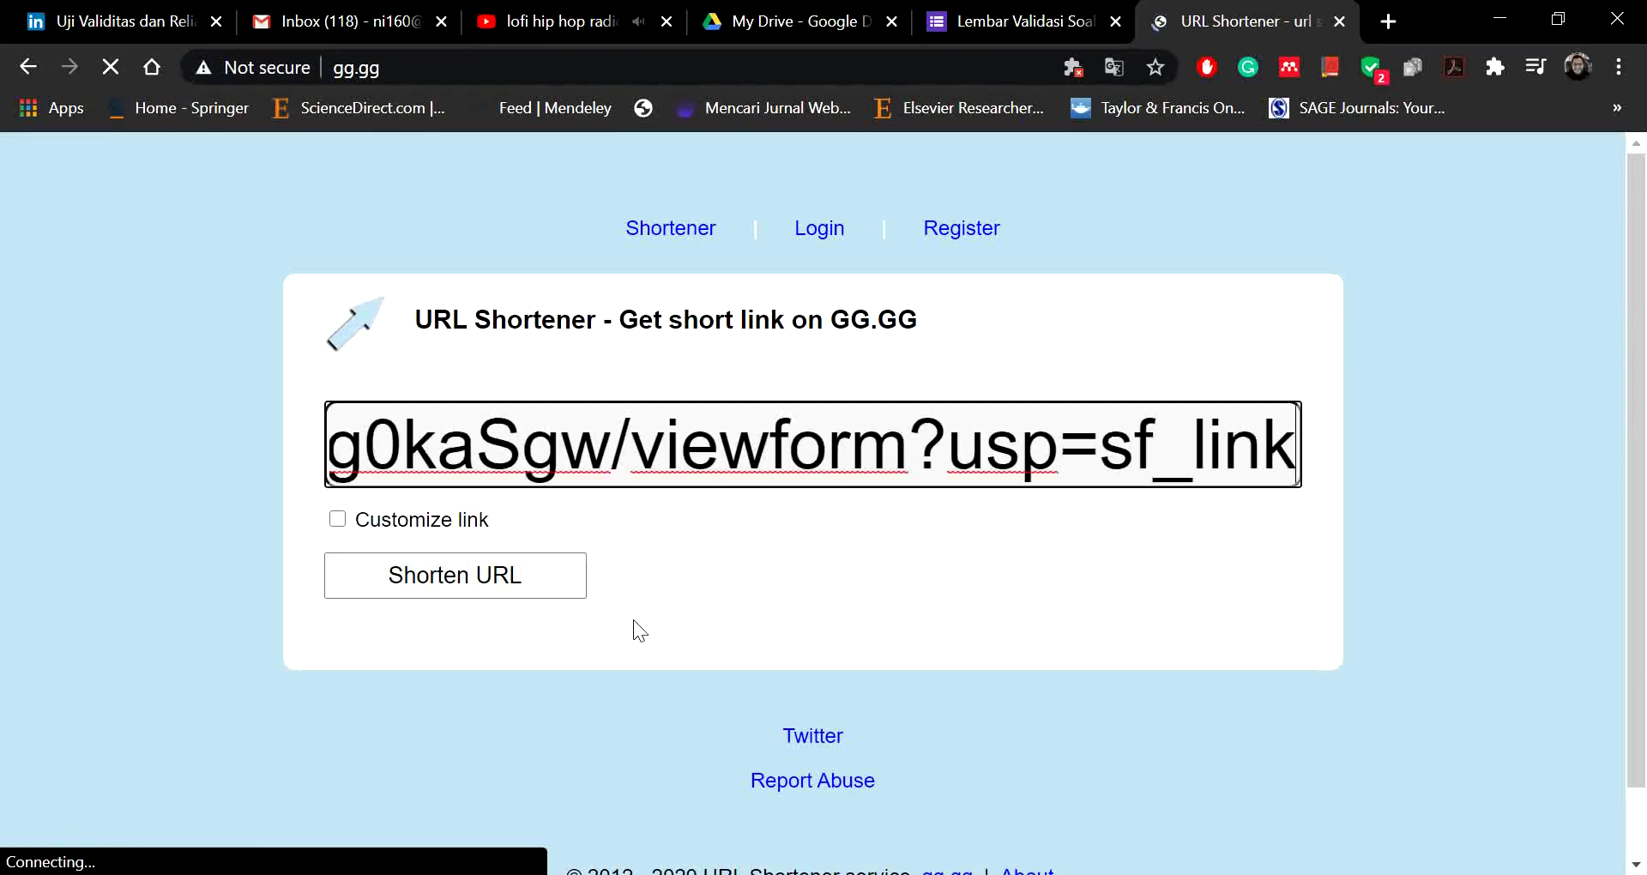
{"action": "left_click", "coordinate": [338, 520]}
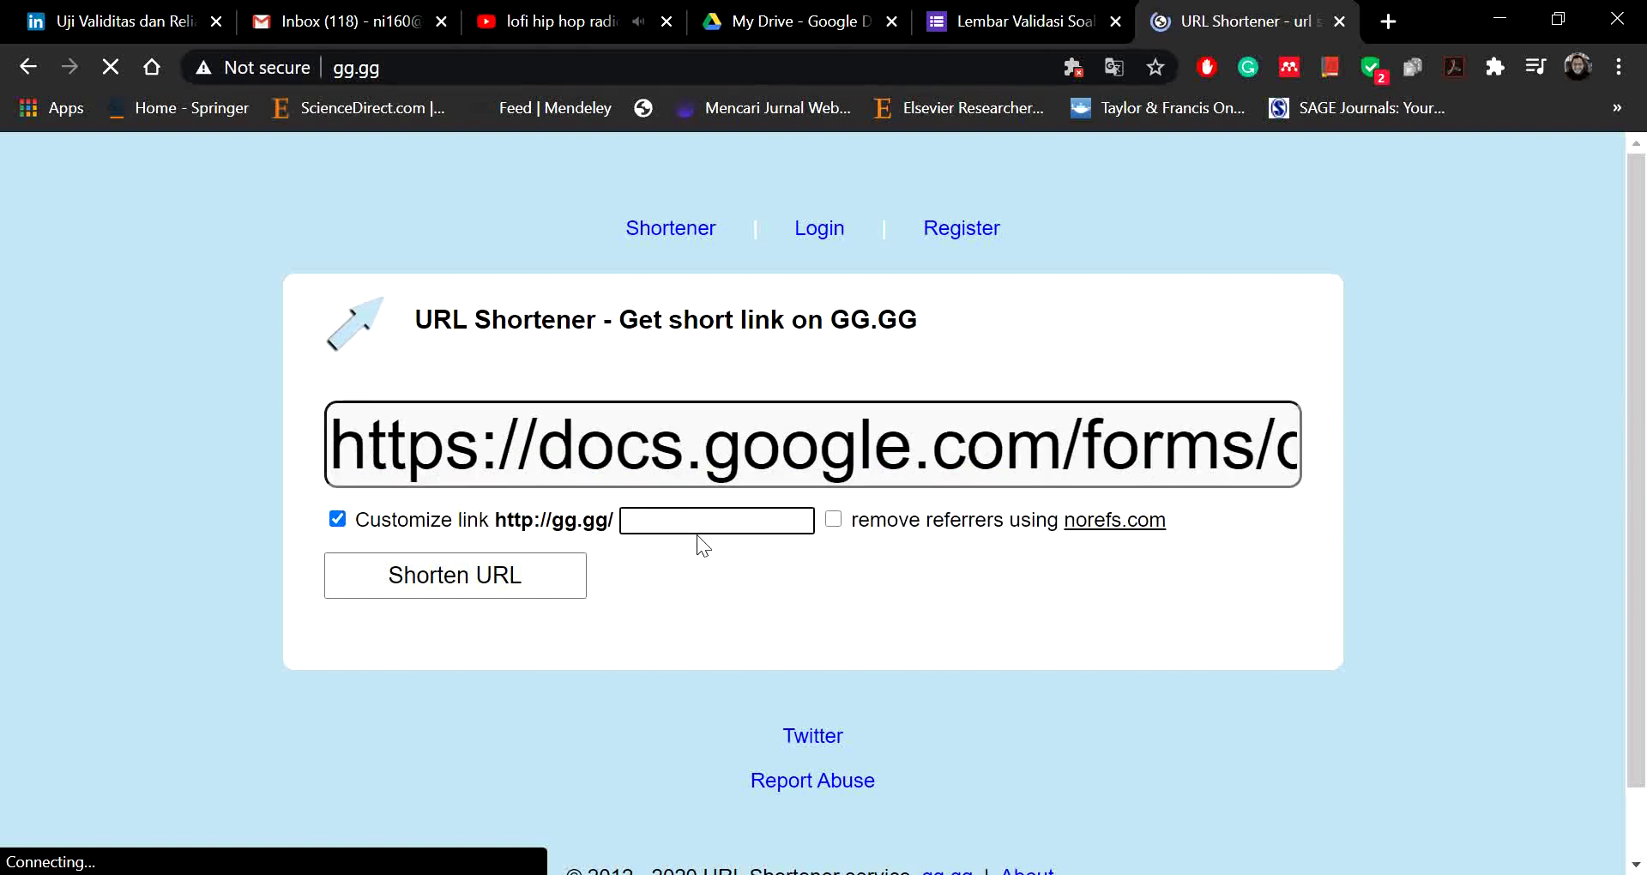
{"action": "type", "text": "A"}
{"action": "key", "text": "BackSpace"}
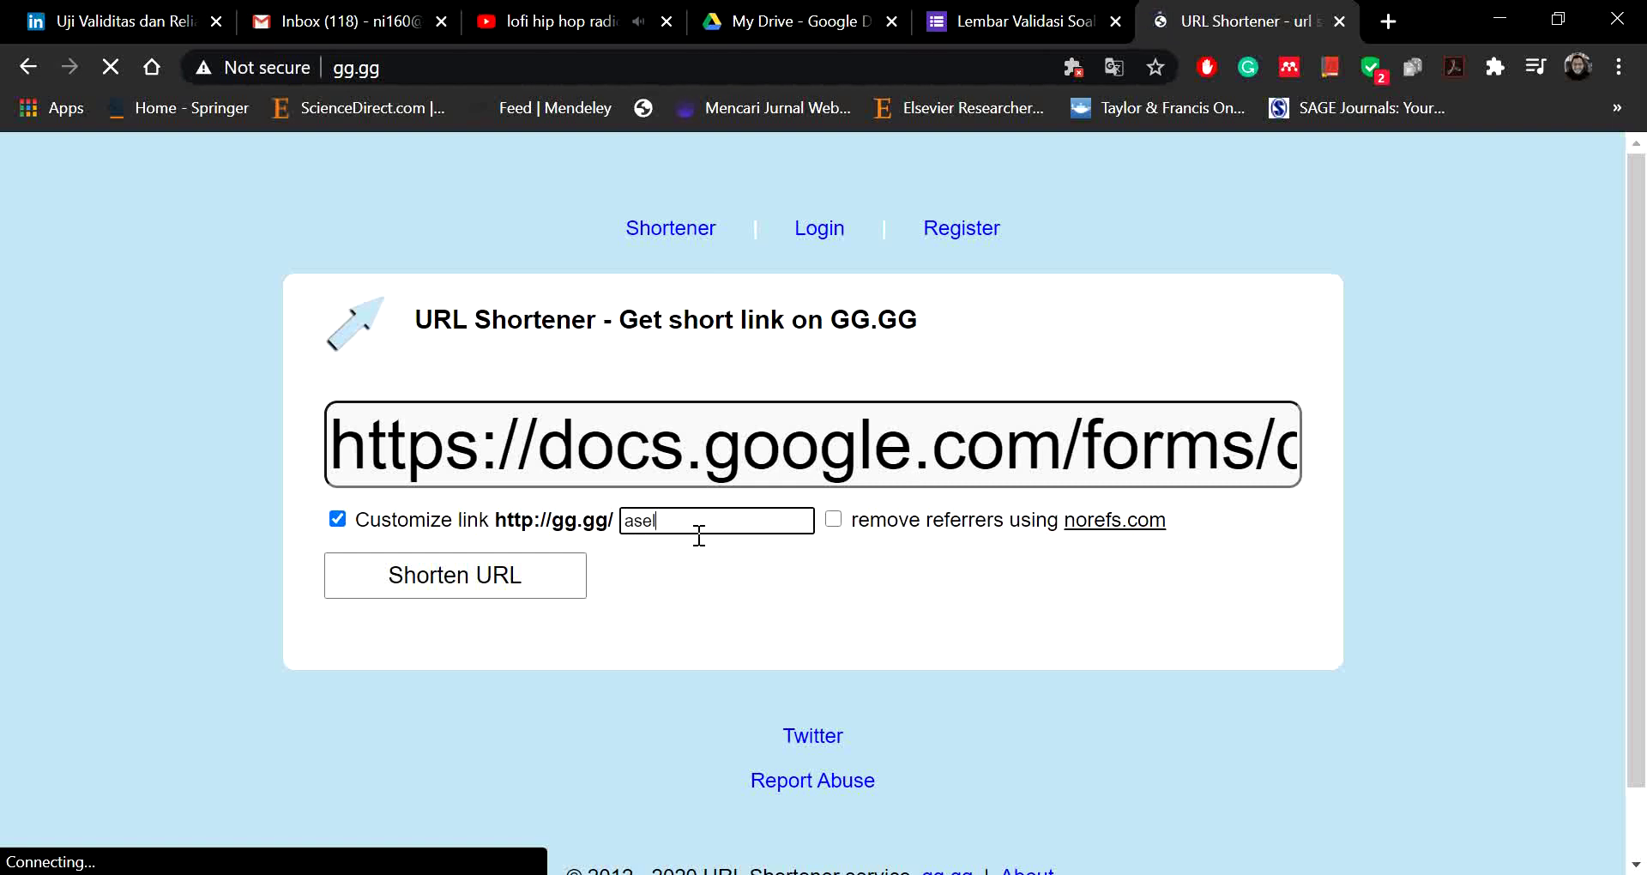
{"action": "key", "text": "BackSpace"}
{"action": "key", "text": "BackSpace"}
{"action": "key", "text": "BackSpace"}
{"action": "key", "text": "BackSpace"}
{"action": "key", "text": "BackSpace"}
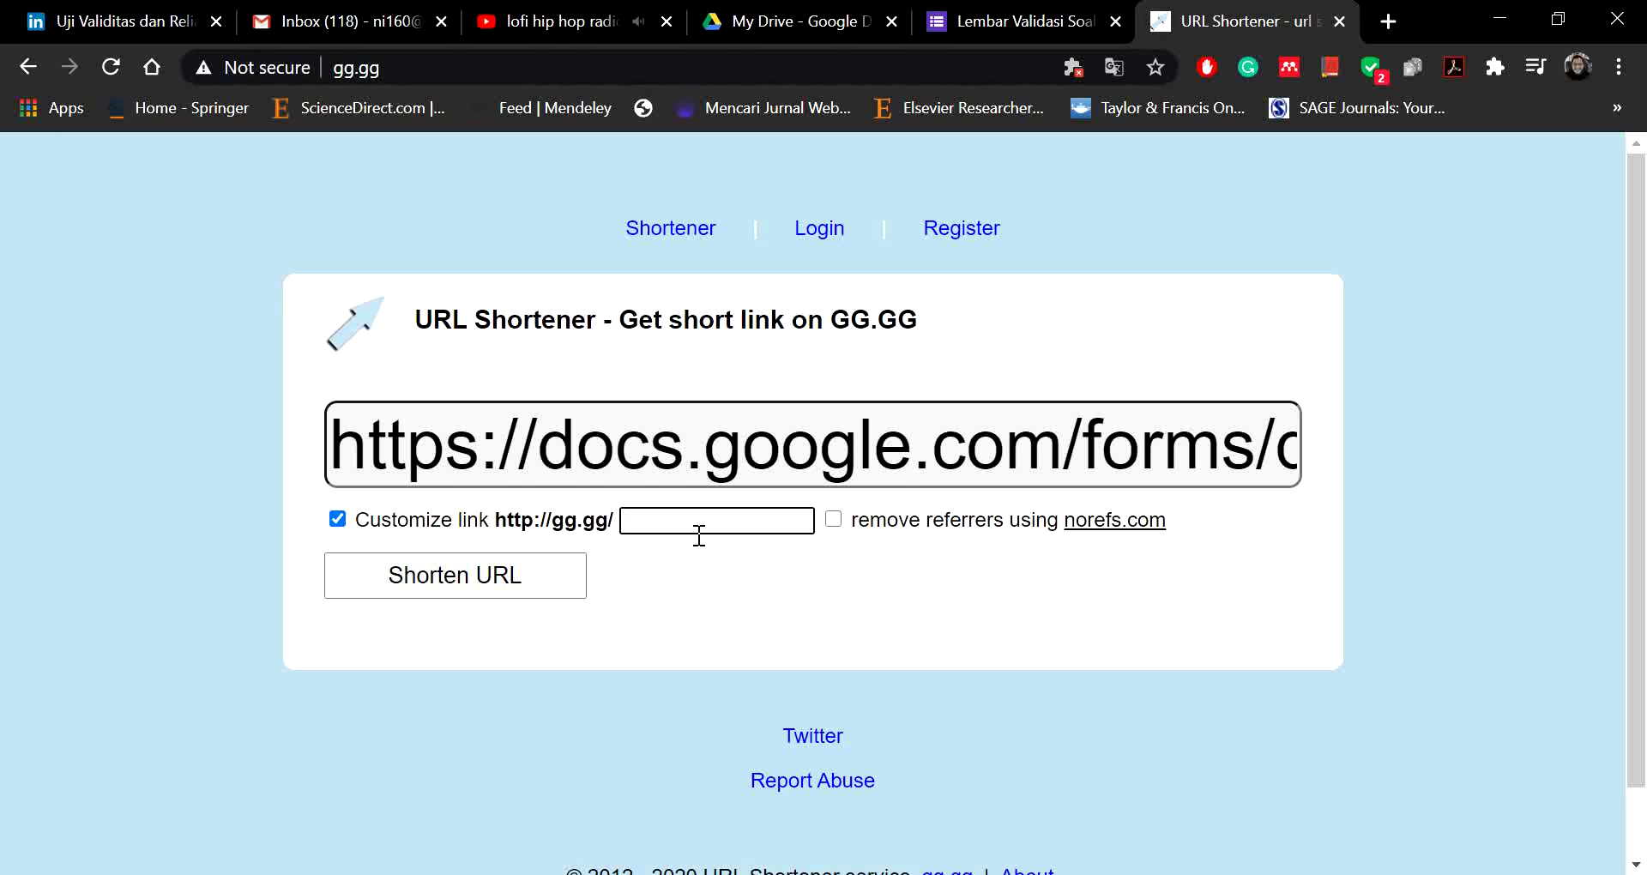
Step: Set the custom link ending to InstrumenValiditasSoal and shorten the URL
{"action": "type", "text": "InstrumenValiditasSoal"}
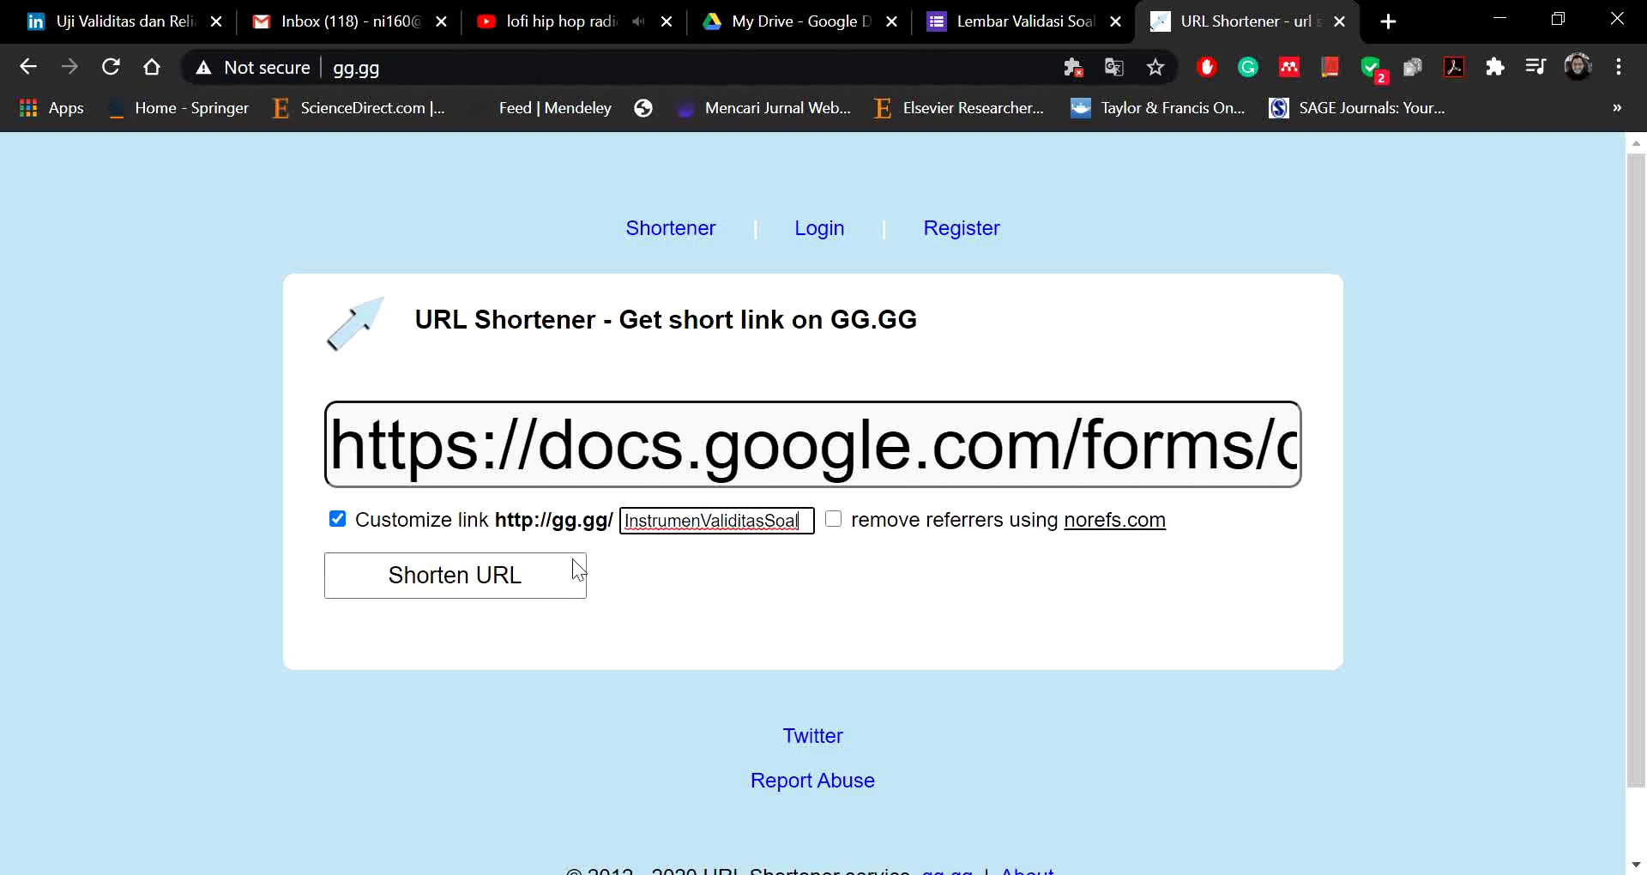
{"action": "left_click", "coordinate": [514, 576]}
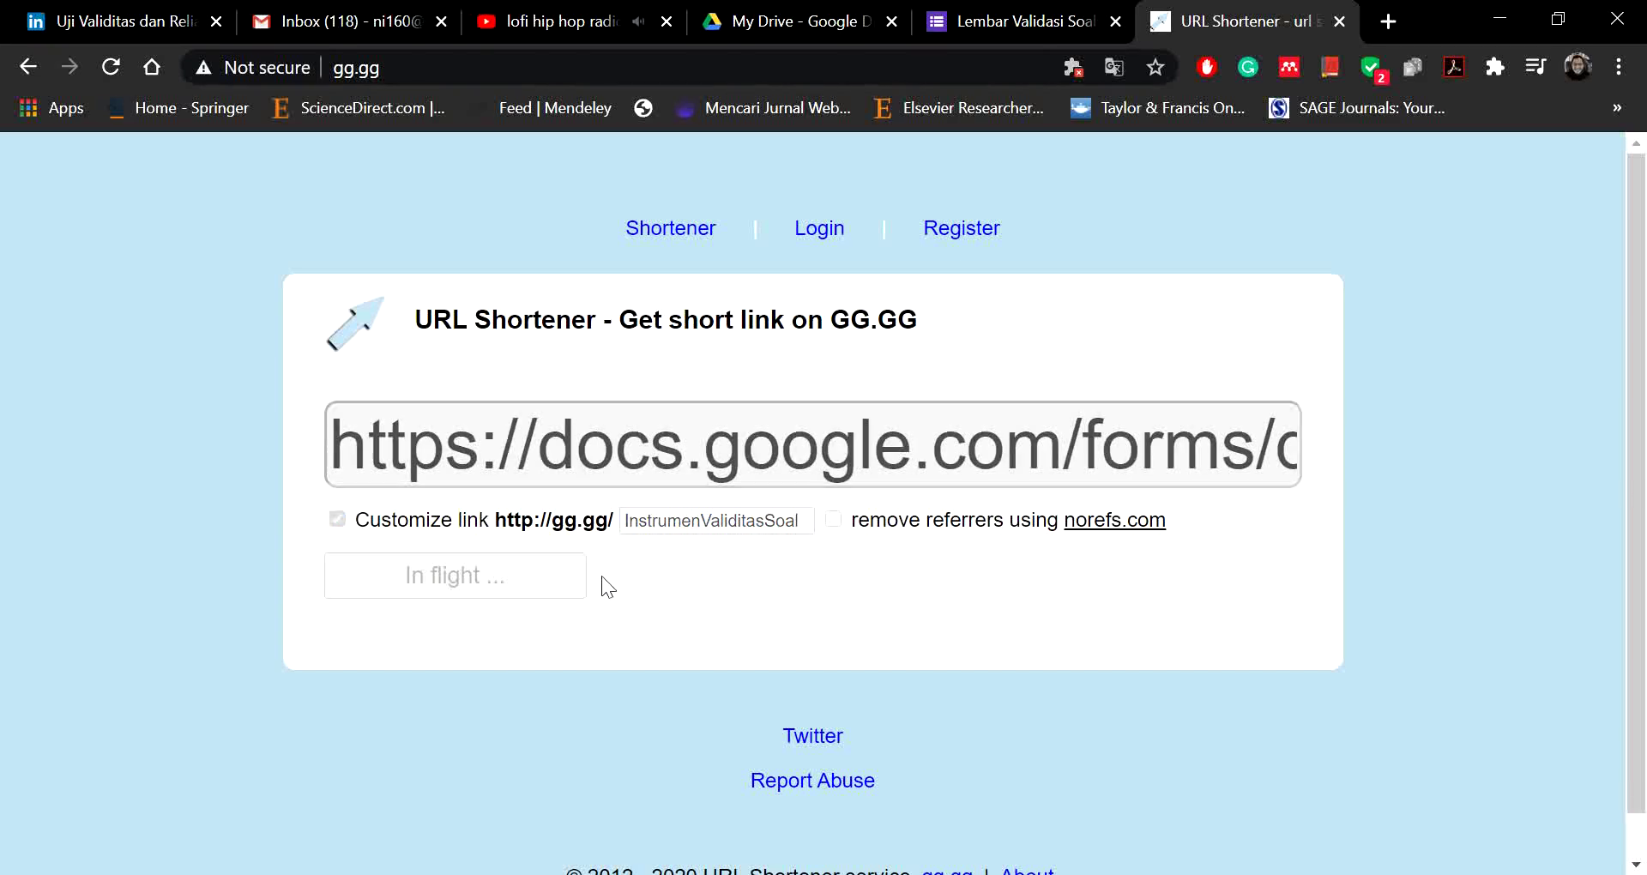
{"action": "scroll", "coordinate": [786, 523], "scroll_direction": "down", "scroll_amount": 3}
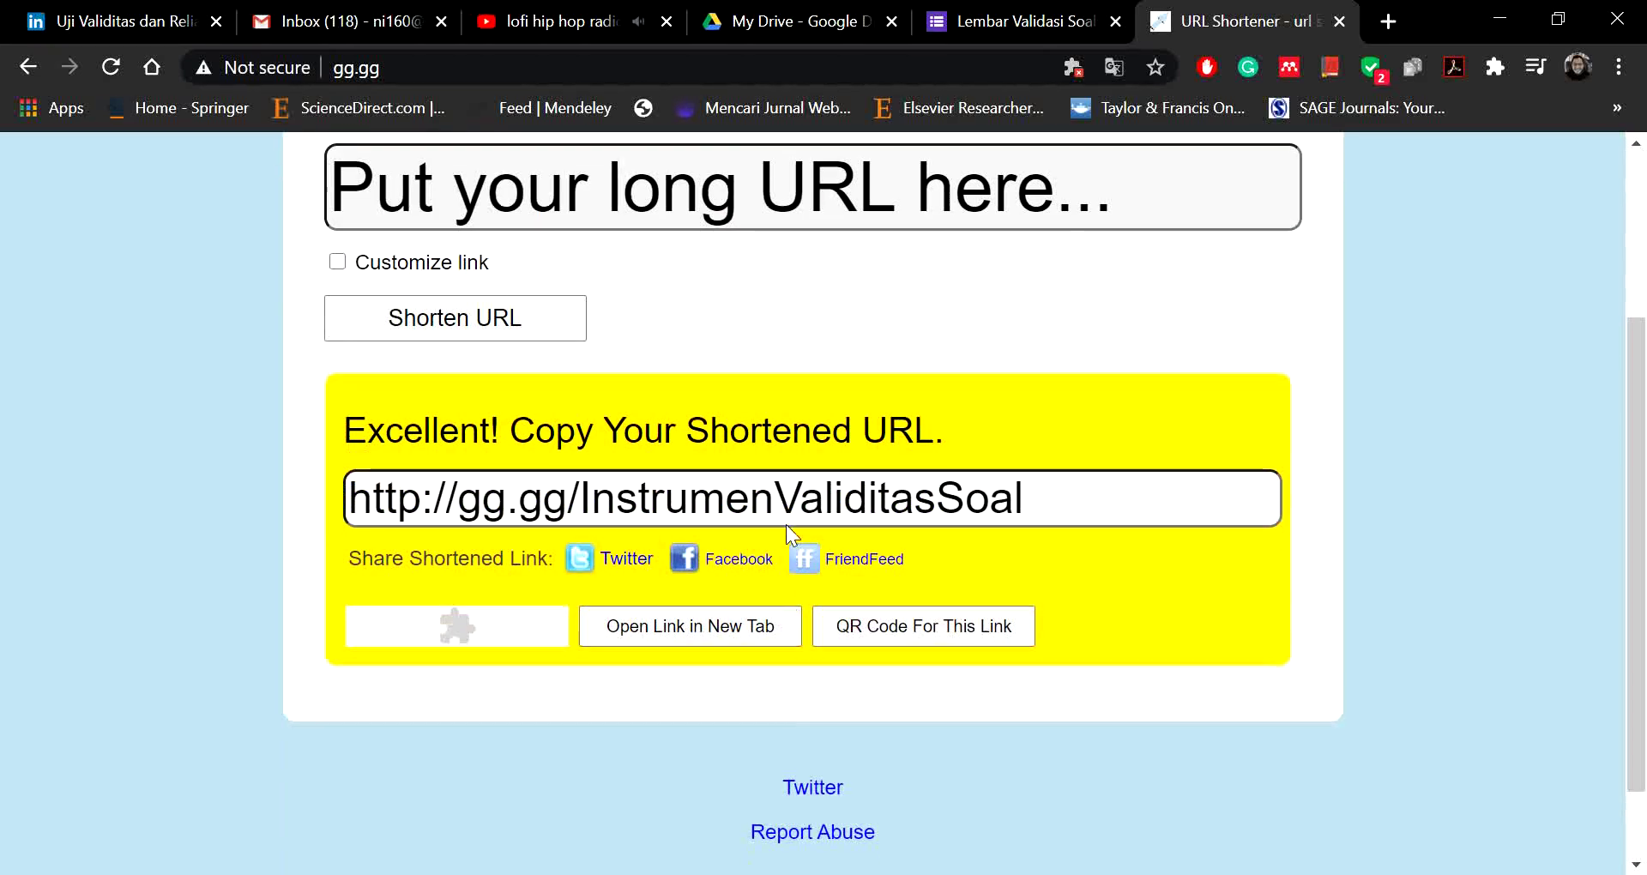
Step: Select the shortened URL and compare it with the long link in the form's send dialog
{"action": "left_click", "coordinate": [814, 502]}
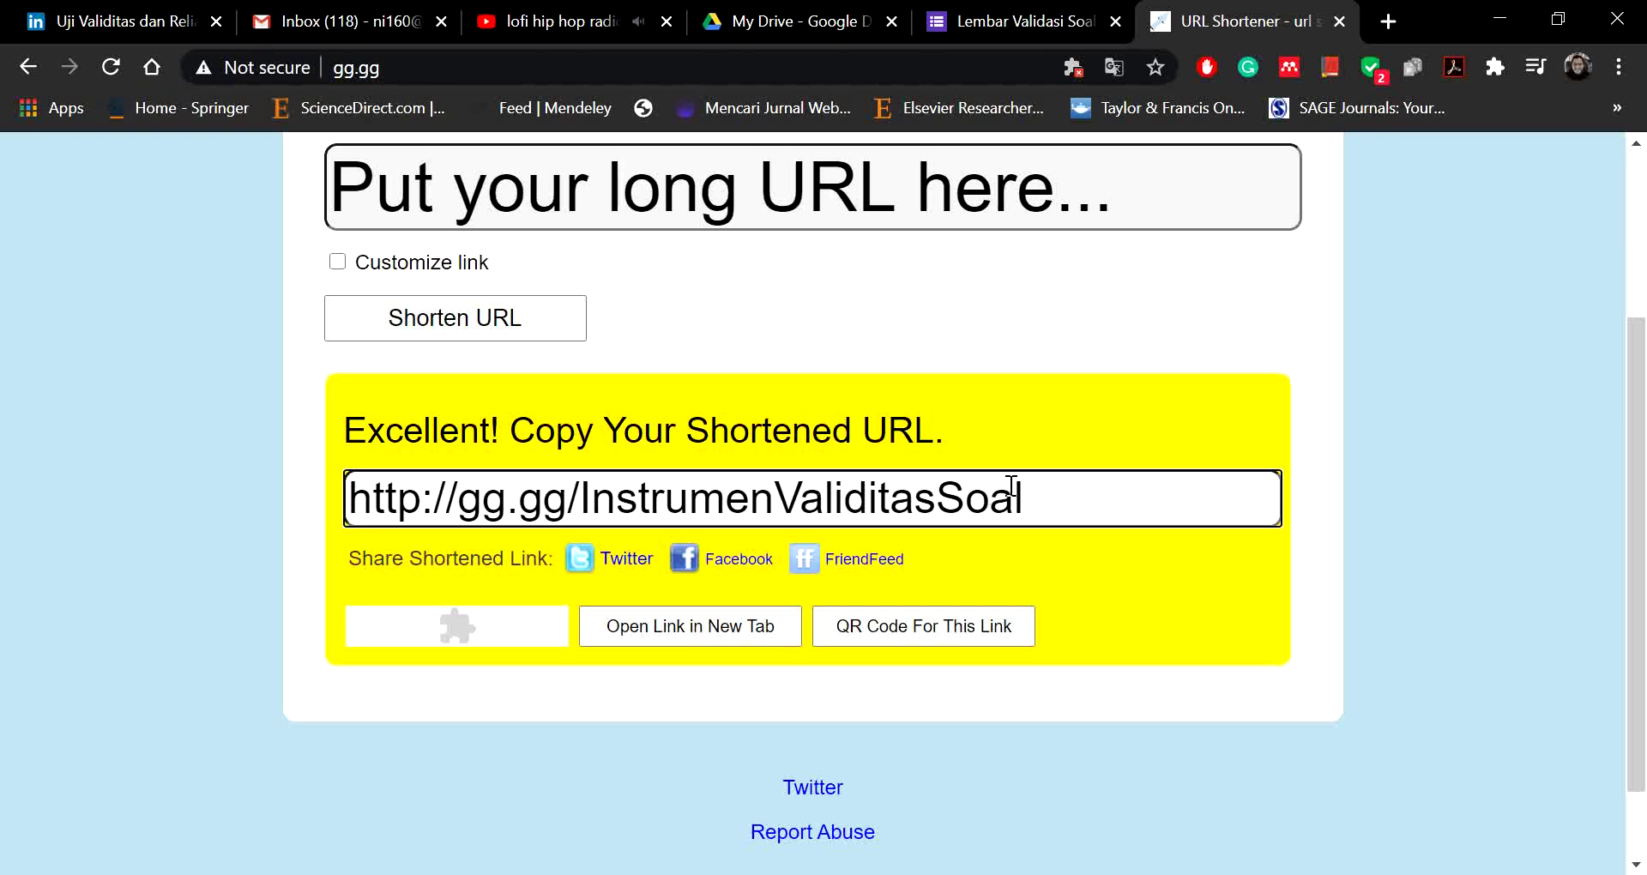
{"action": "left_click_drag", "start_coordinate": [1012, 486], "coordinate": [353, 480]}
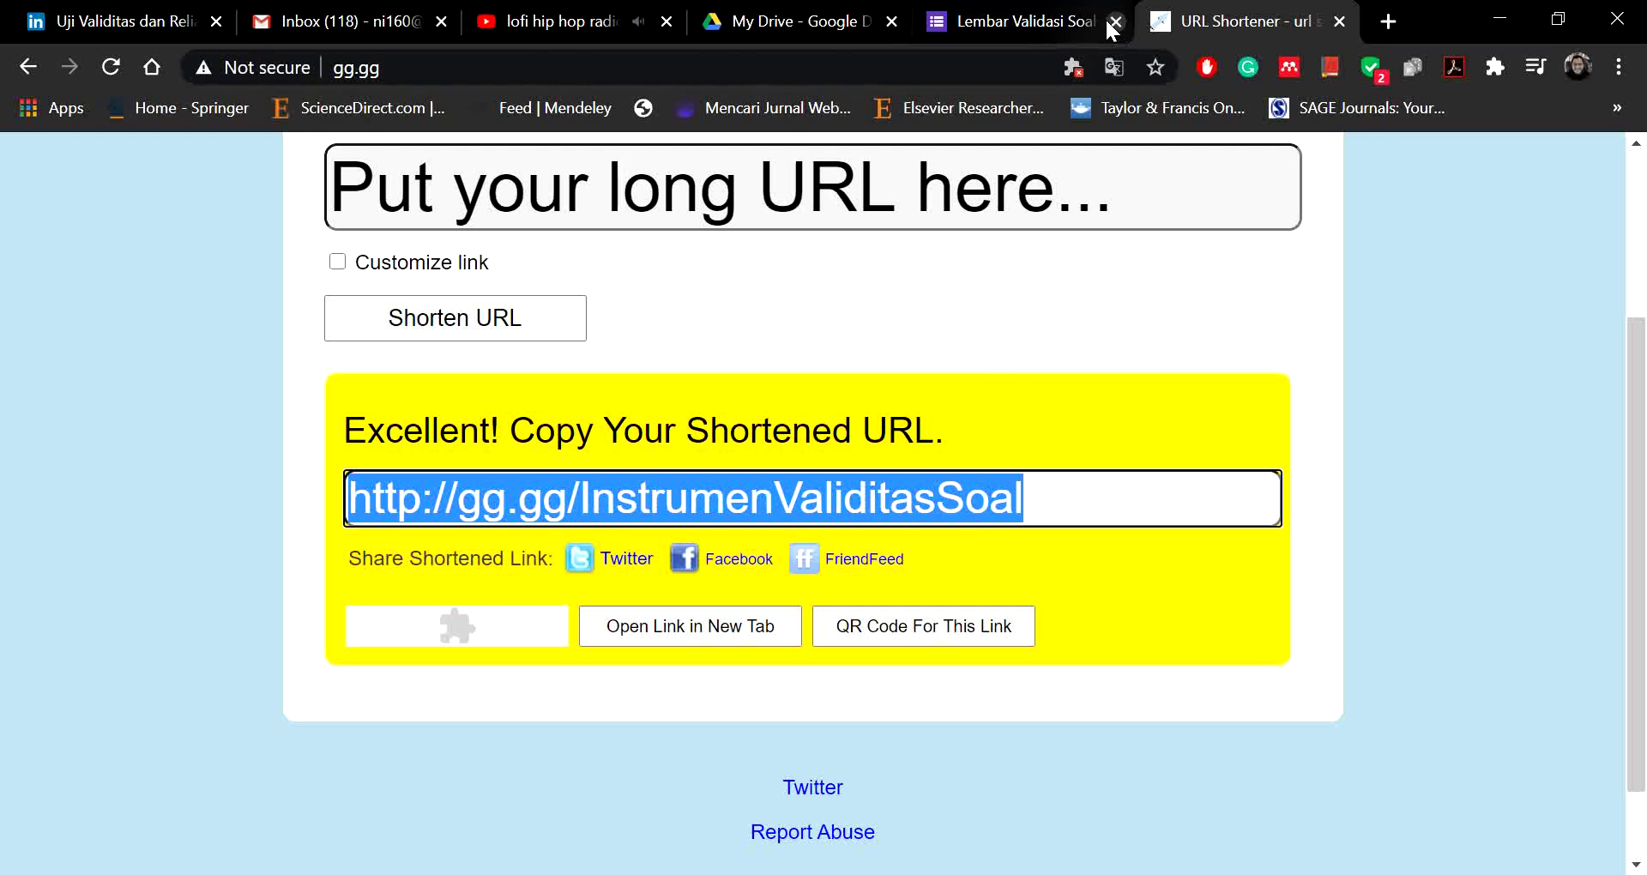
{"action": "left_click", "coordinate": [1046, 22]}
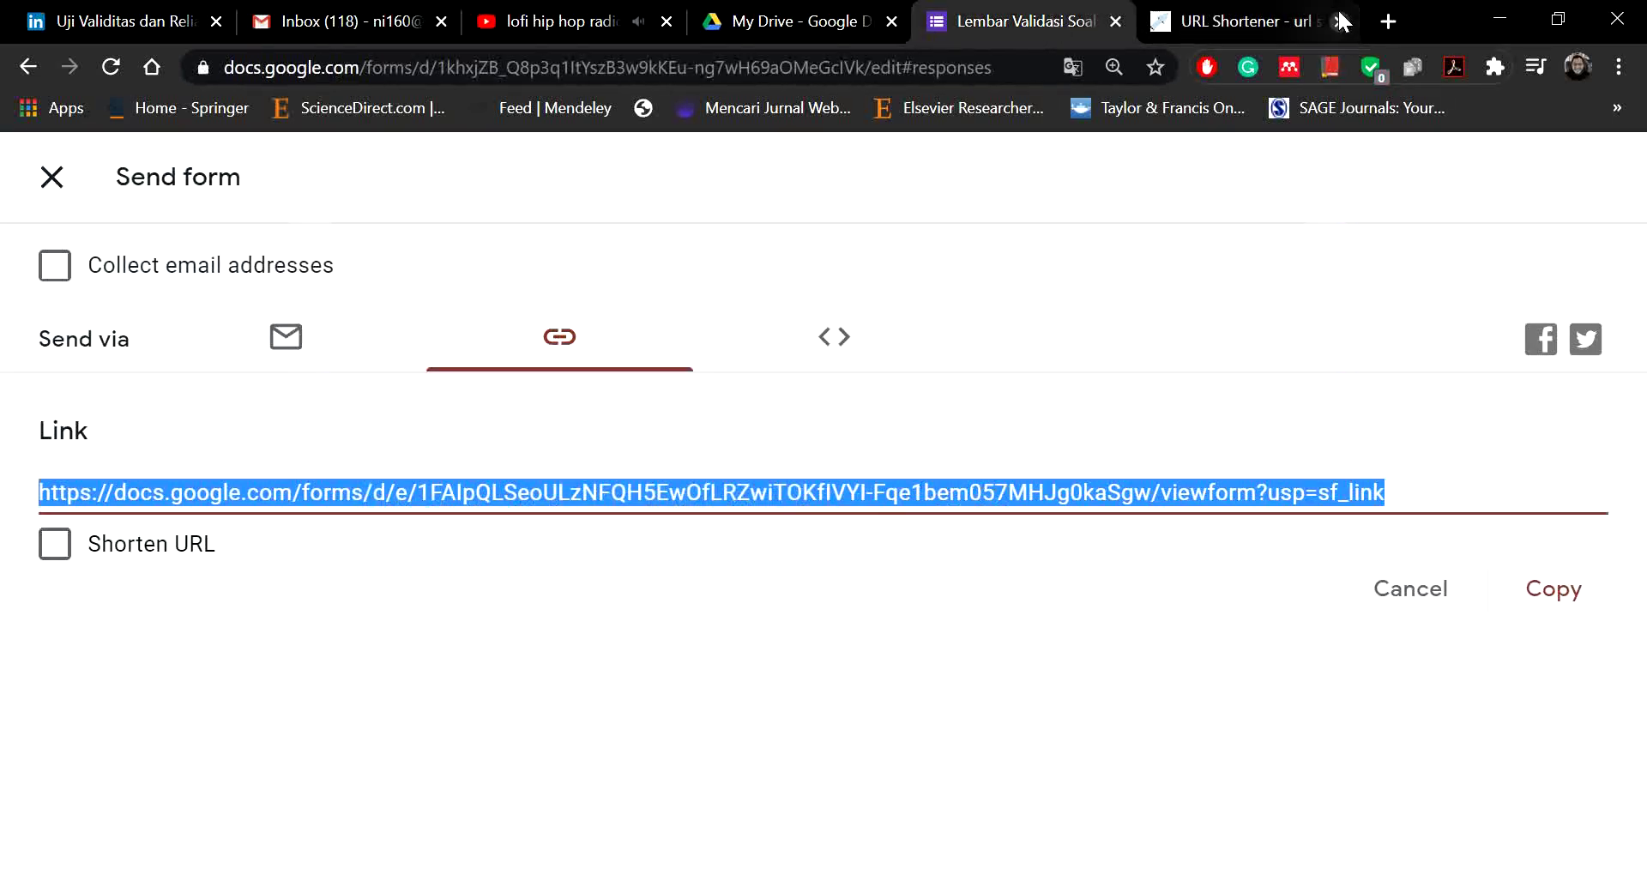
{"action": "left_click", "coordinate": [1264, 26]}
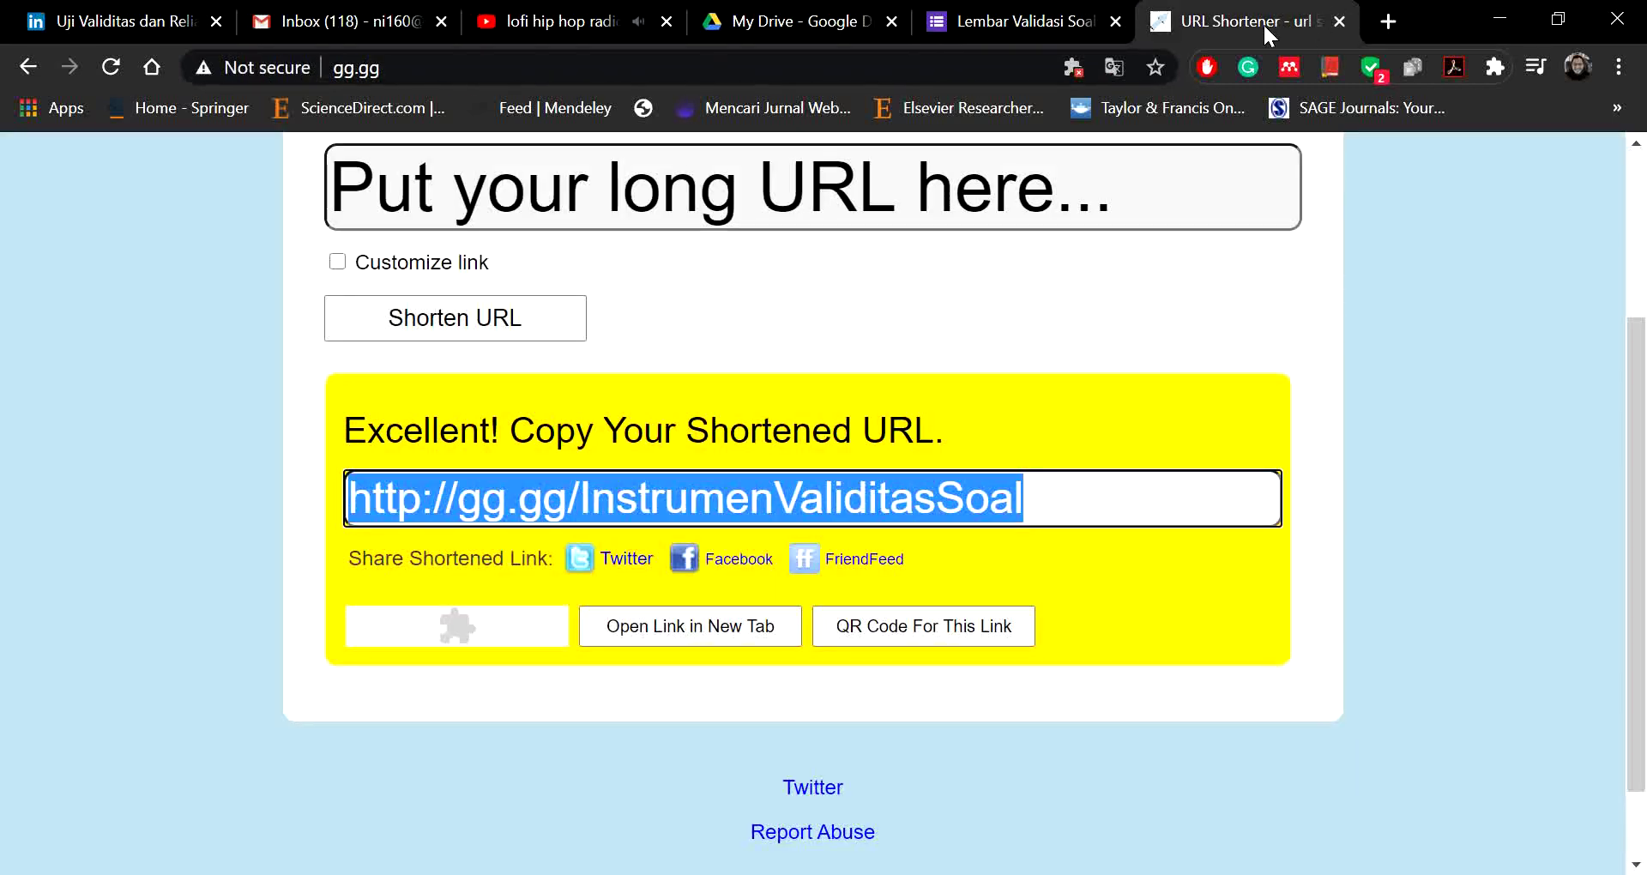
Step: Close the form's send dialog and show the form's questions at the section 1 title and description
{"action": "left_click", "coordinate": [1041, 26]}
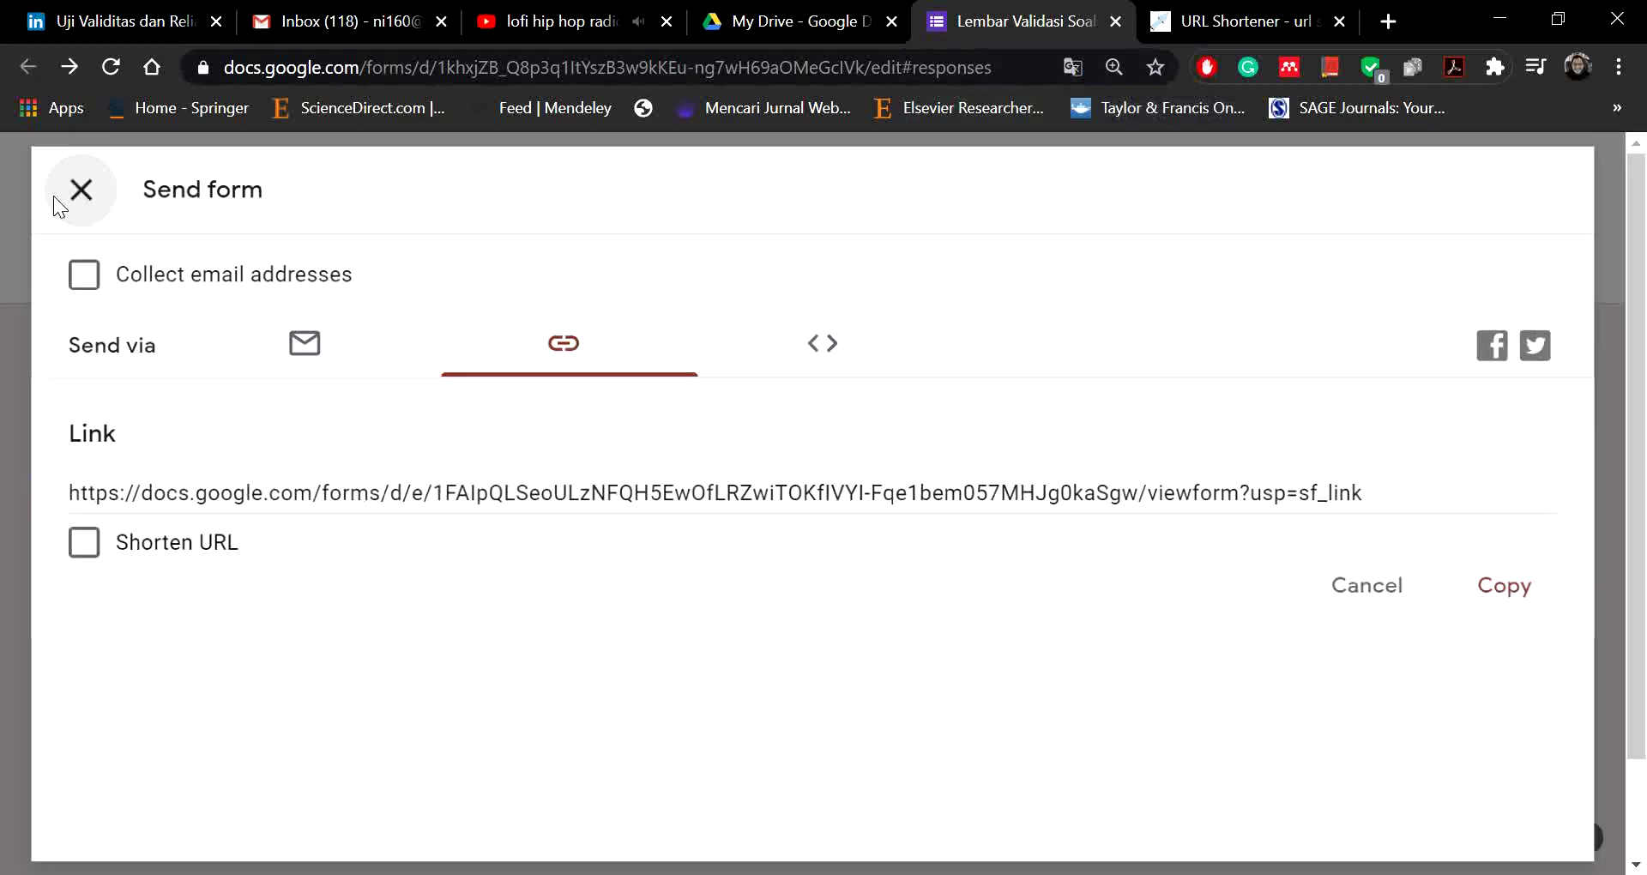
{"action": "left_click", "coordinate": [53, 196]}
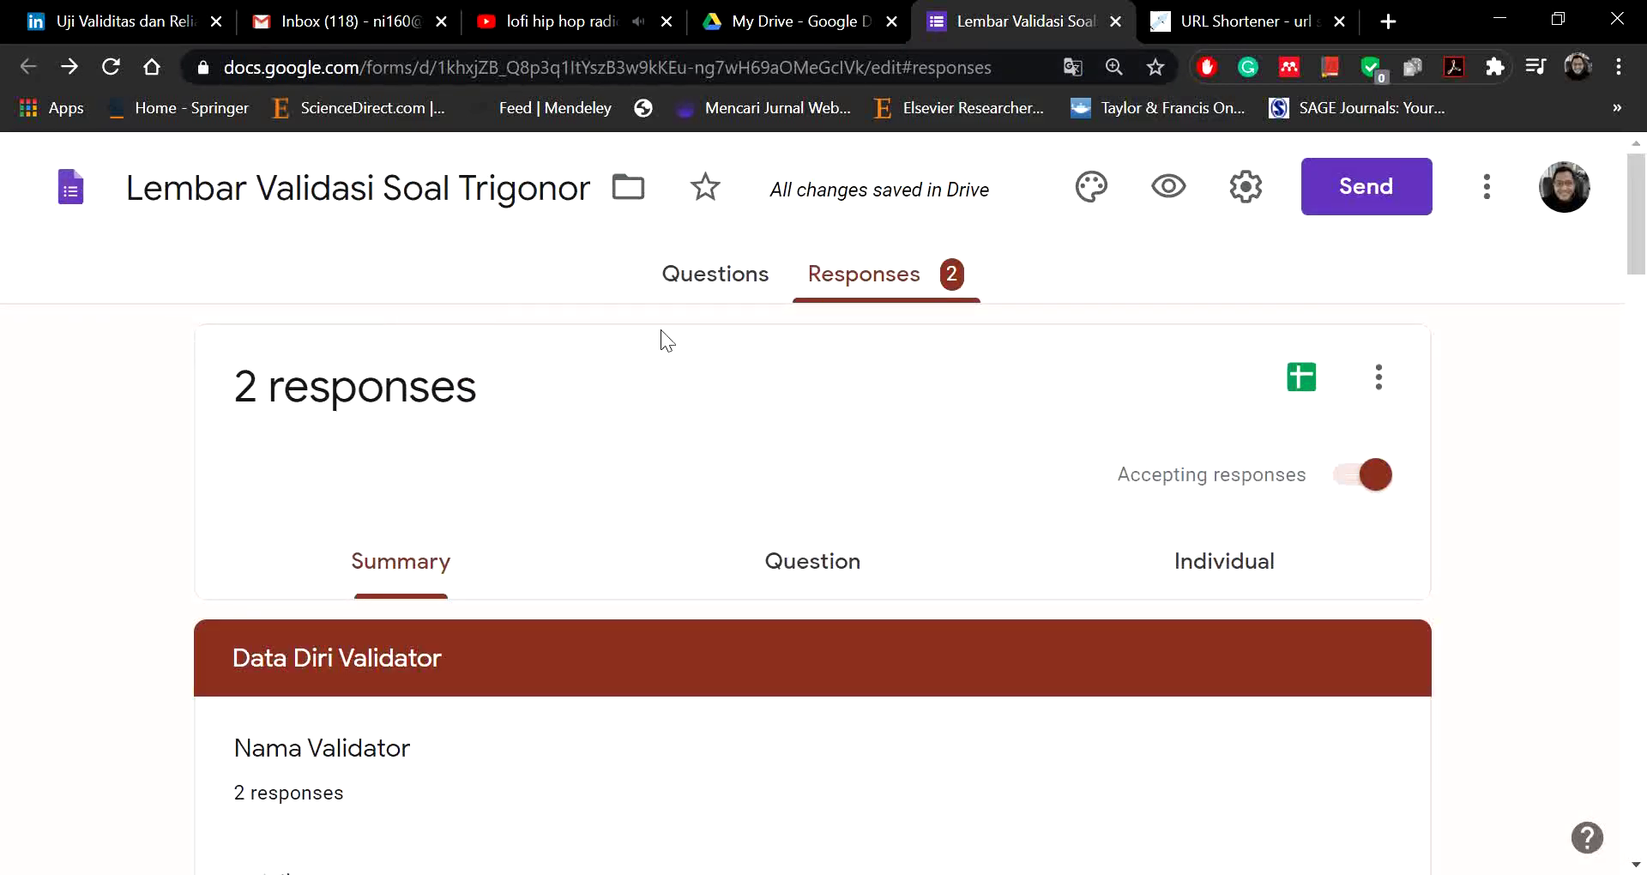
{"action": "left_click", "coordinate": [682, 276]}
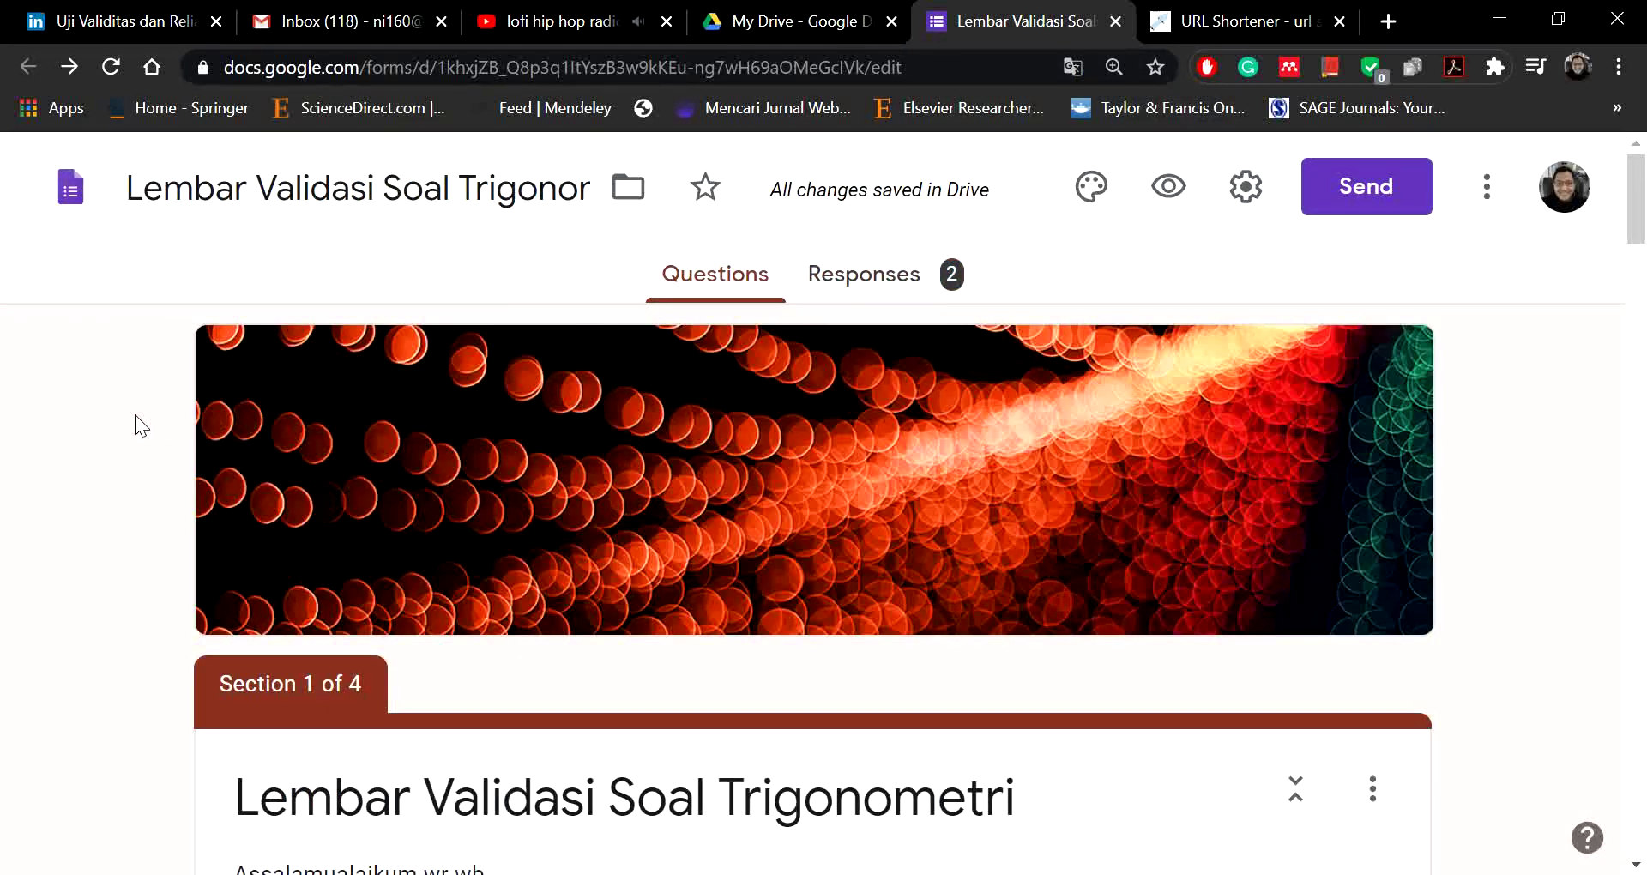
{"action": "scroll", "coordinate": [136, 415], "scroll_direction": "down", "scroll_amount": 4}
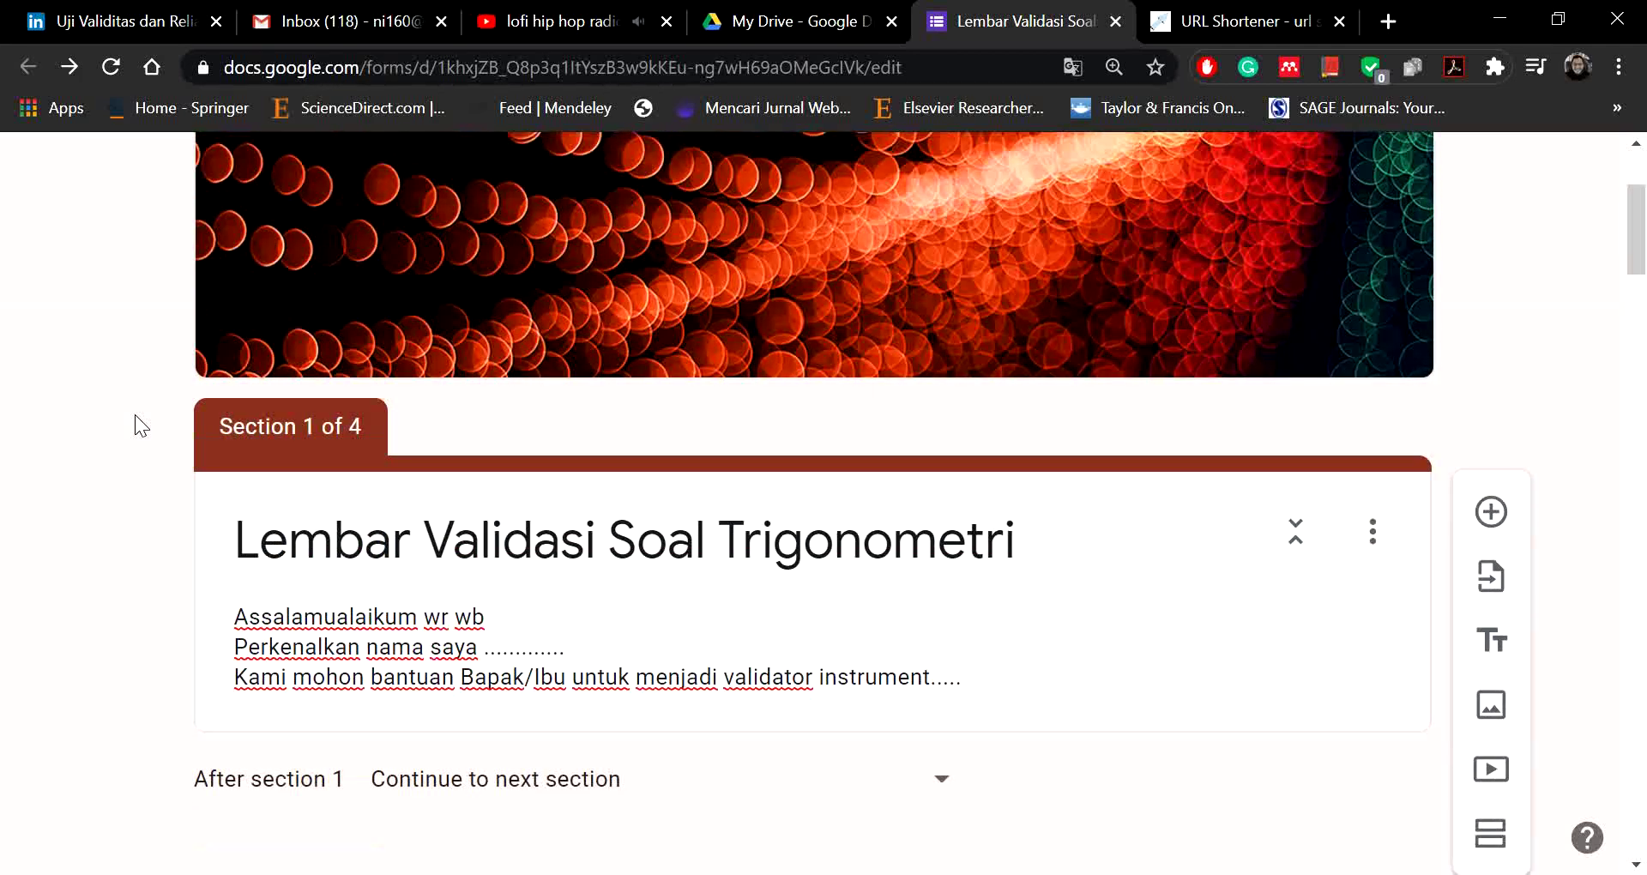